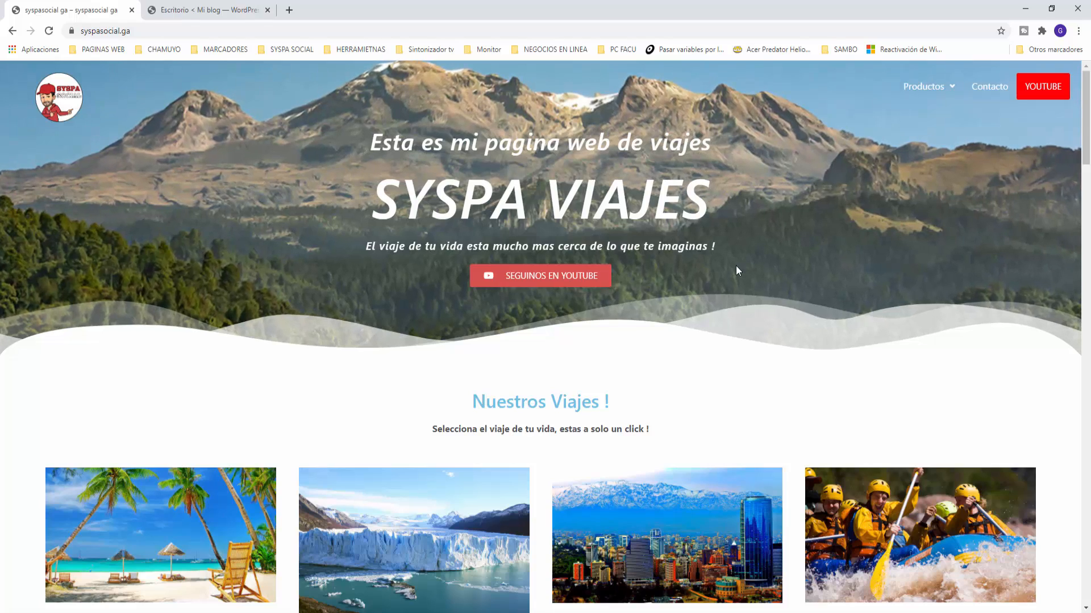
Step: Scroll down through the syspasocial.ga travel homepage to review it
{"action": "scroll", "coordinate": [735, 266], "scroll_direction": "down", "scroll_amount": 1}
{"action": "scroll", "coordinate": [735, 266], "scroll_direction": "up", "scroll_amount": 1}
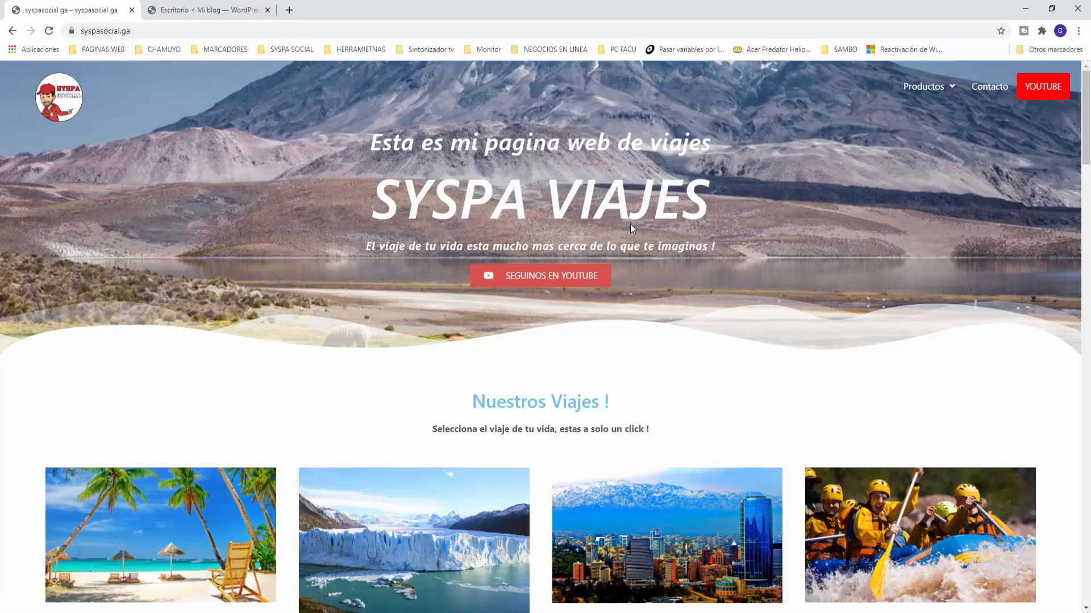
{"action": "scroll", "coordinate": [532, 280], "scroll_direction": "down", "scroll_amount": 9}
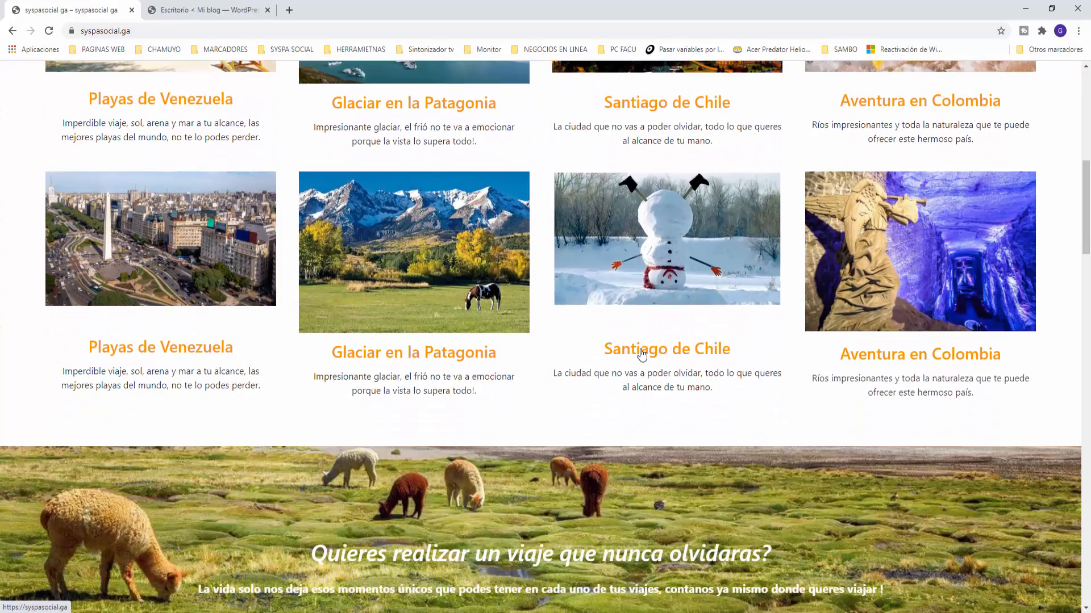
{"action": "scroll", "coordinate": [592, 376], "scroll_direction": "down", "scroll_amount": 4}
{"action": "scroll", "coordinate": [639, 341], "scroll_direction": "down", "scroll_amount": 5}
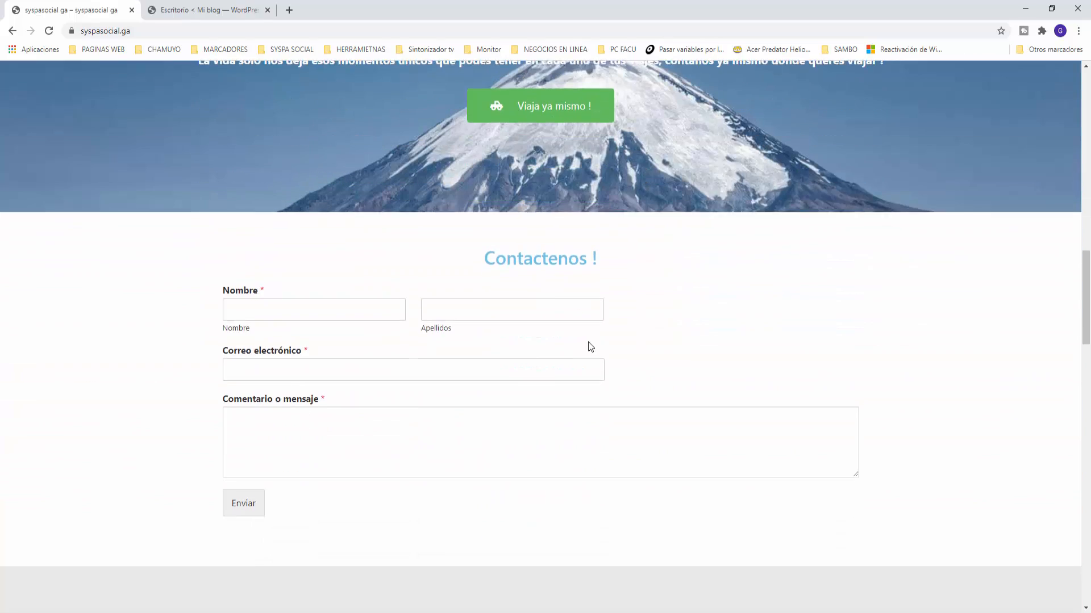
{"action": "scroll", "coordinate": [542, 371], "scroll_direction": "down", "scroll_amount": 7}
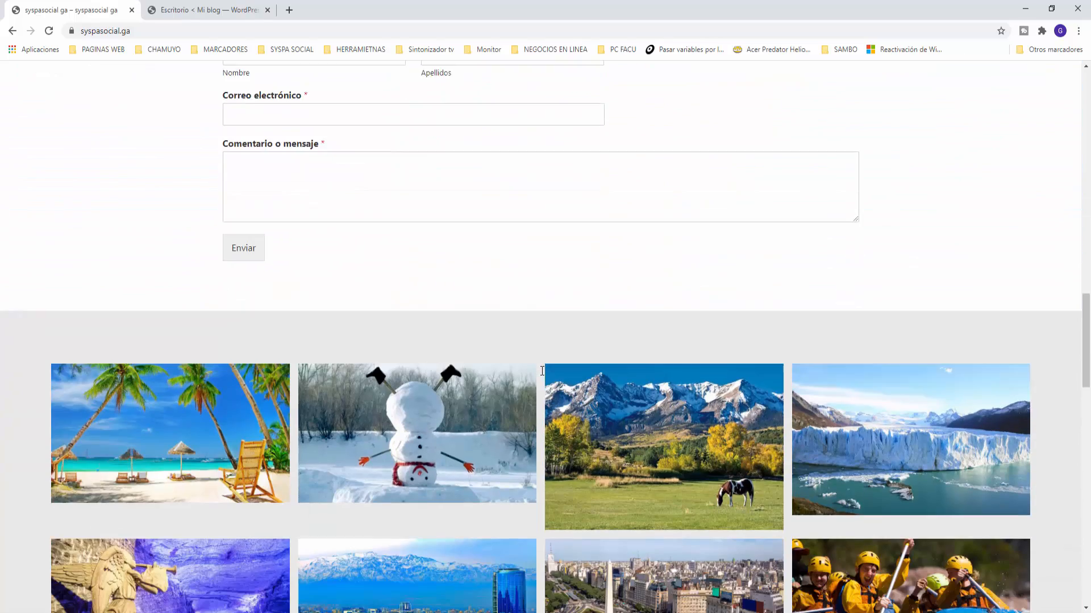
{"action": "scroll", "coordinate": [589, 293], "scroll_direction": "down", "scroll_amount": 8}
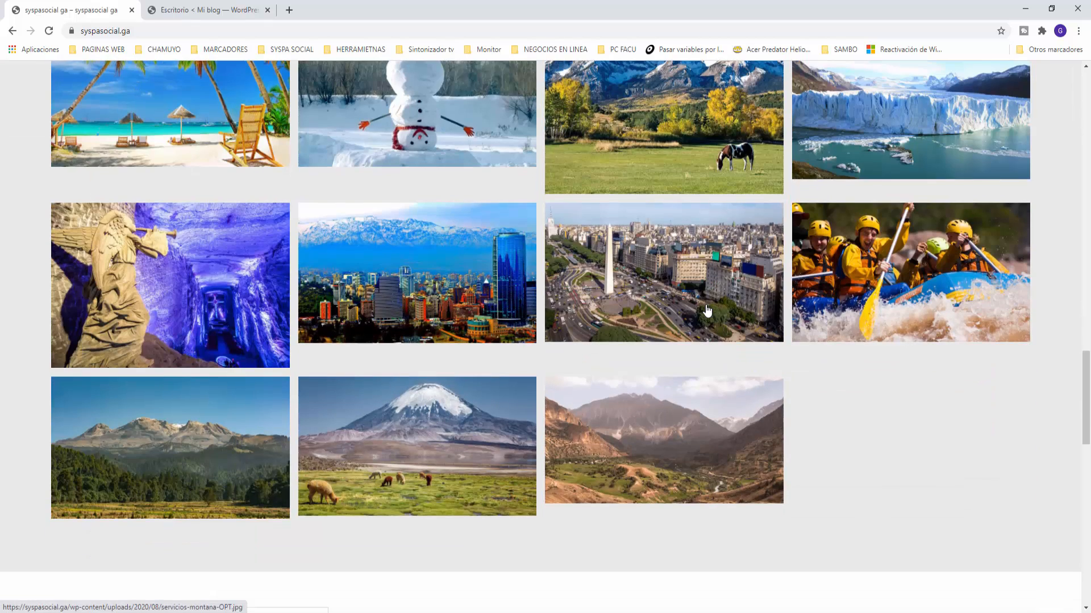
{"action": "scroll", "coordinate": [551, 410], "scroll_direction": "down", "scroll_amount": 3}
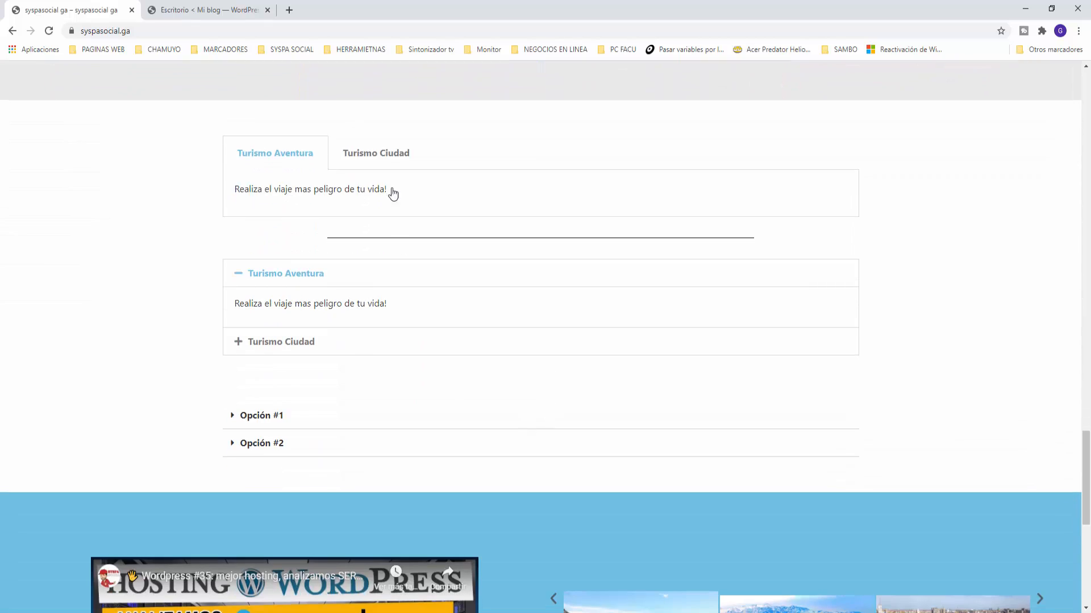
{"action": "scroll", "coordinate": [347, 396], "scroll_direction": "down", "scroll_amount": 5}
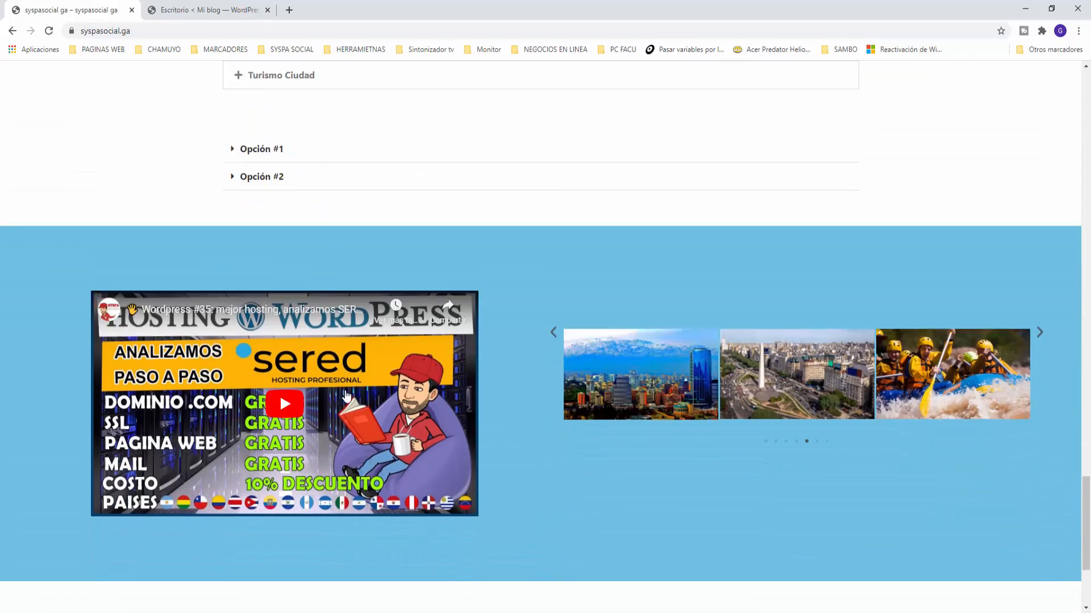
{"action": "scroll", "coordinate": [501, 608], "scroll_direction": "down", "scroll_amount": 2}
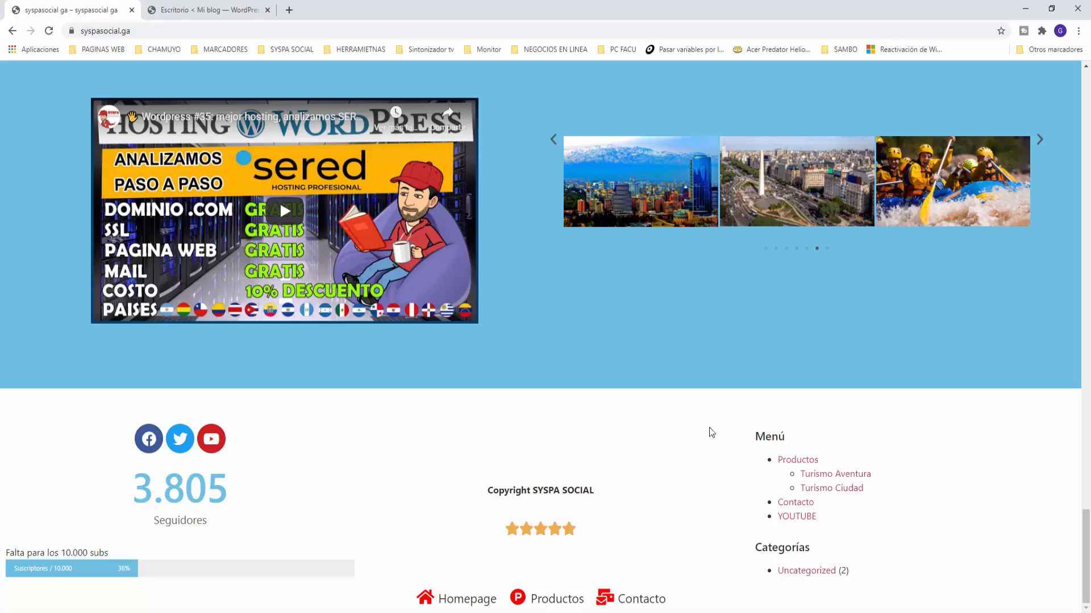
Step: Scroll back to the top and switch to the WordPress Escritorio tab
{"action": "scroll", "coordinate": [651, 445], "scroll_direction": "up", "scroll_amount": 10}
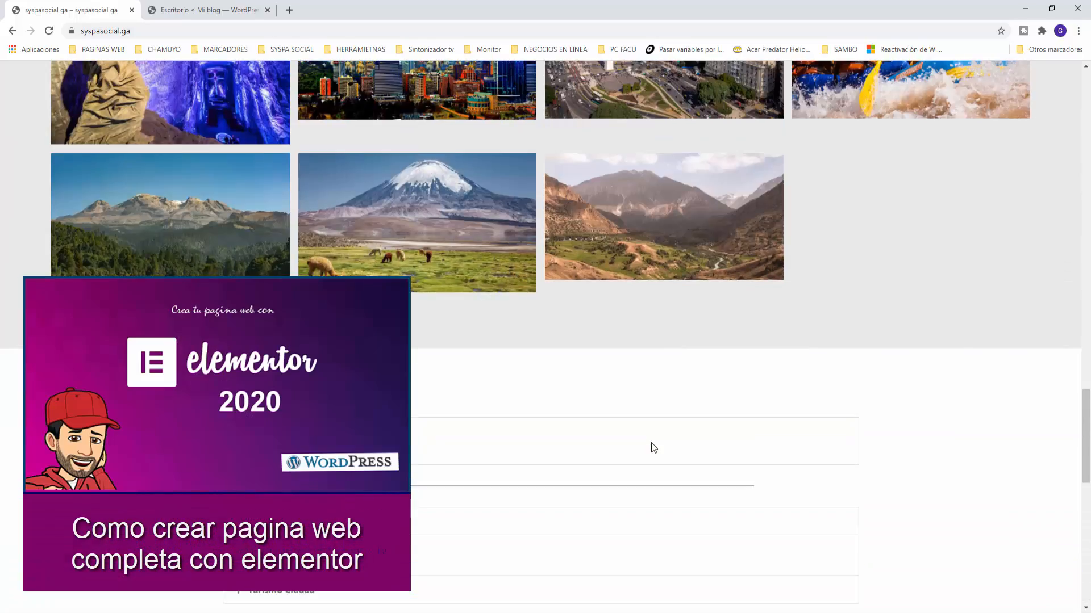
{"action": "scroll", "coordinate": [651, 444], "scroll_direction": "up", "scroll_amount": 15}
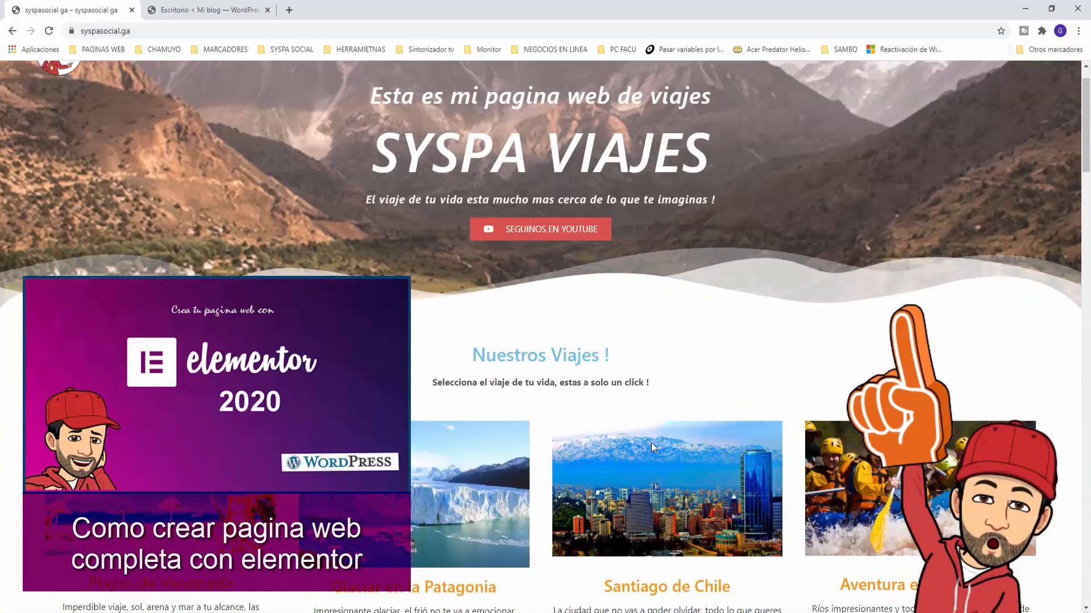
{"action": "scroll", "coordinate": [651, 442], "scroll_direction": "up", "scroll_amount": 1}
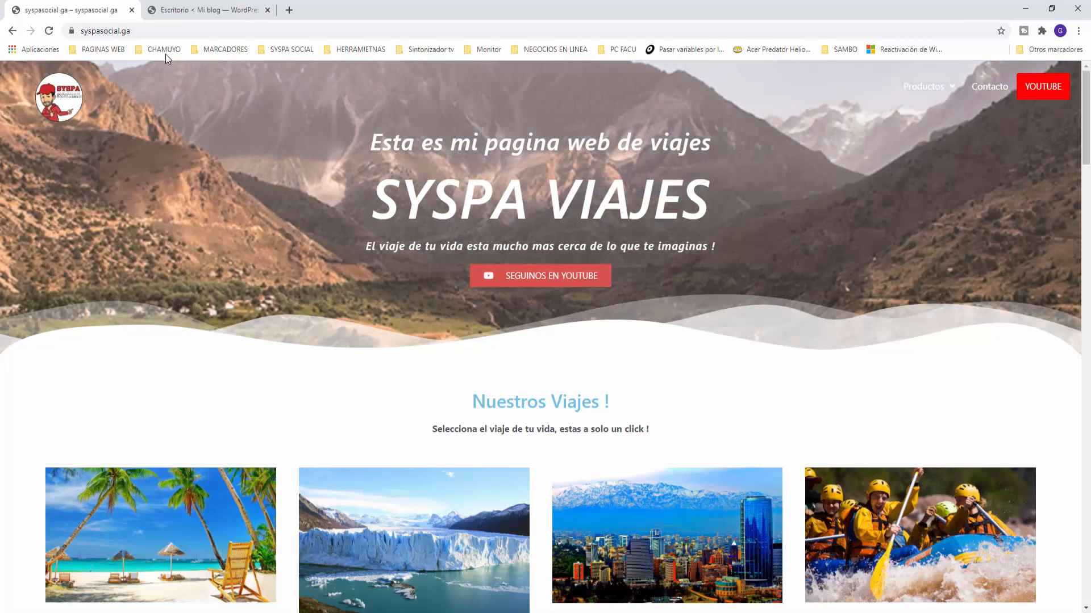
{"action": "key", "text": "ctrl+Tab"}
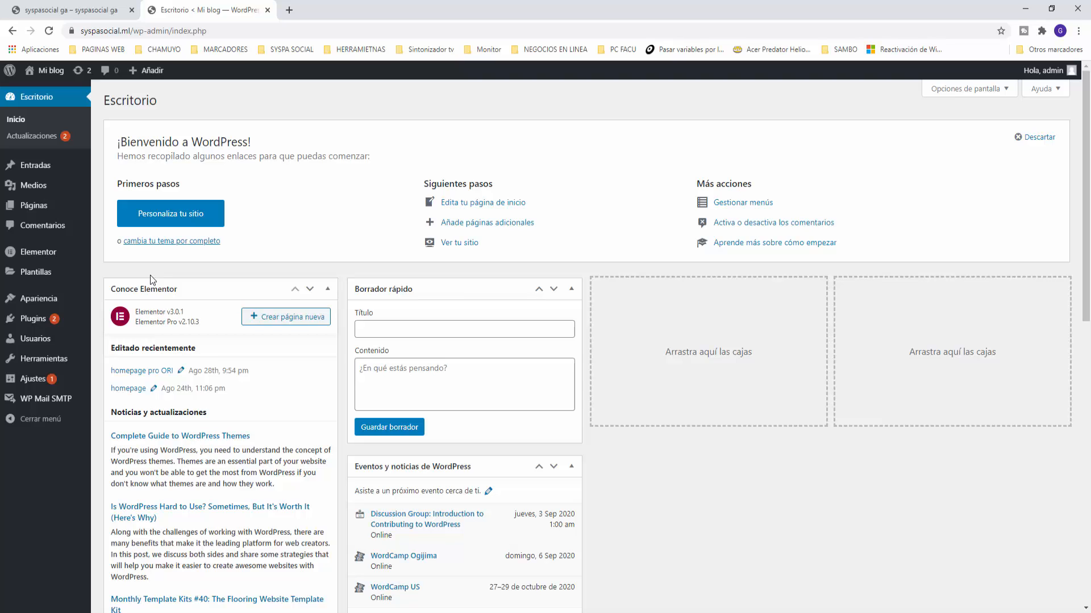
Step: Confirm Hello Elementor is the active theme under Apariencia > Temas, then go to Todas las páginas
{"action": "mouse_move", "coordinate": [54, 303]}
{"action": "left_click", "coordinate": [120, 302]}
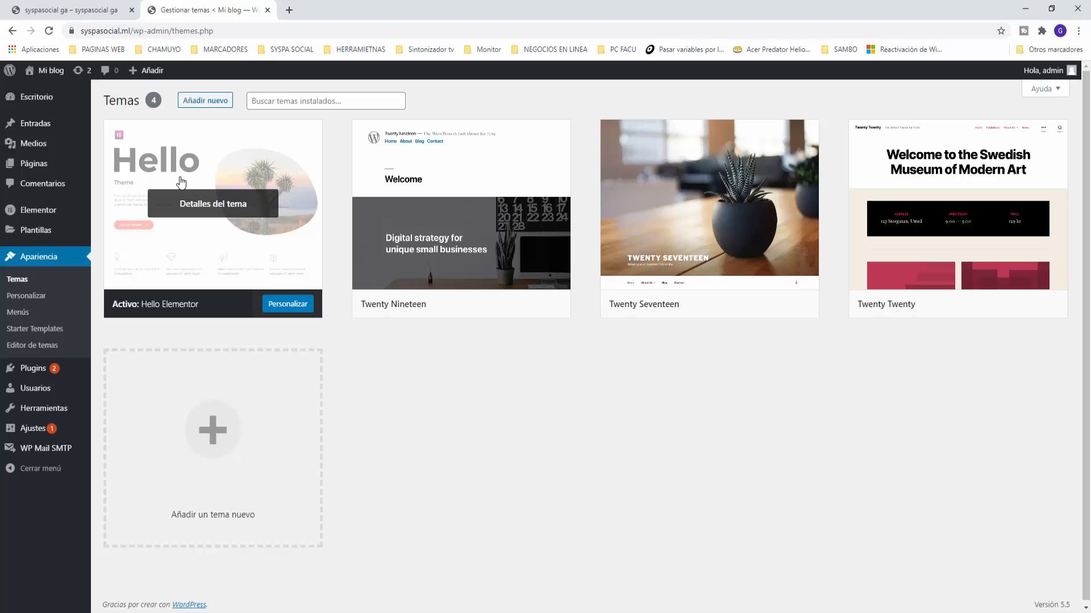
{"action": "mouse_move", "coordinate": [36, 168]}
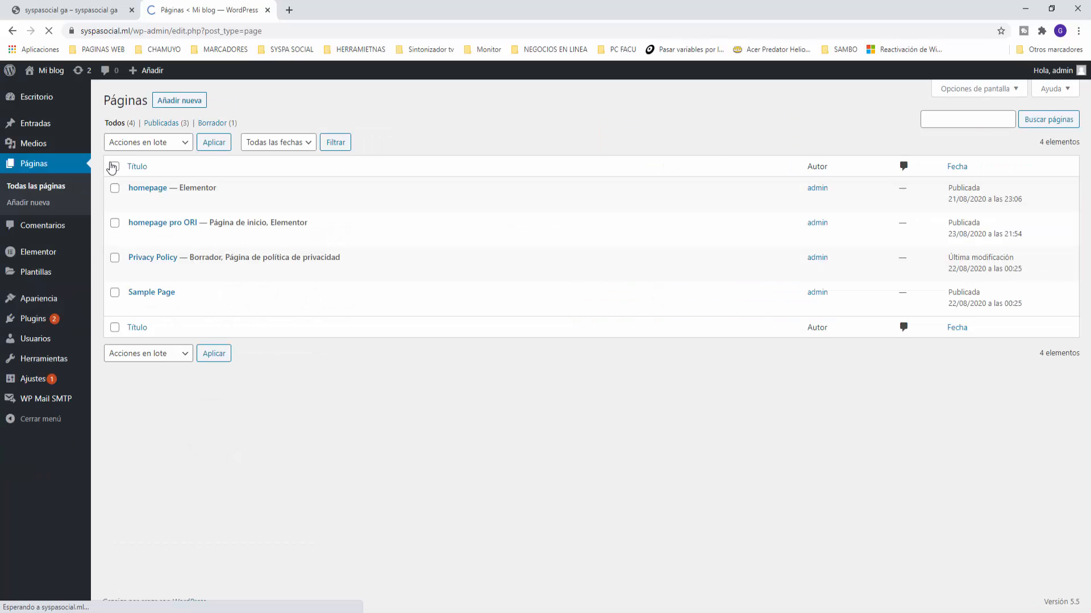
Step: Add a blank page titled 'homepage pro', publish it, and return to Páginas
{"action": "left_click", "coordinate": [179, 104]}
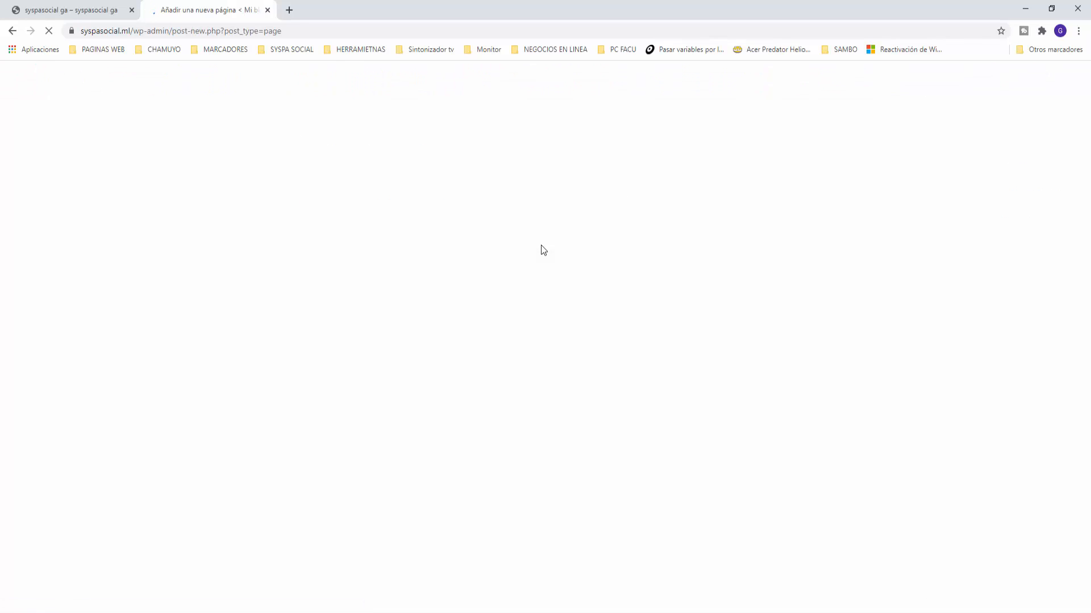
{"action": "type", "text": "ho"}
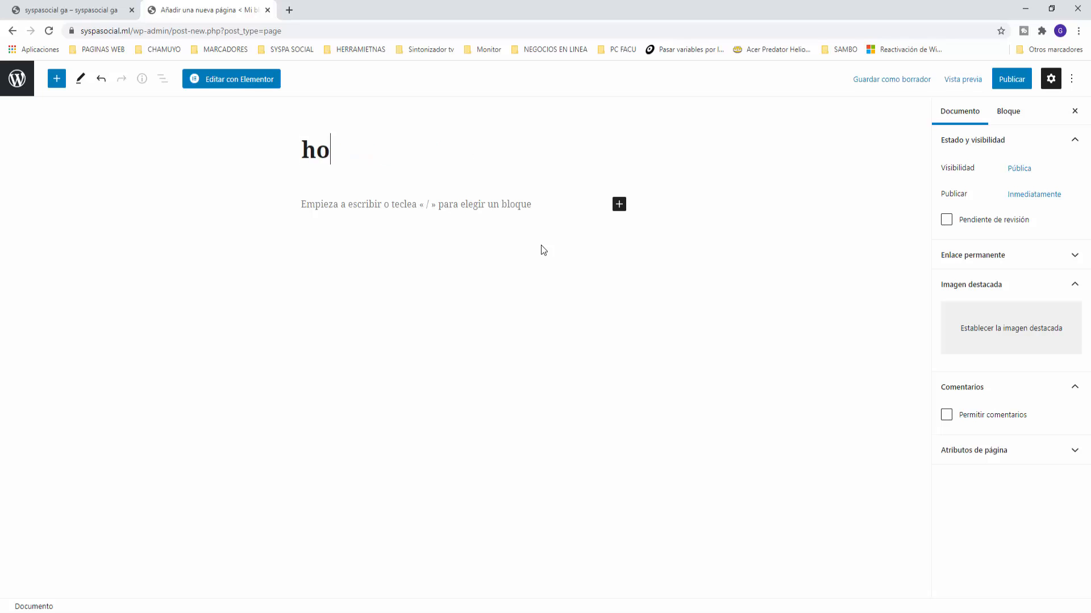
{"action": "type", "text": "mepage pro"}
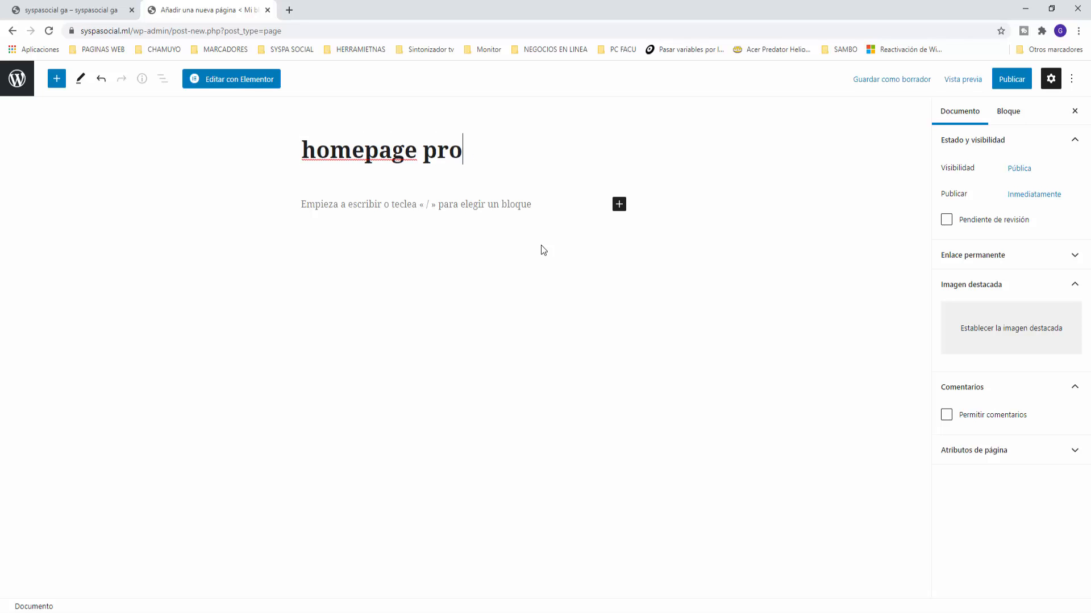
{"action": "left_click", "coordinate": [1006, 83]}
{"action": "left_click", "coordinate": [981, 85]}
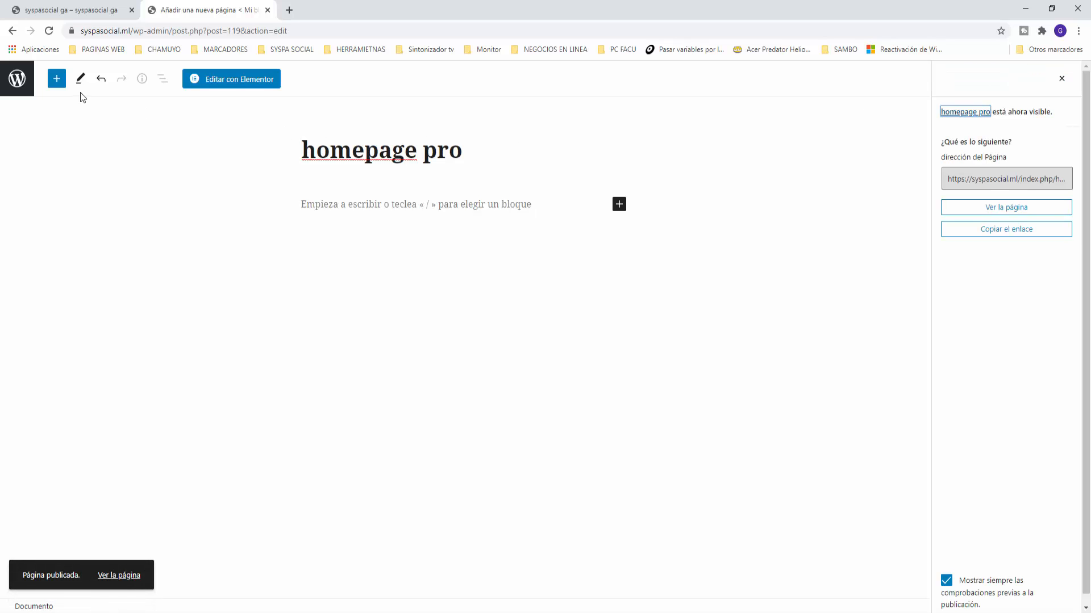
{"action": "left_click", "coordinate": [17, 90]}
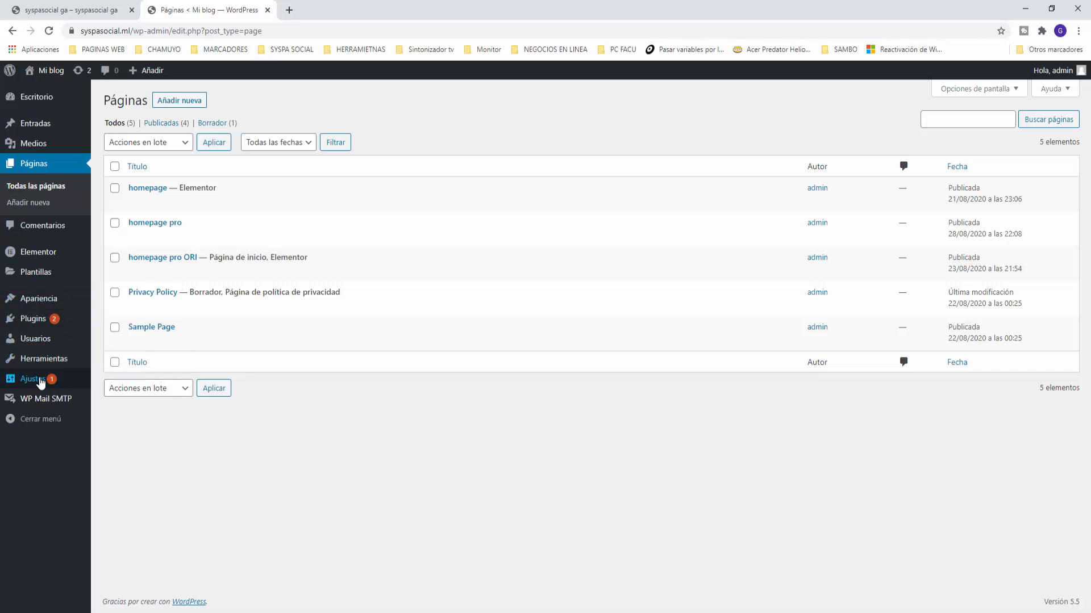
Step: Set Portada to 'homepage pro' in Ajustes > Lectura, save, and return to Escritorio
{"action": "mouse_move", "coordinate": [42, 380]}
{"action": "left_click", "coordinate": [121, 416]}
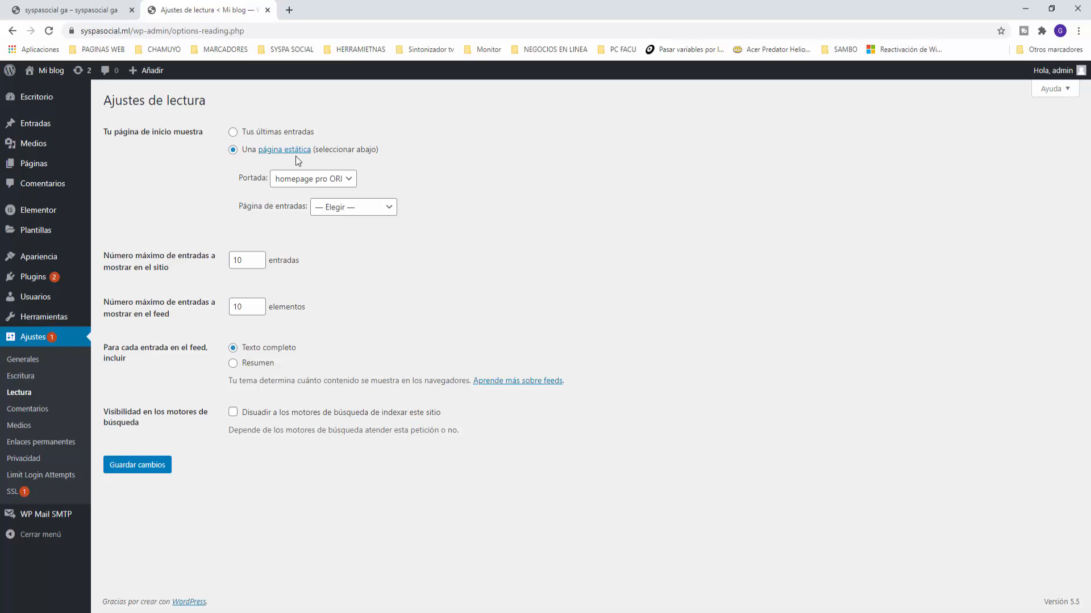
{"action": "left_click", "coordinate": [314, 181]}
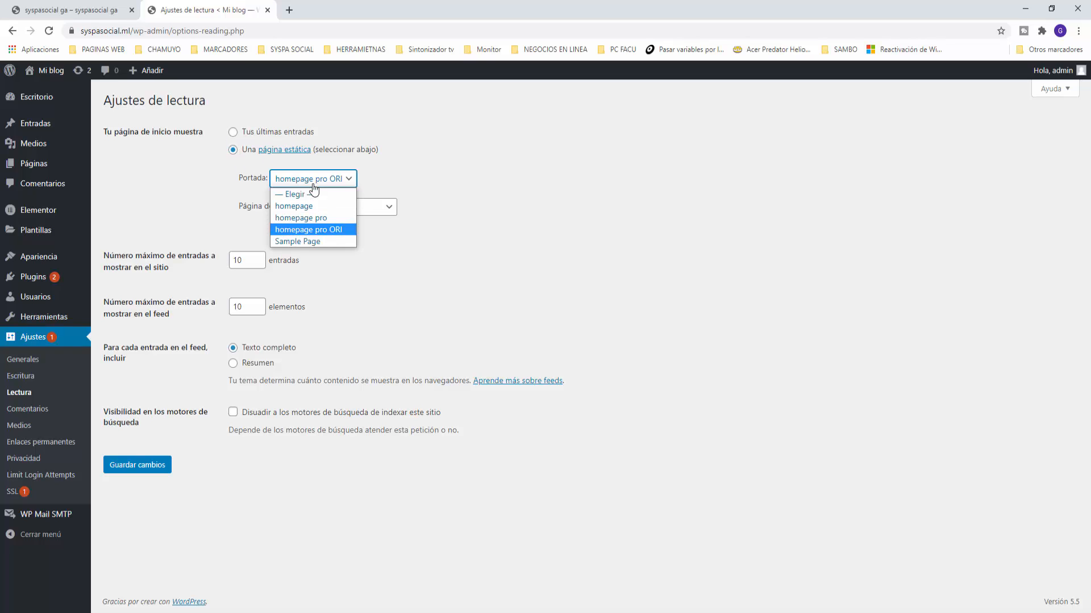
{"action": "left_click", "coordinate": [304, 218]}
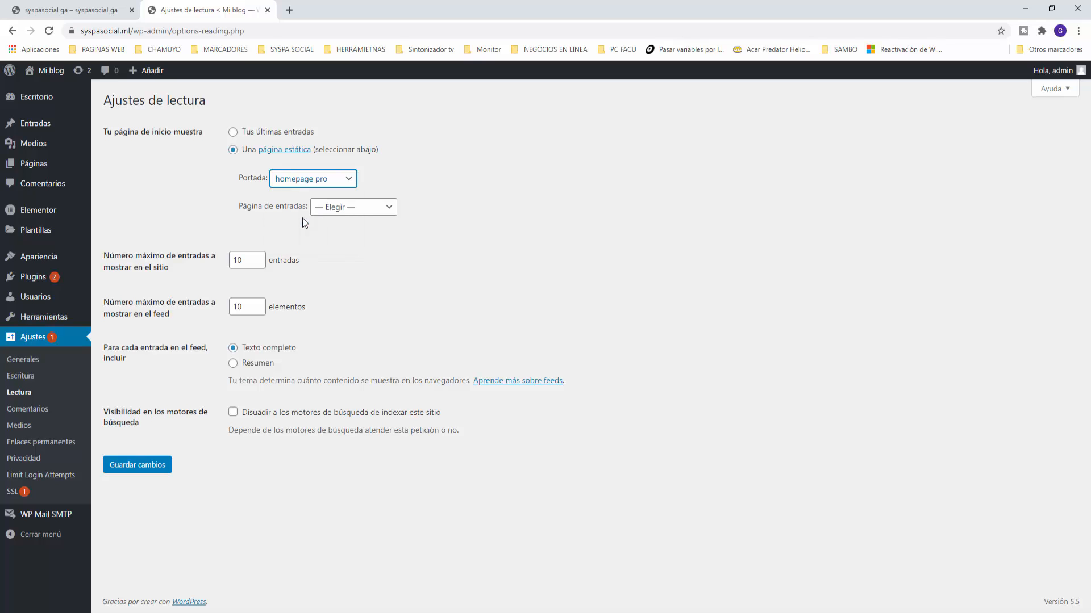
{"action": "left_click", "coordinate": [144, 470]}
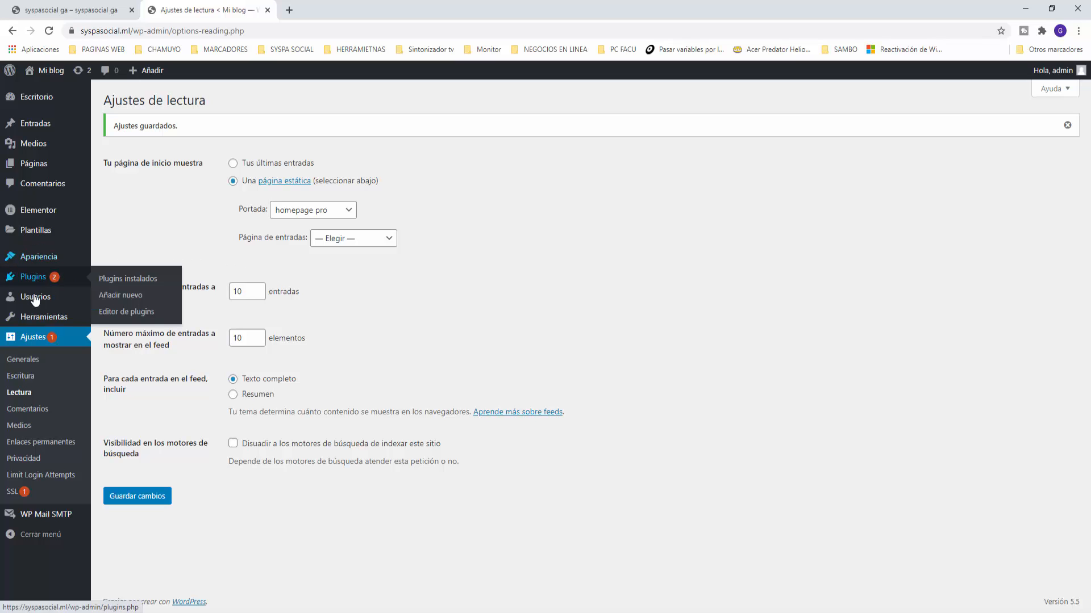
{"action": "mouse_move", "coordinate": [39, 257]}
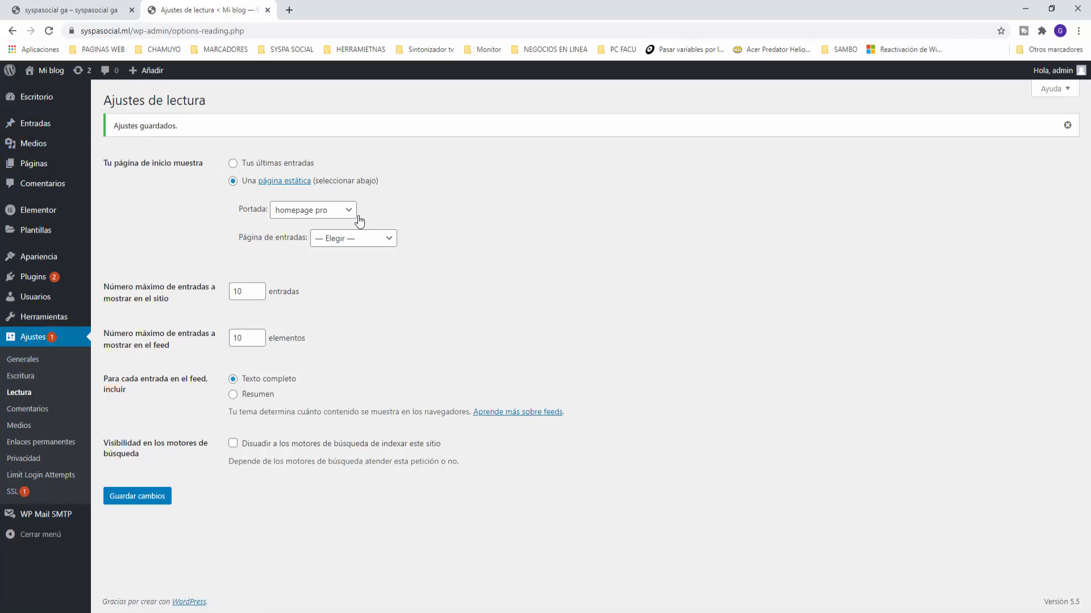
{"action": "left_click", "coordinate": [36, 98]}
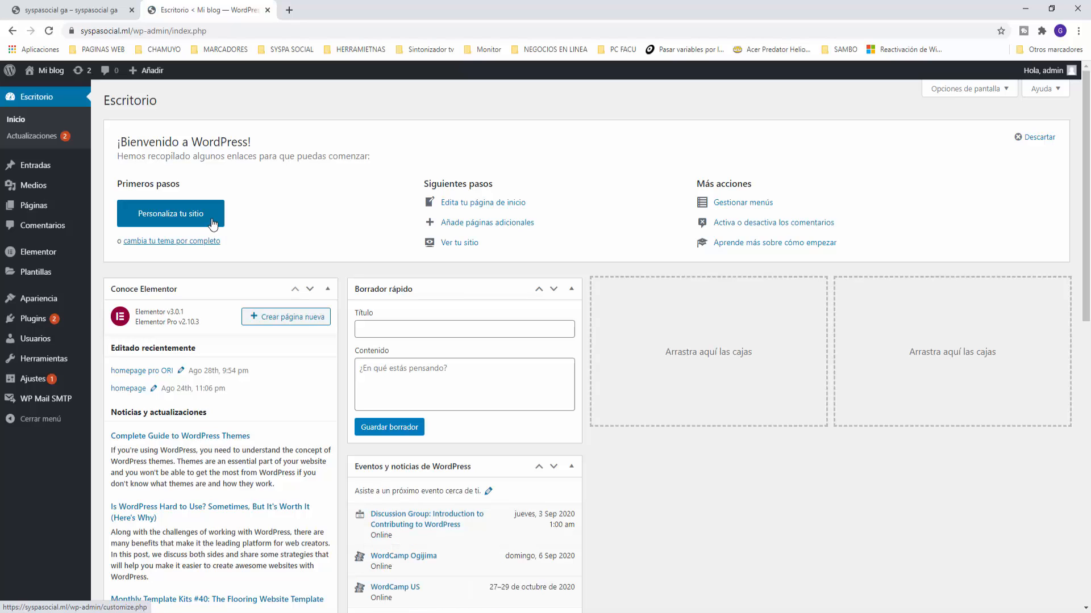
Step: Close the syspasocial.ga tab and open homepage pro's editor in a new tab
{"action": "left_click", "coordinate": [131, 10]}
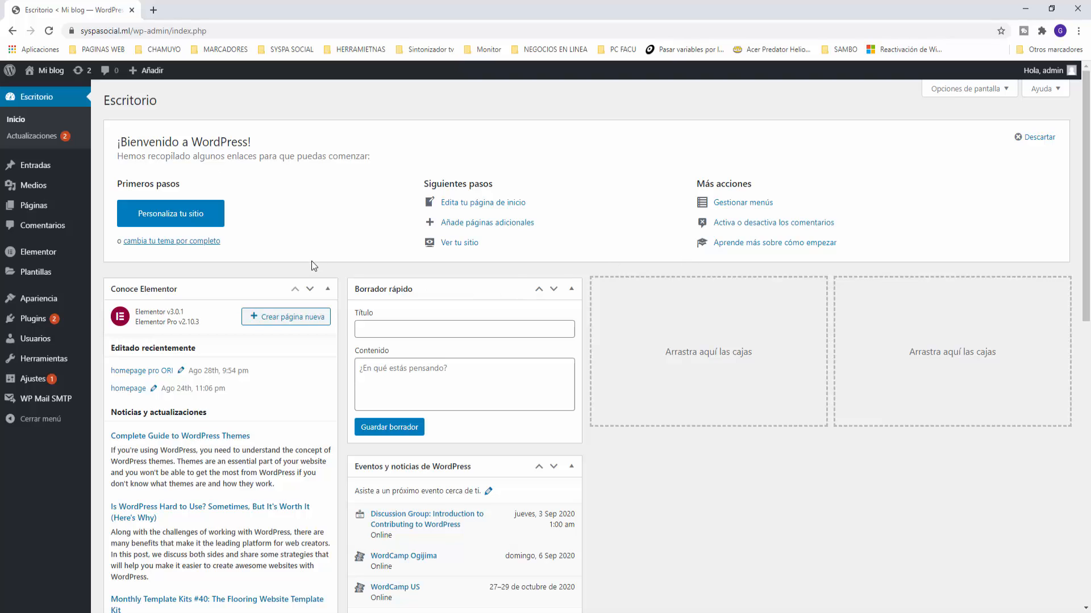
{"action": "mouse_move", "coordinate": [32, 209]}
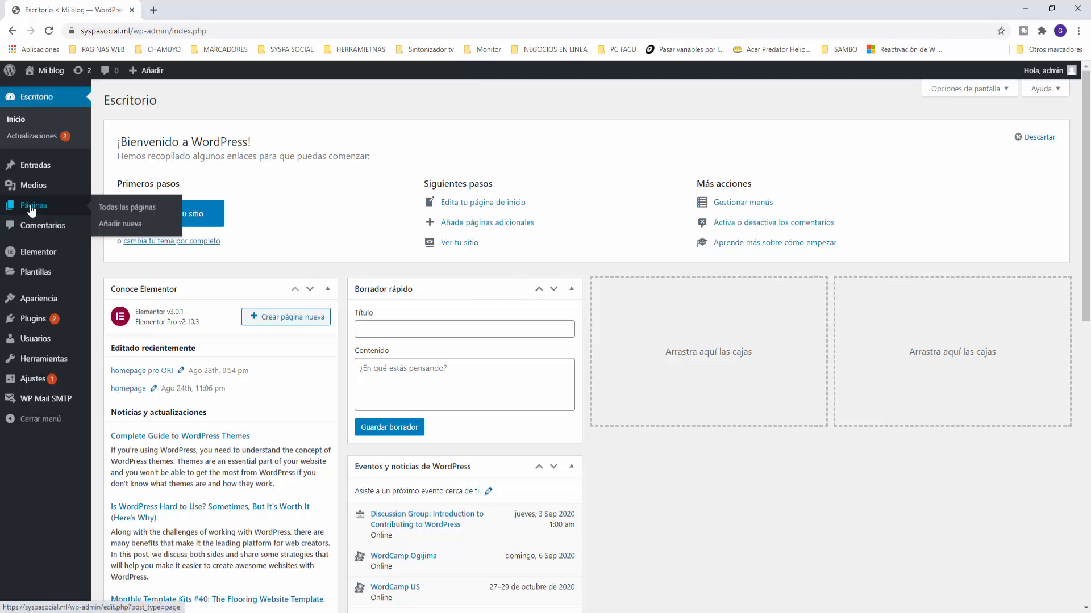
{"action": "left_click", "coordinate": [113, 209]}
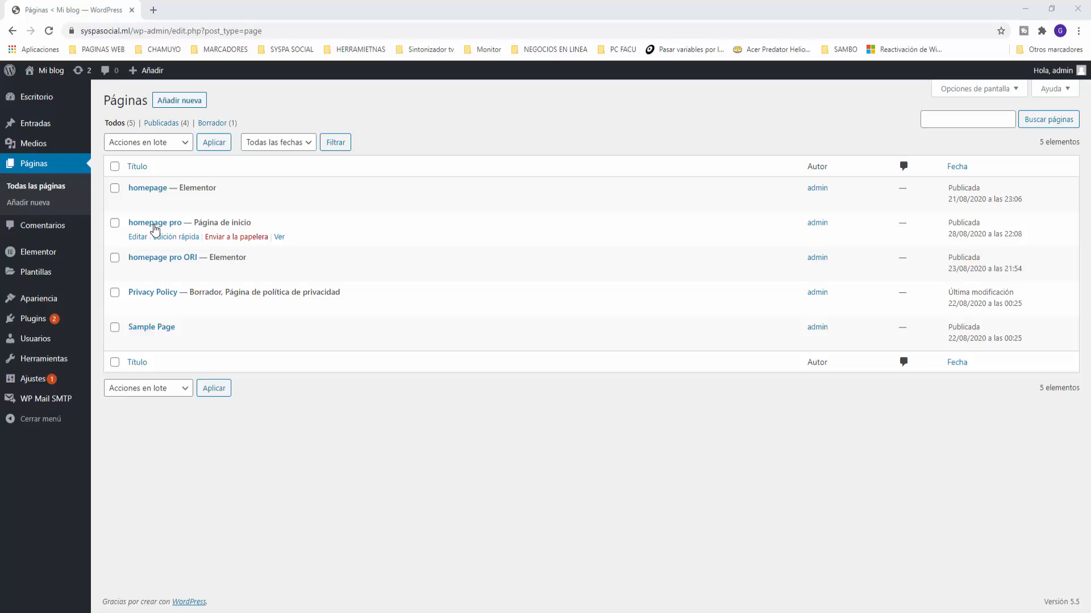
{"action": "right_click", "coordinate": [136, 238]}
{"action": "left_click", "coordinate": [149, 246]}
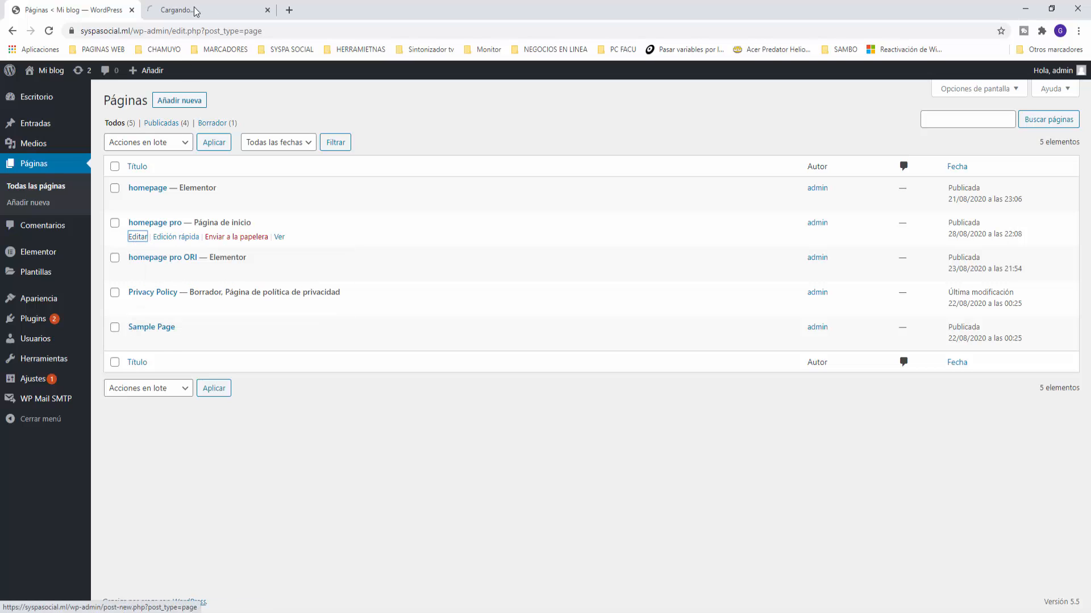
{"action": "left_click", "coordinate": [194, 10]}
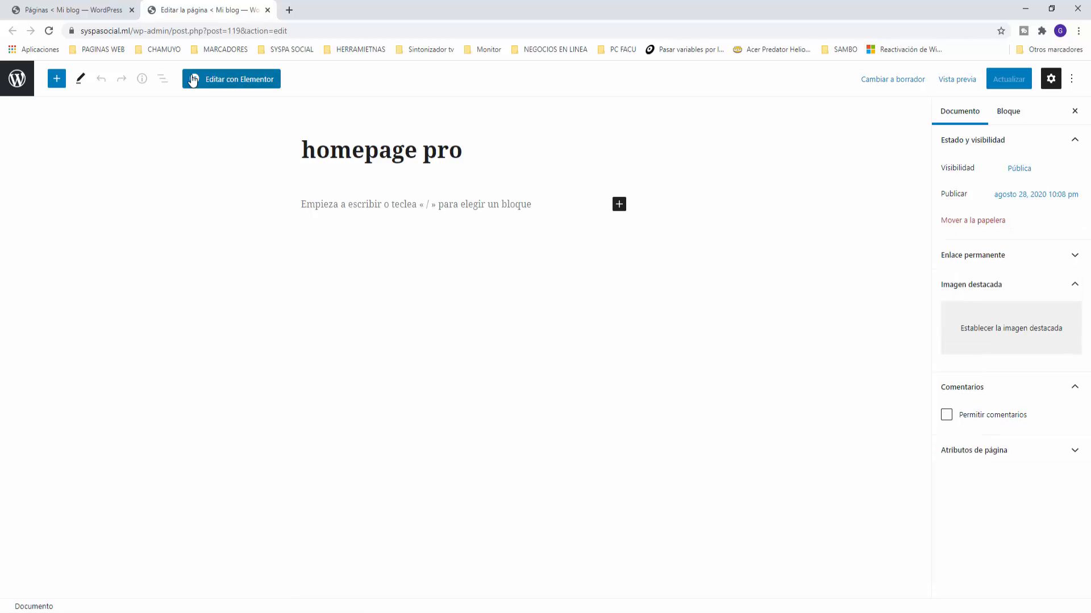
Step: Open homepage pro in Elementor, set Estructura de página to Elementor canvas, and update
{"action": "left_click", "coordinate": [230, 87]}
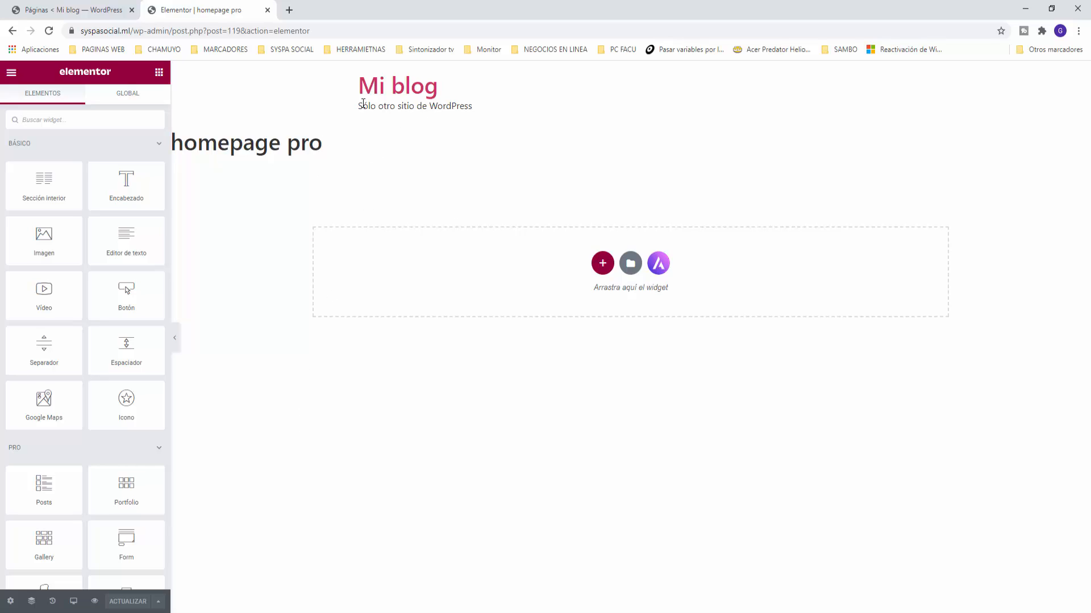
{"action": "left_click", "coordinate": [10, 601]}
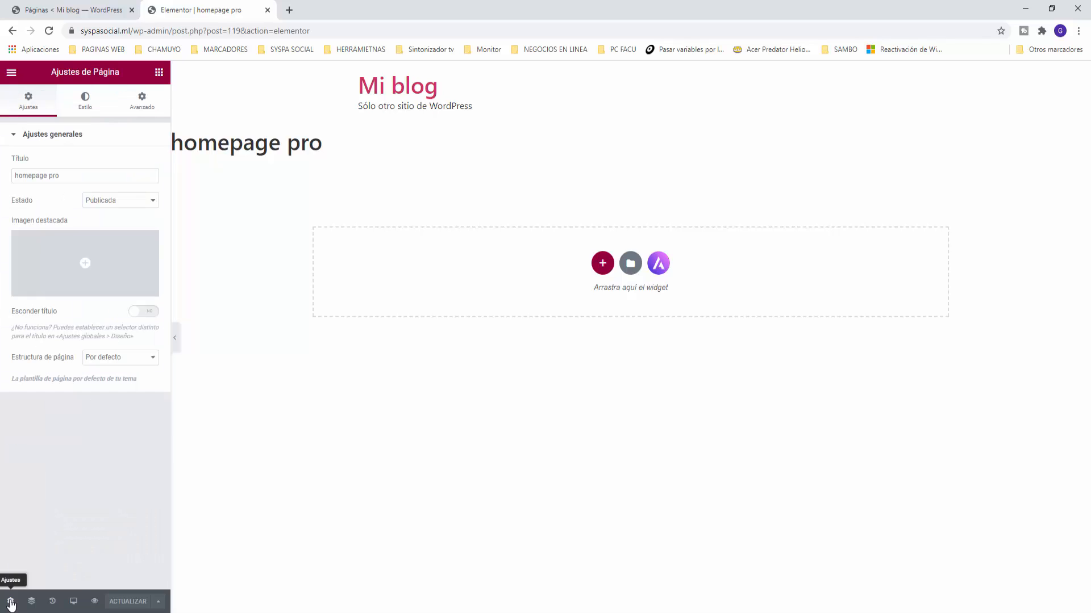
{"action": "left_click", "coordinate": [85, 359]}
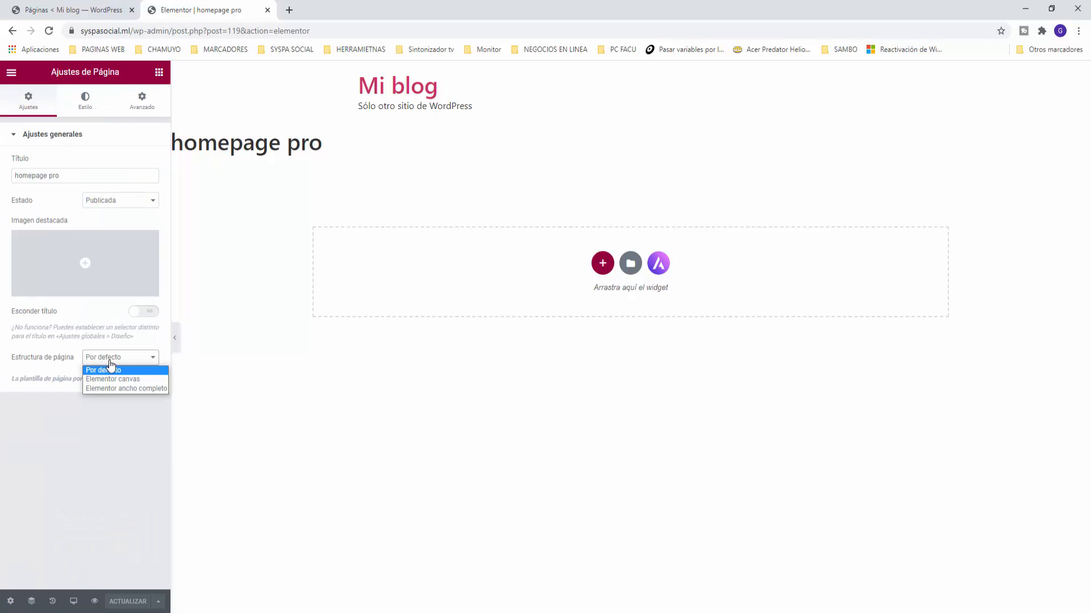
{"action": "left_click", "coordinate": [114, 379]}
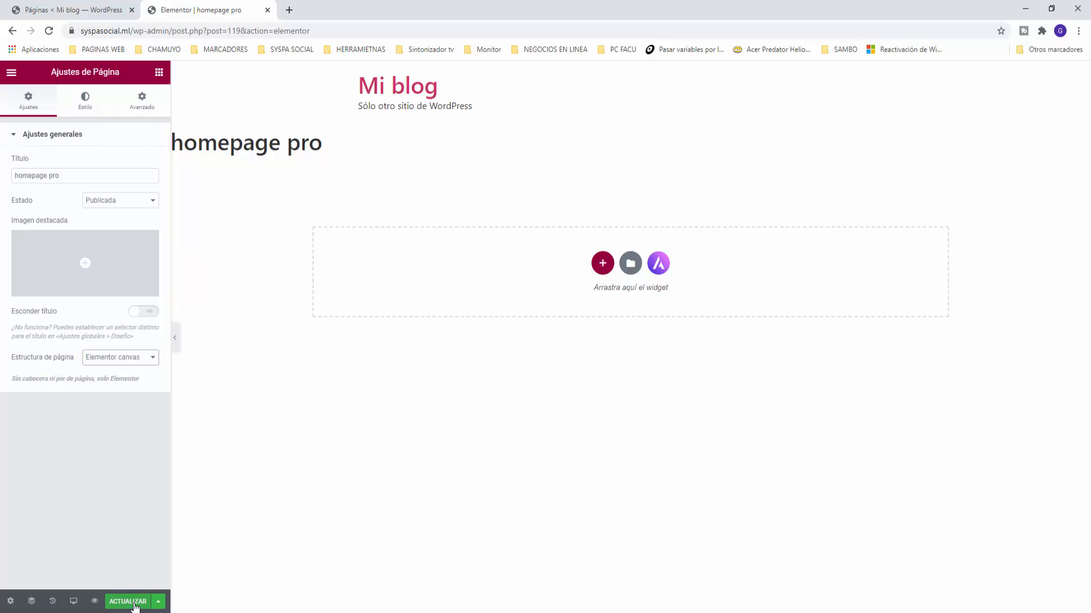
{"action": "left_click", "coordinate": [131, 602]}
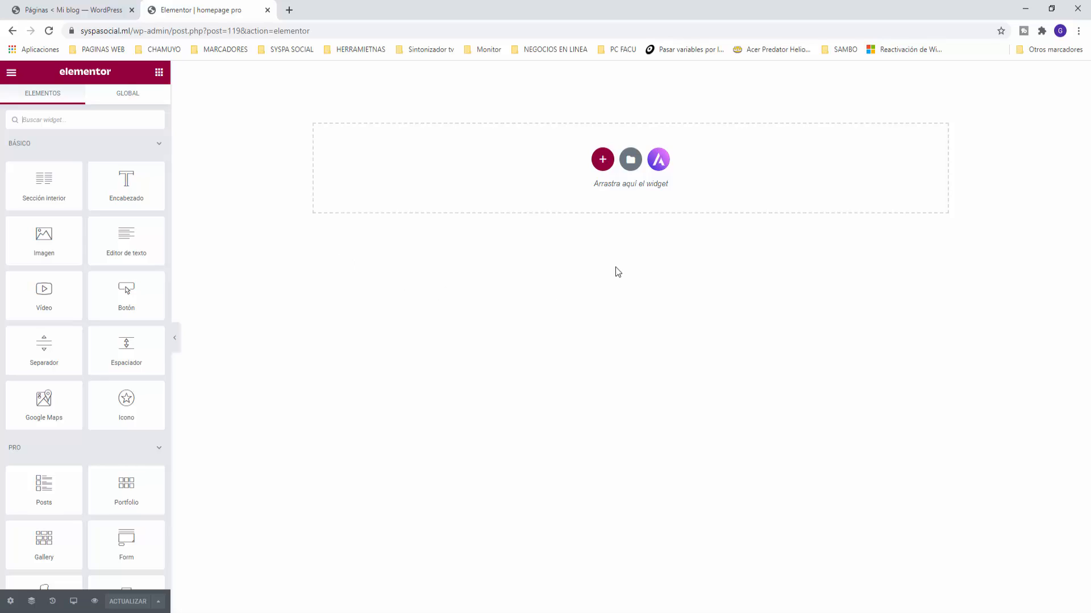
Step: Add a single-column section from the red + drop zone and reselect the section
{"action": "left_click", "coordinate": [603, 161]}
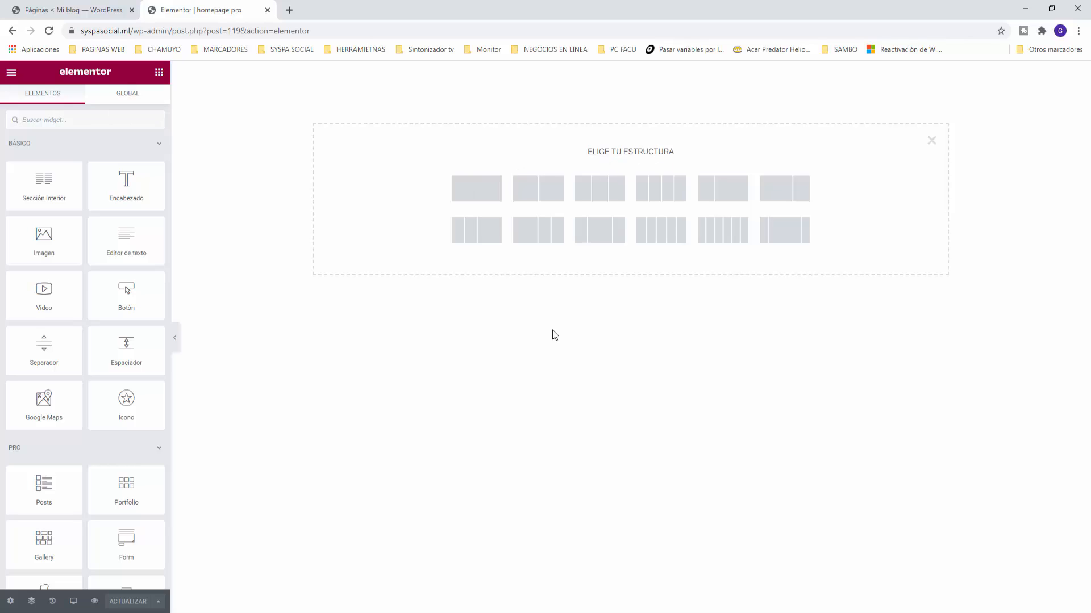
{"action": "left_click", "coordinate": [472, 195]}
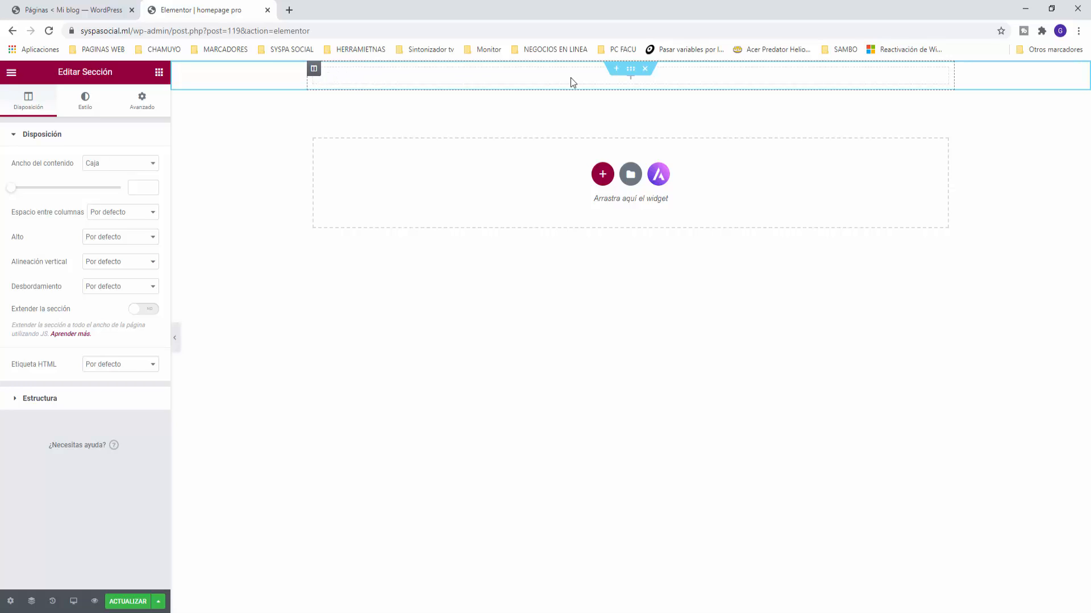
{"action": "left_click", "coordinate": [314, 69]}
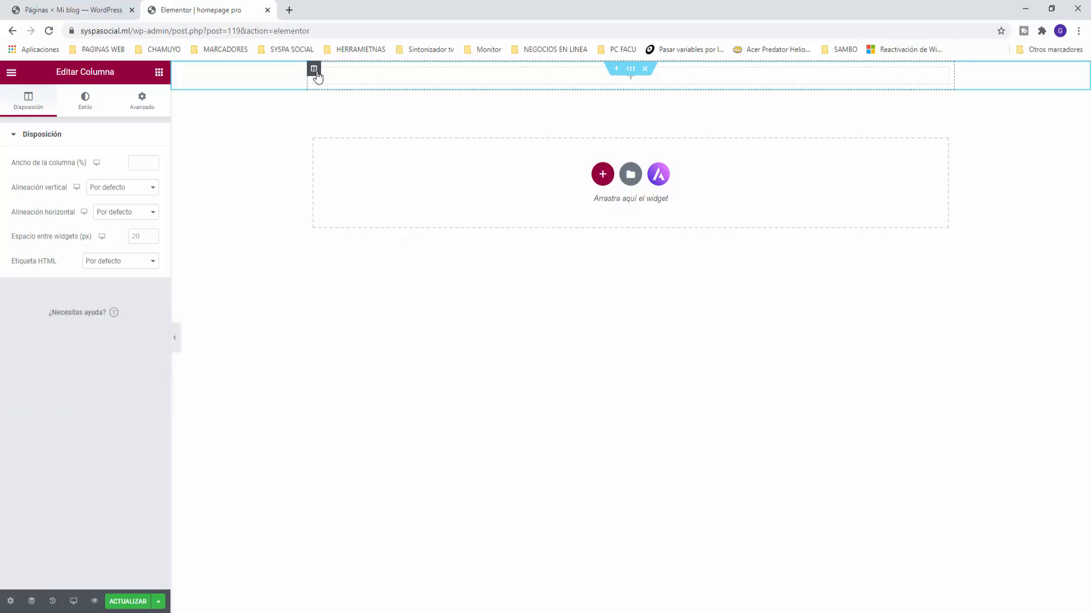
{"action": "left_click", "coordinate": [630, 68]}
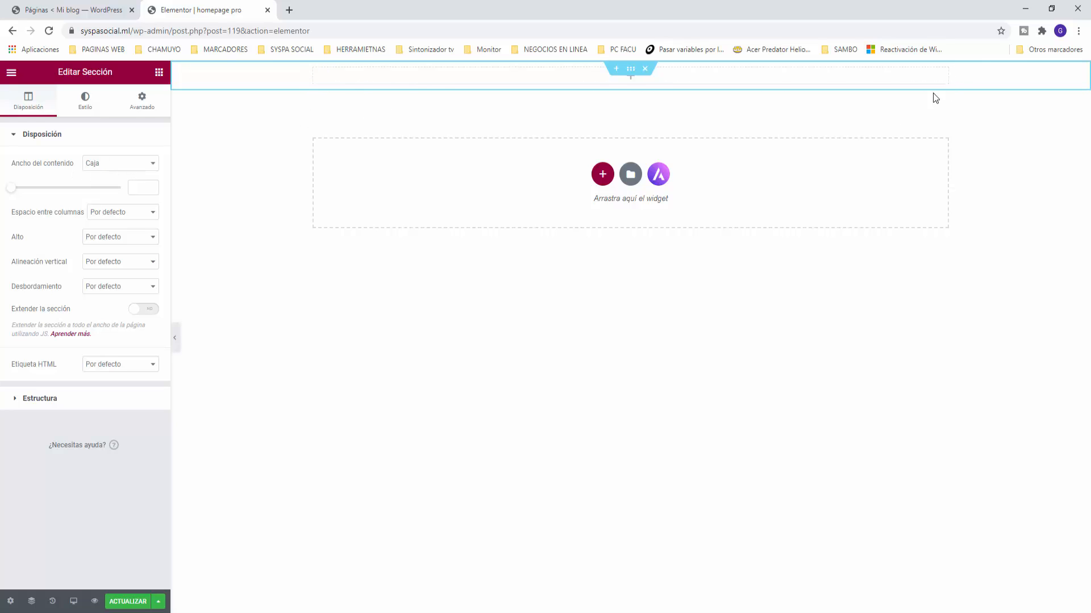
Step: Set the section to Ancho completo, Altura mínima 500 px, and Estirar column position
{"action": "left_click", "coordinate": [116, 164]}
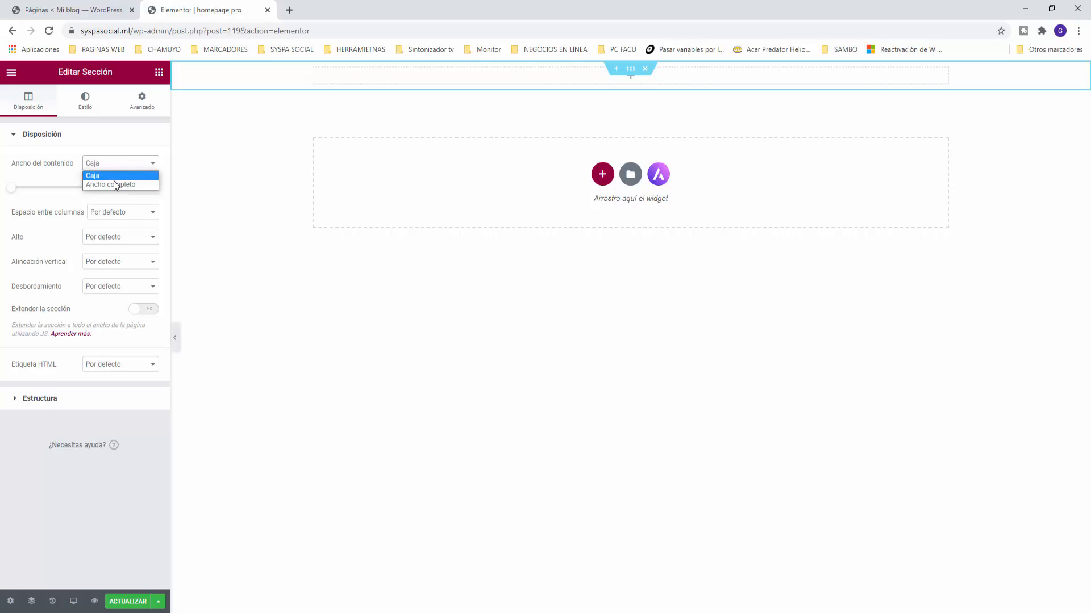
{"action": "left_click", "coordinate": [113, 181]}
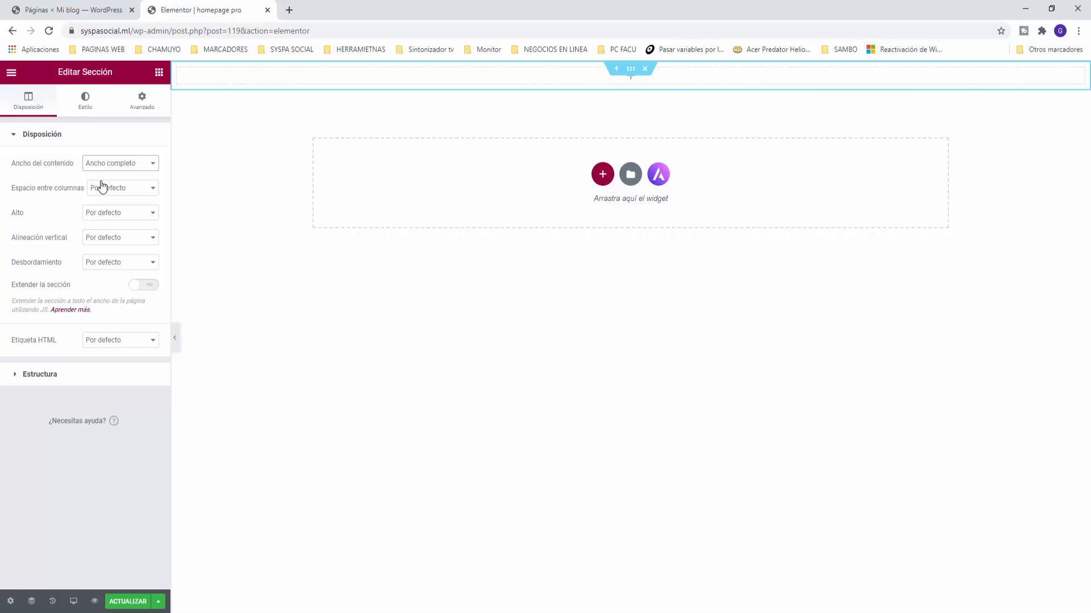
{"action": "left_click", "coordinate": [125, 219]}
{"action": "left_click", "coordinate": [116, 243]}
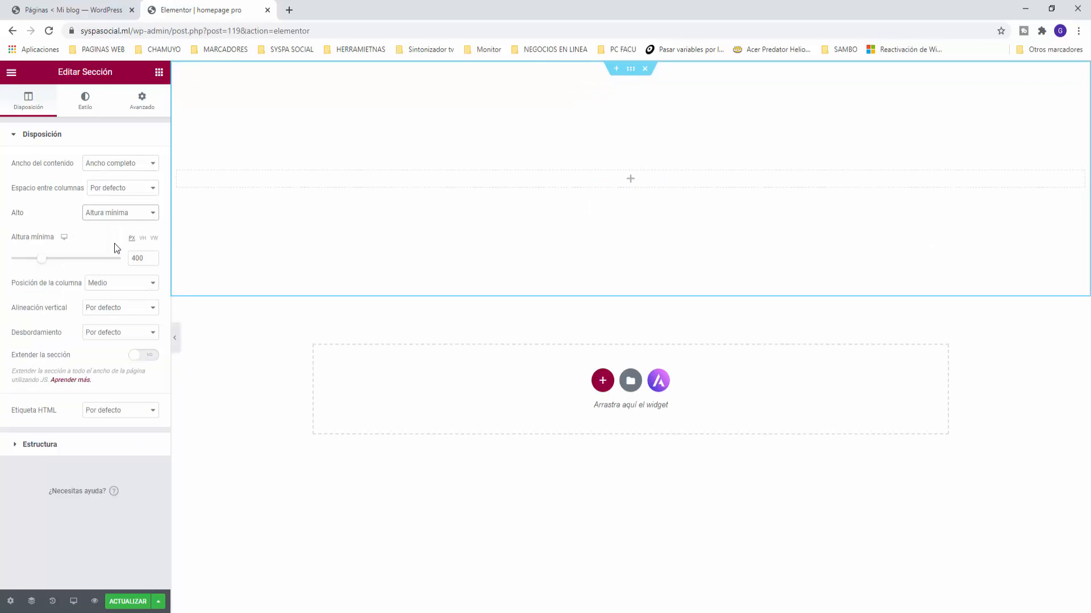
{"action": "mouse_move", "coordinate": [44, 262]}
{"action": "left_mouse_down"}
{"action": "mouse_move", "coordinate": [54, 262]}
{"action": "mouse_move", "coordinate": [29, 273]}
{"action": "mouse_move", "coordinate": [45, 268]}
{"action": "mouse_move", "coordinate": [38, 277]}
{"action": "left_mouse_up"}
{"action": "left_click_drag", "start_coordinate": [144, 260], "coordinate": [117, 262]}
{"action": "type", "text": "500"}
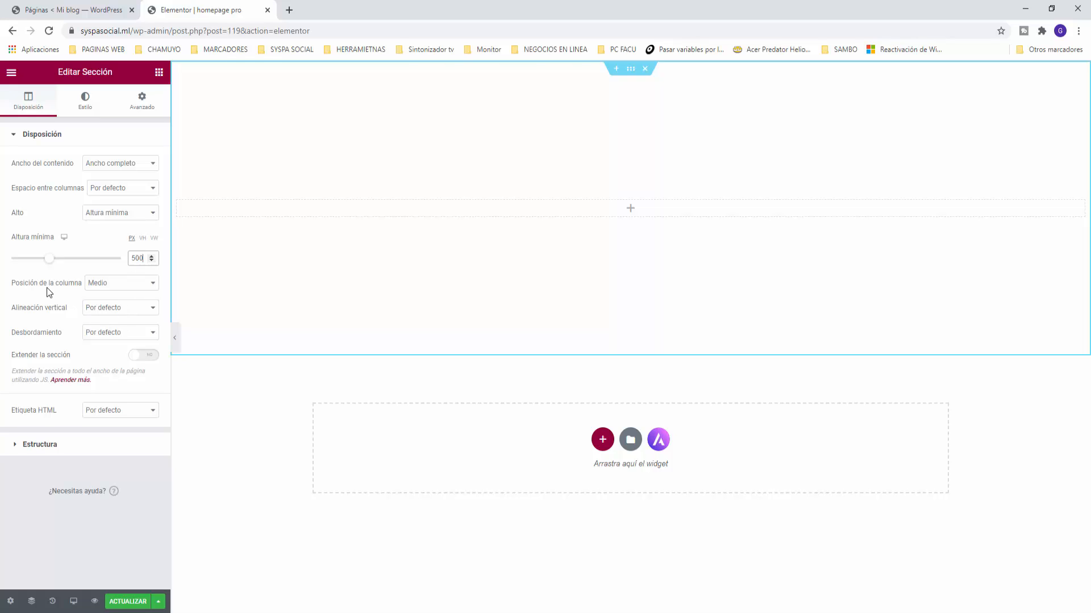
{"action": "left_click", "coordinate": [121, 288]}
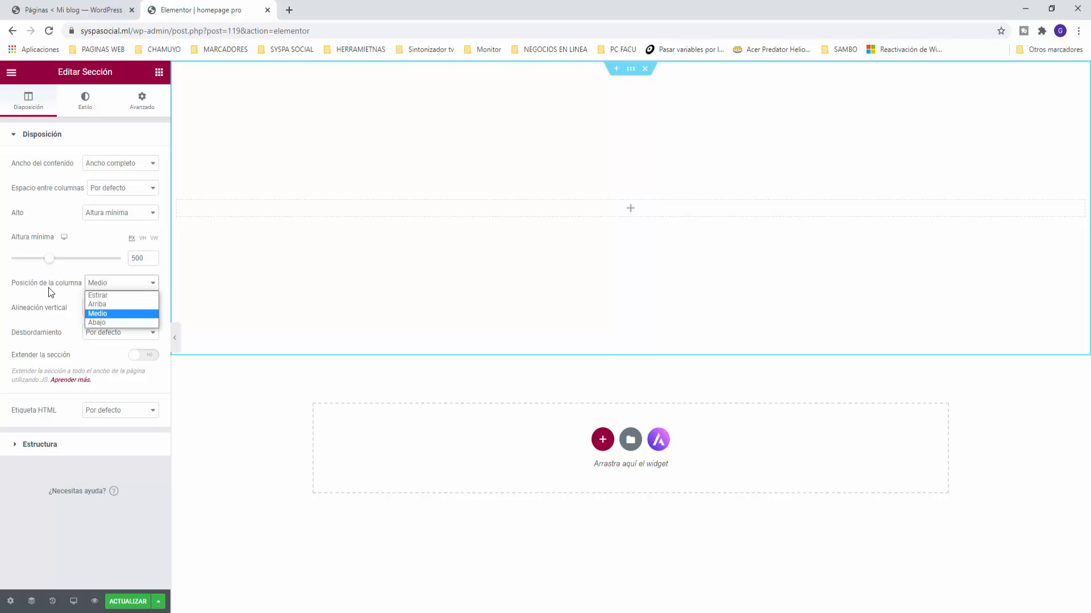
{"action": "left_click", "coordinate": [100, 297]}
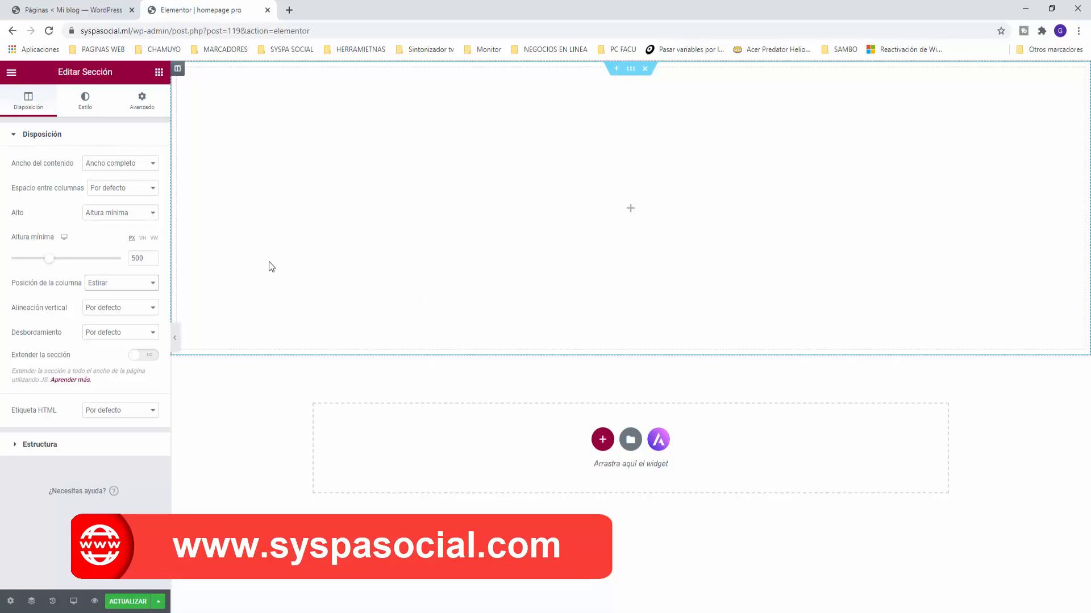
Step: Switch the section's Estilo > Fondo background to a Pase de diapositivas slideshow
{"action": "left_click", "coordinate": [86, 106]}
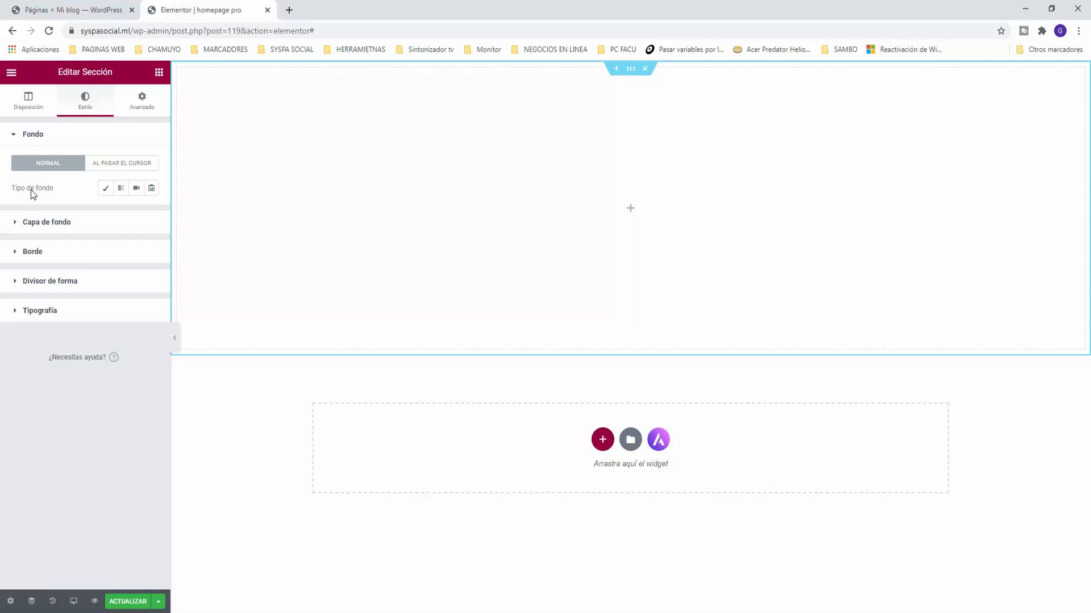
{"action": "left_click", "coordinate": [105, 189]}
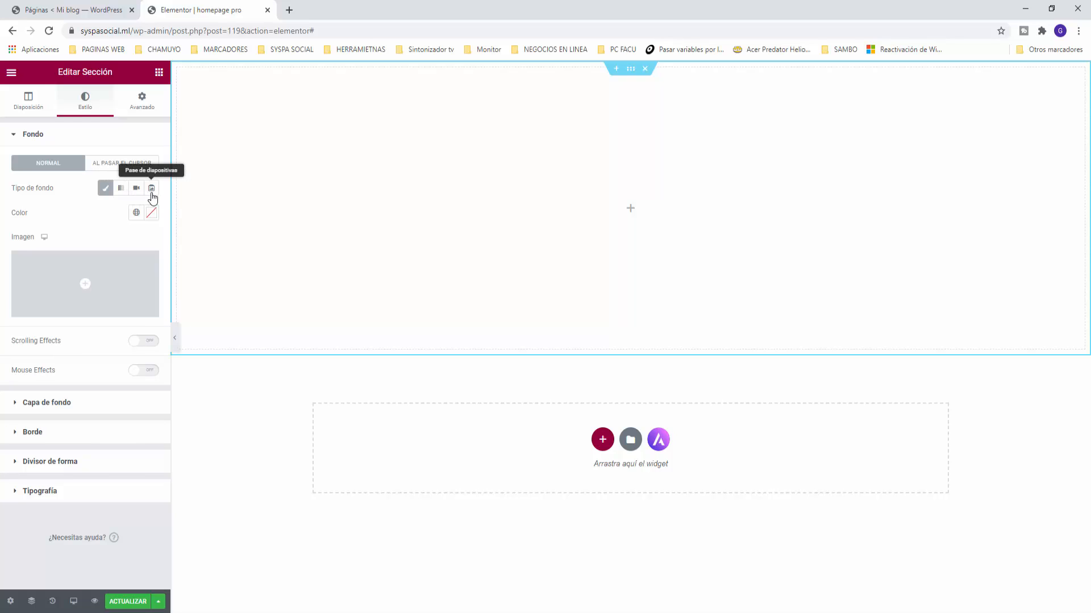
{"action": "left_click", "coordinate": [152, 189]}
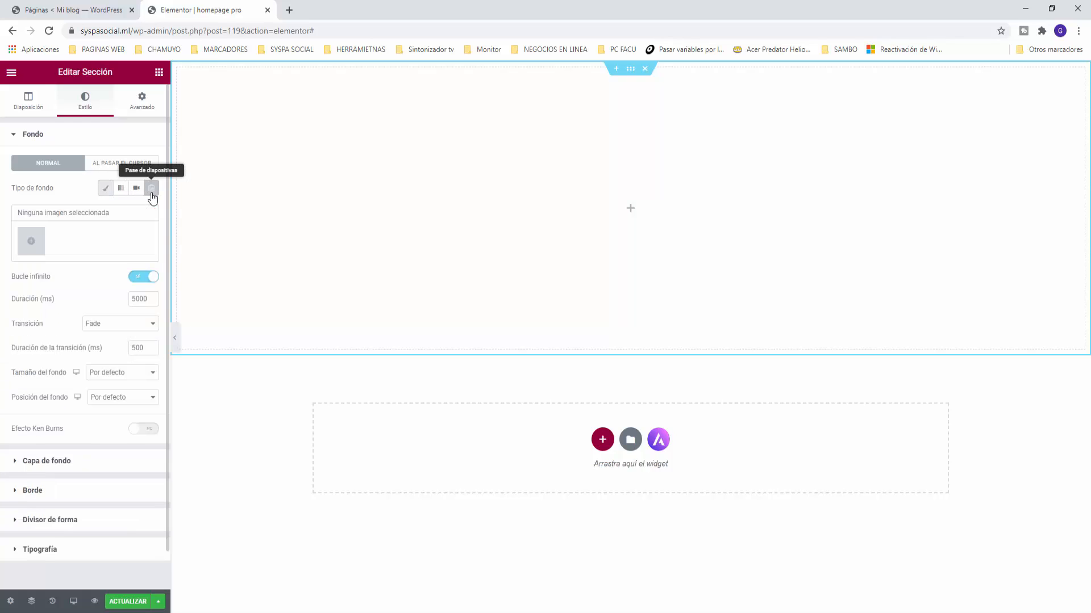
{"action": "left_click", "coordinate": [31, 248]}
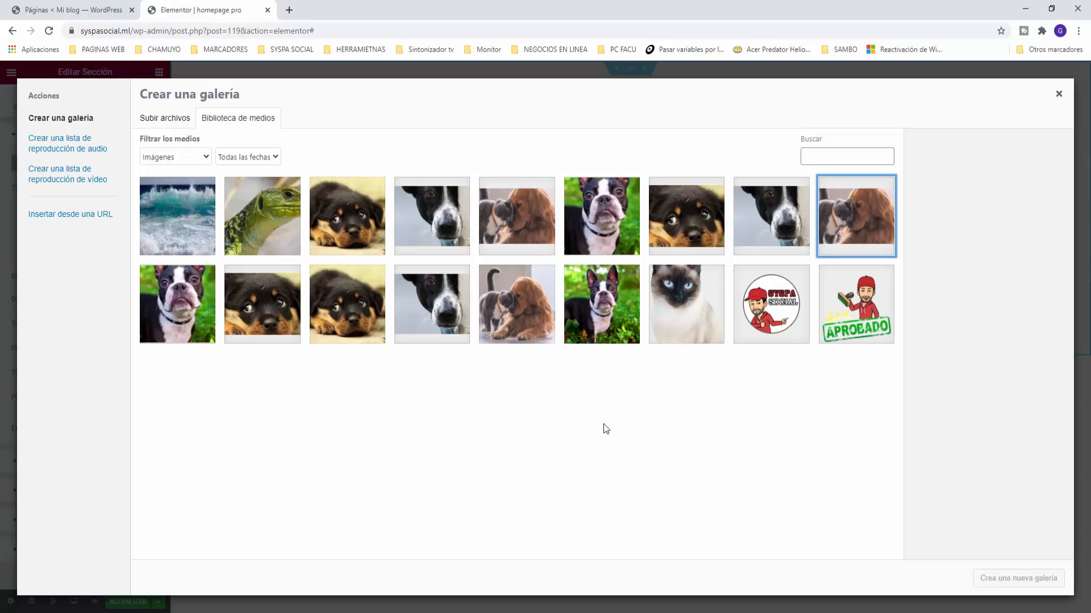
Step: Insert a gallery of the Boston terrier, cat-and-dog, Rottweiler puppy and dog-and-cat banner photos
{"action": "left_click", "coordinate": [610, 312]}
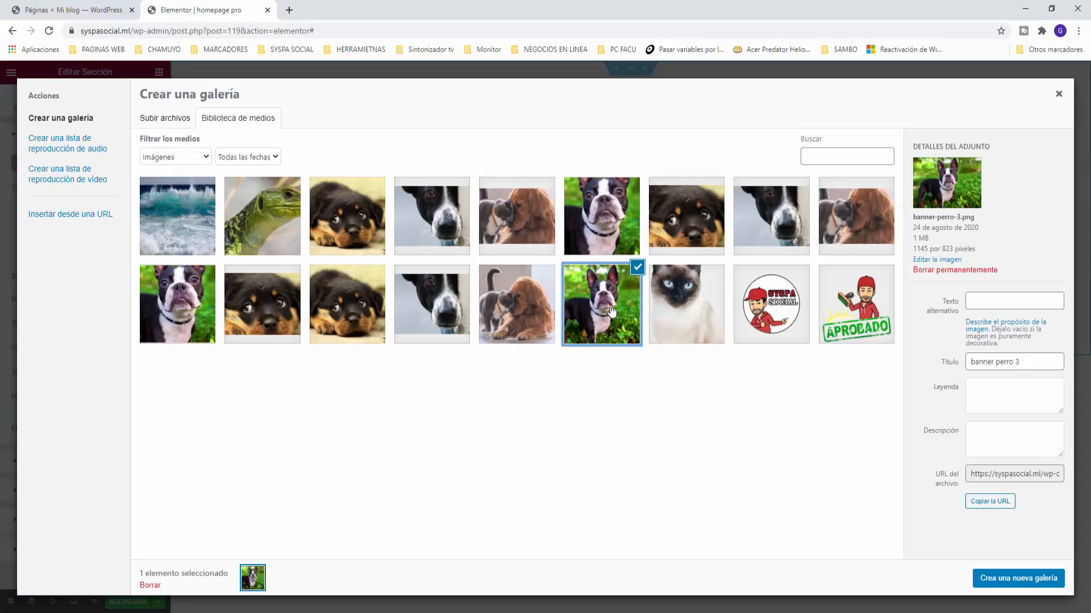
{"action": "left_click", "coordinate": [512, 314]}
{"action": "left_click", "coordinate": [263, 307]}
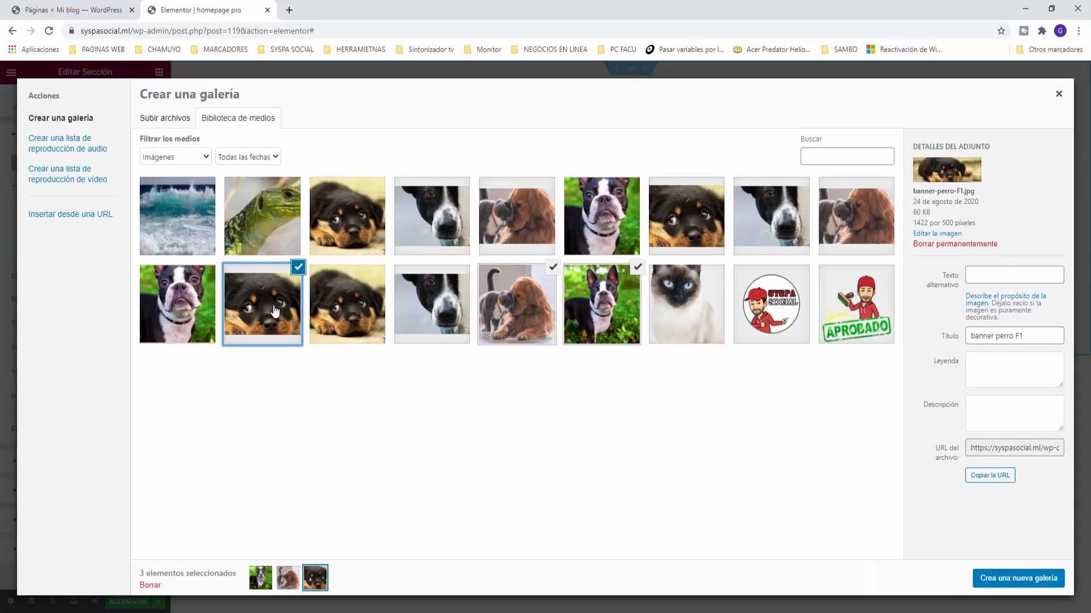
{"action": "left_click", "coordinate": [858, 224]}
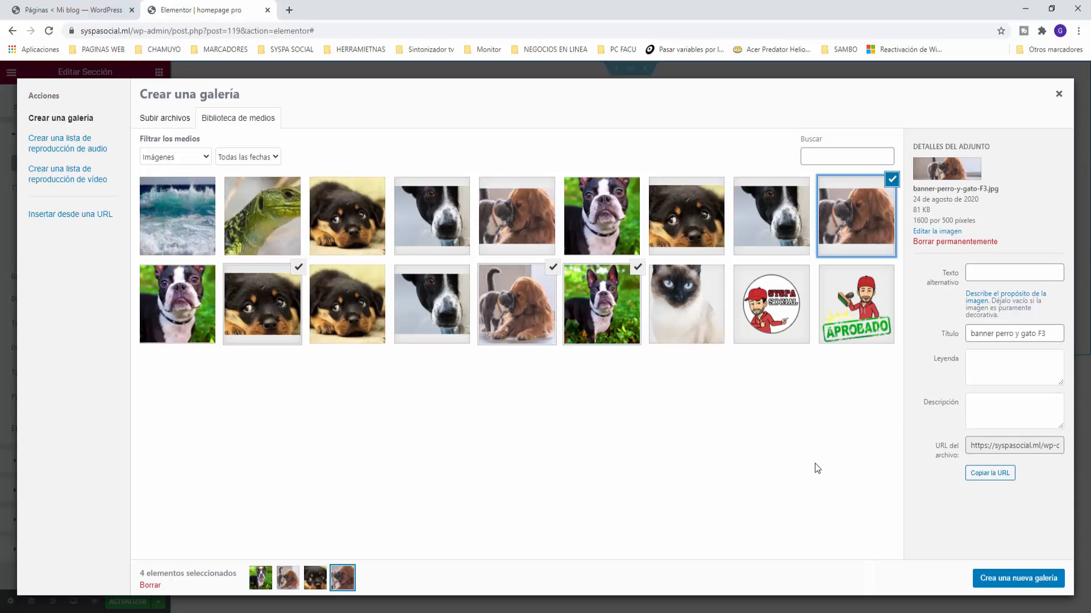
{"action": "left_click", "coordinate": [1024, 579]}
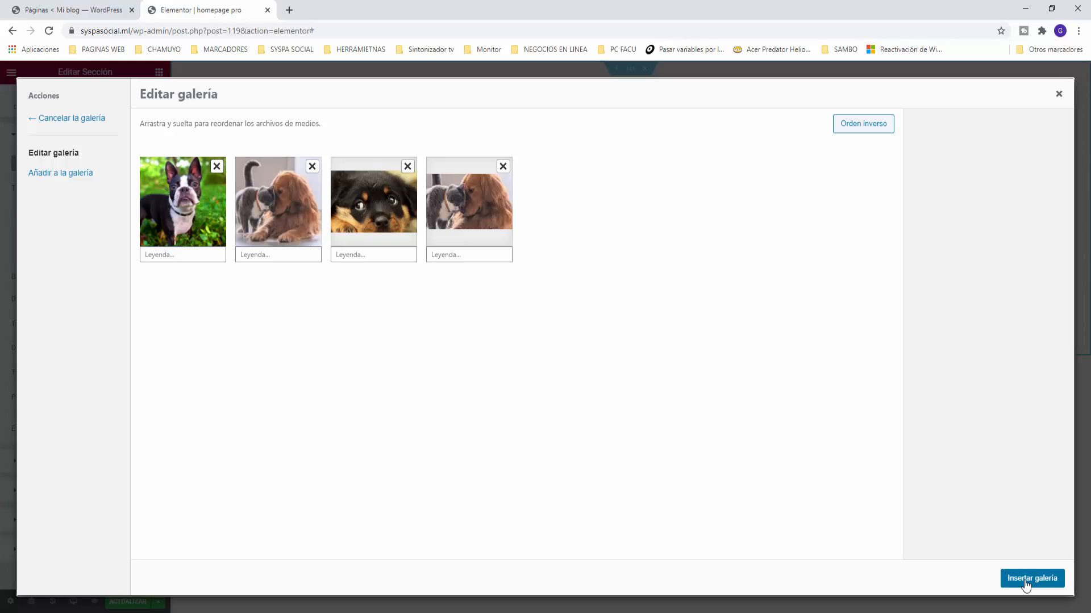
{"action": "left_click", "coordinate": [1025, 584]}
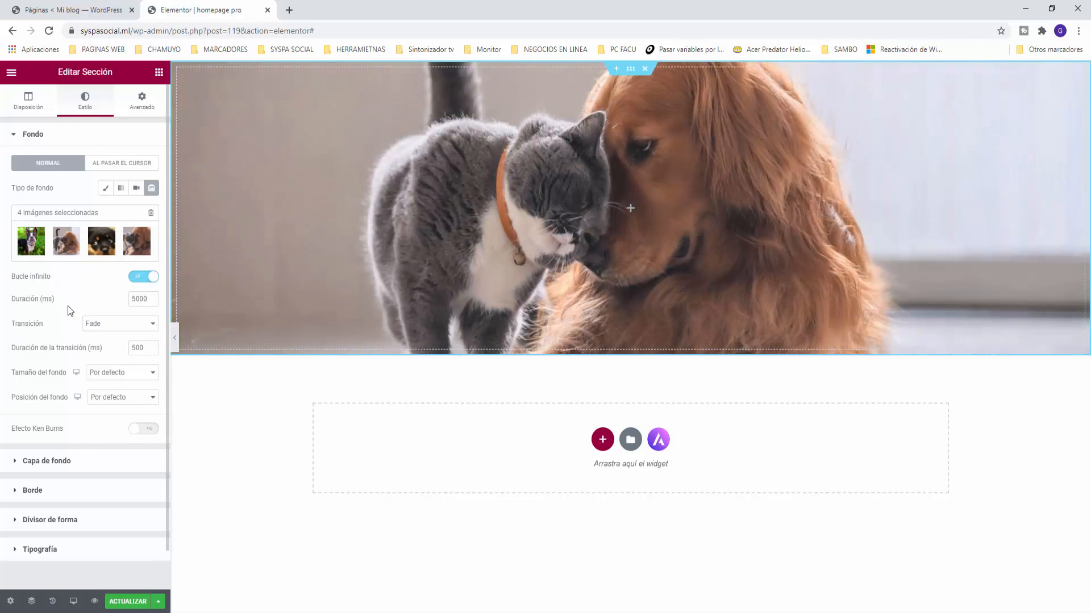
Step: Keep the slideshow transition set to Fade
{"action": "left_click", "coordinate": [153, 324]}
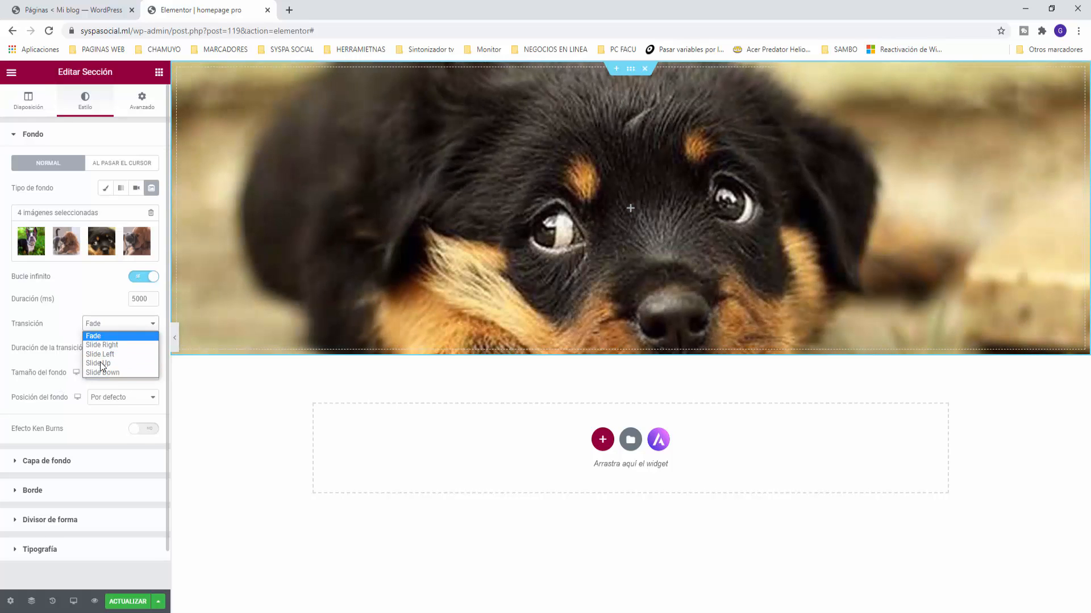
{"action": "left_click", "coordinate": [47, 339]}
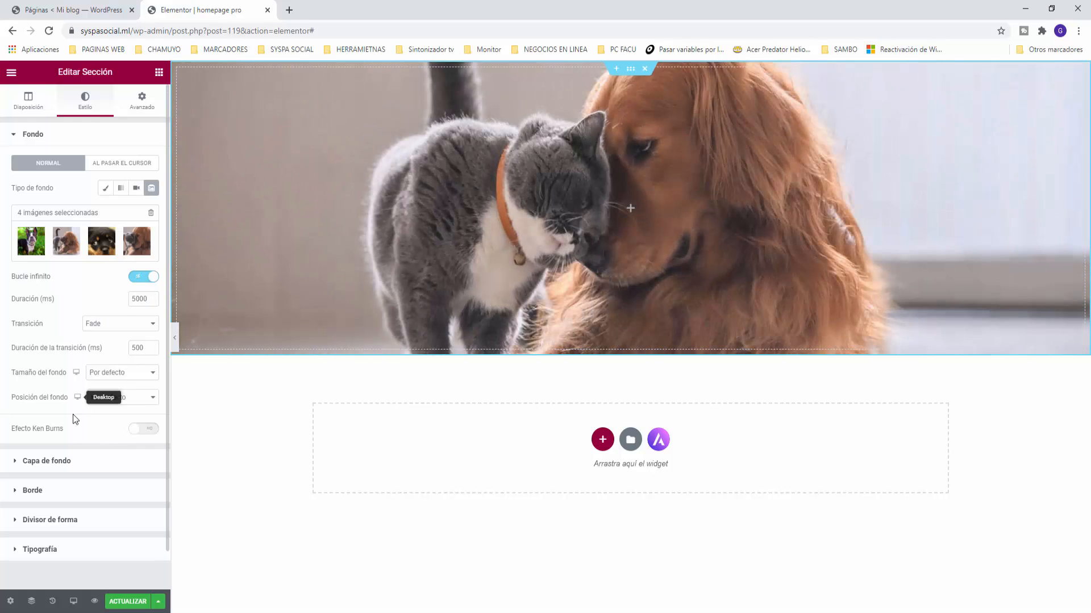
{"action": "left_click", "coordinate": [12, 528]}
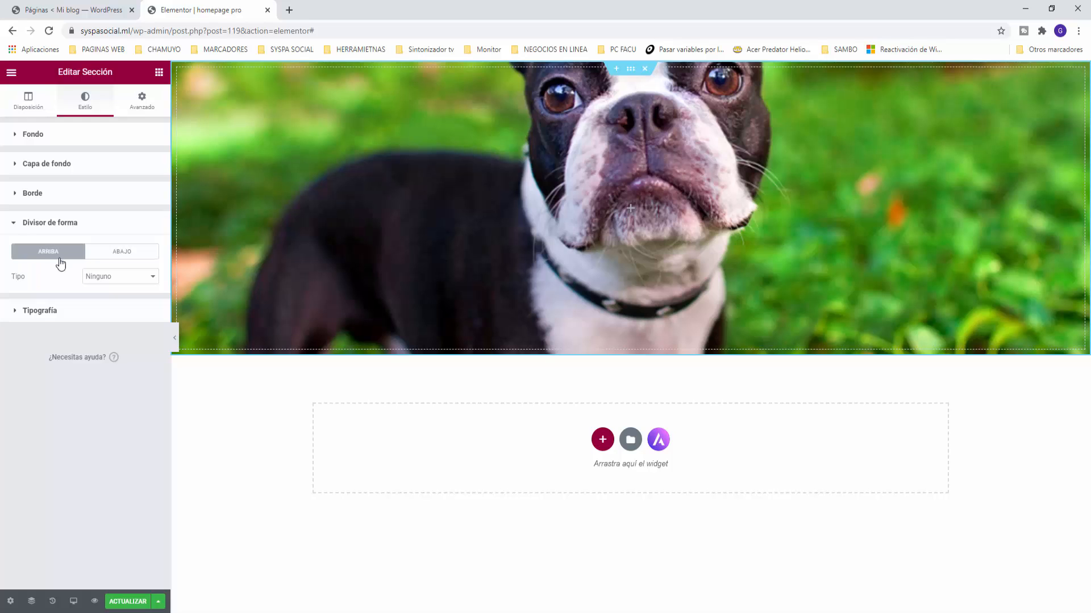
Step: Add a Gotas (drips) shape divider along the section's bottom edge with height 150
{"action": "left_click", "coordinate": [127, 256]}
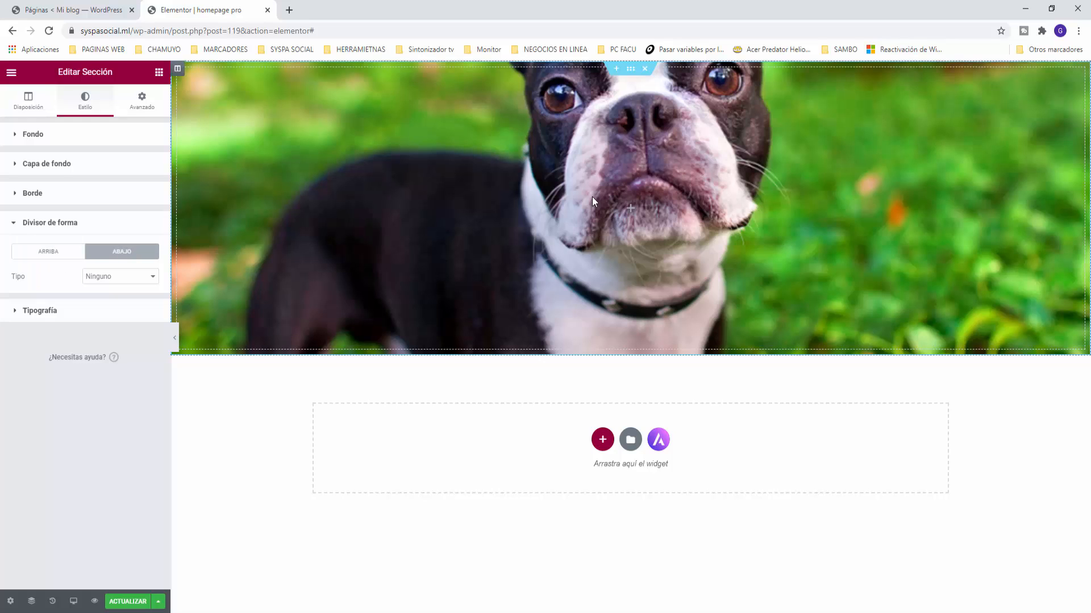
{"action": "left_click", "coordinate": [131, 279]}
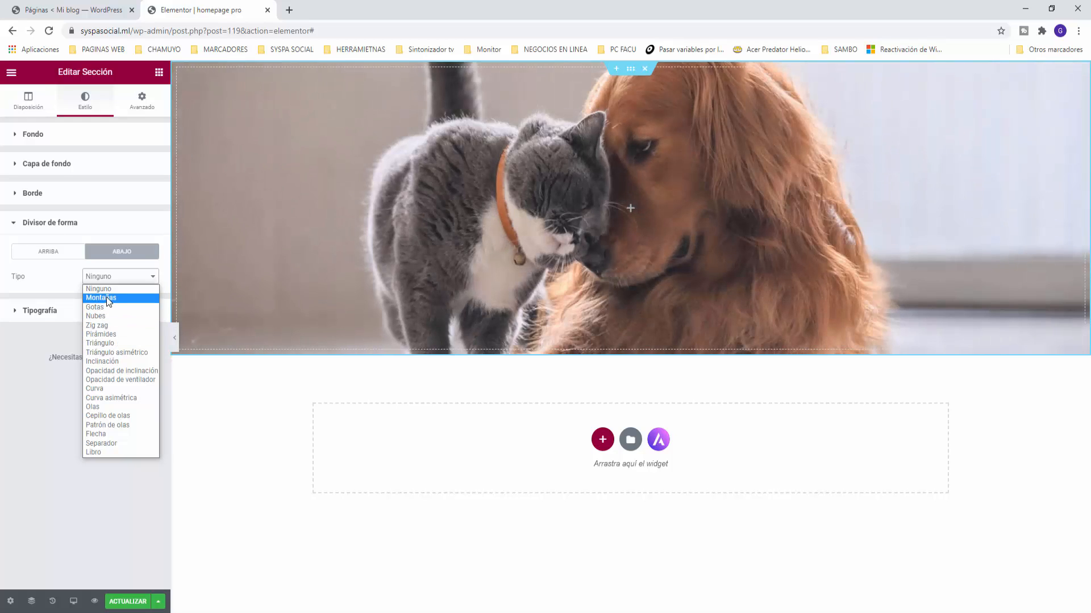
{"action": "left_click", "coordinate": [106, 298]}
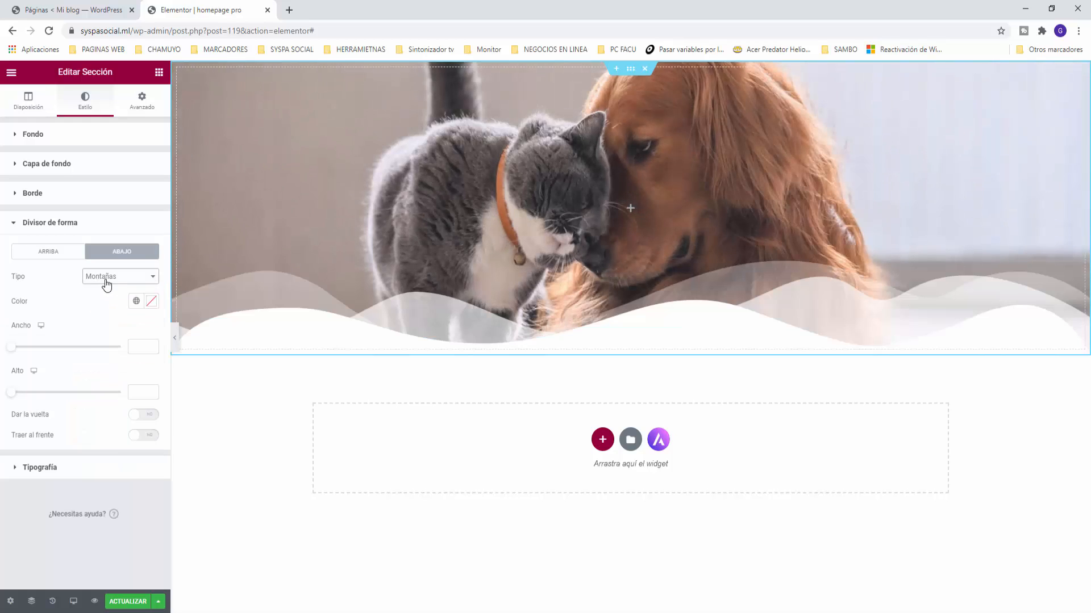
{"action": "left_click", "coordinate": [107, 283]}
{"action": "left_click", "coordinate": [99, 307]}
{"action": "left_click", "coordinate": [107, 280]}
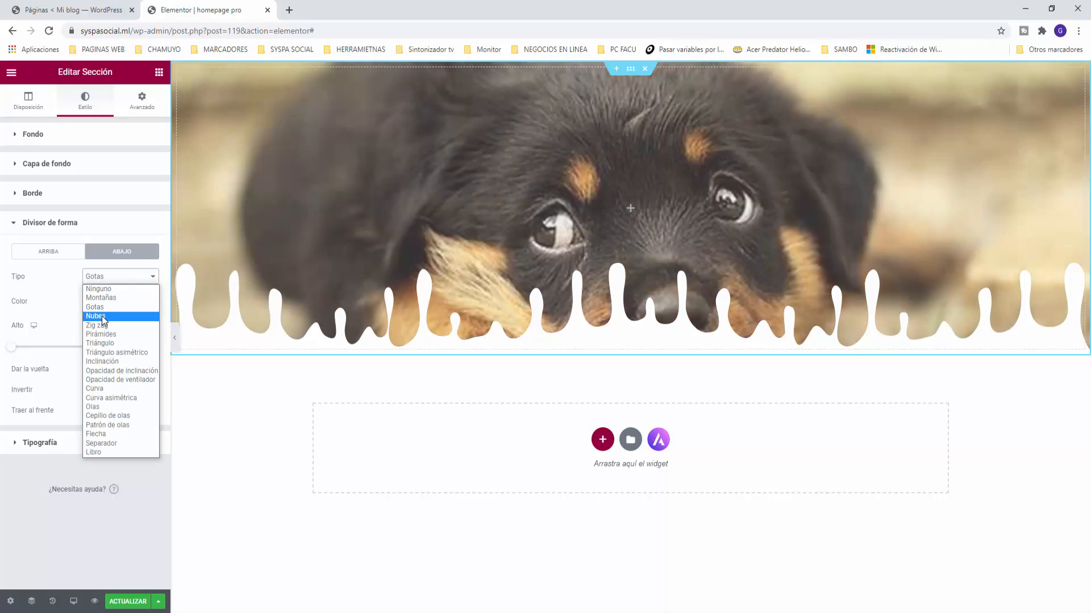
{"action": "left_click", "coordinate": [101, 316]}
{"action": "left_click", "coordinate": [106, 277]}
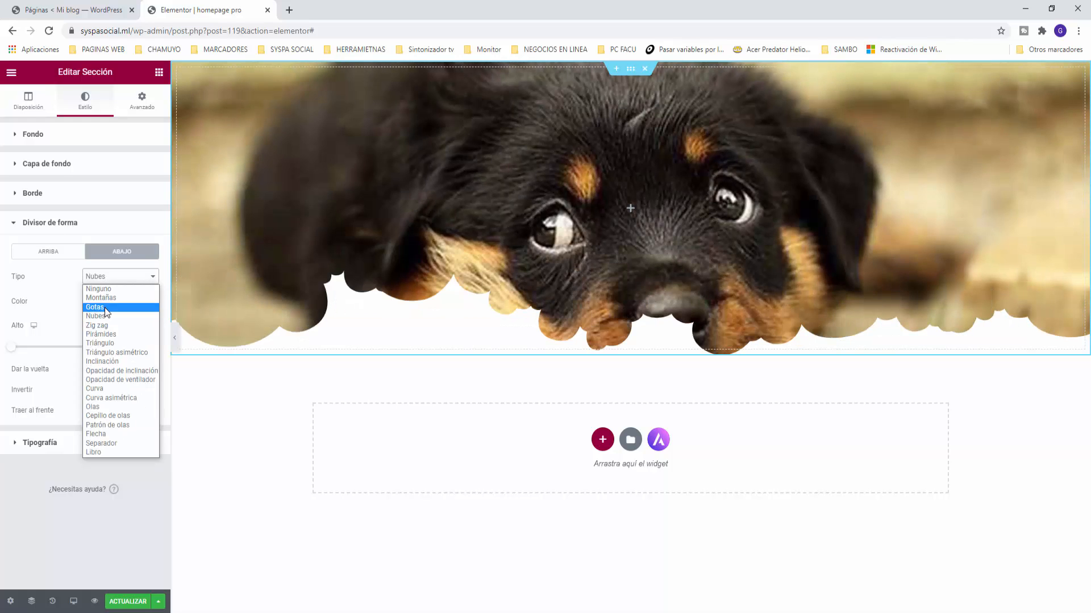
{"action": "left_click", "coordinate": [104, 308]}
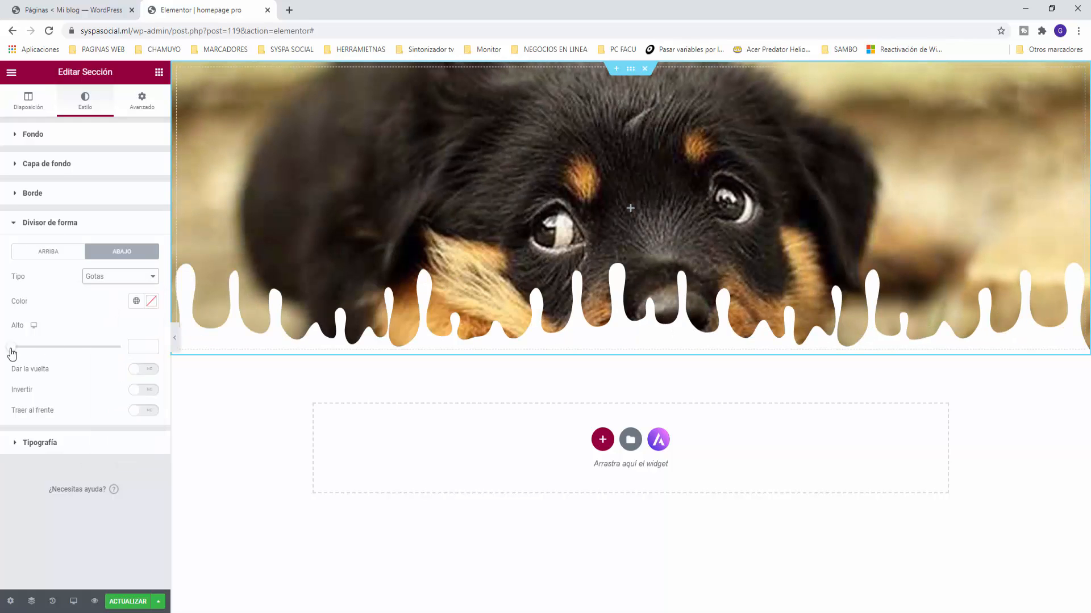
{"action": "left_click_drag", "start_coordinate": [11, 353], "coordinate": [43, 355]}
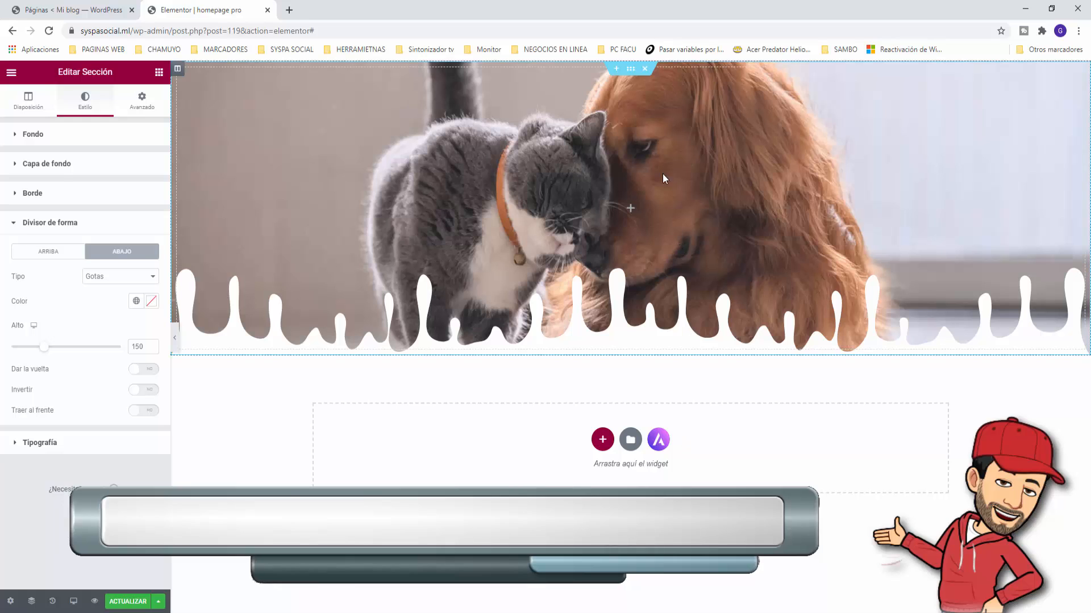
Step: Show the widget panel and browse through the Básico and Pro widgets
{"action": "left_click", "coordinate": [159, 73]}
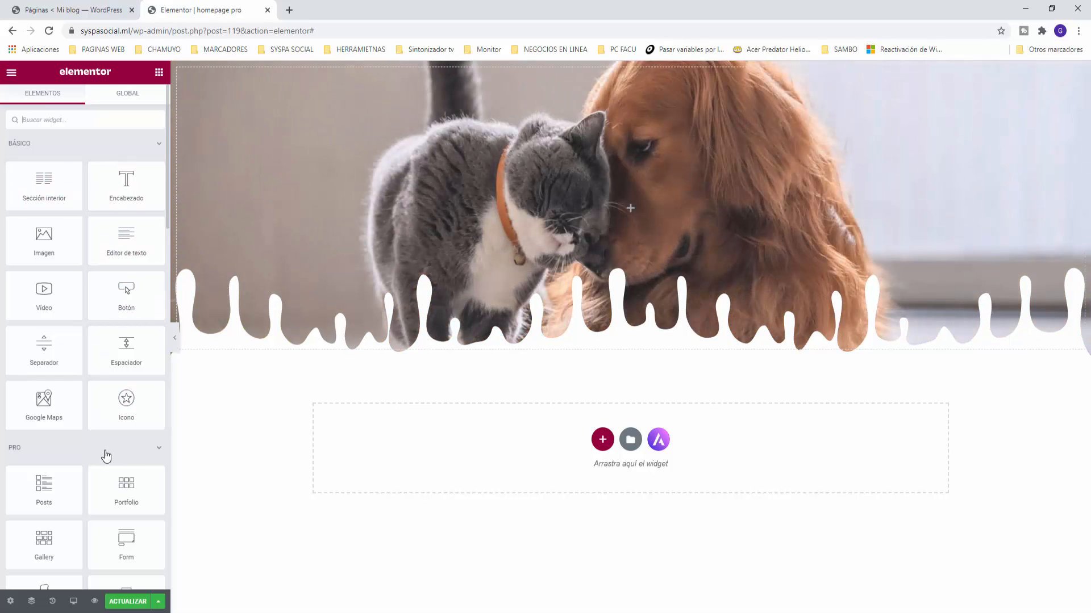
{"action": "scroll", "coordinate": [105, 456], "scroll_direction": "down", "scroll_amount": 5}
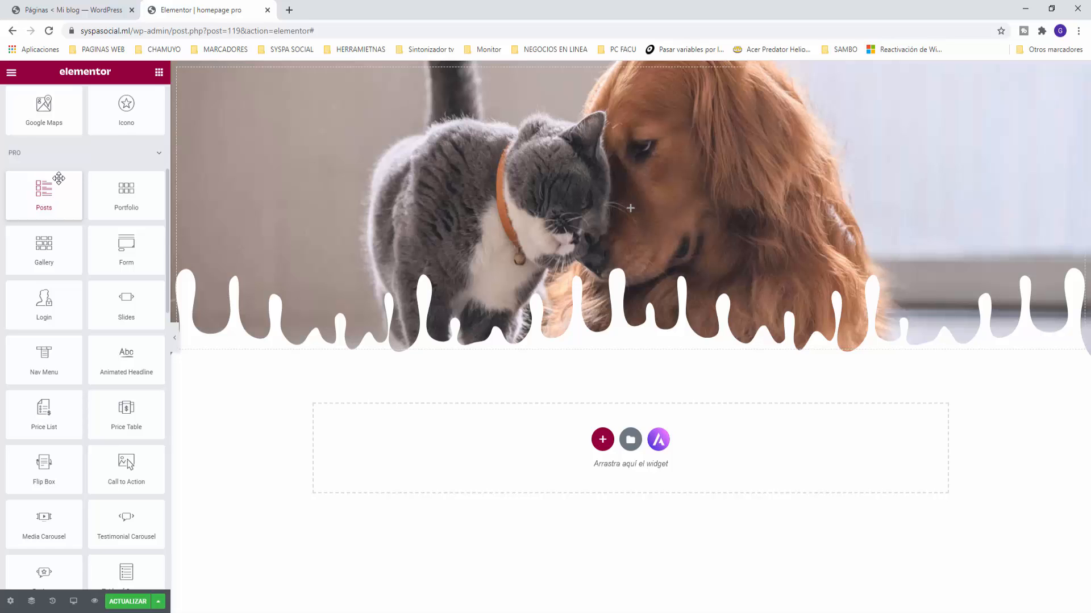
{"action": "scroll", "coordinate": [61, 387], "scroll_direction": "up", "scroll_amount": 4}
{"action": "scroll", "coordinate": [61, 386], "scroll_direction": "up", "scroll_amount": 1}
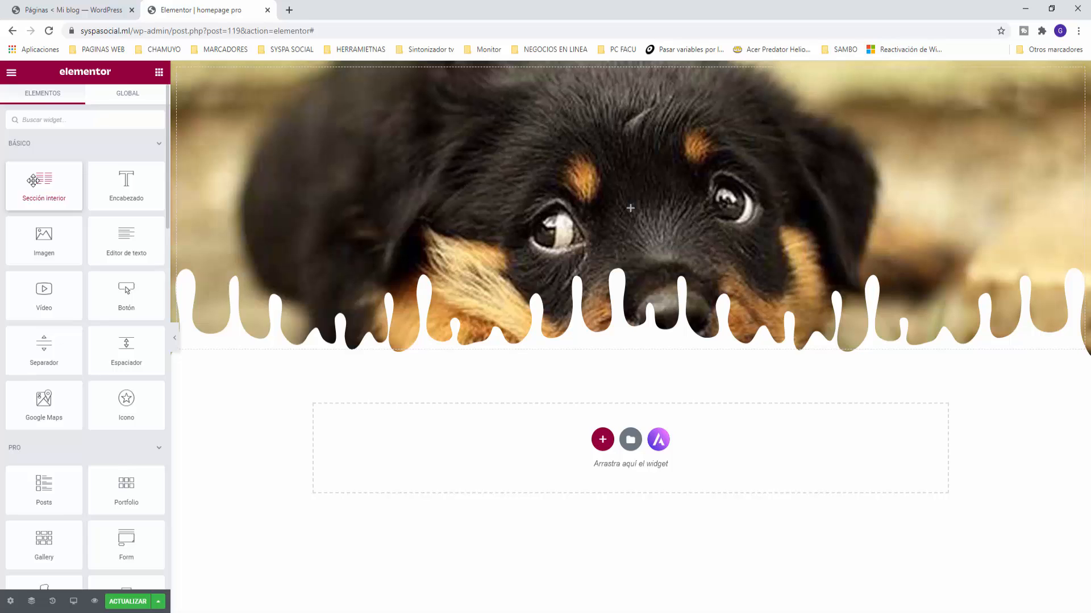
Step: Place an inner section atop the hero, add a third column, and set it to Ancho completo
{"action": "left_click_drag", "start_coordinate": [33, 180], "coordinate": [600, 198]}
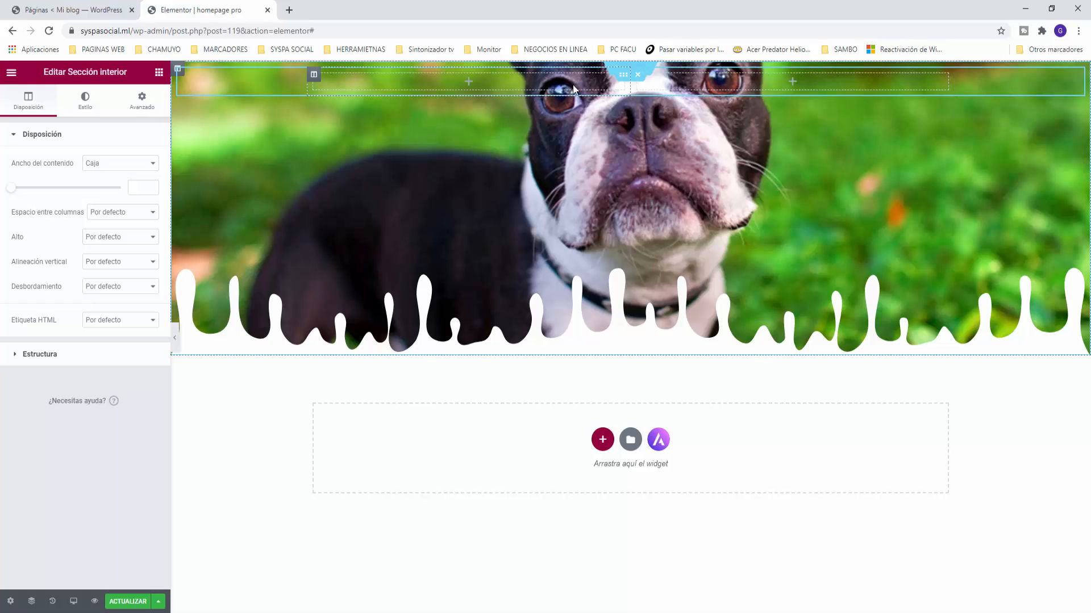
{"action": "right_click", "coordinate": [638, 80]}
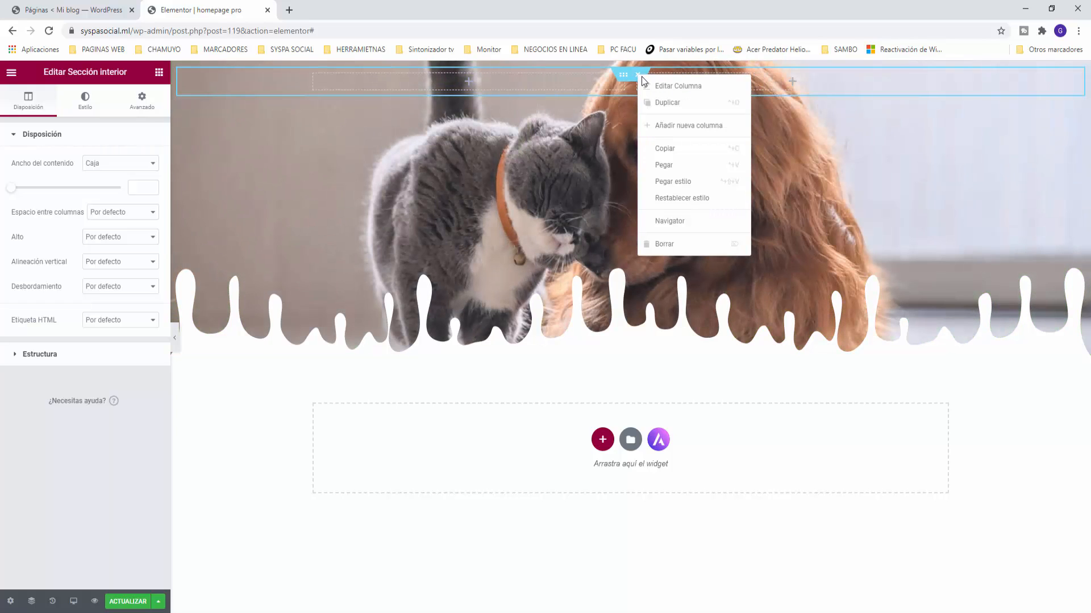
{"action": "left_click", "coordinate": [679, 130]}
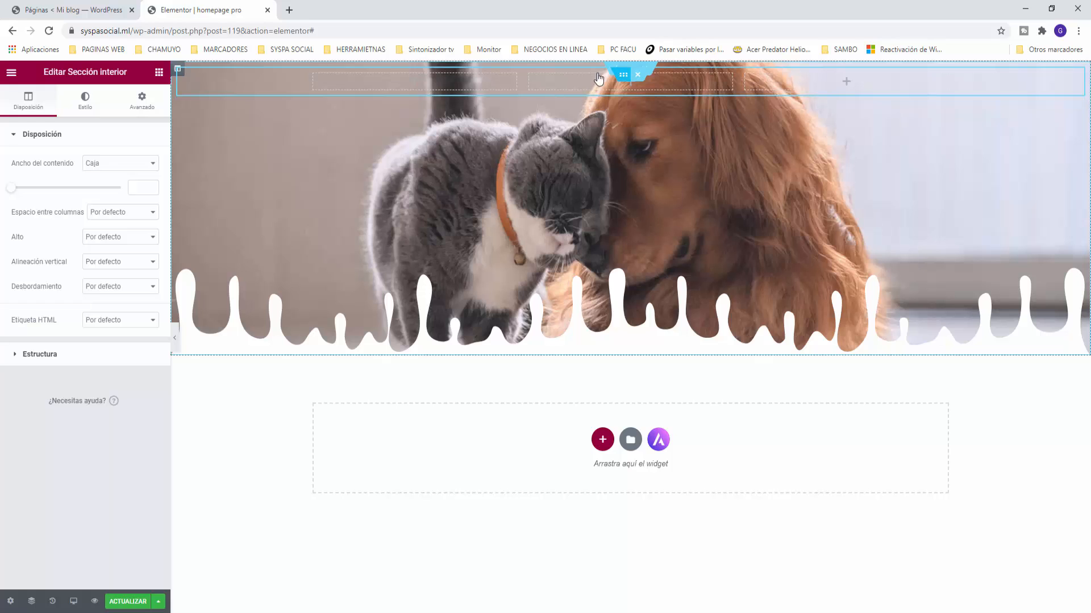
{"action": "left_click", "coordinate": [96, 164]}
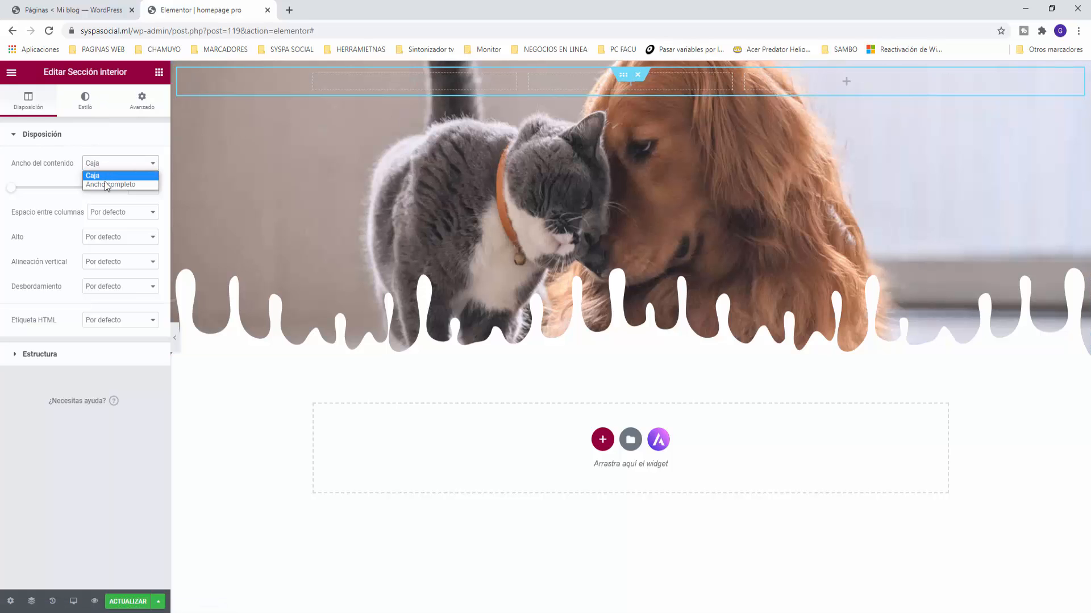
{"action": "left_click", "coordinate": [105, 182]}
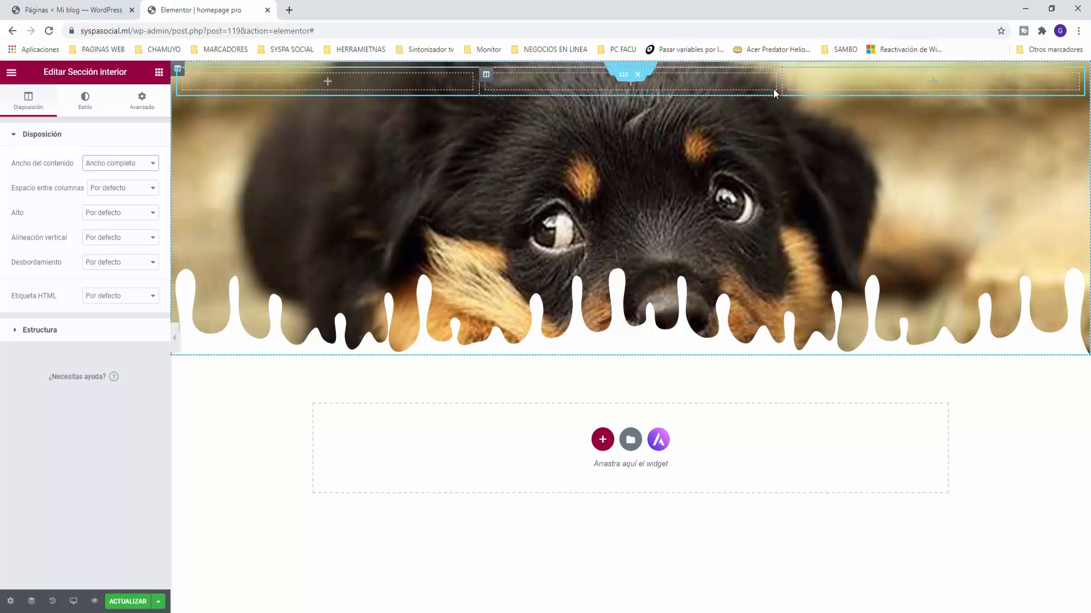
Step: Add an Imagen widget to the first column showing the SYSPA Social logo
{"action": "left_click", "coordinate": [159, 74]}
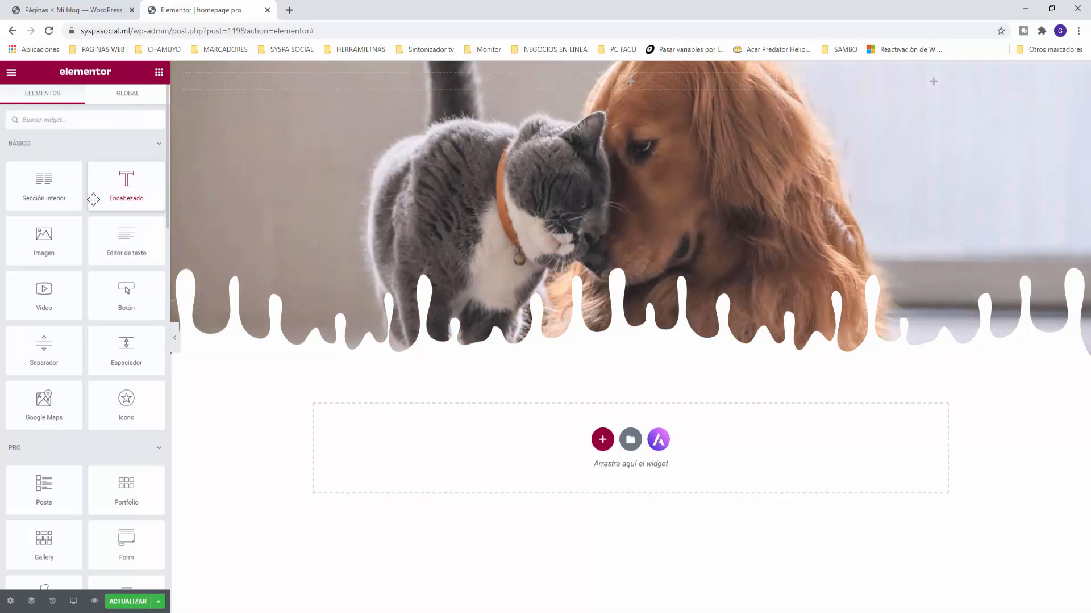
{"action": "left_click_drag", "start_coordinate": [42, 239], "coordinate": [328, 86]}
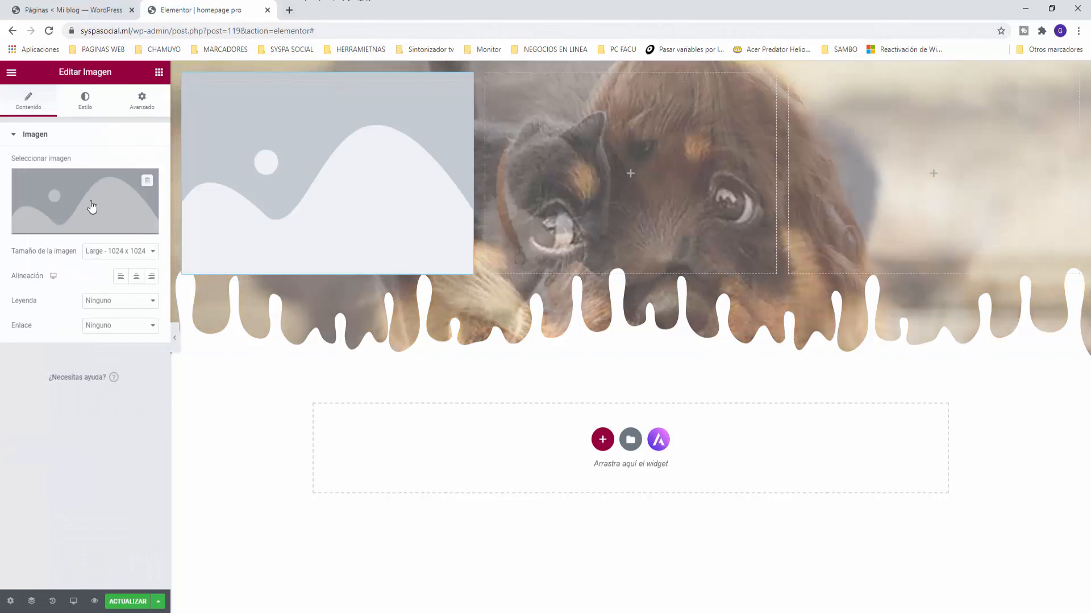
{"action": "left_click", "coordinate": [87, 211]}
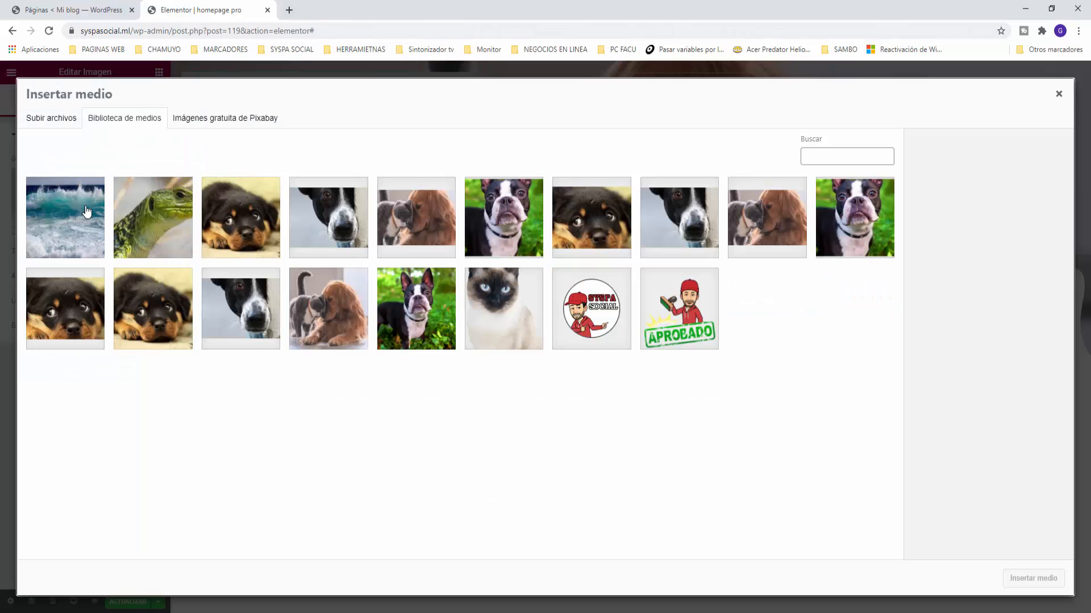
{"action": "left_click", "coordinate": [606, 310]}
{"action": "left_click", "coordinate": [1033, 578]}
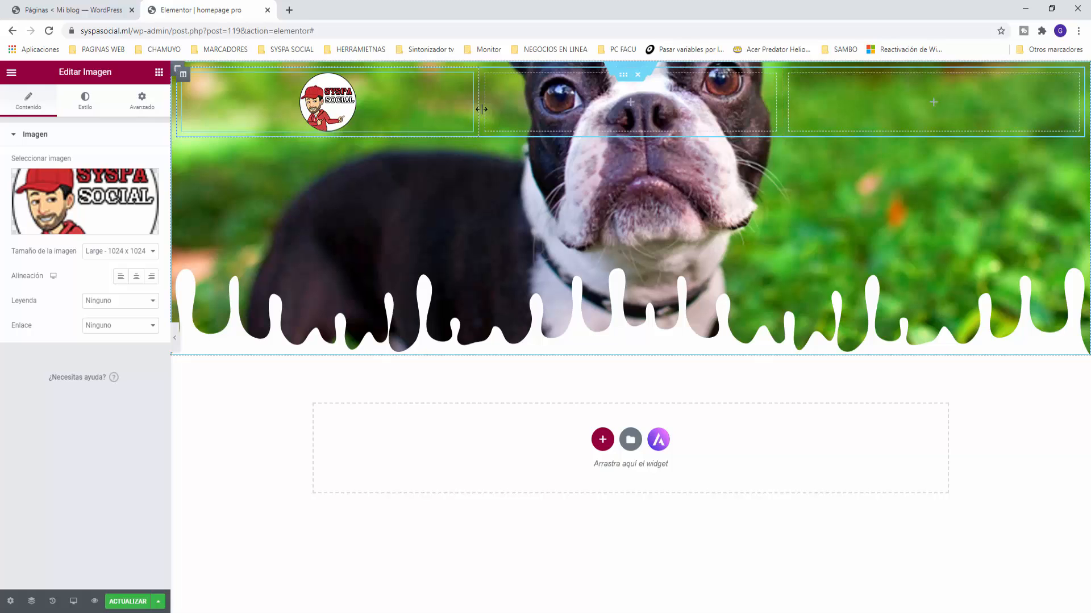
Step: Narrow the logo column to about 28% and reduce the image width to 31
{"action": "left_click_drag", "start_coordinate": [479, 108], "coordinate": [304, 100]}
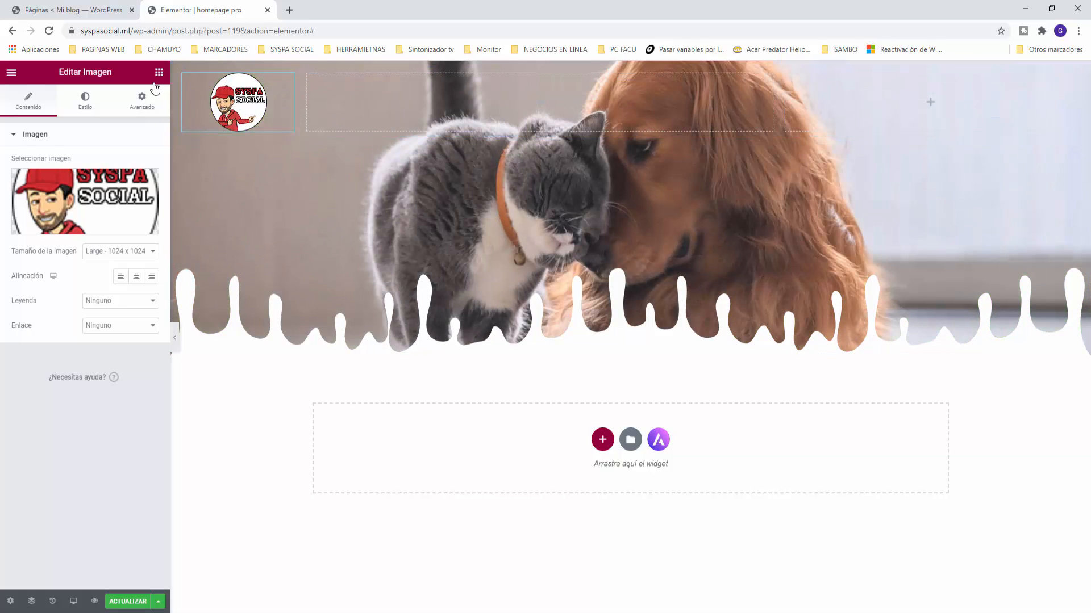
{"action": "left_click", "coordinate": [76, 103]}
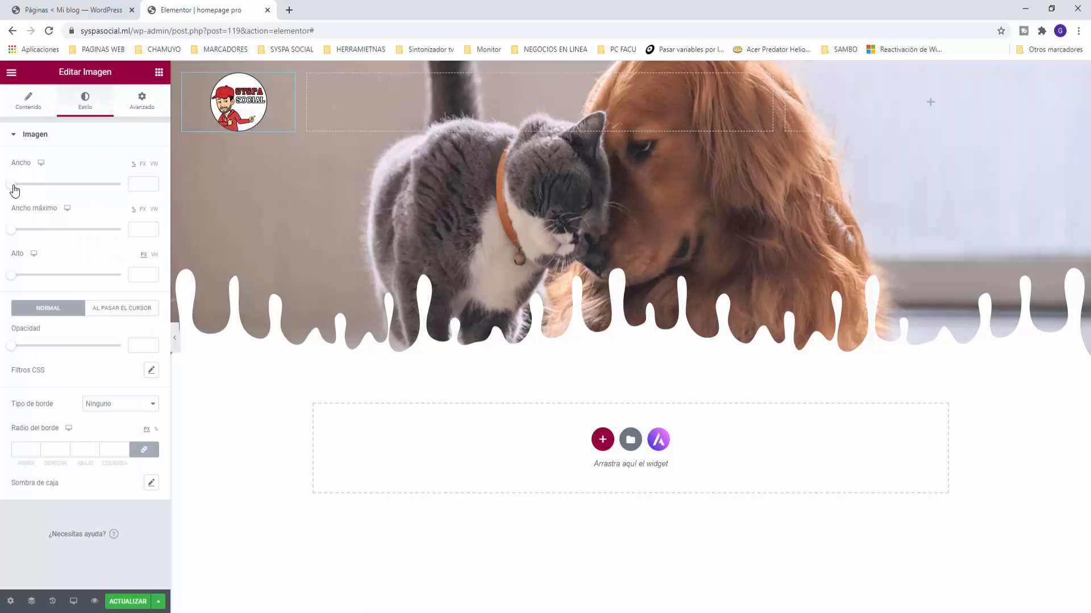
{"action": "left_click_drag", "start_coordinate": [15, 189], "coordinate": [48, 184]}
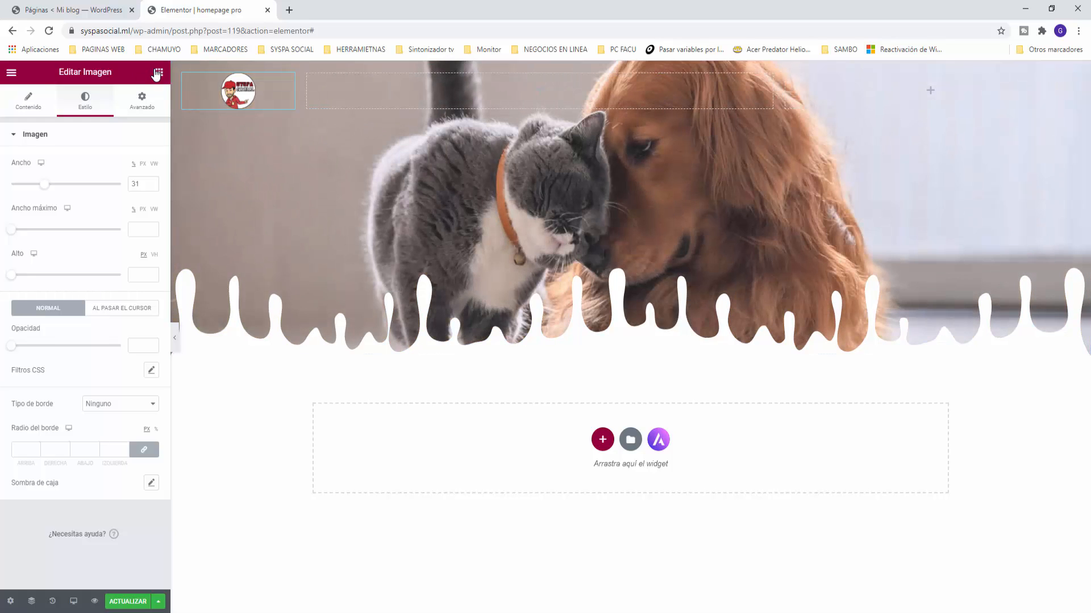
{"action": "left_click", "coordinate": [158, 73]}
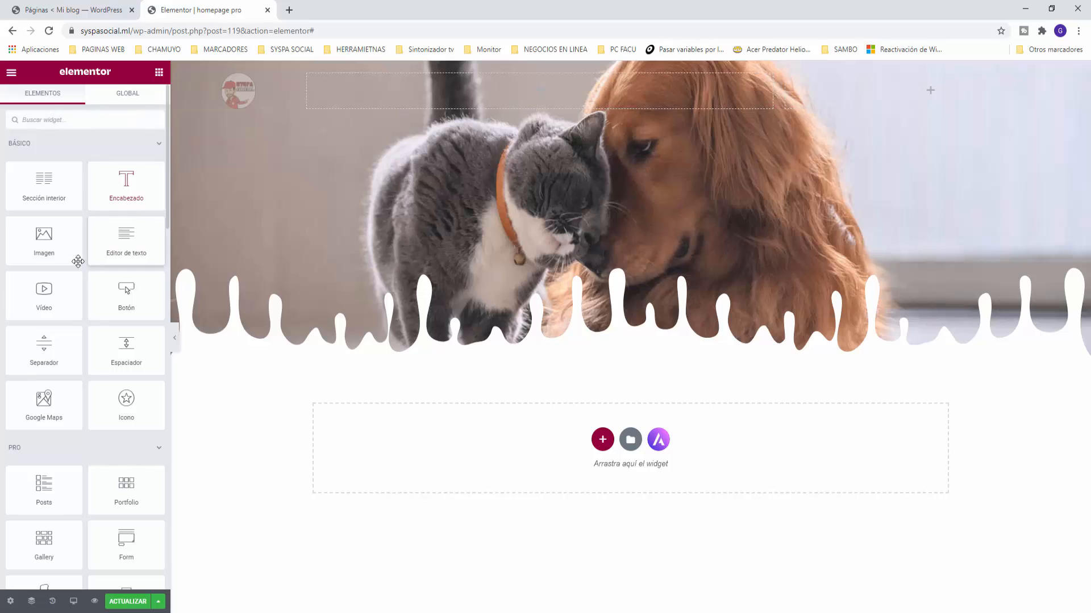
Step: Add a Nav Menu widget to the right column using MainMenu, Horizontal layout, aligned right
{"action": "scroll", "coordinate": [74, 275], "scroll_direction": "down", "scroll_amount": 2}
{"action": "scroll", "coordinate": [74, 274], "scroll_direction": "down", "scroll_amount": 1}
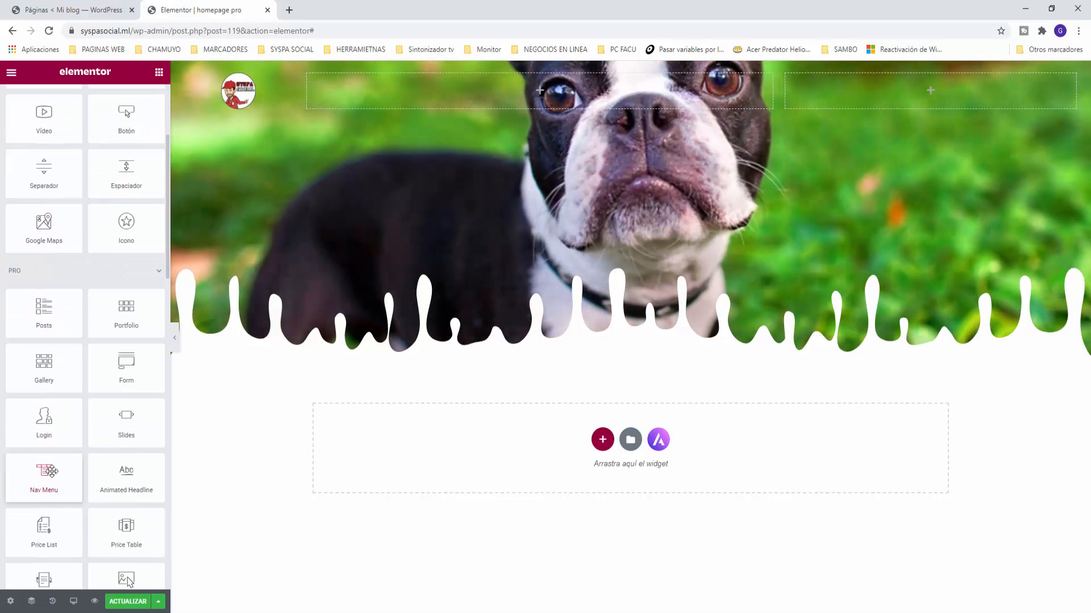
{"action": "left_click_drag", "start_coordinate": [51, 471], "coordinate": [872, 97]}
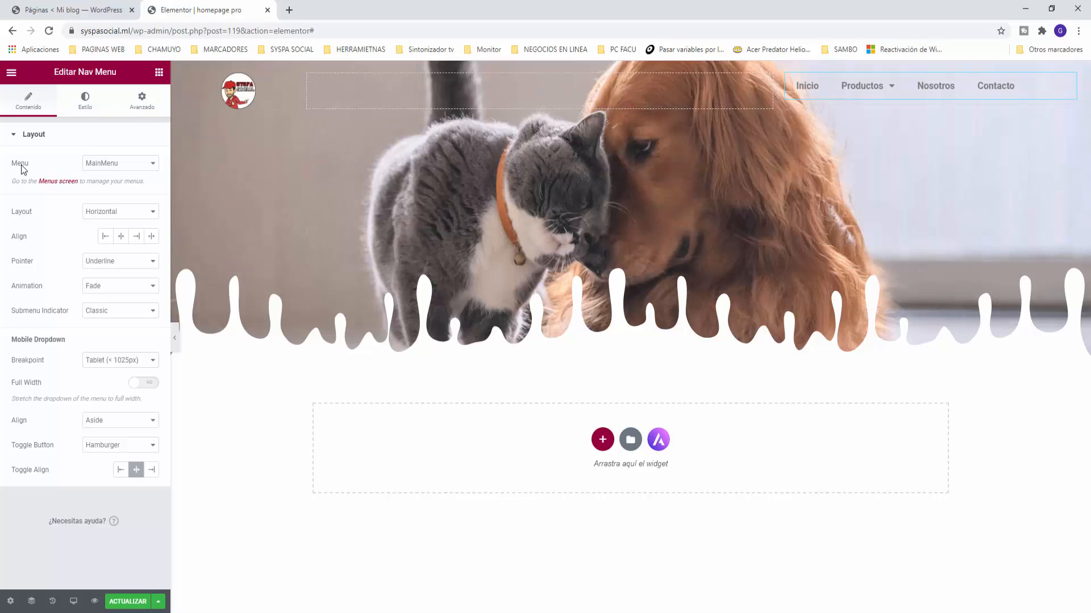
{"action": "mouse_move", "coordinate": [873, 91]}
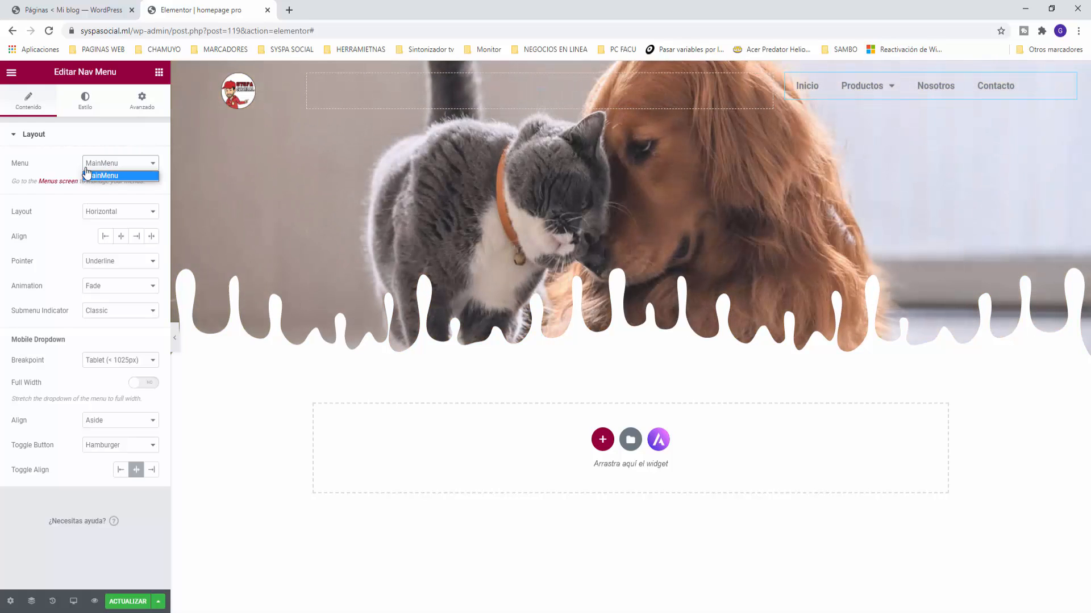
{"action": "left_click", "coordinate": [49, 164]}
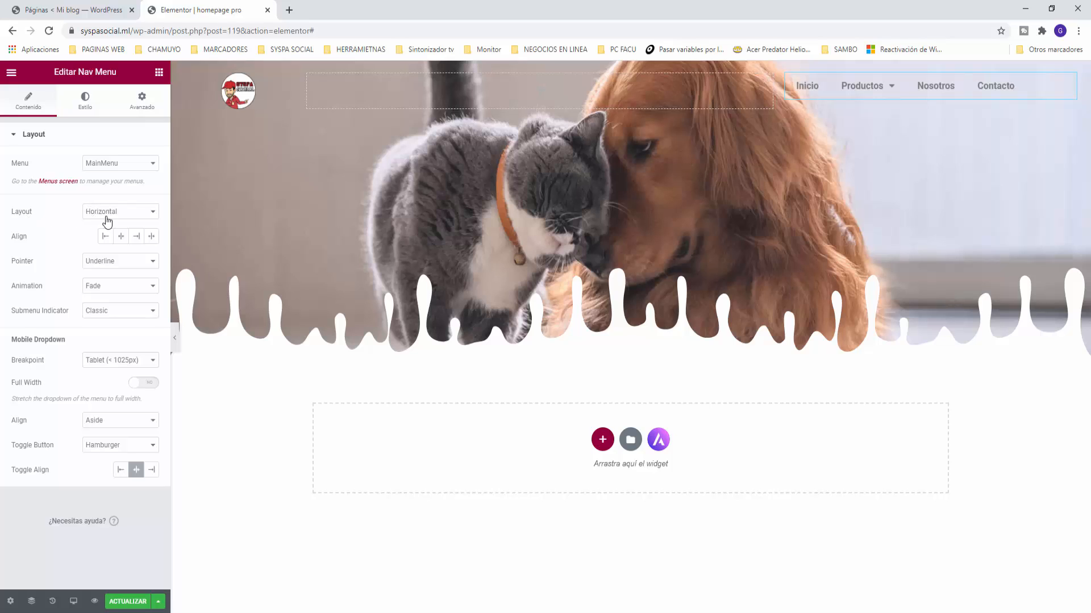
{"action": "left_click", "coordinate": [154, 218]}
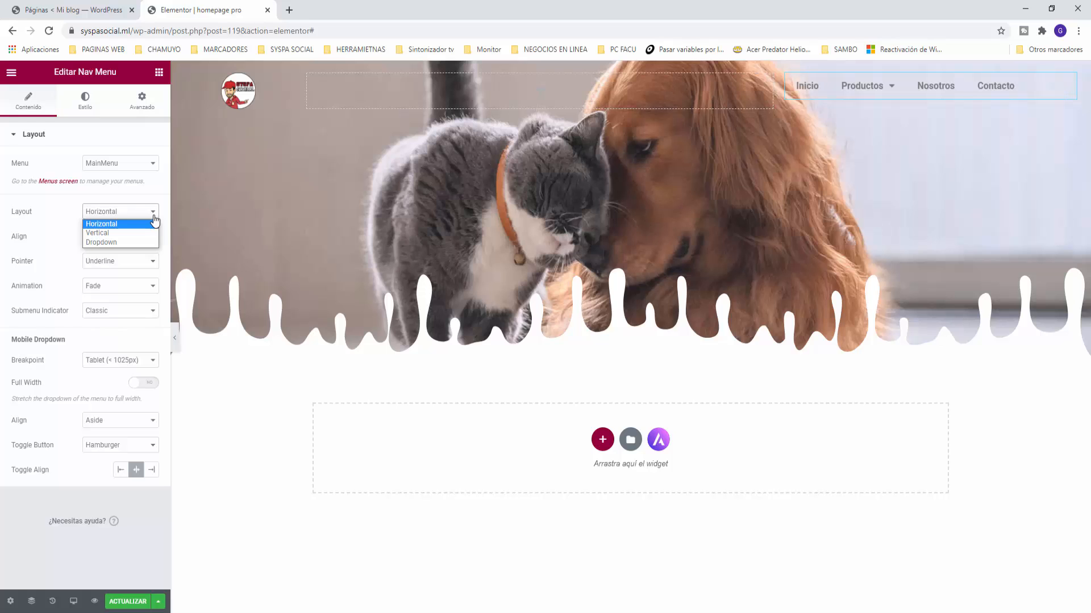
{"action": "left_click", "coordinate": [154, 223]}
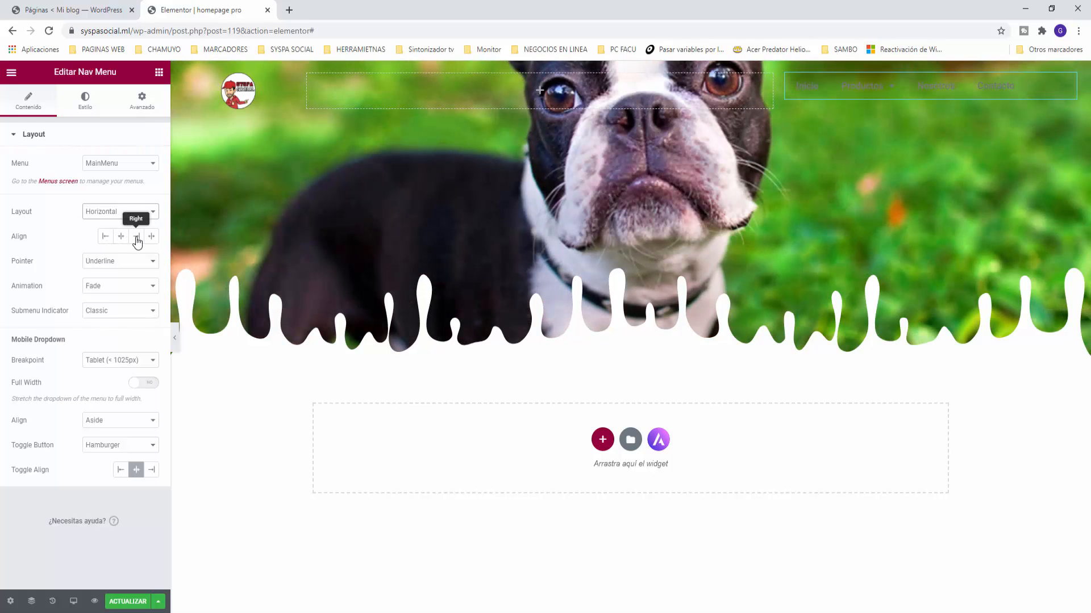
{"action": "left_click", "coordinate": [136, 237]}
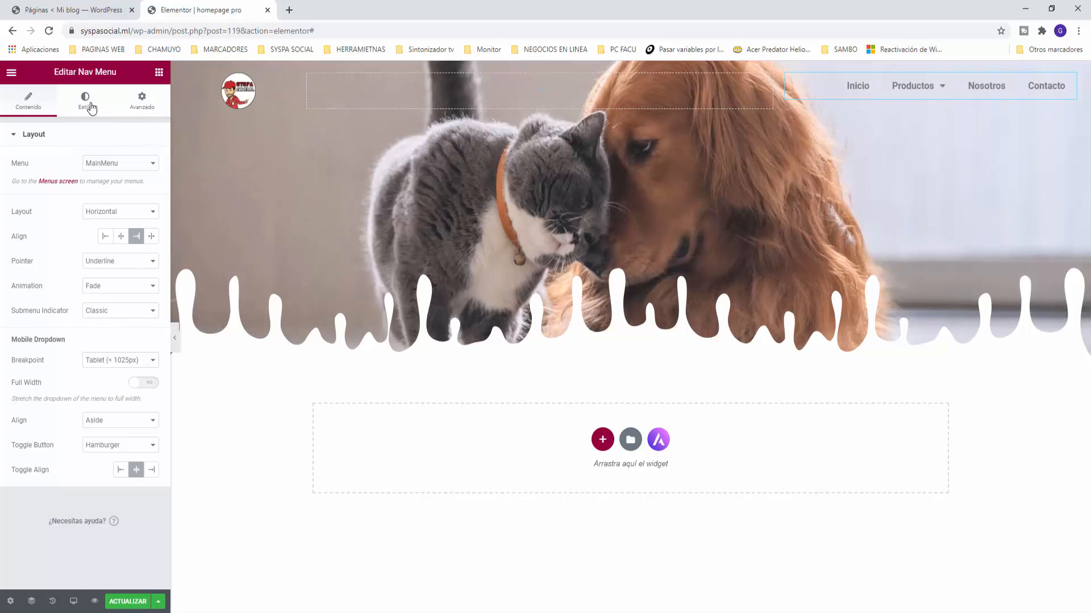
Step: Set the nav menu's Normal text colour to global Color guardado #8 (white)
{"action": "left_click", "coordinate": [84, 103]}
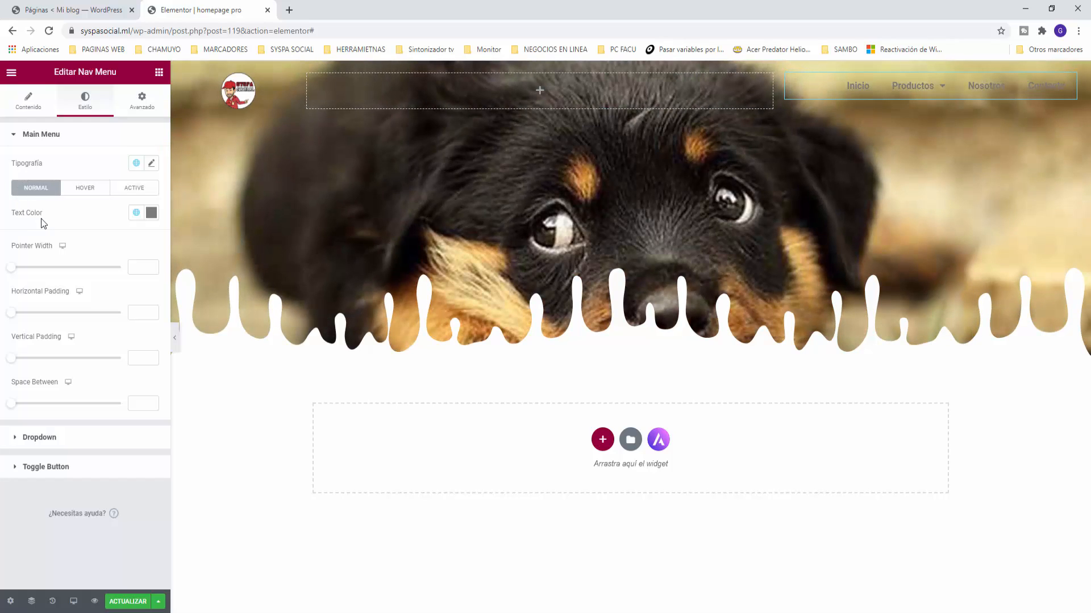
{"action": "left_click", "coordinate": [137, 213]}
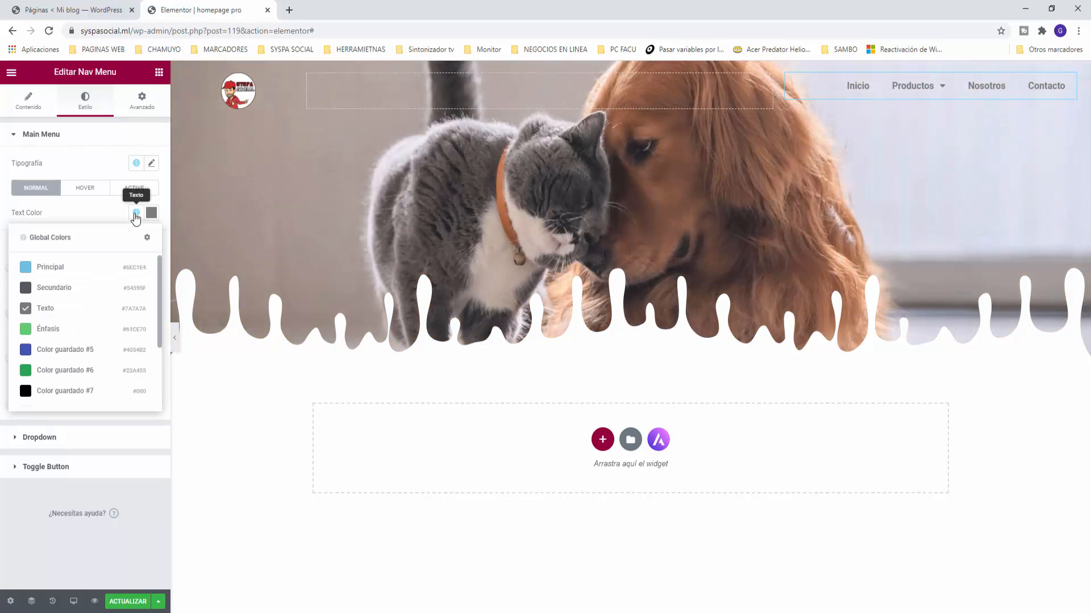
{"action": "scroll", "coordinate": [127, 256], "scroll_direction": "down", "scroll_amount": 3}
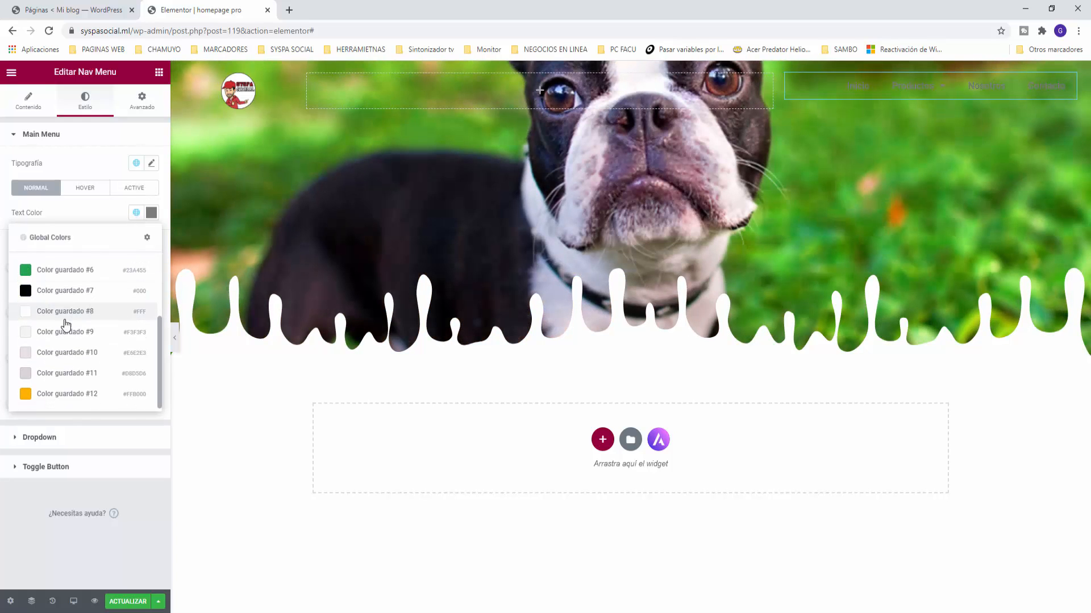
{"action": "left_click", "coordinate": [57, 311]}
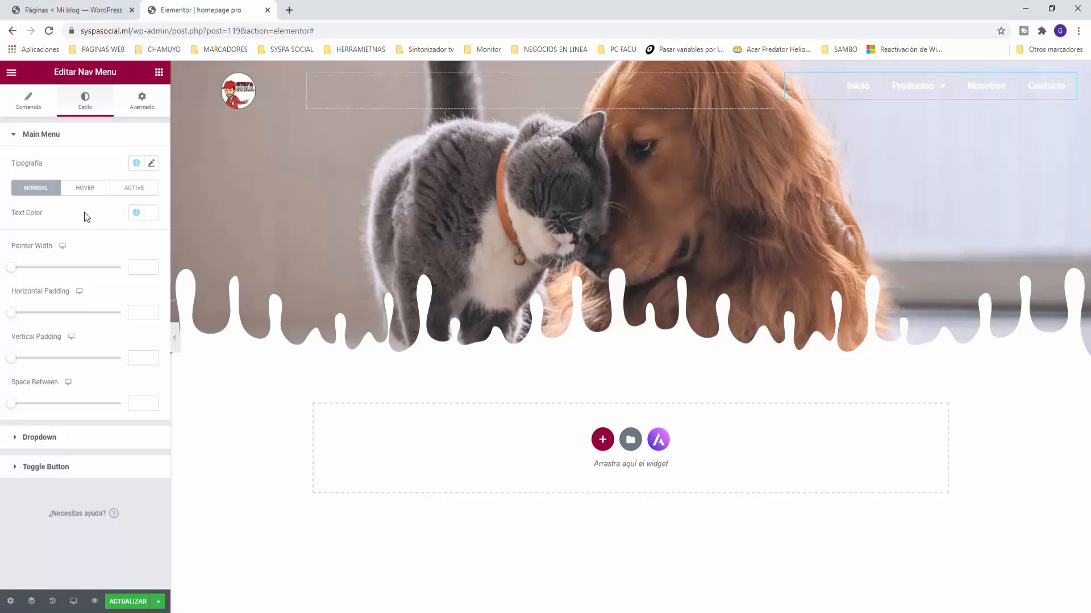
Step: Set the Hover pointer colour to the global Énfasis green
{"action": "left_click", "coordinate": [86, 189]}
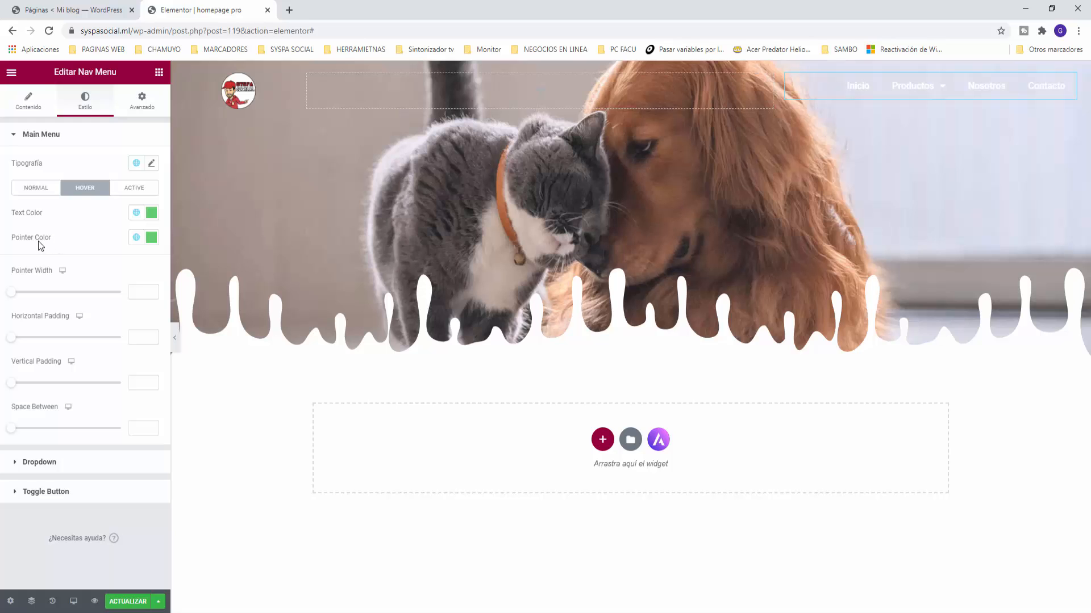
{"action": "left_click", "coordinate": [138, 240]}
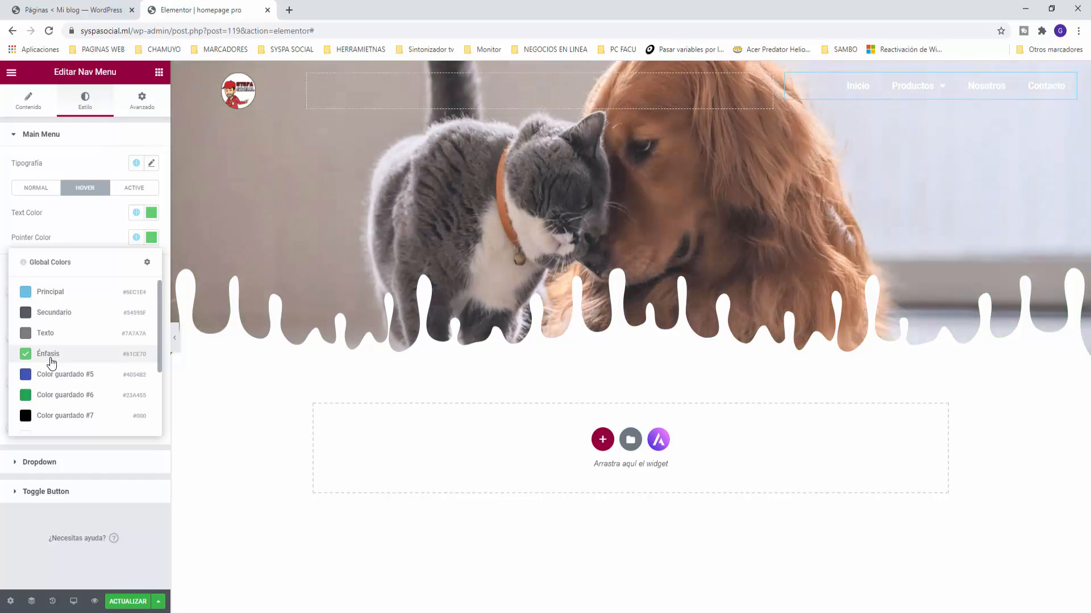
{"action": "left_click", "coordinate": [50, 358]}
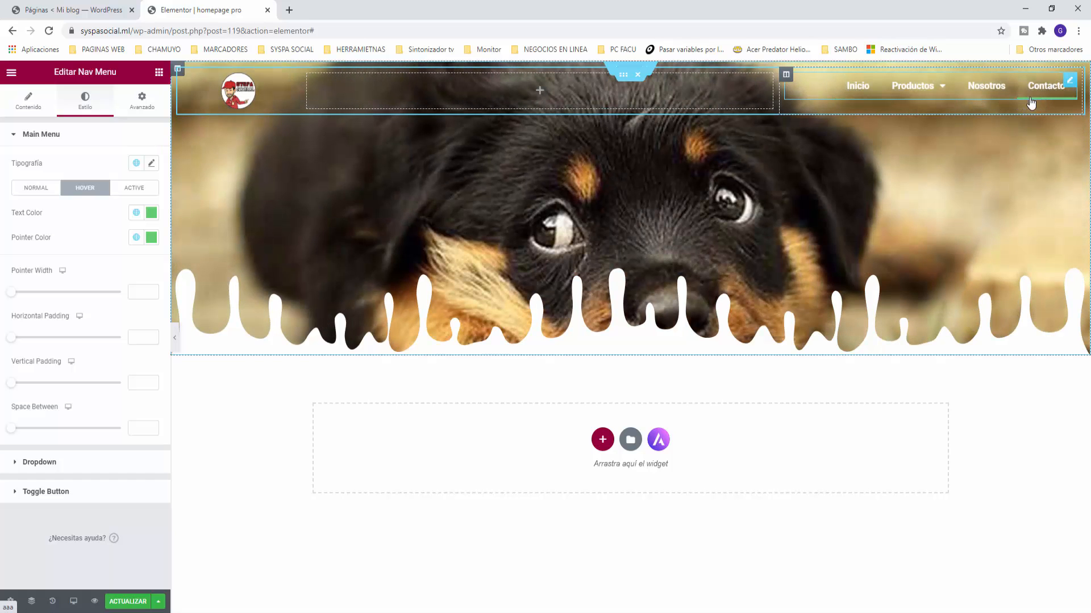
{"action": "mouse_move", "coordinate": [909, 90]}
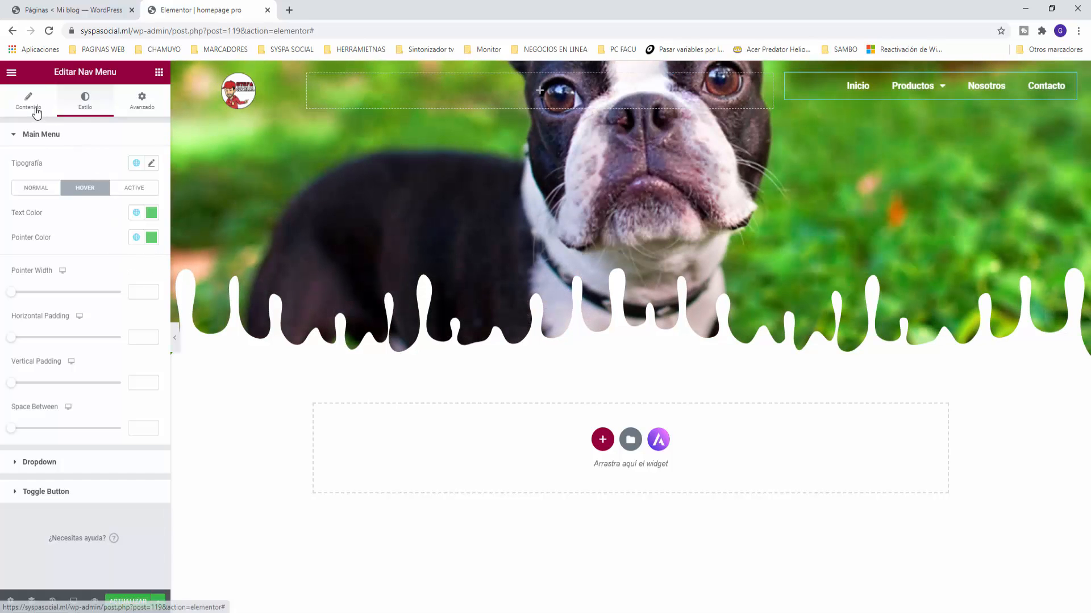
Step: Change the menu hover Pointer to Background and save the page with ACTUALIZAR
{"action": "left_click", "coordinate": [36, 110]}
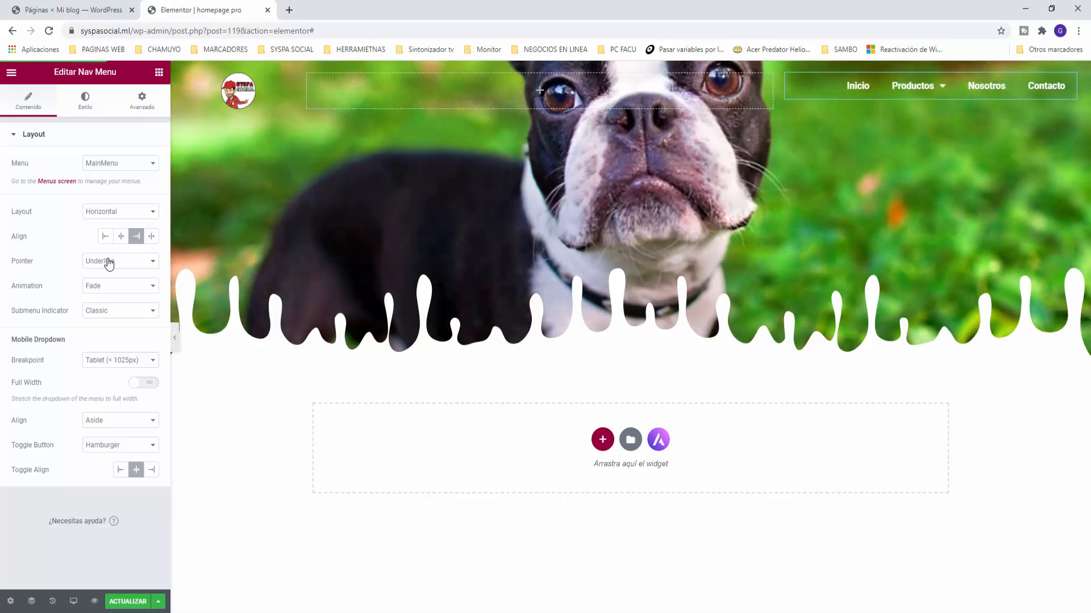
{"action": "left_click", "coordinate": [108, 261]}
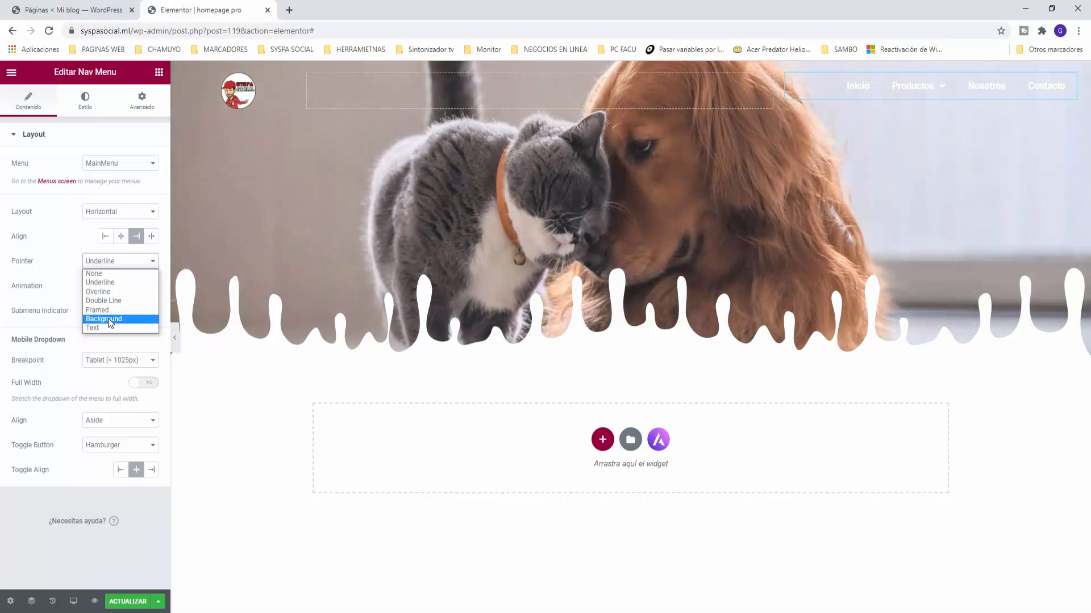
{"action": "left_click", "coordinate": [108, 319]}
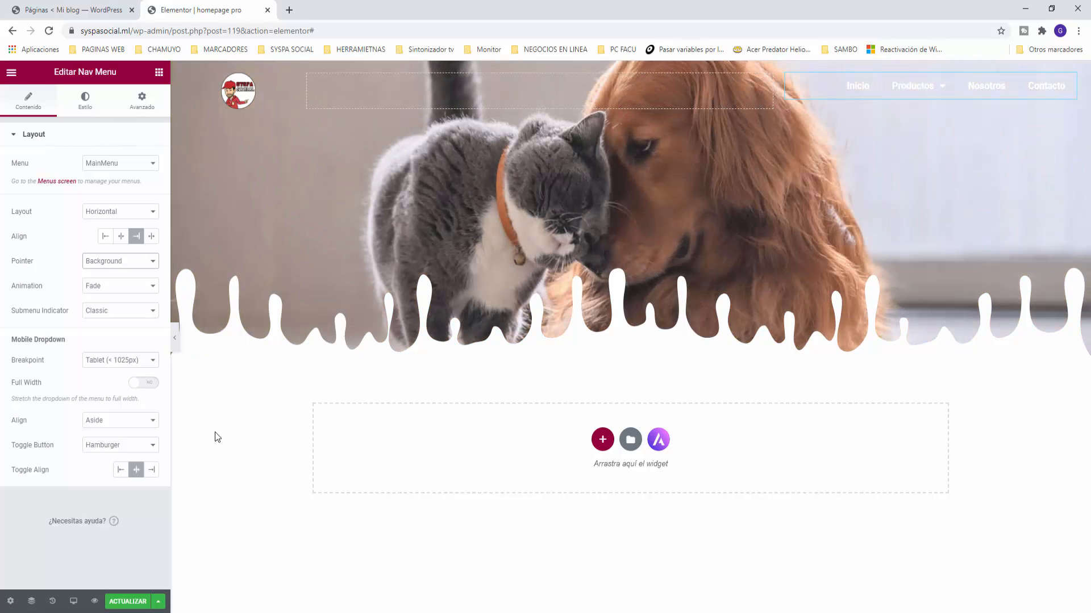
{"action": "left_click", "coordinate": [133, 603]}
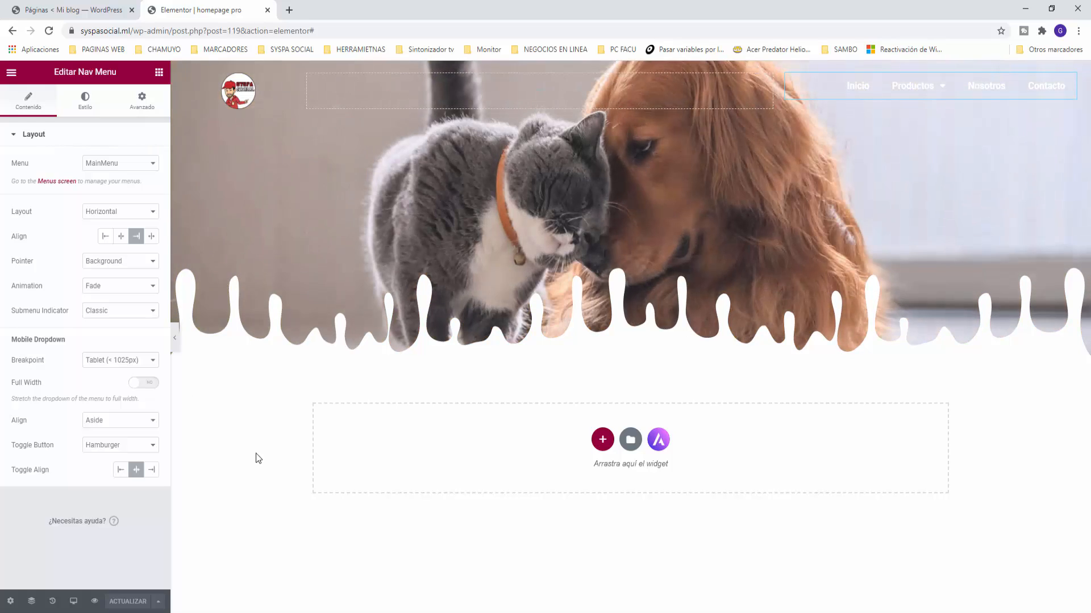
Step: Add an Animated Headline widget to the header's middle column
{"action": "left_click", "coordinate": [160, 72]}
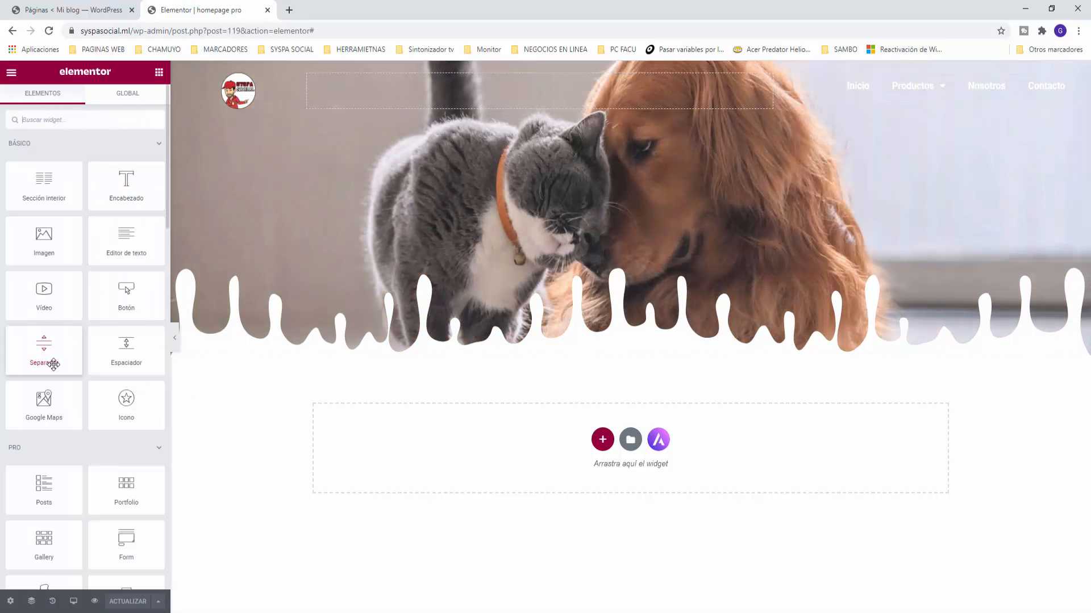
{"action": "scroll", "coordinate": [53, 364], "scroll_direction": "down", "scroll_amount": 3}
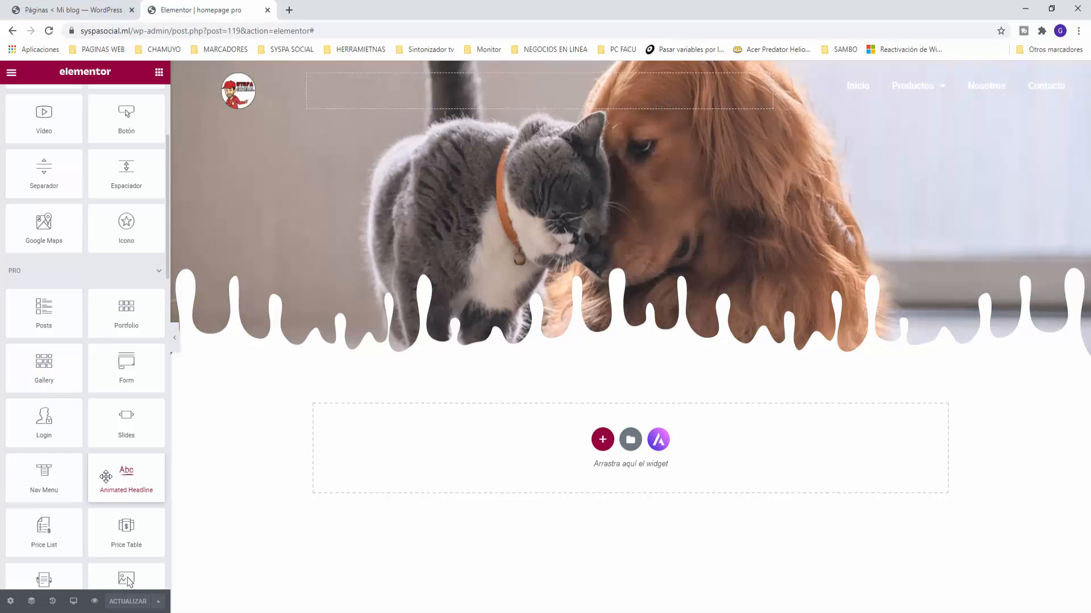
{"action": "left_click_drag", "start_coordinate": [127, 480], "coordinate": [433, 88]}
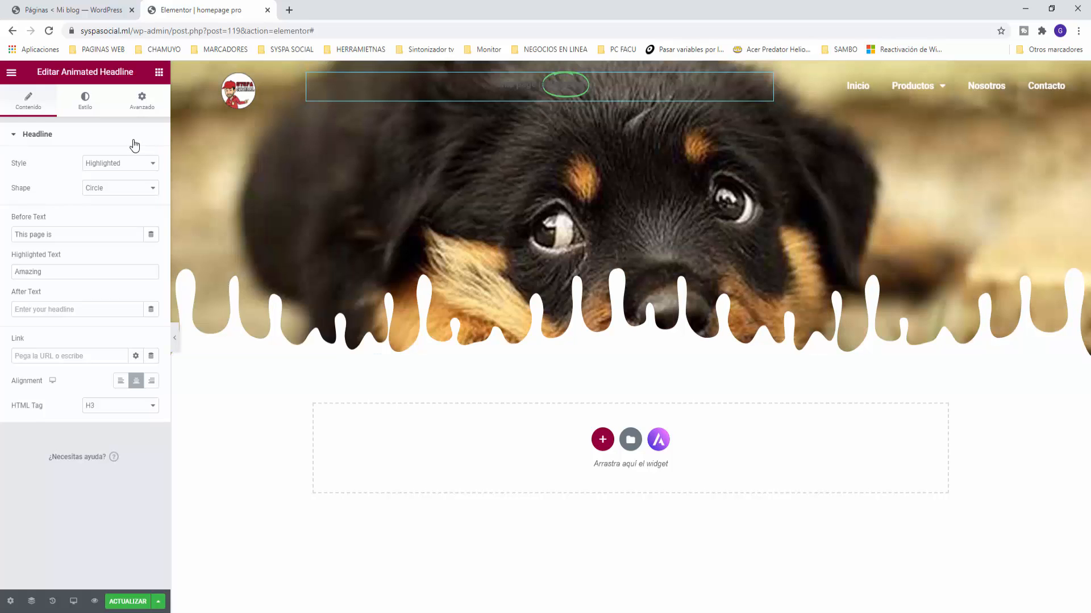
Step: Set the headline to 'El mundo de las' with highlighted 'Animaladas', tagged H1
{"action": "triple_click", "coordinate": [65, 238]}
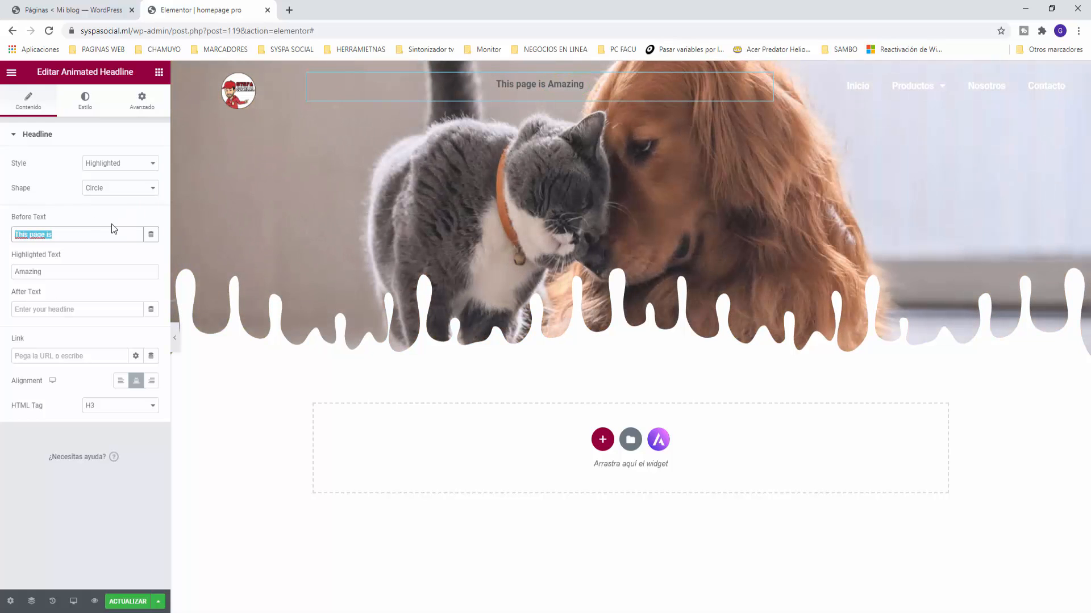
{"action": "type", "text": "El munt"}
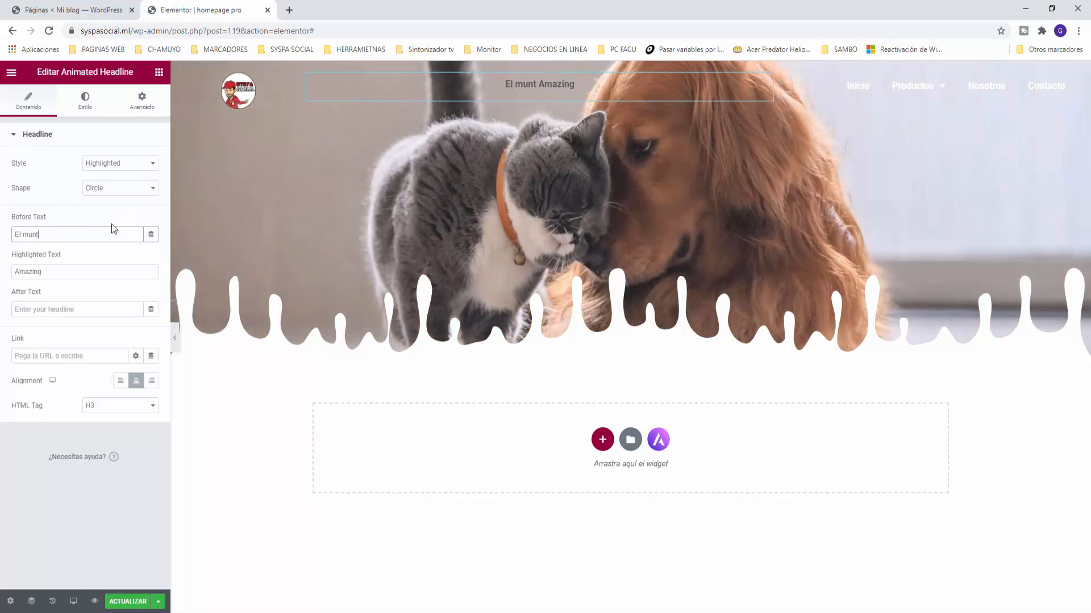
{"action": "key", "text": "BackSpace"}
{"action": "type", "text": "do de las"}
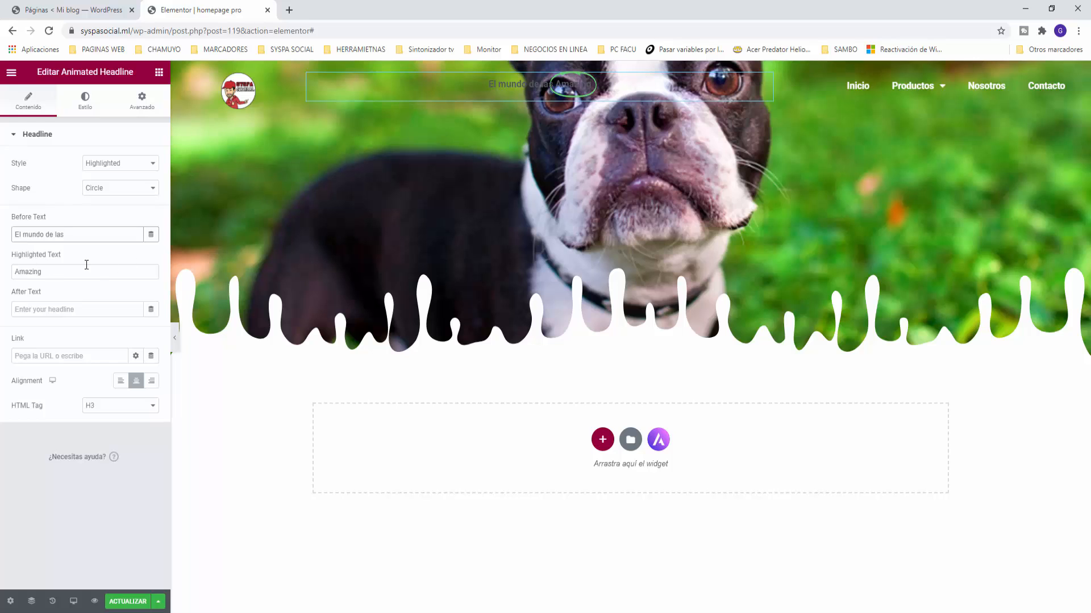
{"action": "double_click", "coordinate": [17, 271]}
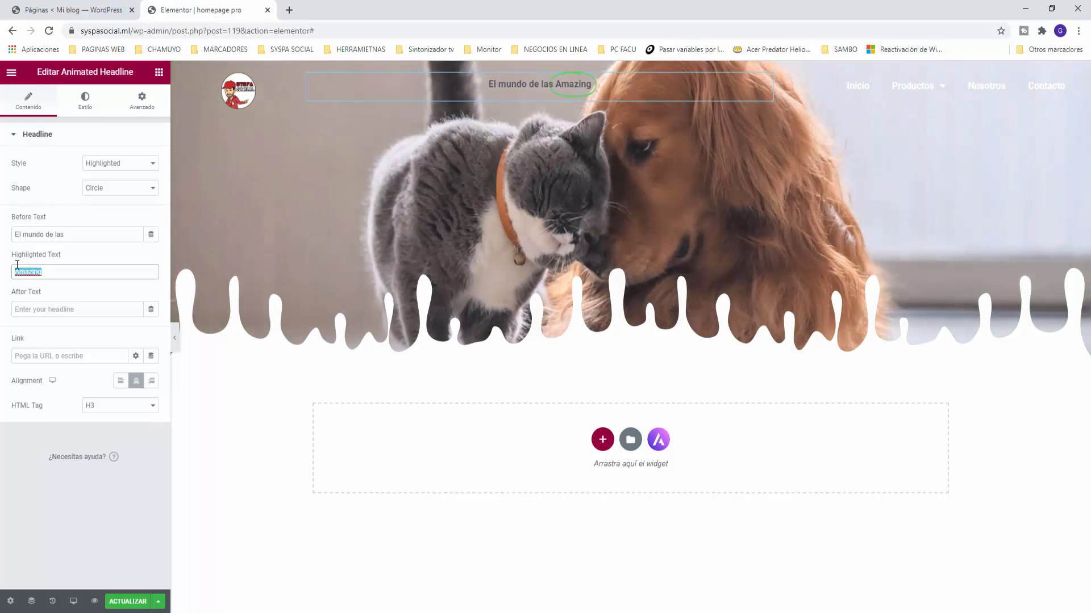
{"action": "type", "text": "Animalad"}
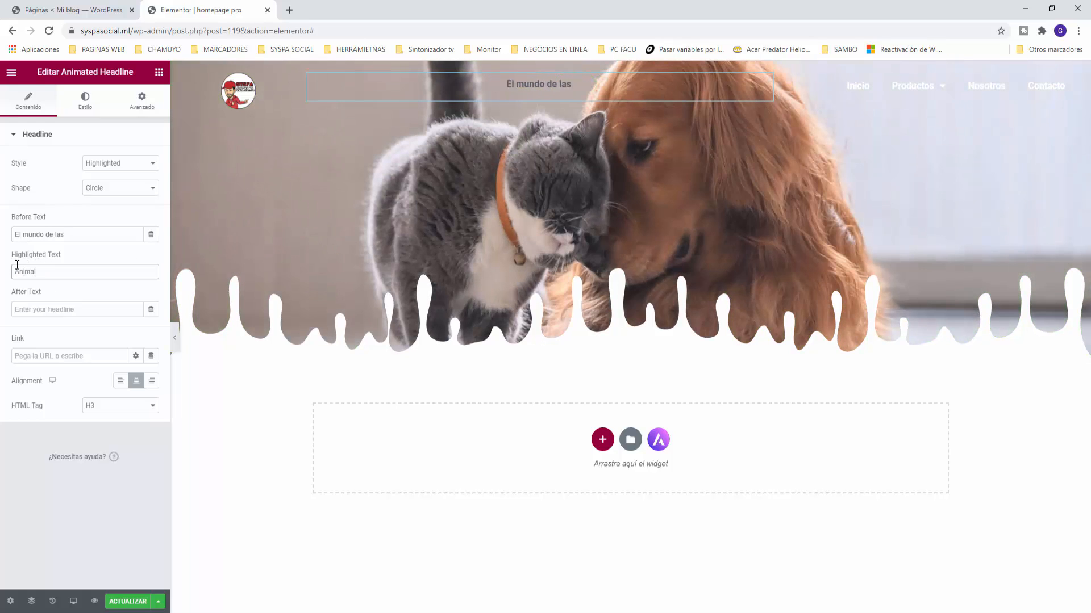
{"action": "type", "text": "as"}
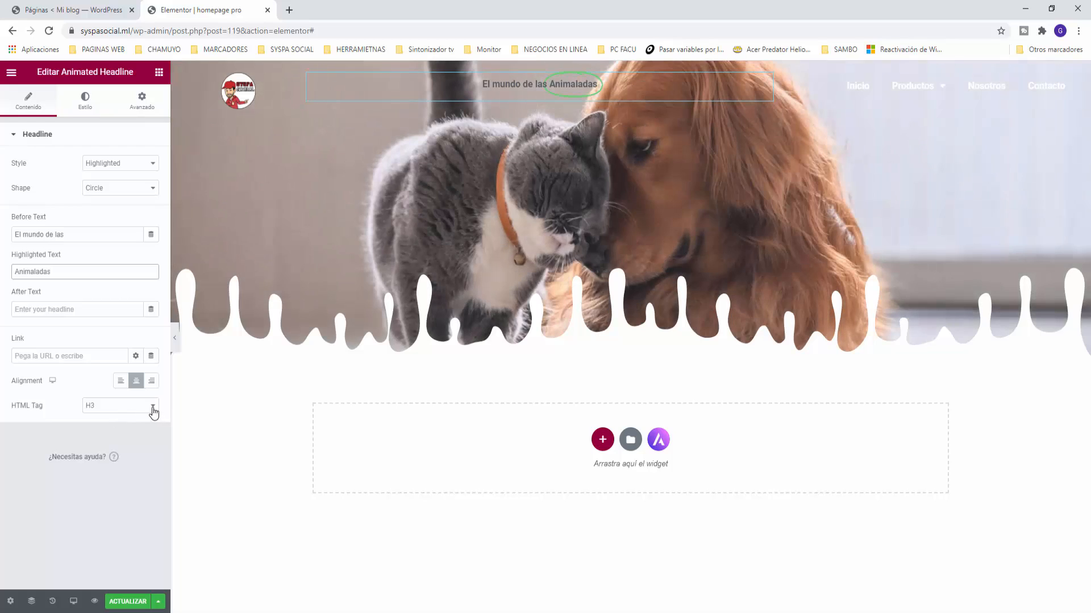
{"action": "left_click", "coordinate": [152, 407]}
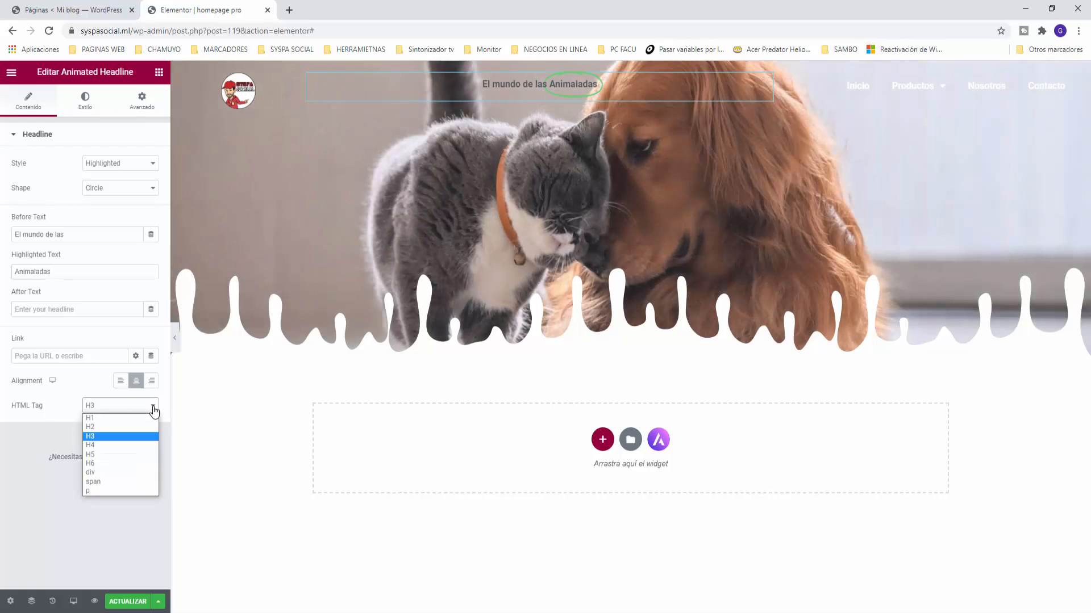
{"action": "left_click", "coordinate": [107, 419]}
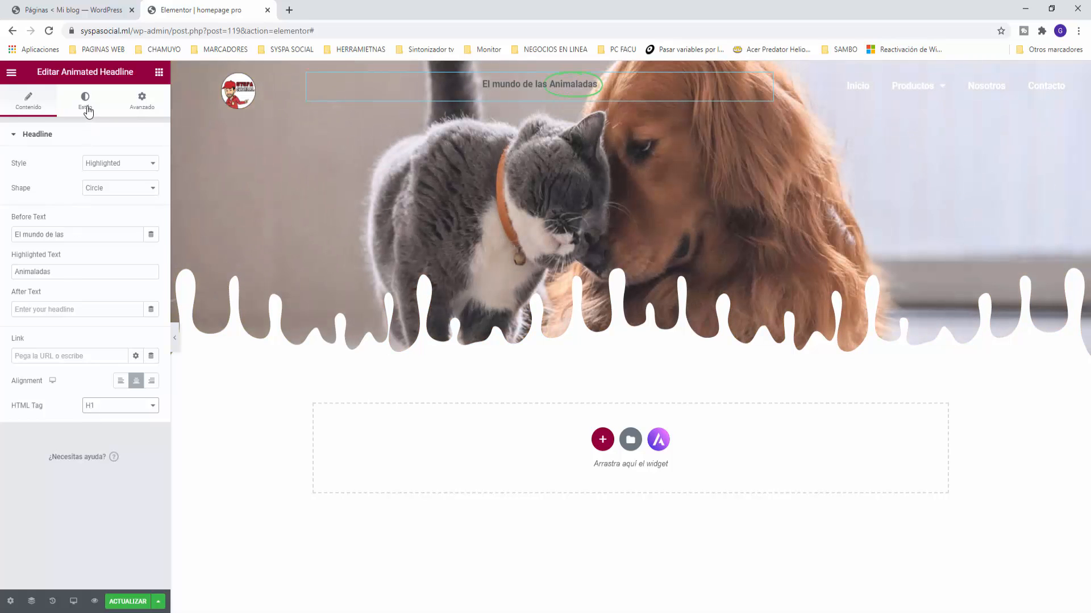
Step: Make the headline's plain text white using Global Colors
{"action": "left_click", "coordinate": [88, 108]}
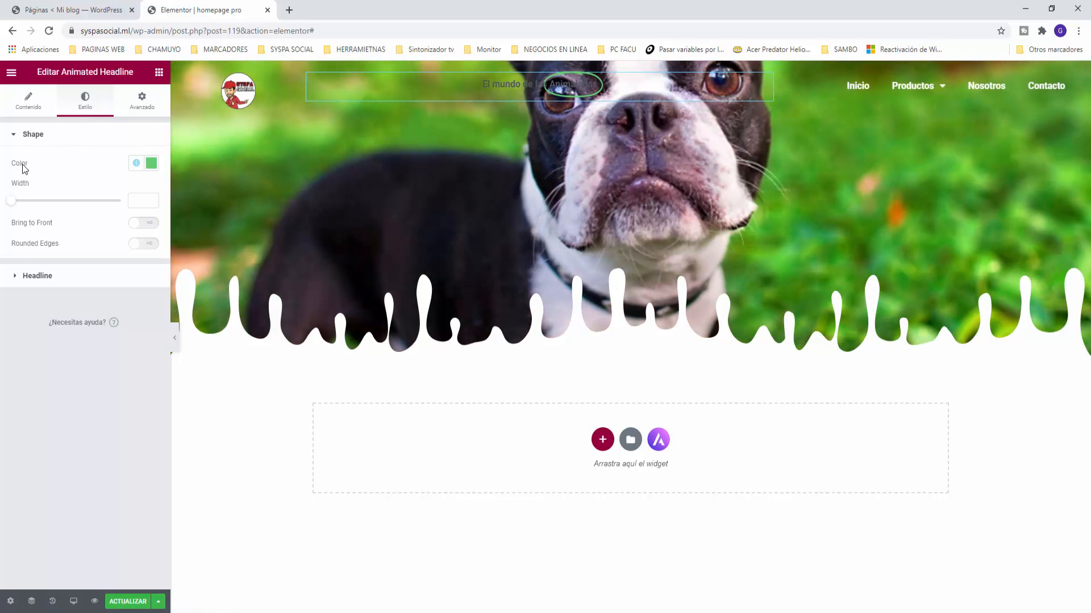
{"action": "left_click", "coordinate": [136, 163]}
{"action": "left_click", "coordinate": [136, 165]}
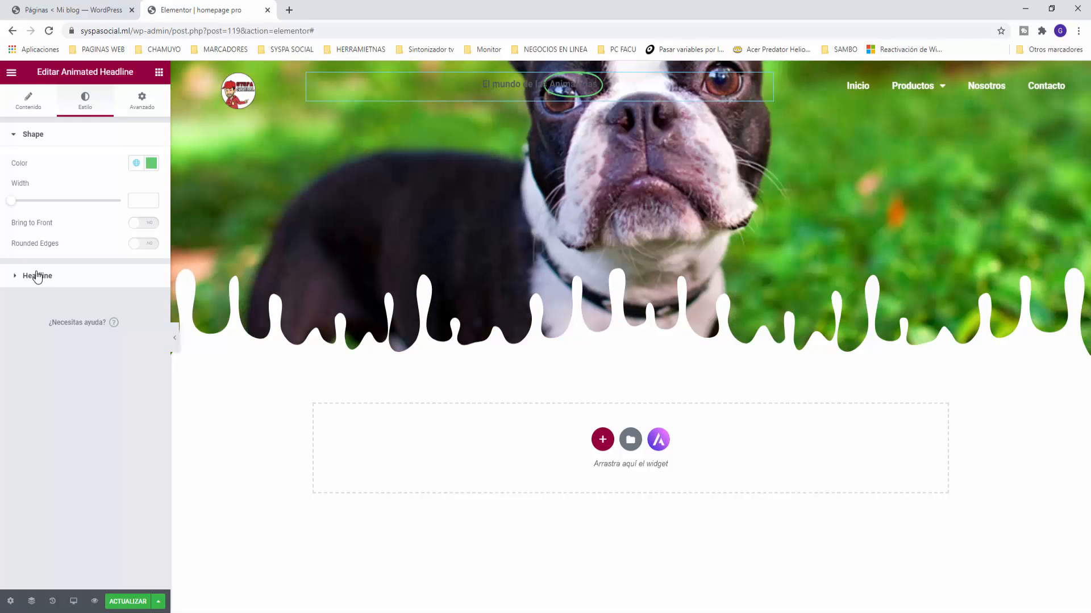
{"action": "left_click", "coordinate": [37, 277]}
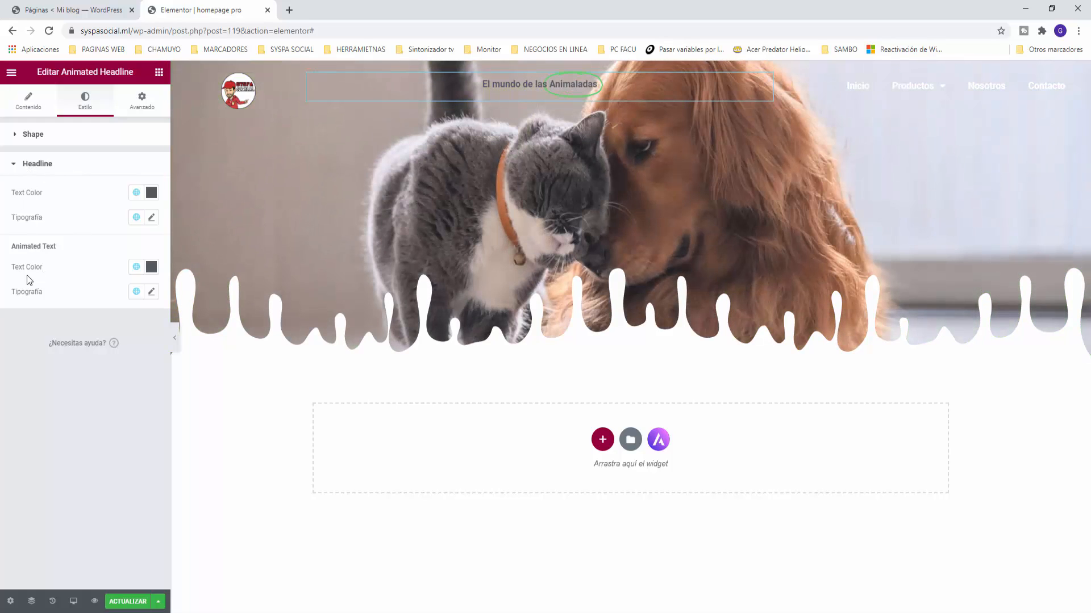
{"action": "left_click", "coordinate": [136, 195]}
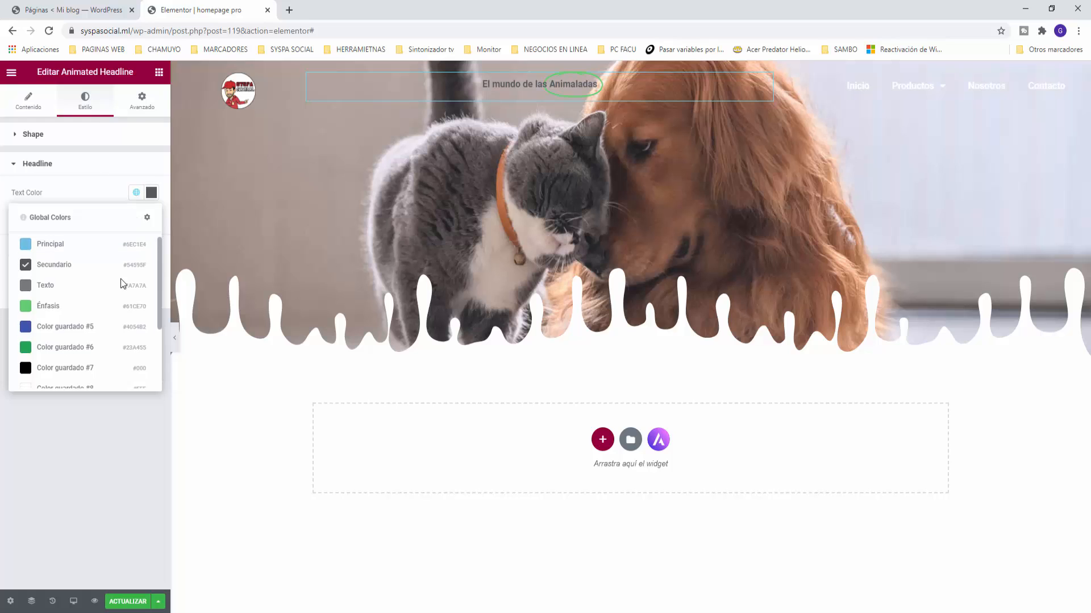
{"action": "scroll", "coordinate": [122, 283], "scroll_direction": "down", "scroll_amount": 2}
{"action": "left_click", "coordinate": [50, 287]}
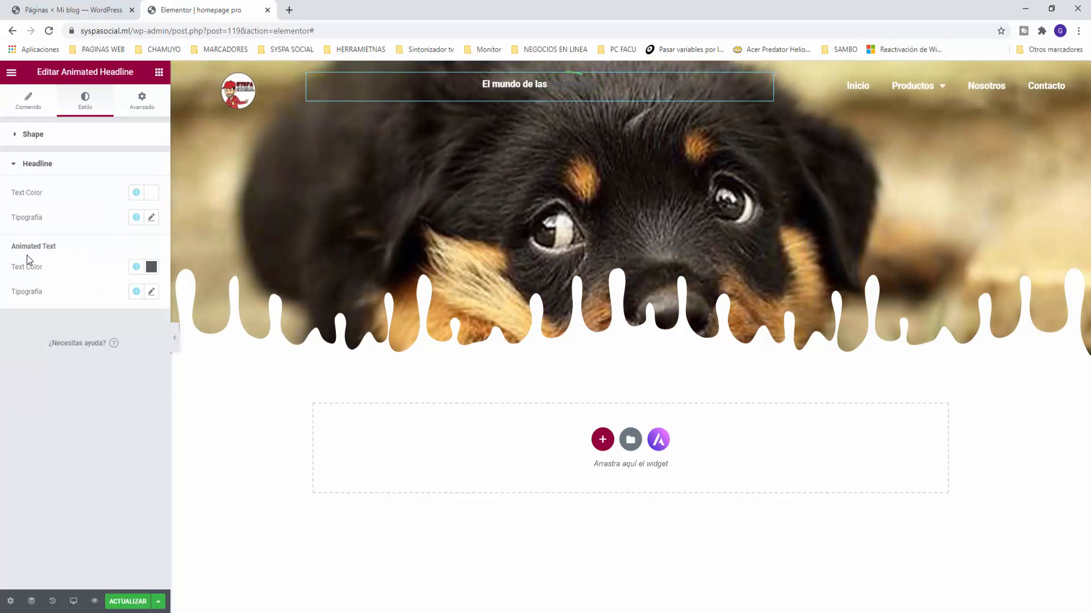
Step: Make the highlighted word 'Animaladas' white as well
{"action": "left_click", "coordinate": [136, 267]}
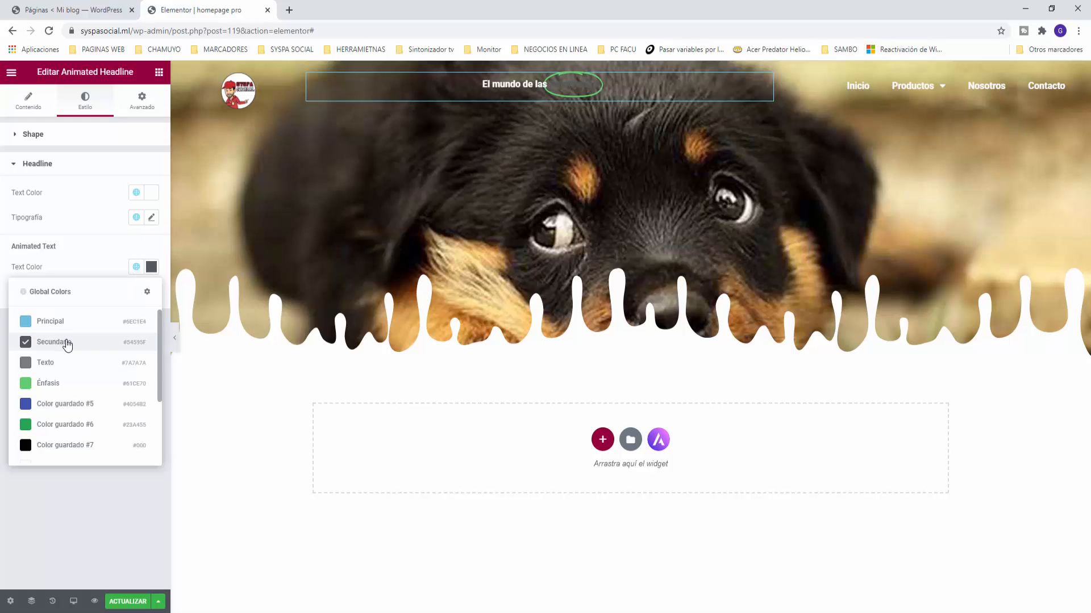
{"action": "scroll", "coordinate": [67, 344], "scroll_direction": "down", "scroll_amount": 2}
{"action": "left_click", "coordinate": [52, 370]}
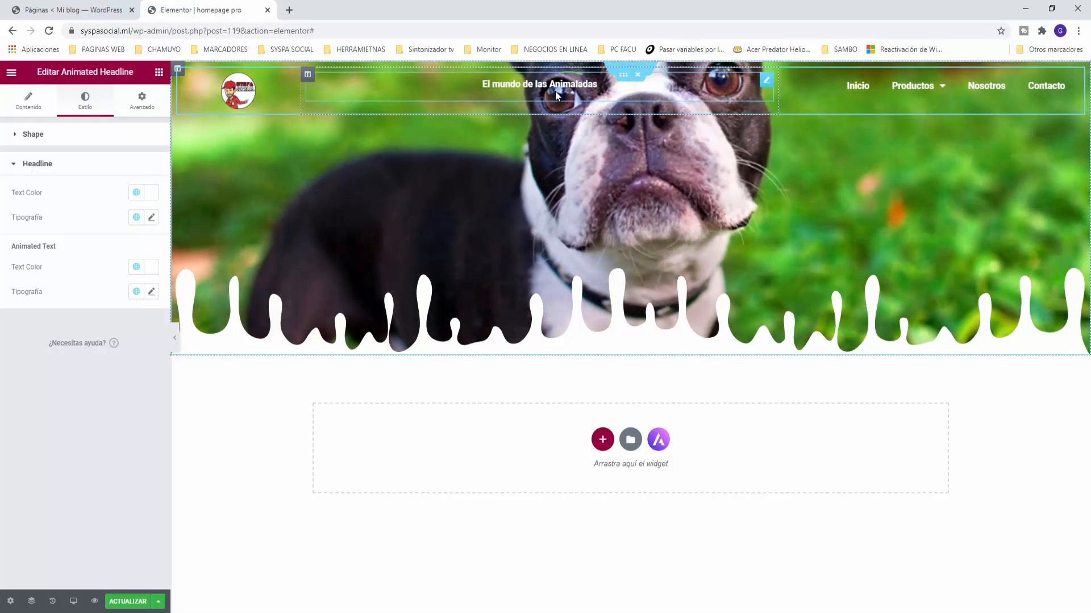
{"action": "left_click", "coordinate": [31, 135]}
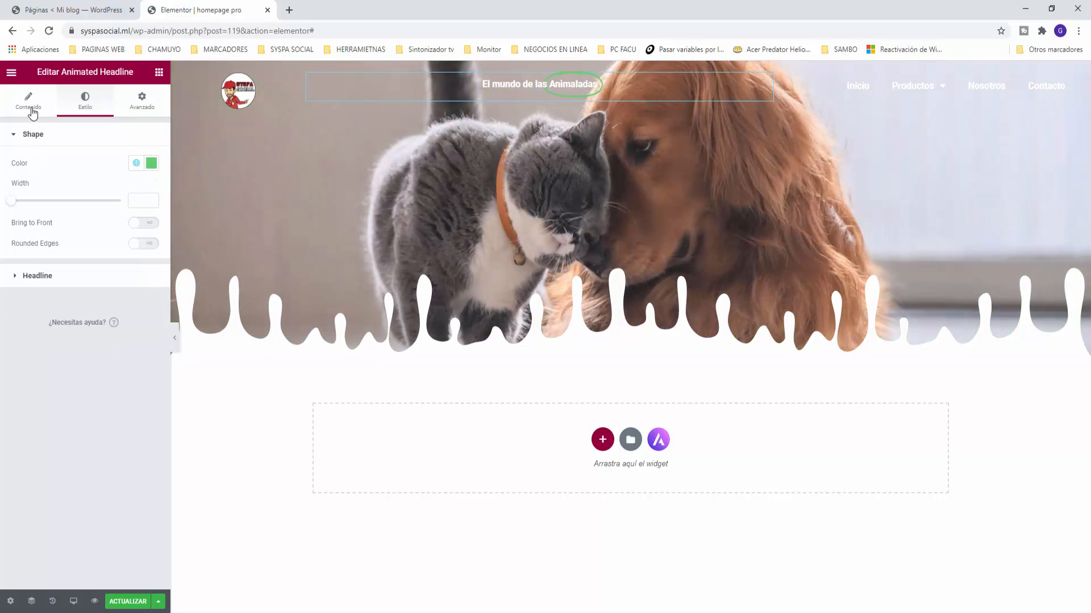
Step: Change the headline's highlight shape from Circle through Curly to Double
{"action": "left_click", "coordinate": [29, 103]}
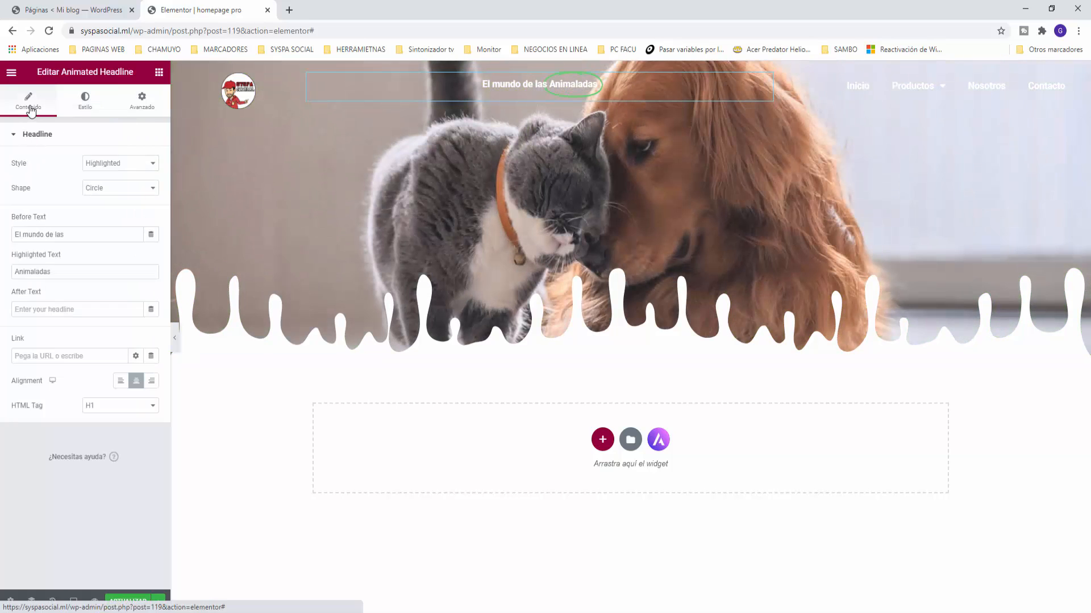
{"action": "left_click", "coordinate": [102, 189]}
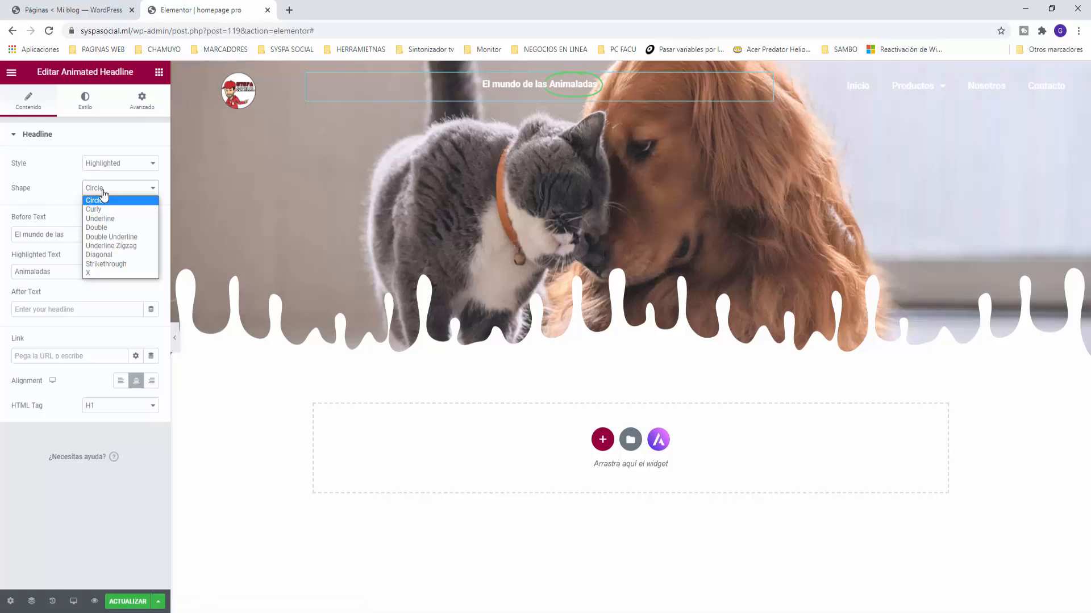
{"action": "left_click", "coordinate": [102, 191]}
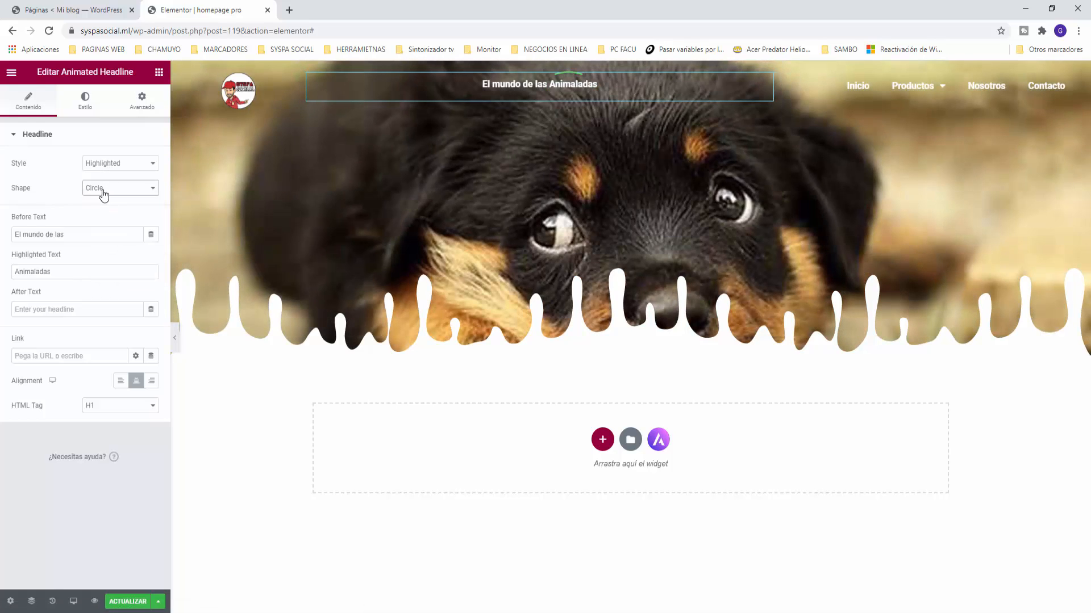
{"action": "key", "text": "Down"}
{"action": "key", "text": "Down"}
{"action": "key", "text": "Down"}
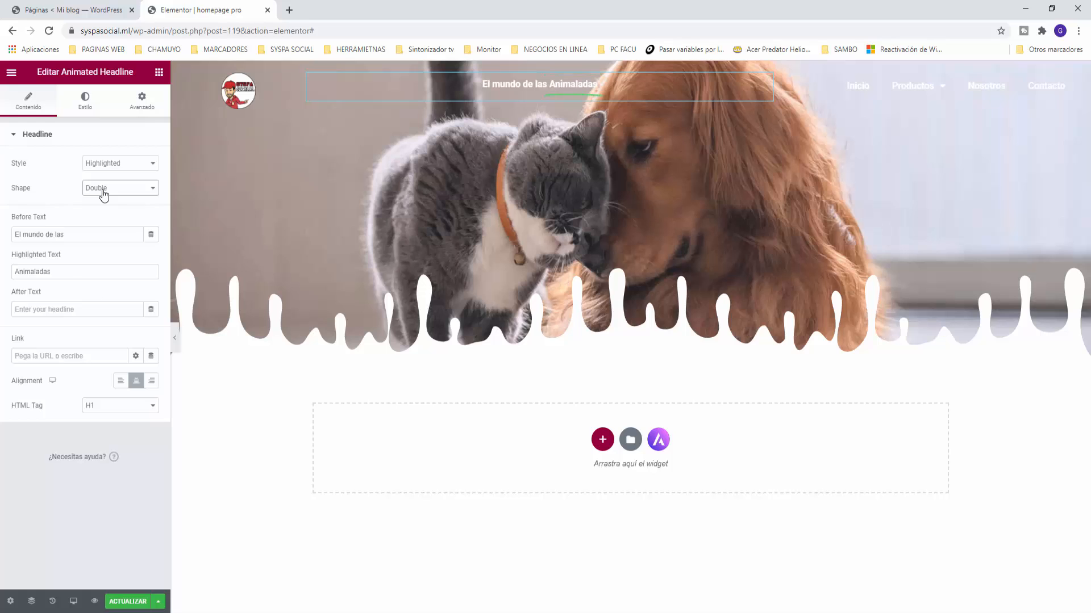
{"action": "key", "text": "Down"}
{"action": "key", "text": "Down"}
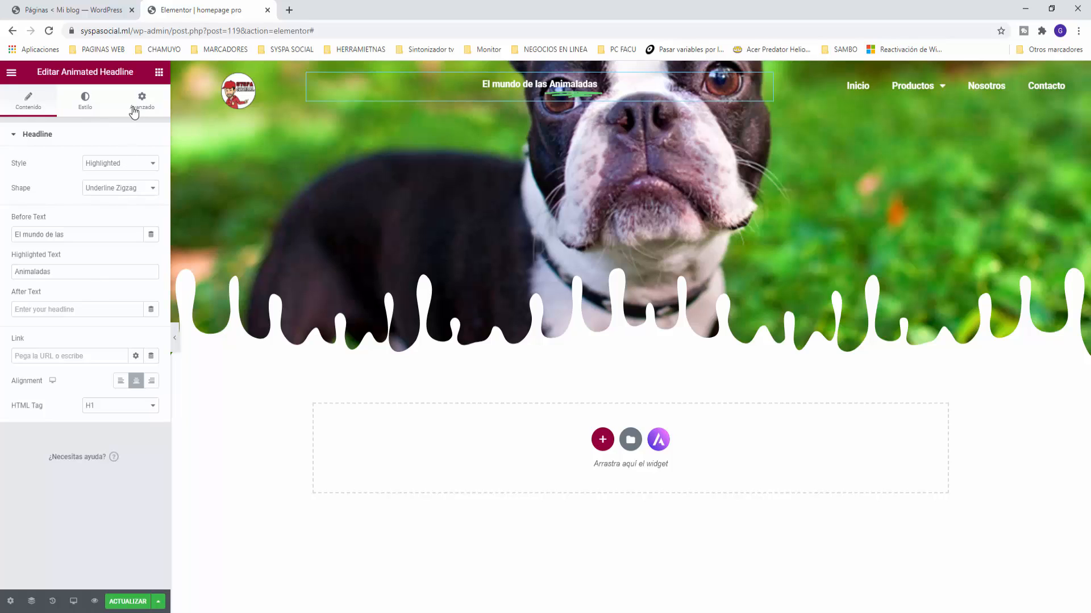
Step: Set the headline typography to Roboto 600 at 28 px
{"action": "left_click", "coordinate": [85, 101]}
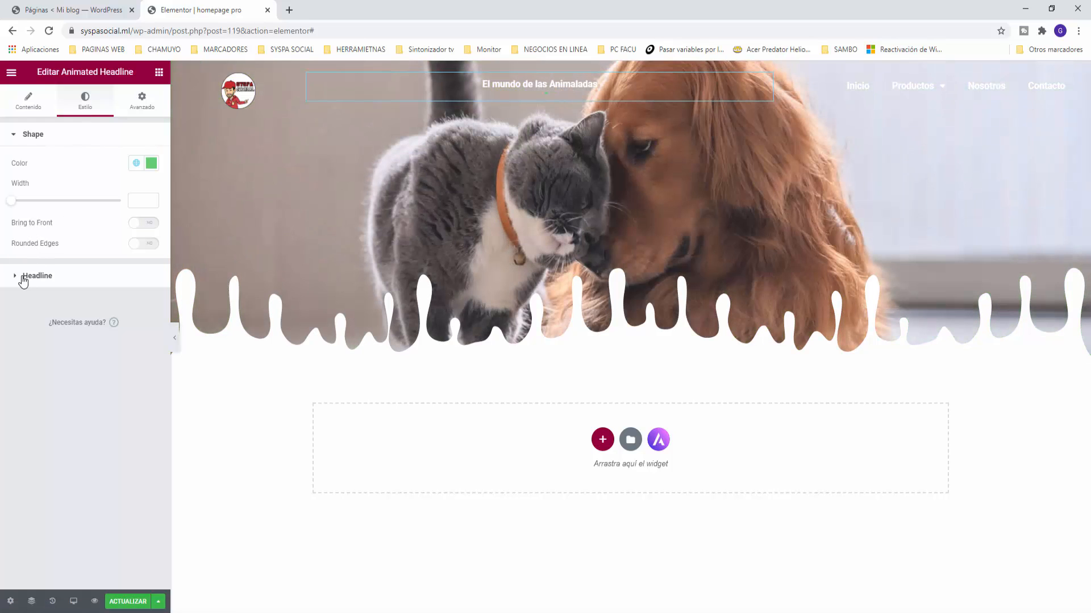
{"action": "left_click", "coordinate": [13, 278]}
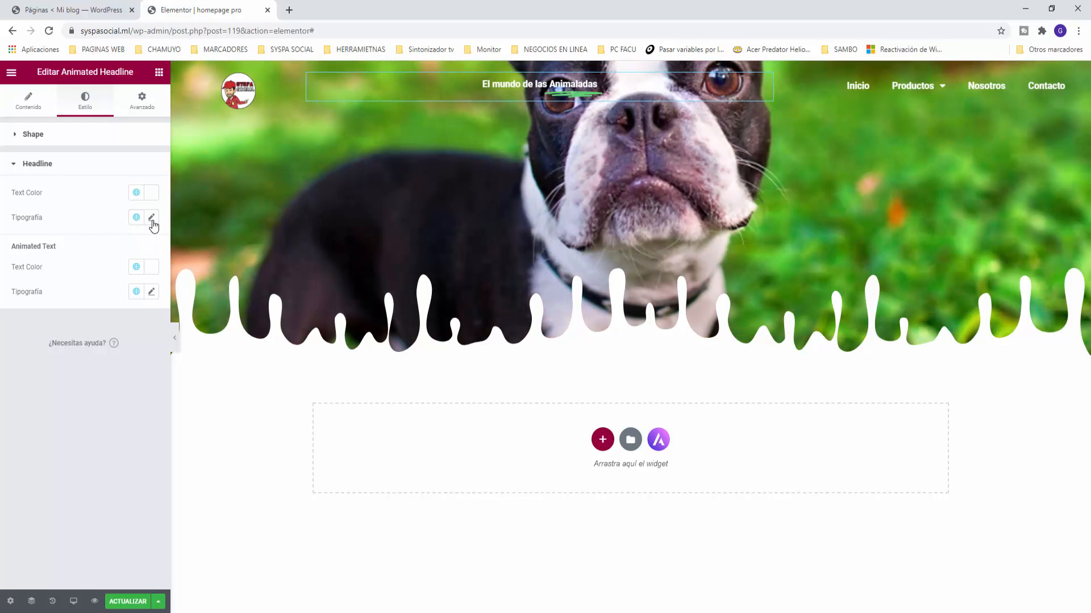
{"action": "left_click", "coordinate": [151, 218]}
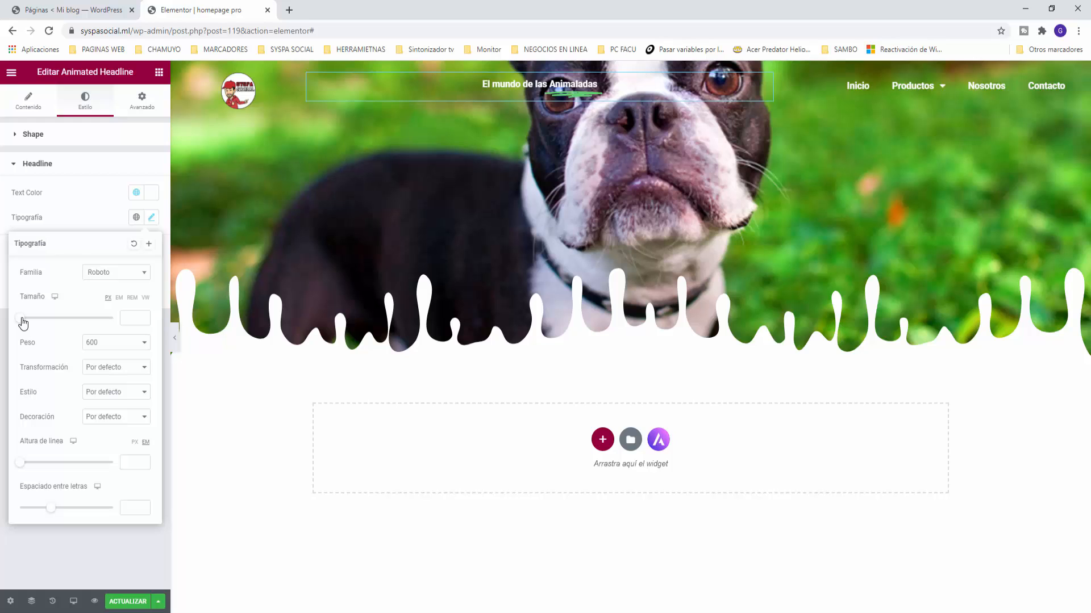
{"action": "left_click_drag", "start_coordinate": [23, 323], "coordinate": [36, 323]}
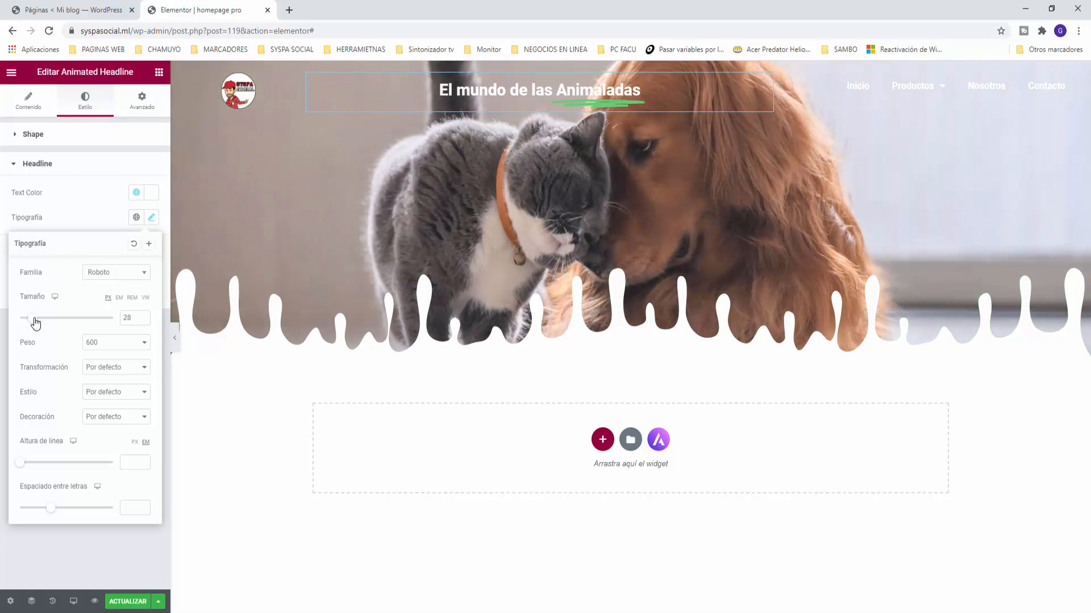
{"action": "left_click", "coordinate": [60, 564]}
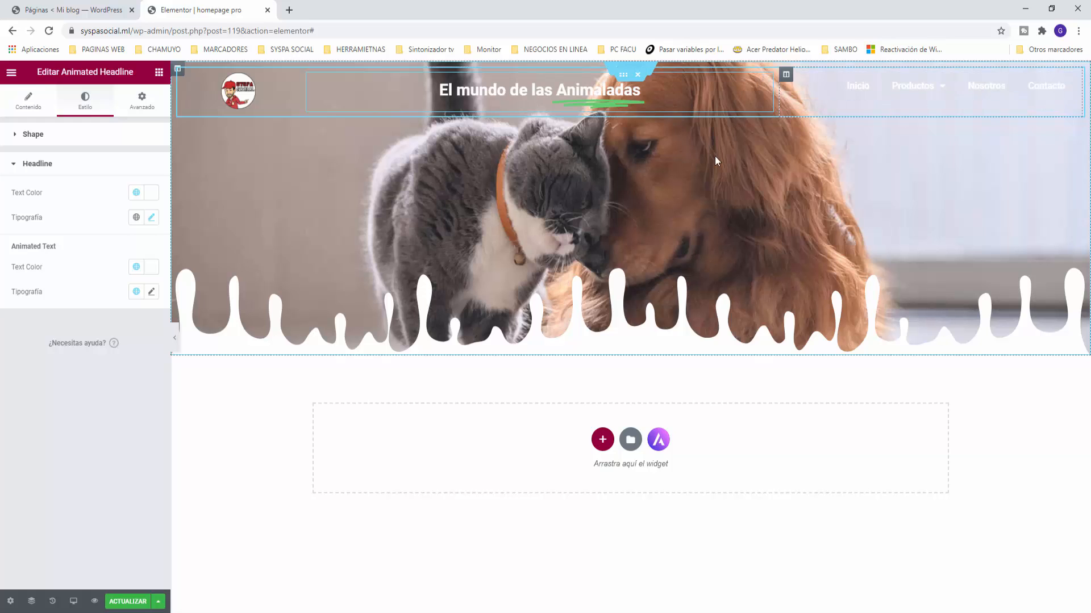
Step: Save the homepage with ACTUALIZAR and switch the headline's column to Mobile preview
{"action": "left_click", "coordinate": [159, 72]}
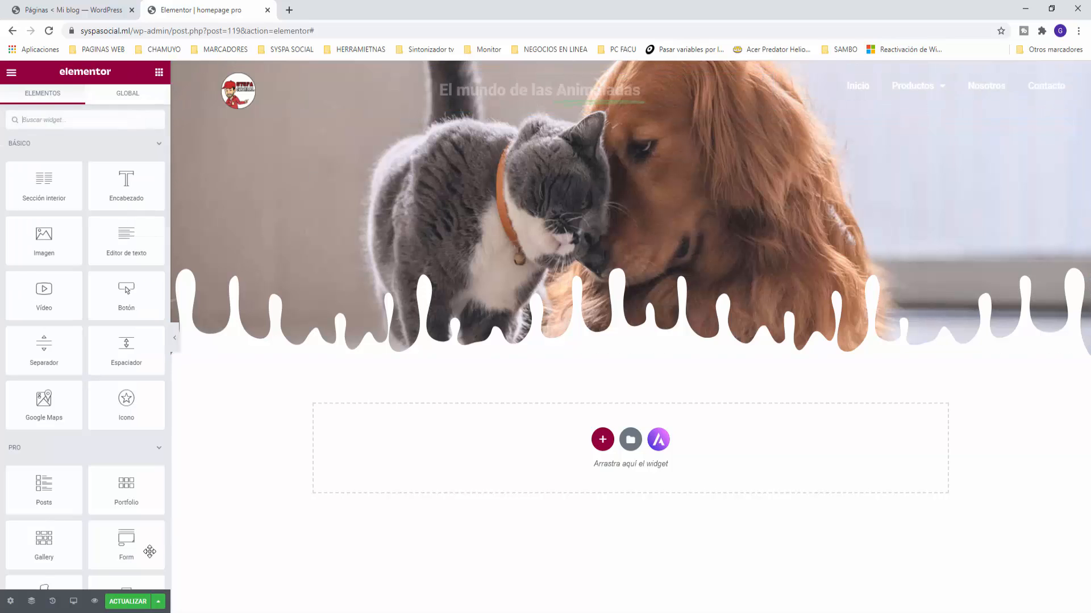
{"action": "left_click", "coordinate": [130, 602]}
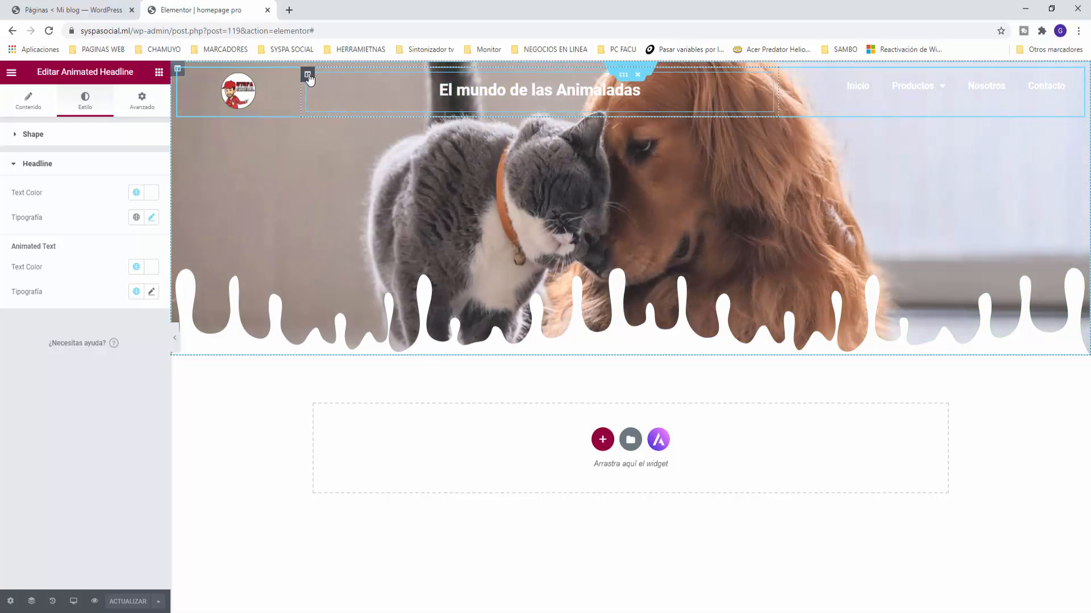
{"action": "left_click", "coordinate": [307, 75]}
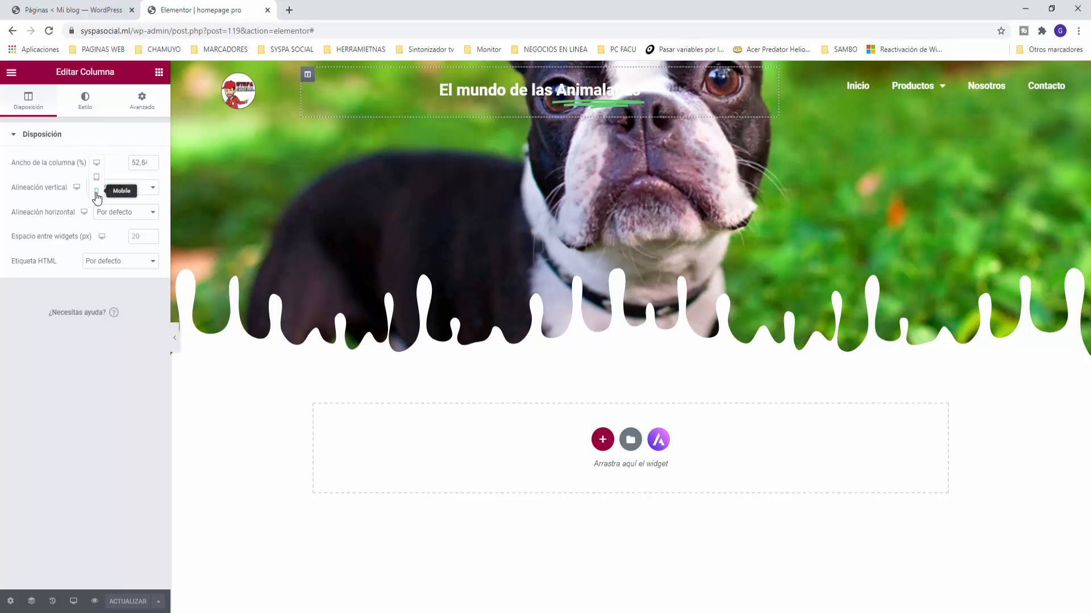
{"action": "left_click", "coordinate": [96, 192]}
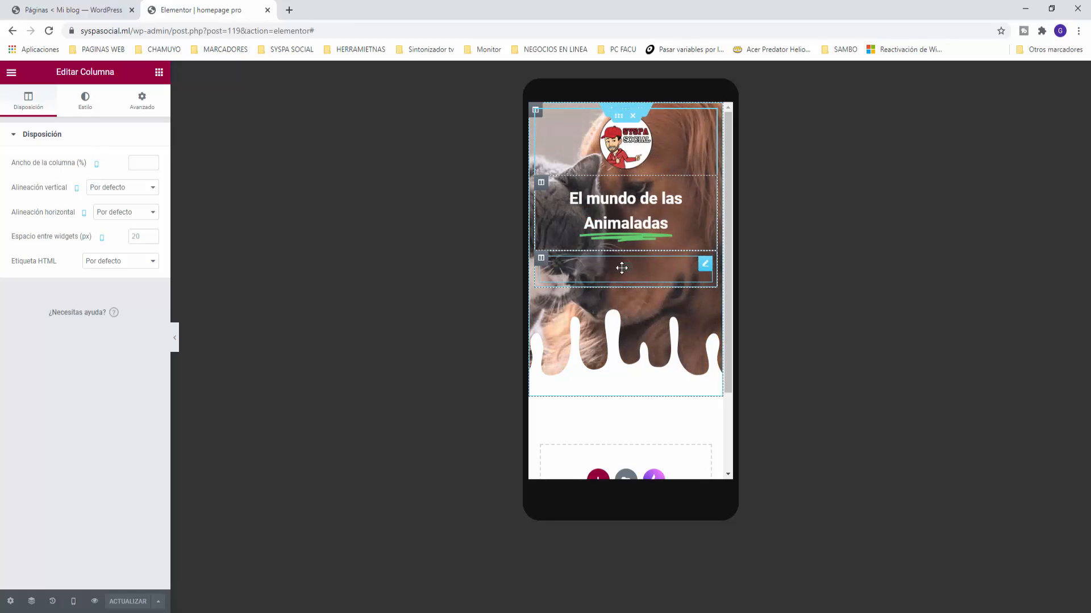
Step: Check the header's Nav Menu and logo image in the mobile preview
{"action": "left_click", "coordinate": [623, 275]}
{"action": "left_click", "coordinate": [620, 273]}
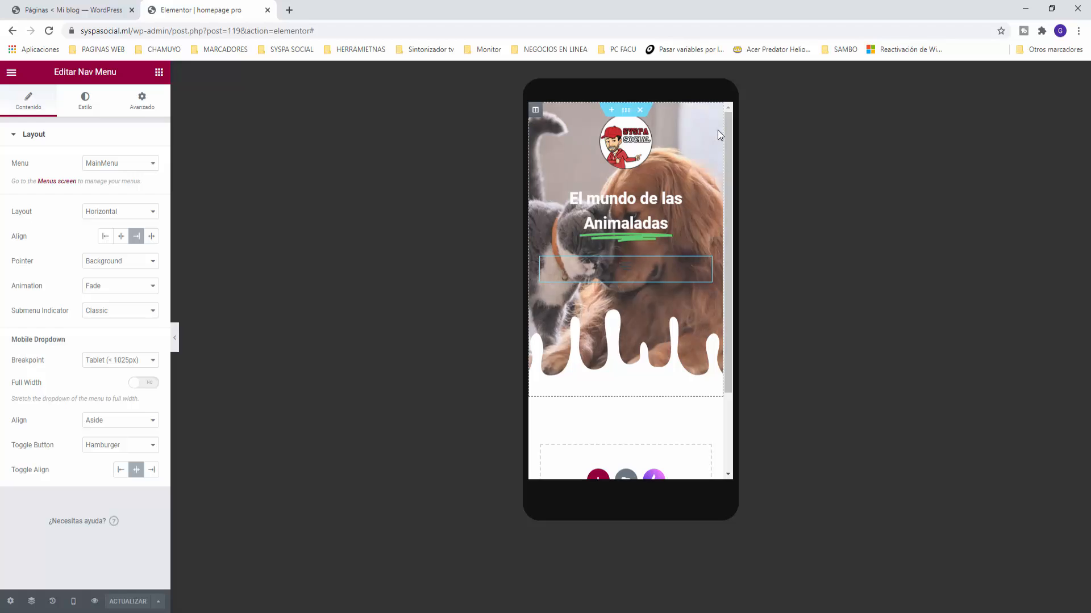
{"action": "left_click", "coordinate": [705, 122]}
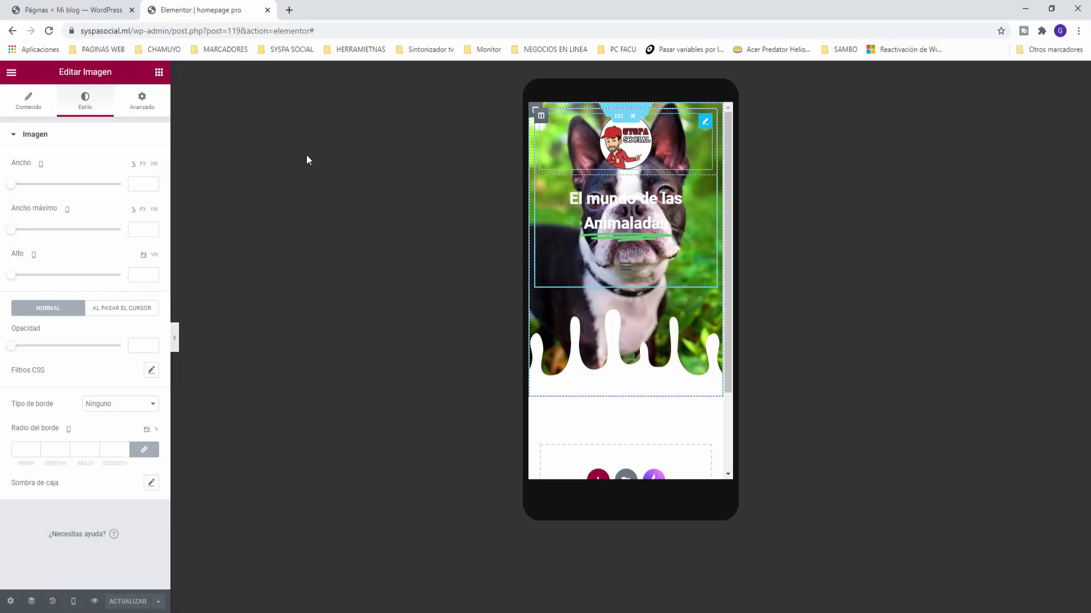
Step: Switch the editor preview back to the Desktop layout
{"action": "left_click", "coordinate": [42, 164]}
{"action": "left_click", "coordinate": [41, 135]}
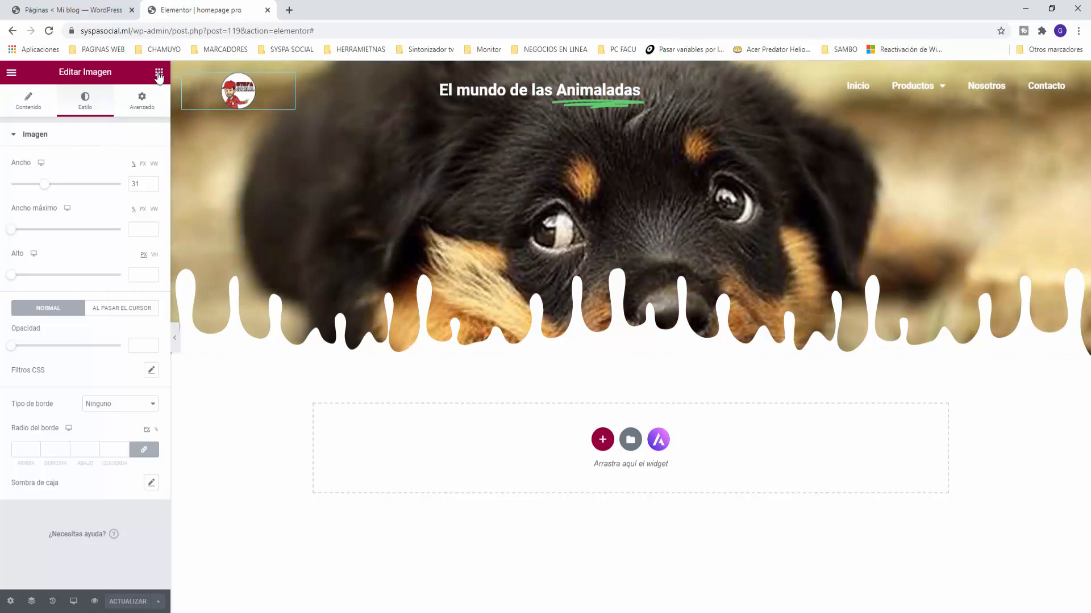
{"action": "left_click", "coordinate": [159, 71]}
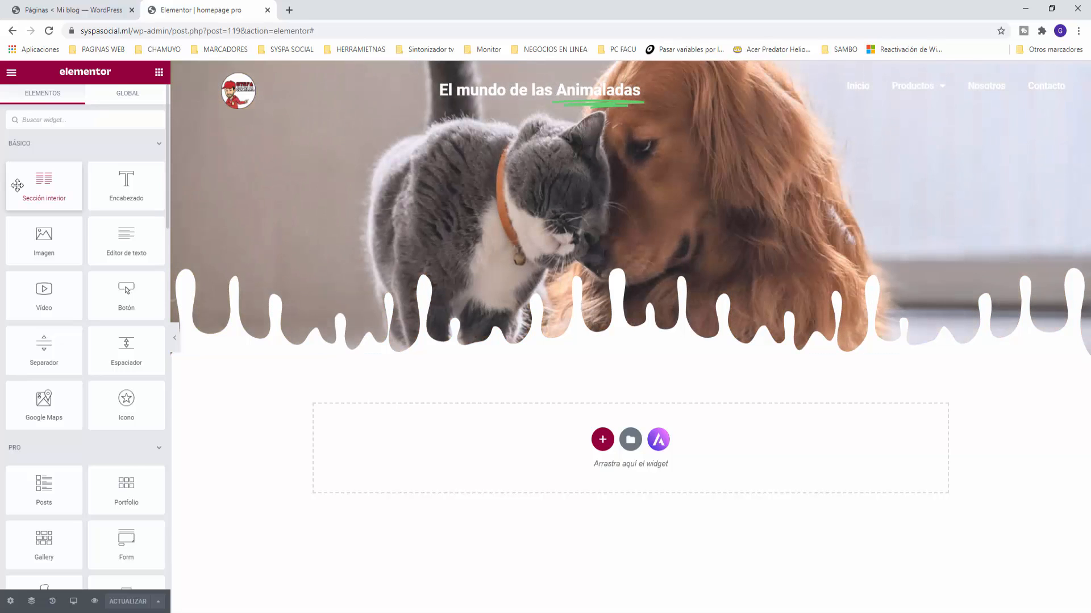
Step: Add a two-column inner section to the hero with a Login widget in its right column
{"action": "left_click_drag", "start_coordinate": [44, 182], "coordinate": [602, 153]}
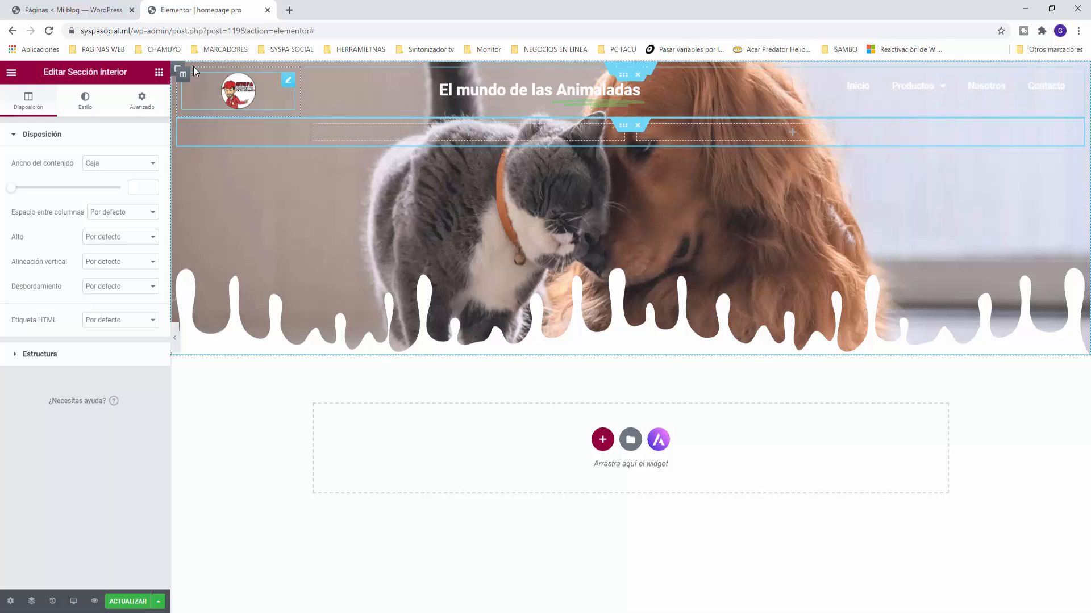
{"action": "left_click", "coordinate": [159, 72]}
{"action": "scroll", "coordinate": [96, 292], "scroll_direction": "down", "scroll_amount": 5}
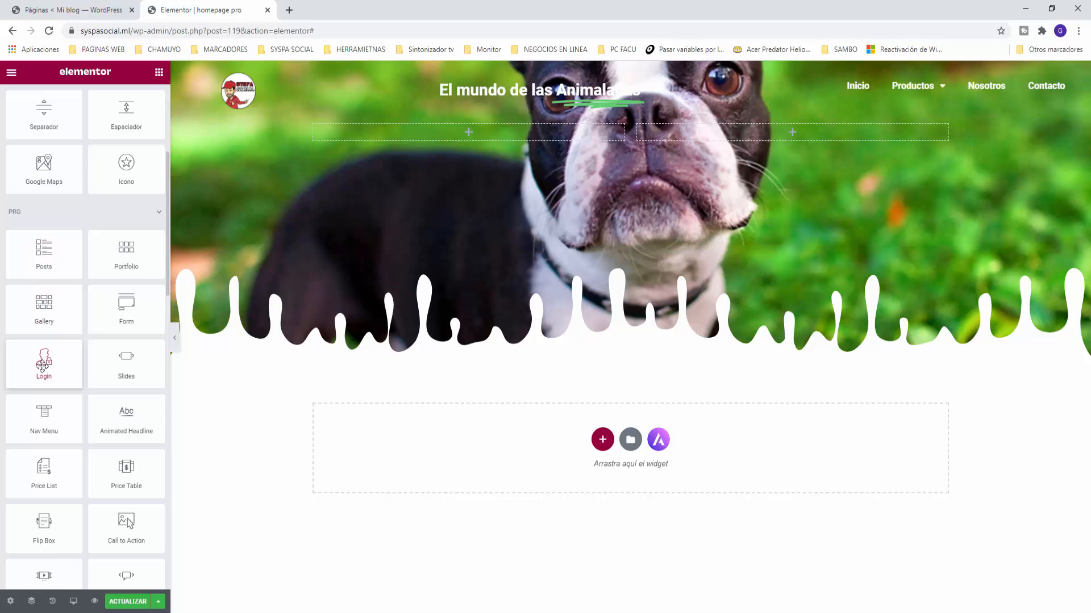
{"action": "left_click_drag", "start_coordinate": [43, 366], "coordinate": [762, 137]}
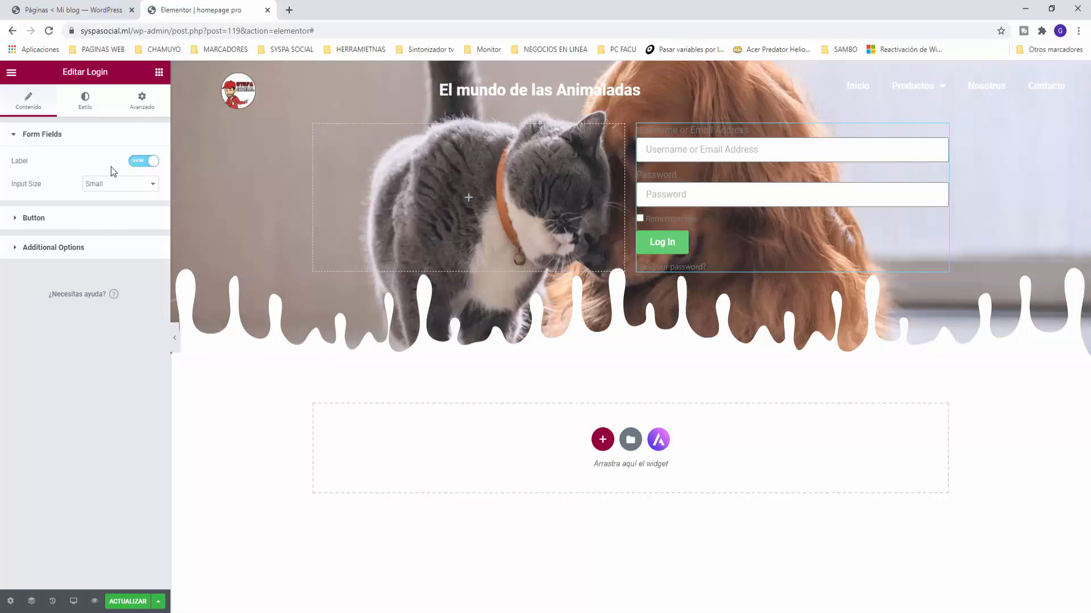
Step: Hide the login form's labels and make its button a centred 'Ingresar'
{"action": "left_click", "coordinate": [141, 165]}
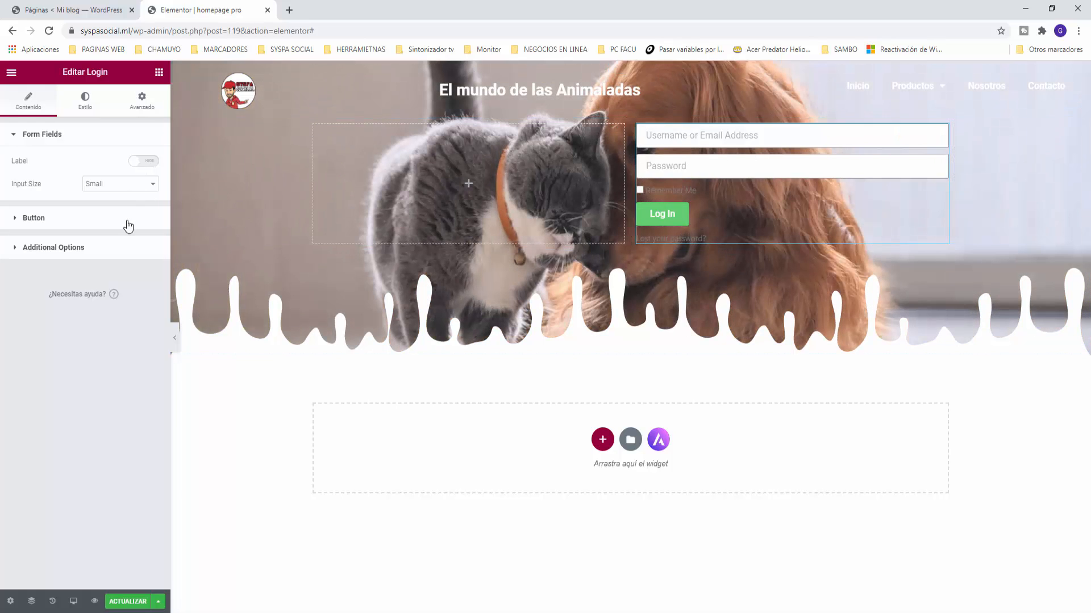
{"action": "left_click", "coordinate": [33, 218]}
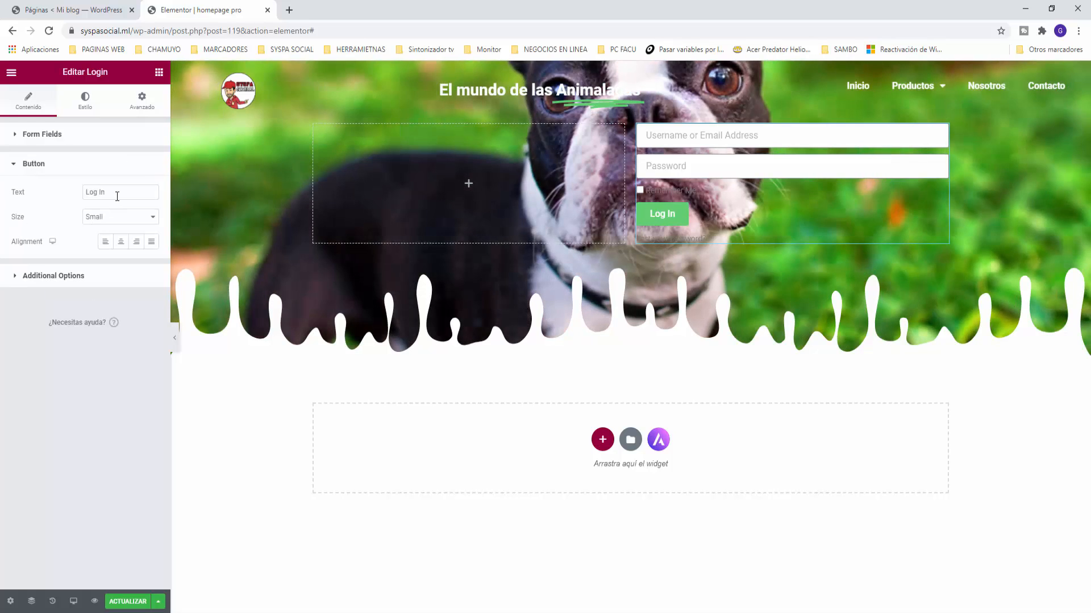
{"action": "left_click_drag", "start_coordinate": [117, 195], "coordinate": [47, 195]}
{"action": "type", "text": "Ingresar"}
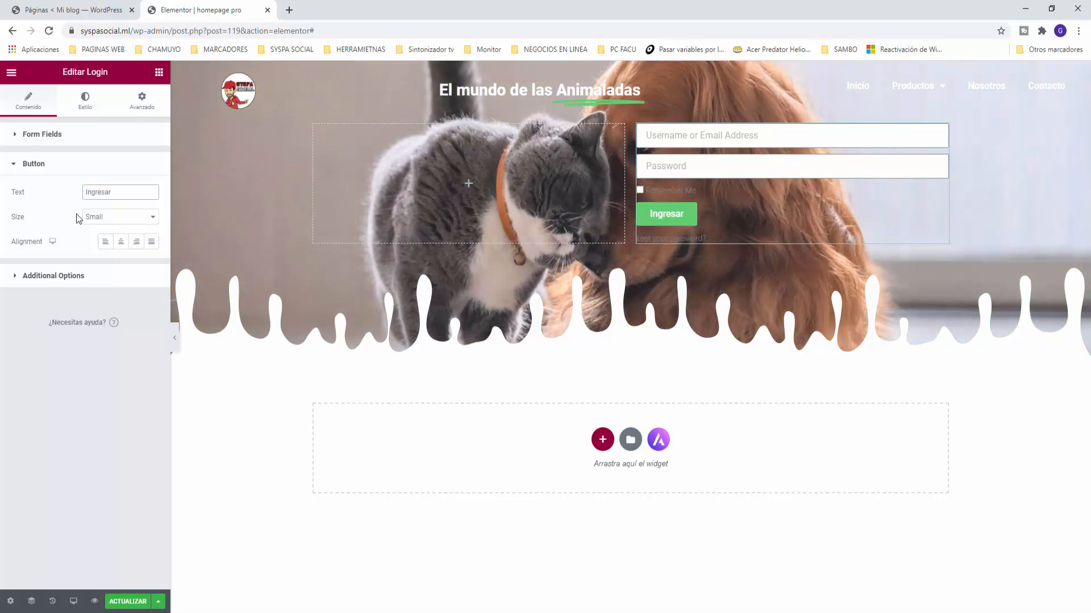
{"action": "left_click", "coordinate": [120, 241]}
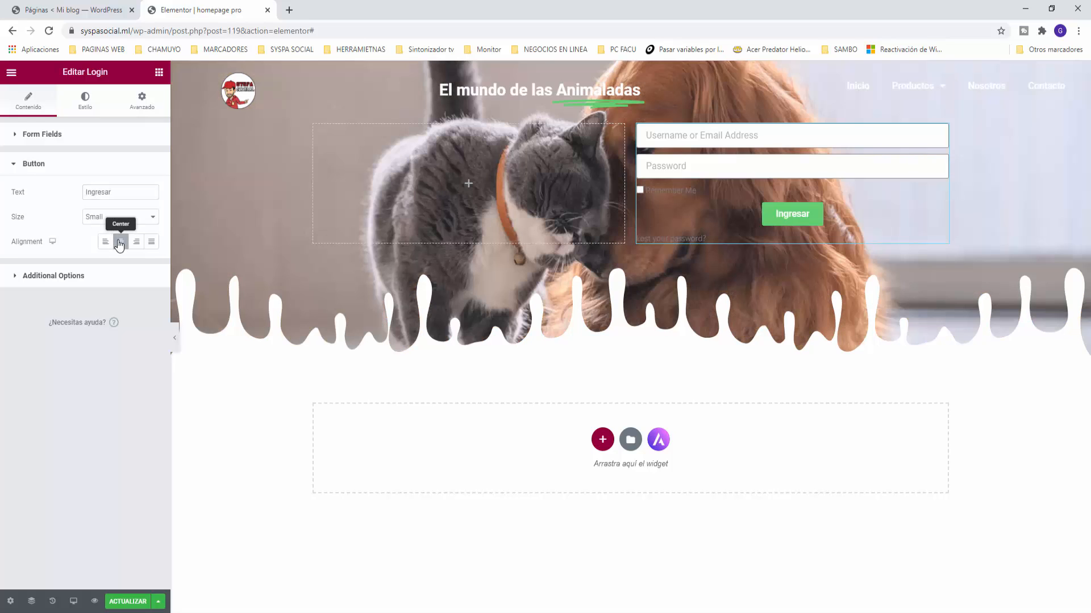
{"action": "left_click", "coordinate": [11, 283]}
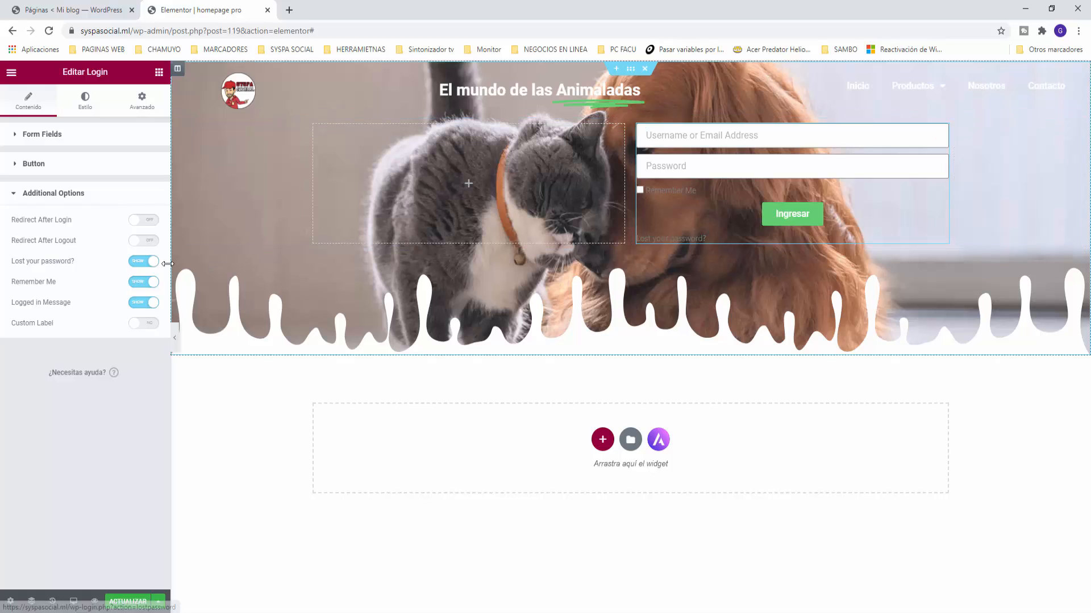
Step: Turn off Lost your password? and Remember Me, and enable Custom Label on the login form
{"action": "left_click", "coordinate": [143, 261]}
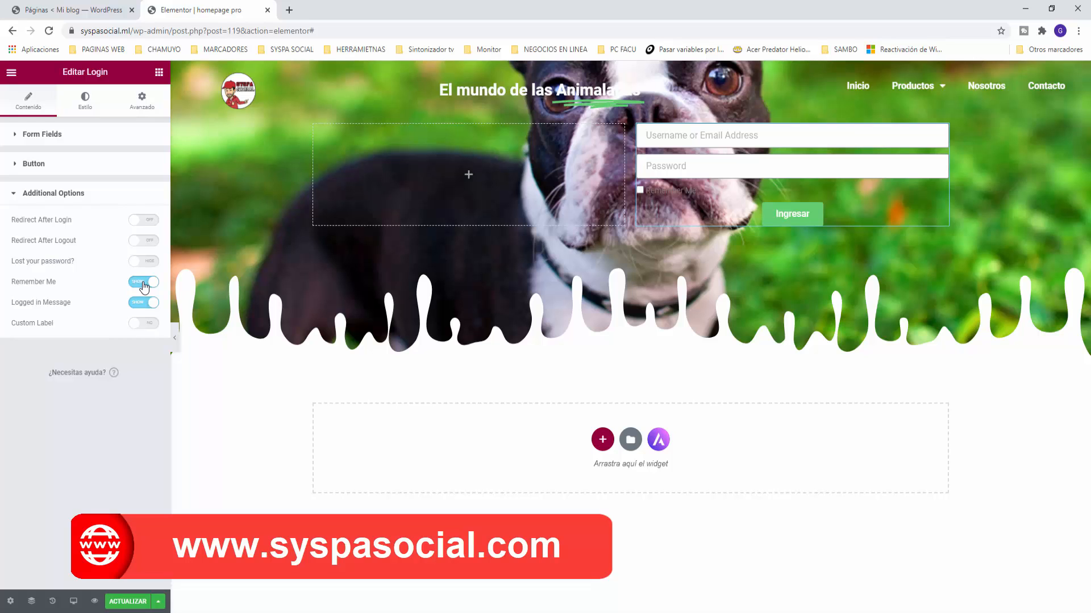
{"action": "left_click", "coordinate": [144, 283]}
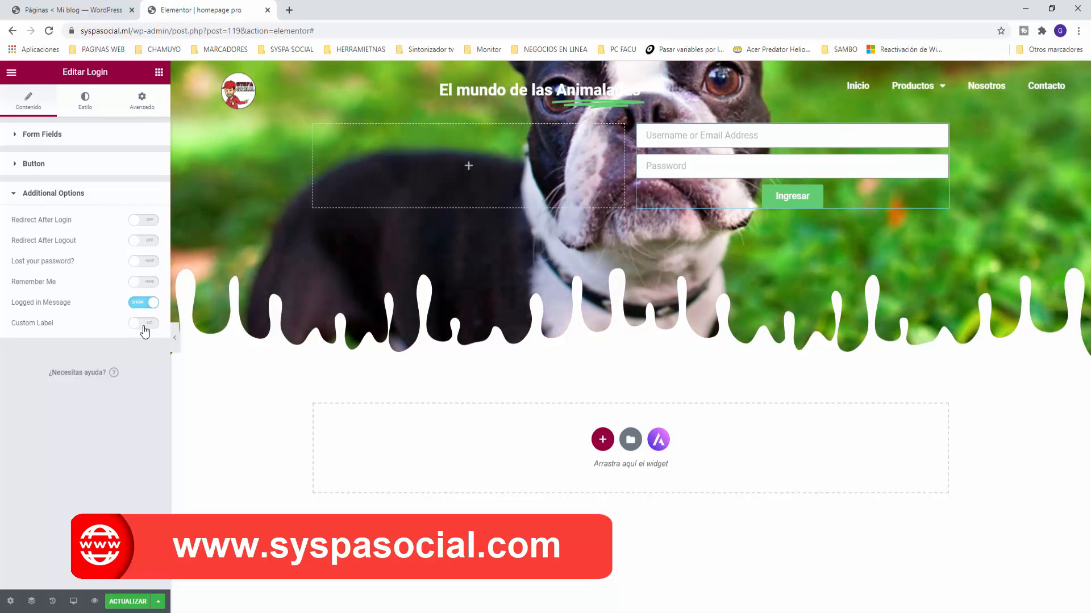
{"action": "left_click", "coordinate": [145, 324]}
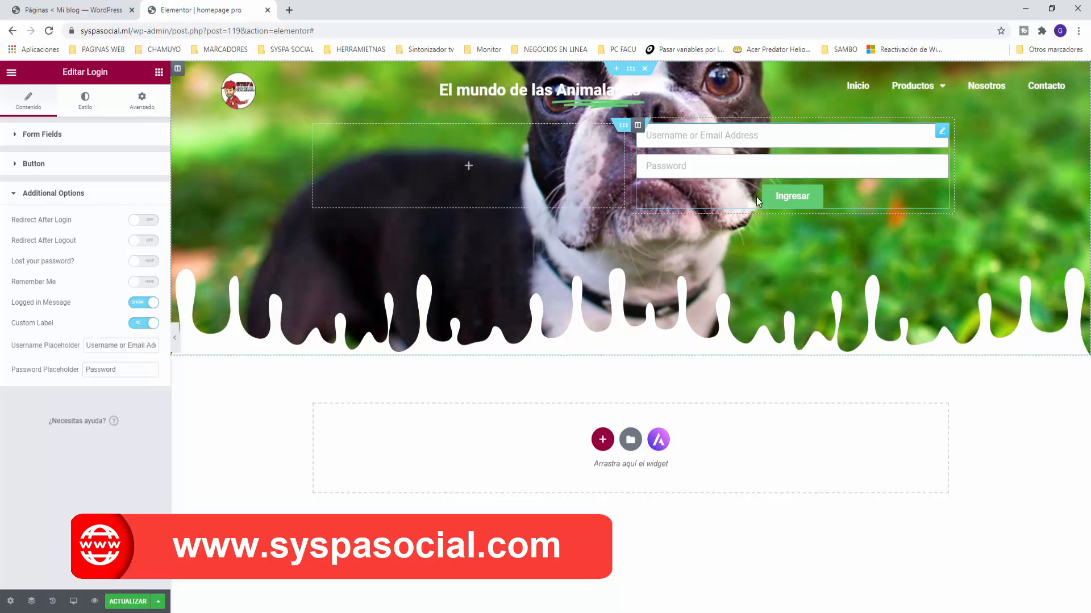
Step: Set the login placeholders to 'email' and 'contraseña'
{"action": "left_click", "coordinate": [108, 349]}
{"action": "key", "text": "ctrl+a"}
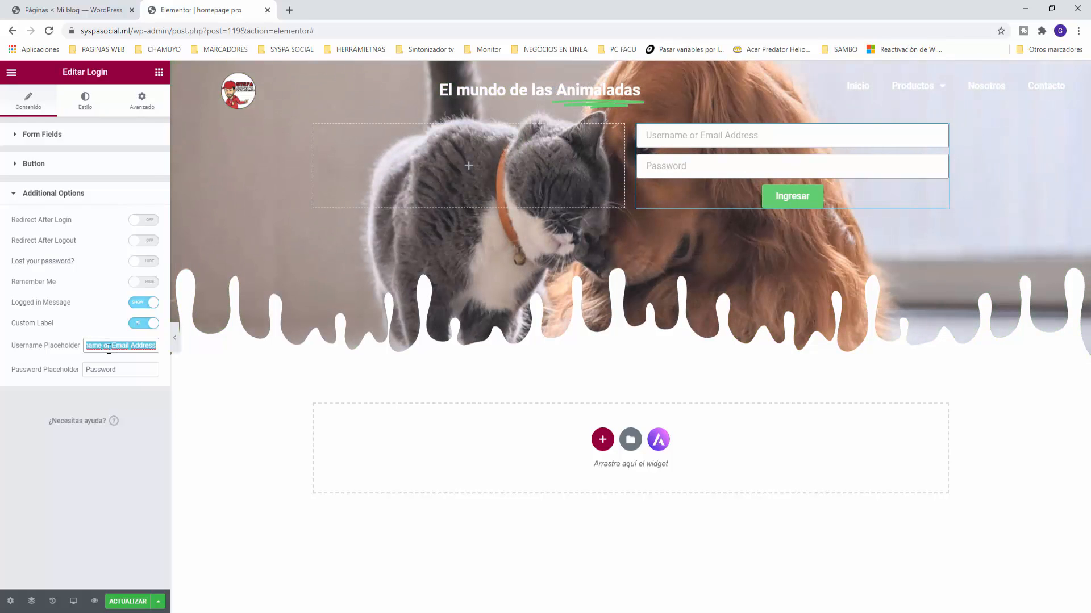
{"action": "type", "text": "email"}
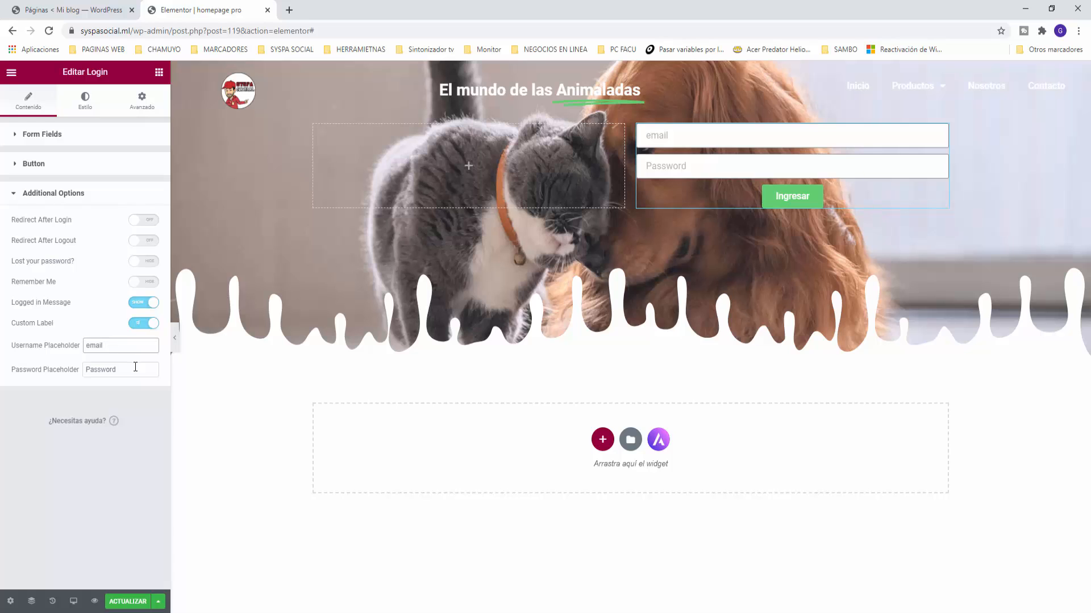
{"action": "key", "text": "Tab"}
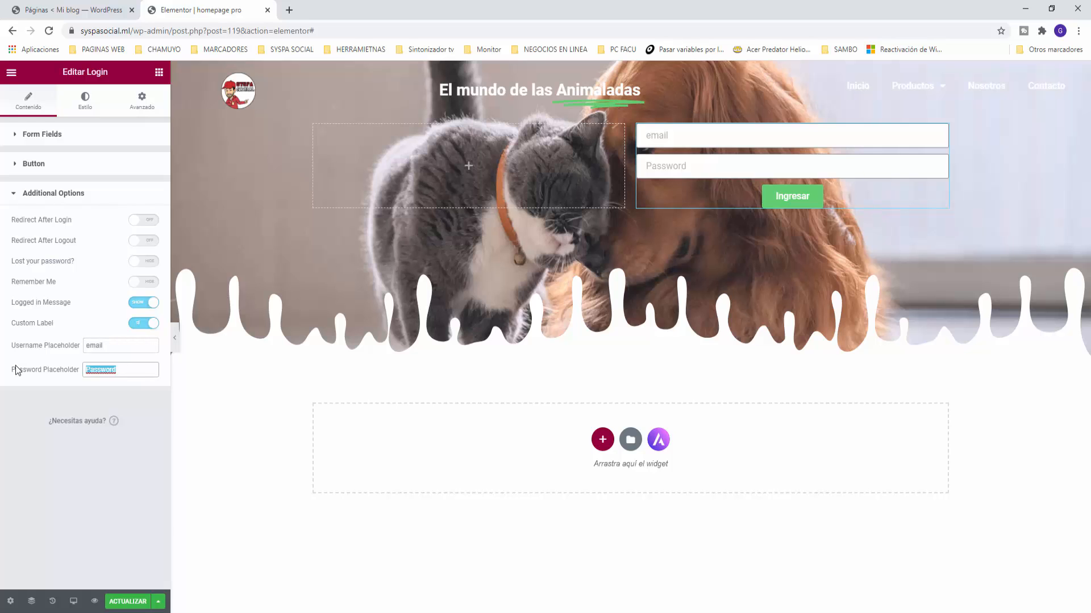
{"action": "type", "text": "contraseña"}
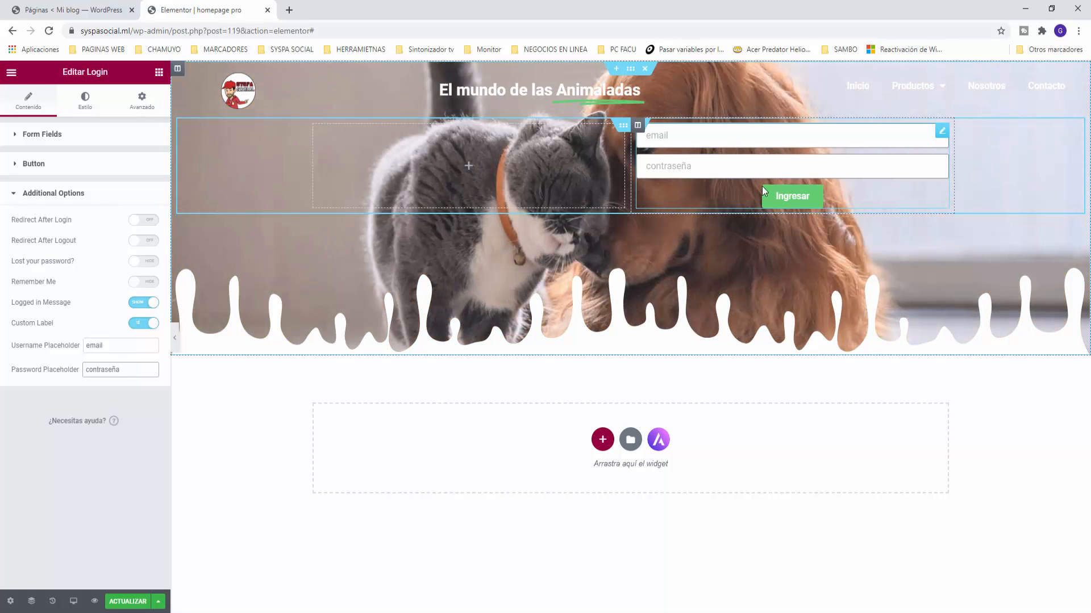
{"action": "left_click", "coordinate": [159, 72]}
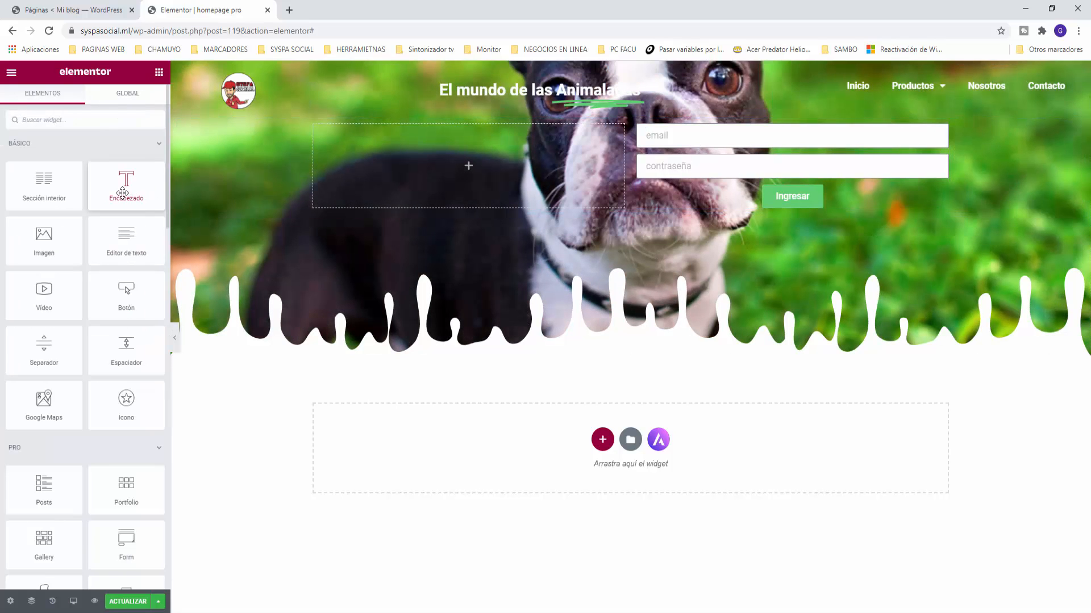
Step: Add a div heading reading 'Ingresa con tu usuario:' above the login form
{"action": "left_click_drag", "start_coordinate": [126, 191], "coordinate": [714, 140]}
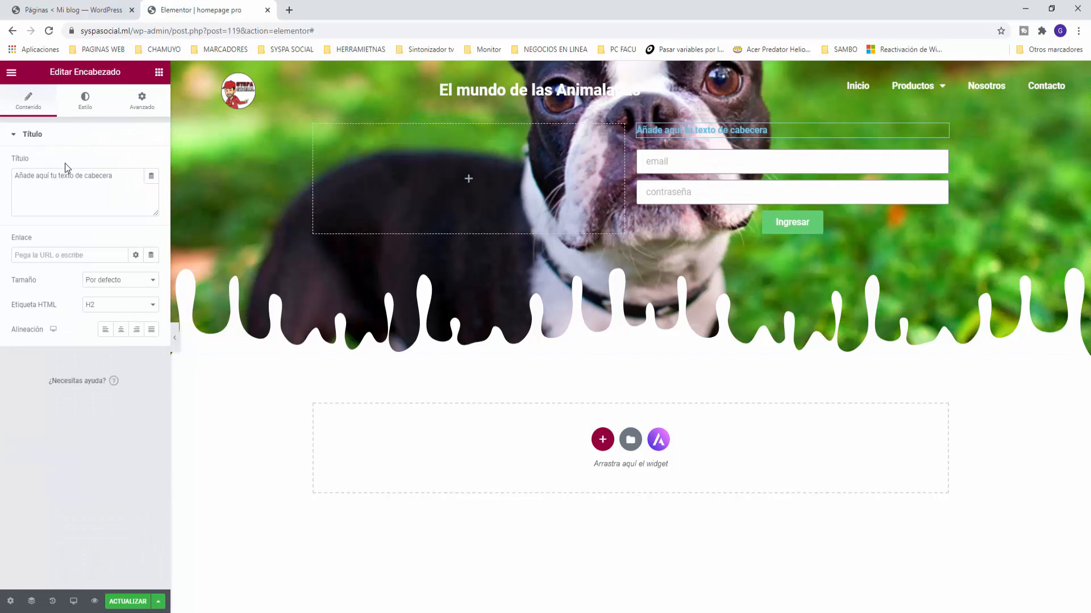
{"action": "left_click_drag", "start_coordinate": [129, 176], "coordinate": [3, 173]}
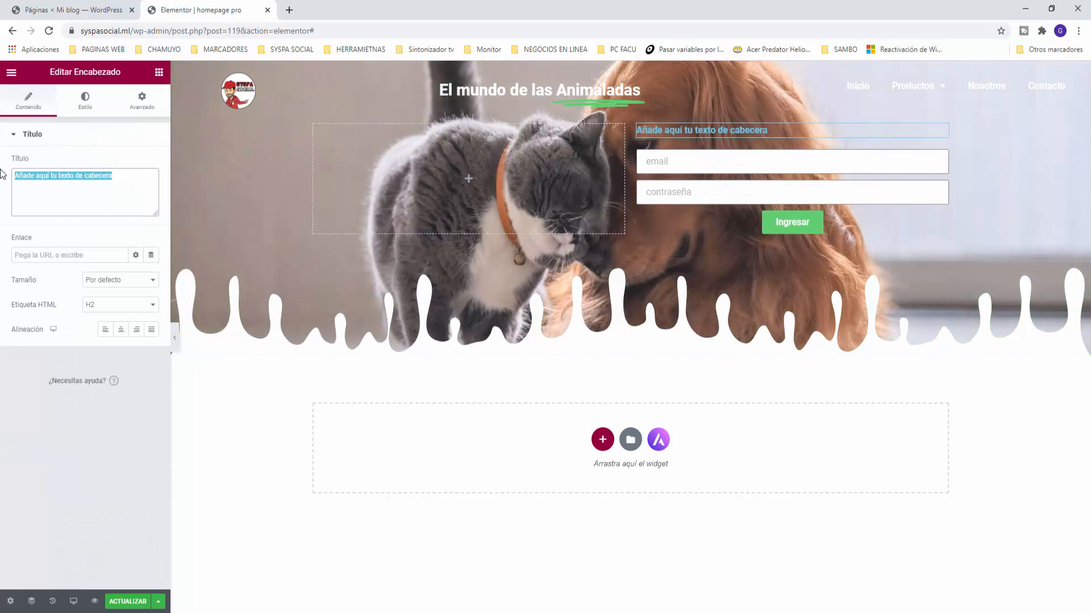
{"action": "type", "text": "Ingresa co"}
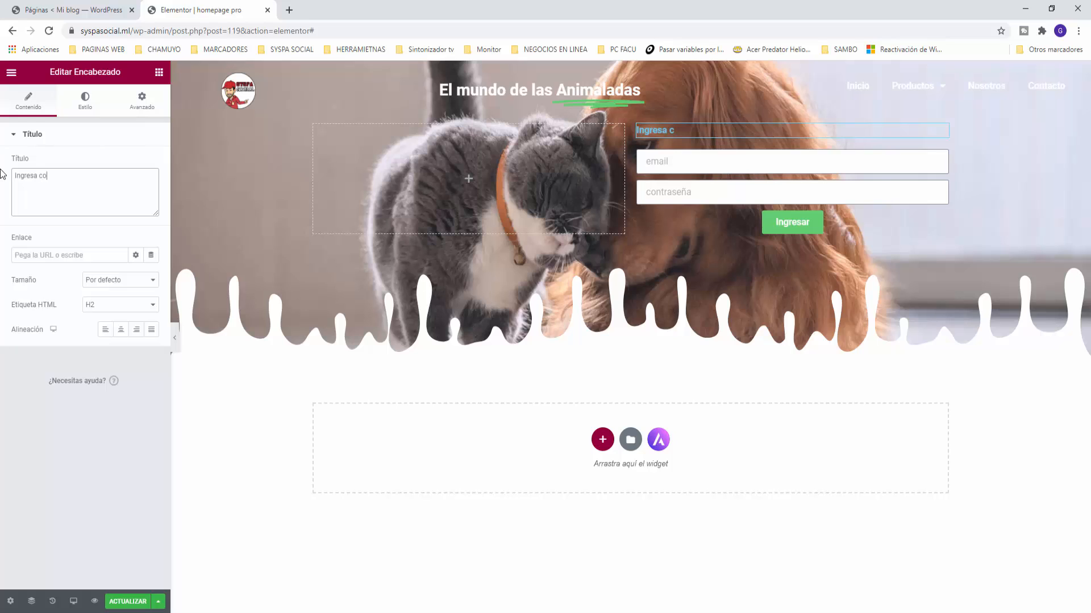
{"action": "type", "text": "n tu usuario:"}
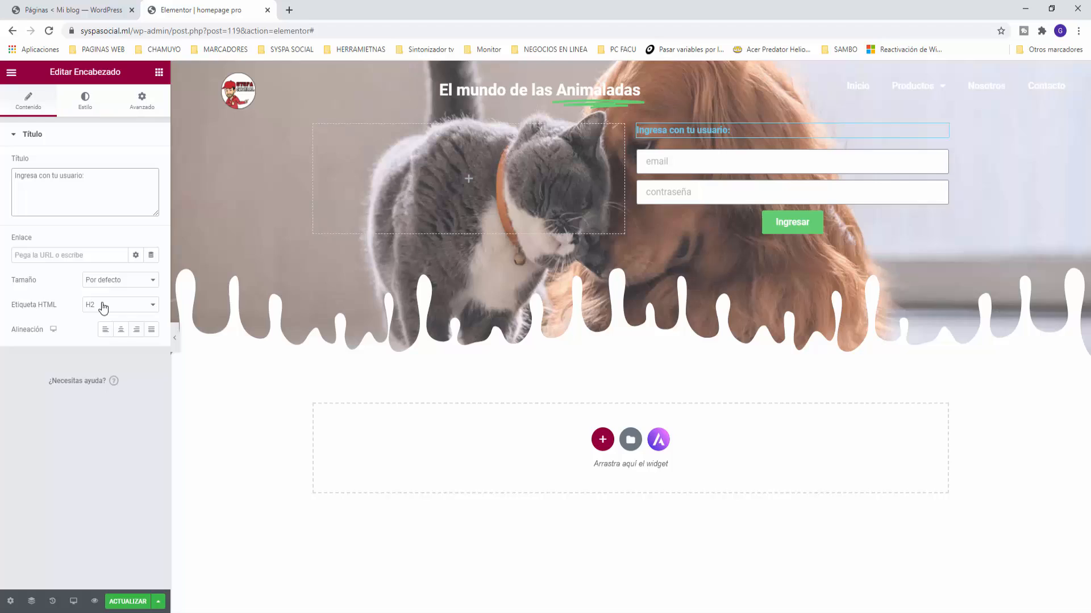
{"action": "left_click", "coordinate": [105, 305]}
{"action": "left_click", "coordinate": [100, 371]}
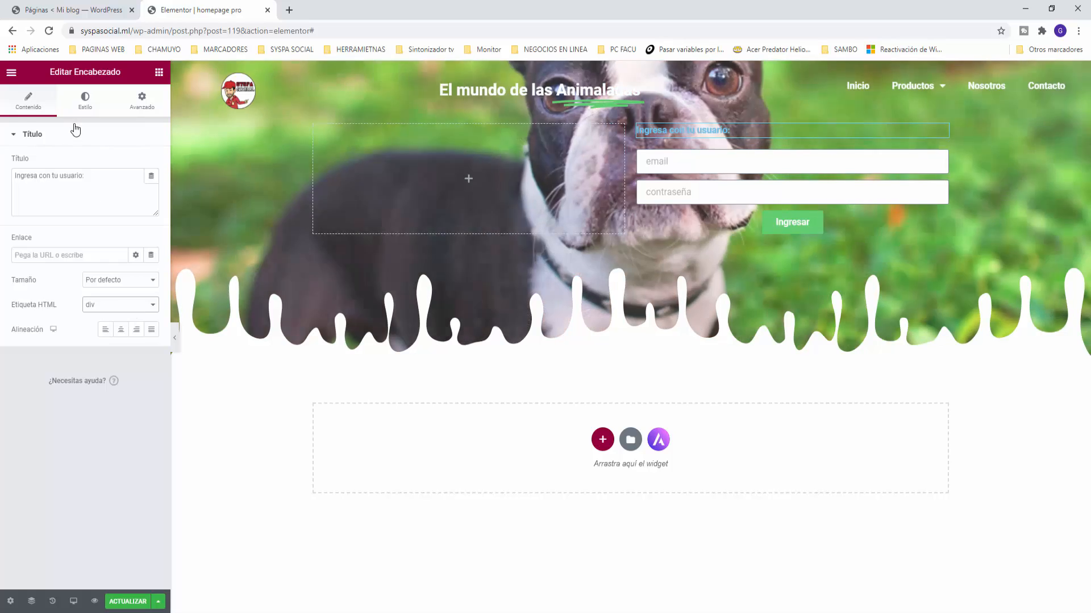
Step: Make the heading text a white global colour, leaving its Roboto font unchanged
{"action": "left_click", "coordinate": [85, 102]}
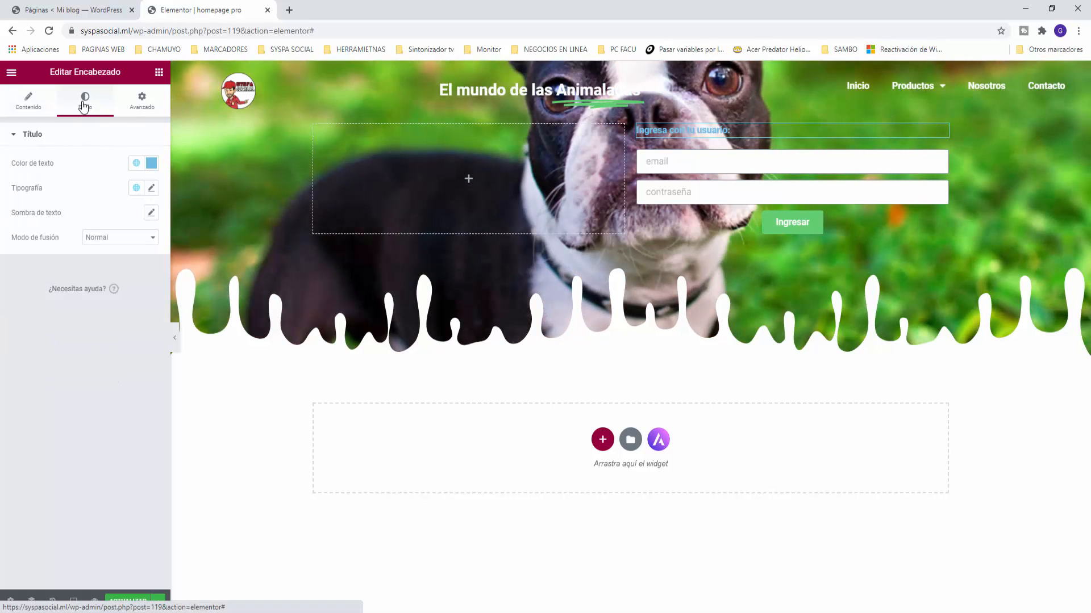
{"action": "left_click", "coordinate": [151, 165]}
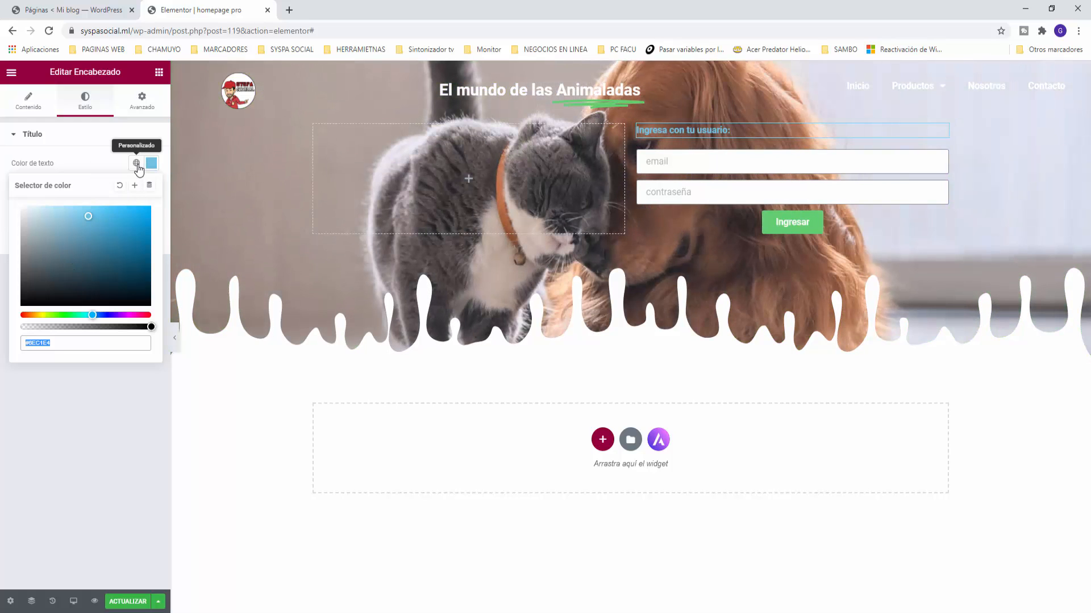
{"action": "left_click", "coordinate": [136, 163]}
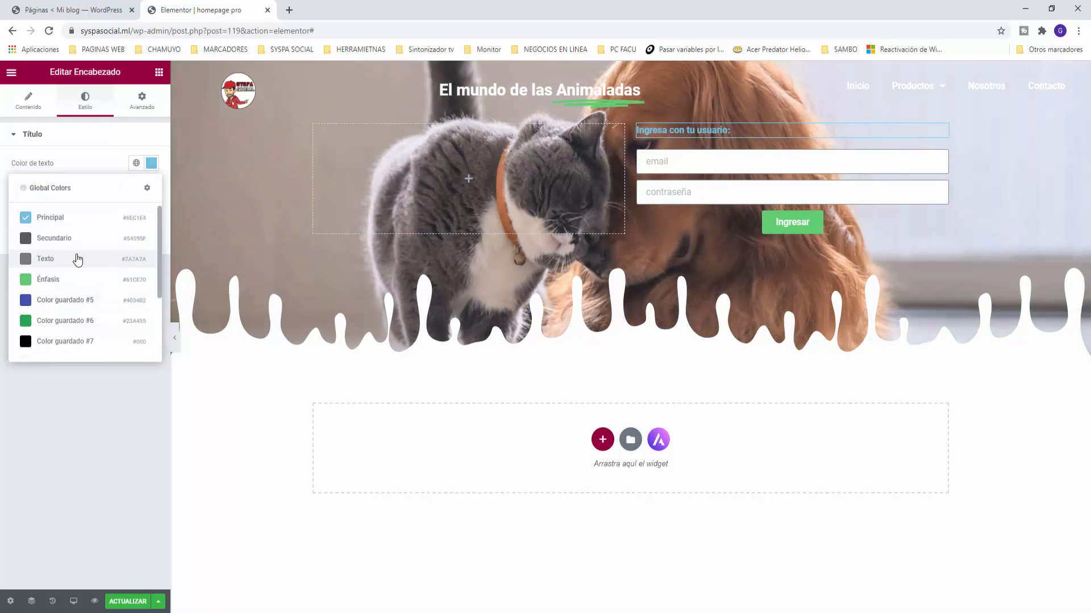
{"action": "scroll", "coordinate": [78, 260], "scroll_direction": "down", "scroll_amount": 2}
{"action": "left_click", "coordinate": [51, 272]}
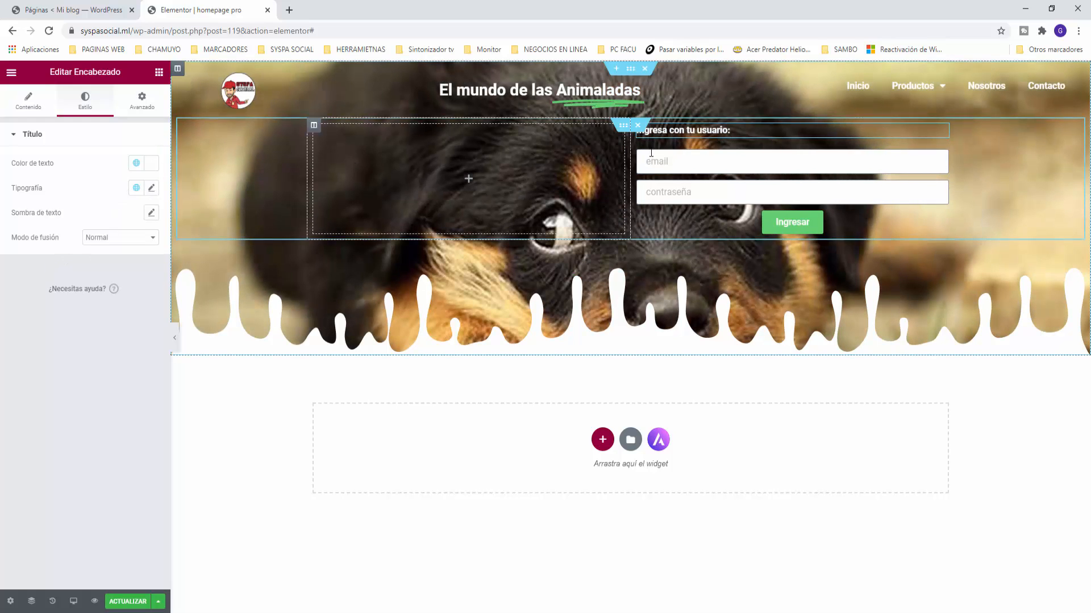
{"action": "left_click", "coordinate": [152, 189]}
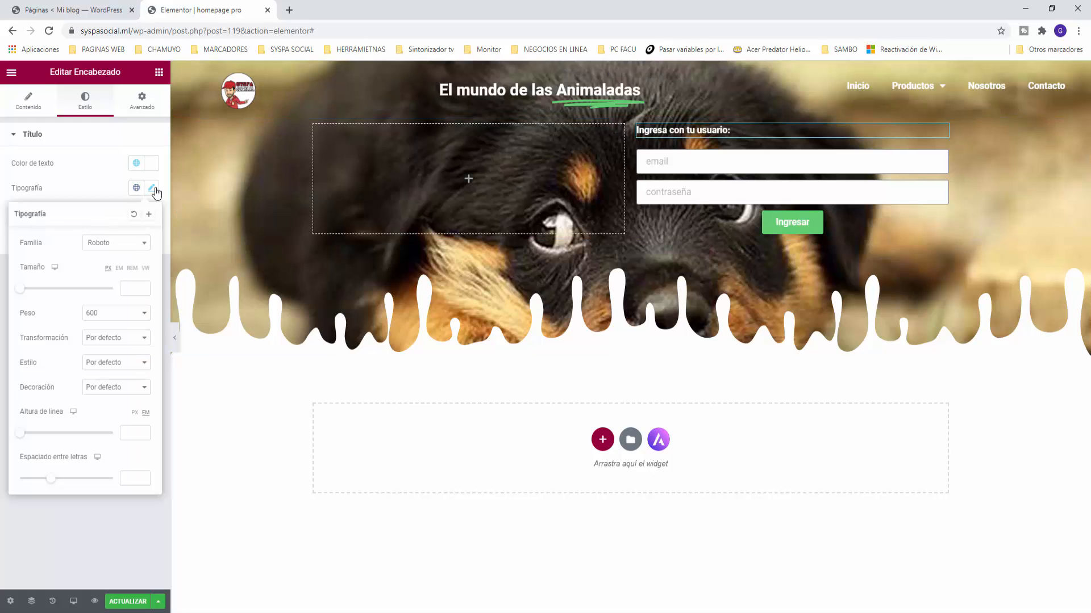
{"action": "left_click", "coordinate": [146, 244]}
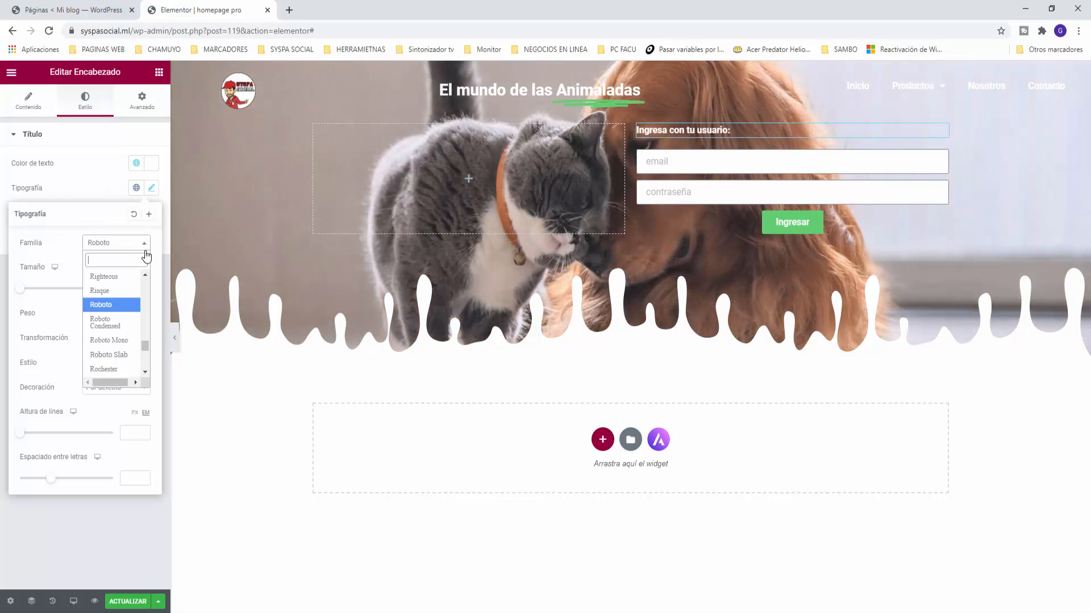
{"action": "scroll", "coordinate": [111, 295], "scroll_direction": "down", "scroll_amount": 10}
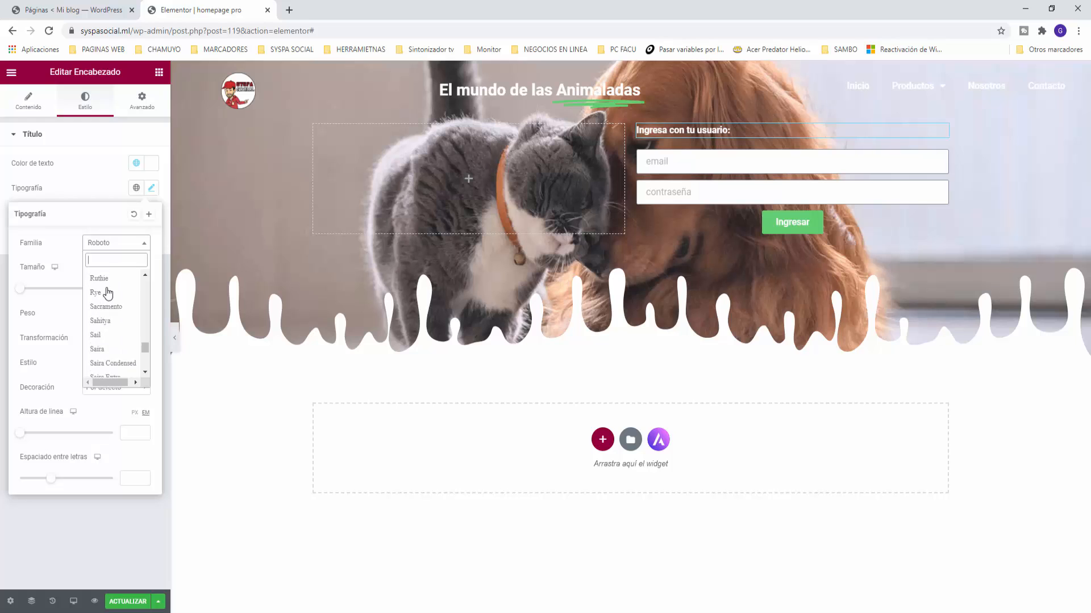
{"action": "scroll", "coordinate": [114, 303], "scroll_direction": "down", "scroll_amount": 3}
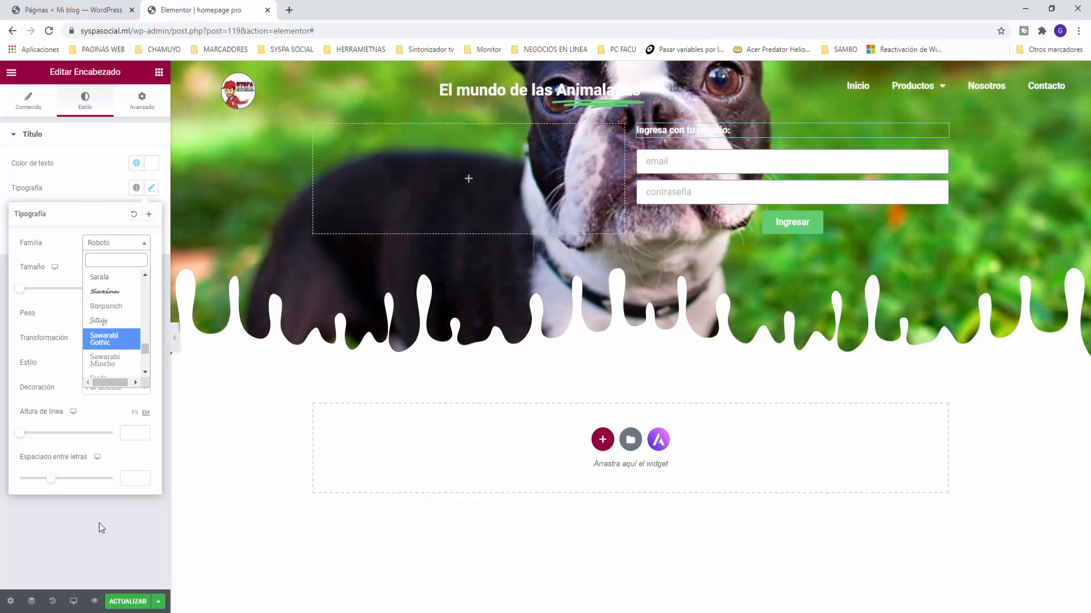
{"action": "left_click", "coordinate": [96, 524]}
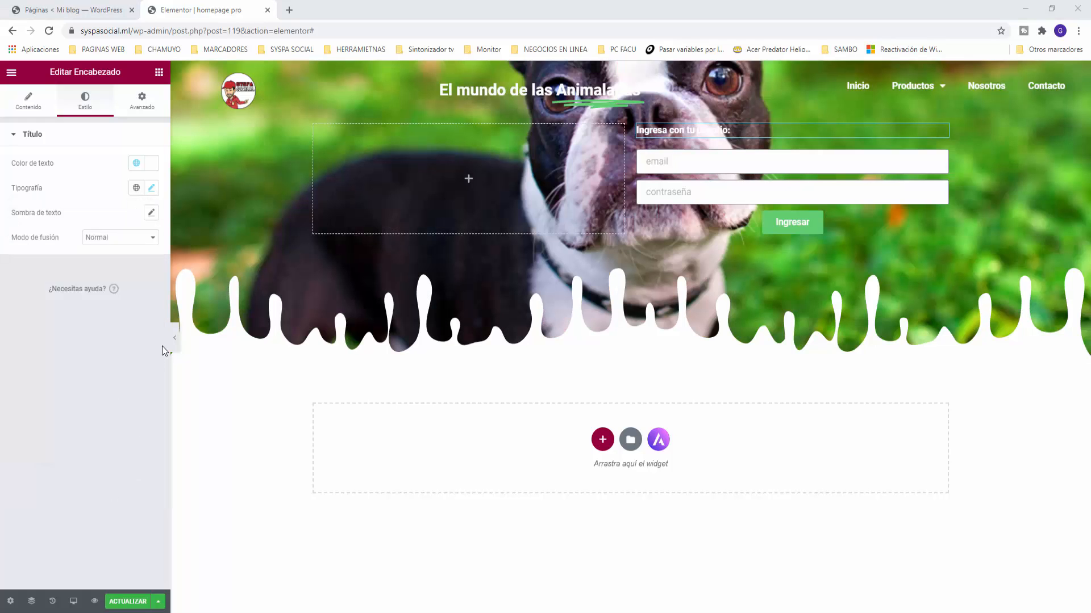
Step: Place a Countdown widget in the empty left hero column
{"action": "left_click", "coordinate": [160, 81]}
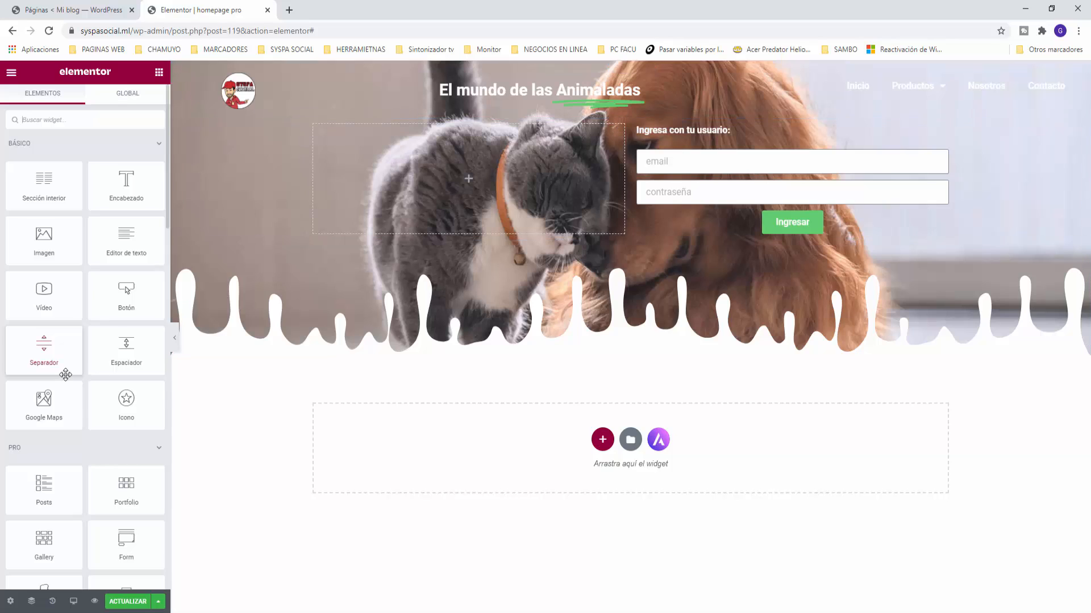
{"action": "scroll", "coordinate": [67, 380], "scroll_direction": "down", "scroll_amount": 3}
{"action": "scroll", "coordinate": [66, 378], "scroll_direction": "down", "scroll_amount": 1}
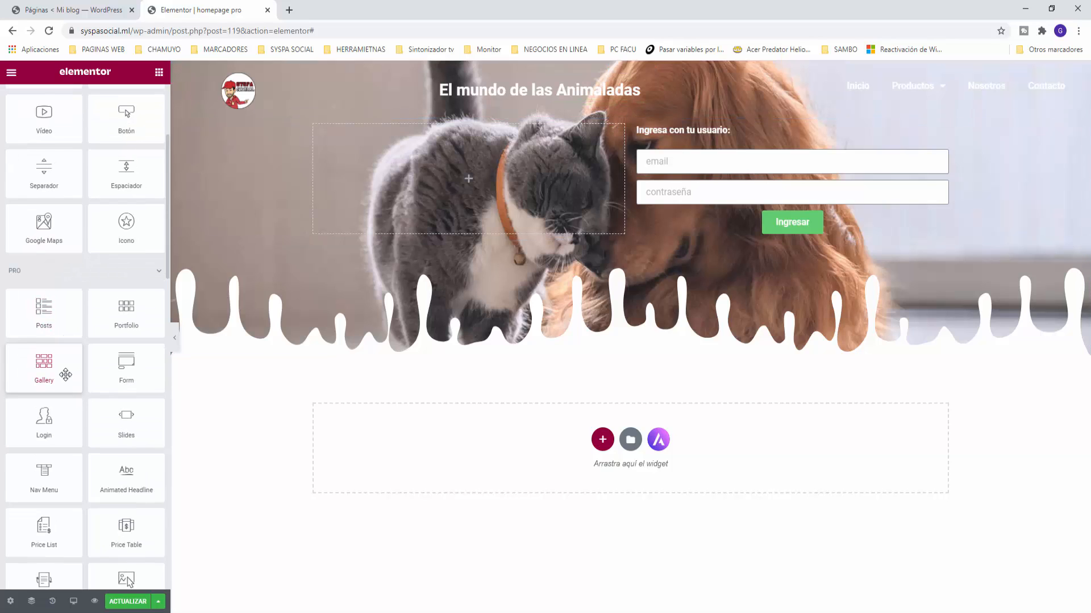
{"action": "scroll", "coordinate": [66, 375], "scroll_direction": "down", "scroll_amount": 1}
{"action": "scroll", "coordinate": [66, 374], "scroll_direction": "down", "scroll_amount": 1}
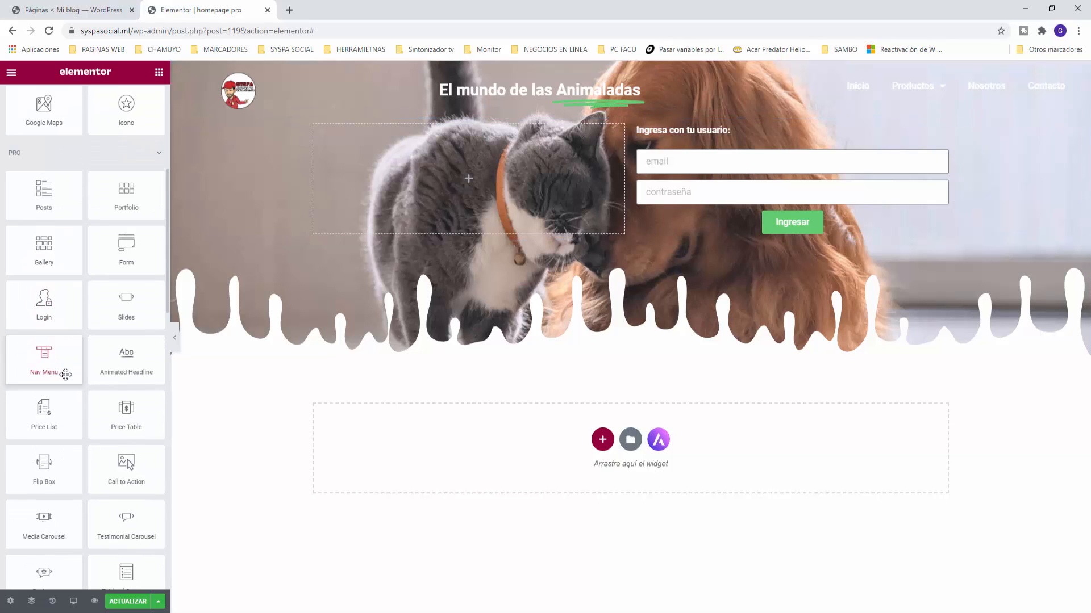
{"action": "scroll", "coordinate": [66, 374], "scroll_direction": "down", "scroll_amount": 1}
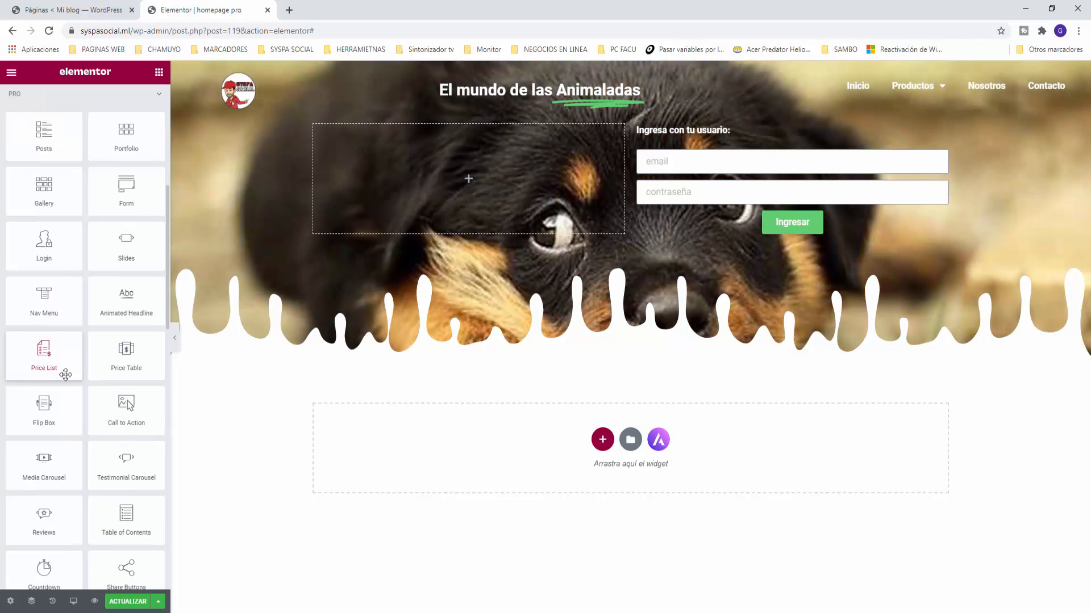
{"action": "scroll", "coordinate": [66, 375], "scroll_direction": "down", "scroll_amount": 1}
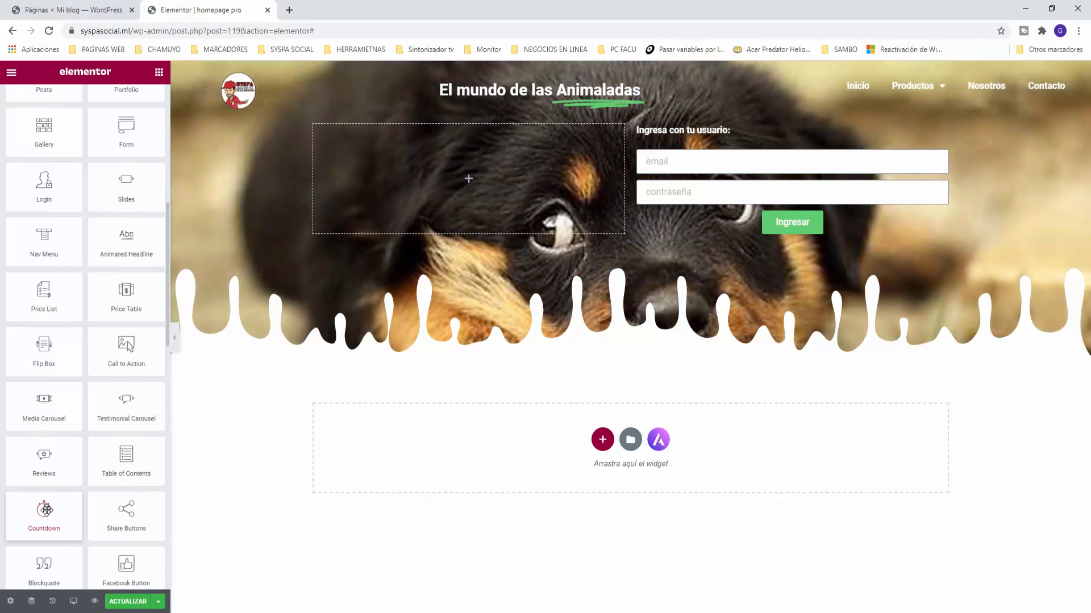
{"action": "left_click_drag", "start_coordinate": [45, 513], "coordinate": [446, 186]}
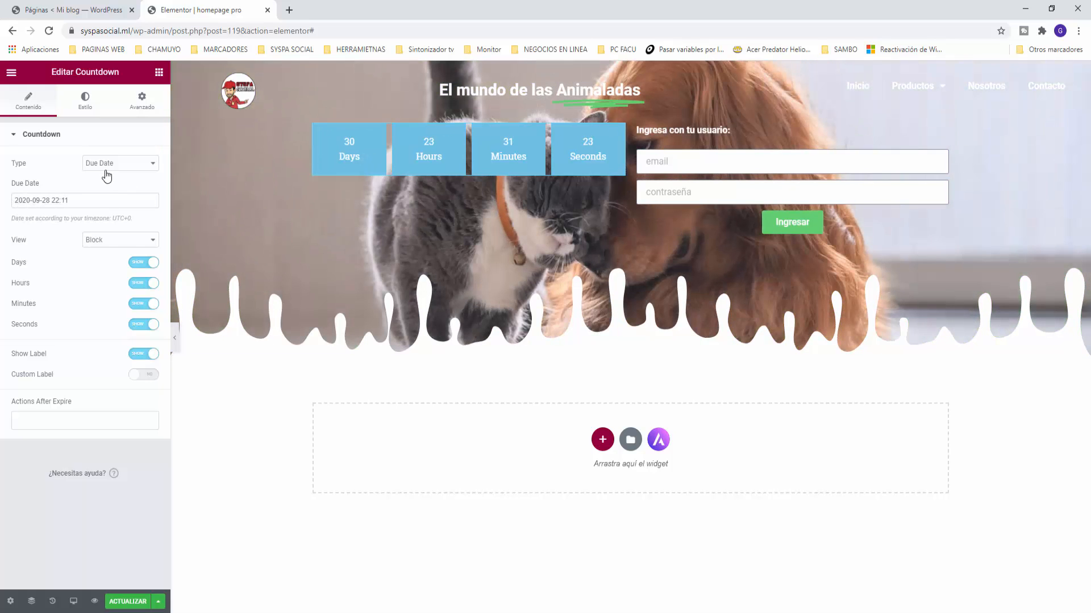
{"action": "left_click", "coordinate": [105, 170]}
{"action": "left_click", "coordinate": [103, 183]}
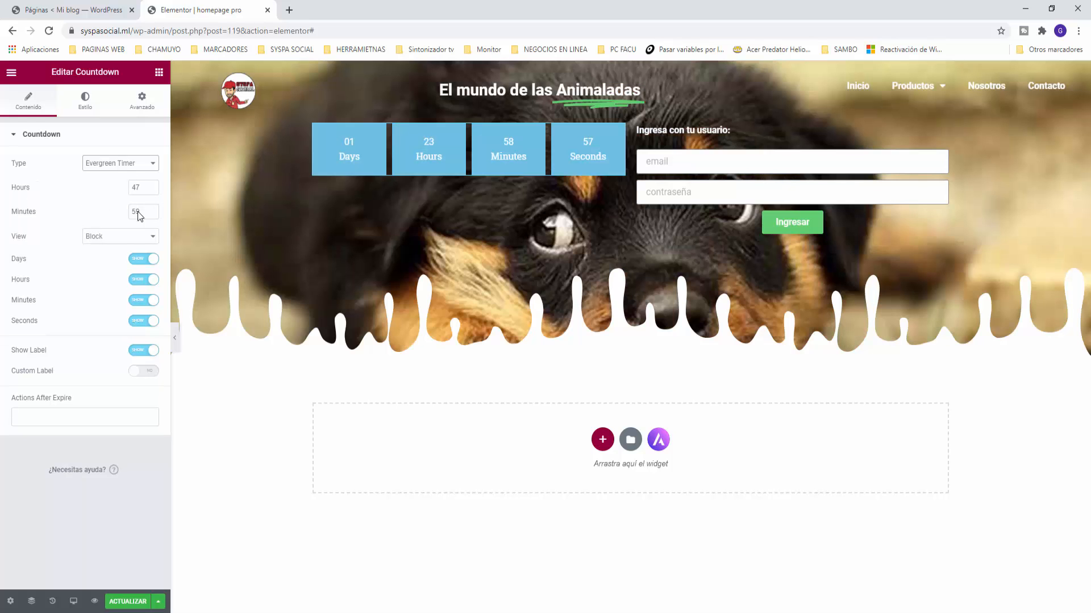
{"action": "left_click", "coordinate": [122, 165]}
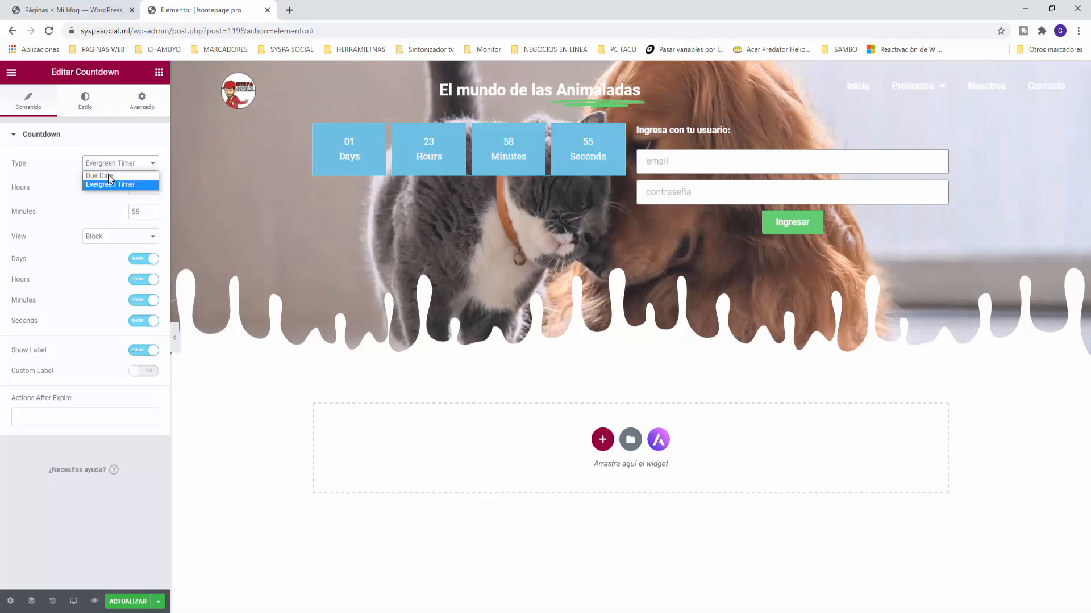
{"action": "left_click", "coordinate": [108, 176]}
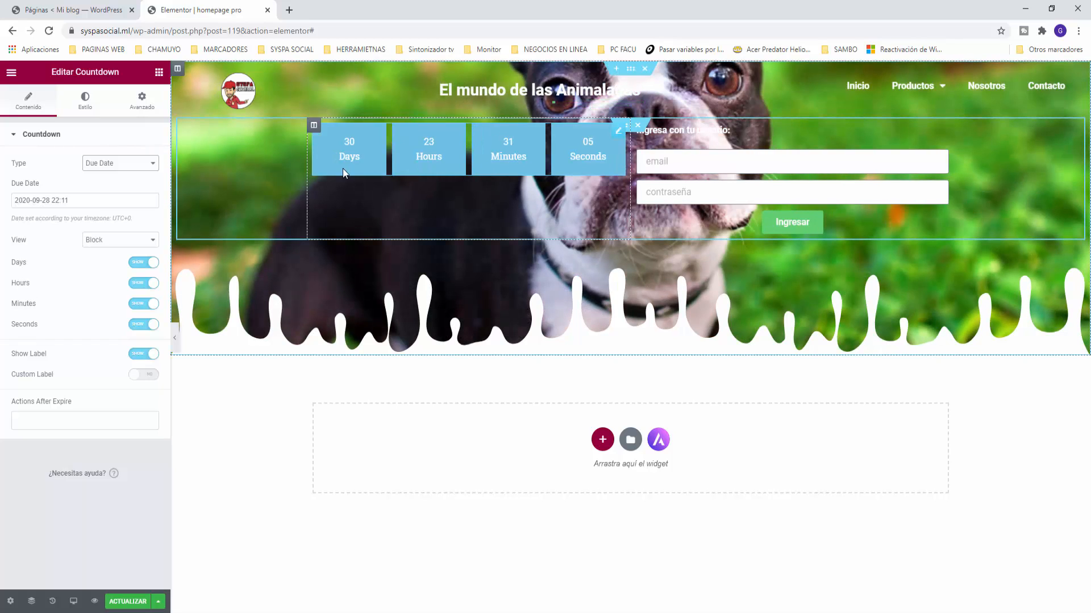
{"action": "left_click", "coordinate": [119, 240]}
{"action": "left_click", "coordinate": [106, 261]}
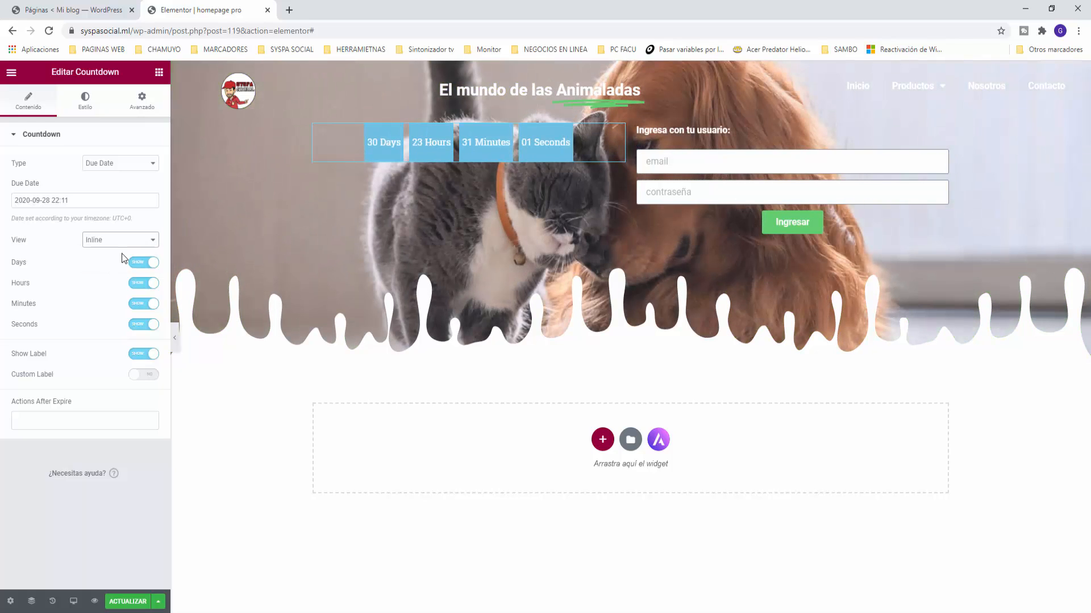
{"action": "left_click", "coordinate": [113, 239]}
{"action": "left_click", "coordinate": [111, 253]}
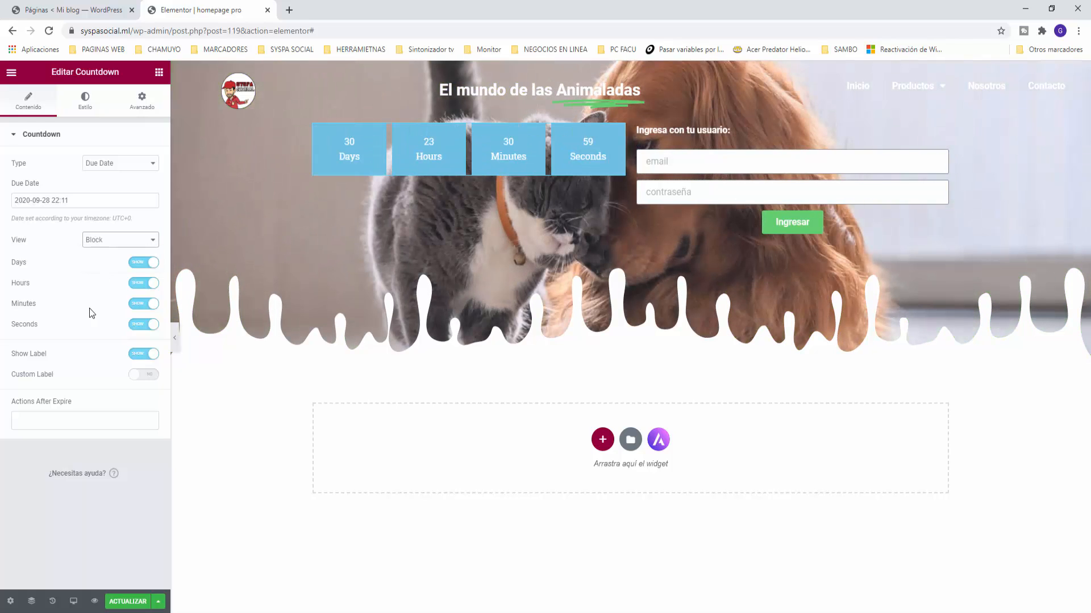
Step: Enable custom labels and rename the units Días, Horas, Minutos and Segundos
{"action": "left_click", "coordinate": [132, 376]}
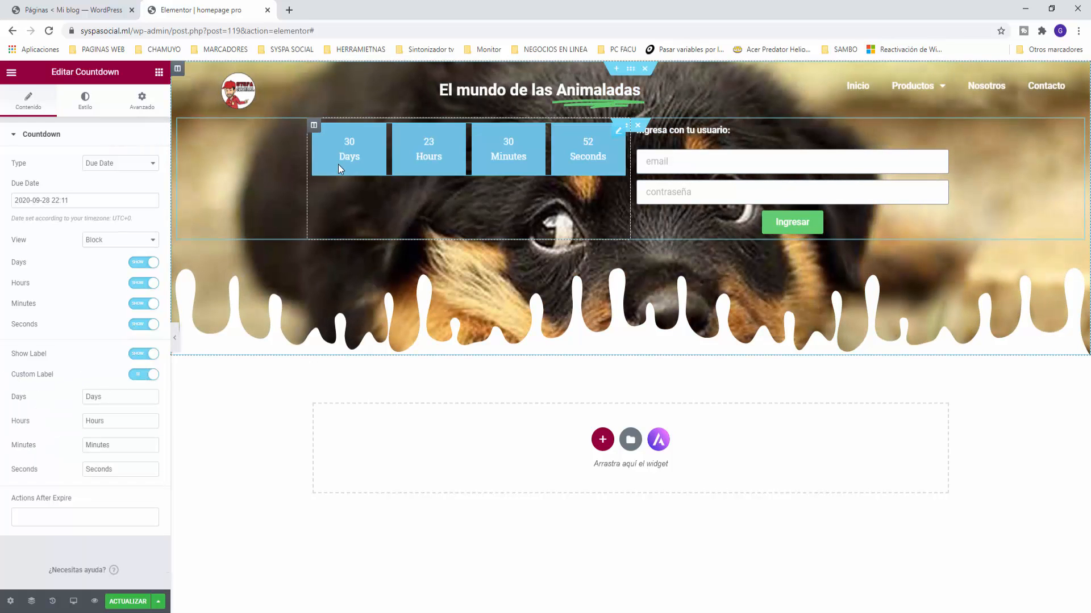
{"action": "double_click", "coordinate": [105, 403]}
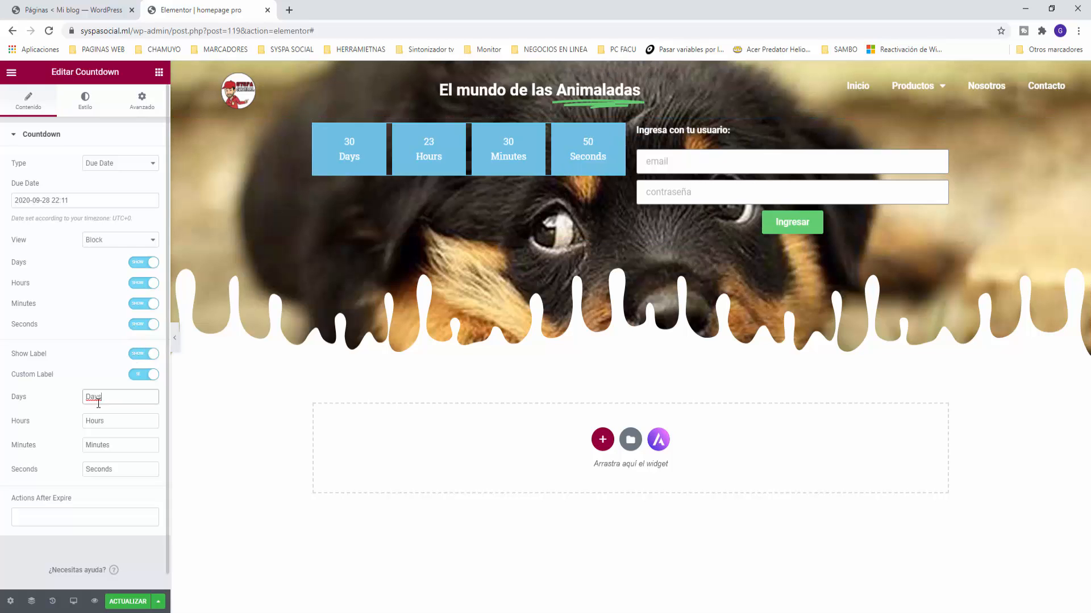
{"action": "type", "text": "Di"}
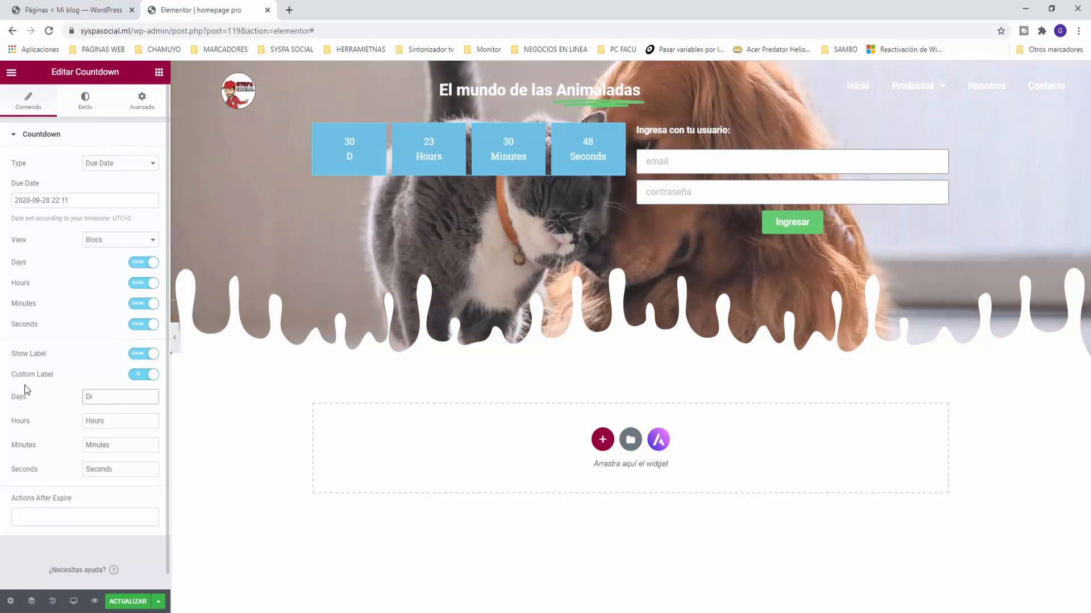
{"action": "key", "text": "BackSpace"}
{"action": "type", "text": "ías"}
{"action": "key", "text": "Tab"}
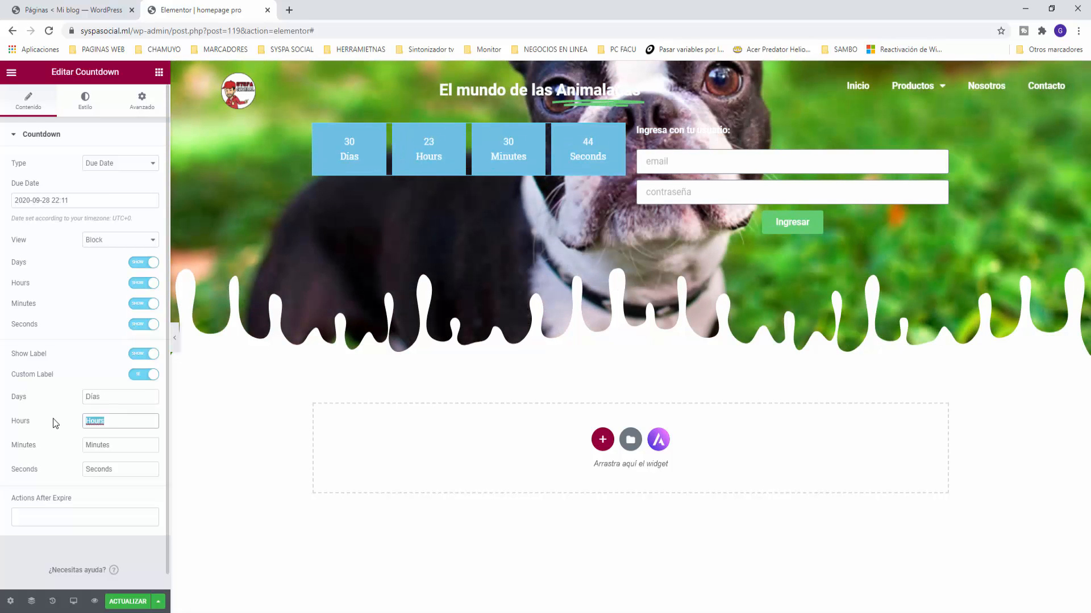
{"action": "type", "text": "Horas"}
{"action": "key", "text": "Tab"}
{"action": "type", "text": "Minutos"}
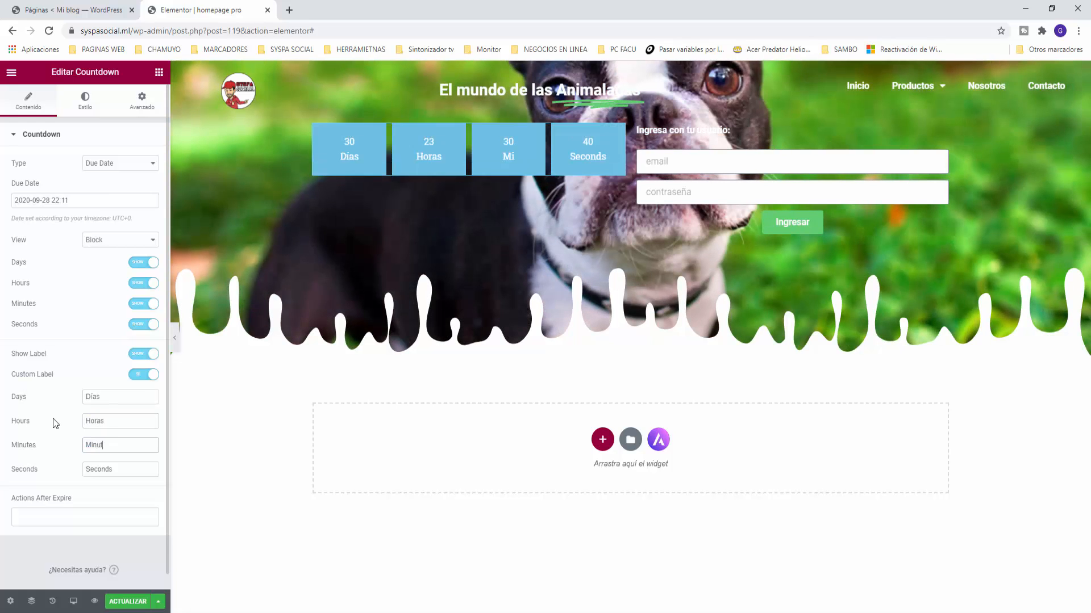
{"action": "key", "text": "Tab"}
{"action": "type", "text": "Segund"}
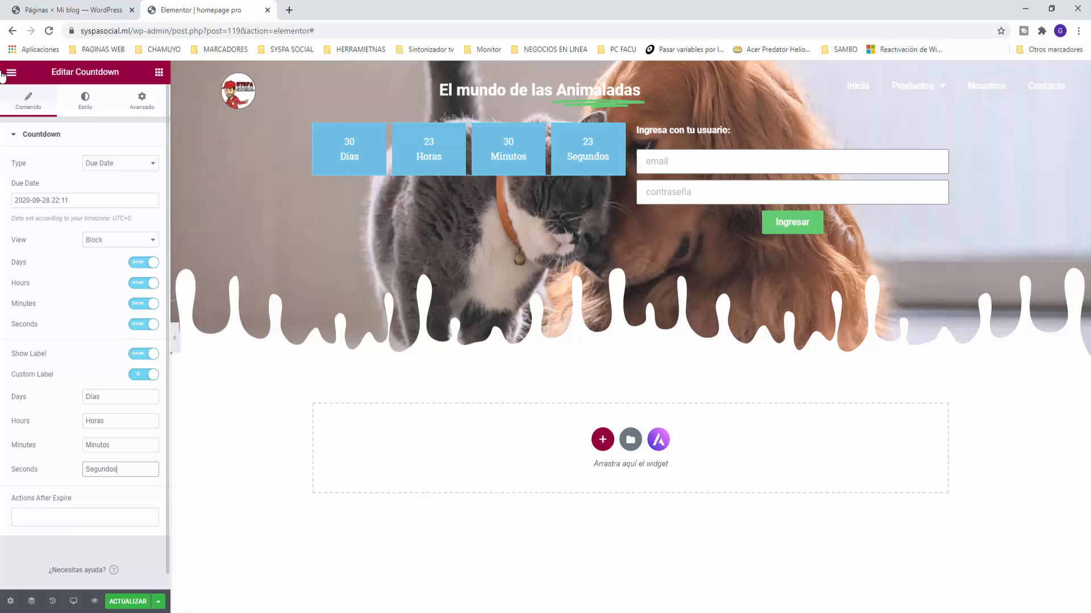
Step: Give the countdown boxes the global Énfasis green background and about 13 px spacing
{"action": "left_click", "coordinate": [81, 101]}
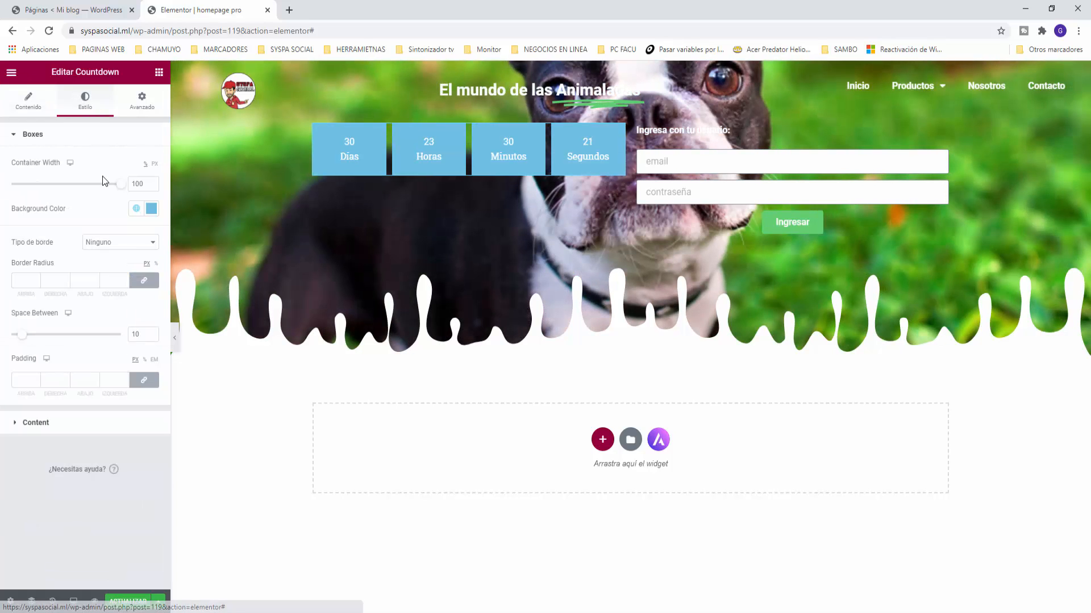
{"action": "left_click", "coordinate": [136, 209]}
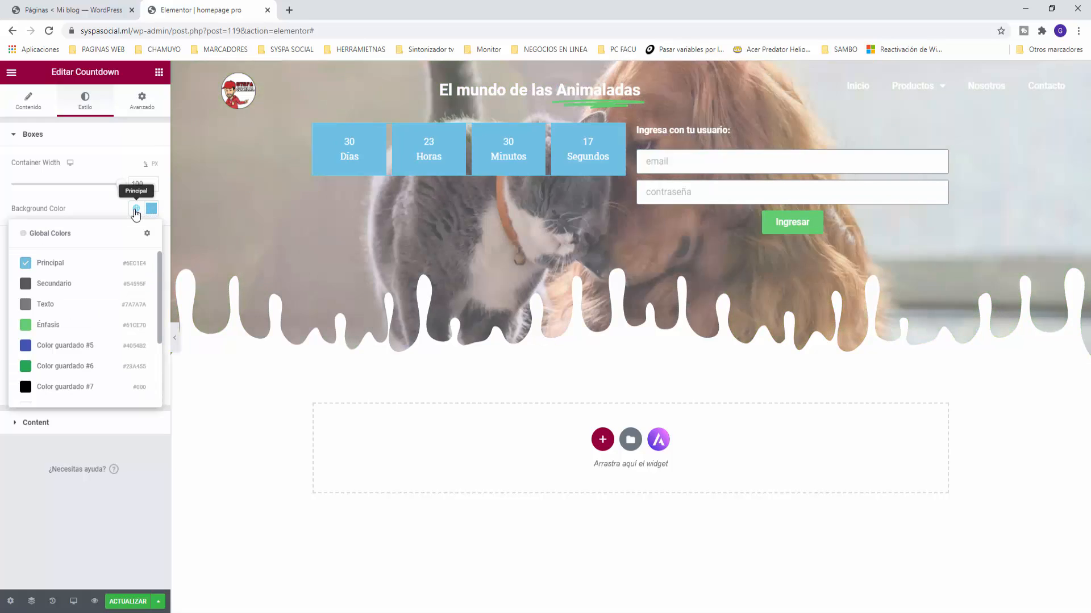
{"action": "left_click", "coordinate": [37, 325]}
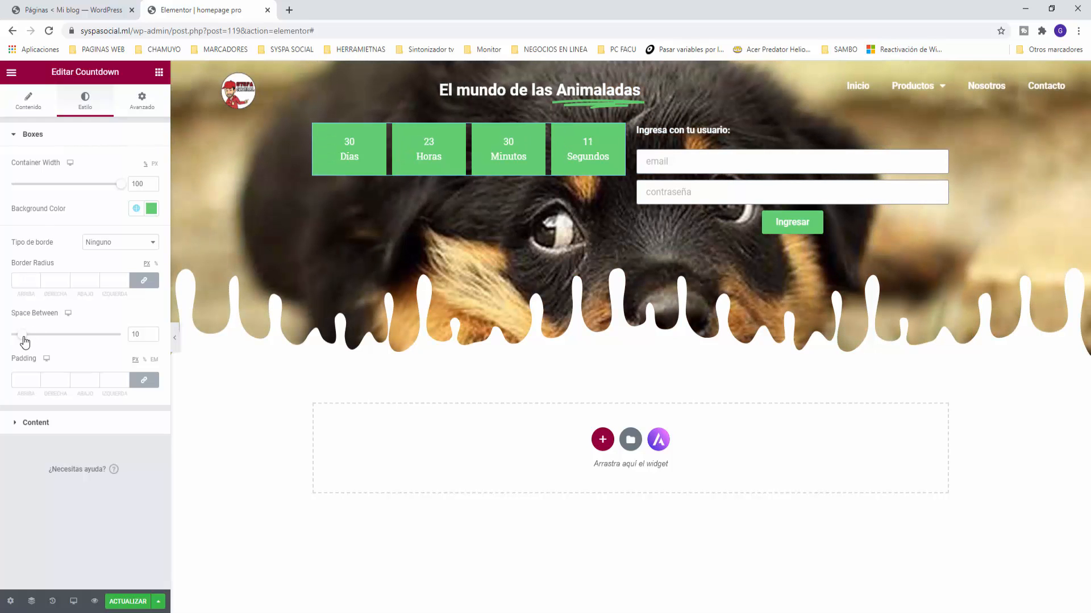
{"action": "mouse_move", "coordinate": [24, 337]}
{"action": "left_mouse_down"}
{"action": "mouse_move", "coordinate": [39, 337]}
{"action": "mouse_move", "coordinate": [28, 342]}
{"action": "left_mouse_up"}
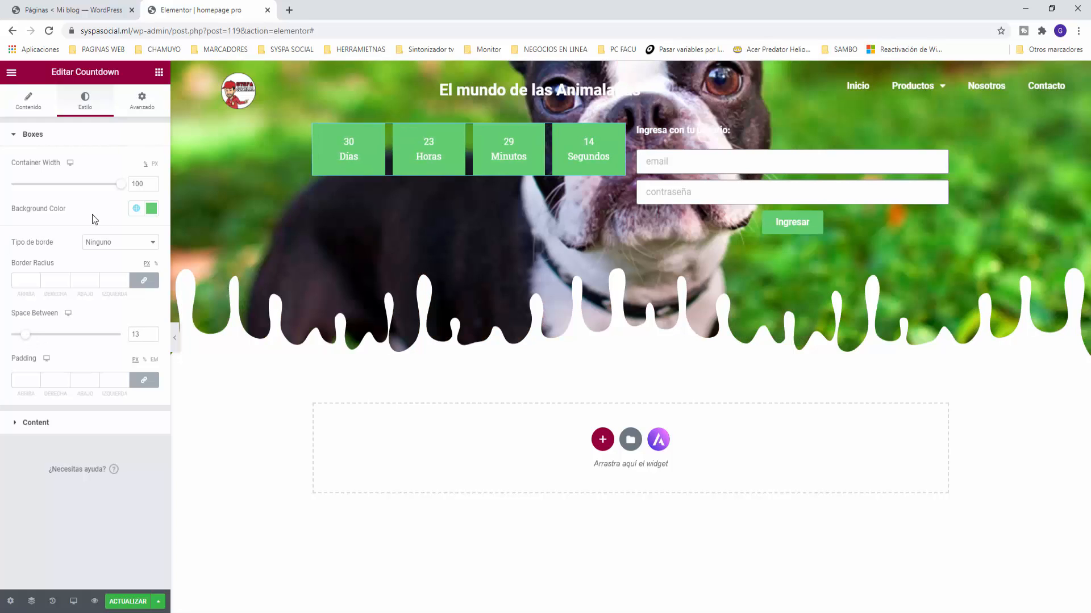
{"action": "left_click", "coordinate": [21, 426]}
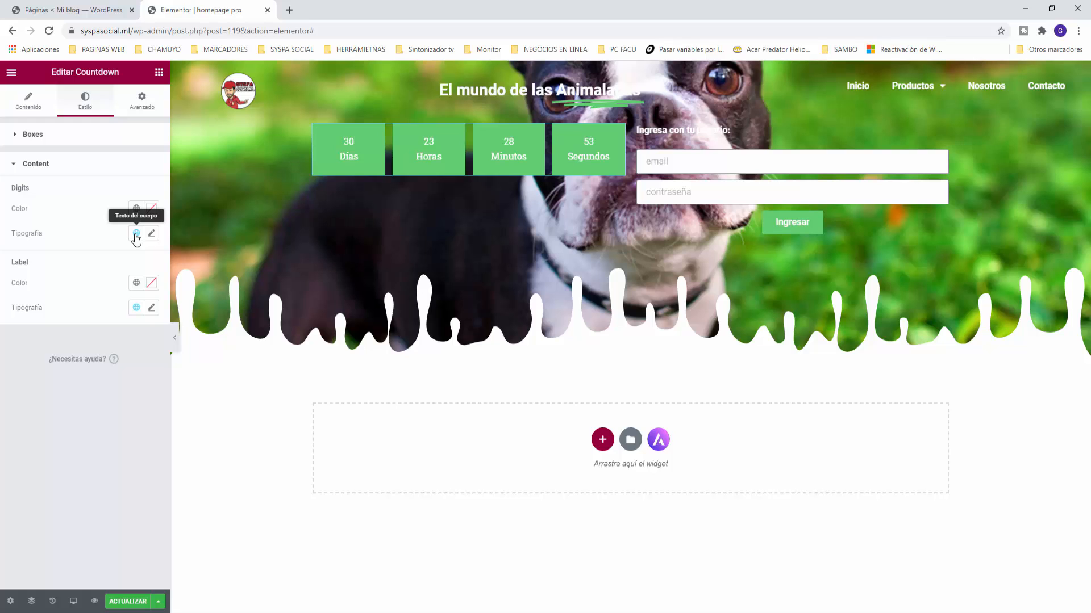
Step: Add a heading 'Participa de nuestro sorteo' above the countdown and change its HTML tag
{"action": "left_click", "coordinate": [159, 72]}
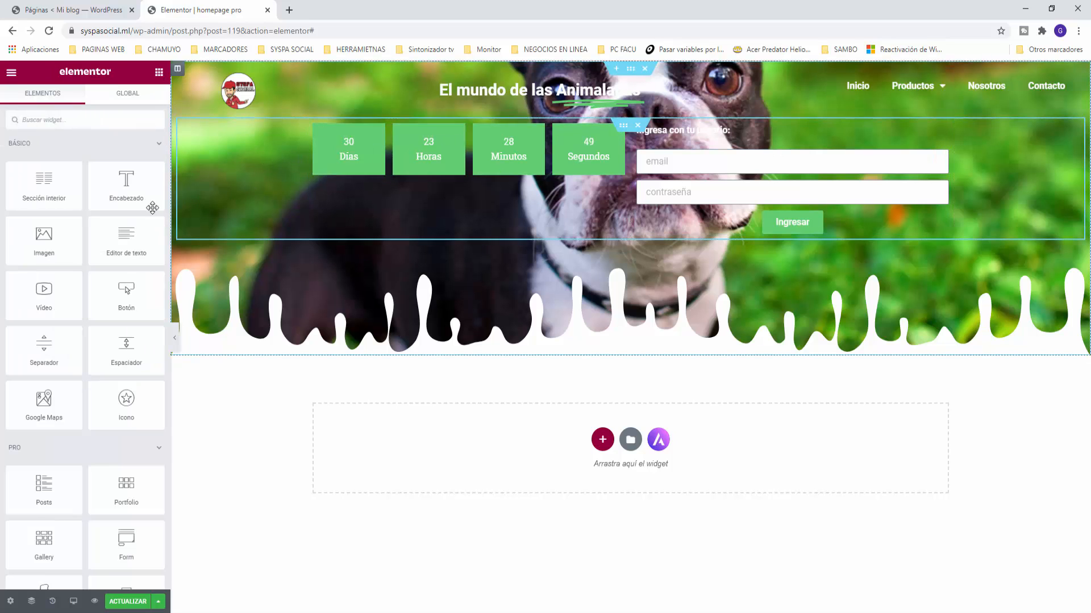
{"action": "left_click_drag", "start_coordinate": [127, 181], "coordinate": [478, 130]}
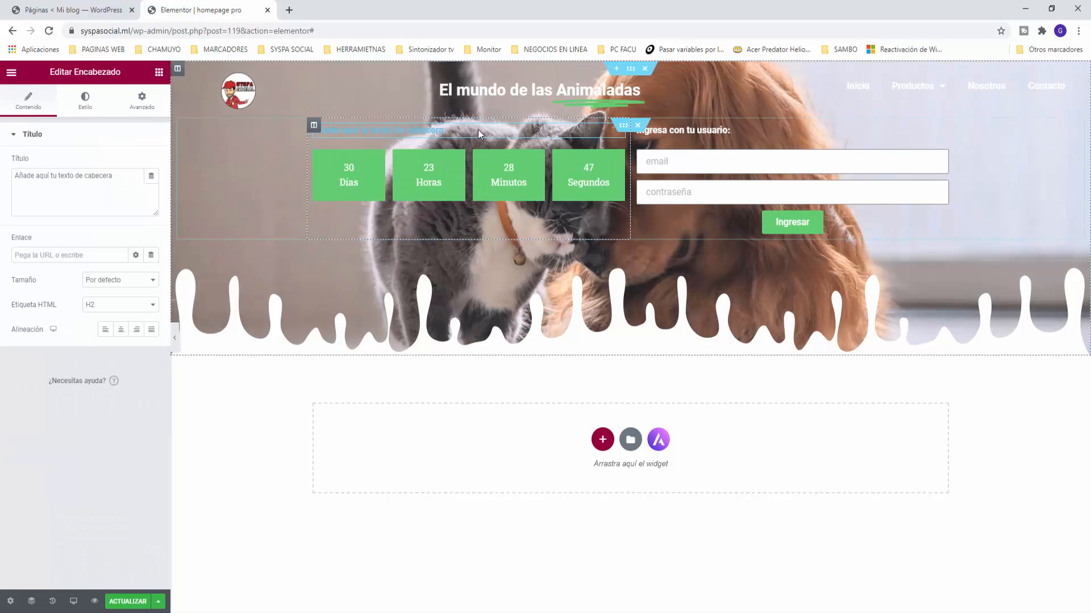
{"action": "left_click_drag", "start_coordinate": [113, 175], "coordinate": [3, 172]}
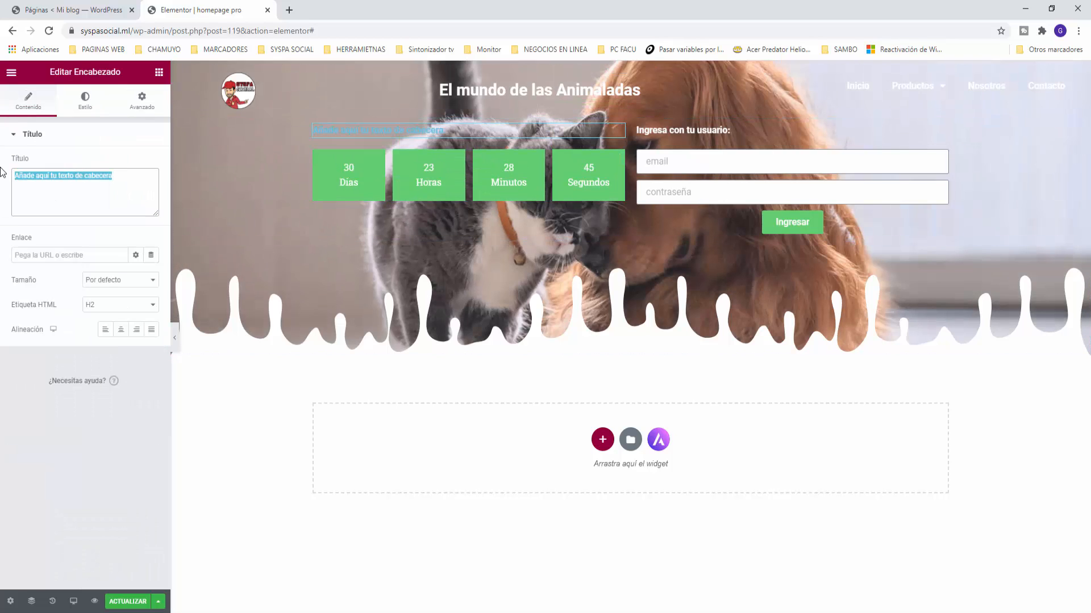
{"action": "type", "text": "Participa de n"}
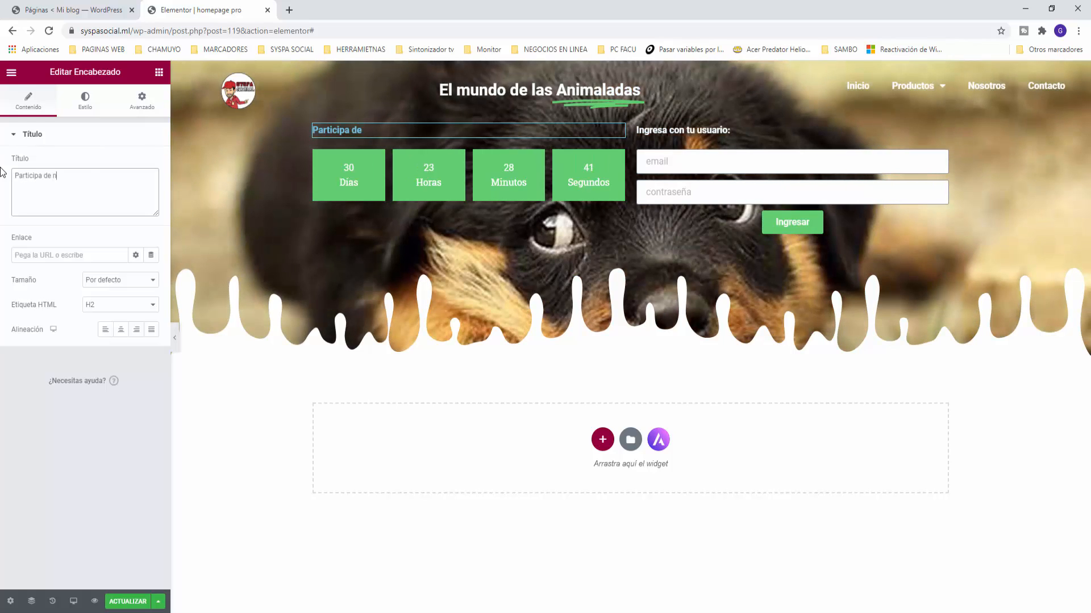
{"action": "type", "text": "uestro sorteo"}
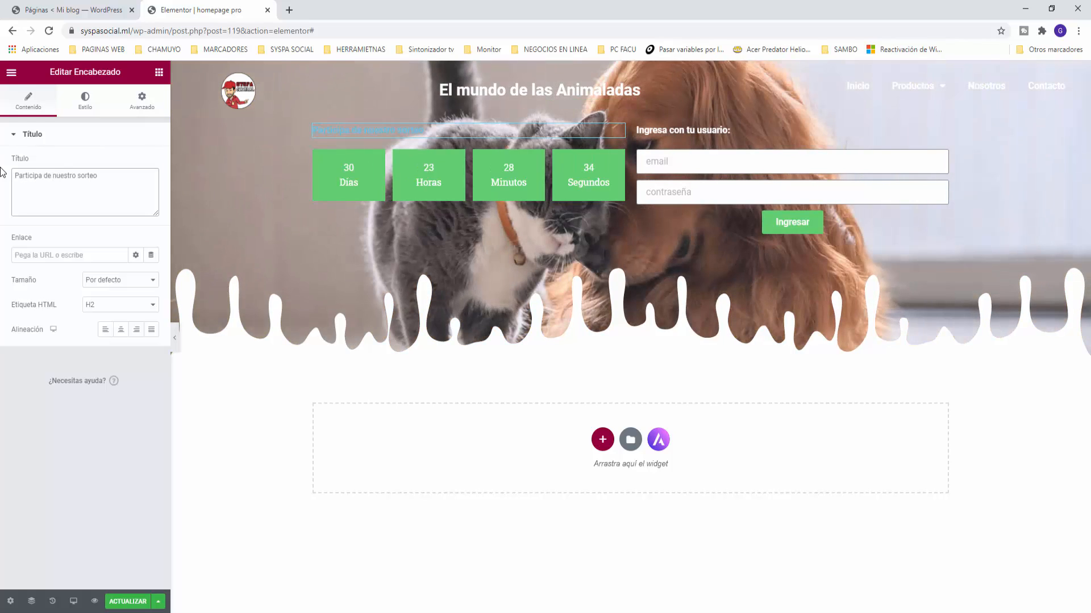
{"action": "left_click", "coordinate": [120, 304]}
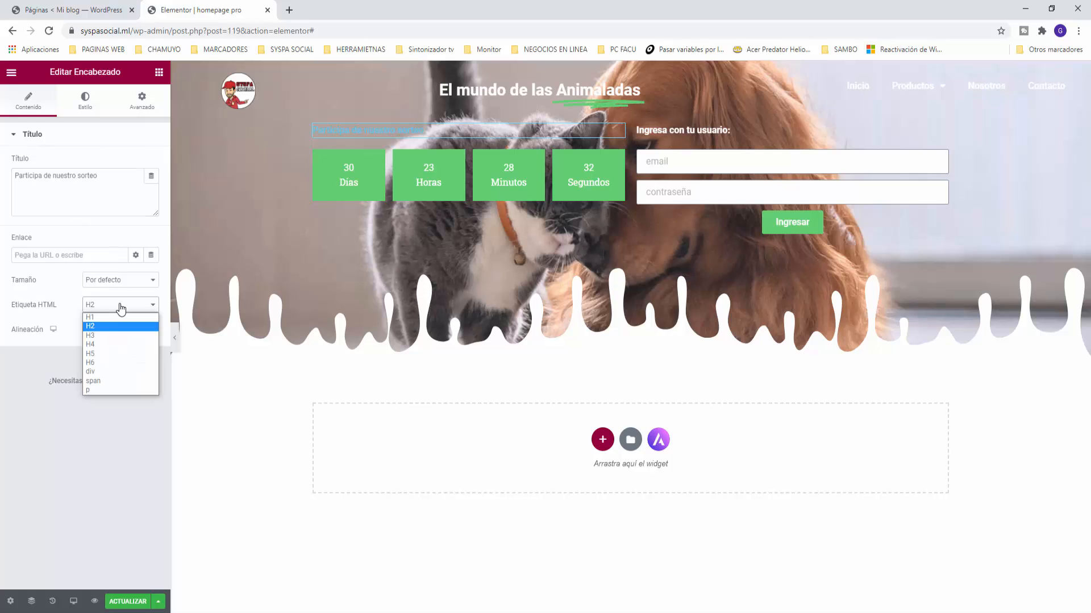
{"action": "left_click", "coordinate": [102, 372]}
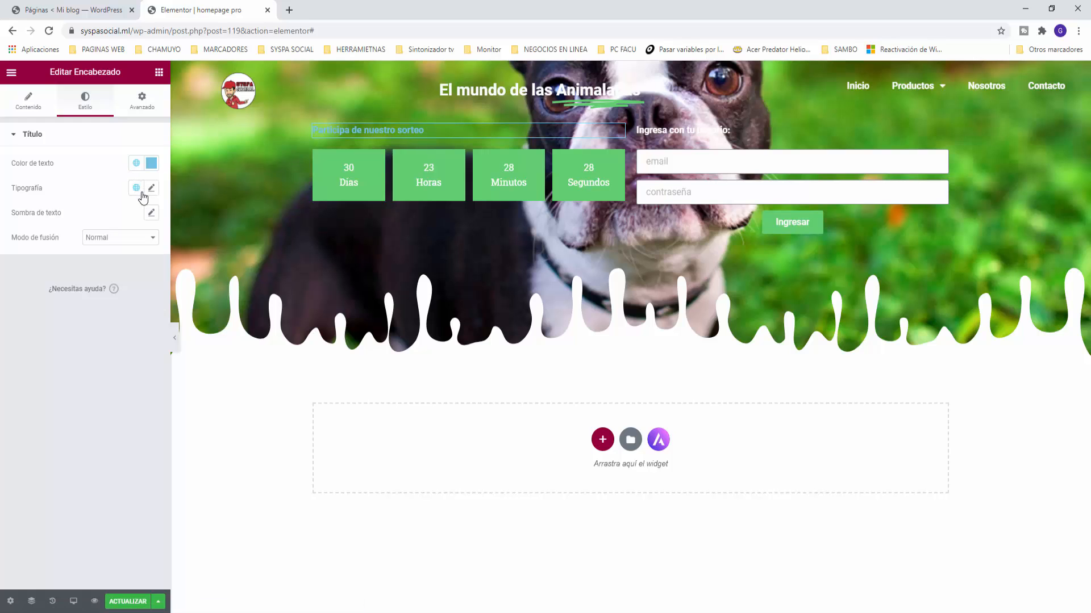
Step: Colour the countdown heading with the white global colour
{"action": "left_click", "coordinate": [137, 163]}
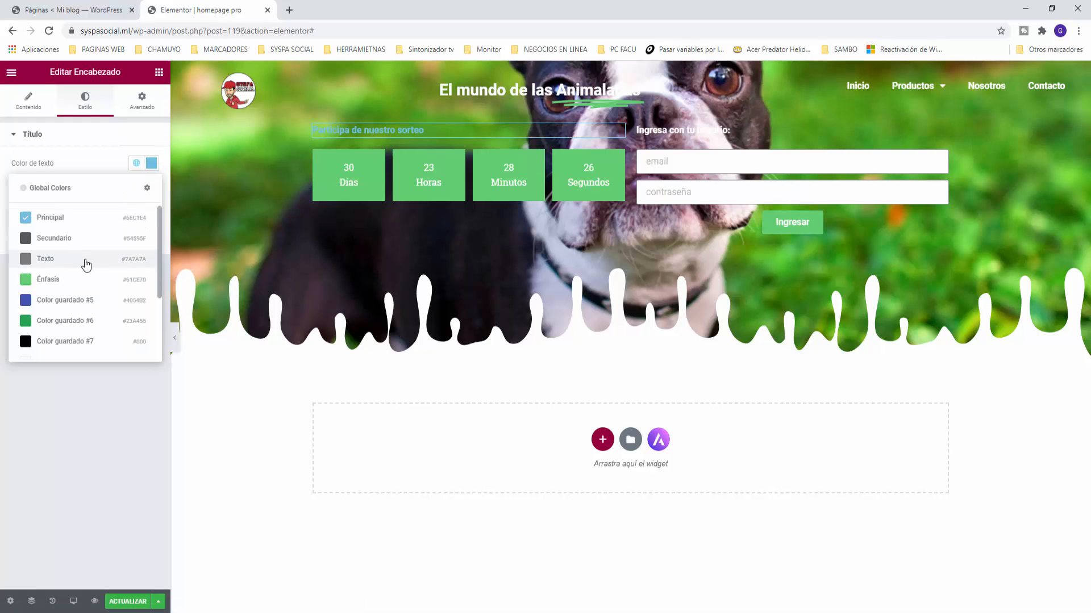
{"action": "scroll", "coordinate": [55, 290], "scroll_direction": "down", "scroll_amount": 3}
{"action": "left_click", "coordinate": [50, 270]}
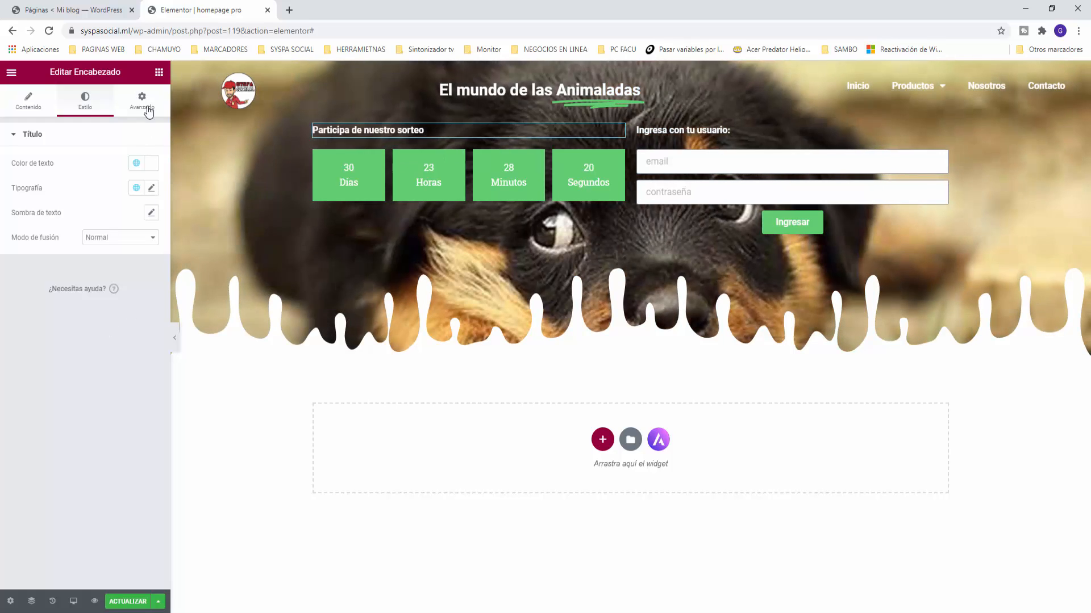
{"action": "left_click", "coordinate": [159, 73]}
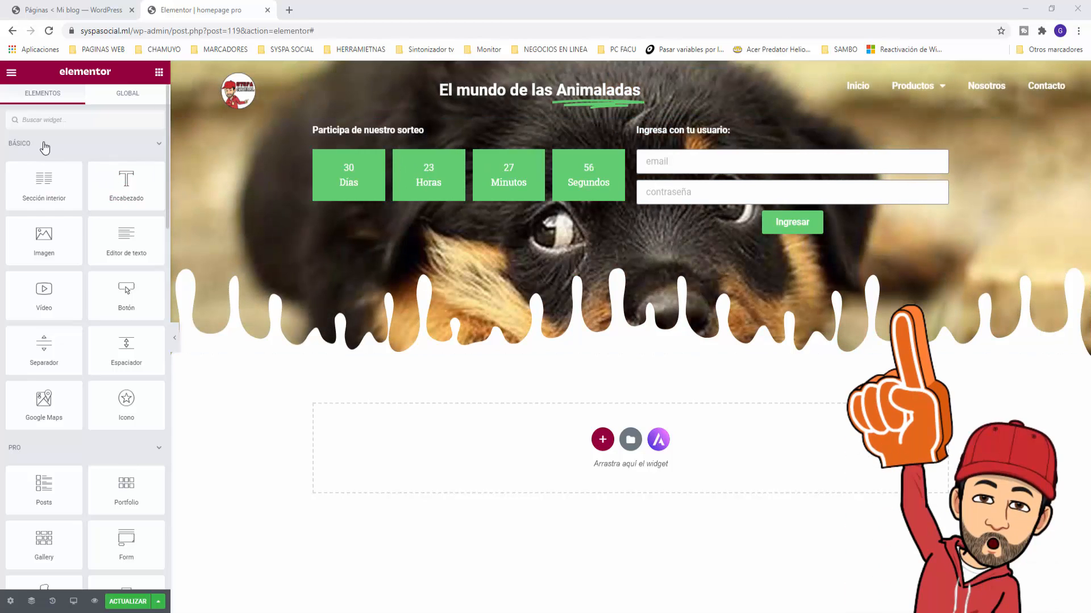
Step: Drop a Button under the countdown, centre it and relabel it 'Sorteo'
{"action": "left_click_drag", "start_coordinate": [154, 297], "coordinate": [465, 201]}
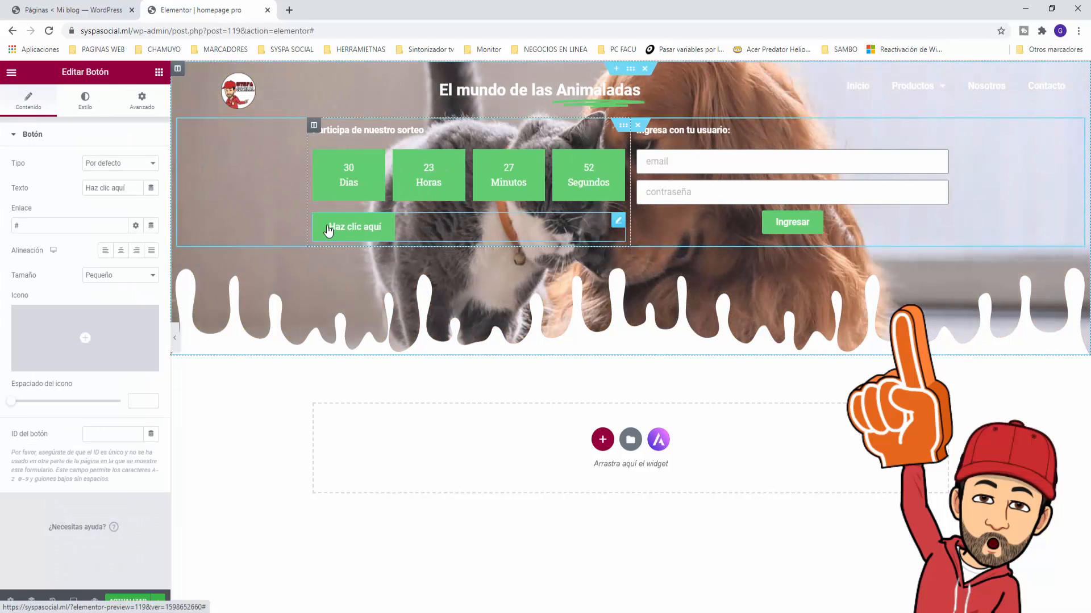
{"action": "left_click", "coordinate": [119, 253]}
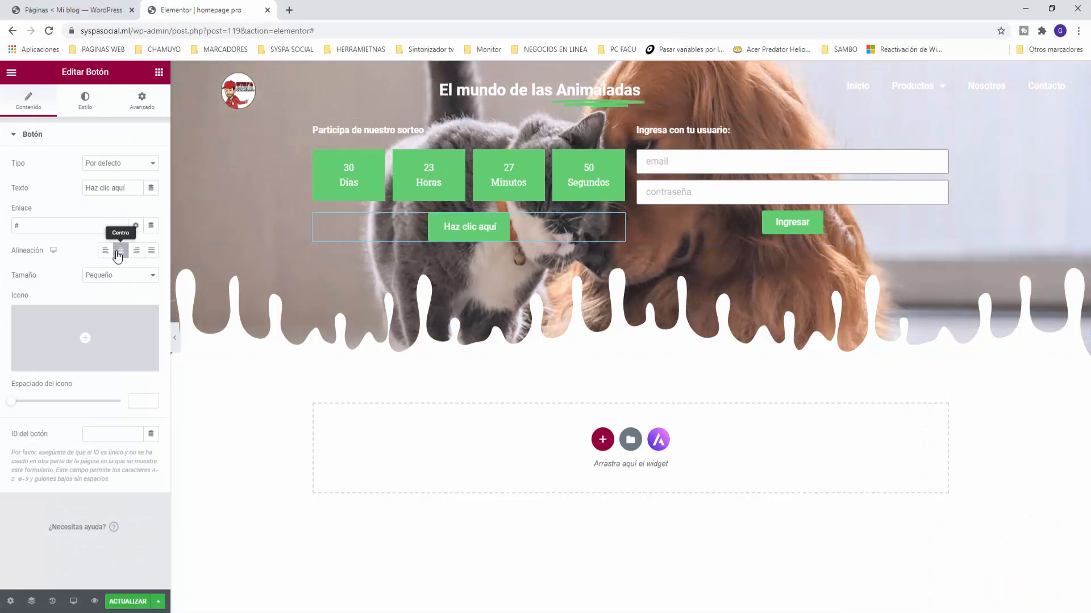
{"action": "left_click_drag", "start_coordinate": [126, 188], "coordinate": [40, 178]}
{"action": "type", "text": "So"}
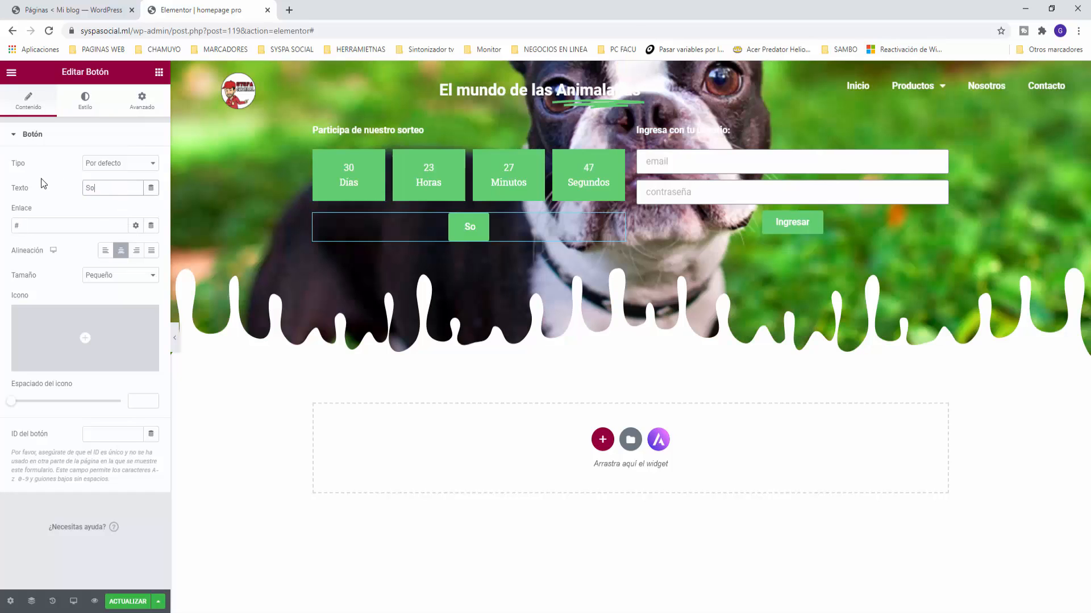
{"action": "type", "text": "rteo"}
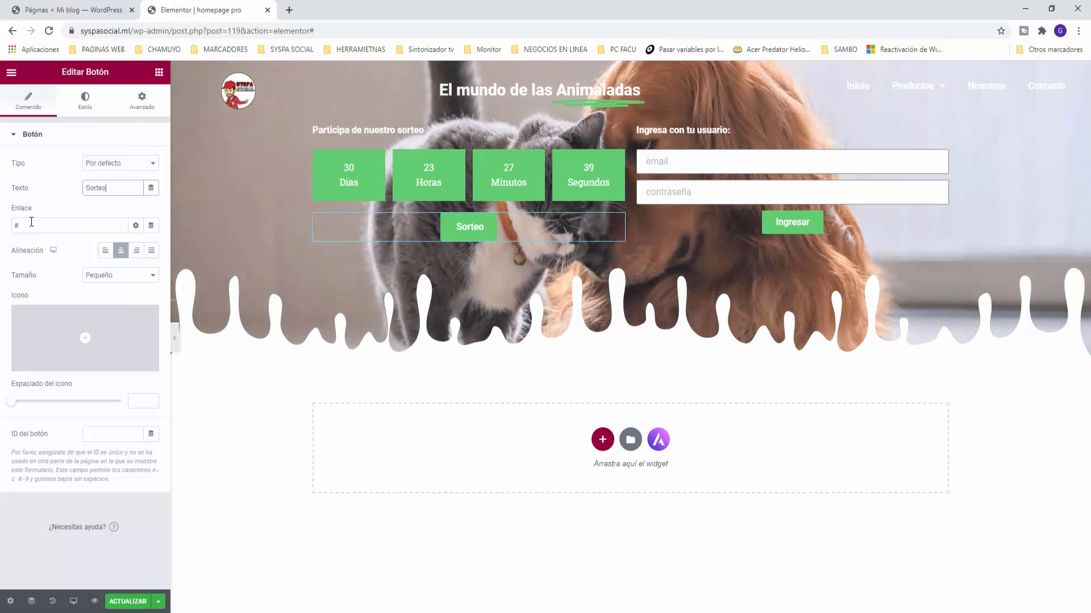
{"action": "left_click", "coordinate": [31, 222]}
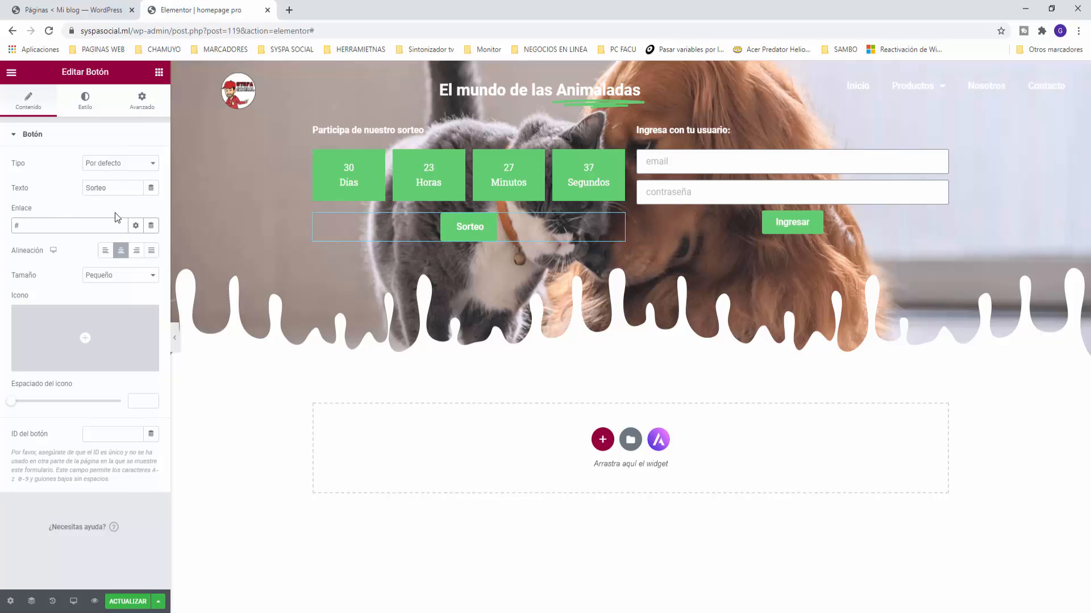
{"action": "mouse_move", "coordinate": [87, 340]}
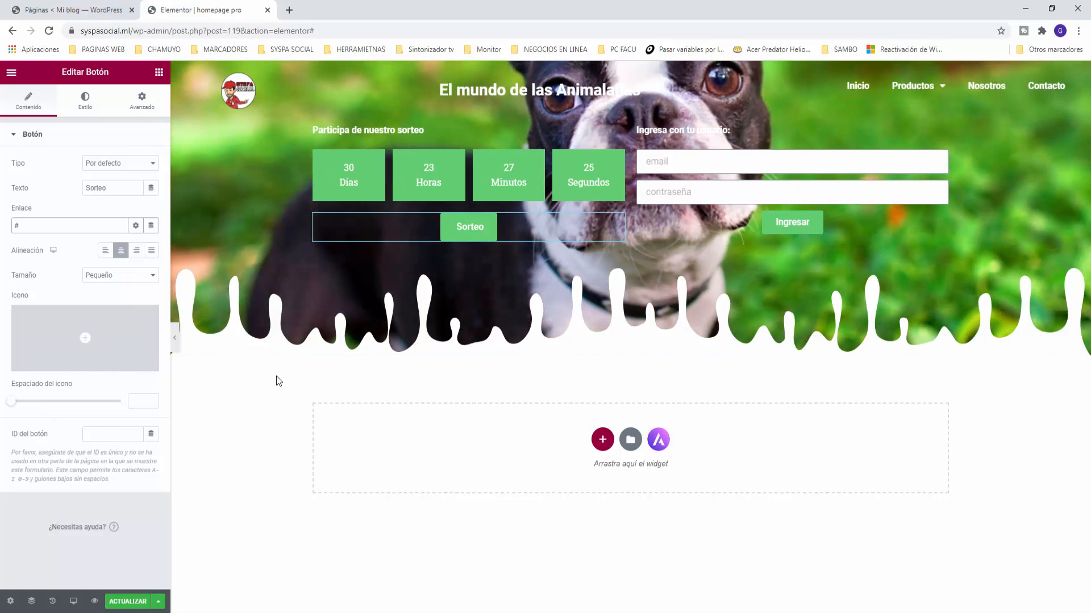
{"action": "left_click", "coordinate": [159, 72]}
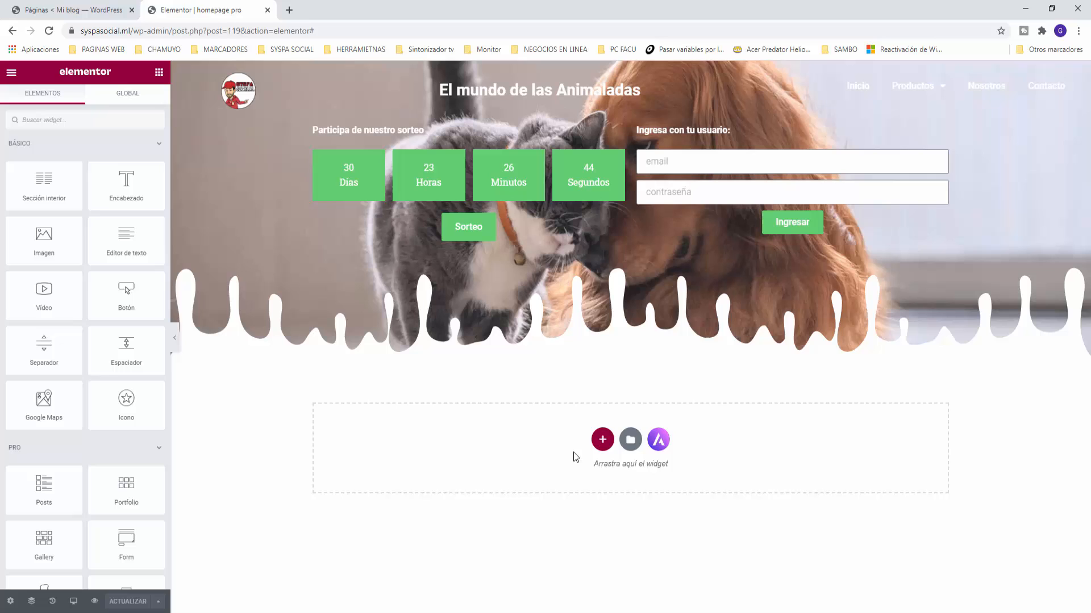
Step: Add a single-column section below the hero with a centred 'Servicios' heading
{"action": "left_click", "coordinate": [602, 439]}
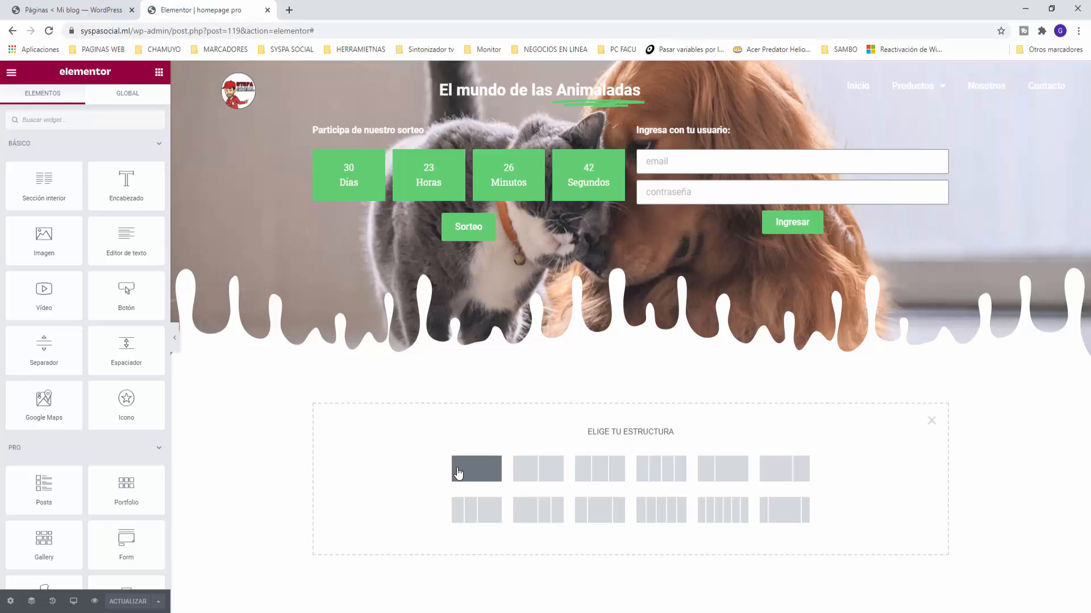
{"action": "left_click", "coordinate": [474, 470]}
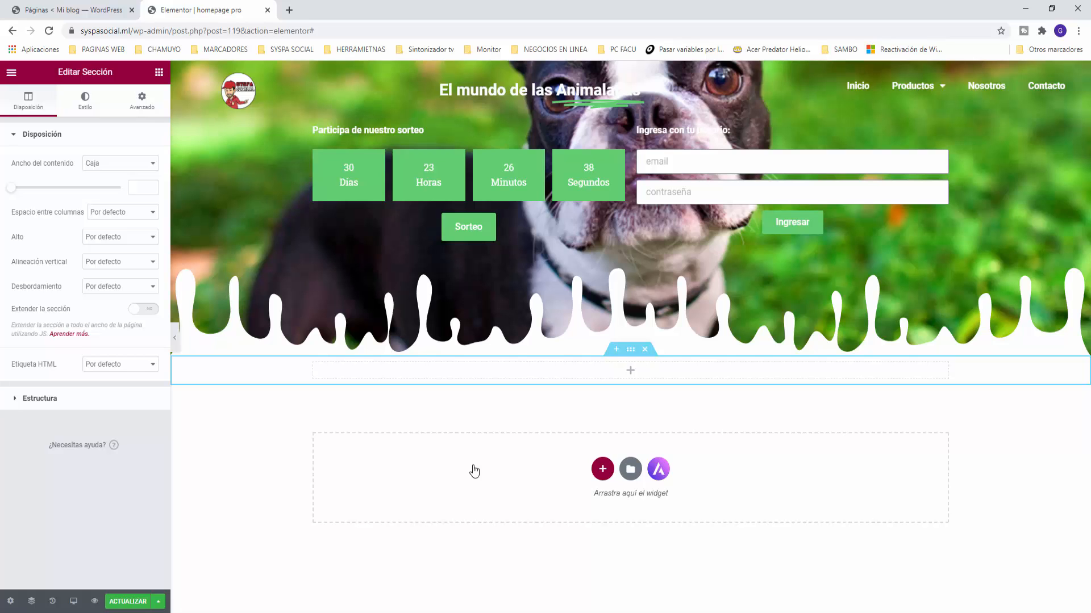
{"action": "left_click", "coordinate": [158, 73]}
{"action": "left_click_drag", "start_coordinate": [126, 182], "coordinate": [625, 375]}
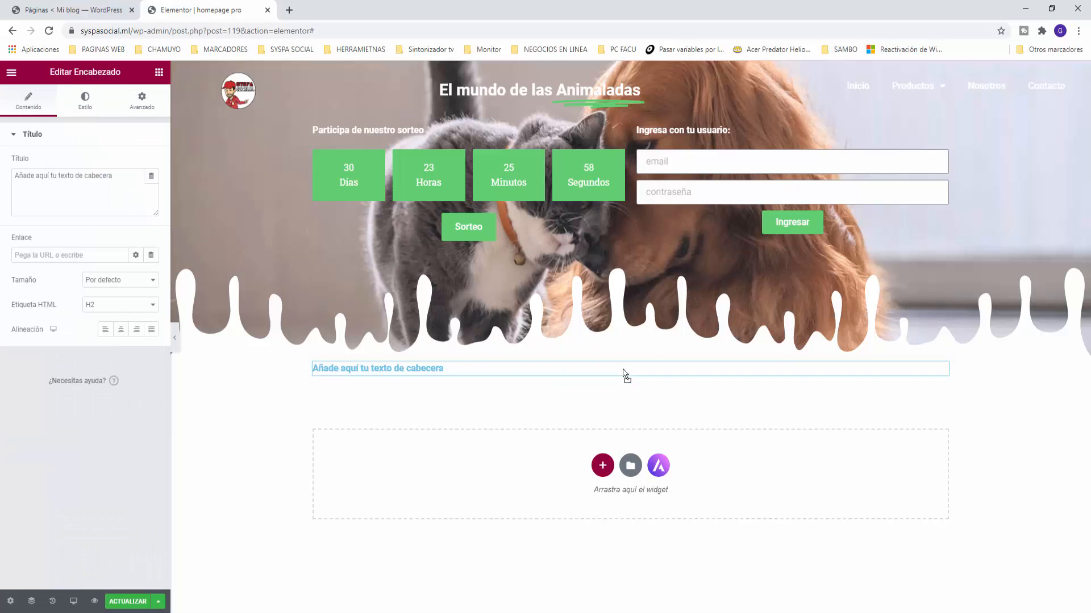
{"action": "left_click", "coordinate": [630, 350]}
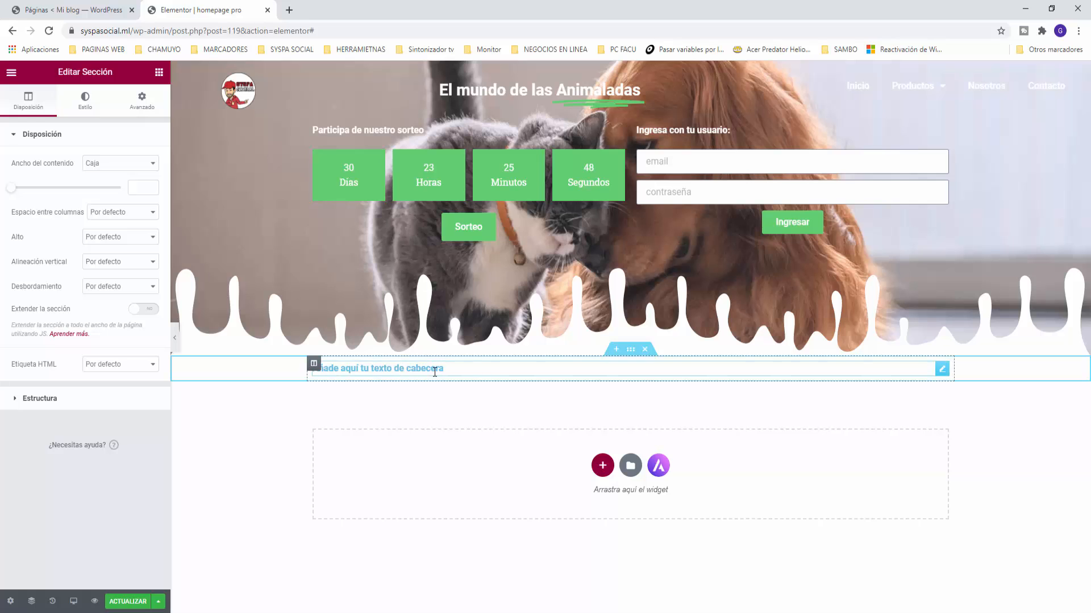
{"action": "left_click", "coordinate": [941, 369]}
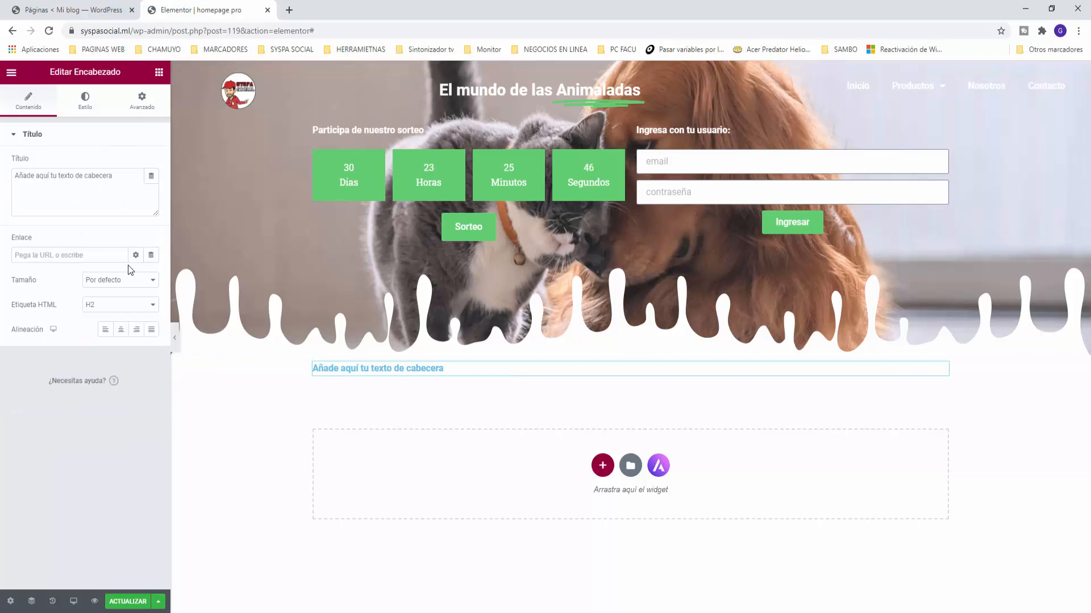
{"action": "left_click", "coordinate": [120, 329]}
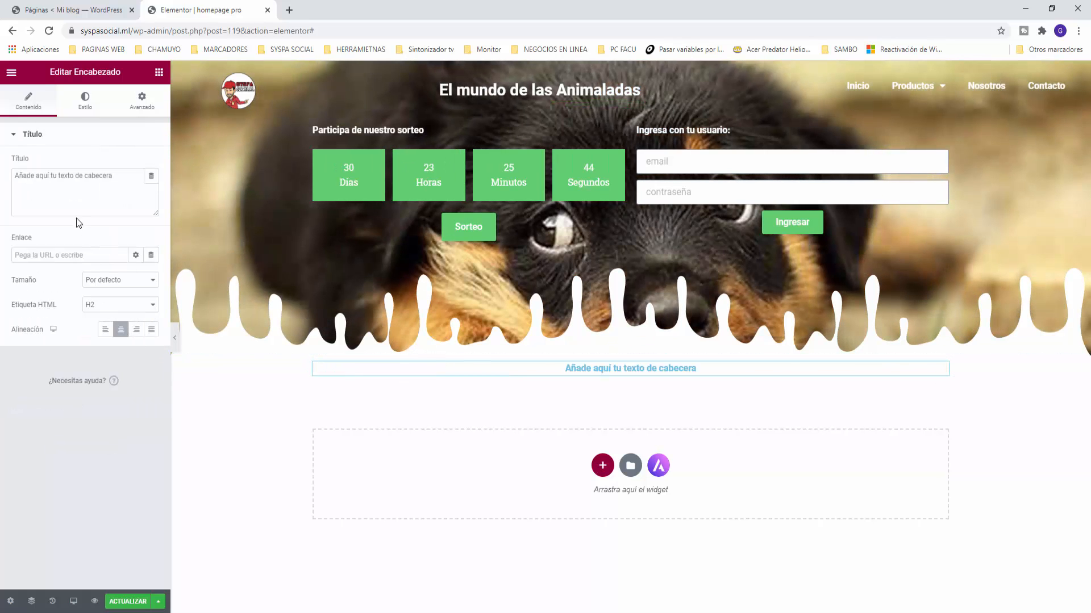
{"action": "left_click_drag", "start_coordinate": [113, 177], "coordinate": [2, 160]}
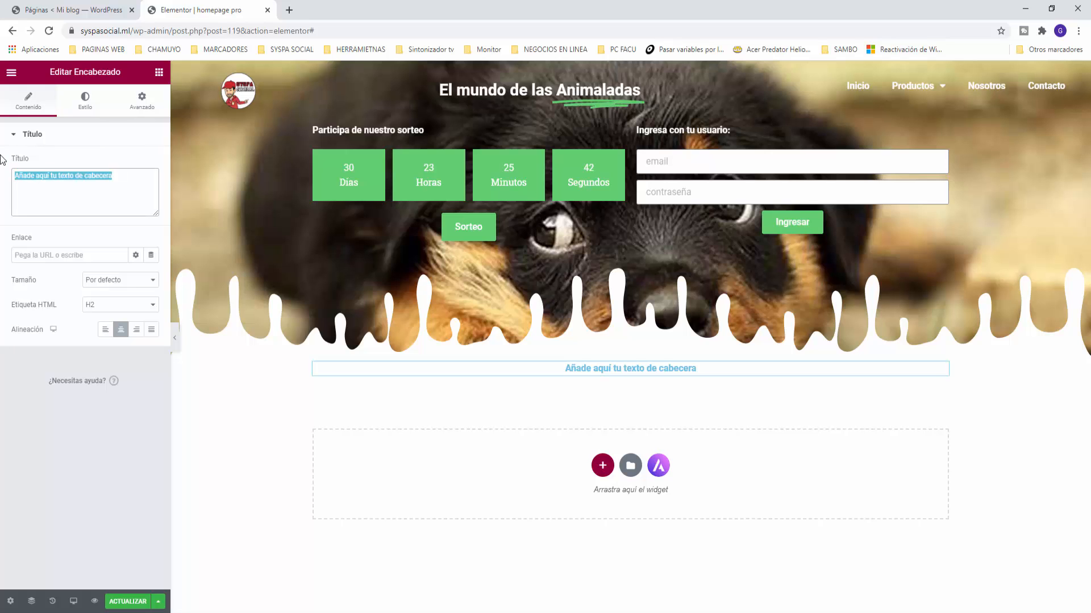
{"action": "type", "text": "Servicios"}
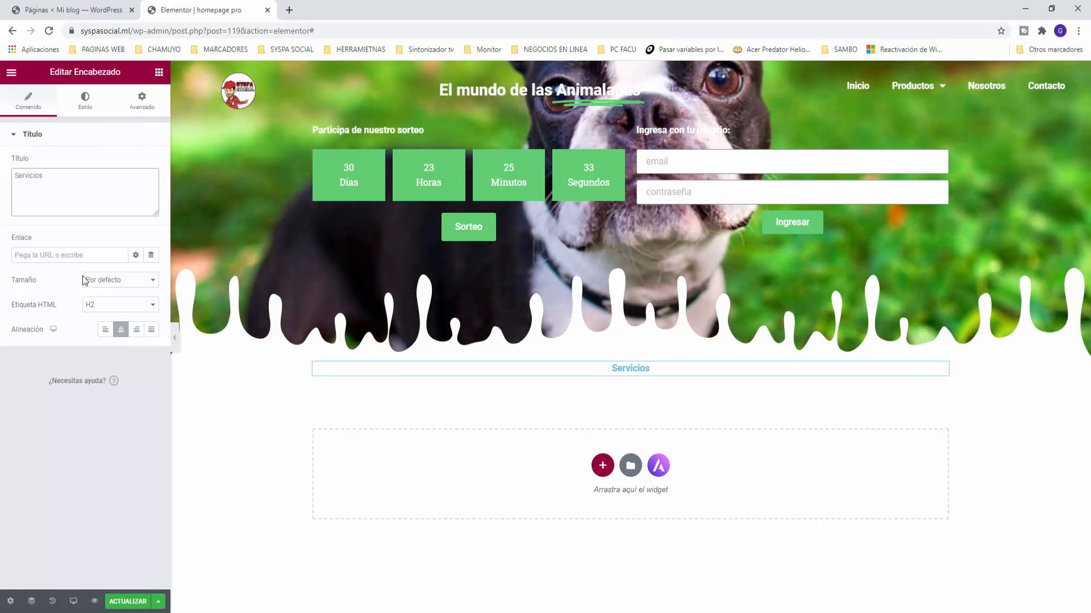
Step: Colour the Servicios heading with the global Texto grey and enlarge it to about 26 px
{"action": "left_click", "coordinate": [86, 111]}
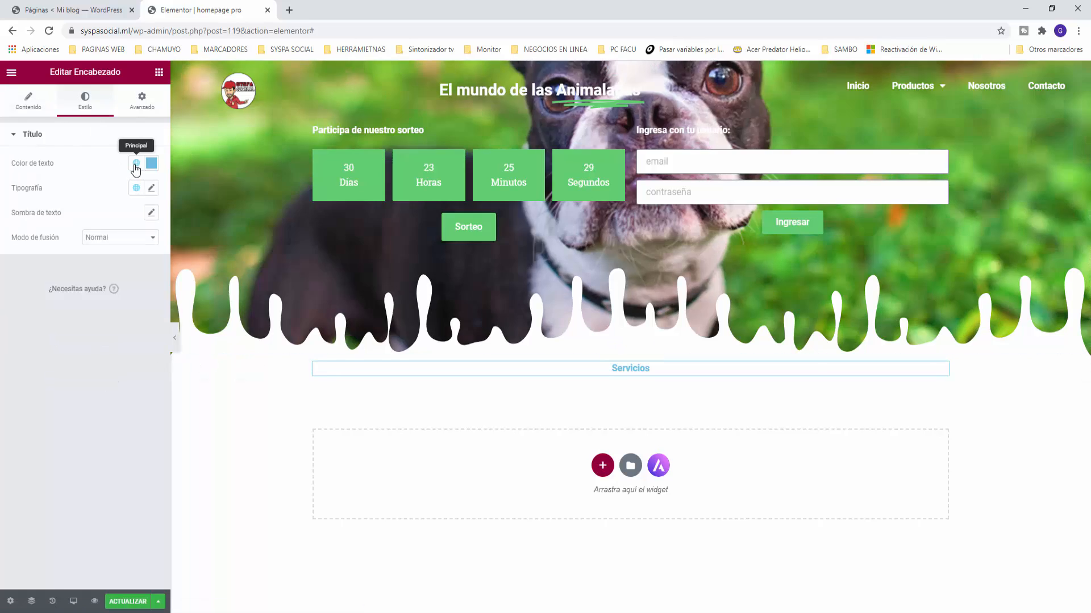
{"action": "left_click", "coordinate": [136, 165]}
{"action": "left_click", "coordinate": [31, 257]}
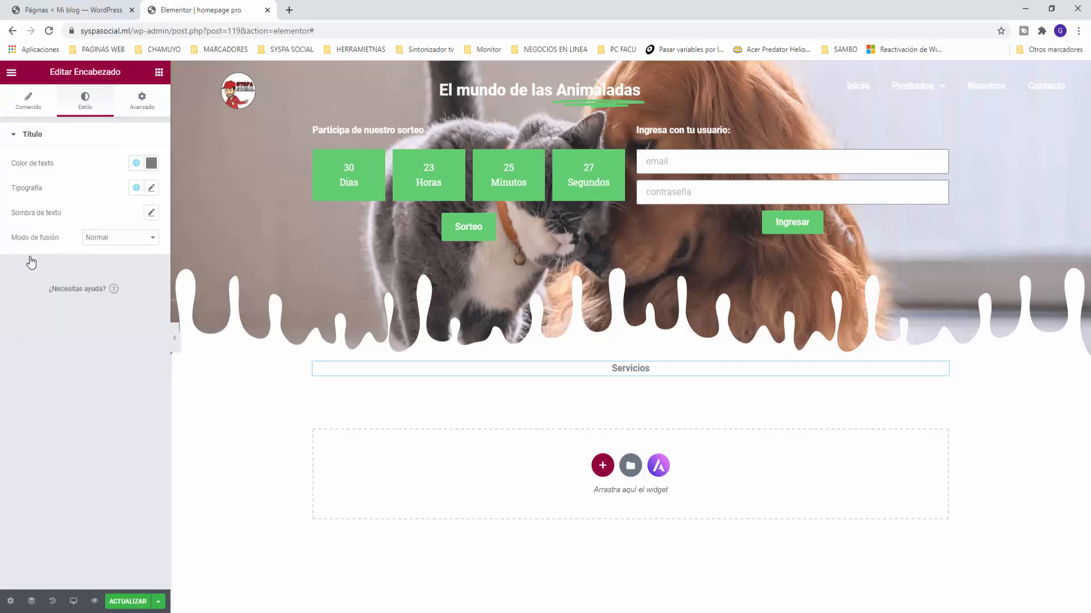
{"action": "left_click", "coordinate": [151, 189]}
{"action": "left_click_drag", "start_coordinate": [22, 290], "coordinate": [33, 293]}
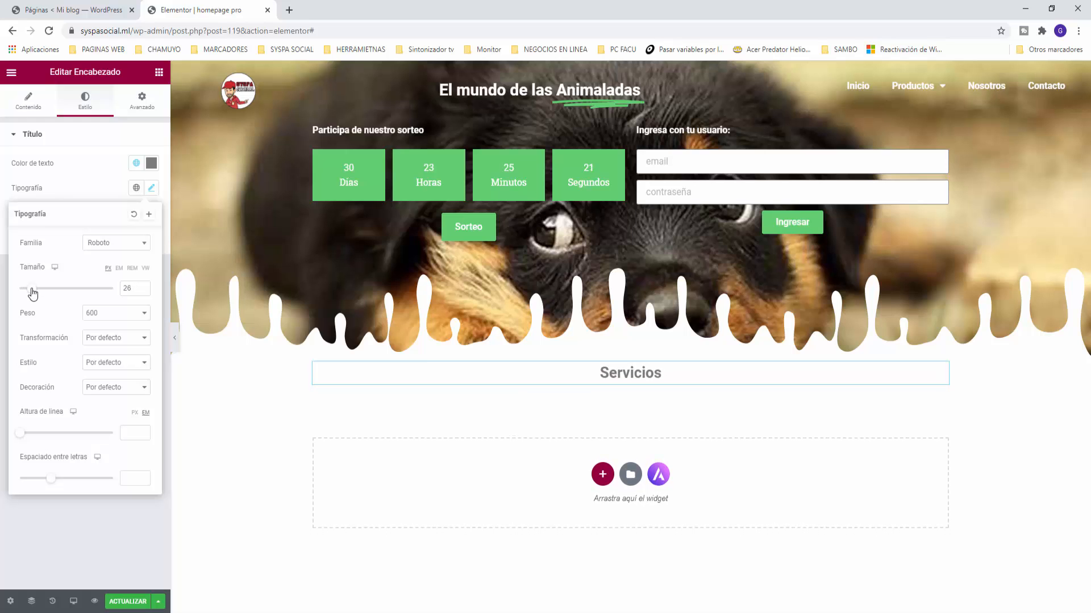
{"action": "left_click", "coordinate": [159, 72]}
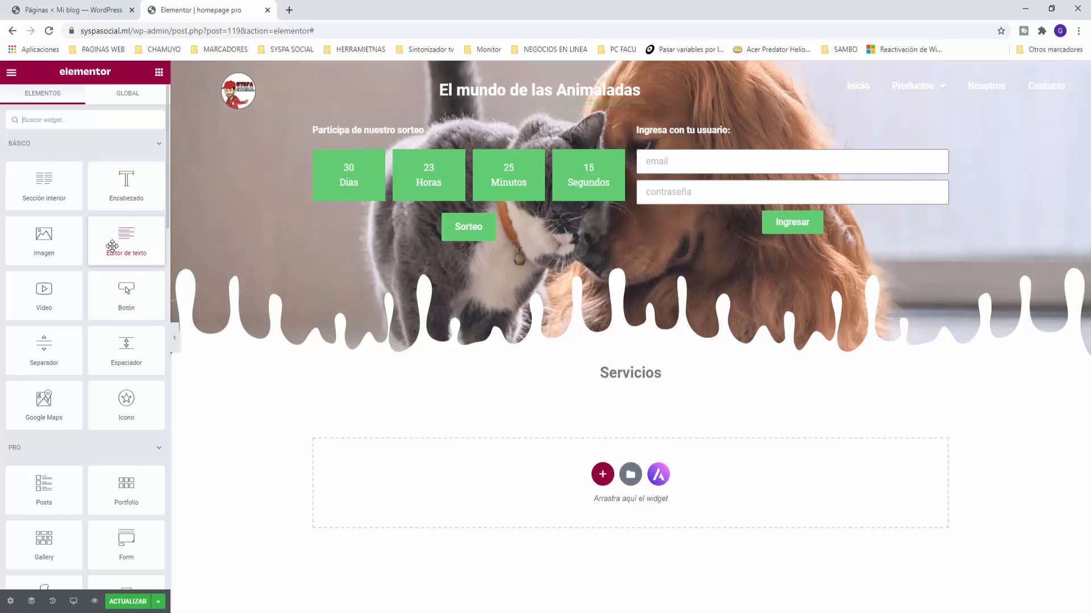
Step: Add a text block under Servicios reading 'Siempre es grato brindarles los mejores servicios para que nuestro amigos sean felices!', centered
{"action": "left_click_drag", "start_coordinate": [112, 246], "coordinate": [613, 390]}
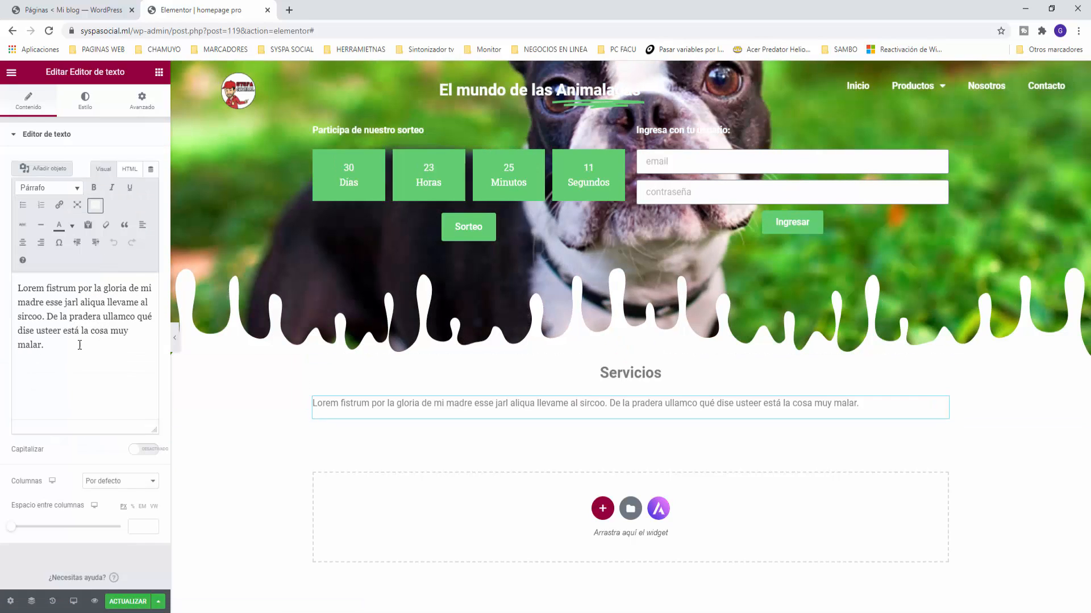
{"action": "triple_click", "coordinate": [79, 345]}
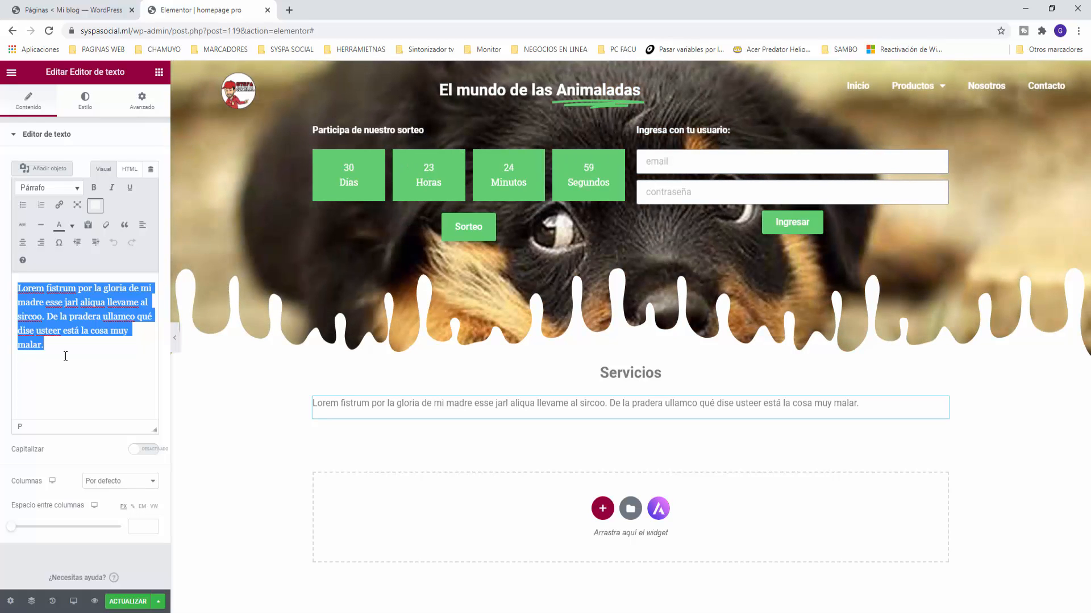
{"action": "type", "text": "Siempre"}
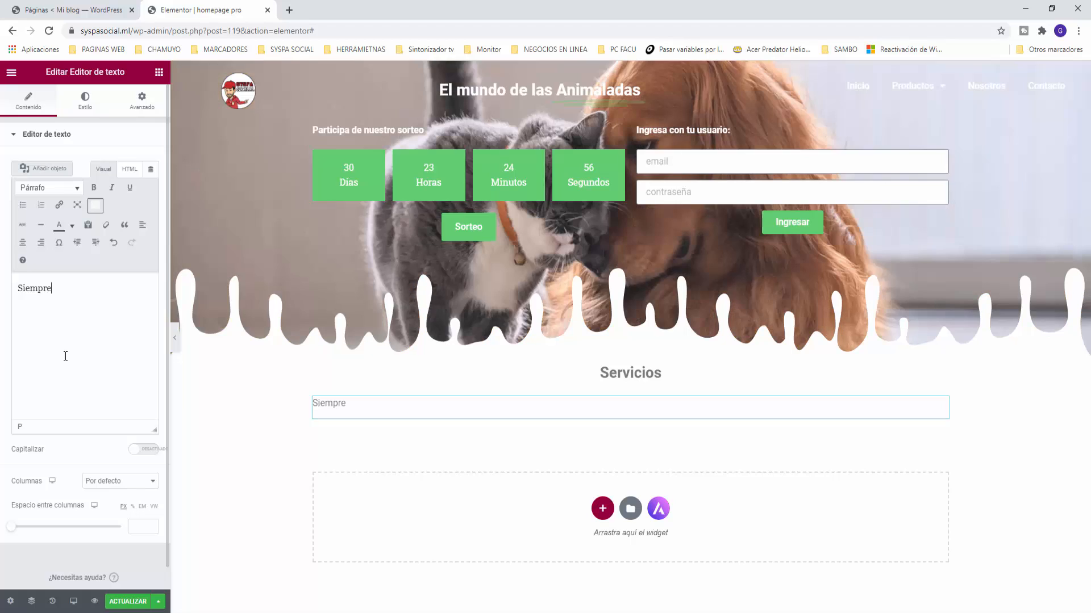
{"action": "type", "text": " es grato"}
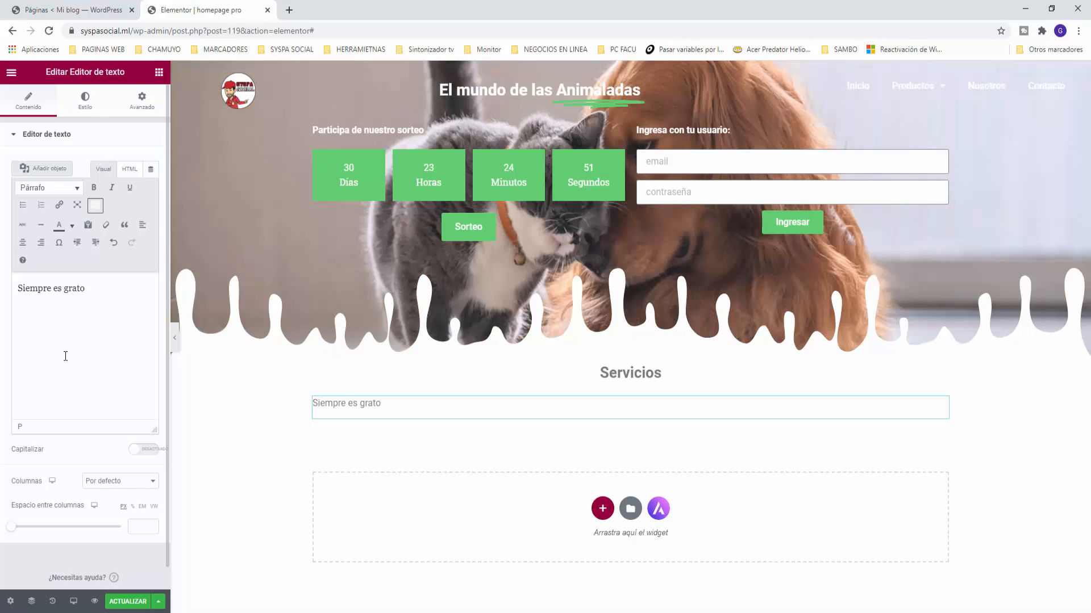
{"action": "type", "text": " brindarles lo"}
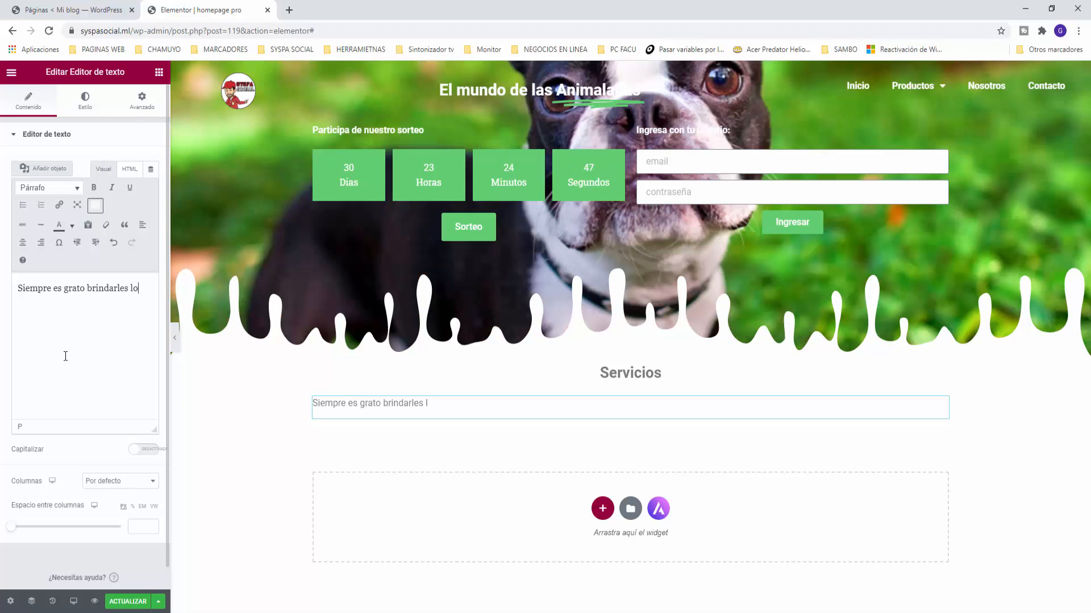
{"action": "type", "text": "s mejores servicios"}
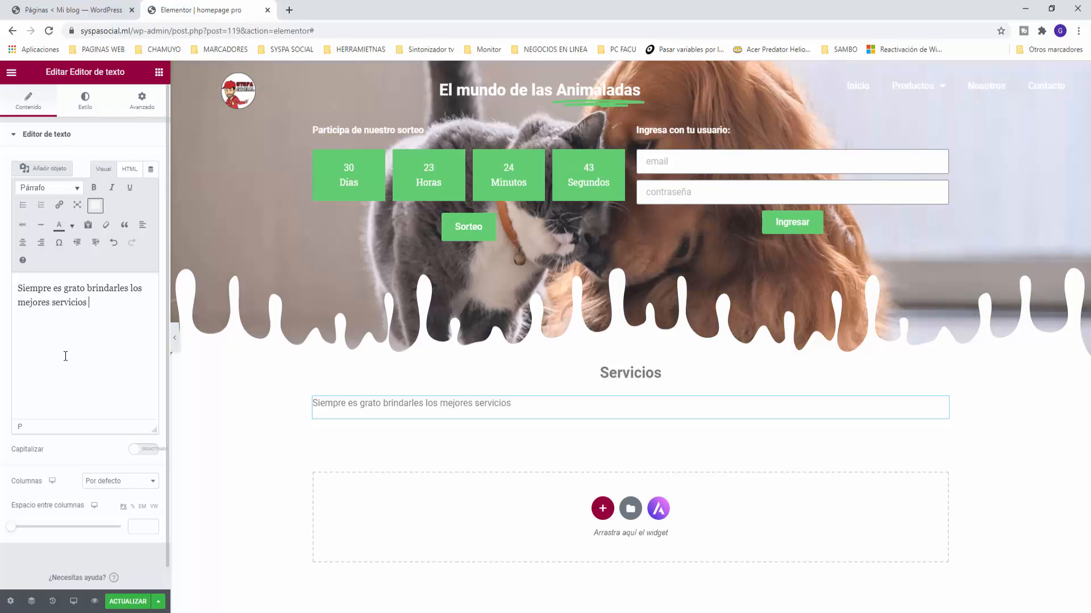
{"action": "type", "text": " para que nuestro amigos"}
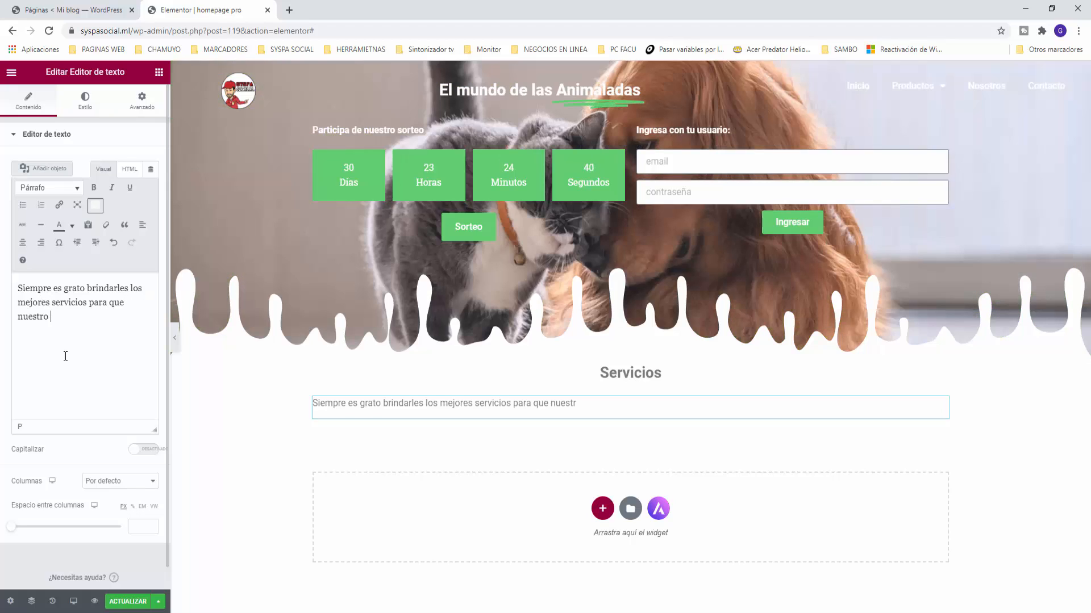
{"action": "type", "text": " sean felices!"}
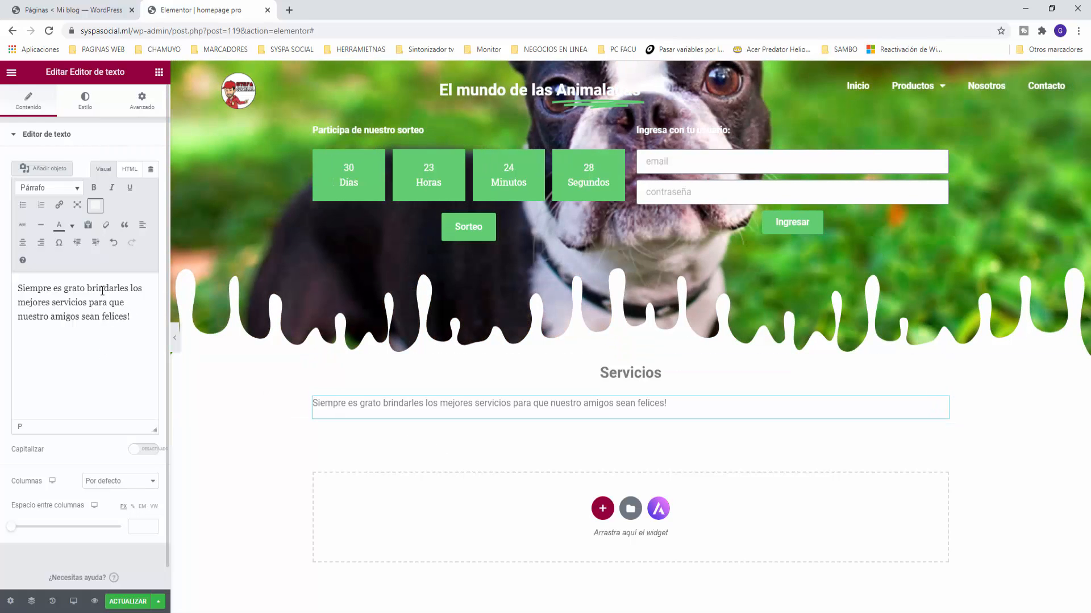
{"action": "left_click", "coordinate": [23, 243]}
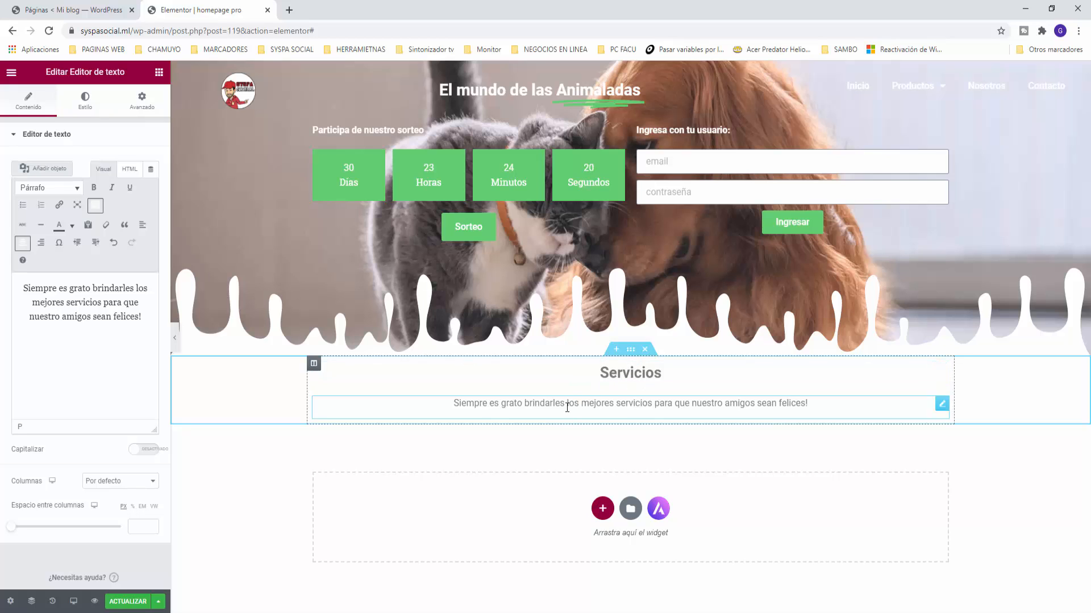
{"action": "left_click", "coordinate": [159, 71]}
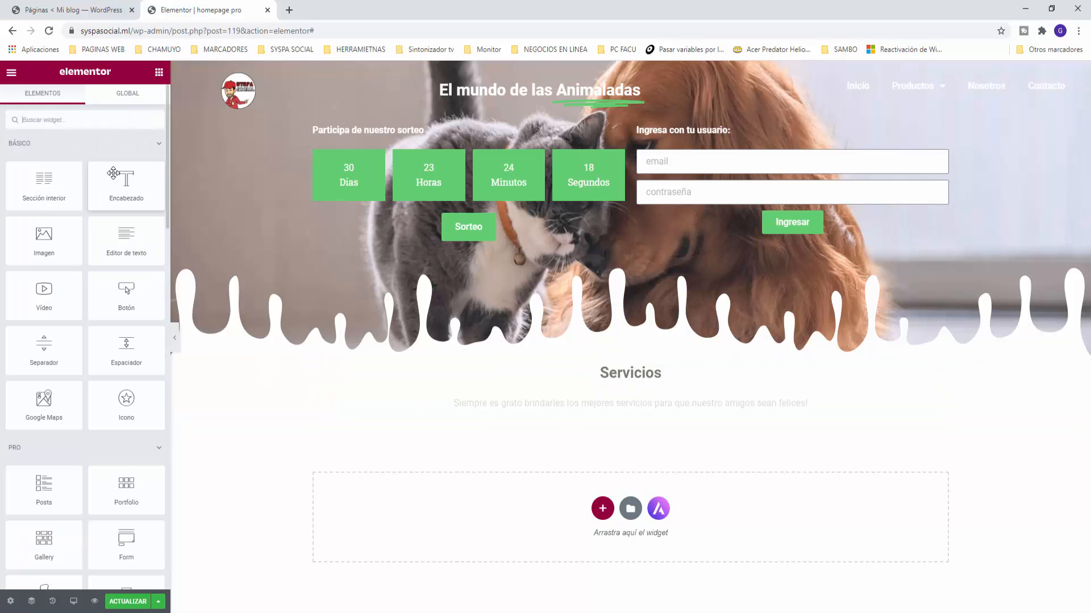
Step: Add an inner section below the Servicios text and put a Price Table in its left column
{"action": "left_click_drag", "start_coordinate": [47, 185], "coordinate": [668, 413]}
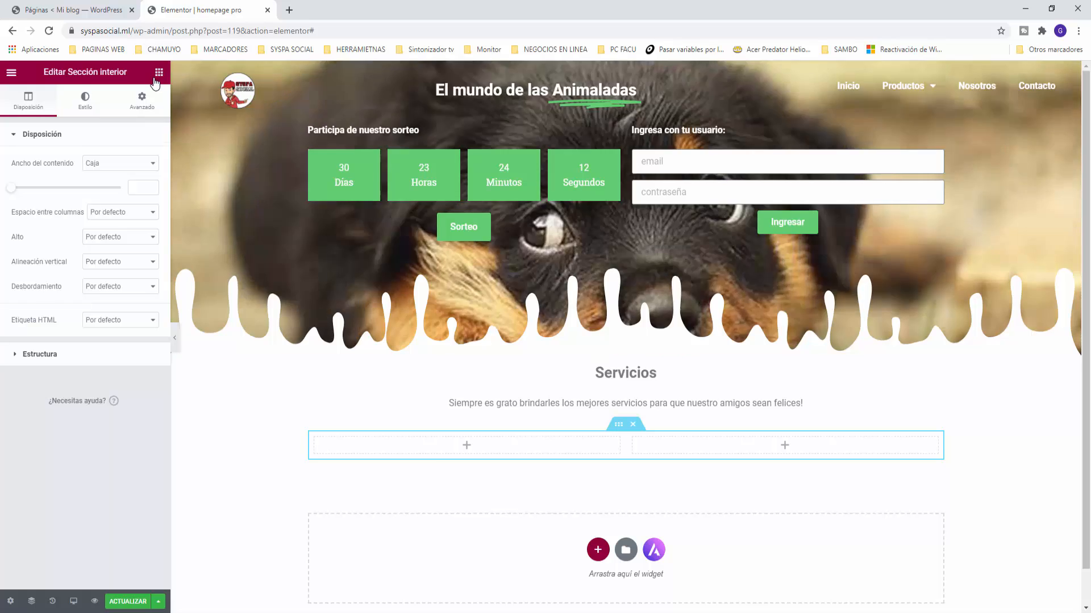
{"action": "left_click", "coordinate": [159, 74]}
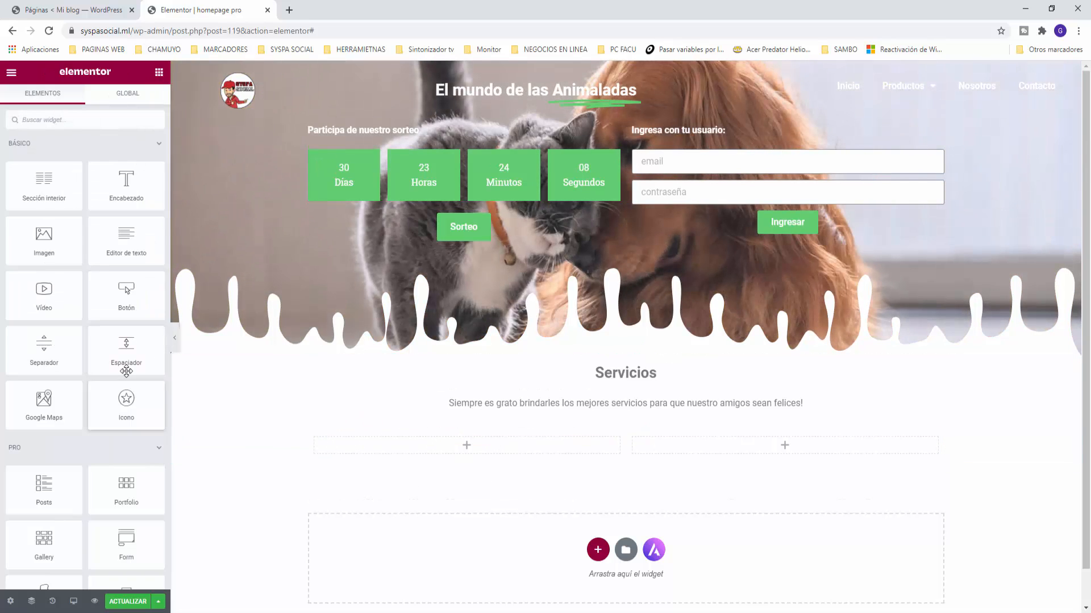
{"action": "scroll", "coordinate": [128, 375], "scroll_direction": "down", "scroll_amount": 1}
{"action": "scroll", "coordinate": [126, 371], "scroll_direction": "down", "scroll_amount": 1}
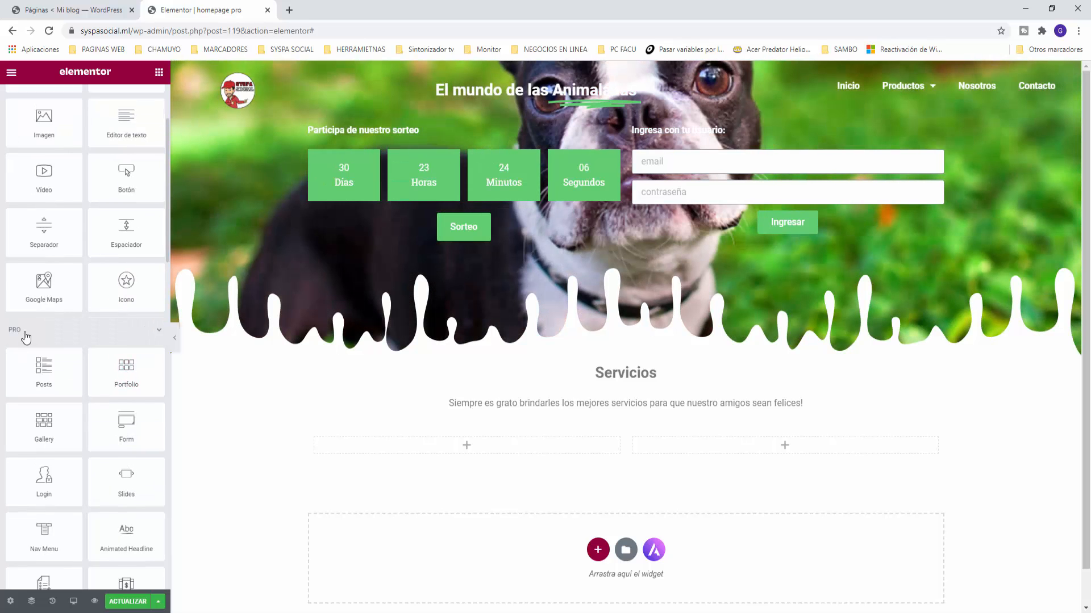
{"action": "scroll", "coordinate": [40, 338], "scroll_direction": "down", "scroll_amount": 2}
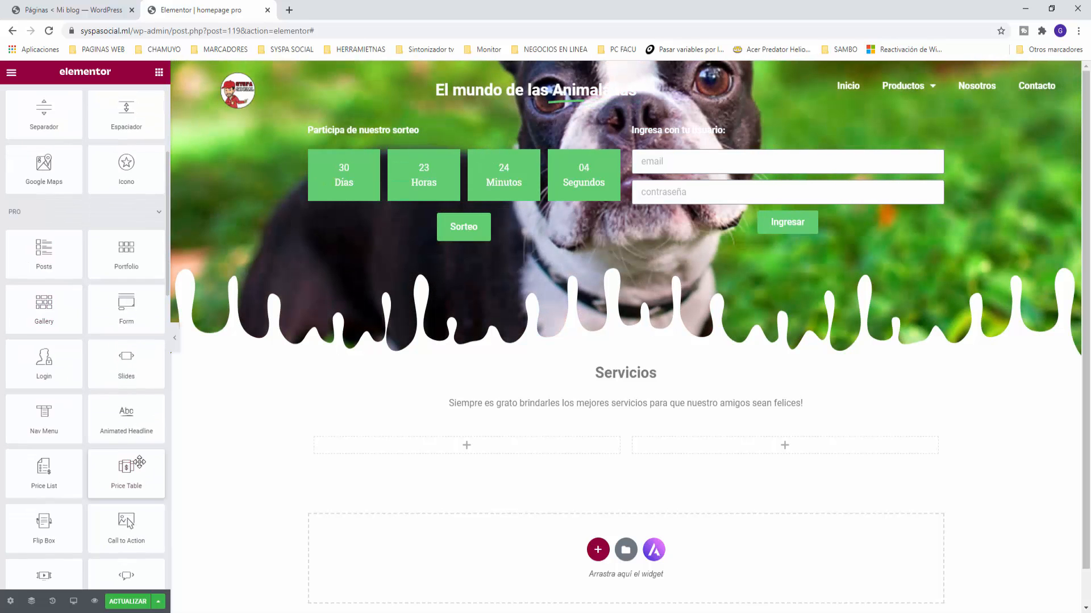
{"action": "left_click_drag", "start_coordinate": [138, 475], "coordinate": [457, 444]}
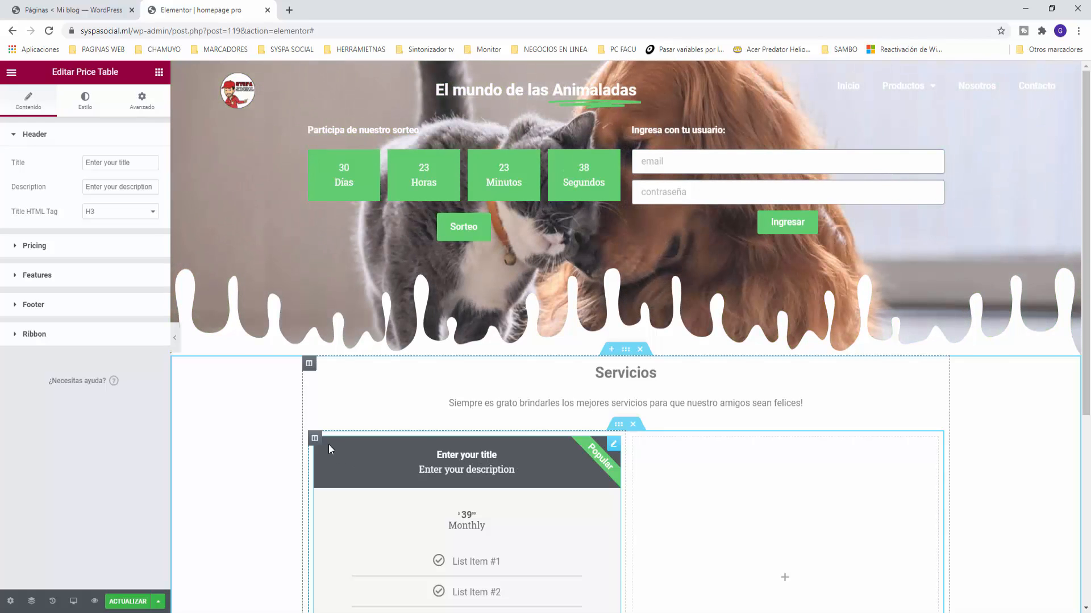
Step: Duplicate the price table column and delete the empty columns, leaving three identical price tables
{"action": "right_click", "coordinate": [315, 440]}
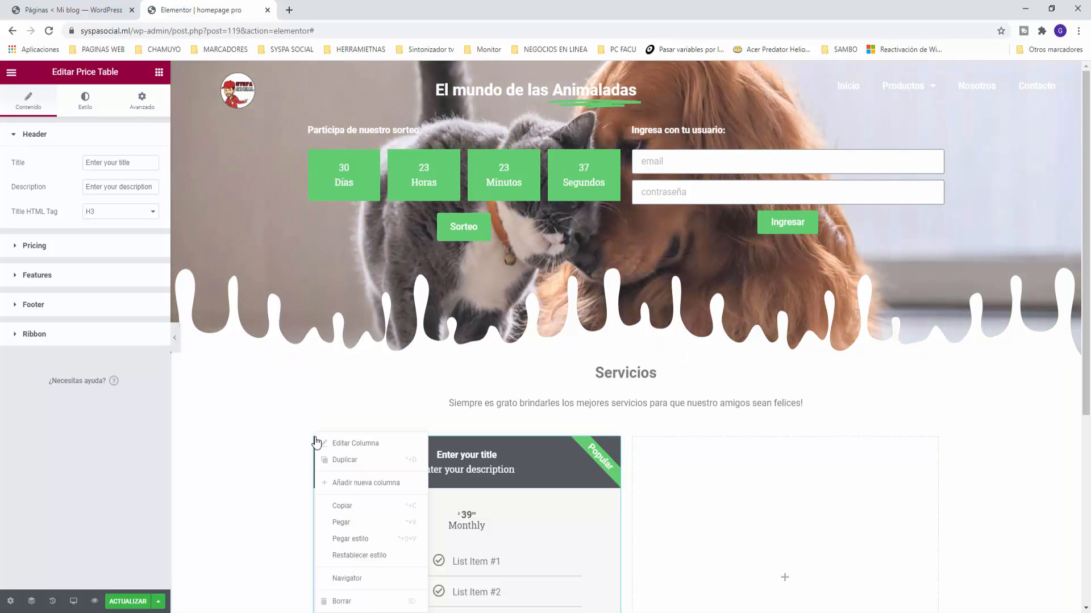
{"action": "left_click", "coordinate": [349, 460]}
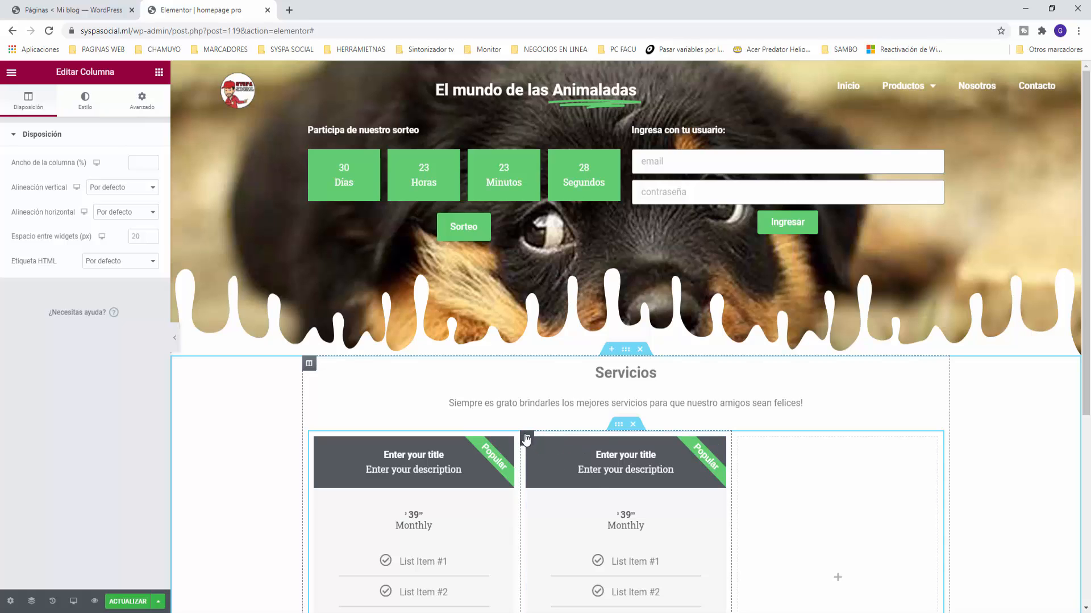
{"action": "right_click", "coordinate": [527, 438]}
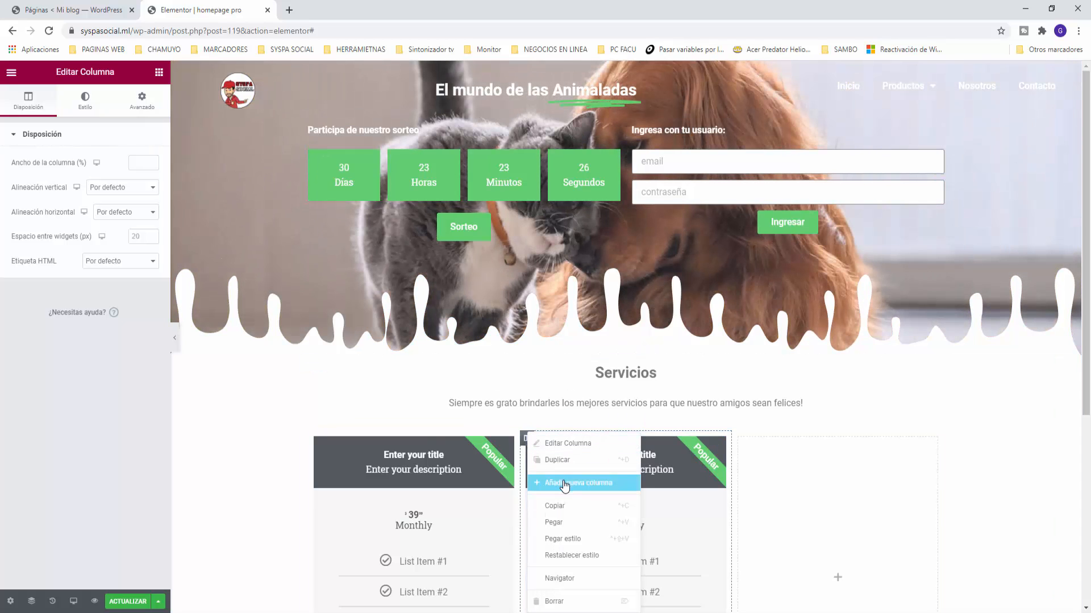
{"action": "left_click", "coordinate": [564, 484]}
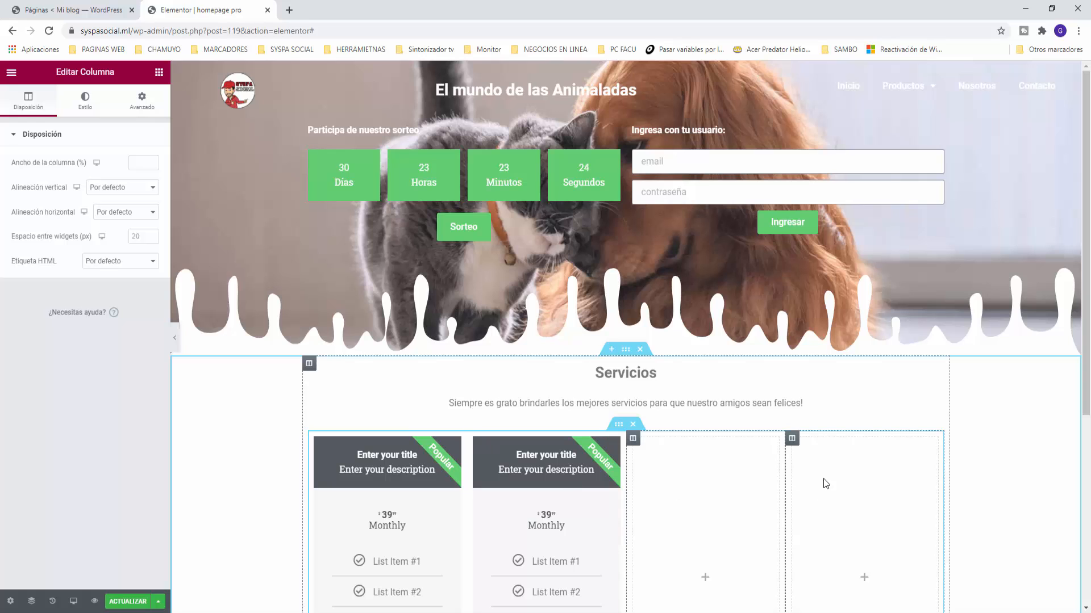
{"action": "right_click", "coordinate": [796, 445]}
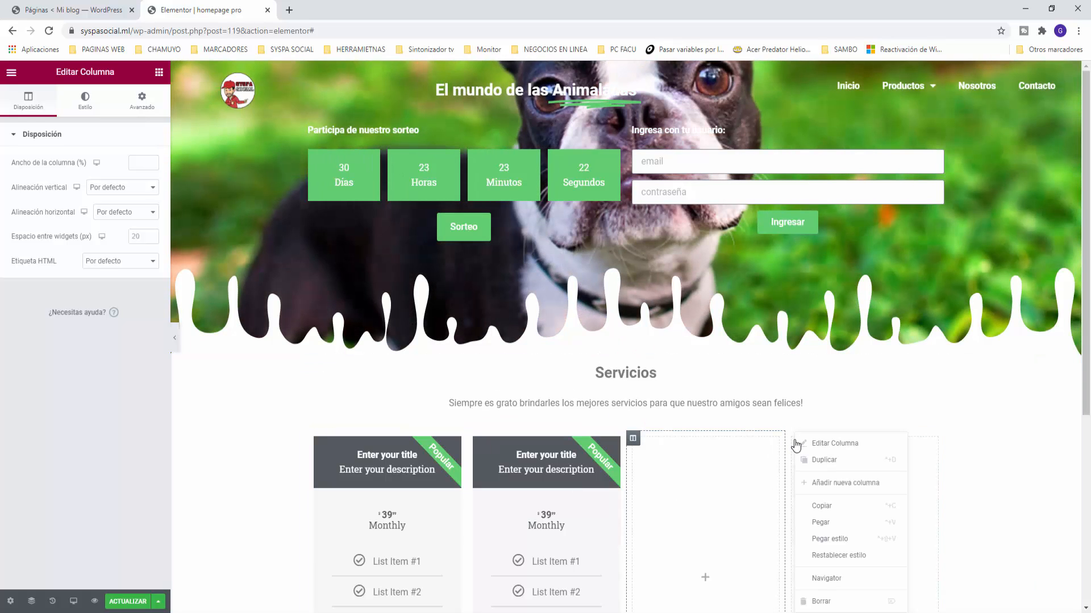
{"action": "left_click", "coordinate": [828, 602]}
{"action": "scroll", "coordinate": [680, 412], "scroll_direction": "down", "scroll_amount": 2}
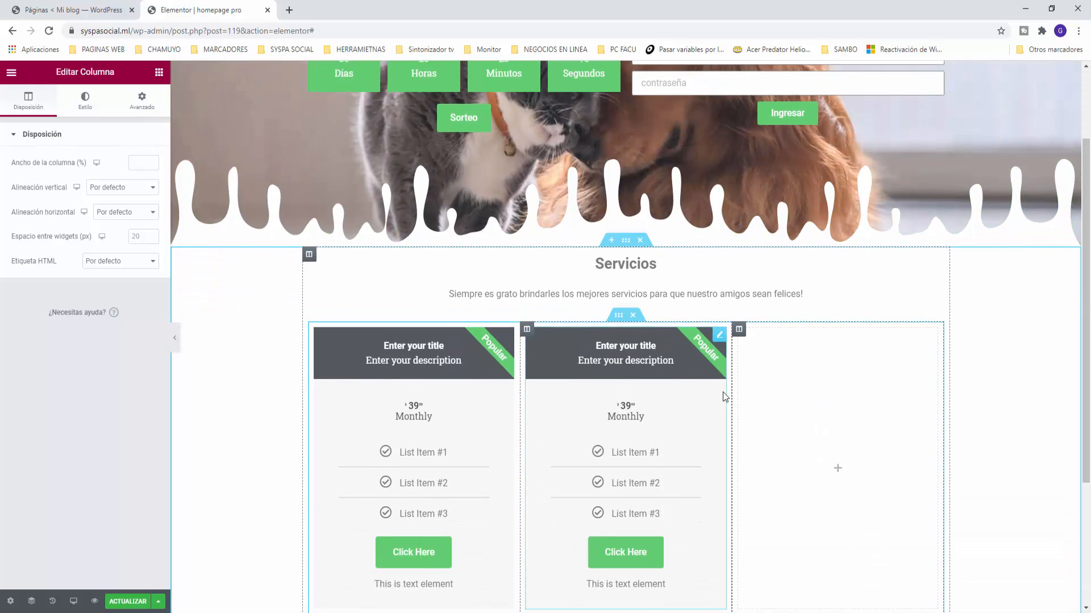
{"action": "right_click", "coordinate": [739, 322]}
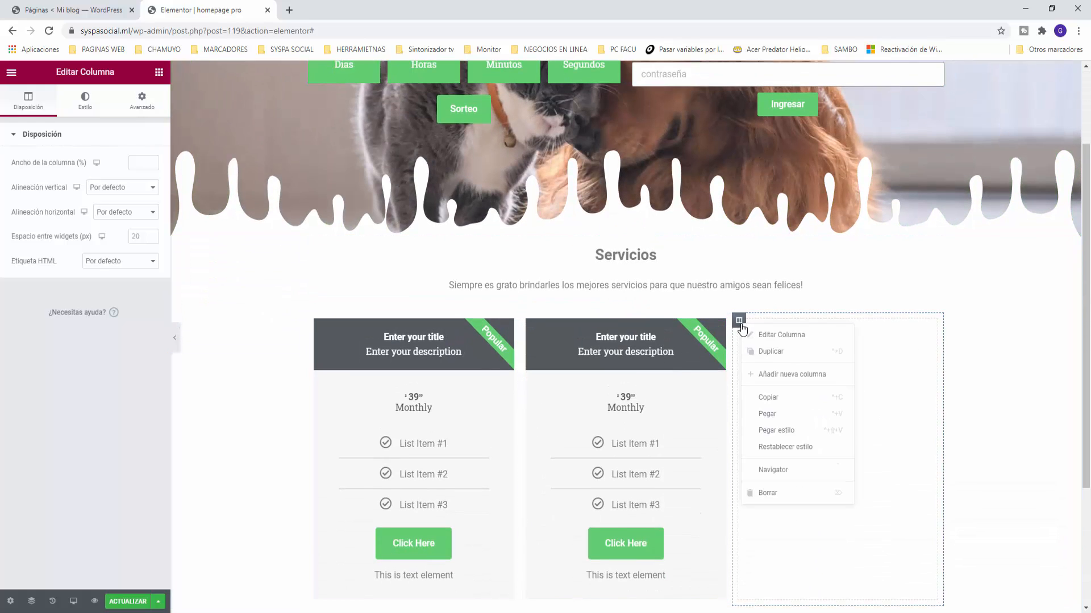
{"action": "left_click", "coordinate": [773, 493]}
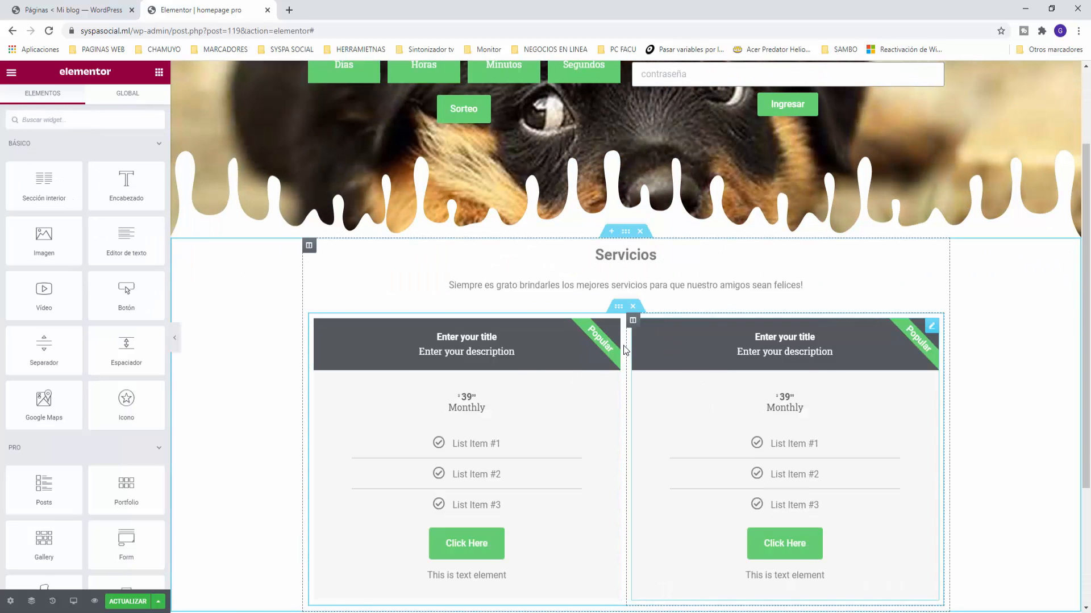
{"action": "right_click", "coordinate": [639, 323]}
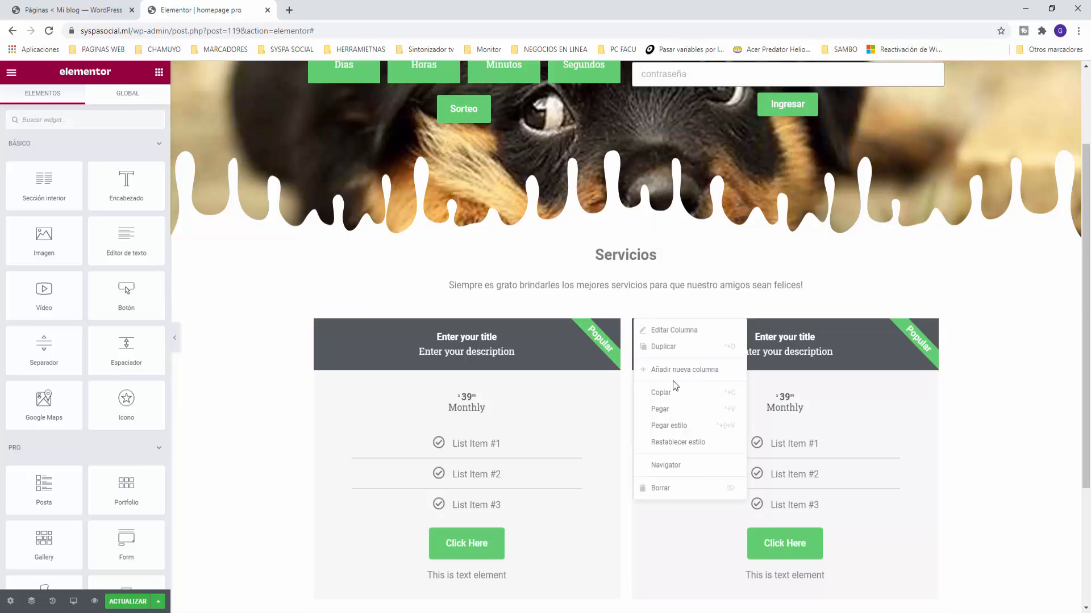
{"action": "left_click", "coordinate": [667, 347]}
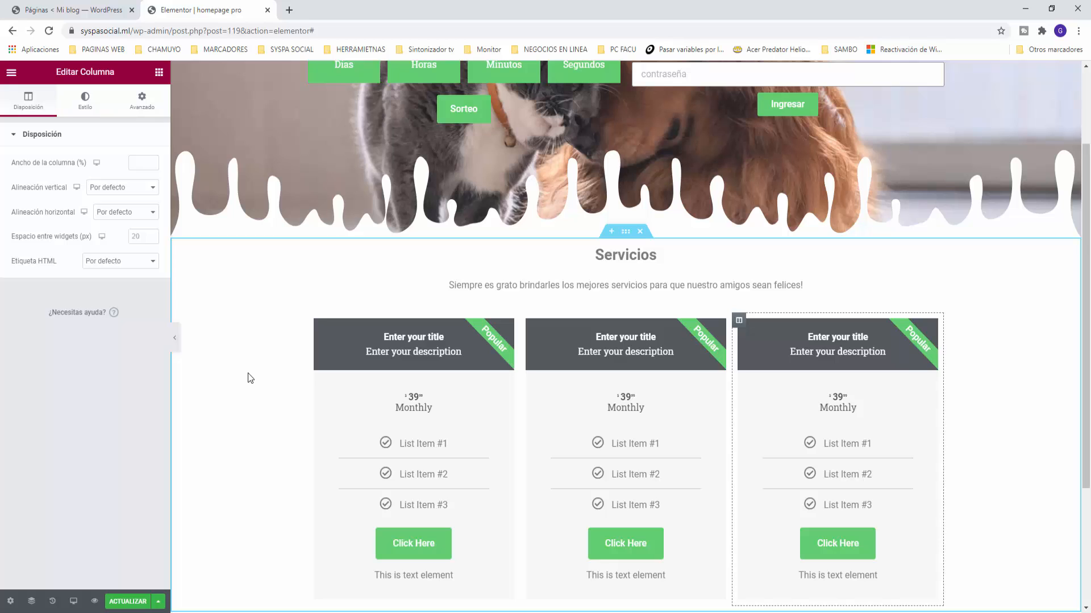
Step: Set the first price table's title to 'Baño para perros' and description to 'Todo el confort que ellos necesitan'
{"action": "left_click", "coordinate": [507, 328]}
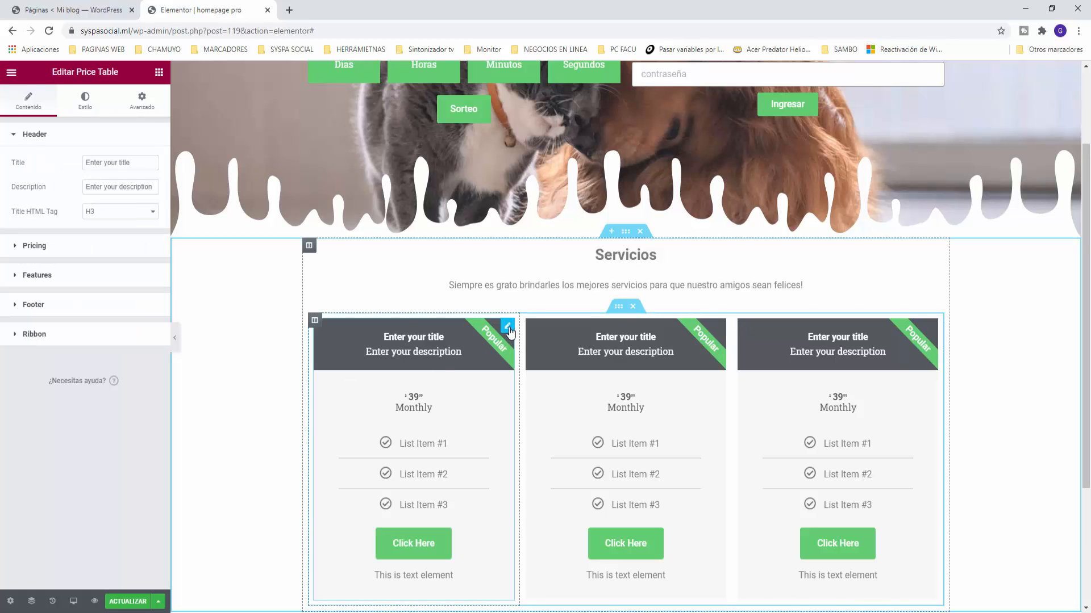
{"action": "left_click_drag", "start_coordinate": [138, 163], "coordinate": [51, 169]}
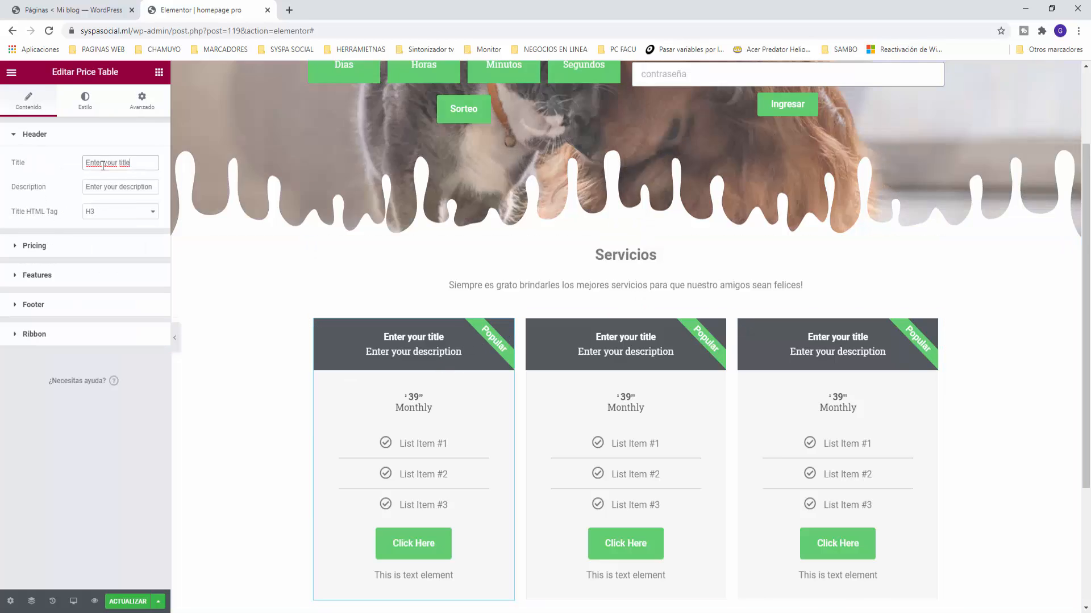
{"action": "type", "text": "Ba"}
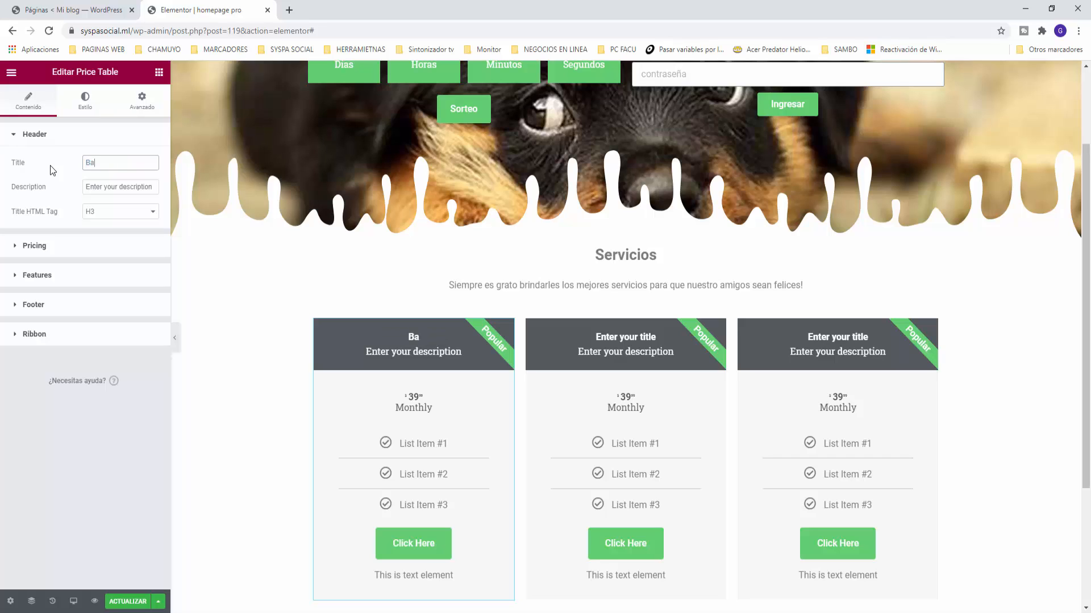
{"action": "type", "text": "ño para perros"}
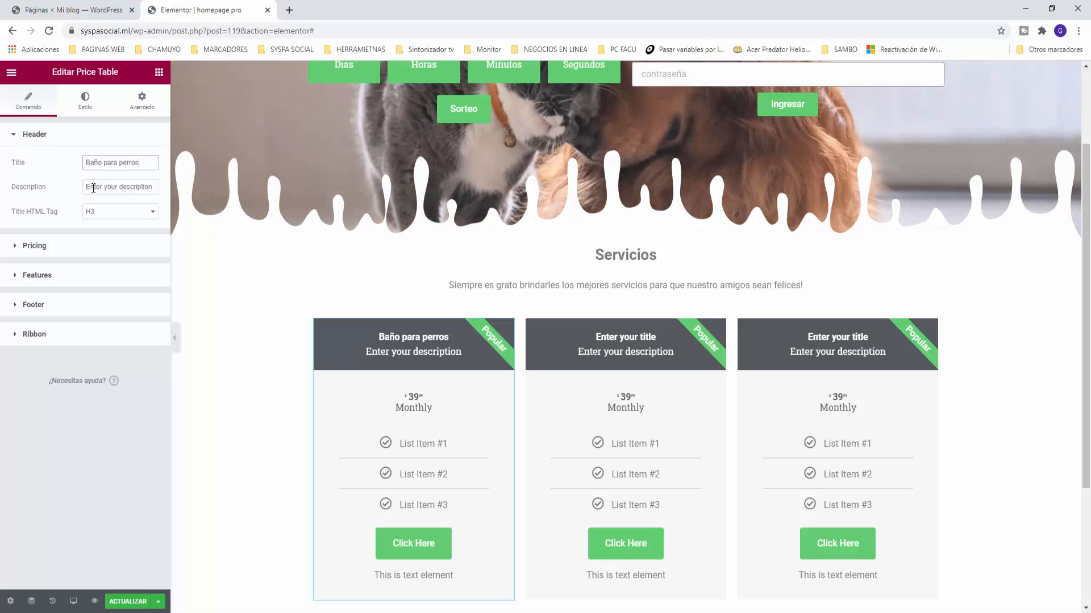
{"action": "left_click", "coordinate": [128, 192]}
{"action": "left_click_drag", "start_coordinate": [153, 188], "coordinate": [57, 181]}
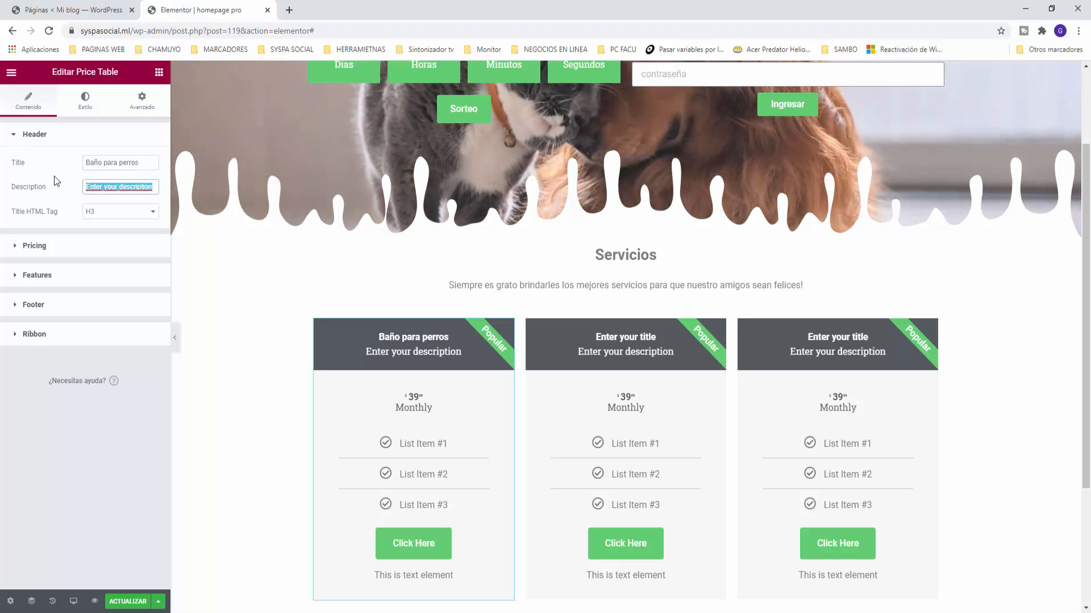
{"action": "type", "text": "Todo el"}
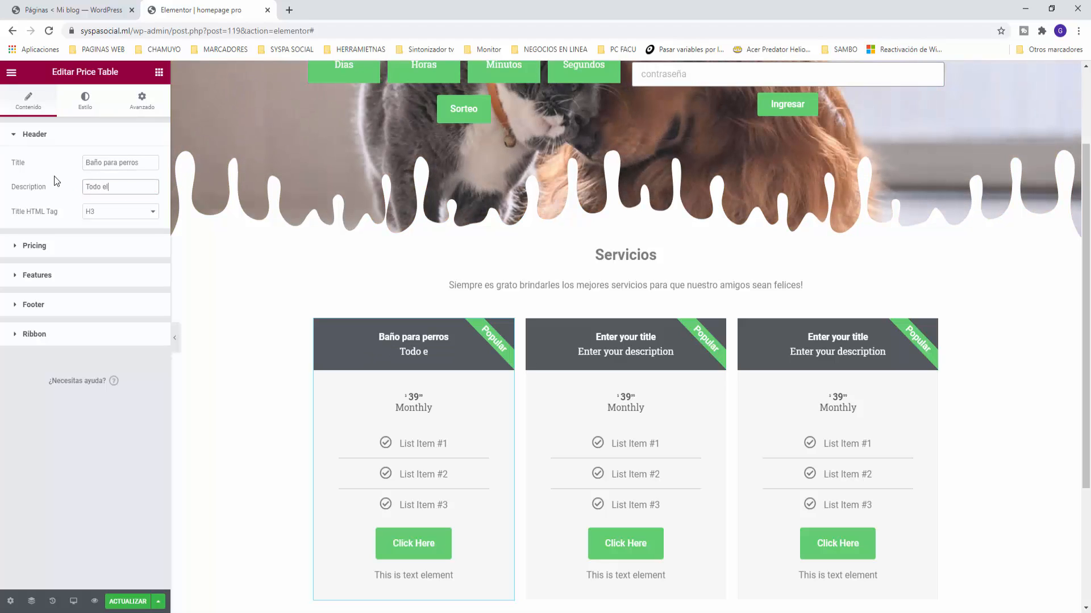
{"action": "type", "text": " confort que "}
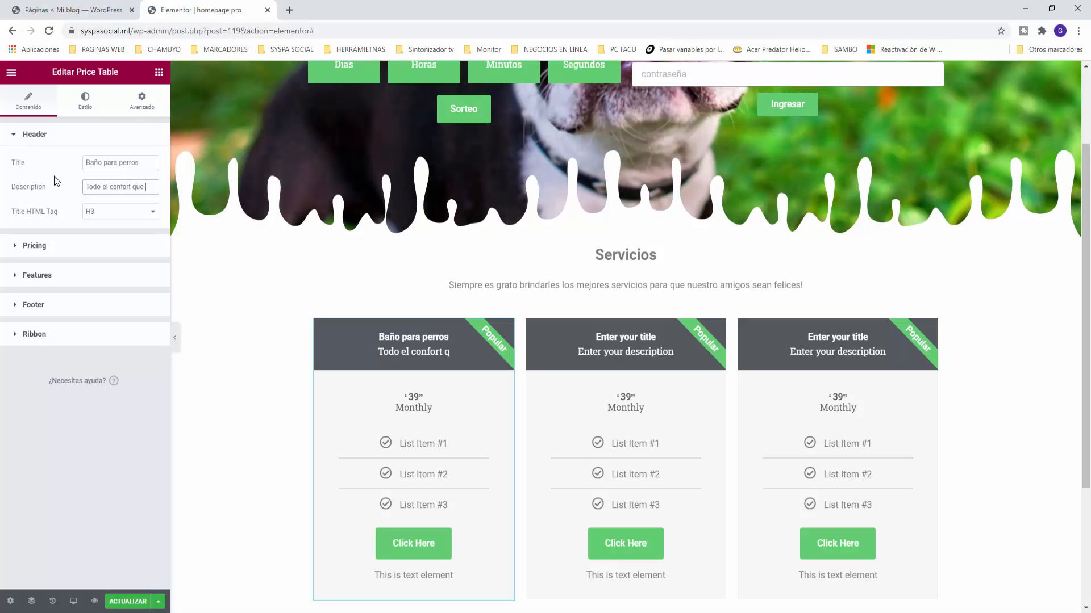
{"action": "type", "text": "ellos necesitan"}
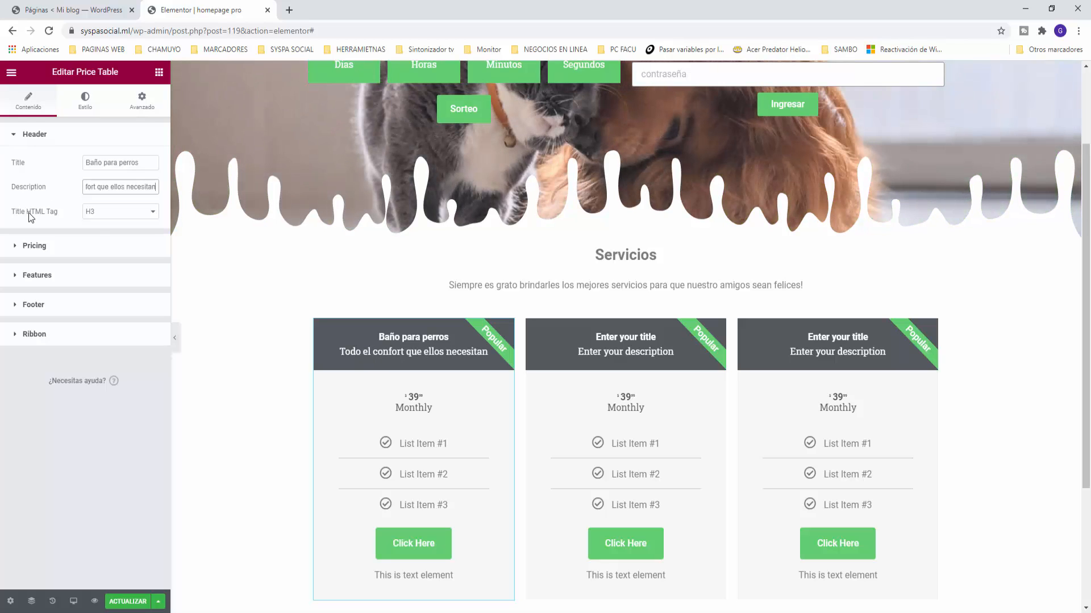
Step: Change the price table's title HTML tag to H2
{"action": "left_click", "coordinate": [104, 213]}
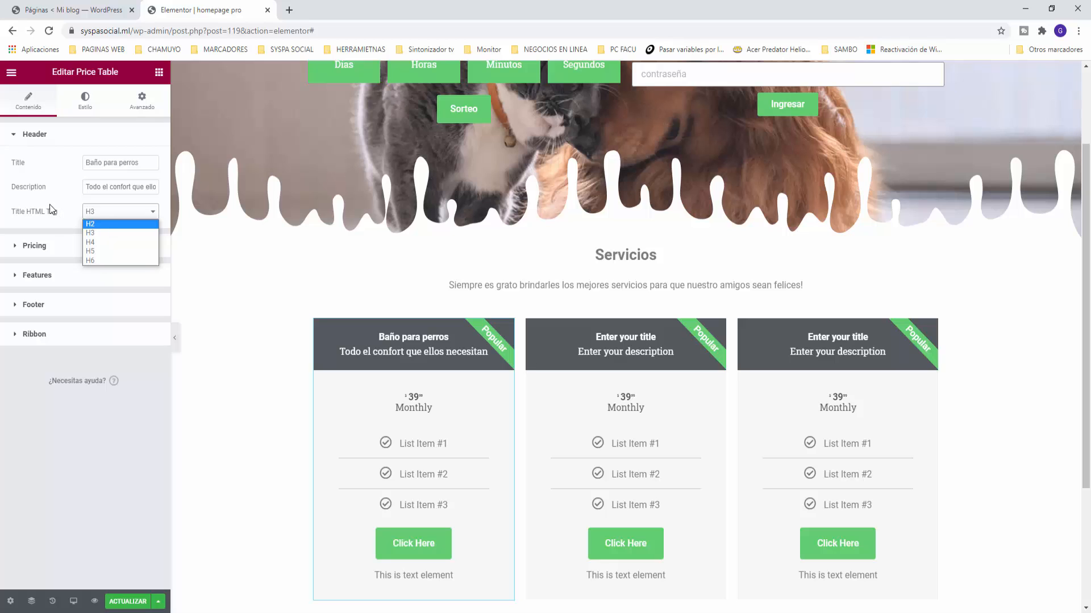
{"action": "left_click", "coordinate": [101, 218]}
{"action": "left_click", "coordinate": [101, 218]}
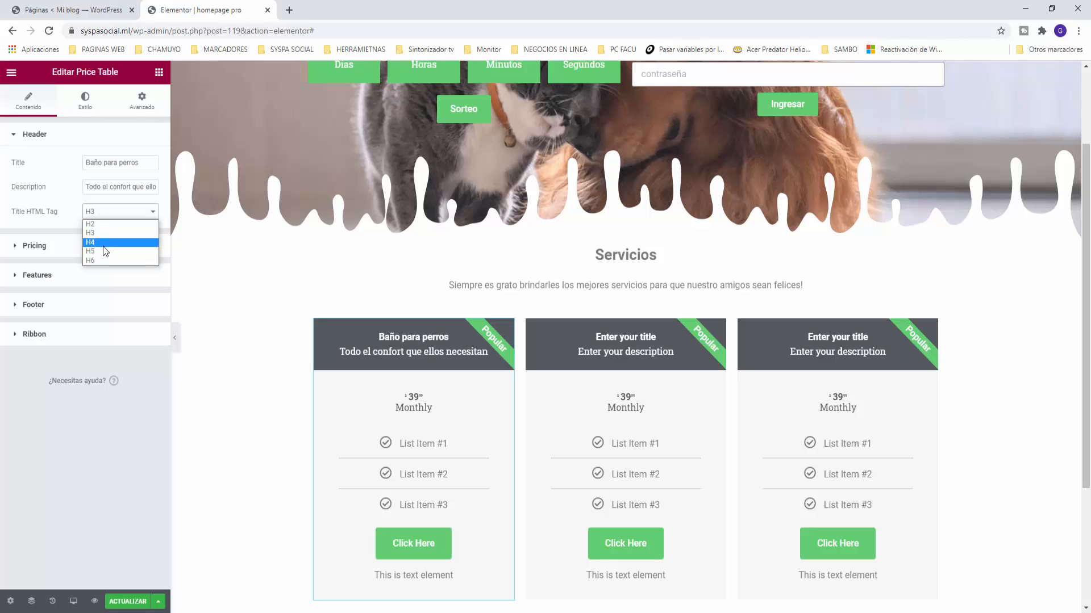
{"action": "left_click", "coordinate": [103, 245]}
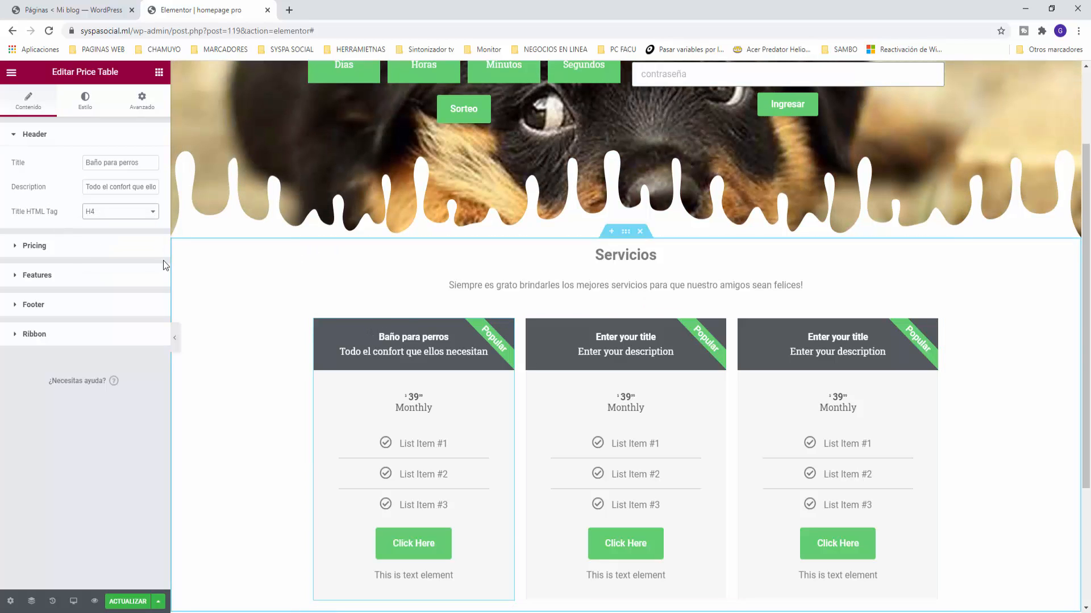
{"action": "left_click", "coordinate": [105, 213]}
{"action": "left_click", "coordinate": [103, 223]}
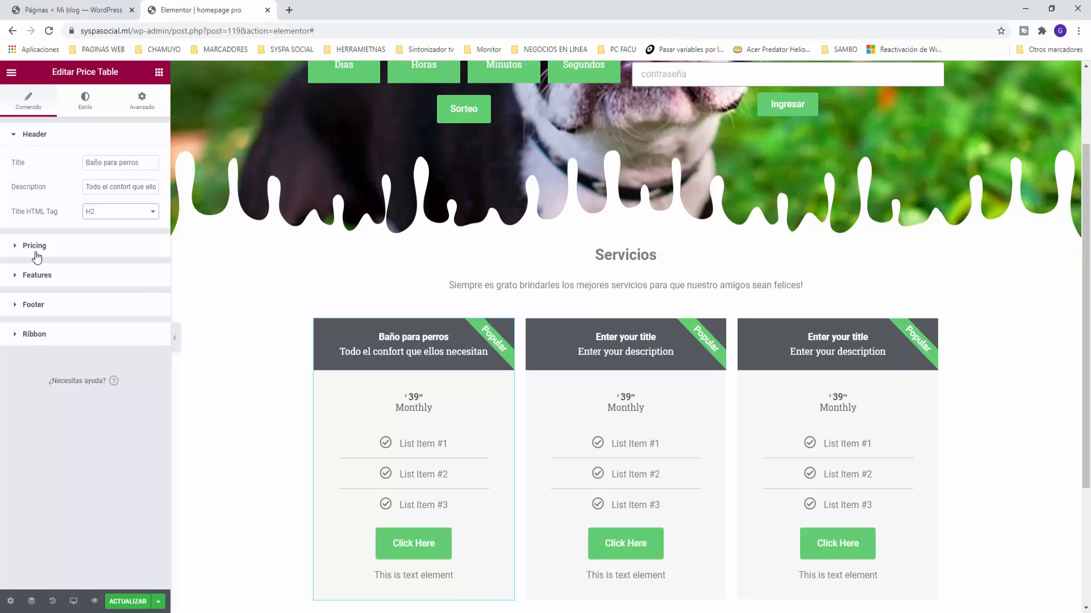
Step: Keep the $ symbol, change the price from 39.99 to 12, and clear the Monthly period
{"action": "left_click", "coordinate": [12, 246]}
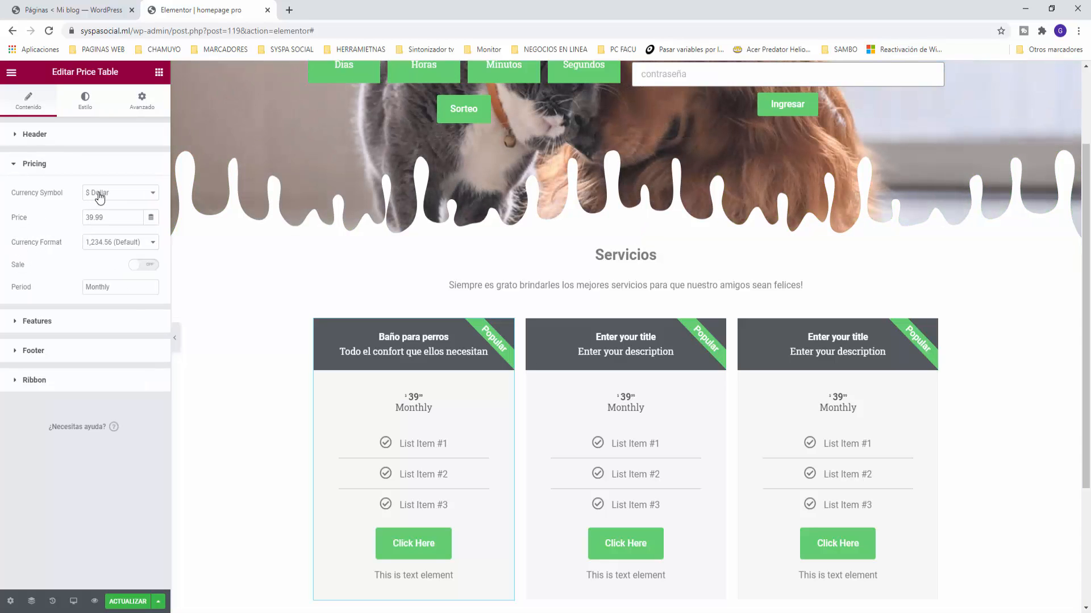
{"action": "left_click", "coordinate": [150, 198]}
{"action": "left_click", "coordinate": [149, 198]}
{"action": "left_click_drag", "start_coordinate": [117, 211], "coordinate": [40, 212]}
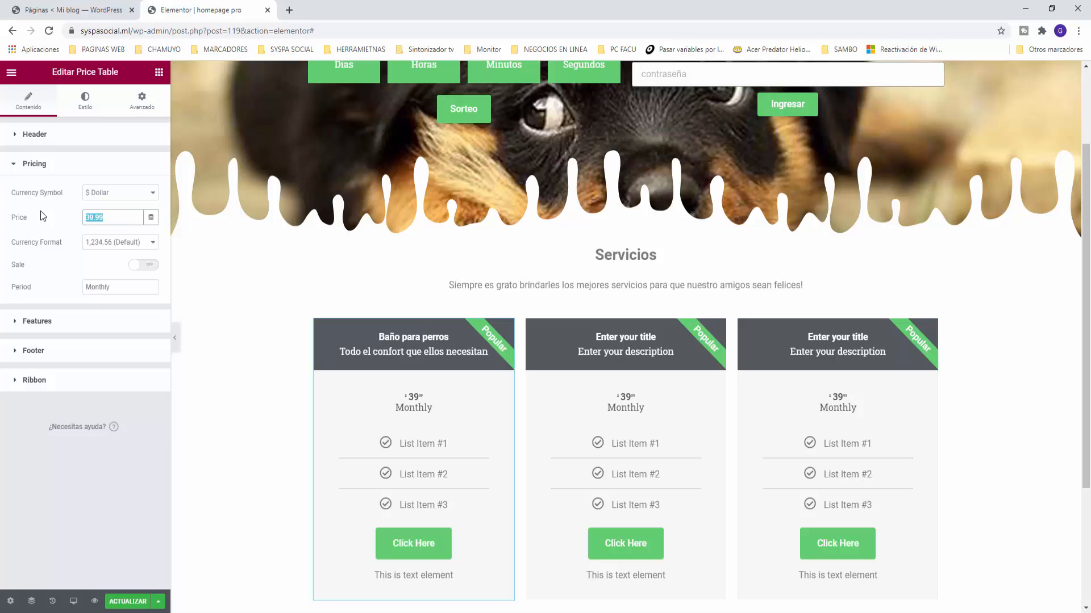
{"action": "type", "text": "12"}
{"action": "left_click_drag", "start_coordinate": [120, 287], "coordinate": [49, 286]}
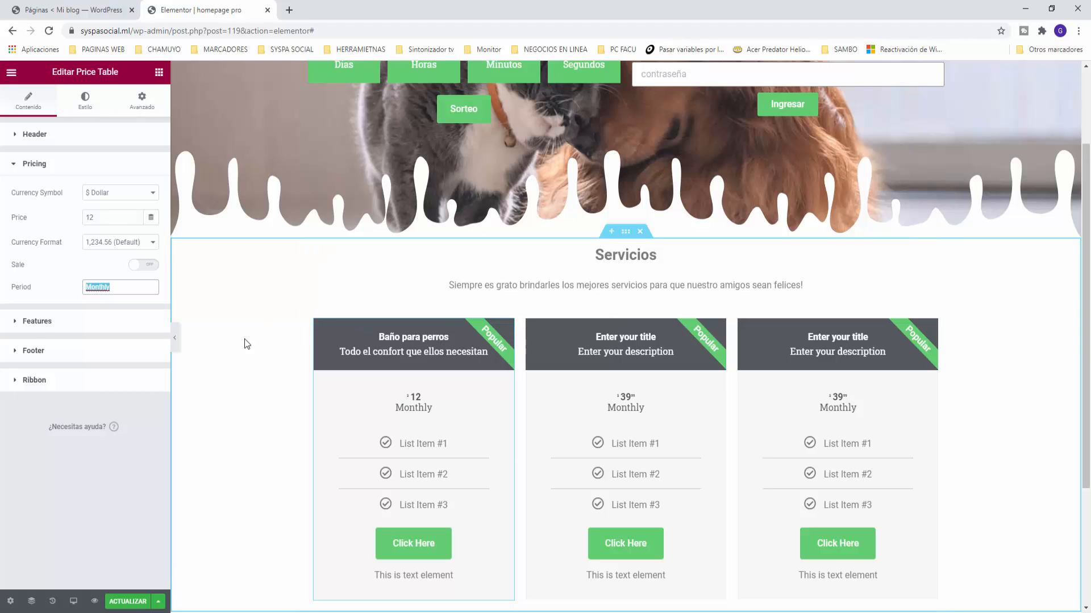
{"action": "key", "text": "BackSpace"}
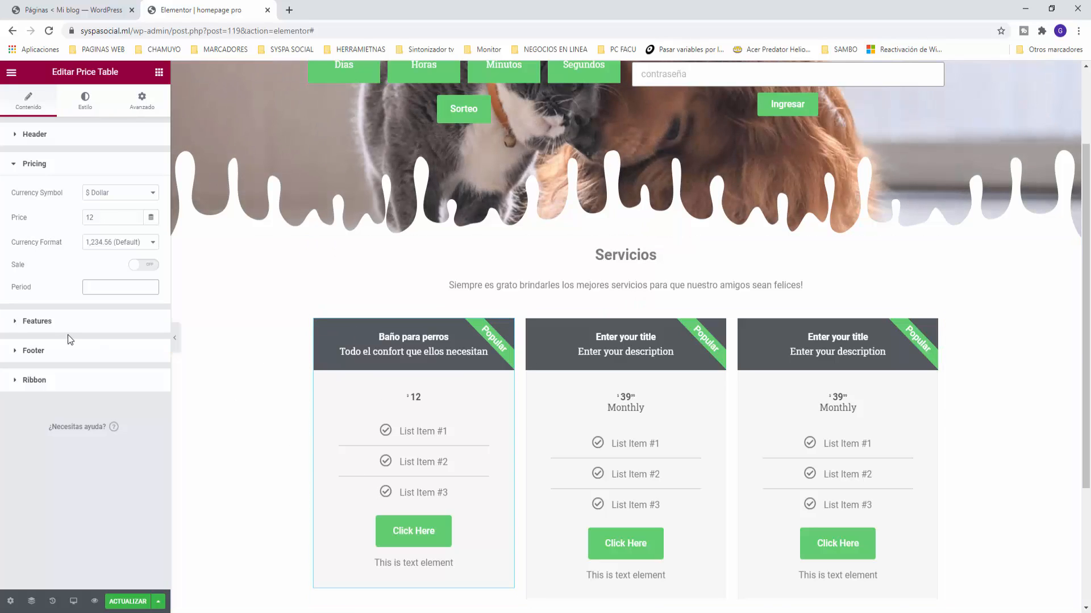
Step: Rename the first feature to 'Baño' and give it the Bath icon from the icon library
{"action": "left_click", "coordinate": [9, 328]}
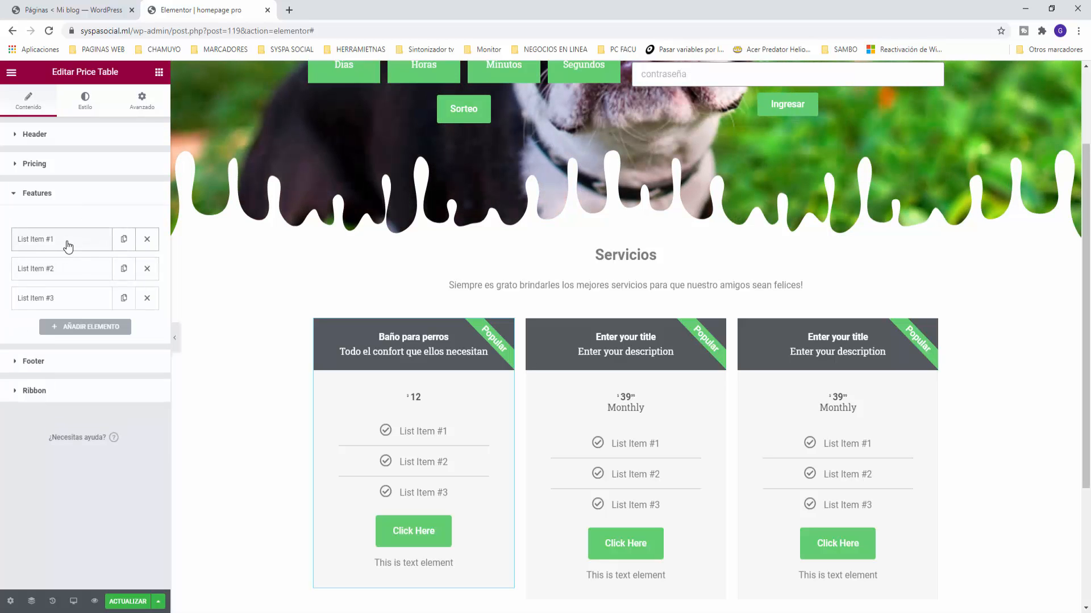
{"action": "left_click", "coordinate": [69, 246]}
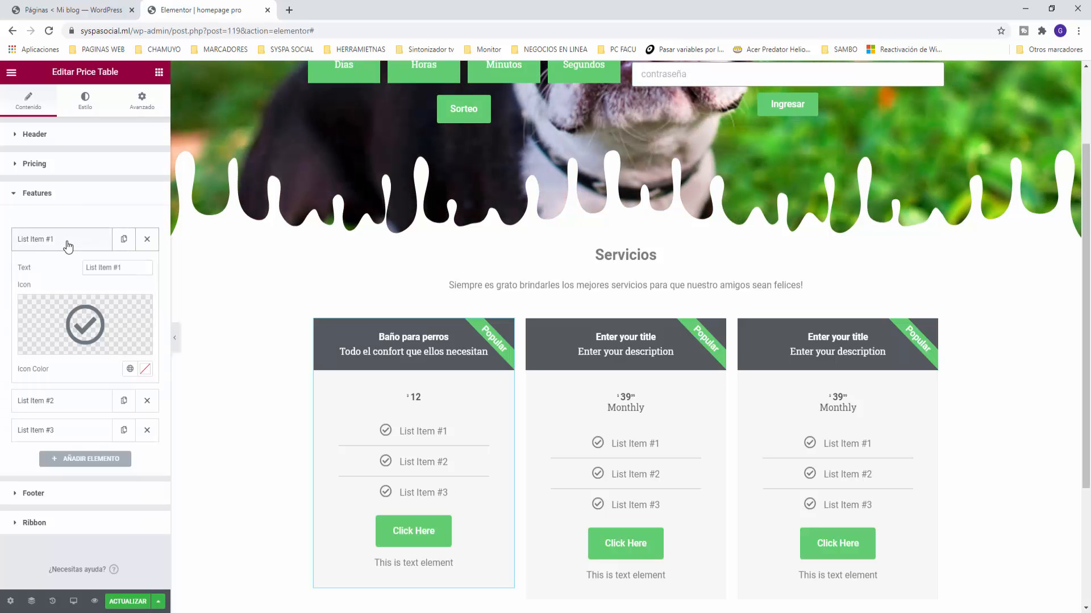
{"action": "triple_click", "coordinate": [93, 267]}
{"action": "type", "text": "Baño"}
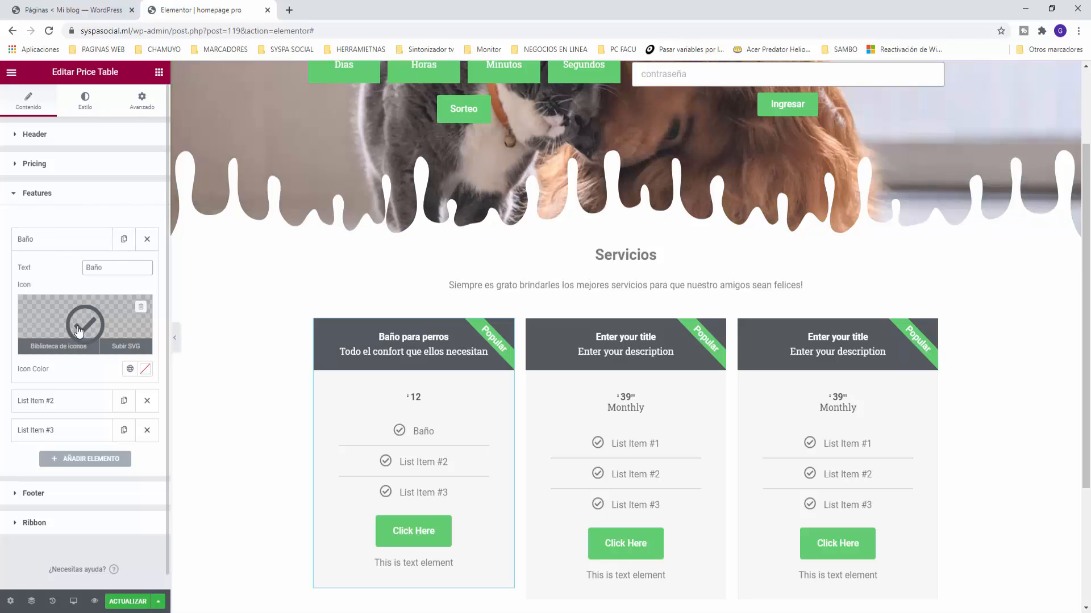
{"action": "left_click", "coordinate": [80, 325]}
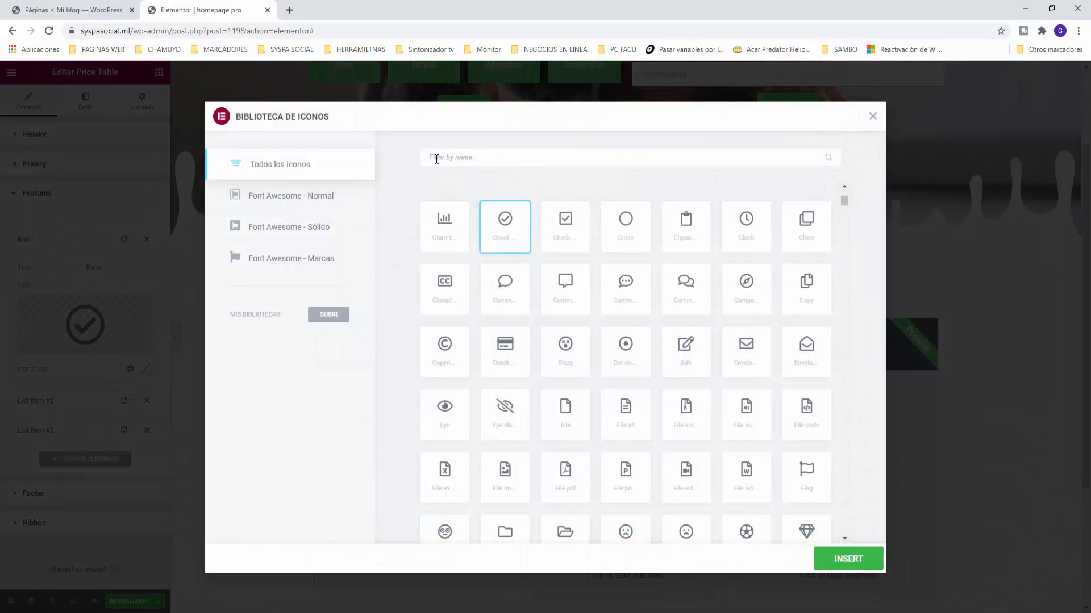
{"action": "left_click", "coordinate": [436, 159]}
{"action": "type", "text": "ba"}
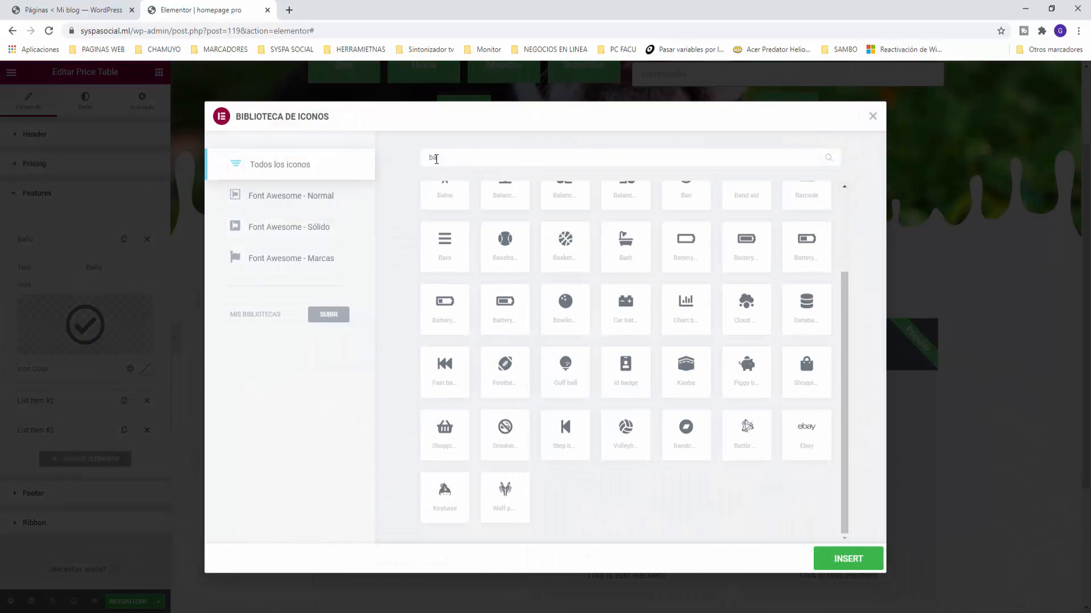
{"action": "type", "text": "t"}
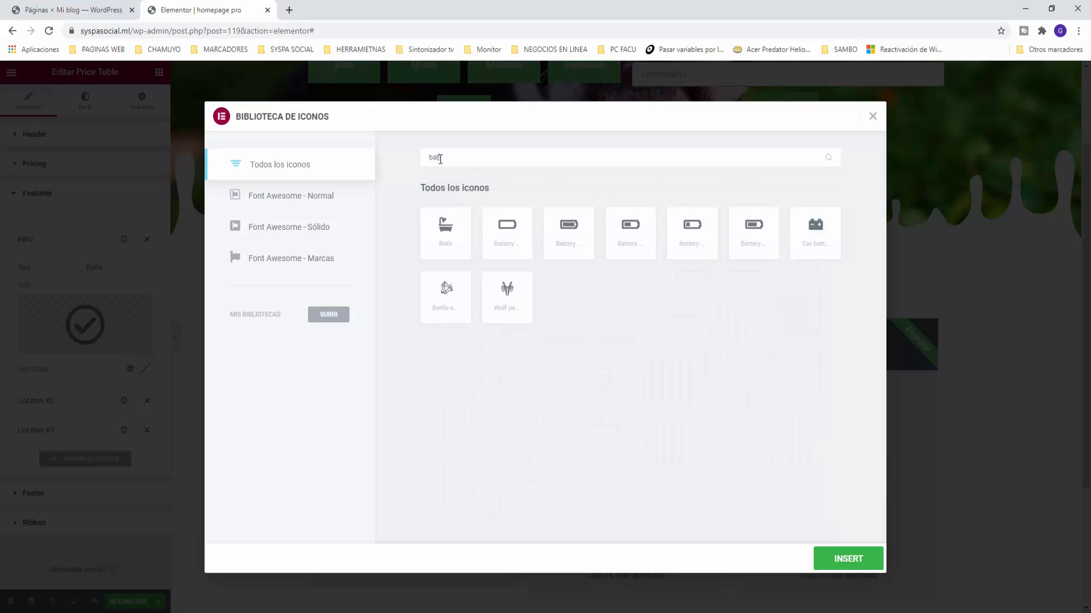
{"action": "left_click", "coordinate": [446, 231]}
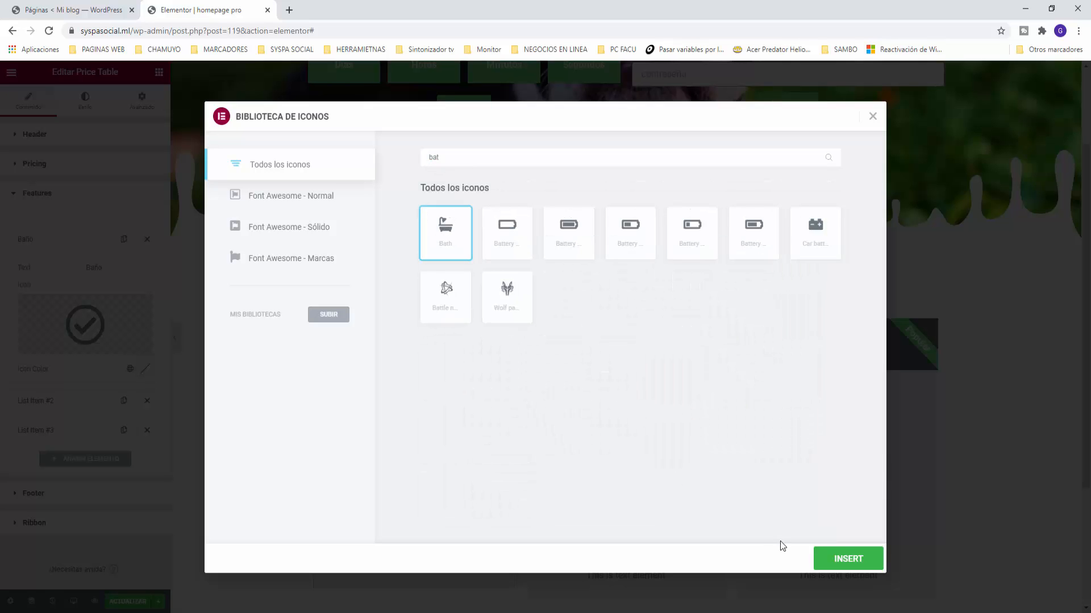
{"action": "left_click", "coordinate": [850, 561]}
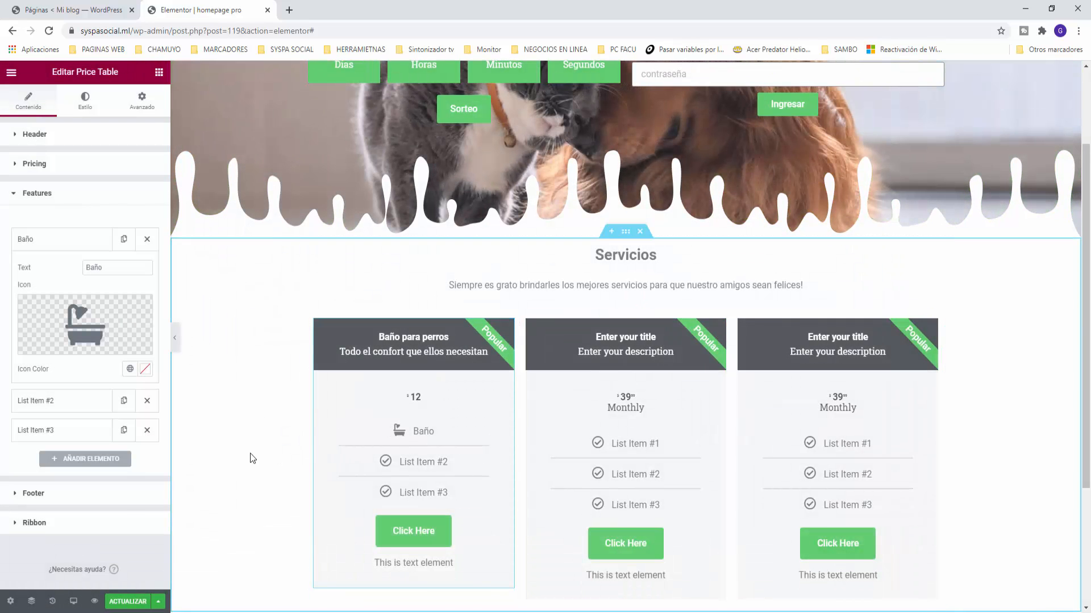
Step: Rename List Item #3 to 'Painado' and save the page changes
{"action": "left_click", "coordinate": [51, 404]}
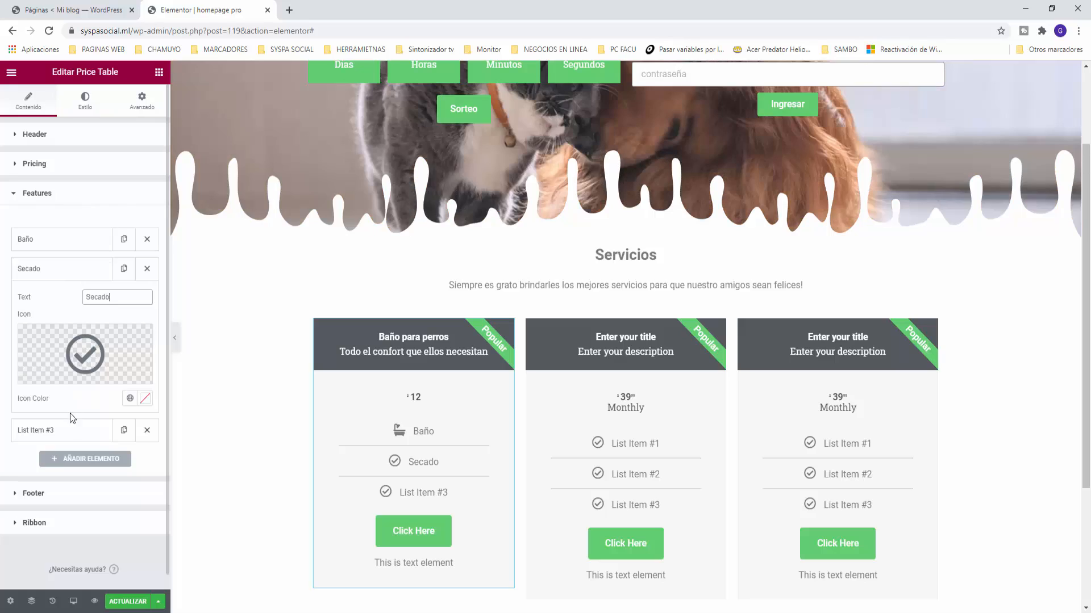
{"action": "left_click", "coordinate": [57, 430]}
{"action": "left_click_drag", "start_coordinate": [138, 327], "coordinate": [35, 332]}
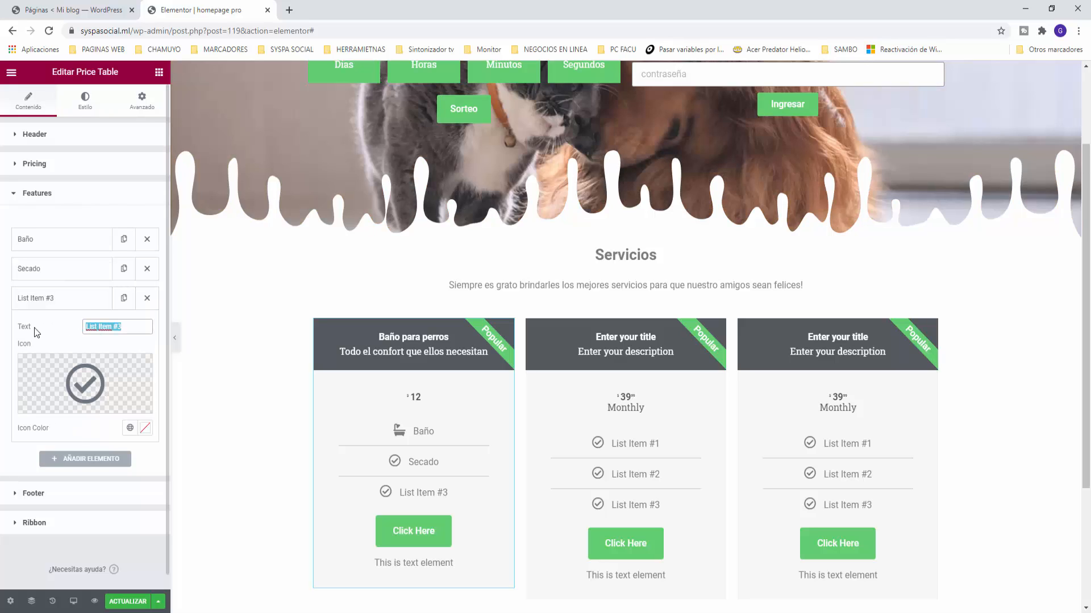
{"action": "type", "text": "Painado"}
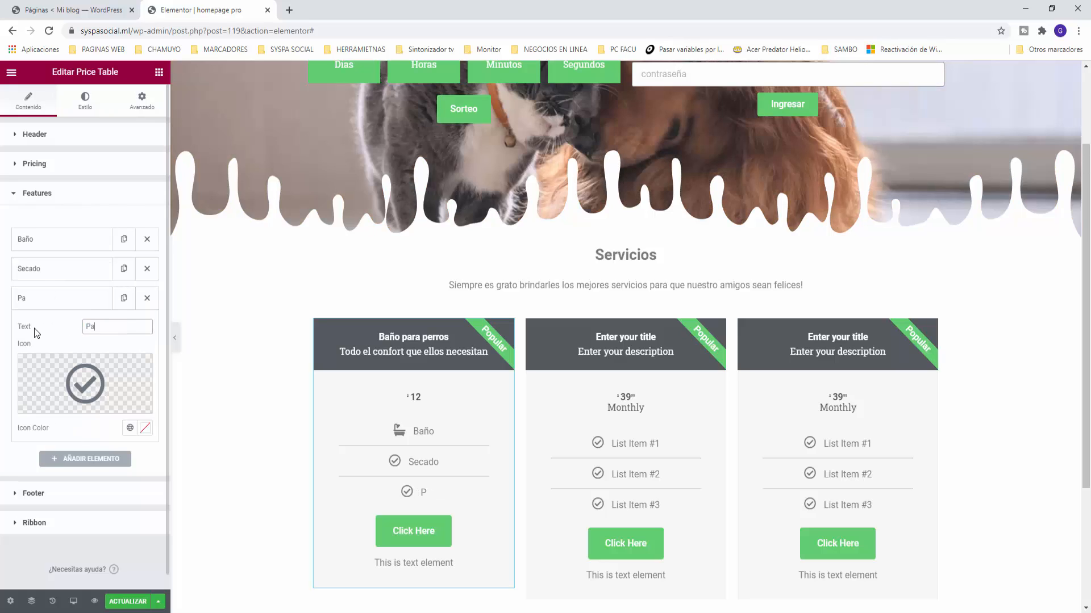
{"action": "mouse_move", "coordinate": [58, 382]}
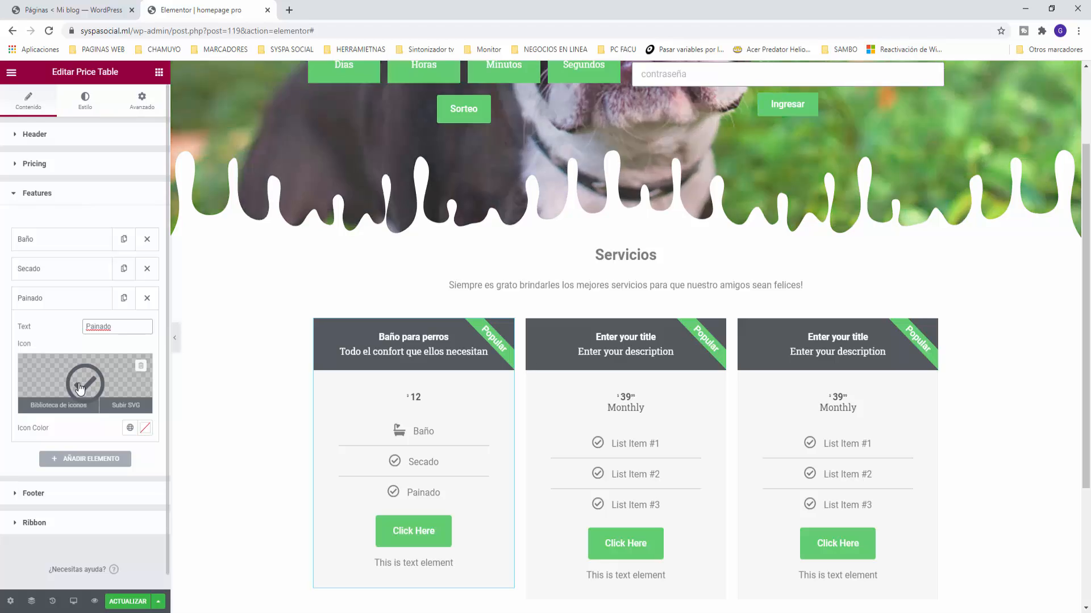
{"action": "left_click", "coordinate": [135, 603]}
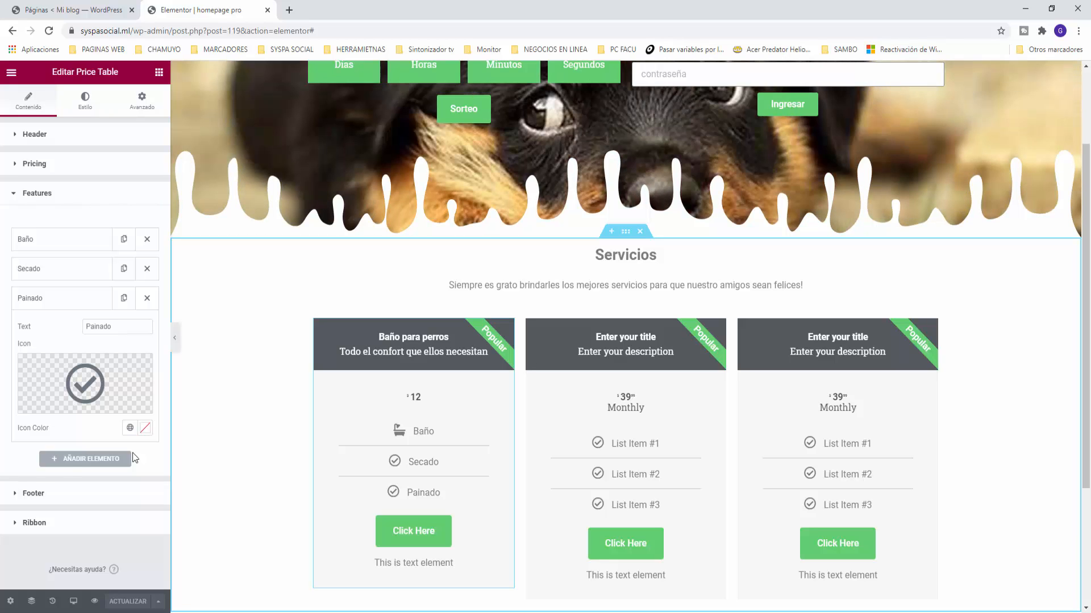
Step: Change the first card's button text from 'Click Here' to 'Contratar'
{"action": "left_click", "coordinate": [31, 493]}
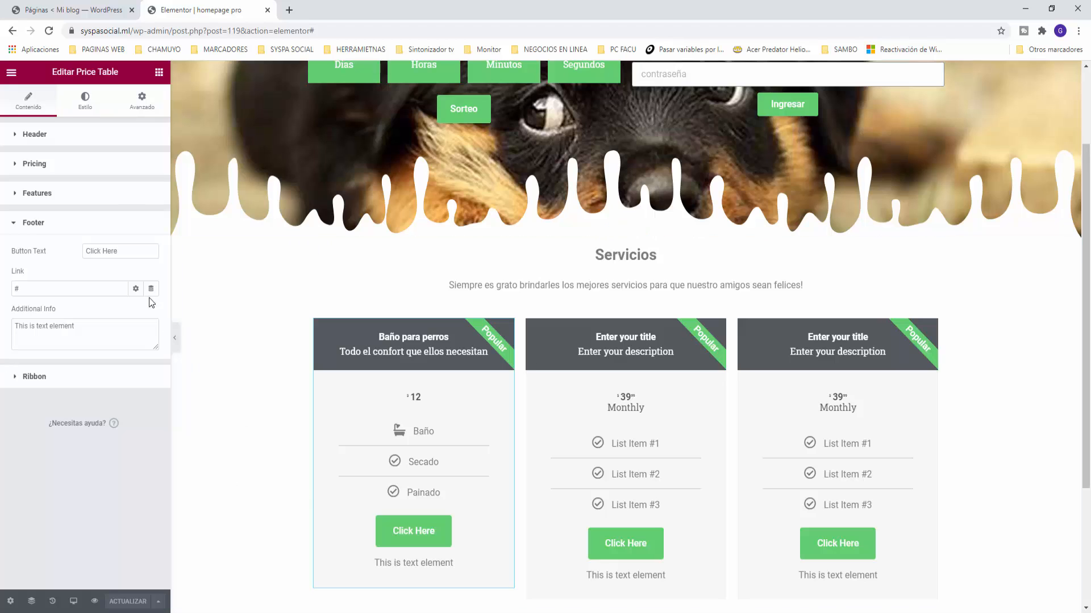
{"action": "triple_click", "coordinate": [131, 253]}
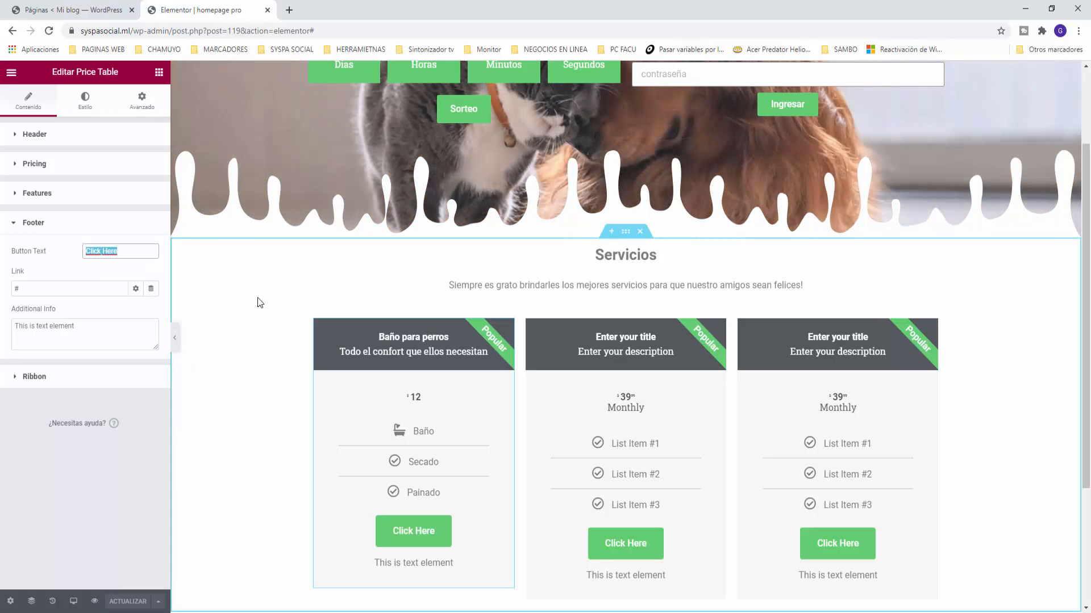
{"action": "type", "text": "Contrat"}
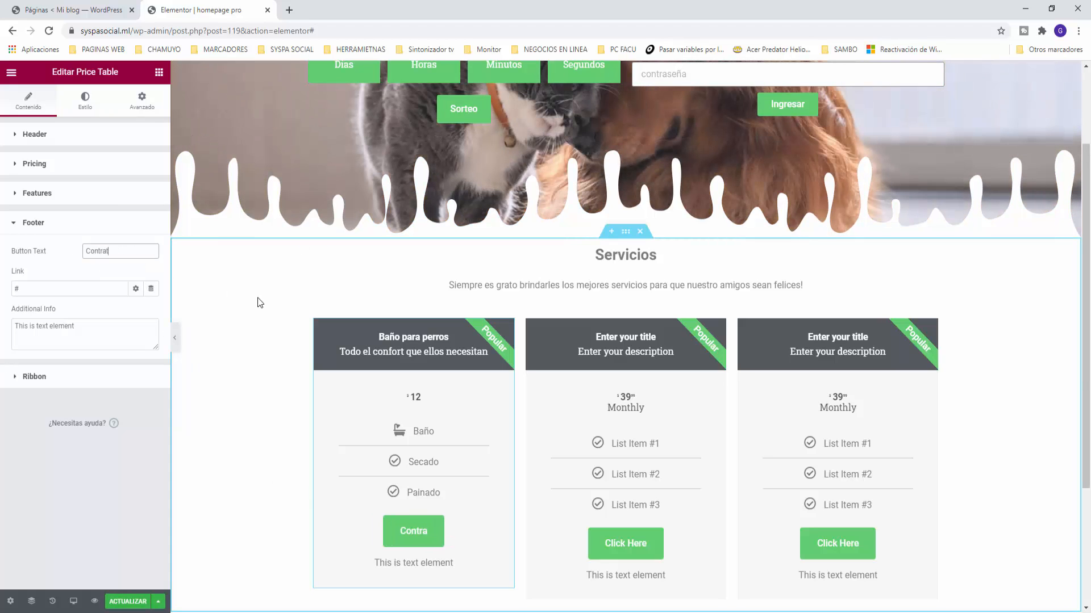
{"action": "type", "text": "ar"}
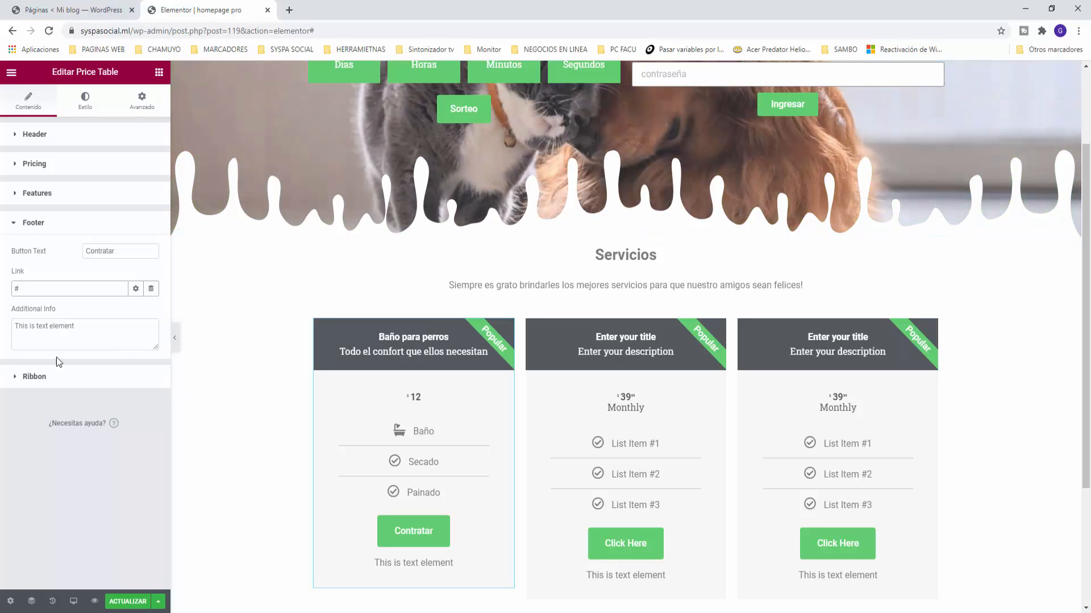
Step: Replace the additional info note beneath the button with 'Agenda tu turno ya mismo.'
{"action": "triple_click", "coordinate": [90, 326]}
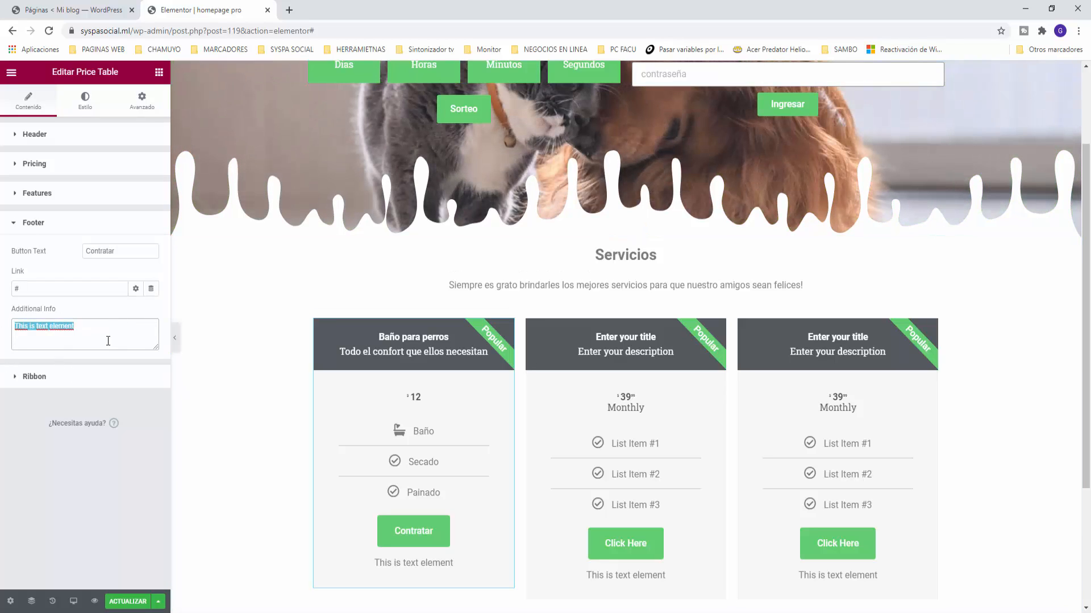
{"action": "type", "text": "So"}
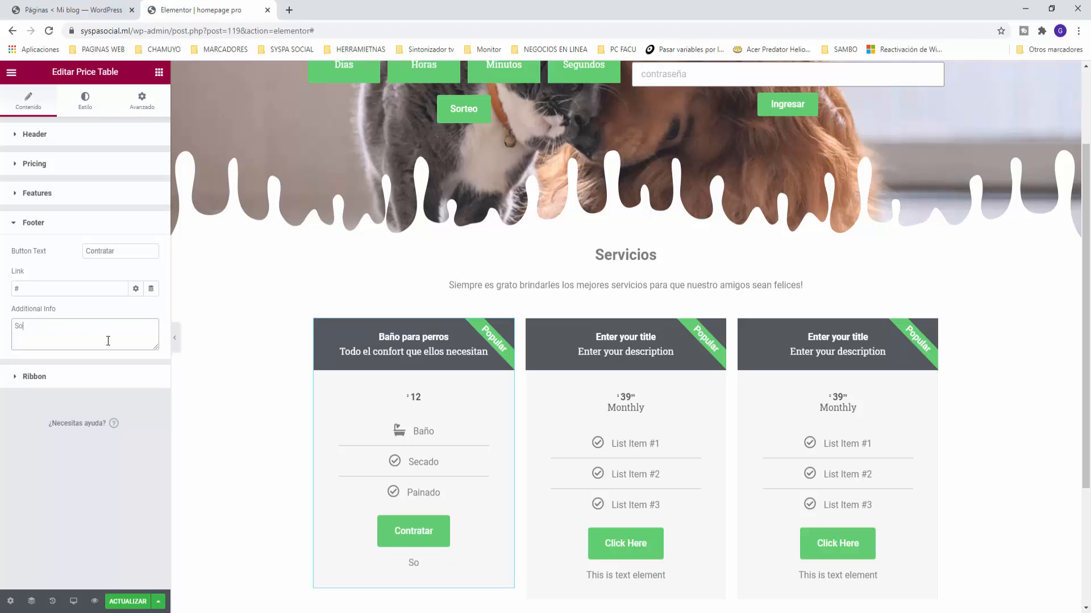
{"action": "key", "text": "BackSpace"}
{"action": "key", "text": "BackSpace"}
{"action": "type", "text": "Agernd"}
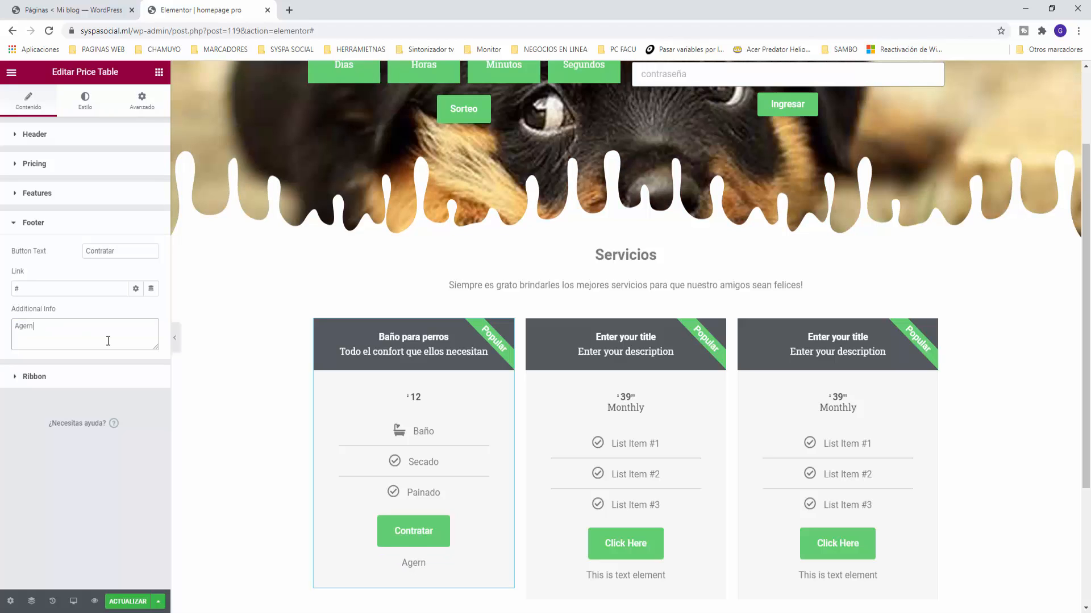
{"action": "key", "text": "BackSpace"}
{"action": "key", "text": "BackSpace"}
{"action": "key", "text": "BackSpace"}
{"action": "type", "text": "nda tu turno ya mismo"}
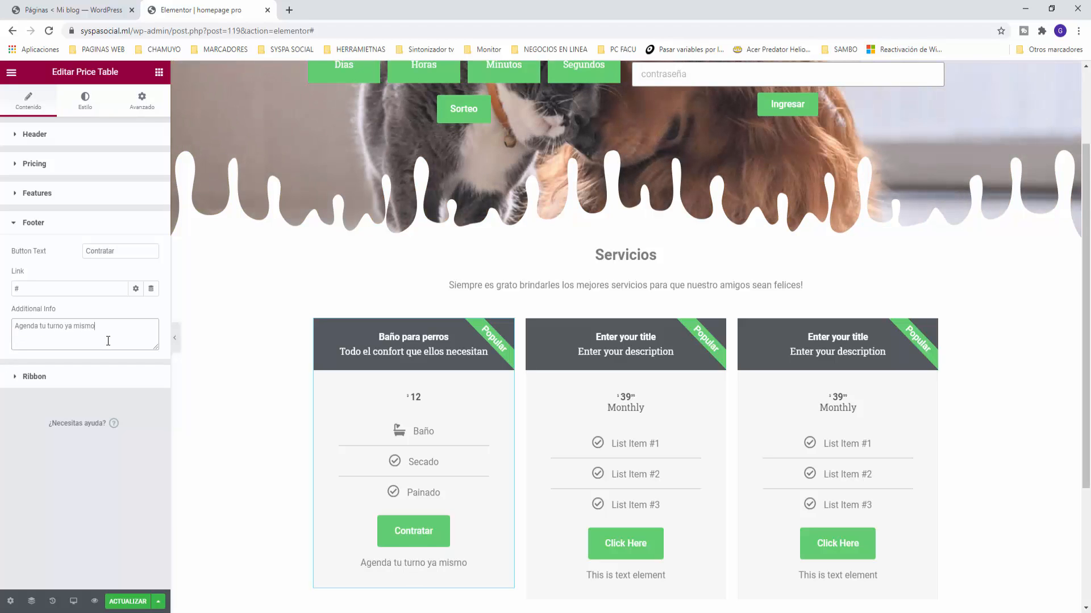
{"action": "type", "text": "."}
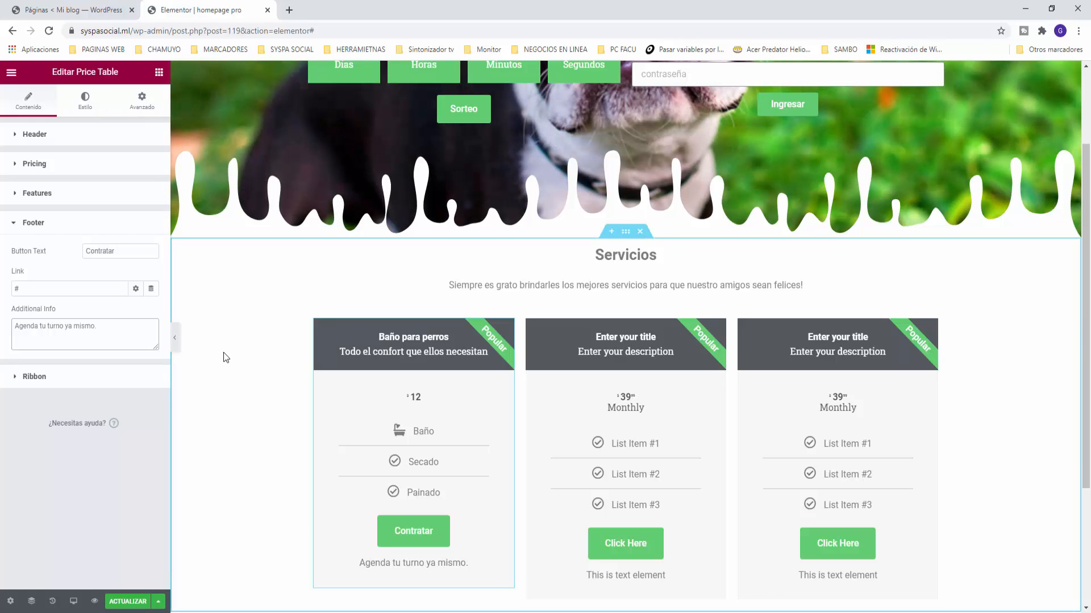
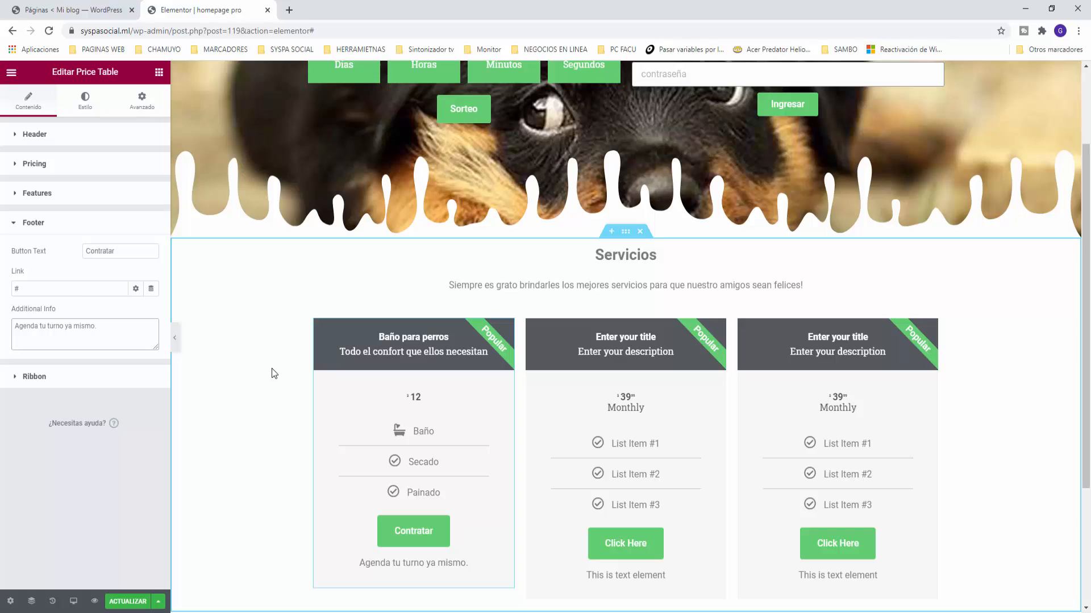
Step: Turn off the 'Popular' ribbon on the Baño para perros price card
{"action": "left_click", "coordinate": [21, 377]}
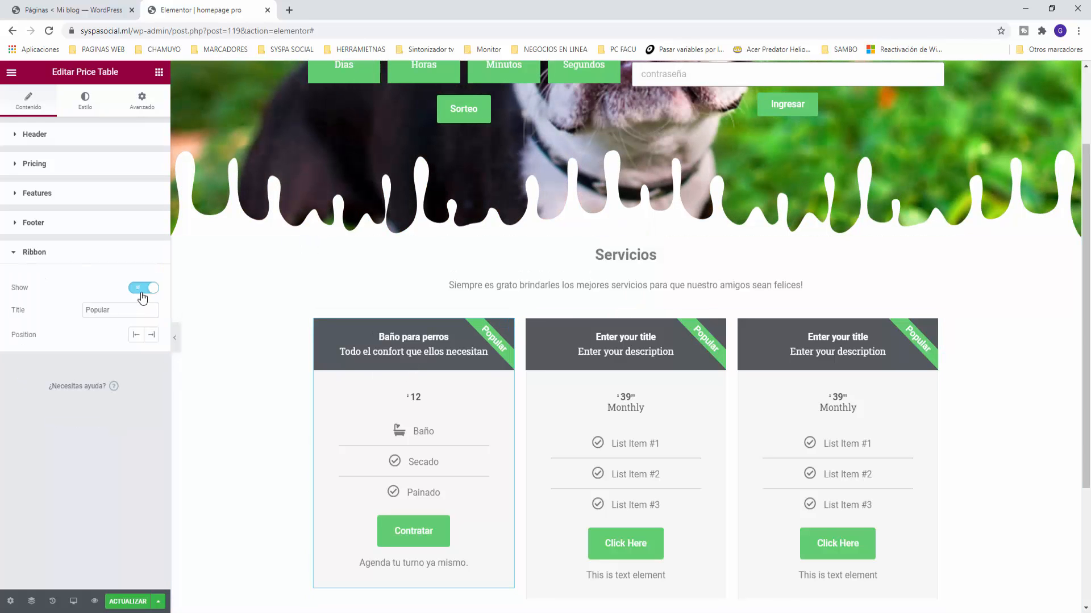
{"action": "left_click", "coordinate": [143, 288]}
{"action": "left_click", "coordinate": [143, 288]}
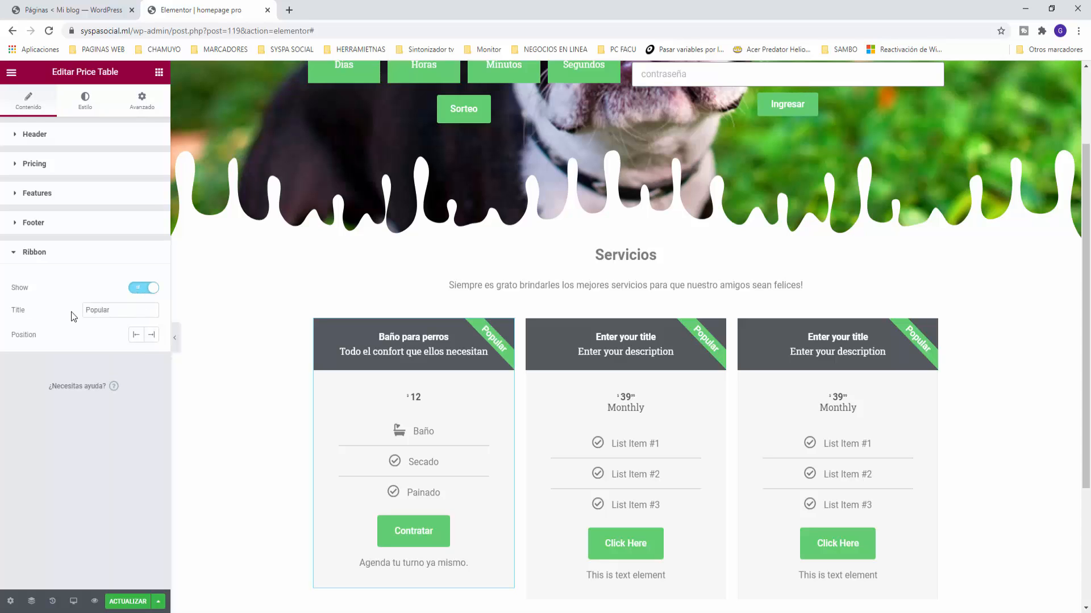
{"action": "left_click", "coordinate": [147, 288]}
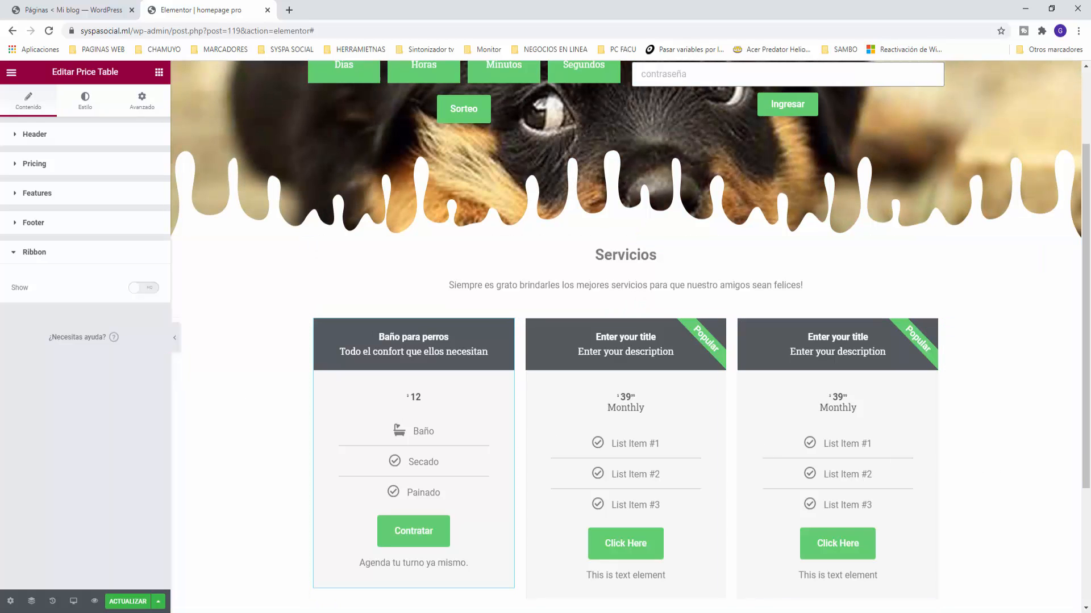
{"action": "left_click", "coordinate": [84, 101]}
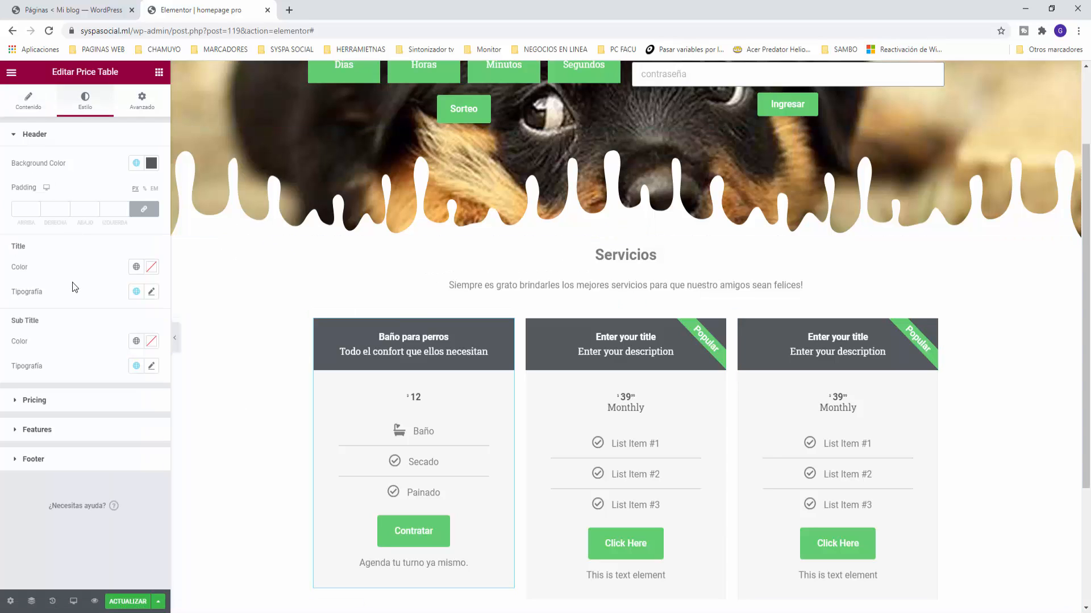
Step: Enlarge the Baño para perros title and shrink the subtitle typography to size 11
{"action": "left_click", "coordinate": [151, 291]}
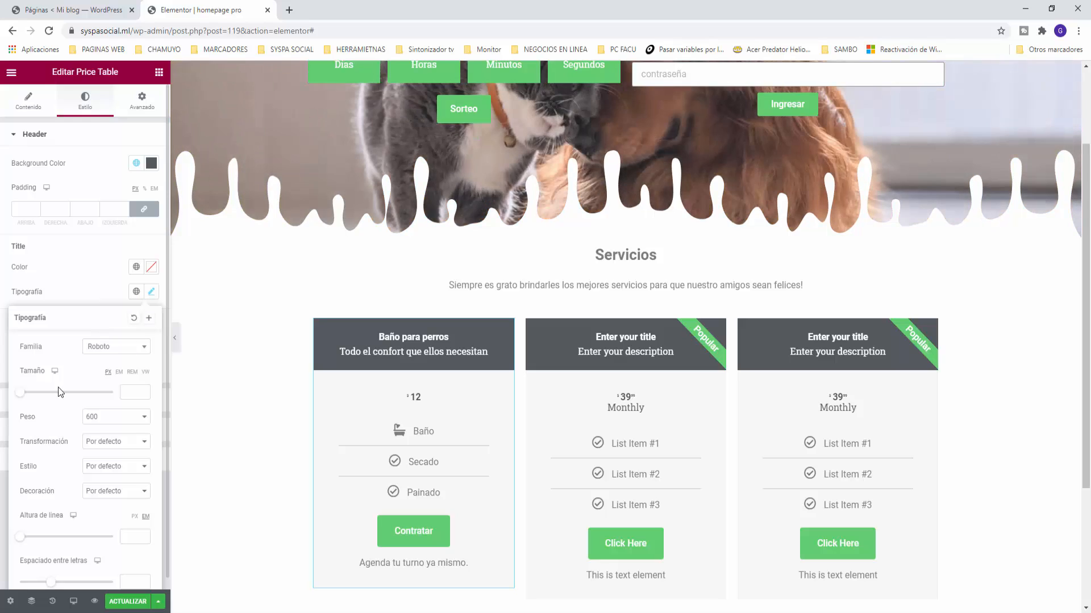
{"action": "left_click_drag", "start_coordinate": [21, 393], "coordinate": [32, 396]}
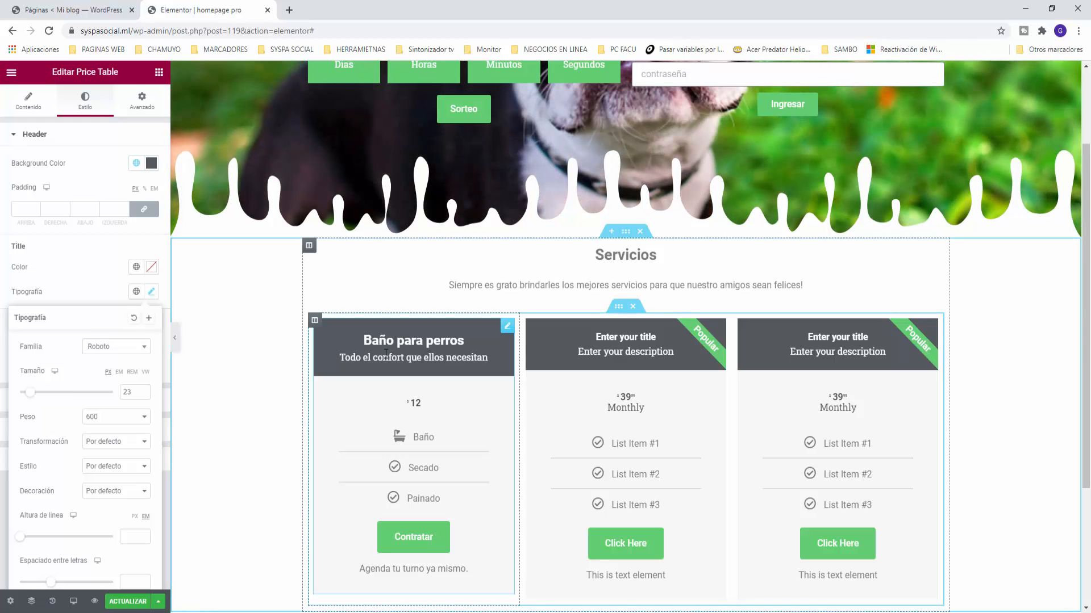
{"action": "left_click", "coordinate": [223, 361]}
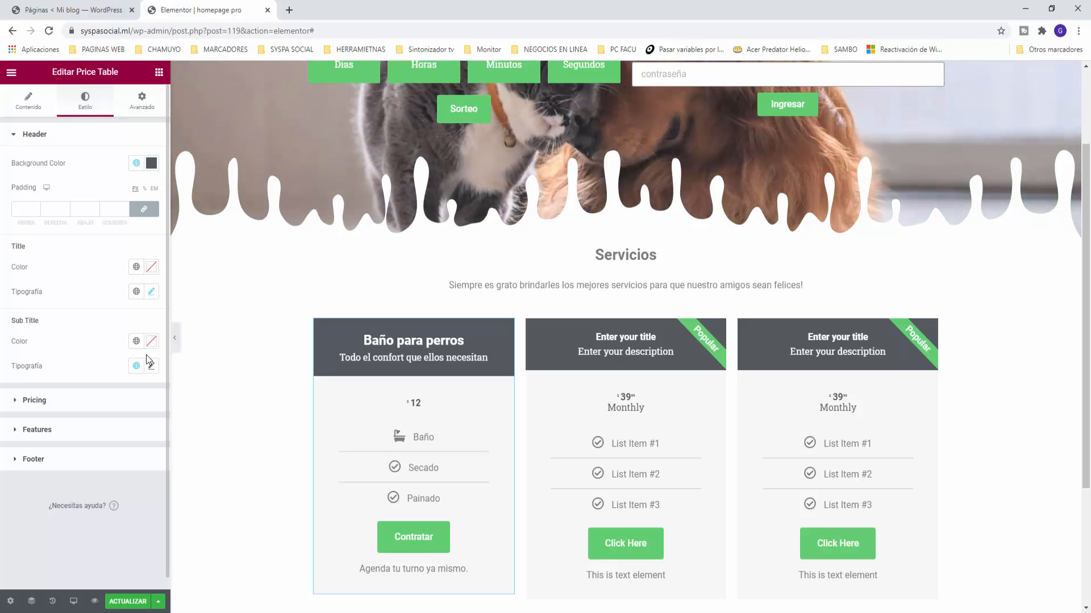
{"action": "left_click", "coordinate": [150, 365]}
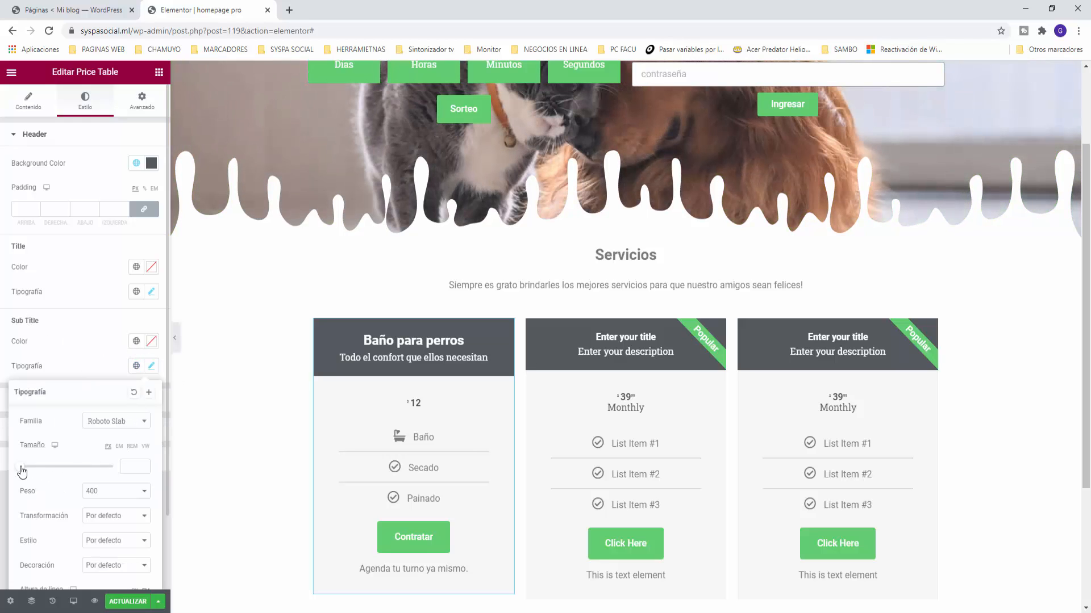
{"action": "left_click_drag", "start_coordinate": [22, 471], "coordinate": [32, 471]}
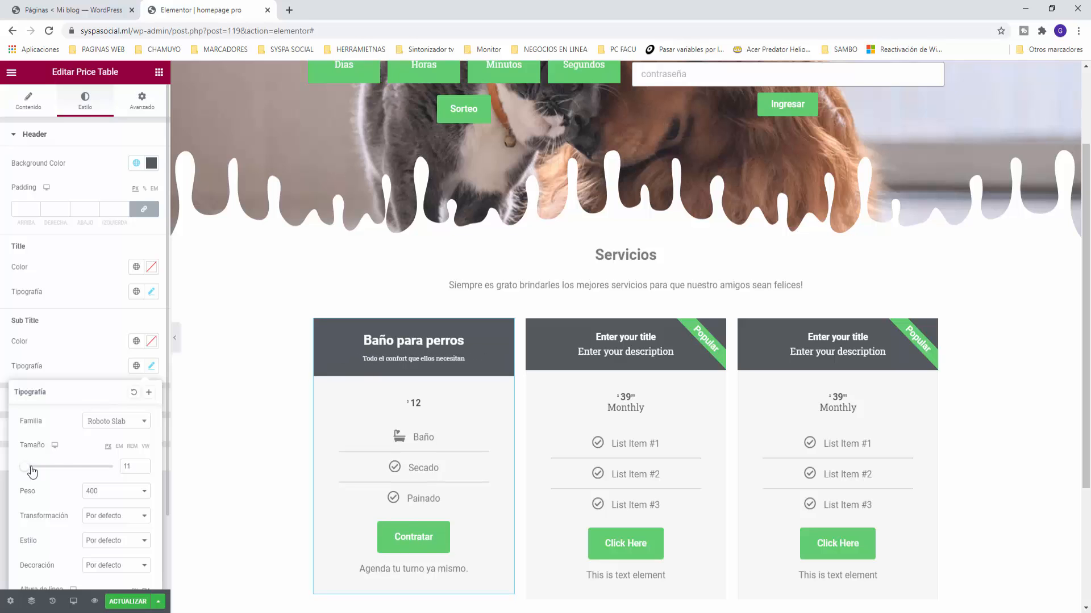
{"action": "left_click", "coordinate": [207, 397]}
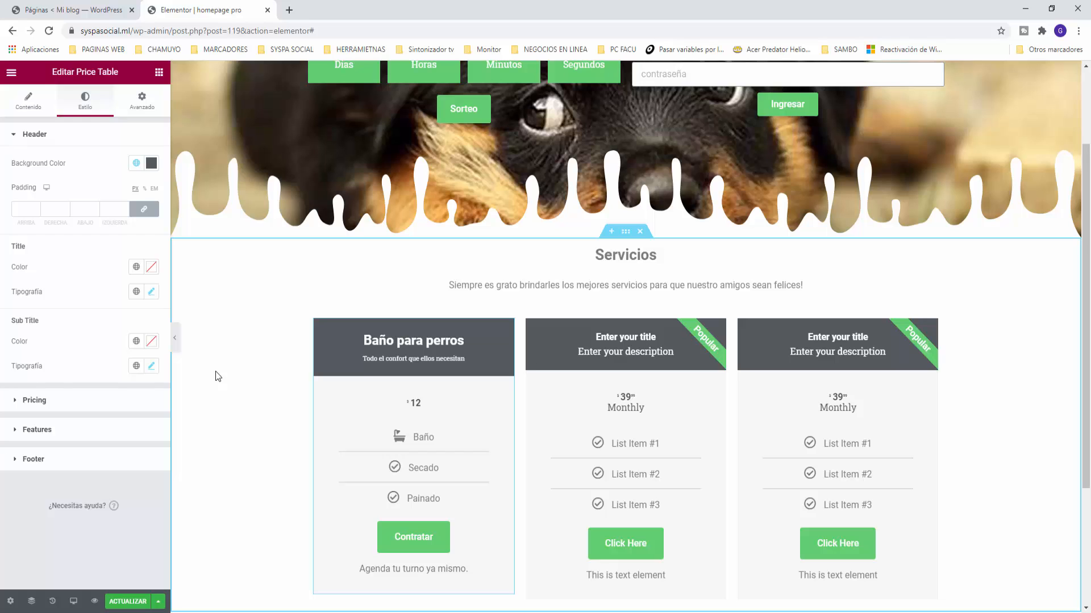
Step: Make the $12 price typography much larger
{"action": "left_click", "coordinate": [50, 400]}
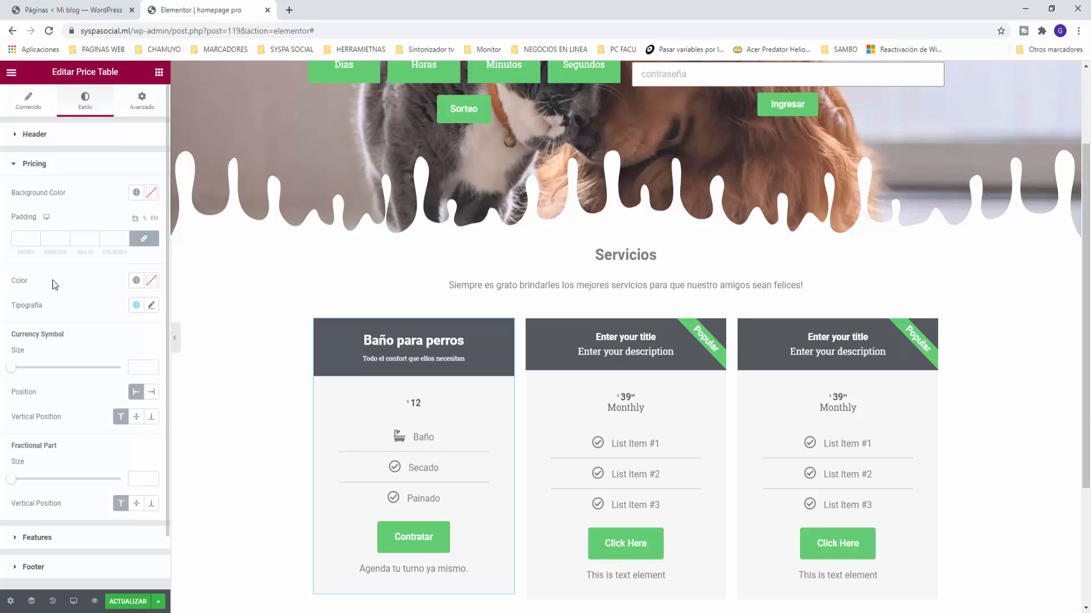
{"action": "left_click", "coordinate": [151, 306]}
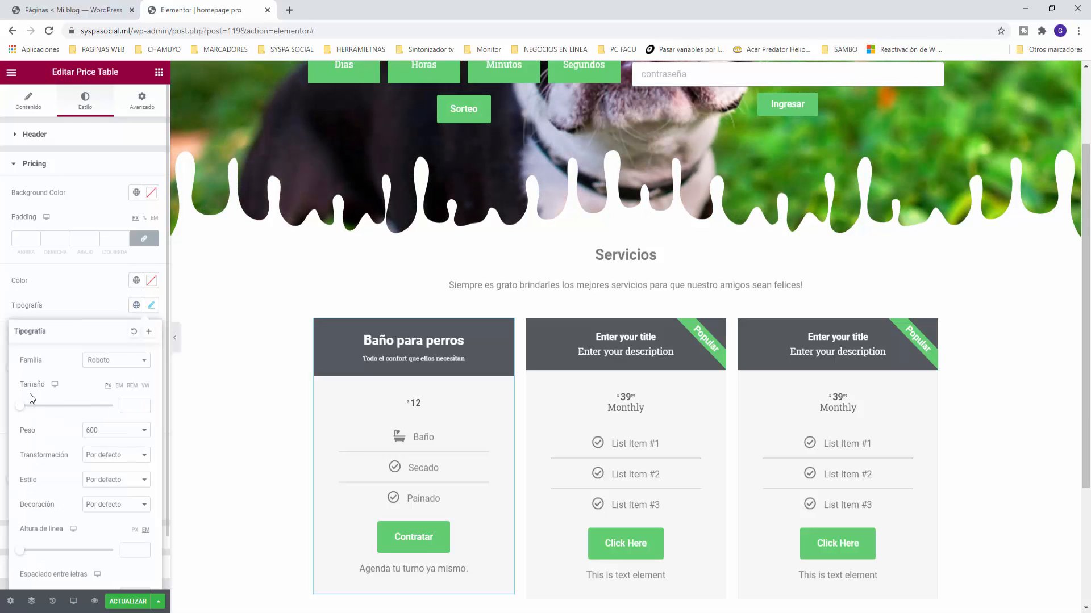
{"action": "left_click_drag", "start_coordinate": [23, 415], "coordinate": [48, 415]}
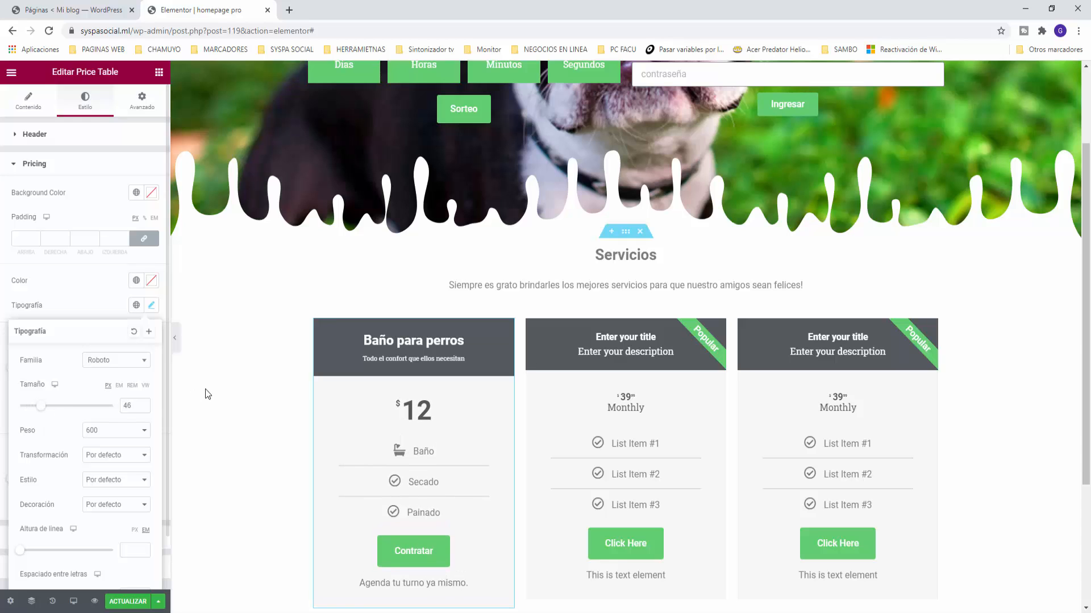
{"action": "left_click", "coordinate": [219, 384]}
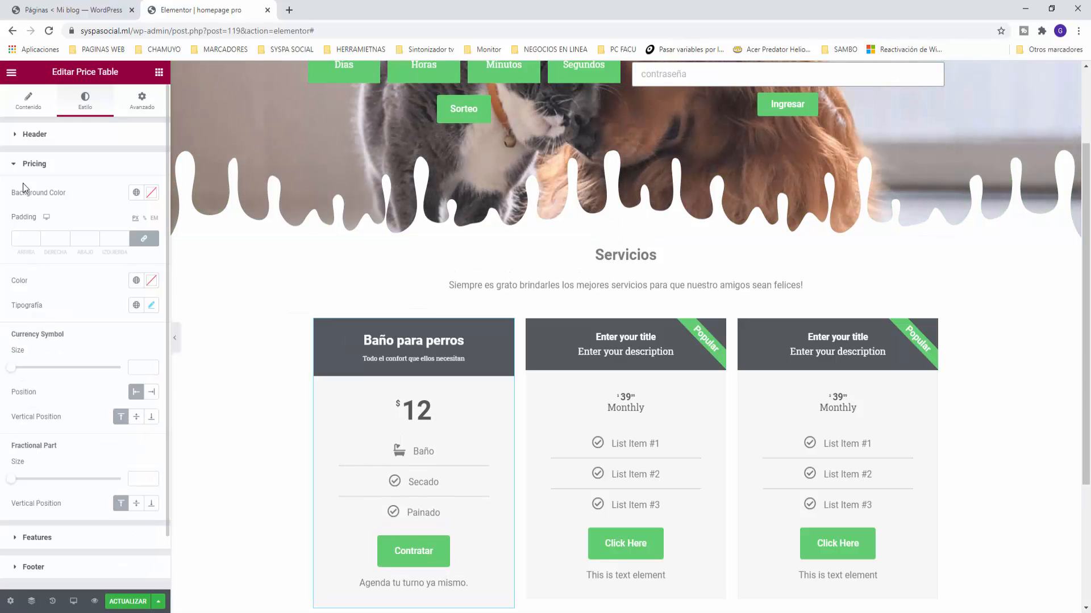
{"action": "left_click", "coordinate": [16, 167]}
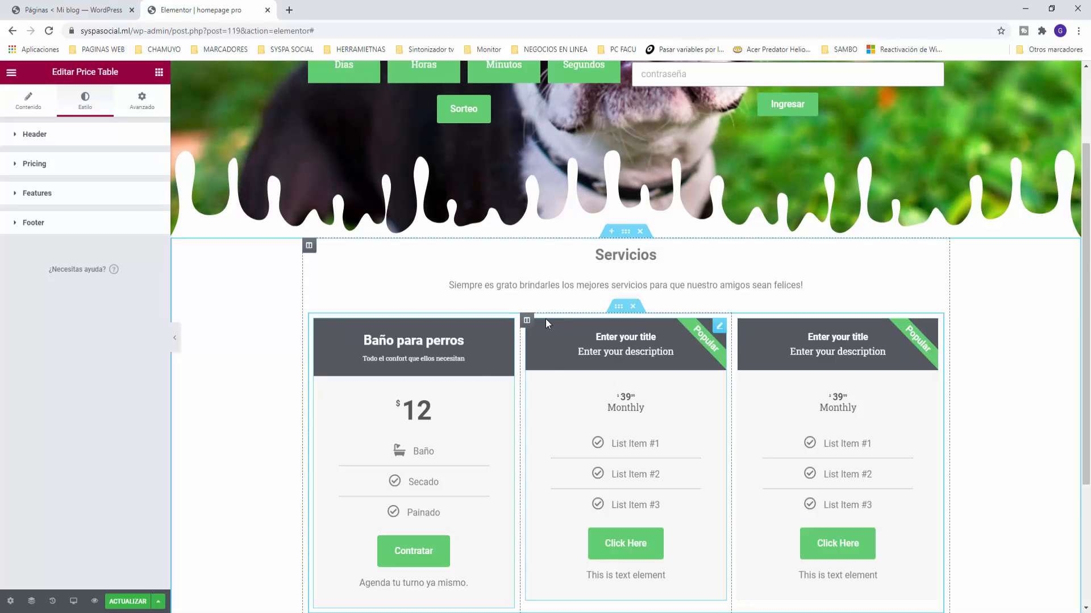
Step: Delete the two placeholder price table columns
{"action": "right_click", "coordinate": [531, 322]}
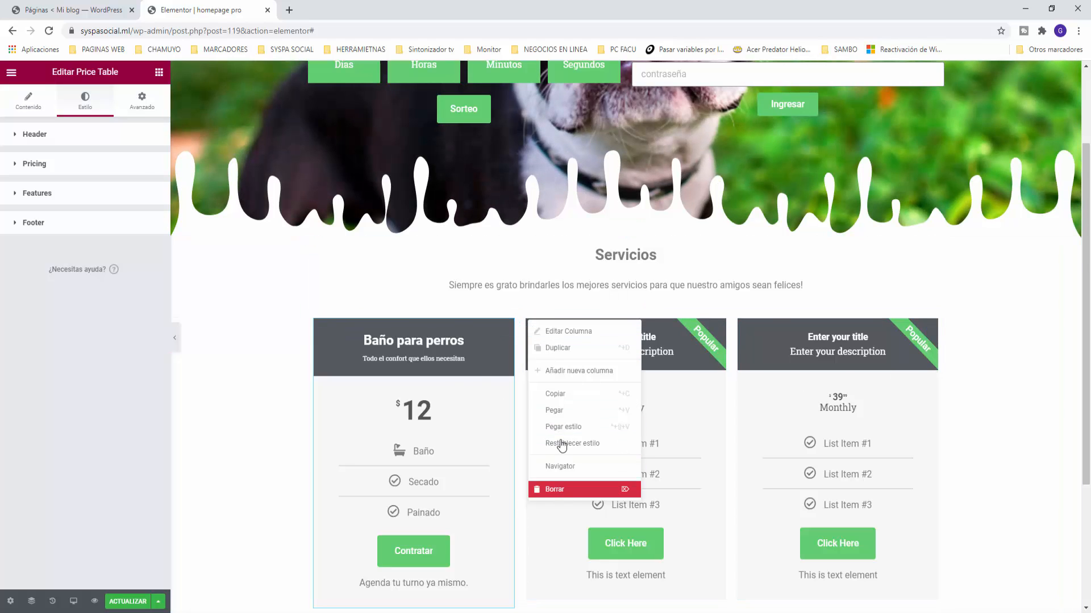
{"action": "left_click", "coordinate": [560, 490]}
{"action": "right_click", "coordinate": [632, 325]}
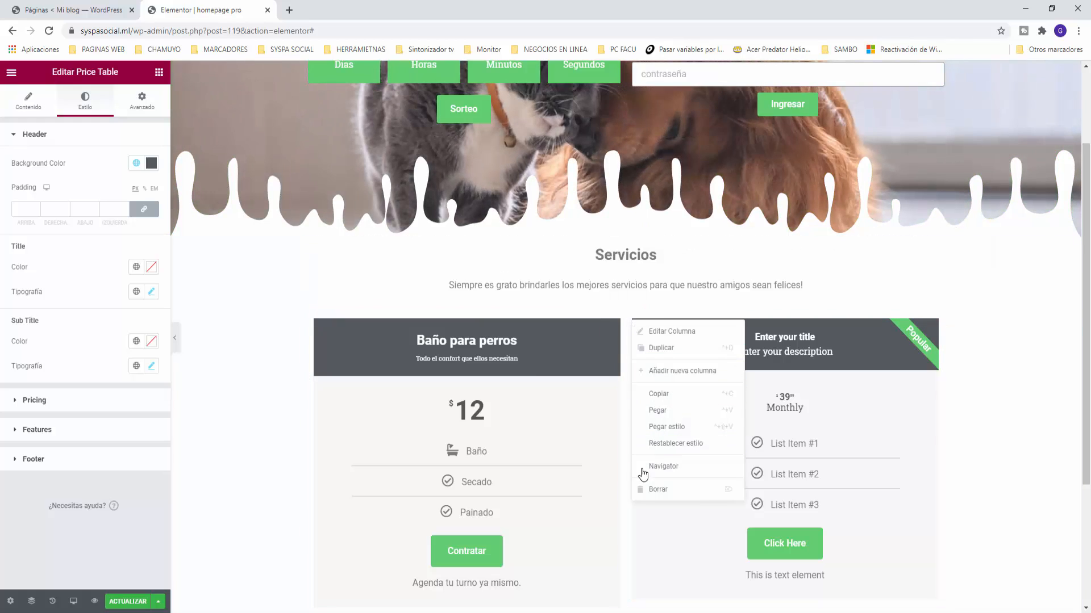
{"action": "left_click", "coordinate": [650, 490]}
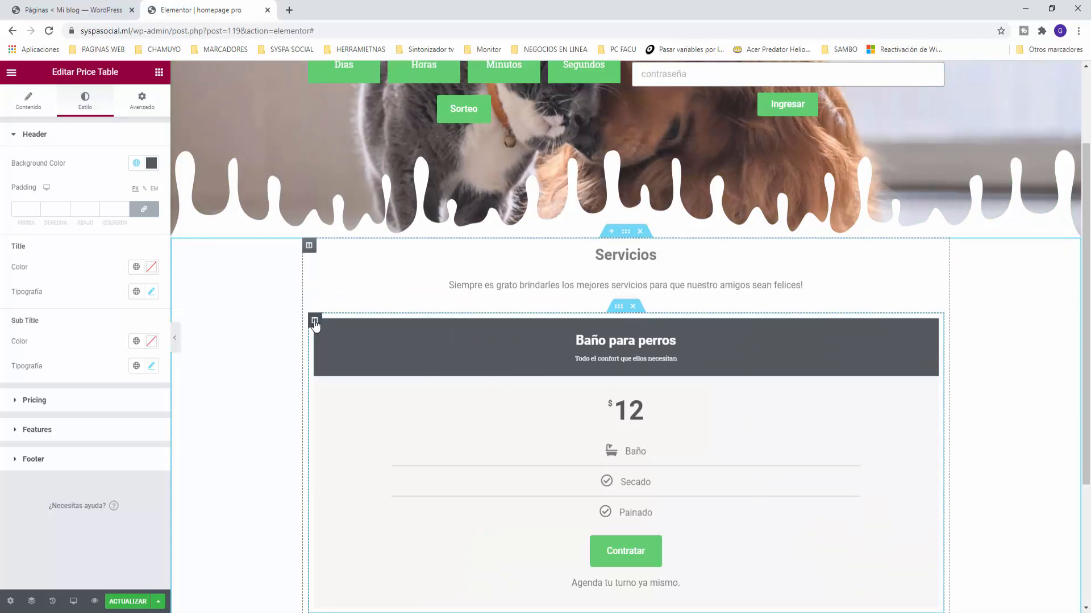
Step: Duplicate the Baño para perros card twice to make three cards
{"action": "right_click", "coordinate": [315, 321]}
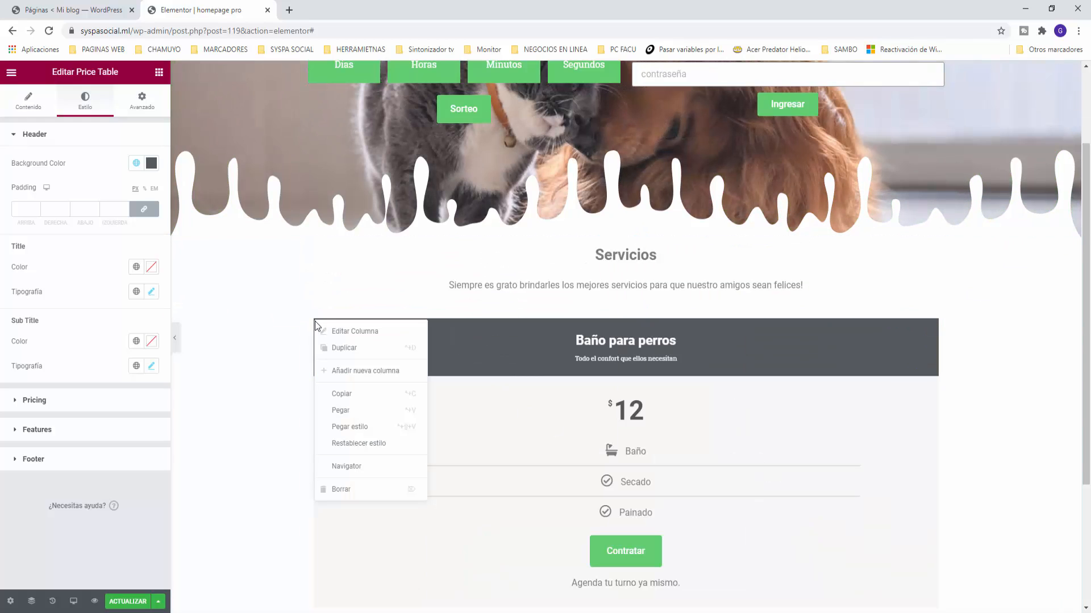
{"action": "left_click", "coordinate": [353, 349]}
{"action": "right_click", "coordinate": [632, 322]}
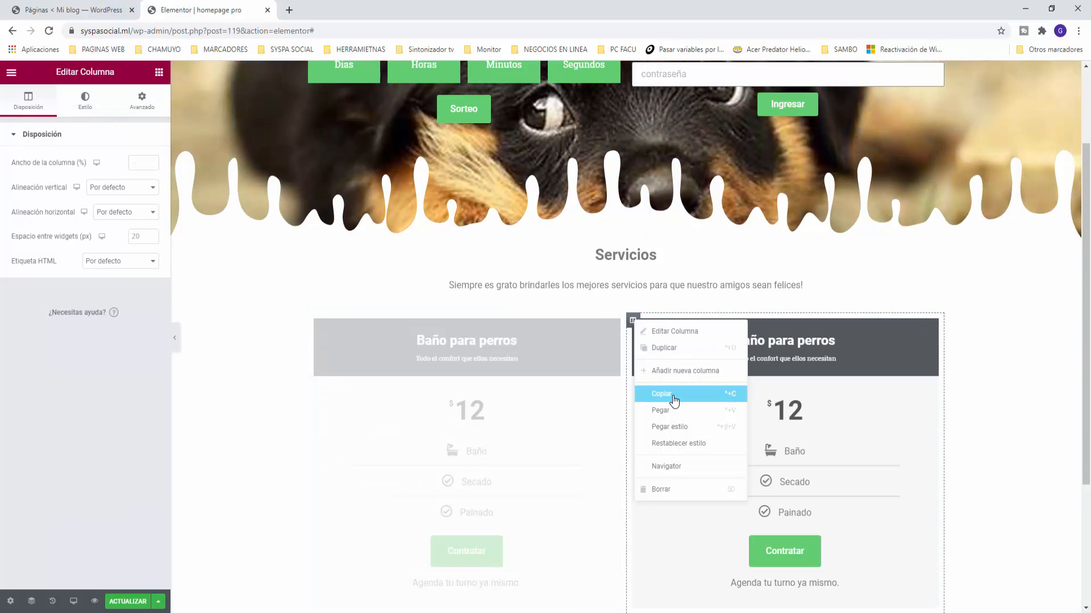
{"action": "left_click", "coordinate": [664, 348]}
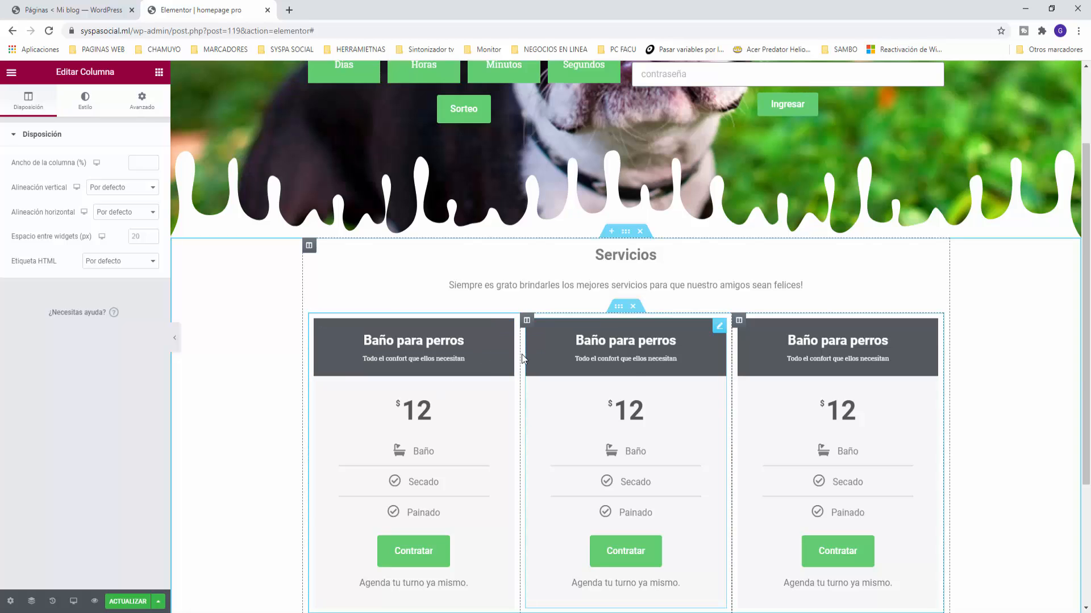
Step: Give the middle card a green header and a green price band using the global colours
{"action": "left_click", "coordinate": [719, 327]}
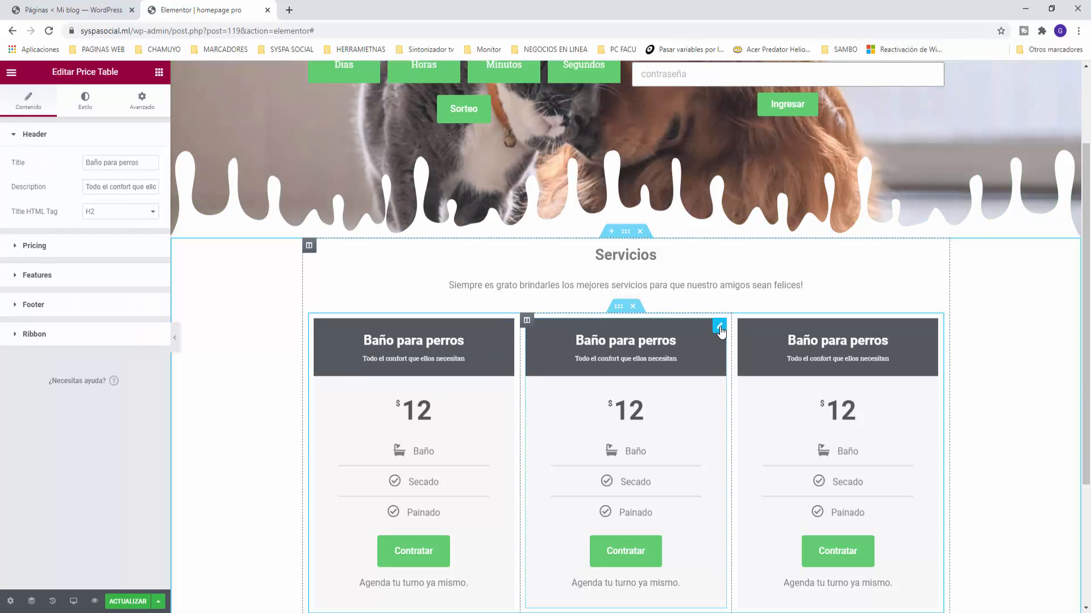
{"action": "left_click", "coordinate": [85, 101]}
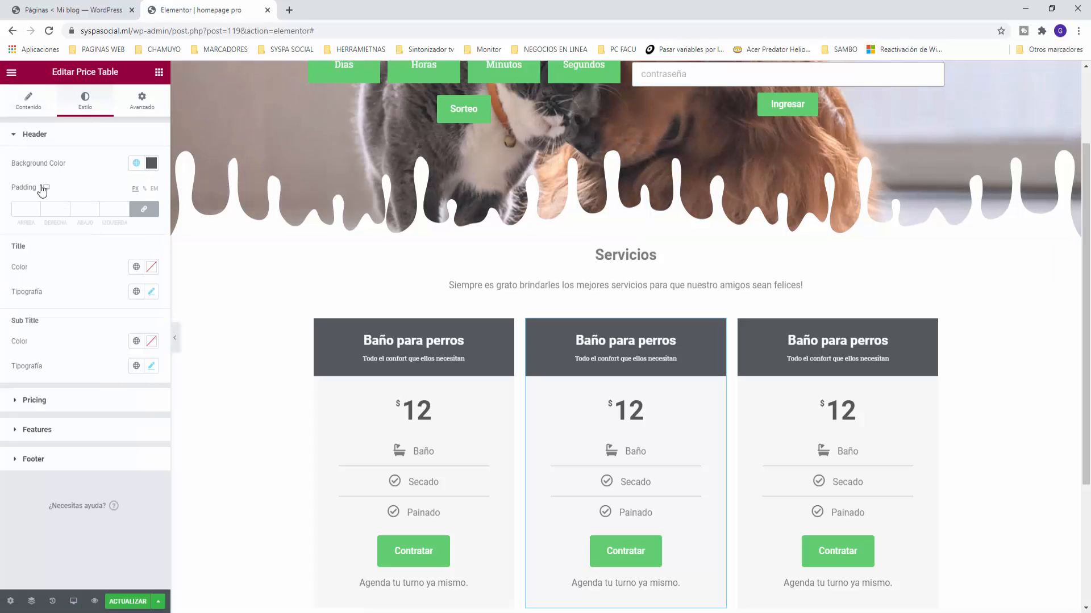
{"action": "left_click", "coordinate": [136, 165]}
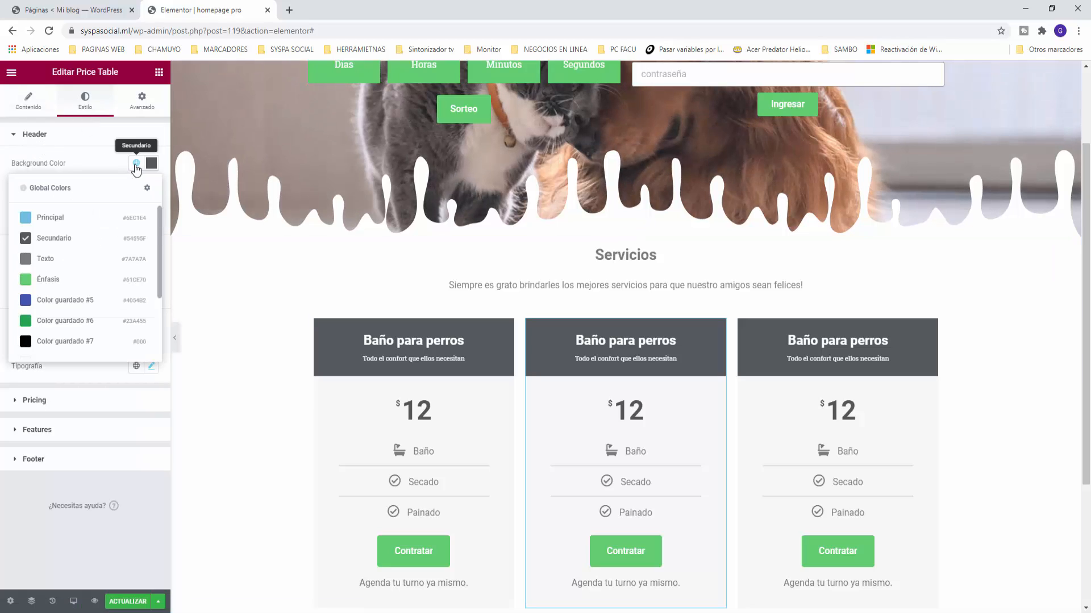
{"action": "left_click", "coordinate": [26, 321]}
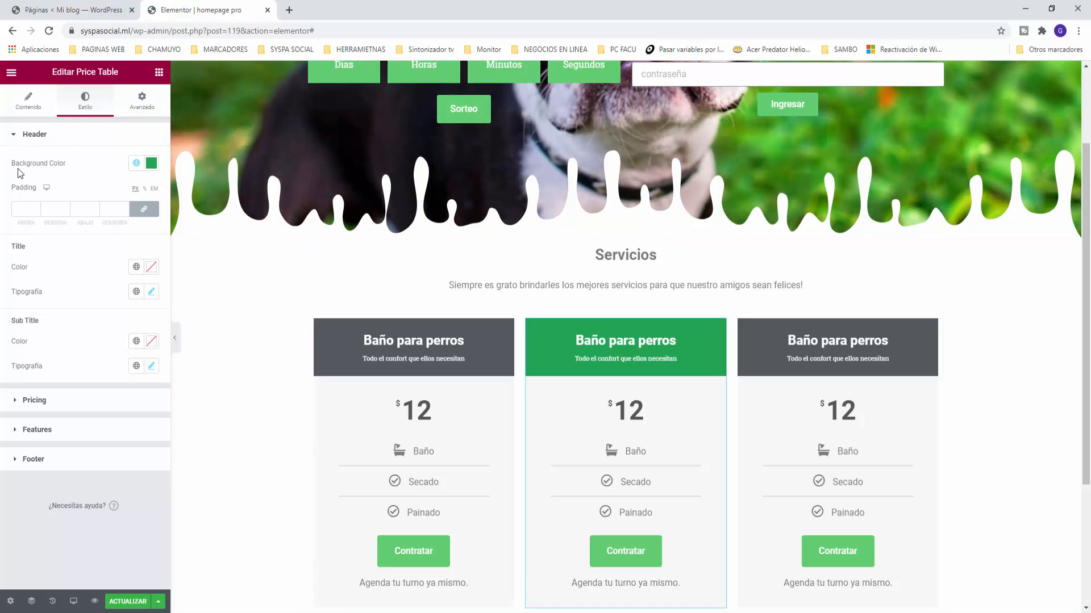
{"action": "left_click", "coordinate": [11, 405]}
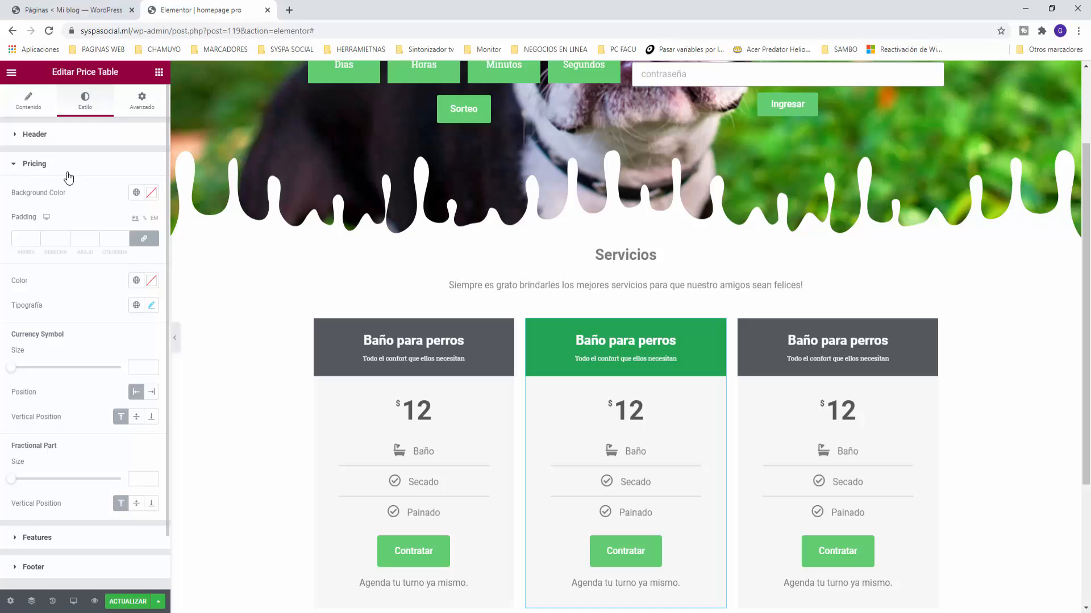
{"action": "left_click", "coordinate": [136, 193]}
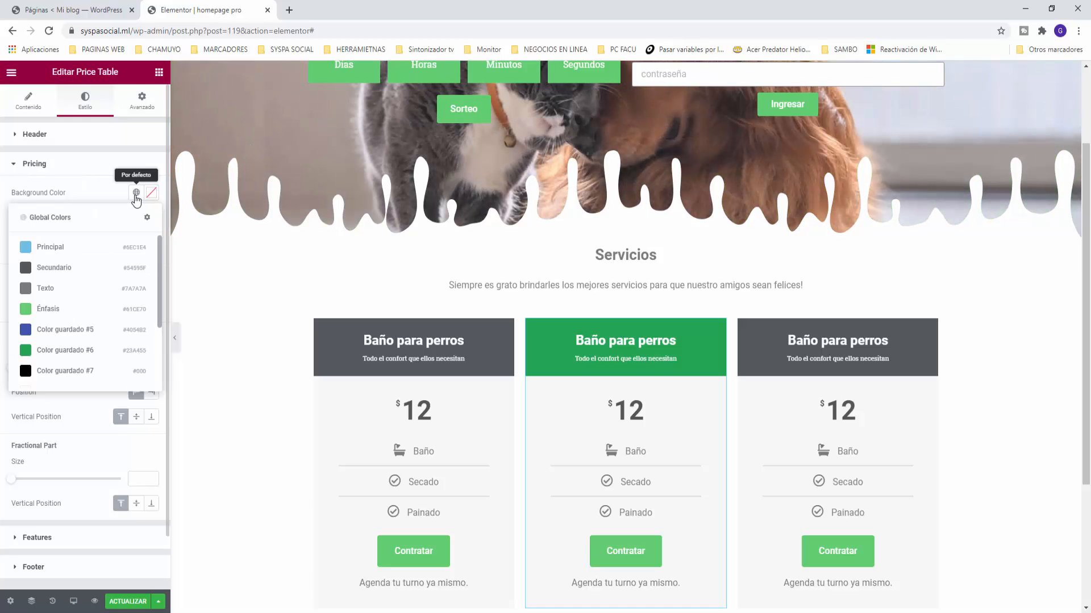
{"action": "left_click", "coordinate": [30, 312]}
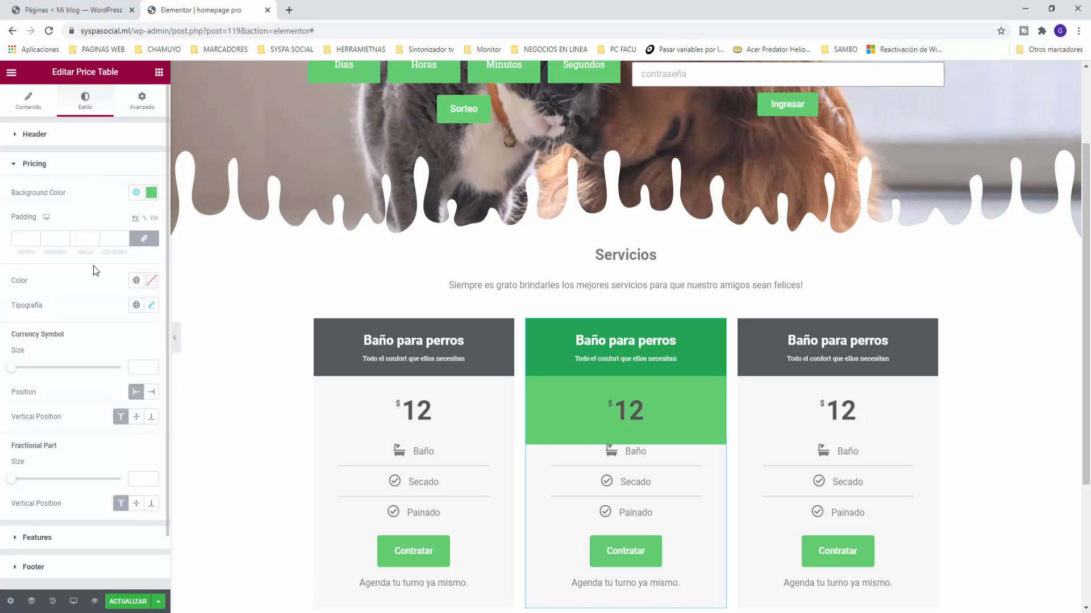
{"action": "left_click", "coordinate": [9, 164]}
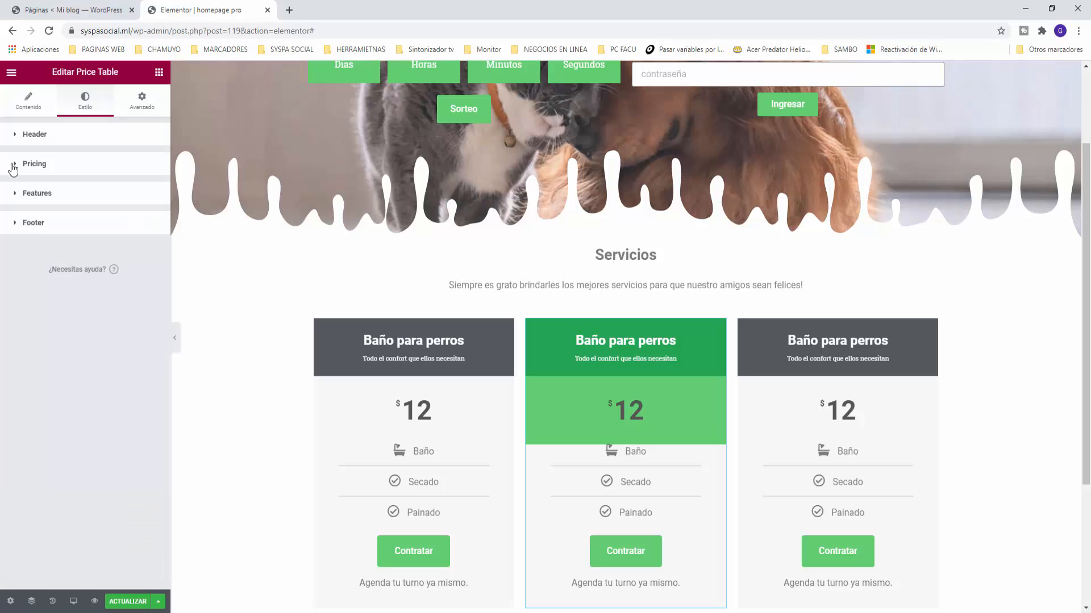
Step: Set the middle card's features and footer backgrounds to Énfasis green
{"action": "left_click", "coordinate": [16, 194]}
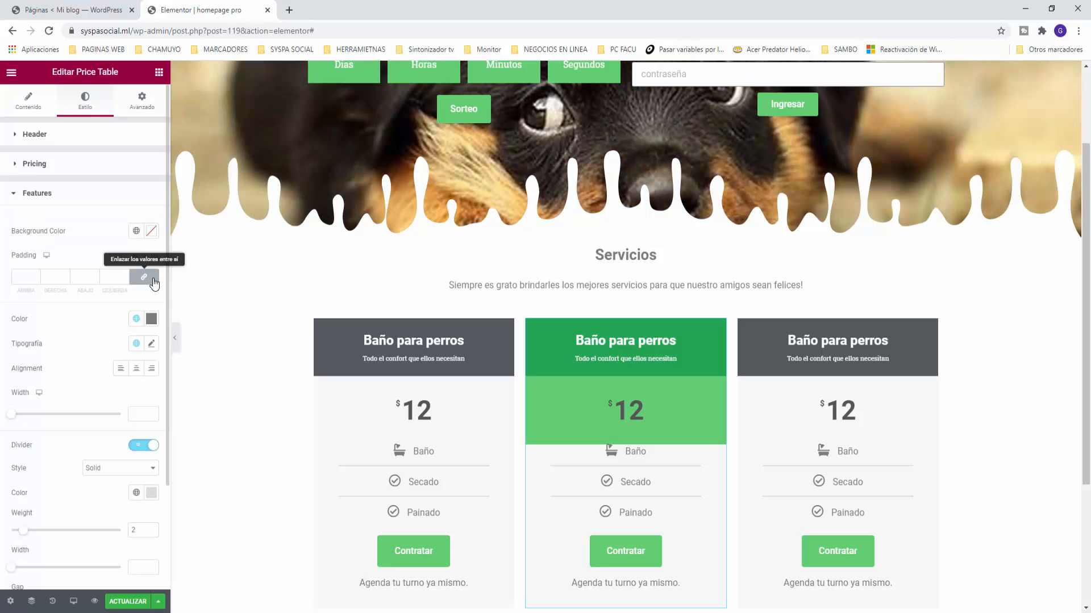
{"action": "left_click", "coordinate": [137, 230]}
{"action": "left_click", "coordinate": [51, 347]}
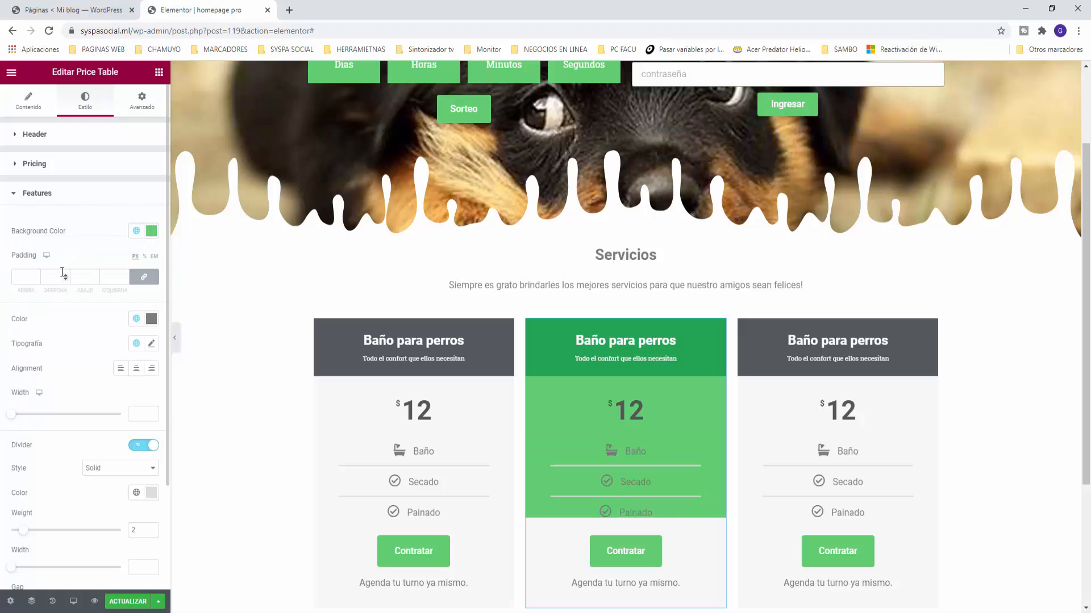
{"action": "left_click", "coordinate": [19, 199]}
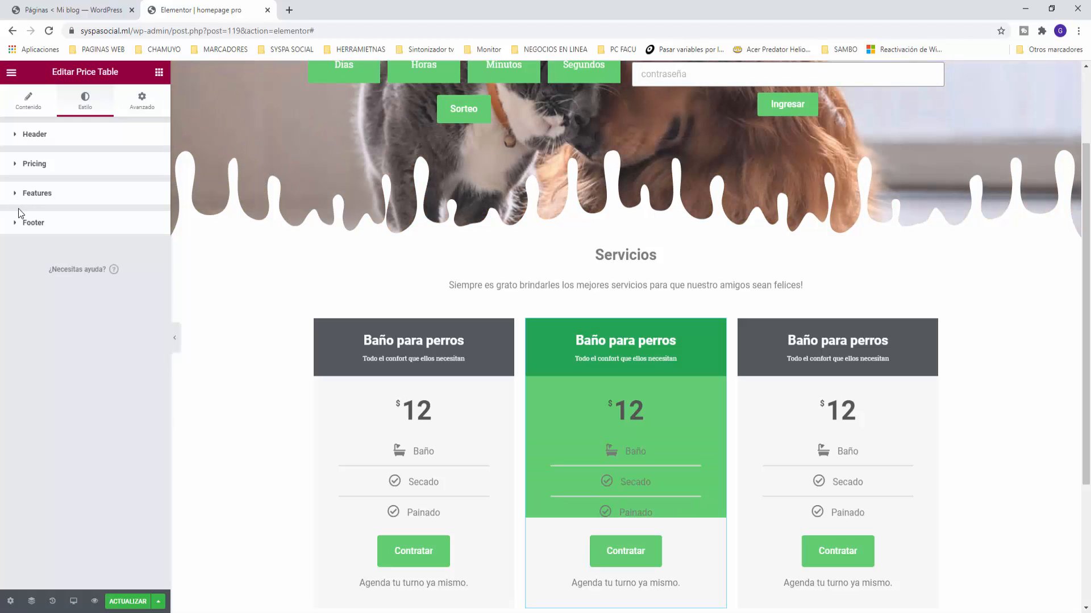
{"action": "left_click", "coordinate": [14, 227]}
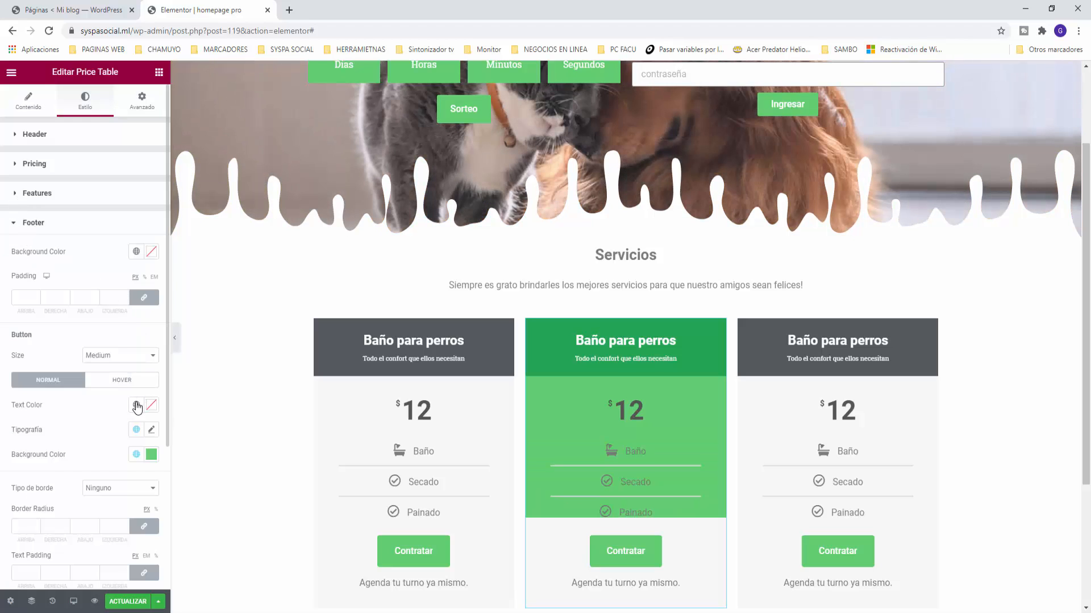
{"action": "left_click", "coordinate": [134, 254]}
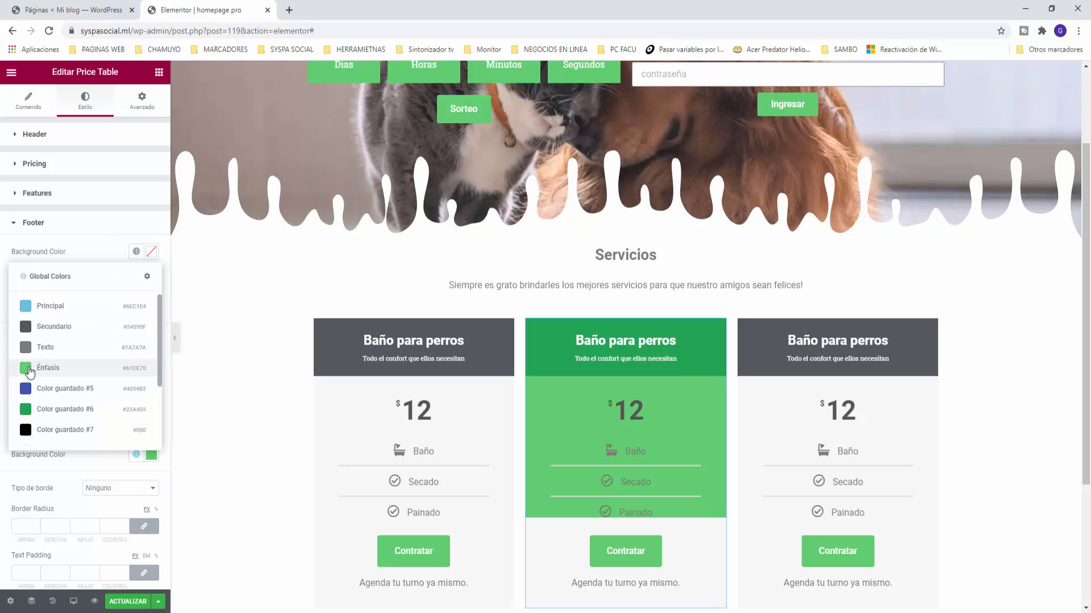
{"action": "left_click", "coordinate": [62, 365]}
{"action": "scroll", "coordinate": [239, 365], "scroll_direction": "down", "scroll_amount": 1}
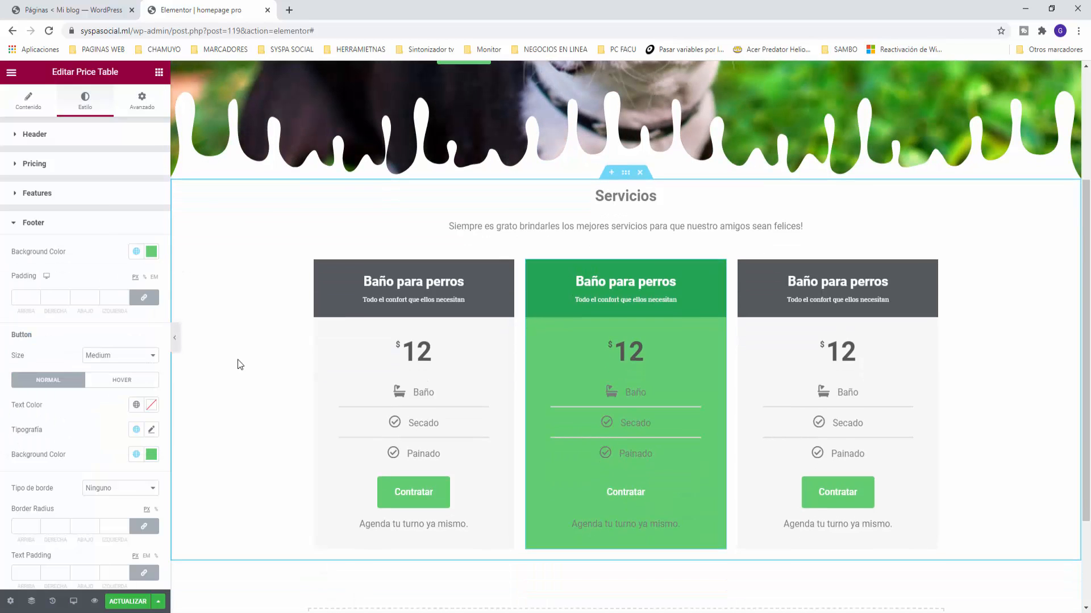
{"action": "left_click", "coordinate": [13, 222]}
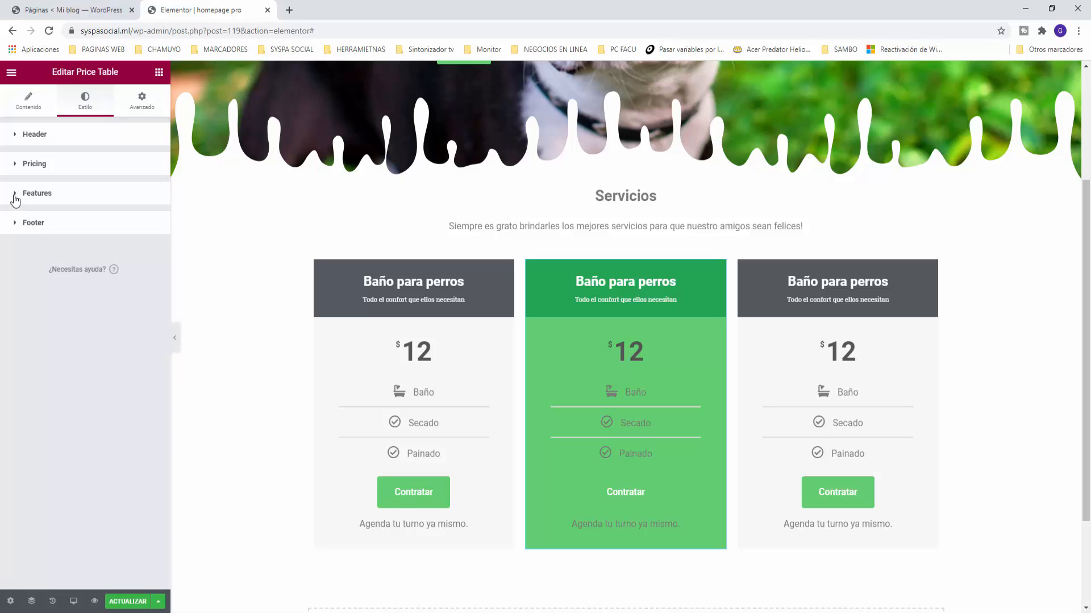
{"action": "left_click", "coordinate": [15, 198]}
{"action": "left_click", "coordinate": [15, 198]}
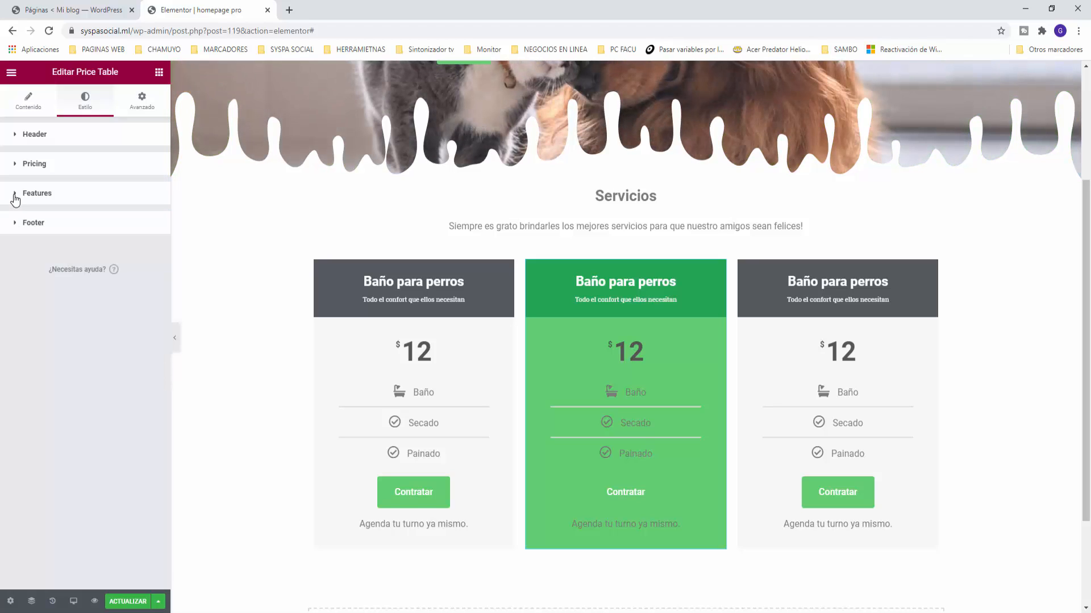
Step: Give the Contratar button a Color guardado #9 light grey background and Texto grey text
{"action": "left_click", "coordinate": [19, 225]}
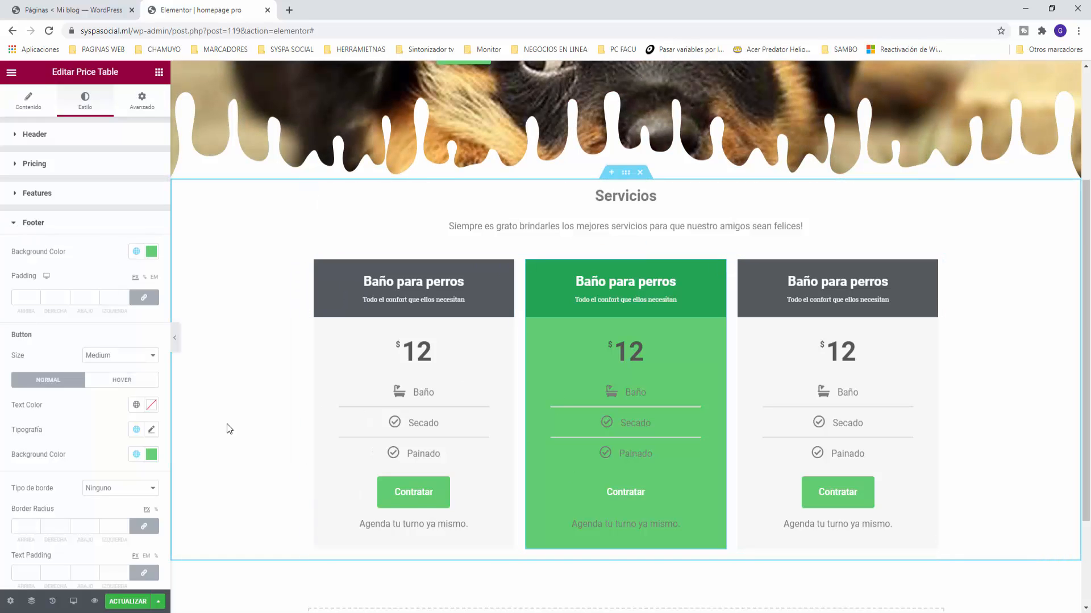
{"action": "left_click", "coordinate": [136, 454]}
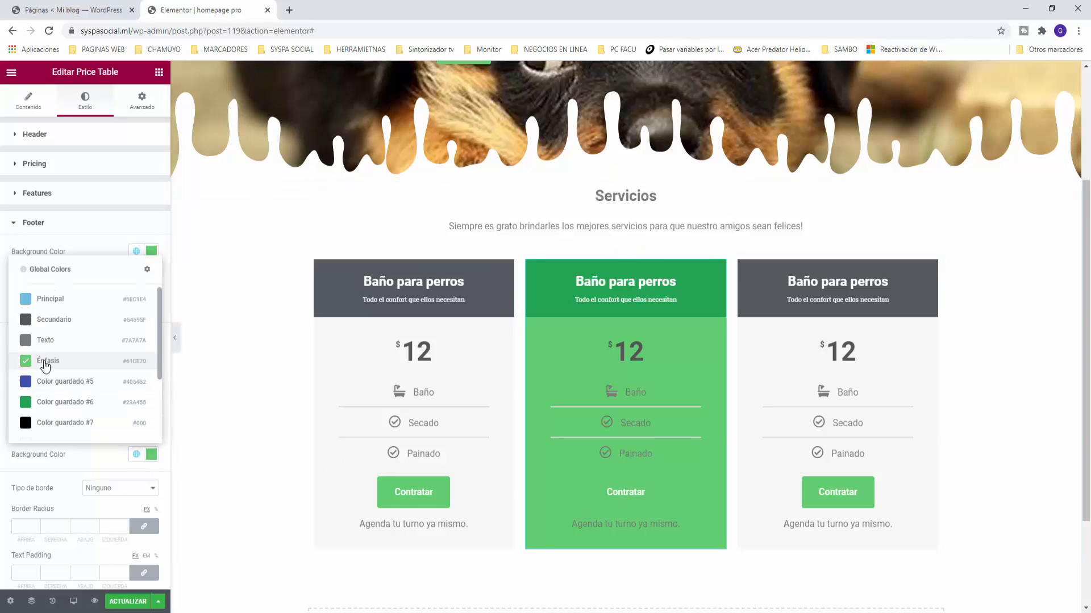
{"action": "scroll", "coordinate": [53, 341], "scroll_direction": "down", "scroll_amount": 2}
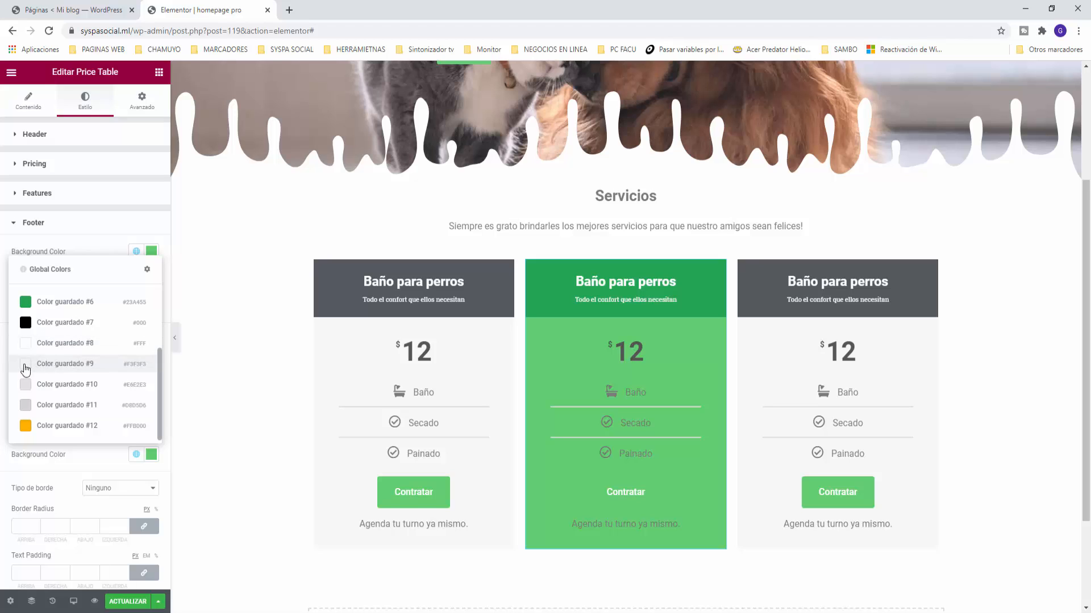
{"action": "left_click", "coordinate": [26, 369]}
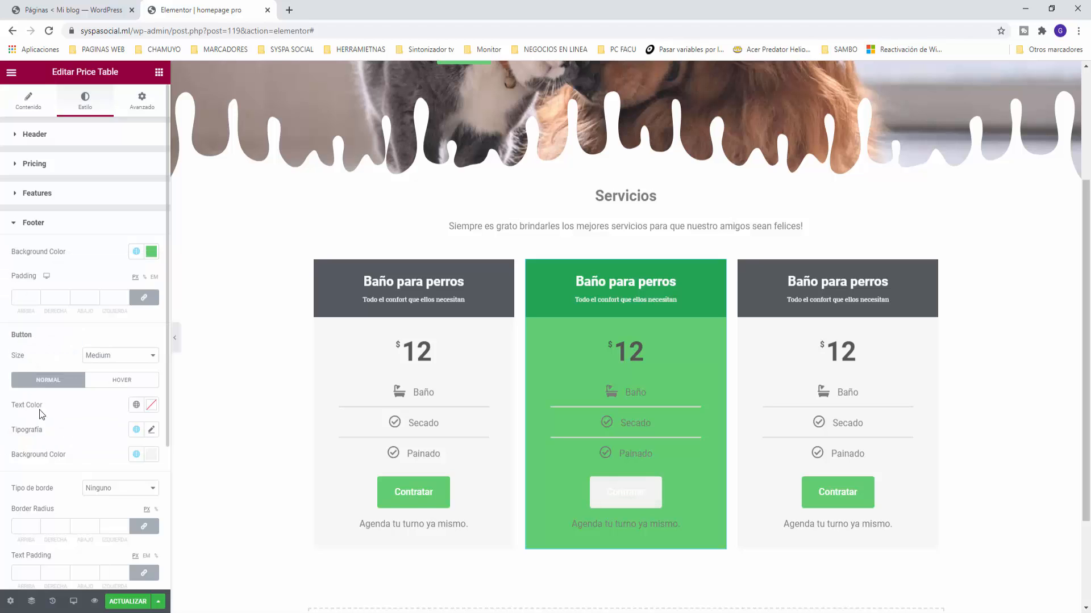
{"action": "left_click", "coordinate": [135, 430]}
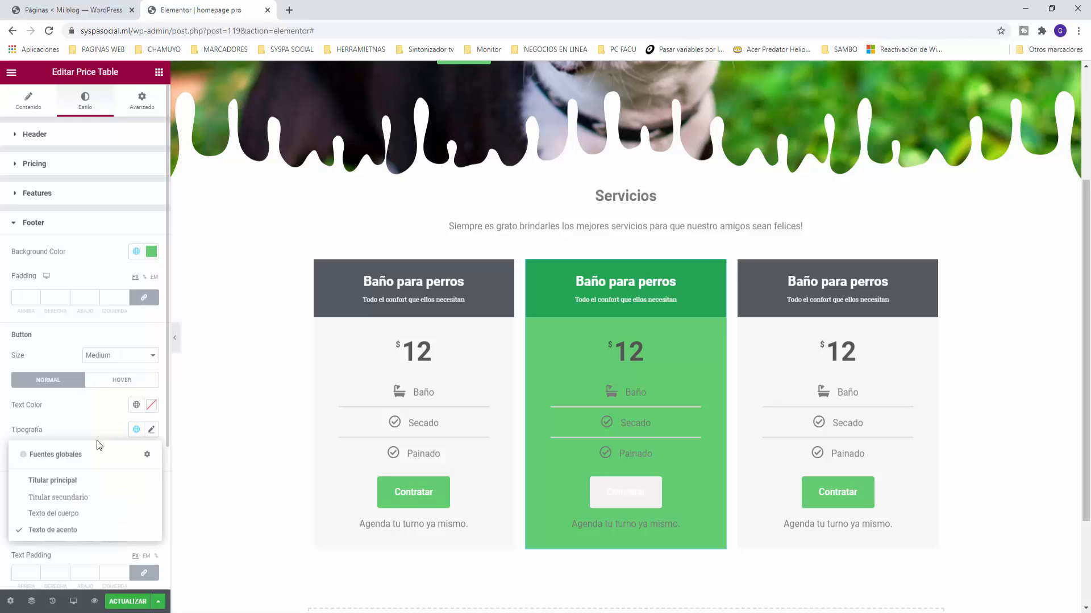
{"action": "left_click", "coordinate": [136, 429]}
{"action": "left_click", "coordinate": [135, 405]}
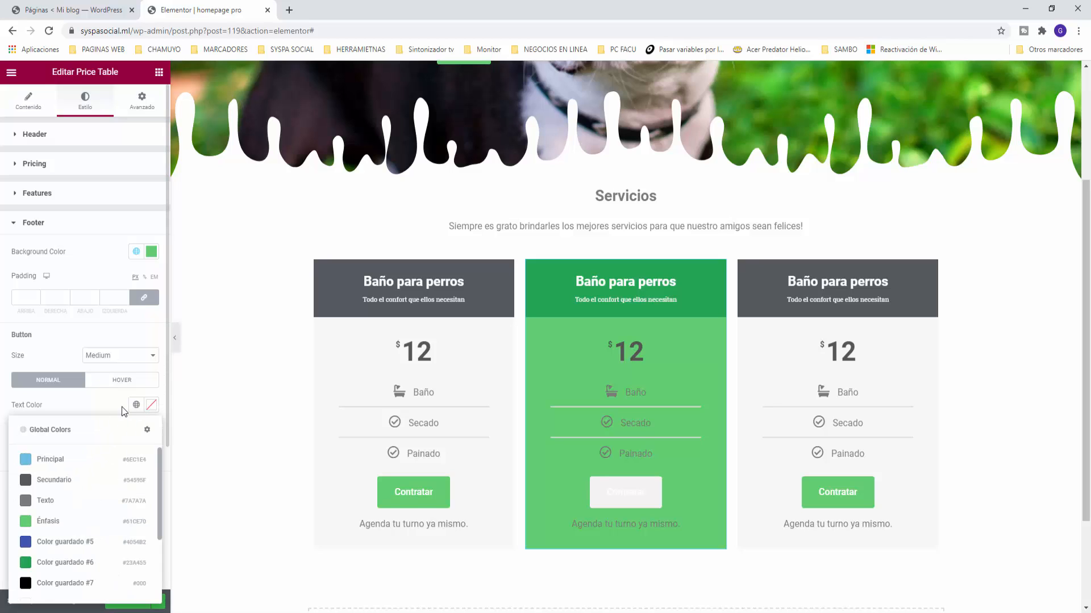
{"action": "left_click", "coordinate": [25, 500]}
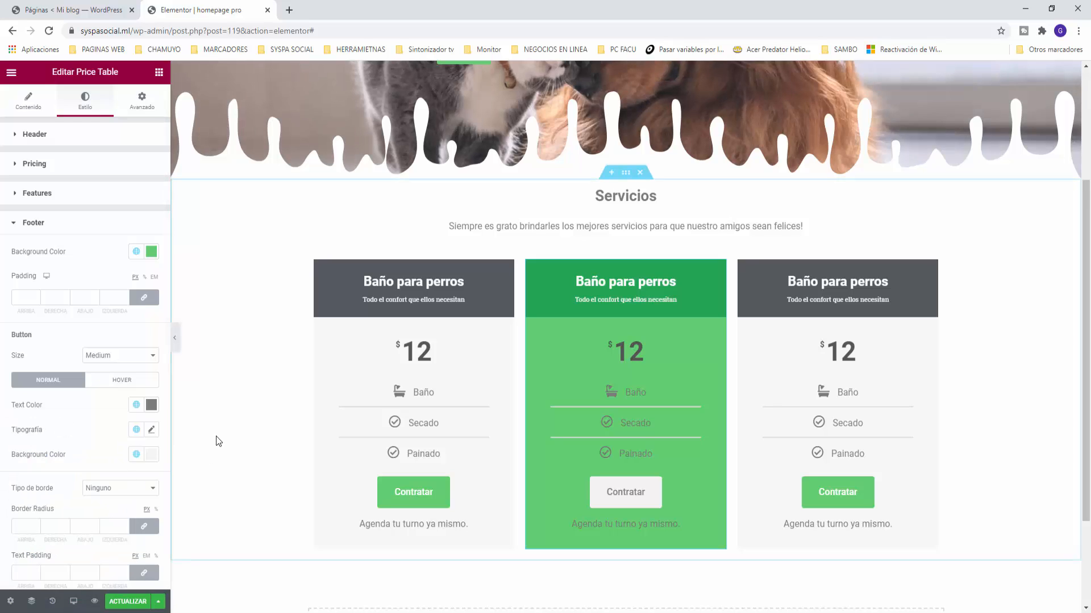
Step: Reselect the middle price table and return to its content settings
{"action": "left_click", "coordinate": [159, 71]}
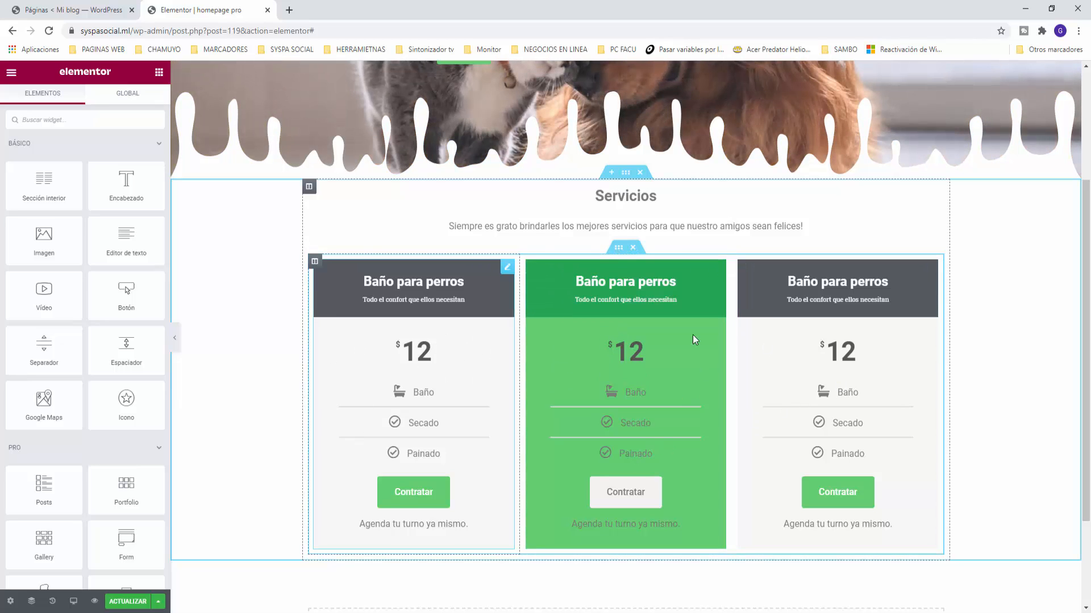
{"action": "left_click", "coordinate": [715, 269]}
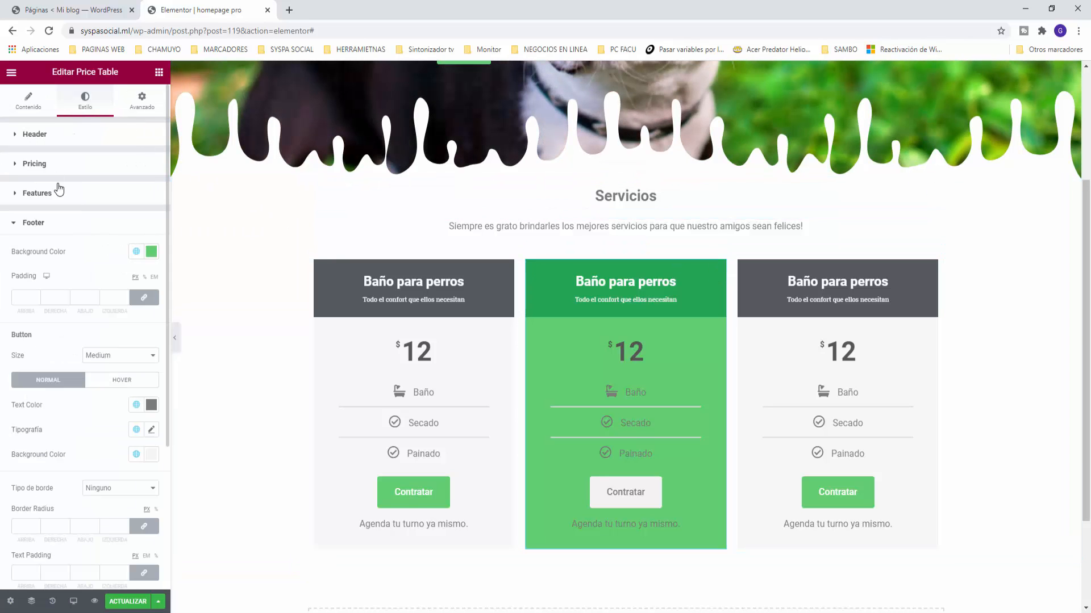
{"action": "left_click", "coordinate": [17, 165]}
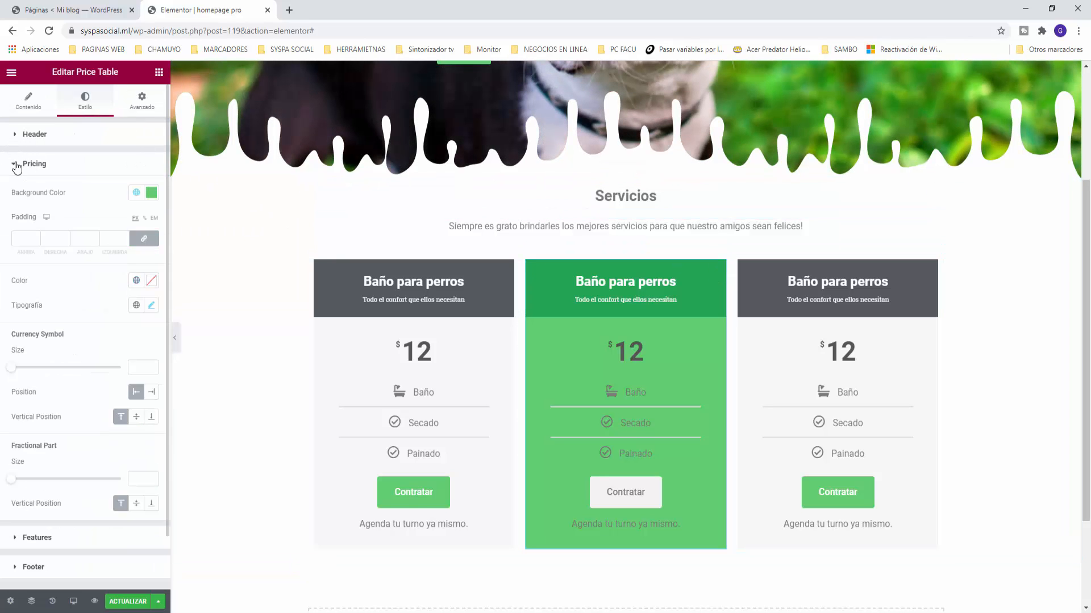
{"action": "left_click", "coordinate": [16, 164]}
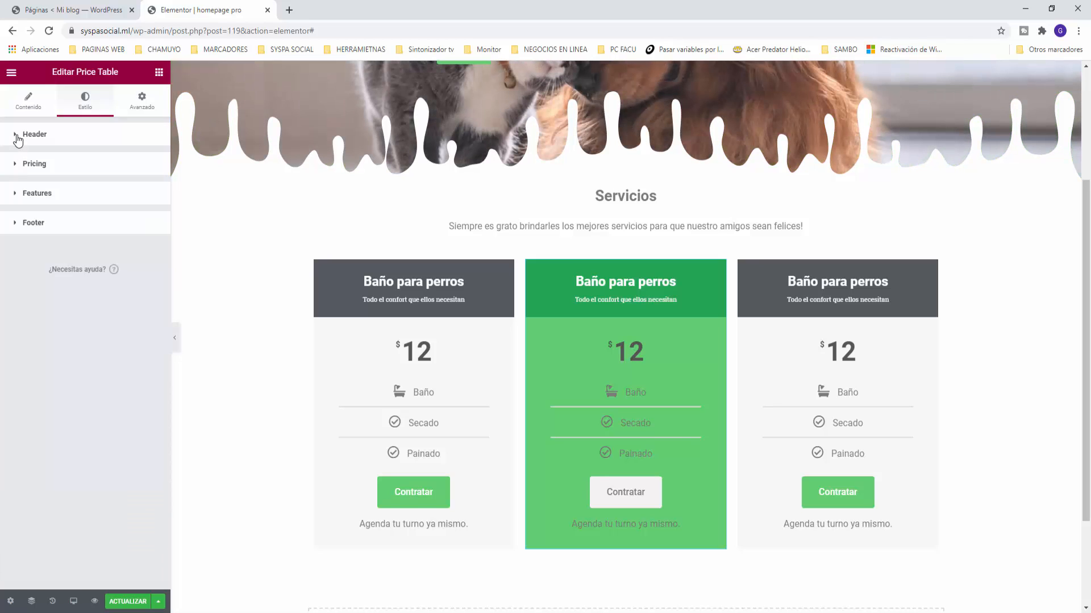
{"action": "left_click", "coordinate": [16, 164]}
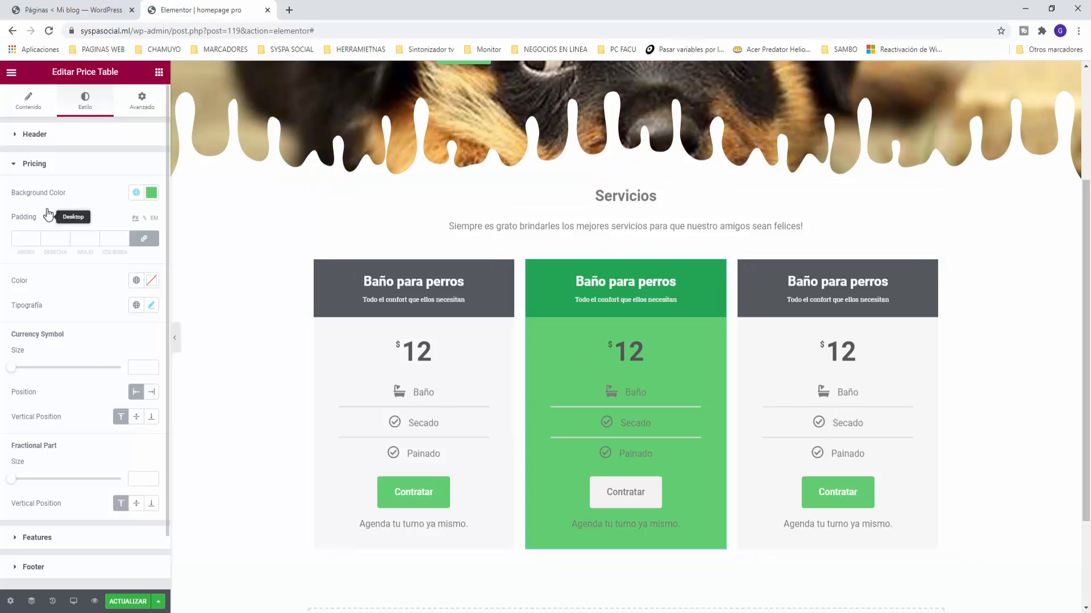
{"action": "left_click", "coordinate": [34, 106]}
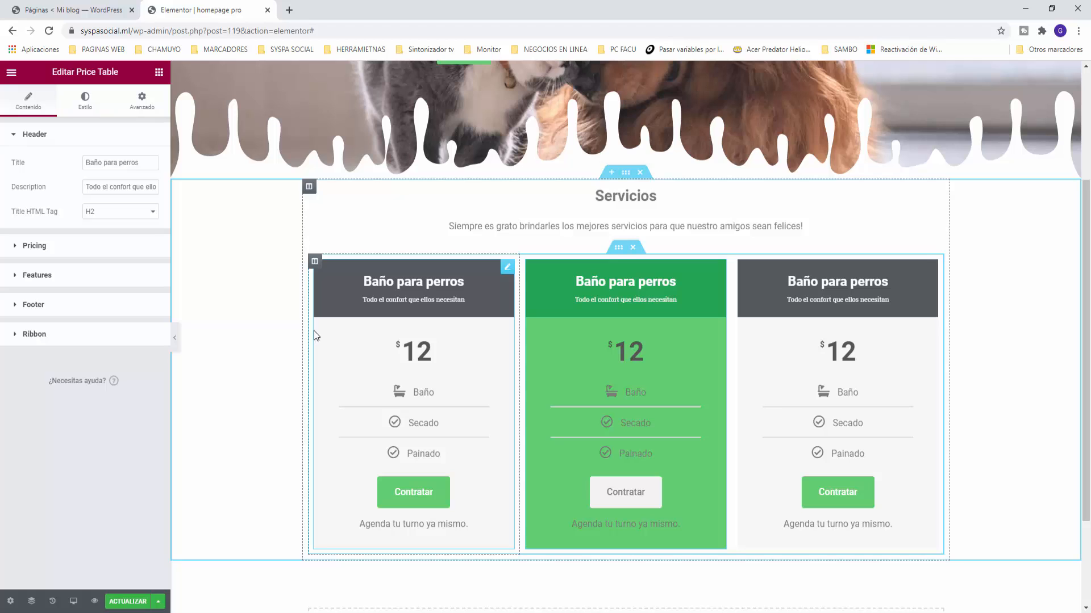
Step: Change the middle card's price from 12 to 25
{"action": "left_click", "coordinate": [15, 245]}
{"action": "left_click_drag", "start_coordinate": [98, 217], "coordinate": [65, 217]}
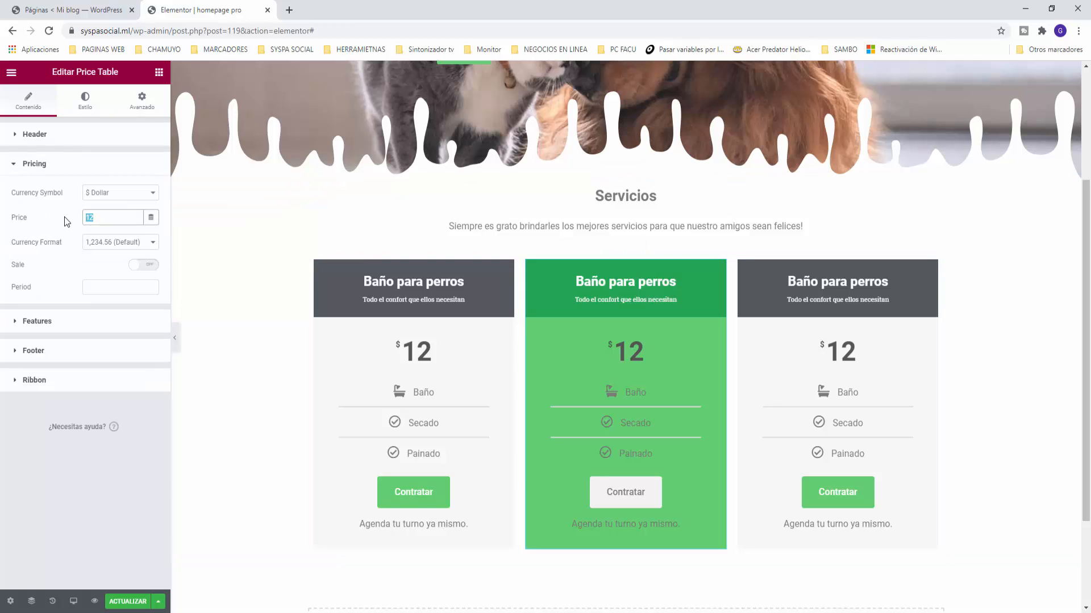
{"action": "type", "text": "15"}
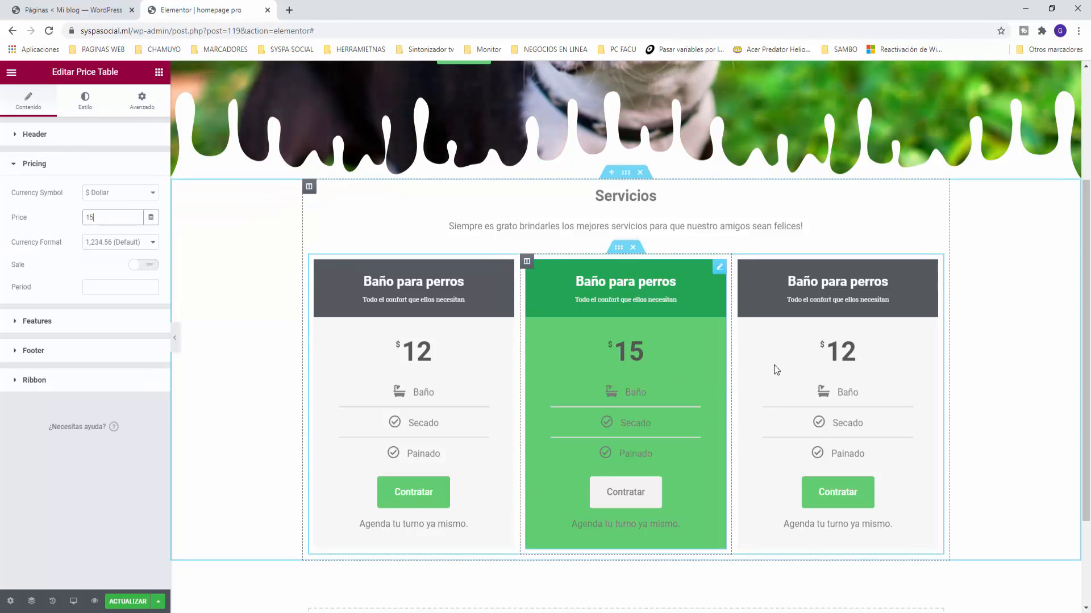
{"action": "left_click_drag", "start_coordinate": [116, 218], "coordinate": [64, 214]}
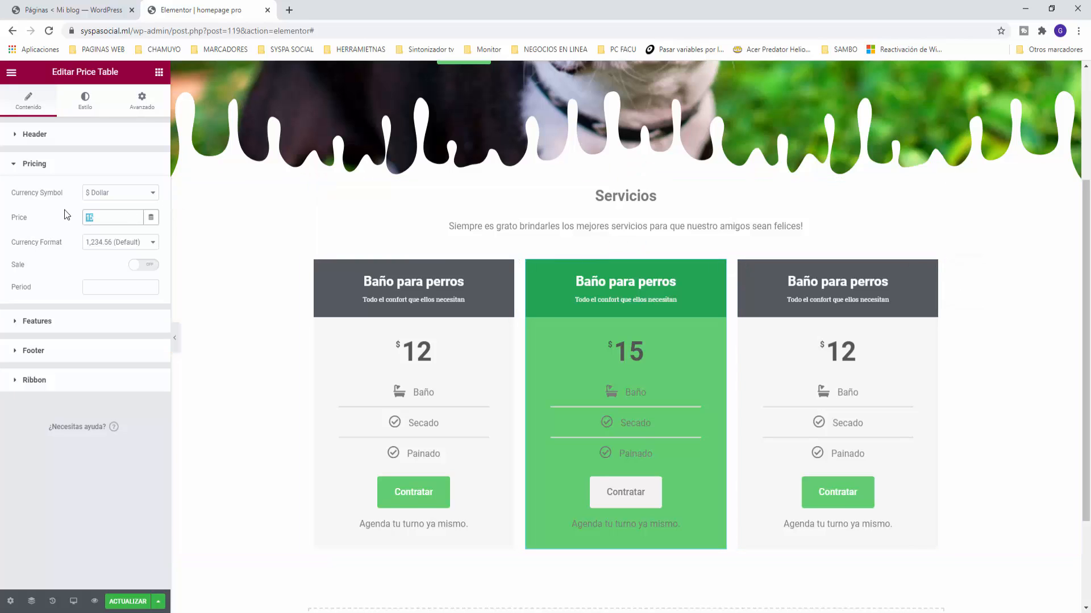
{"action": "type", "text": "25"}
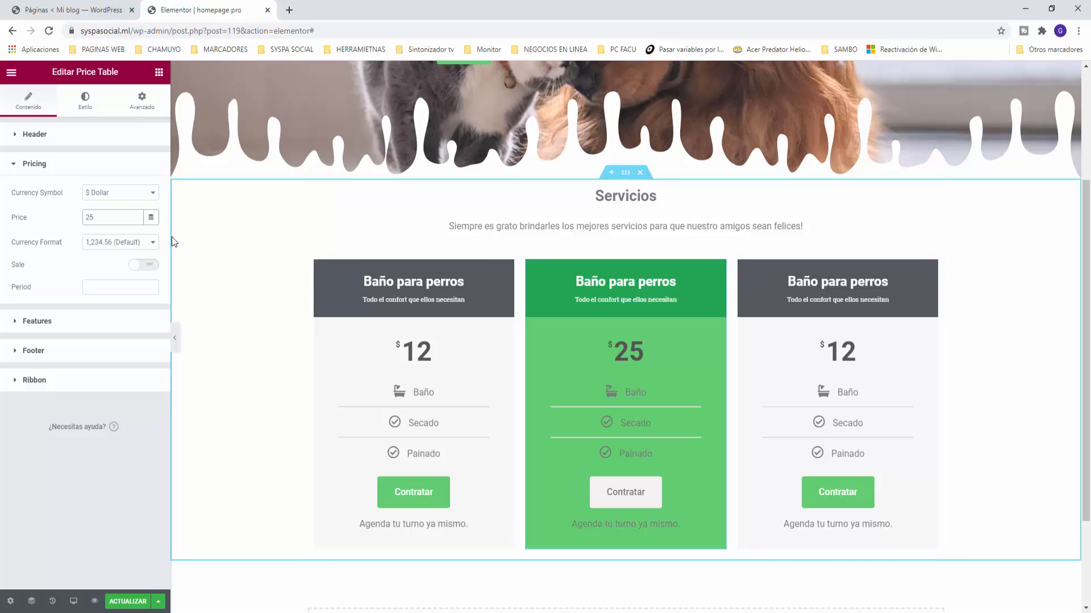
Step: Set the third card's price to 25 and save the page
{"action": "left_click", "coordinate": [932, 269]}
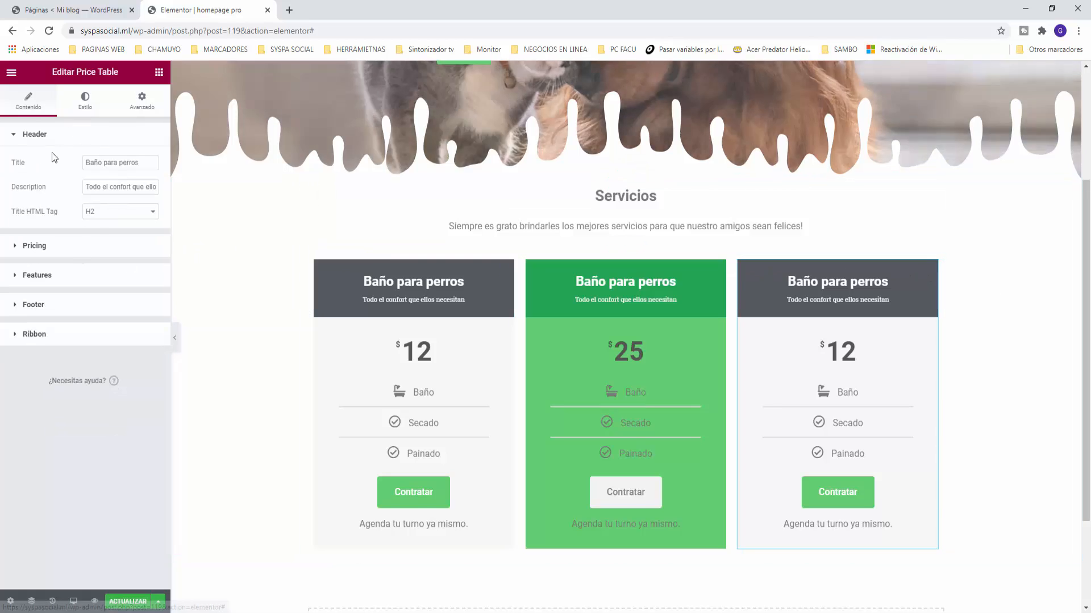
{"action": "left_click", "coordinate": [18, 246]}
{"action": "double_click", "coordinate": [101, 218]}
{"action": "type", "text": "25"}
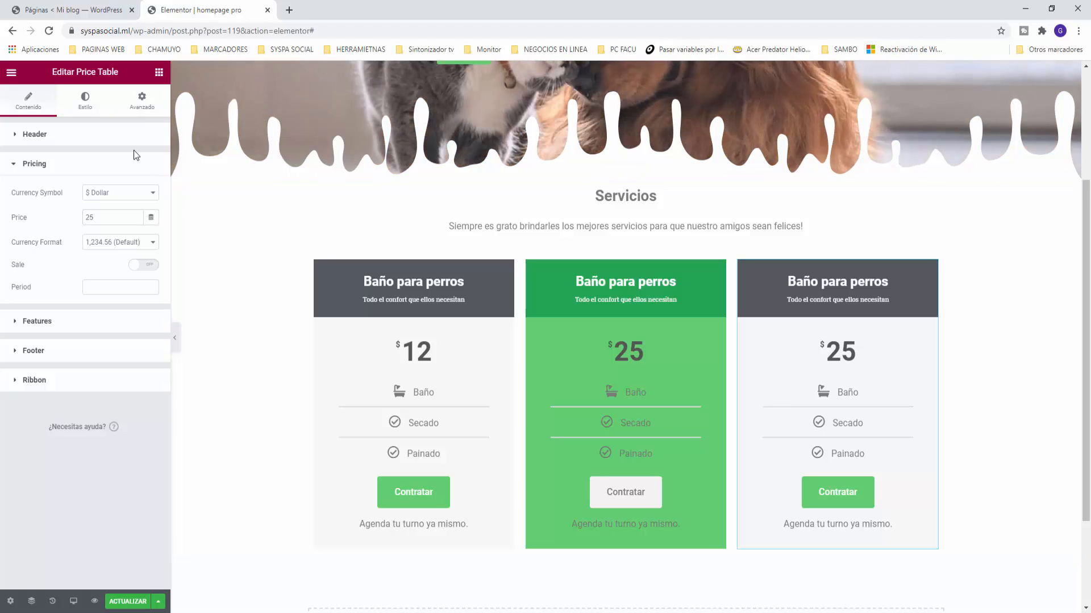
{"action": "left_click", "coordinate": [131, 605]}
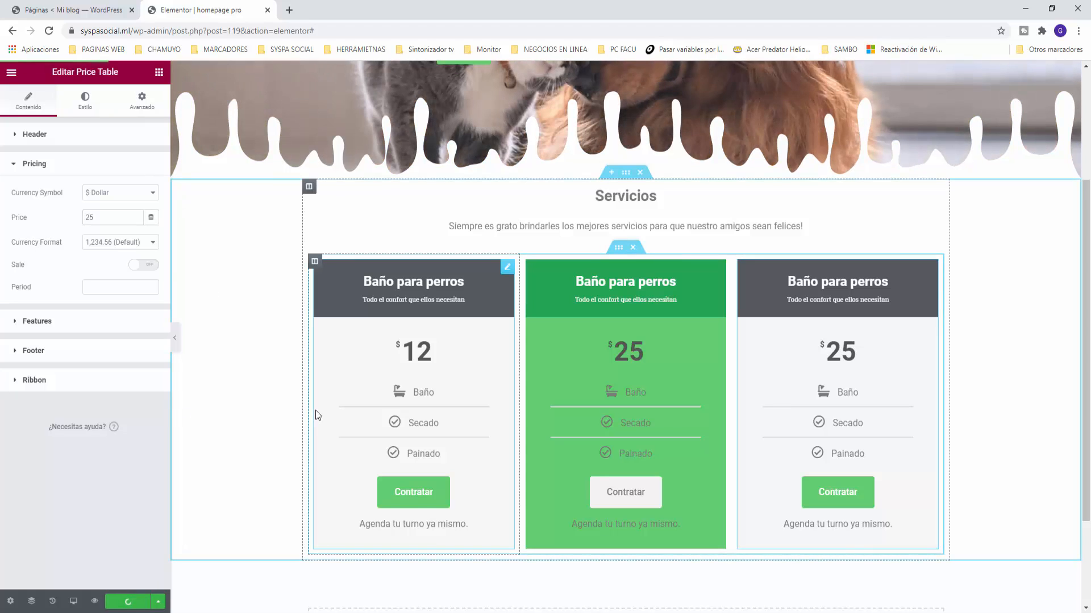
{"action": "key", "text": "Delete"}
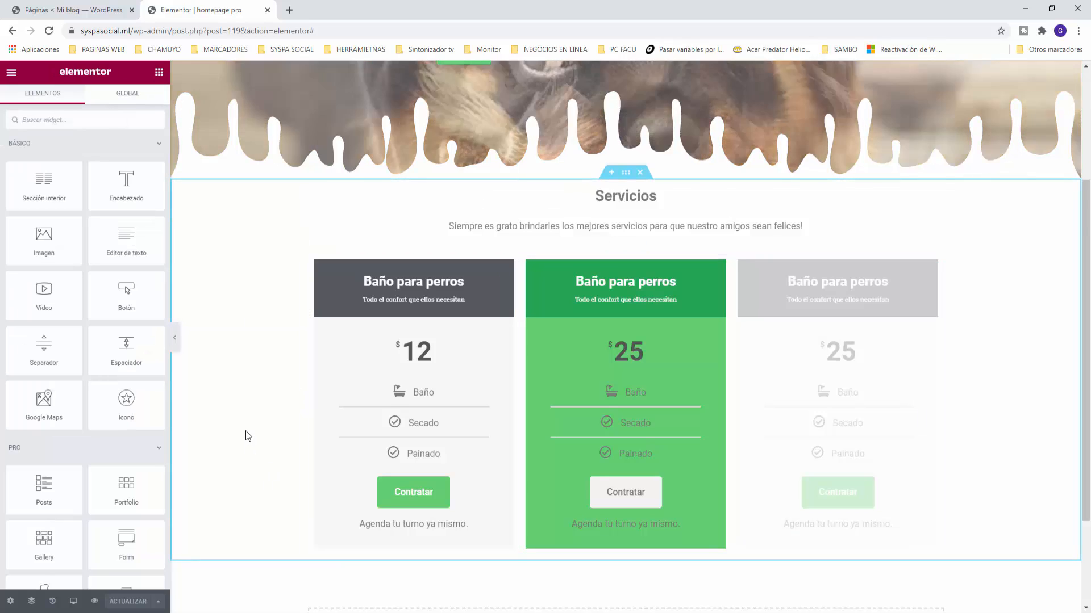
{"action": "scroll", "coordinate": [247, 436], "scroll_direction": "down", "scroll_amount": 1}
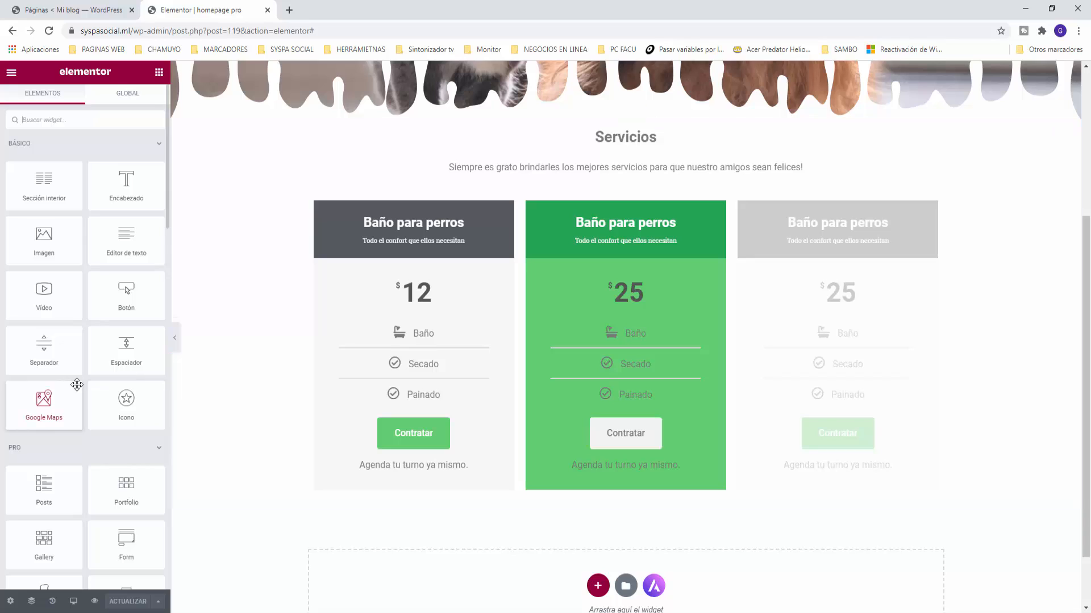
{"action": "key", "text": "ctrl+z"}
{"action": "scroll", "coordinate": [78, 392], "scroll_direction": "down", "scroll_amount": 2}
{"action": "scroll", "coordinate": [78, 391], "scroll_direction": "down", "scroll_amount": 1}
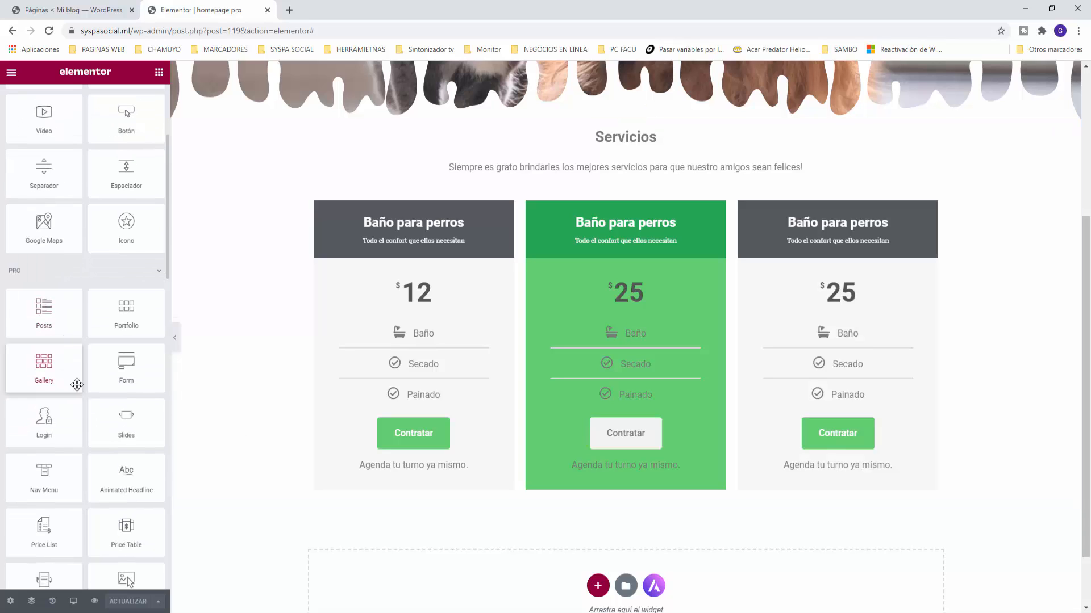
{"action": "scroll", "coordinate": [77, 385], "scroll_direction": "down", "scroll_amount": 2}
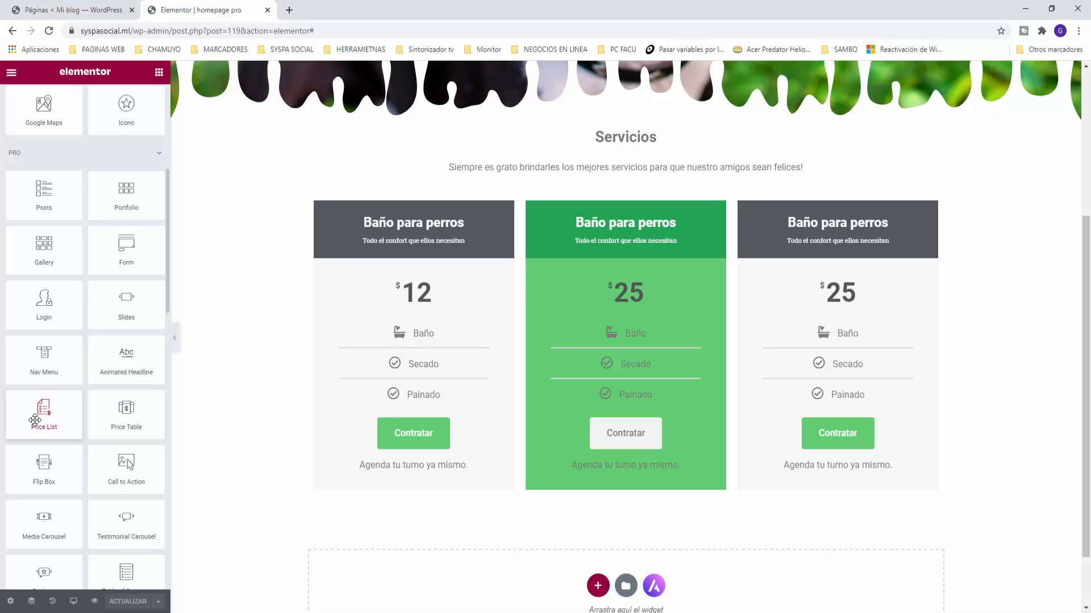
{"action": "left_click_drag", "start_coordinate": [36, 421], "coordinate": [587, 498]}
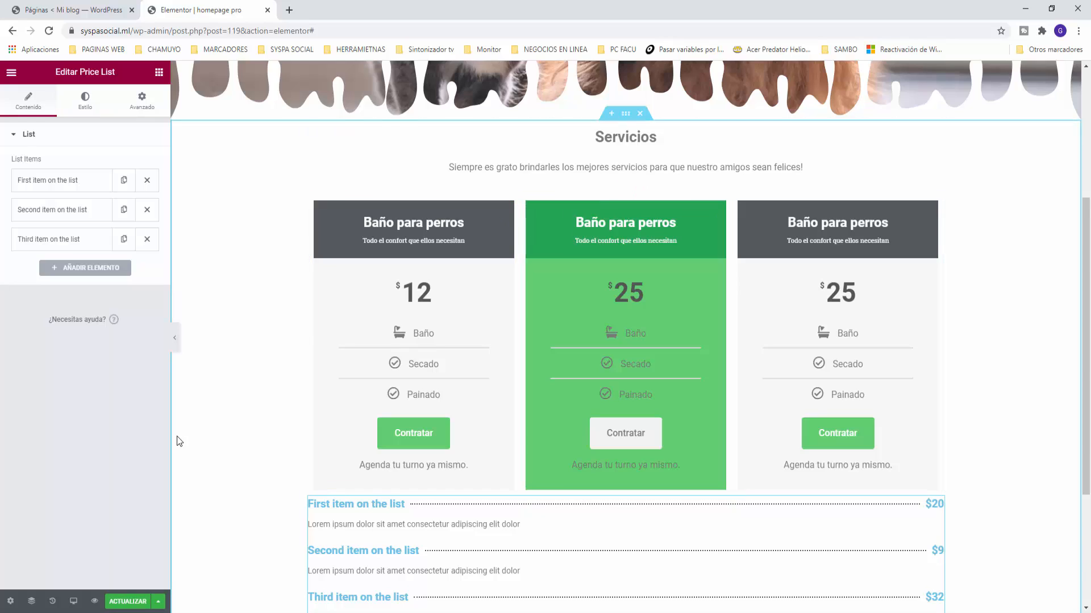
{"action": "scroll", "coordinate": [180, 441], "scroll_direction": "down", "scroll_amount": 3}
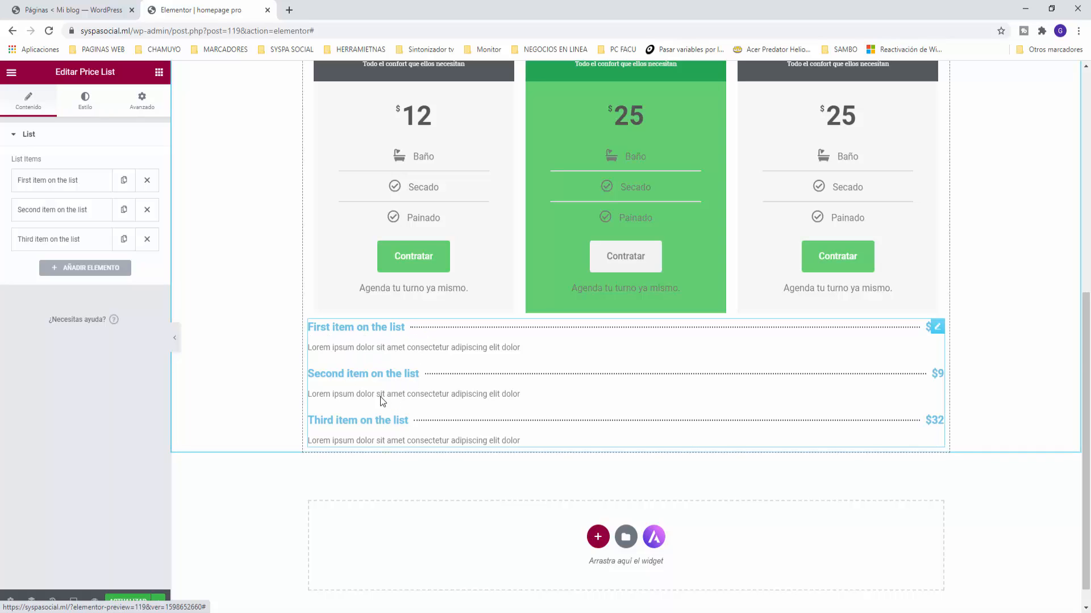
{"action": "right_click", "coordinate": [940, 330]}
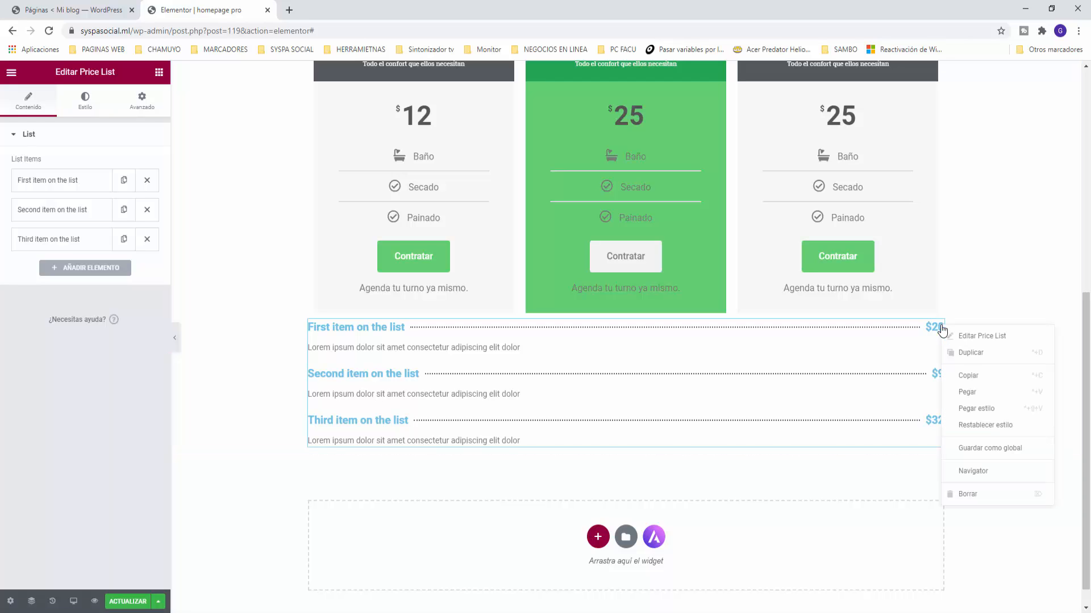
{"action": "left_click", "coordinate": [972, 494]}
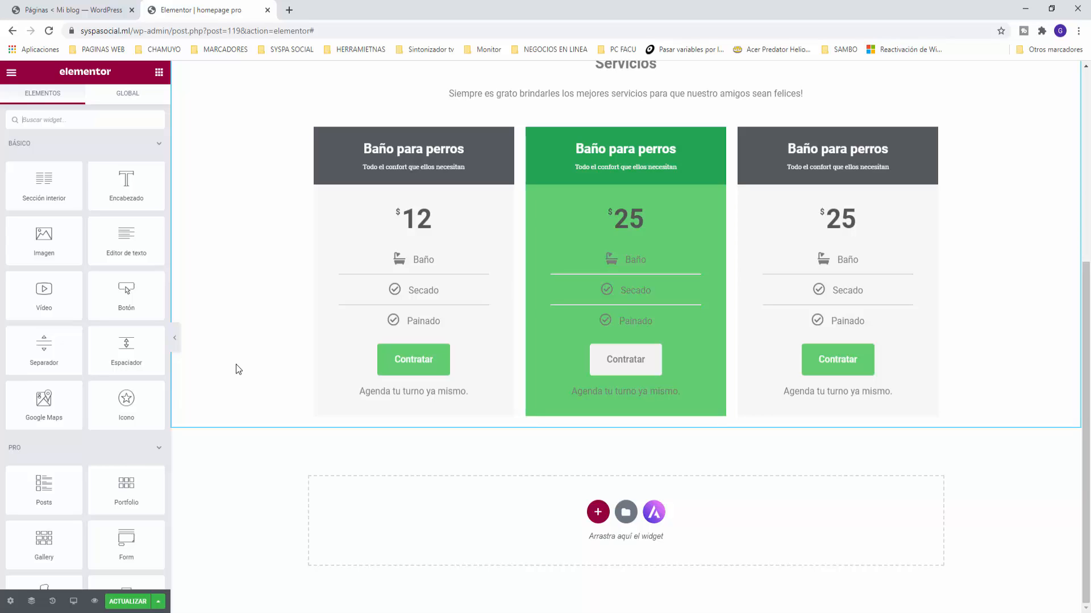
Step: Add a one-column section below the price cards and give it a gradient background
{"action": "left_click", "coordinate": [598, 512]}
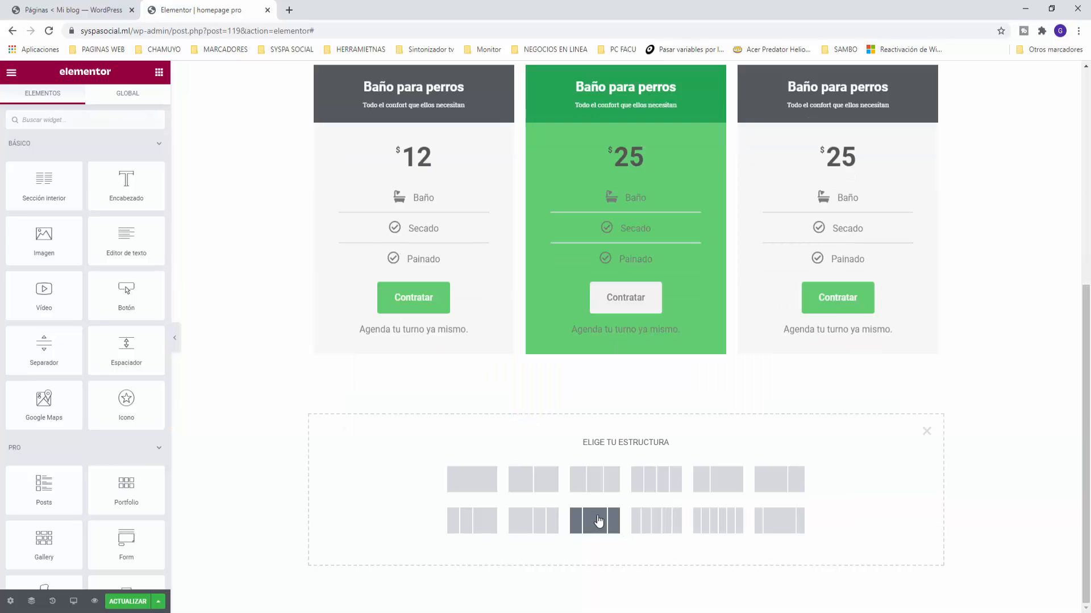
{"action": "left_click", "coordinate": [487, 489]}
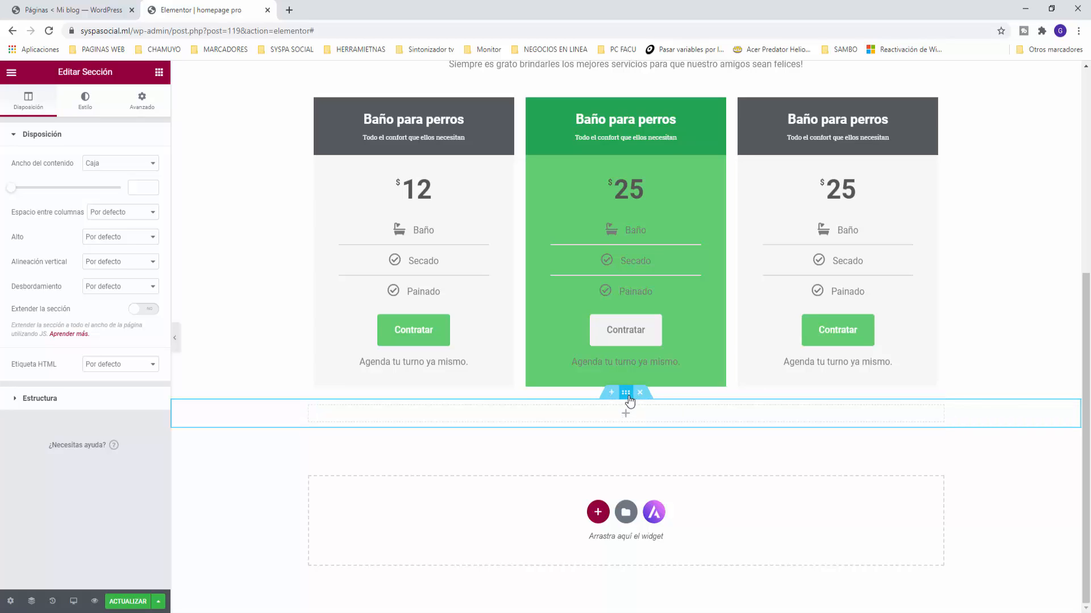
{"action": "left_click", "coordinate": [88, 108]}
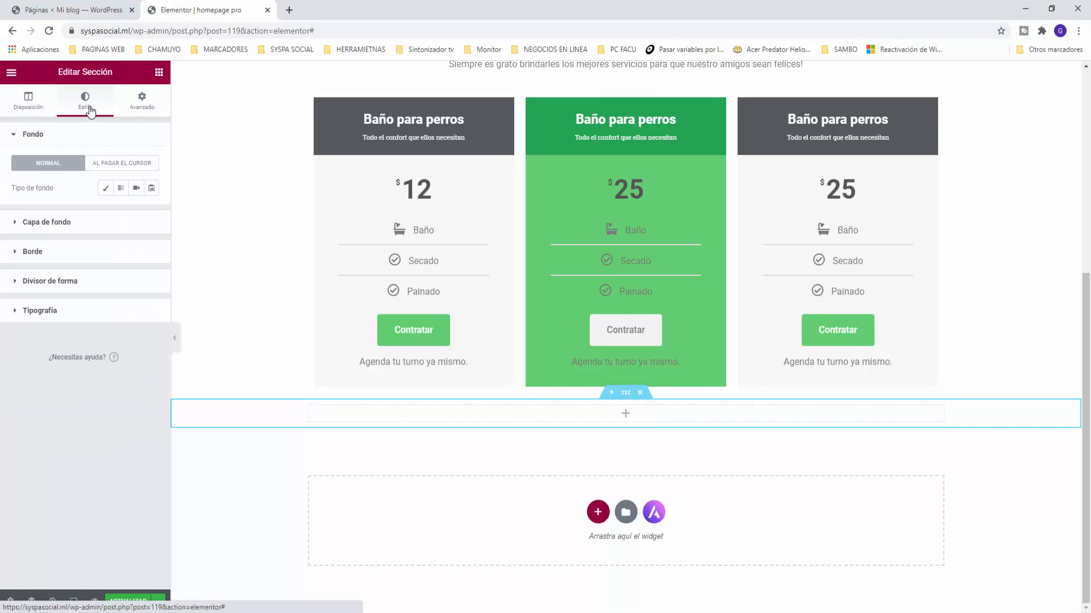
{"action": "left_click", "coordinate": [121, 190]}
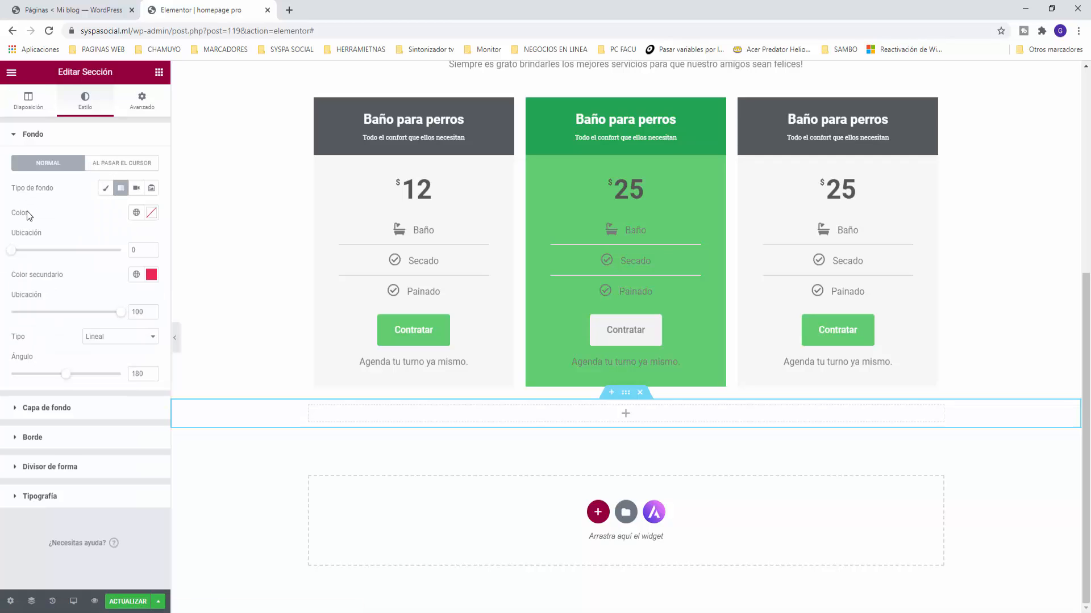
Step: Set the gradient's first colour to a saved colour and its second to Énfasis green
{"action": "left_click", "coordinate": [135, 214]}
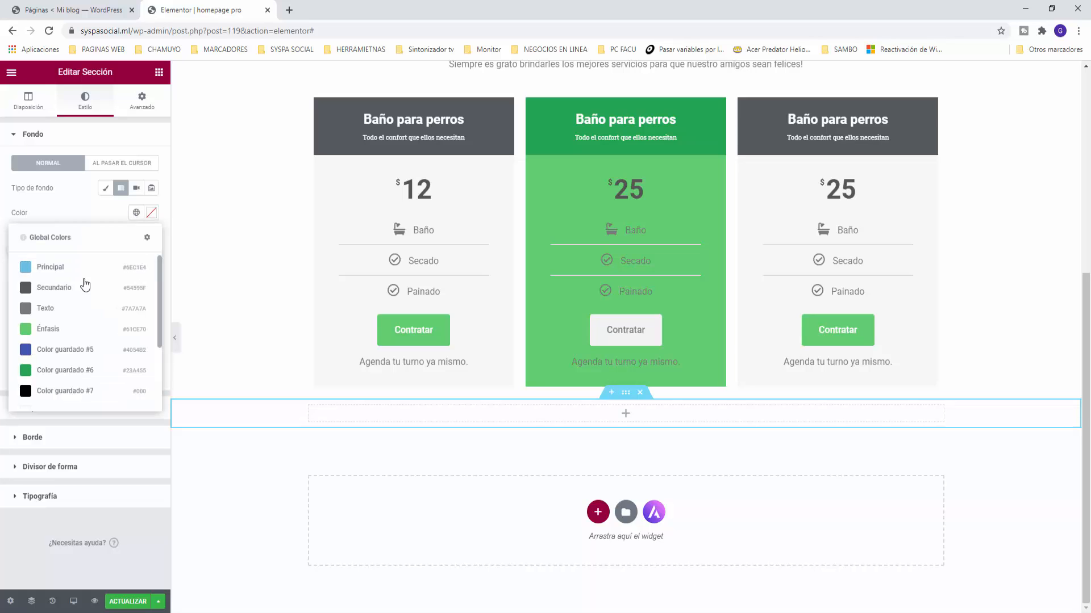
{"action": "scroll", "coordinate": [85, 284], "scroll_direction": "down", "scroll_amount": 2}
{"action": "left_click", "coordinate": [59, 310]}
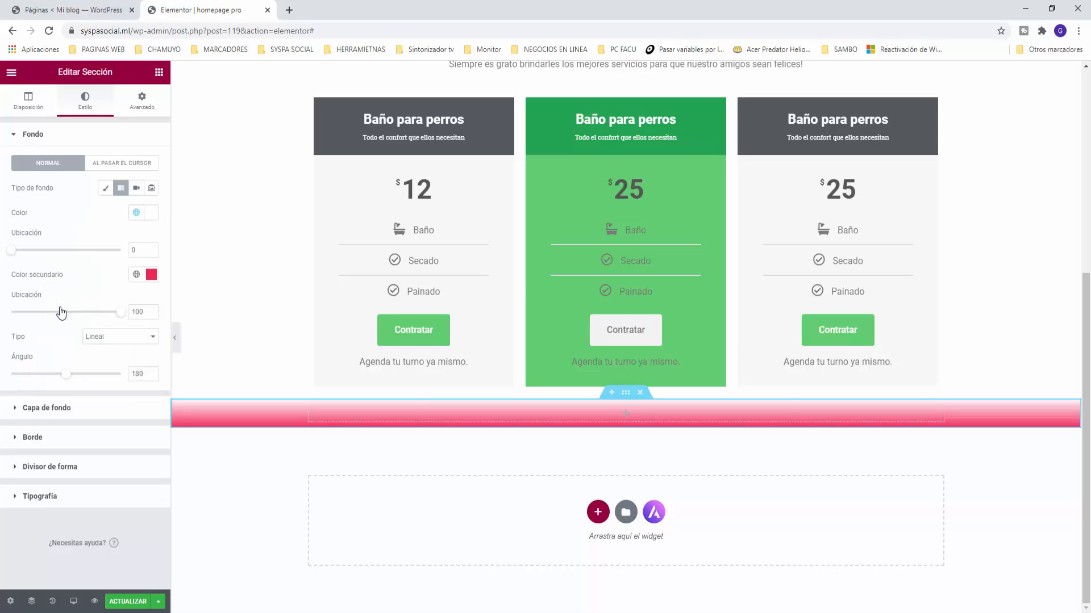
{"action": "left_click", "coordinate": [136, 274]}
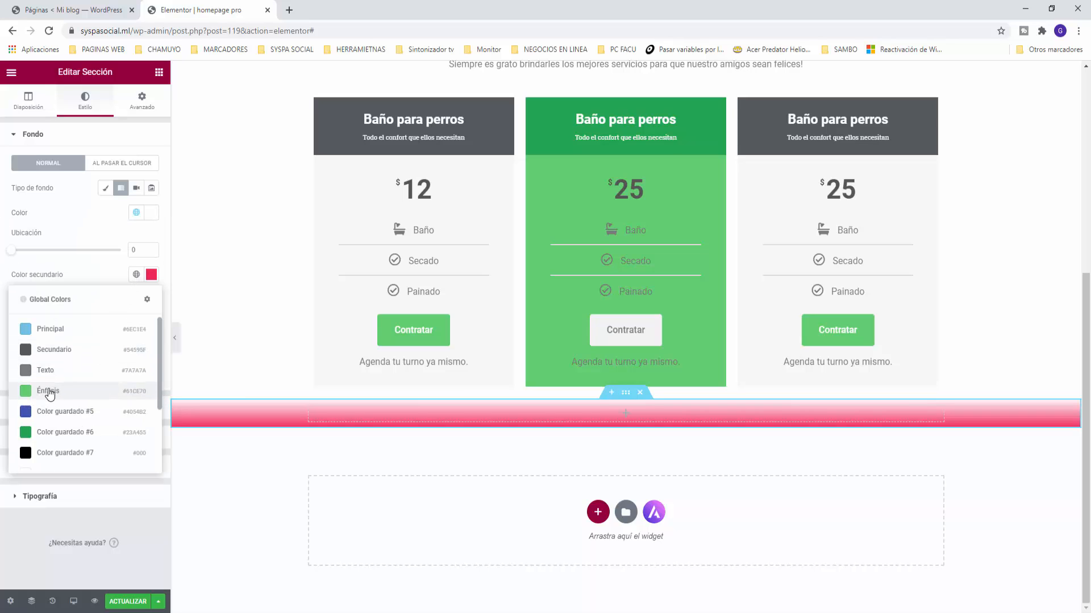
{"action": "left_click", "coordinate": [50, 391]}
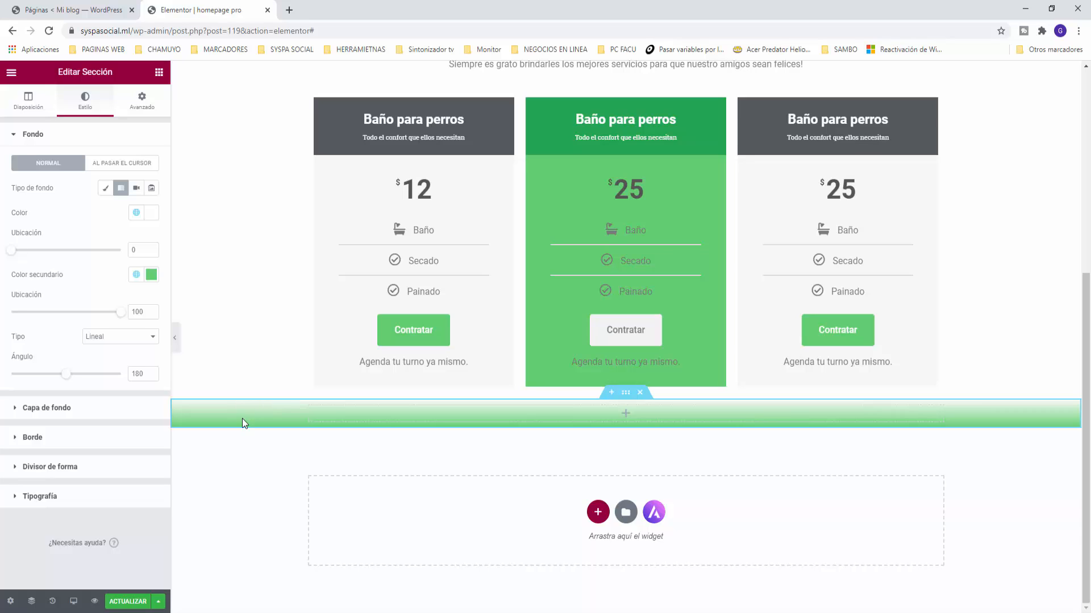
{"action": "left_click", "coordinate": [159, 72]}
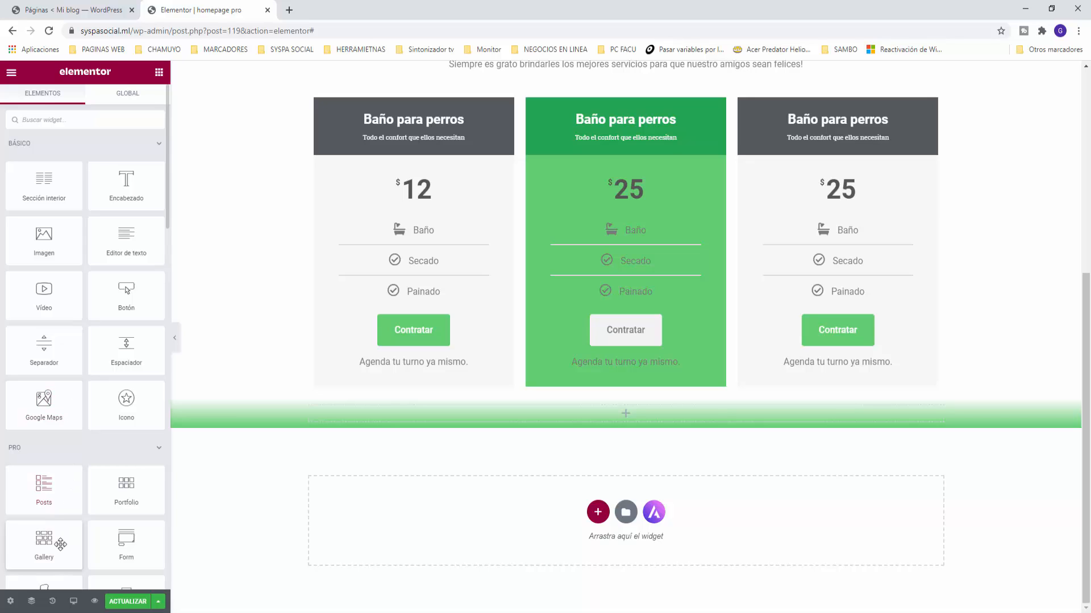
Step: Place a Gallery widget in the new green section, keeping the Single gallery type
{"action": "left_click_drag", "start_coordinate": [48, 546], "coordinate": [626, 413]}
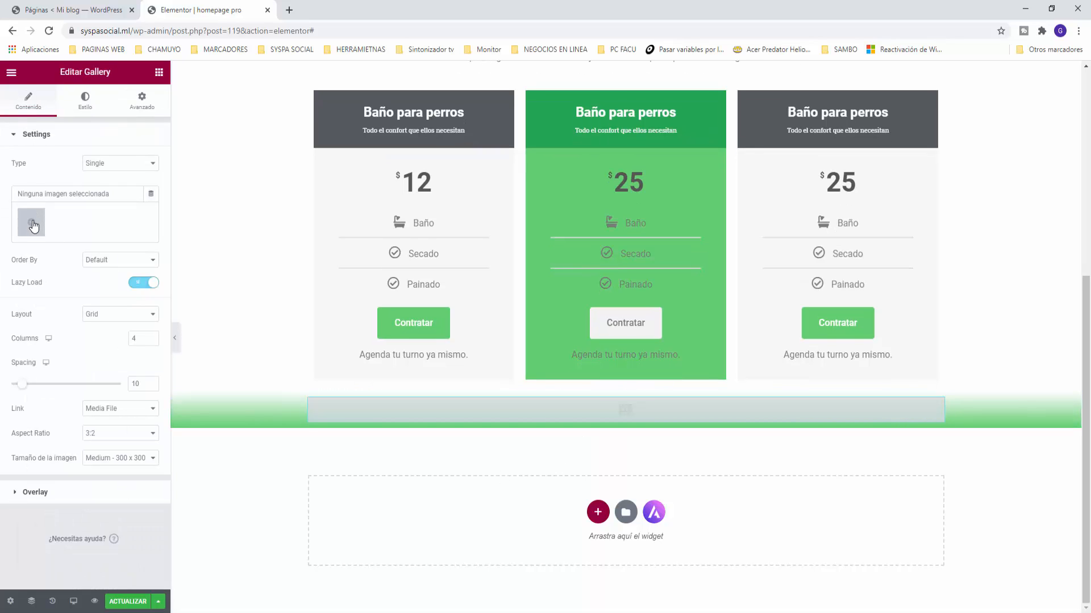
{"action": "left_click", "coordinate": [104, 168]}
{"action": "left_click", "coordinate": [103, 164]}
Step: Fill the gallery with the rottweiler puppy, black-and-white dog, dog-and-cat, Boston terrier and lizard photos
{"action": "left_click", "coordinate": [31, 222]}
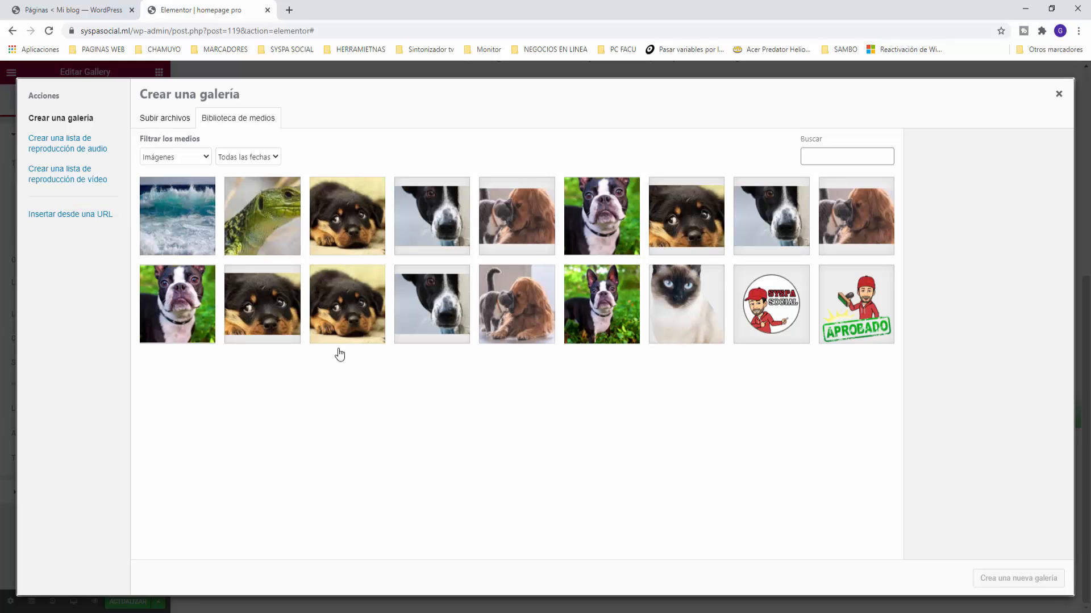
{"action": "left_click", "coordinate": [353, 323]}
{"action": "left_click", "coordinate": [436, 228]}
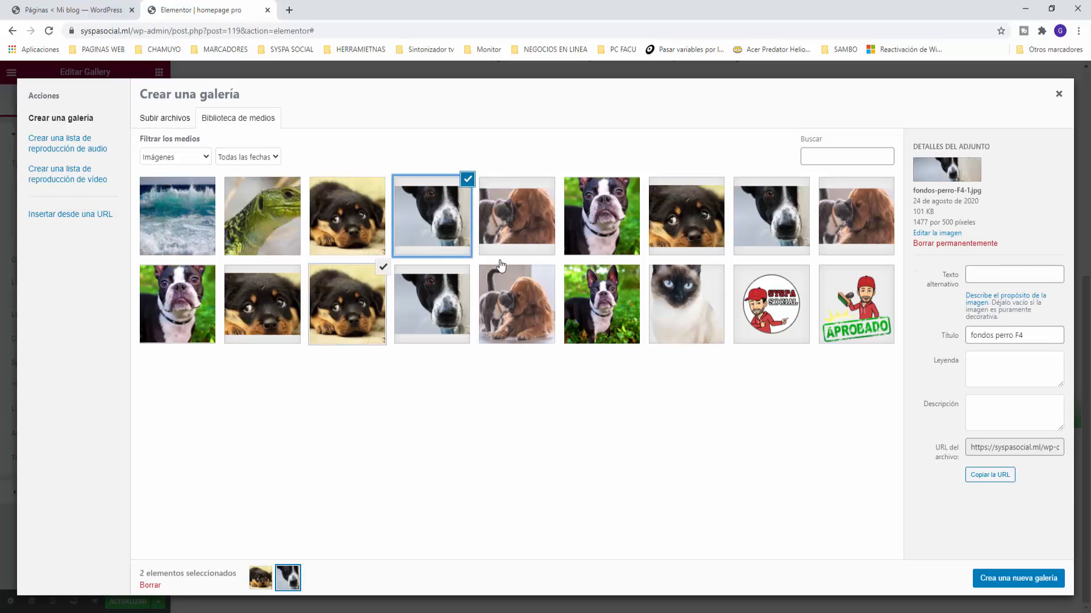
{"action": "left_click", "coordinate": [502, 230]}
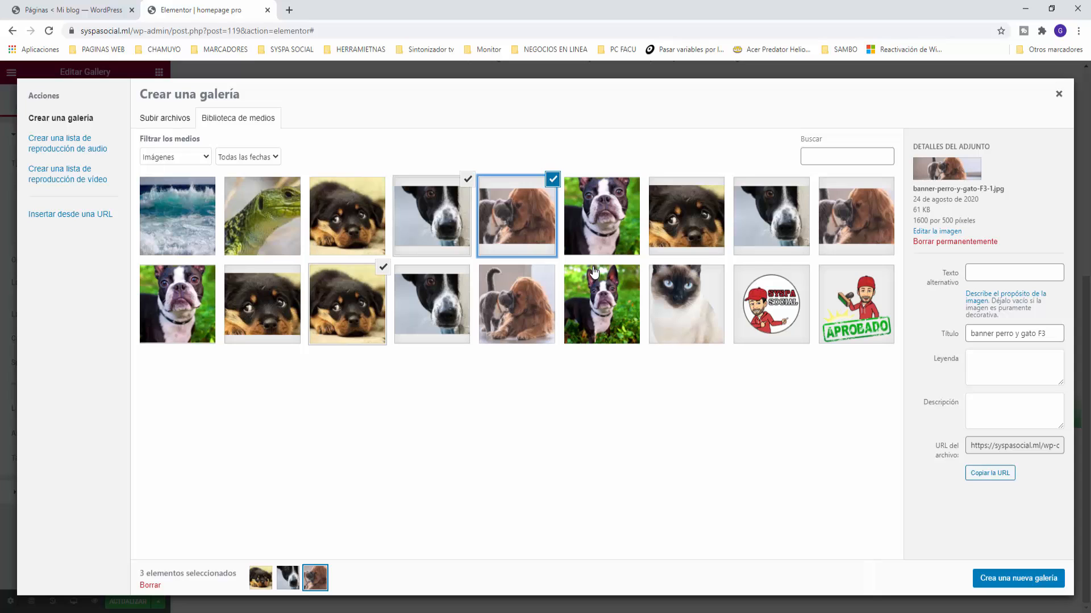
{"action": "left_click", "coordinate": [602, 245]}
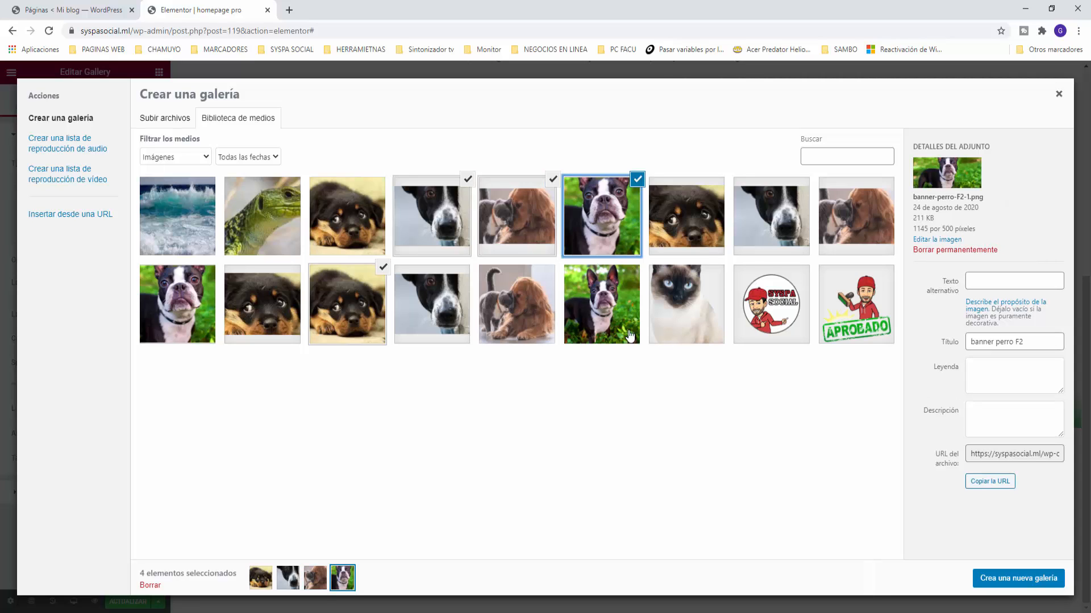
{"action": "left_click", "coordinate": [277, 251]}
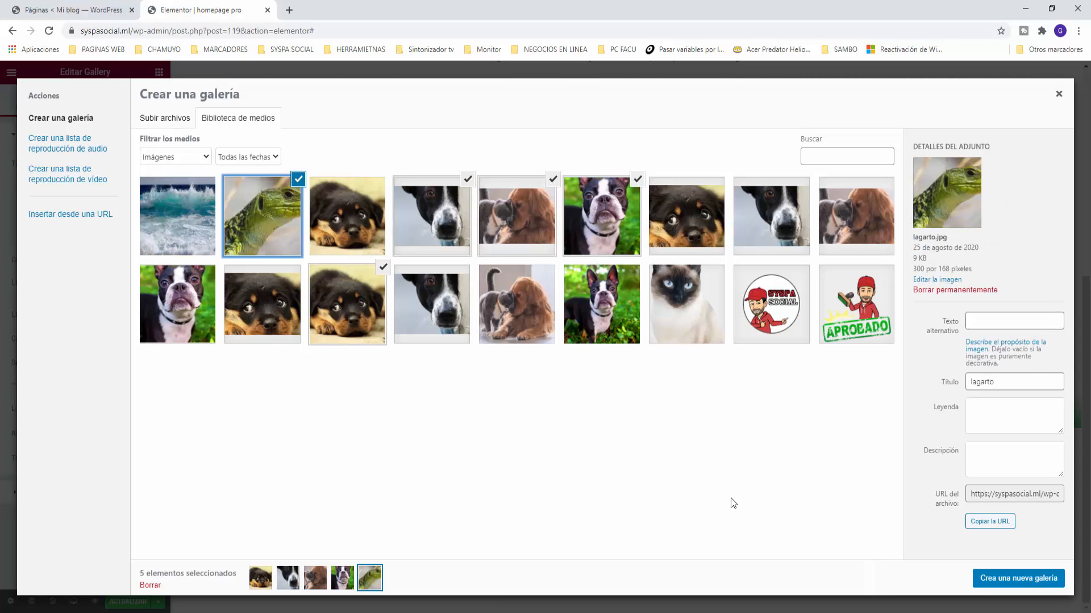
{"action": "left_click", "coordinate": [1034, 579]}
{"action": "left_click", "coordinate": [1033, 579]}
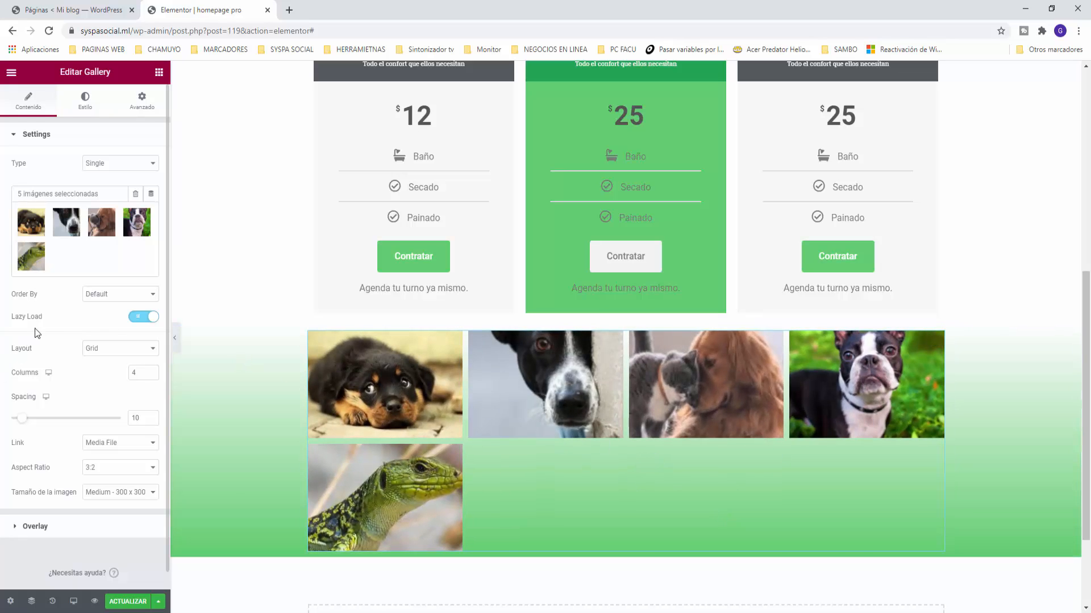
Step: Leave the image order as Default and set the gallery layout to Justified
{"action": "left_click", "coordinate": [96, 297]}
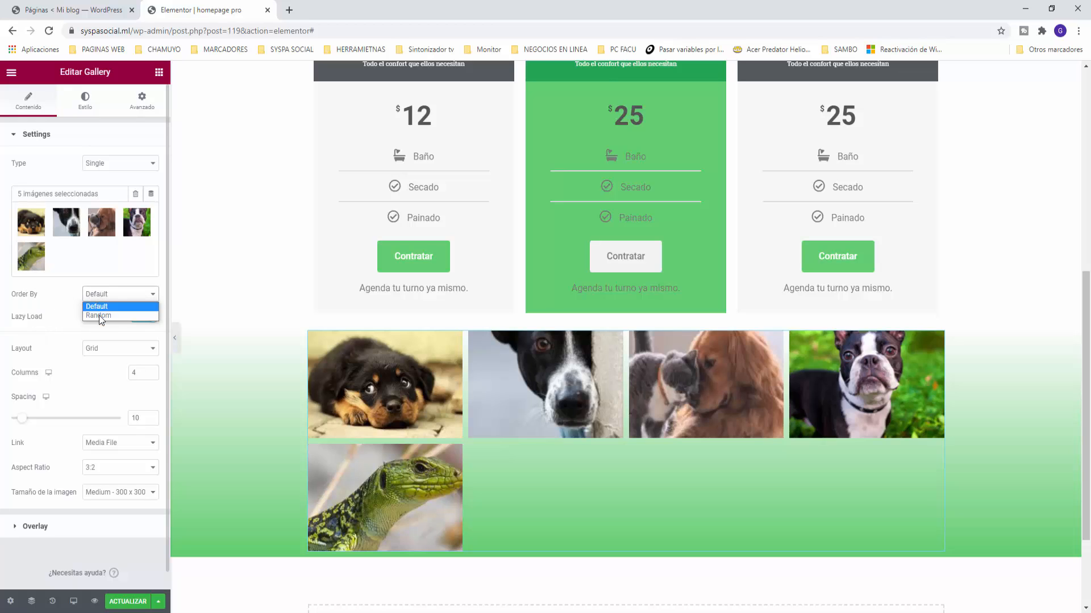
{"action": "left_click", "coordinate": [57, 296]}
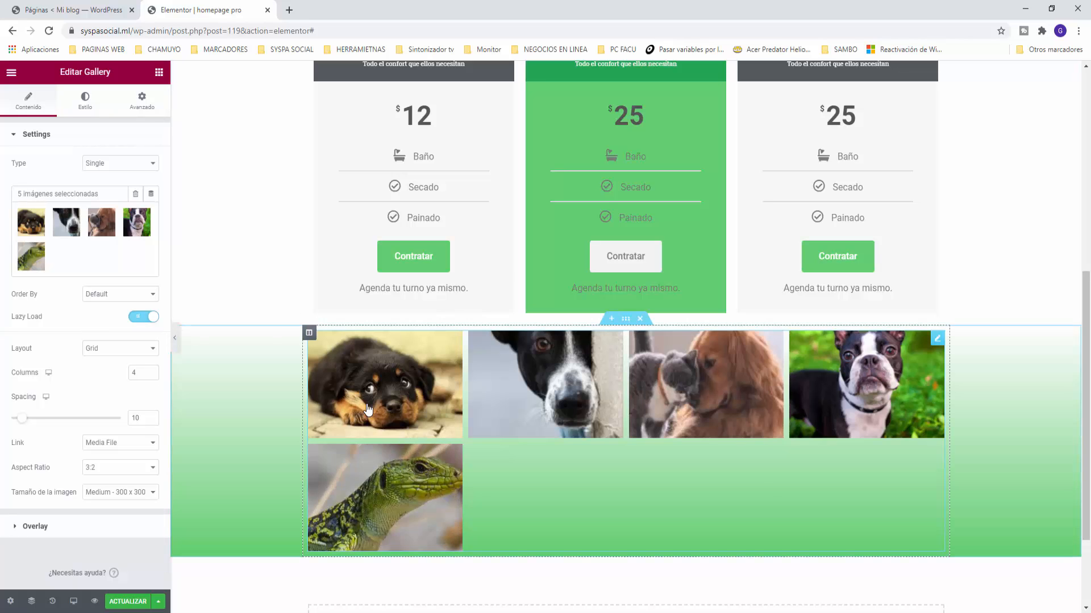
{"action": "left_click", "coordinate": [103, 352]}
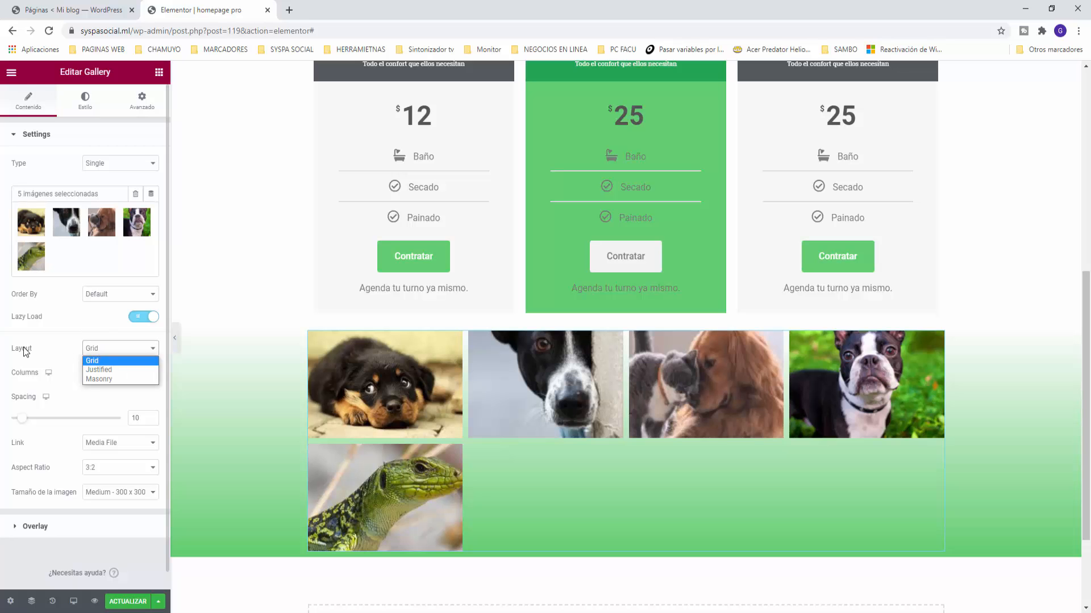
{"action": "left_click", "coordinate": [108, 369]}
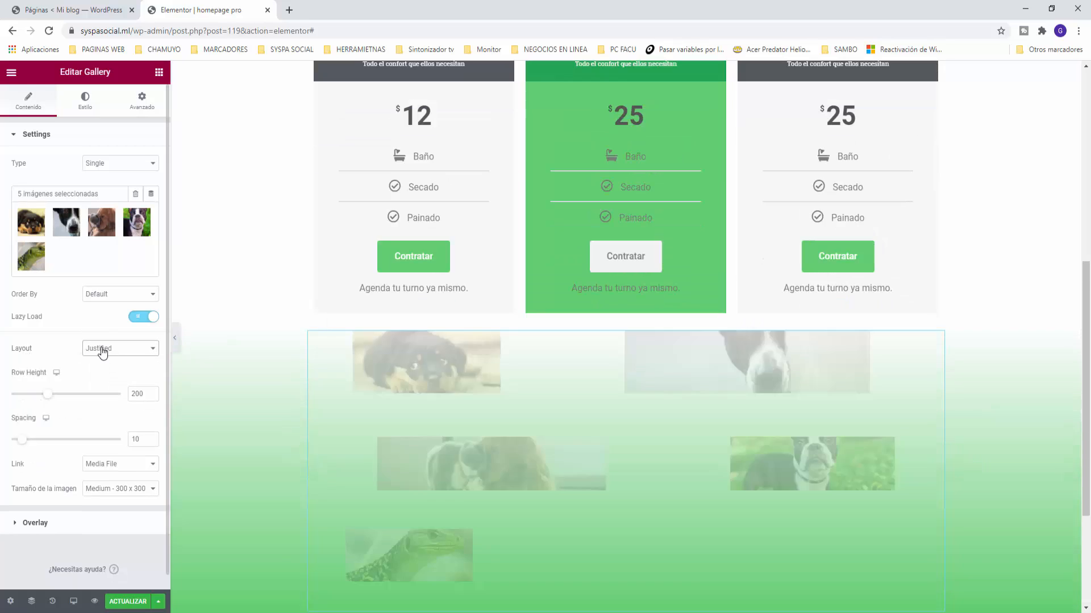
{"action": "scroll", "coordinate": [250, 416], "scroll_direction": "down", "scroll_amount": 3}
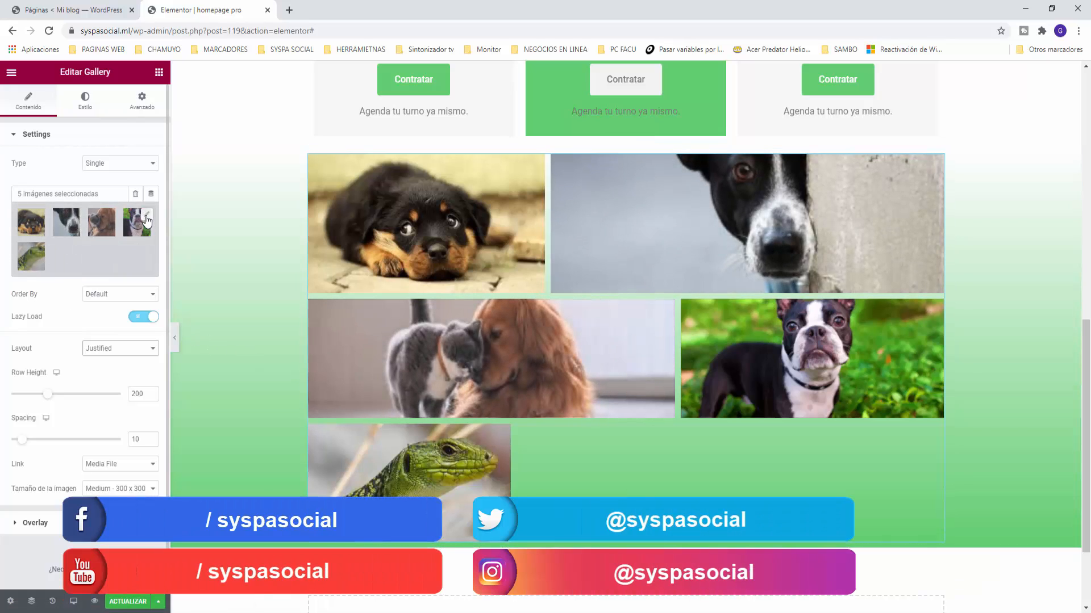
Step: Remove the lizard photo, raise row height to 233, and keep links to Media File
{"action": "left_click", "coordinate": [146, 219]}
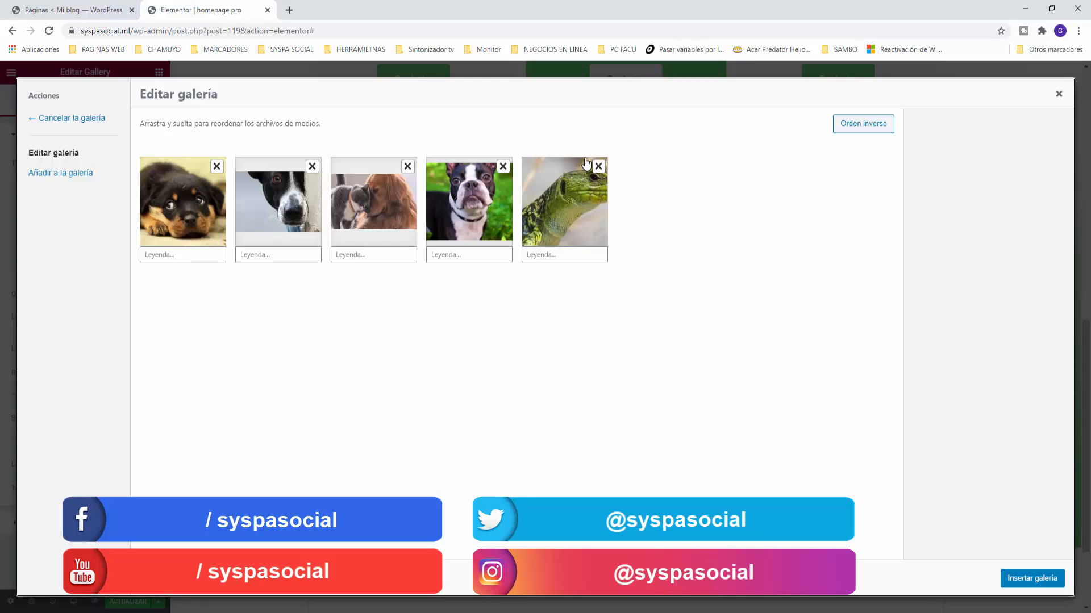
{"action": "left_click", "coordinate": [598, 166]}
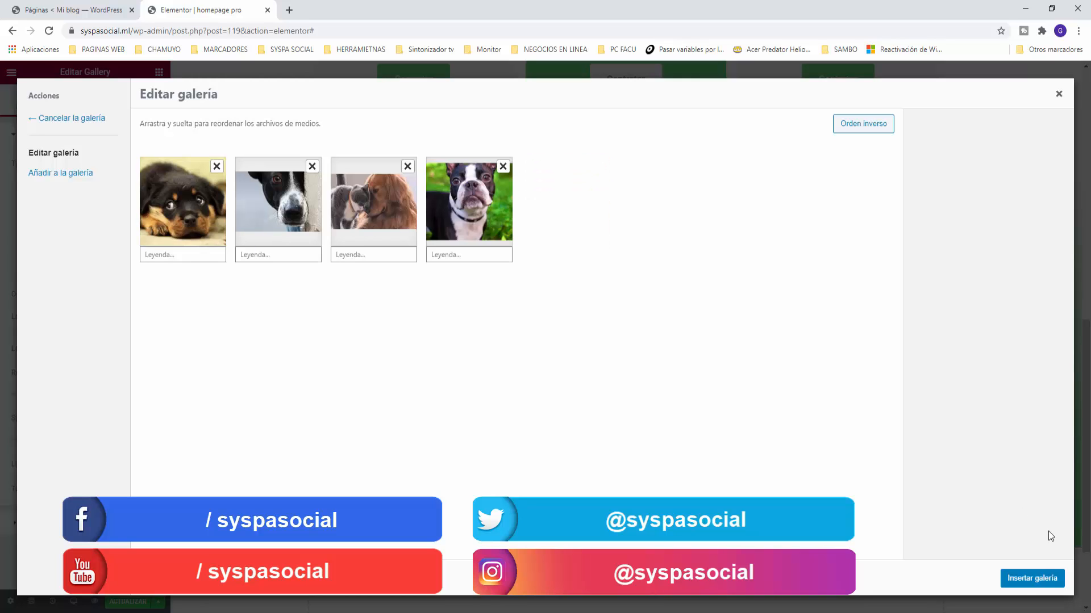
{"action": "left_click", "coordinate": [1029, 580]}
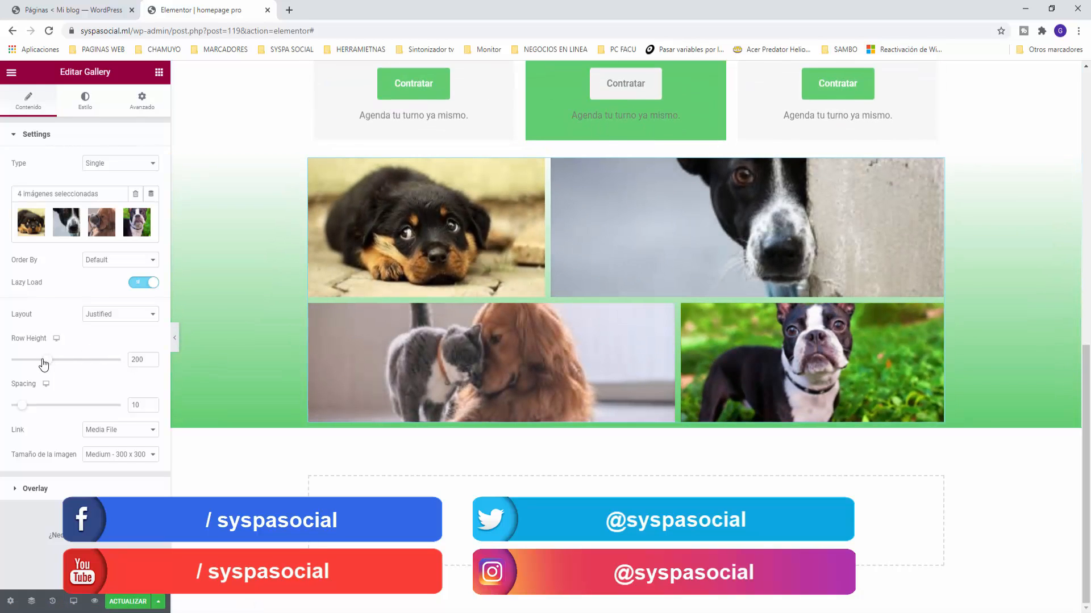
{"action": "mouse_move", "coordinate": [46, 364]}
{"action": "left_mouse_down"}
{"action": "mouse_move", "coordinate": [36, 366]}
{"action": "mouse_move", "coordinate": [55, 368]}
{"action": "left_mouse_up"}
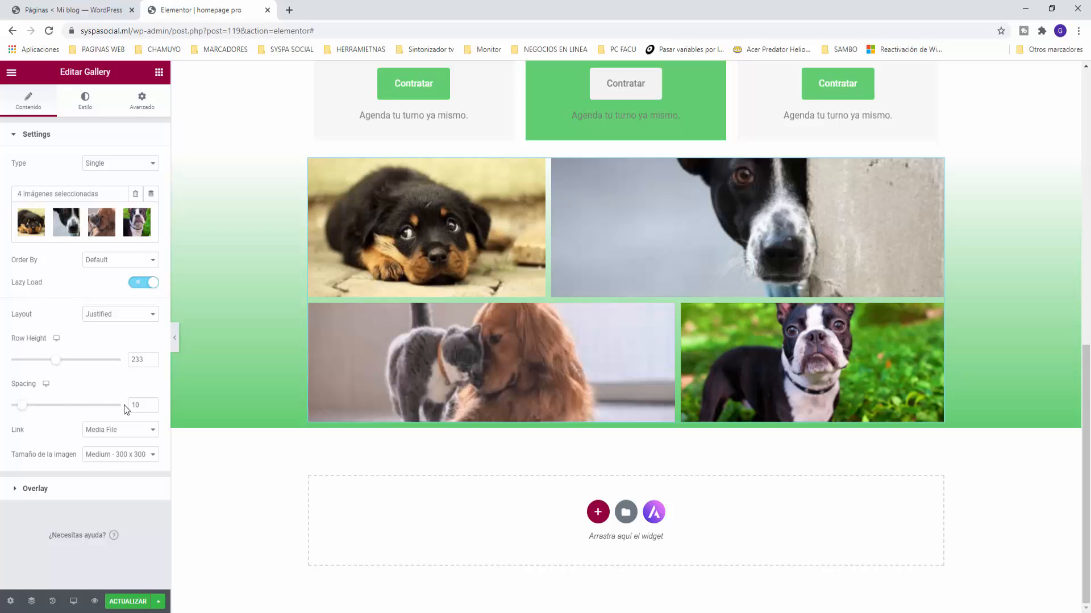
{"action": "left_click", "coordinate": [126, 430]}
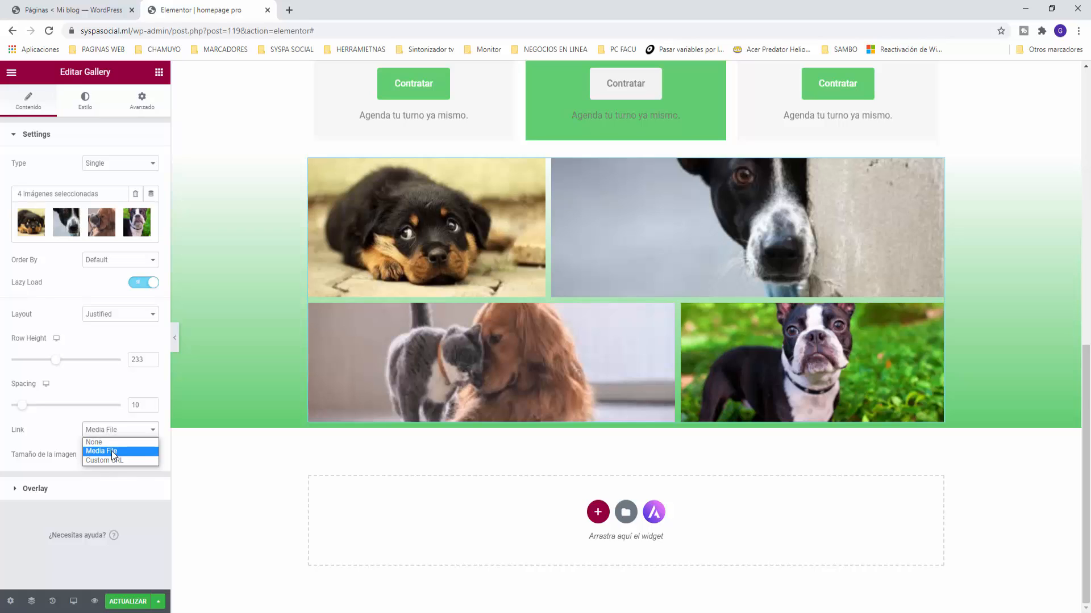
{"action": "left_click", "coordinate": [111, 451]}
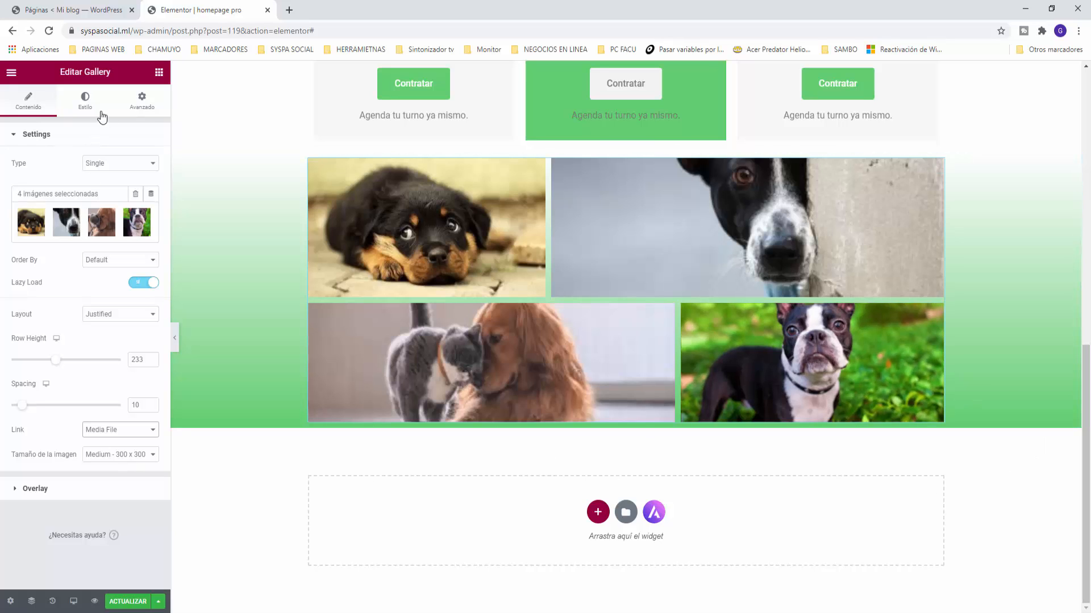
Step: Set the gallery's linked Margen to 50 px on all four sides in the Avanzado tab
{"action": "left_click", "coordinate": [135, 109]}
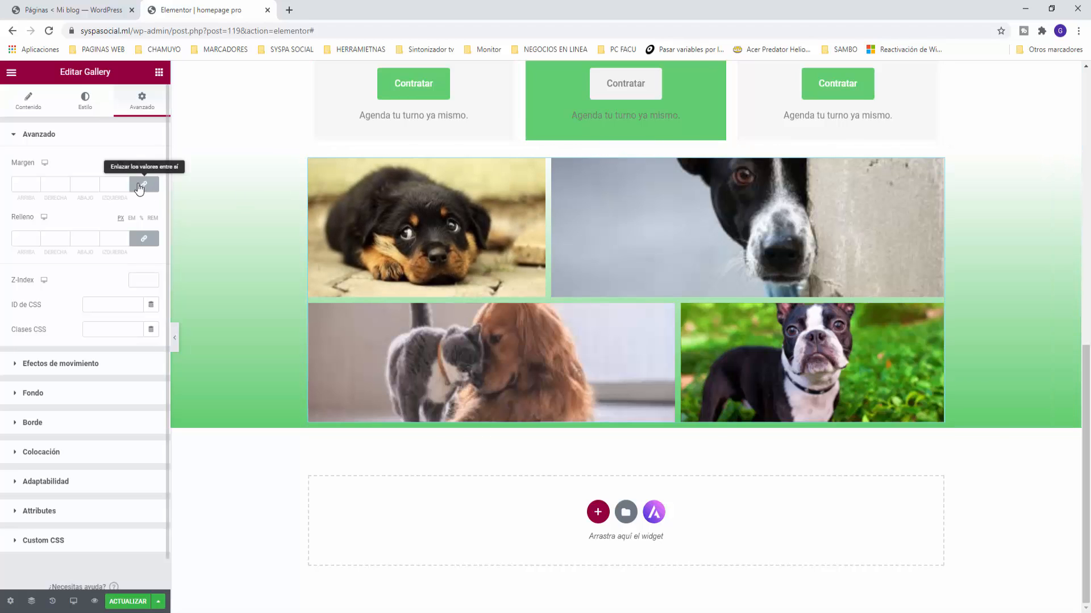
{"action": "left_click", "coordinate": [35, 188]}
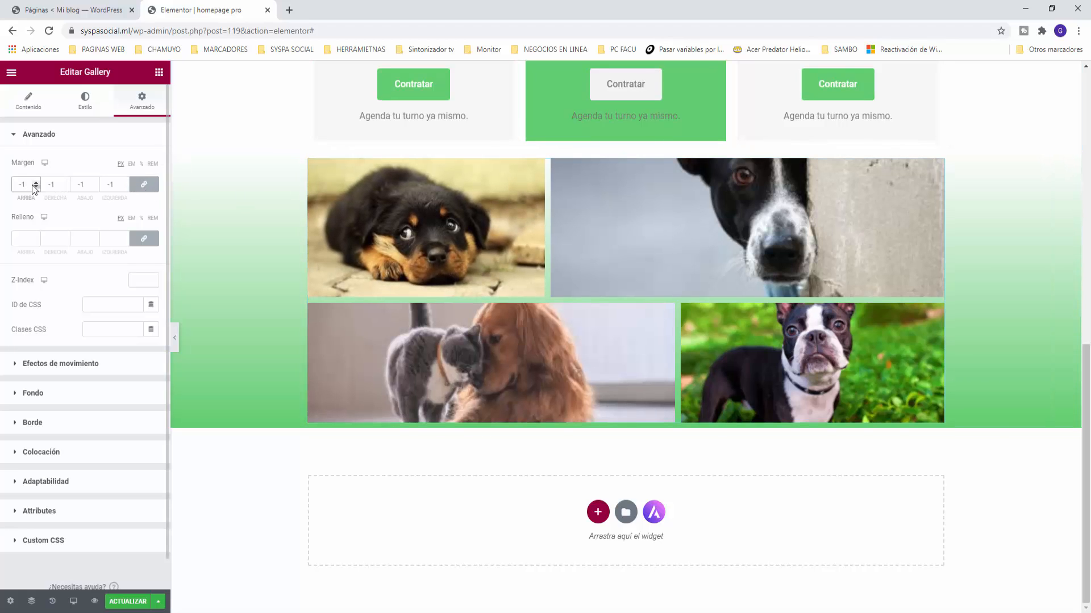
{"action": "key", "text": "BackSpace"}
{"action": "key", "text": "BackSpace"}
{"action": "type", "text": "20"}
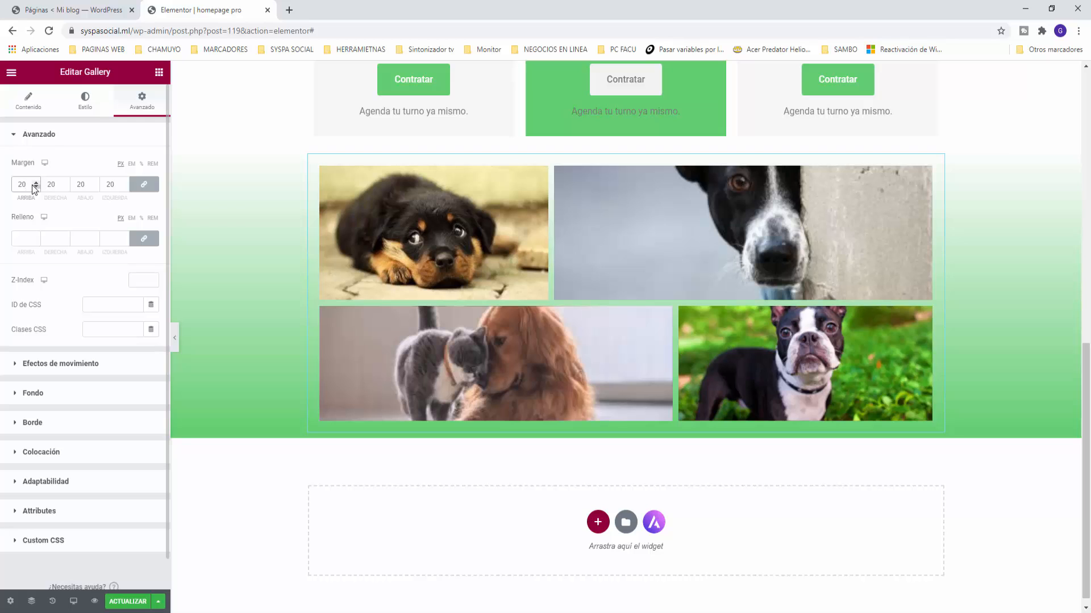
{"action": "key", "text": "BackSpace"}
{"action": "key", "text": "BackSpace"}
{"action": "type", "text": "50"}
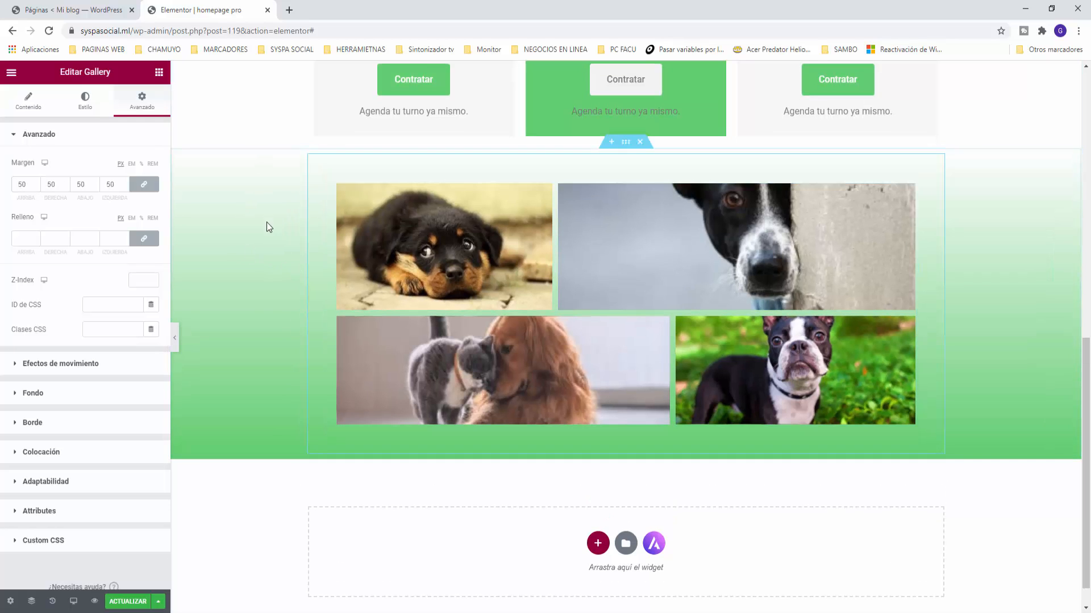
{"action": "scroll", "coordinate": [267, 224], "scroll_direction": "up", "scroll_amount": 3}
{"action": "scroll", "coordinate": [268, 227], "scroll_direction": "up", "scroll_amount": 5}
{"action": "scroll", "coordinate": [268, 227], "scroll_direction": "down", "scroll_amount": 3}
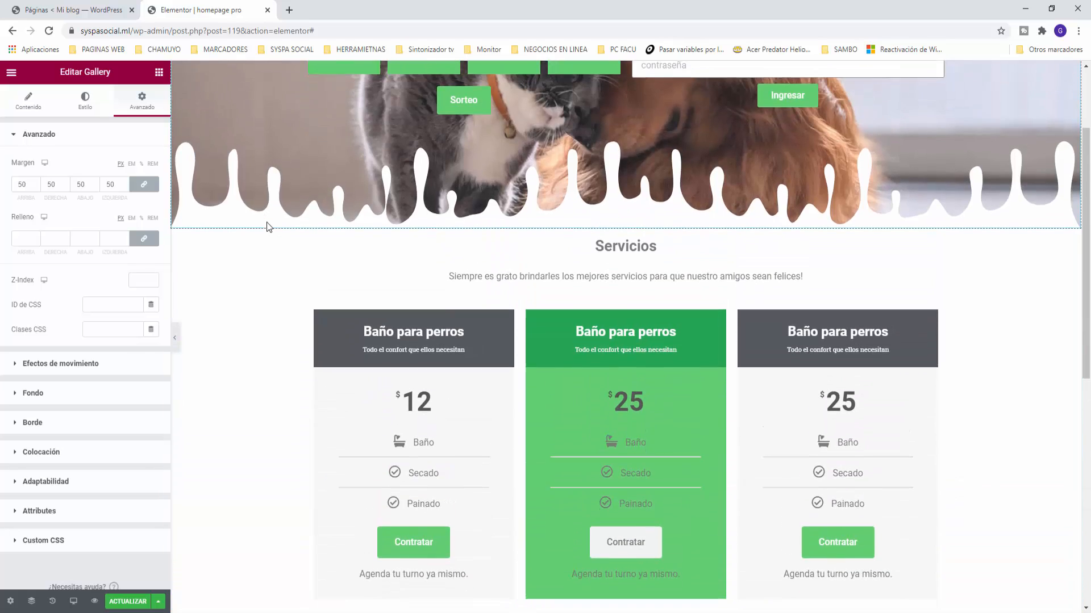
{"action": "scroll", "coordinate": [268, 228], "scroll_direction": "down", "scroll_amount": 4}
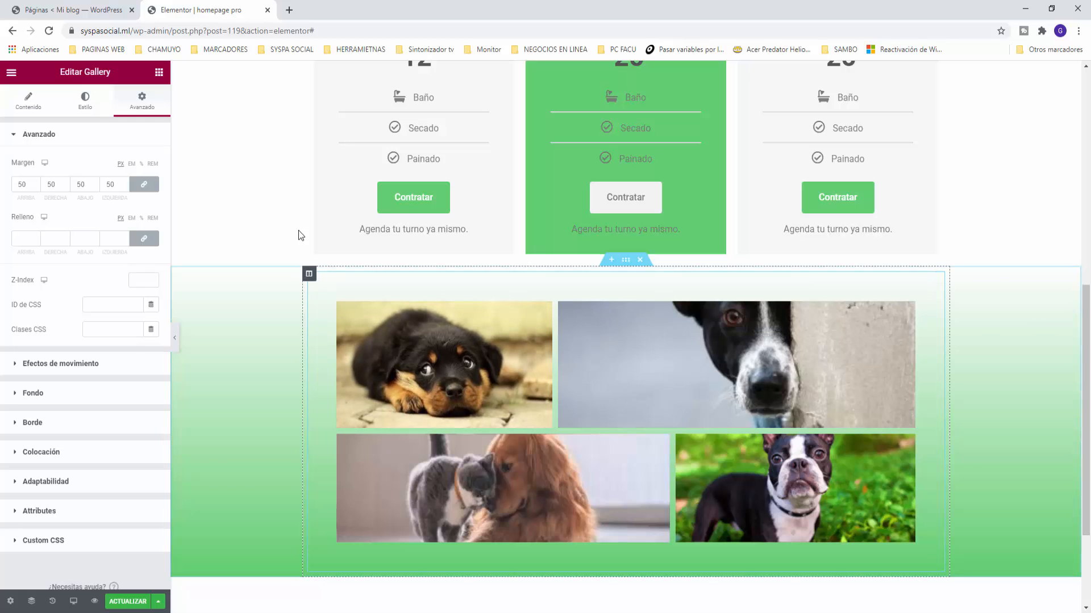
{"action": "left_click", "coordinate": [159, 73]}
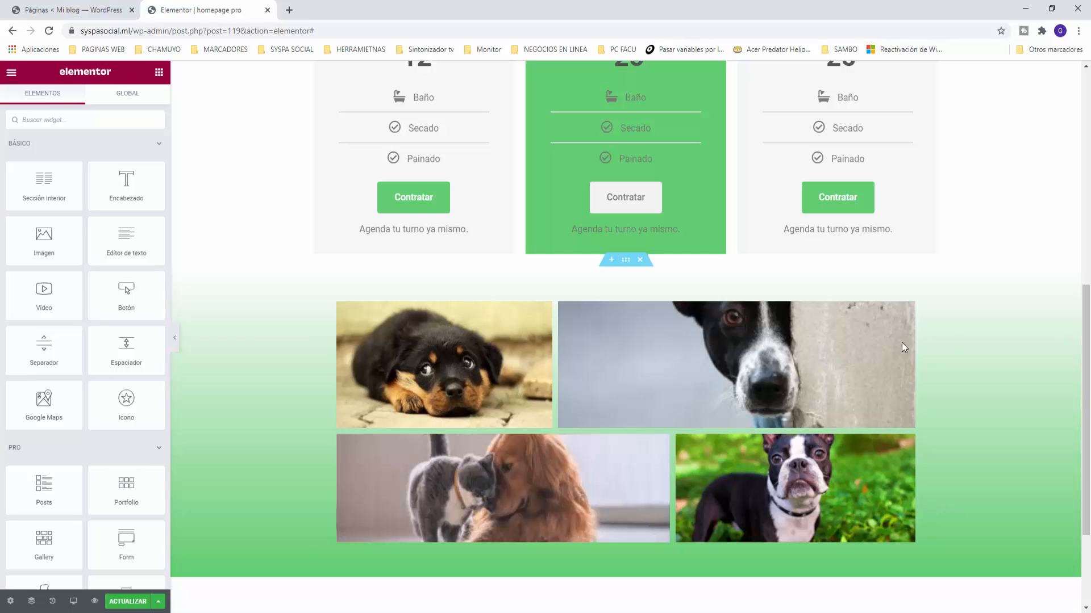
Step: Add a single-column section below the gallery and drop the PRO Form widget into it
{"action": "scroll", "coordinate": [915, 434], "scroll_direction": "down", "scroll_amount": 3}
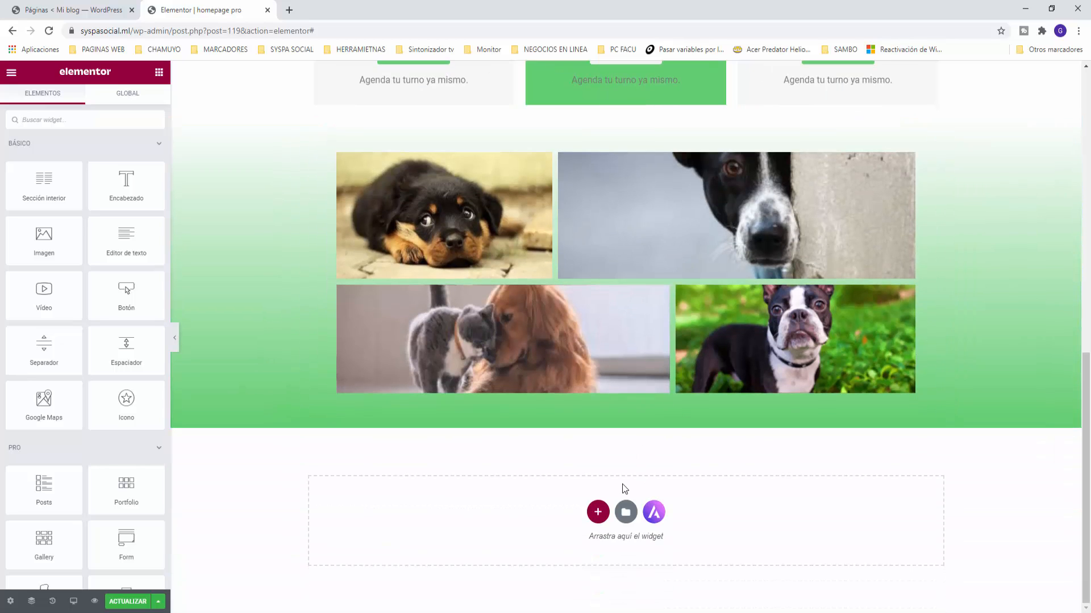
{"action": "left_click", "coordinate": [597, 512]}
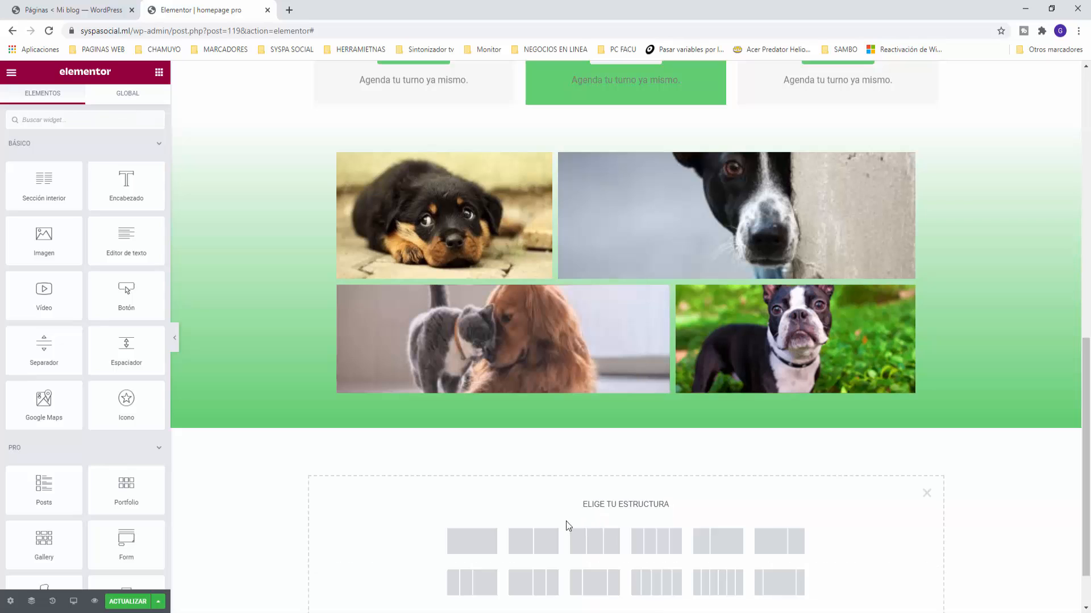
{"action": "left_click", "coordinate": [485, 544]}
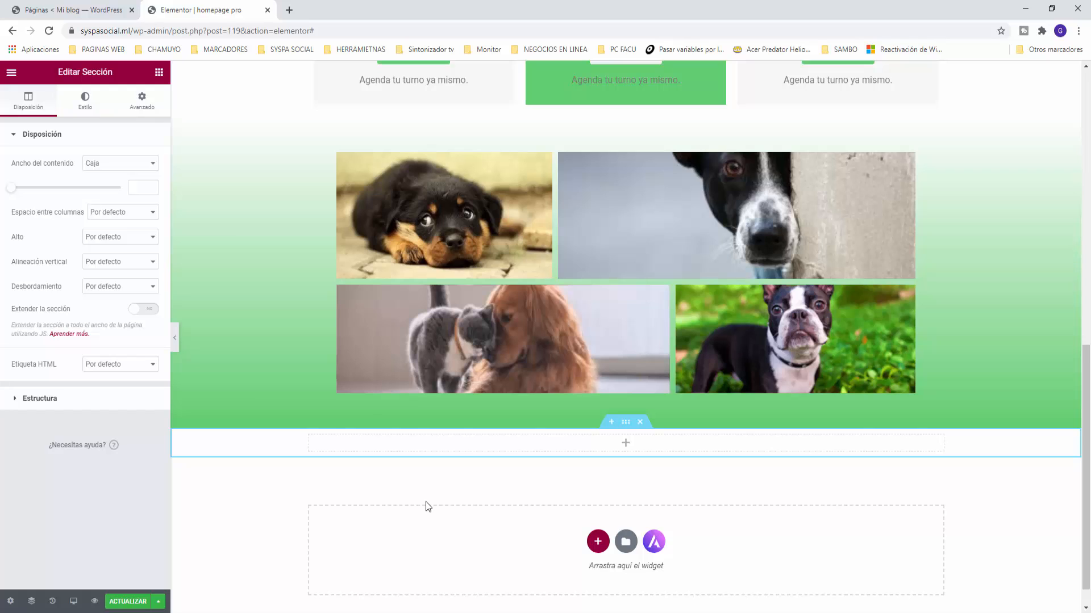
{"action": "left_click", "coordinate": [159, 72]}
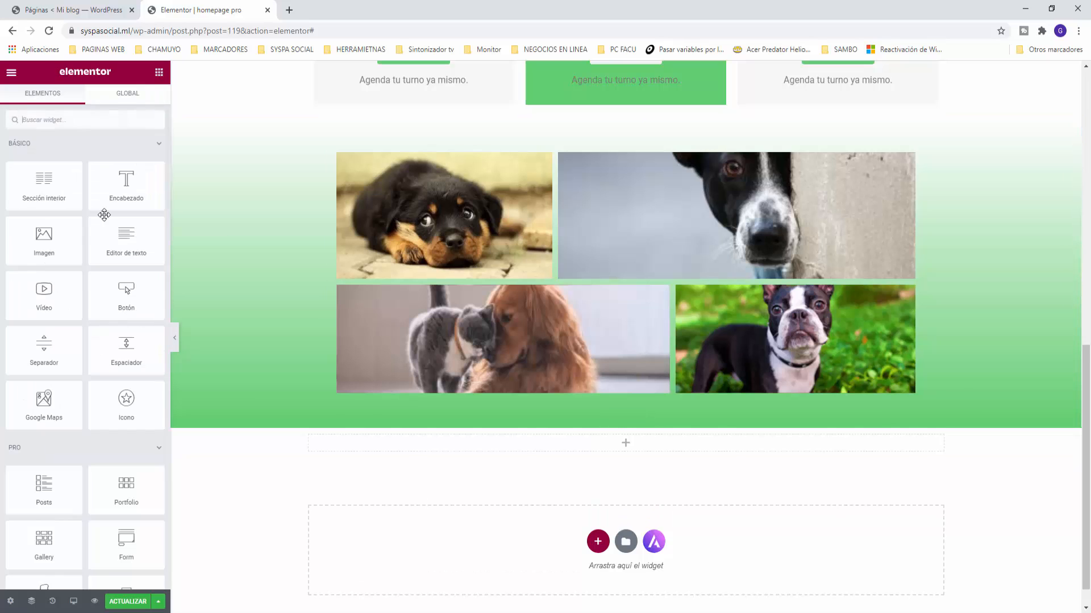
{"action": "scroll", "coordinate": [105, 437], "scroll_direction": "down", "scroll_amount": 2}
{"action": "scroll", "coordinate": [105, 437], "scroll_direction": "down", "scroll_amount": 1}
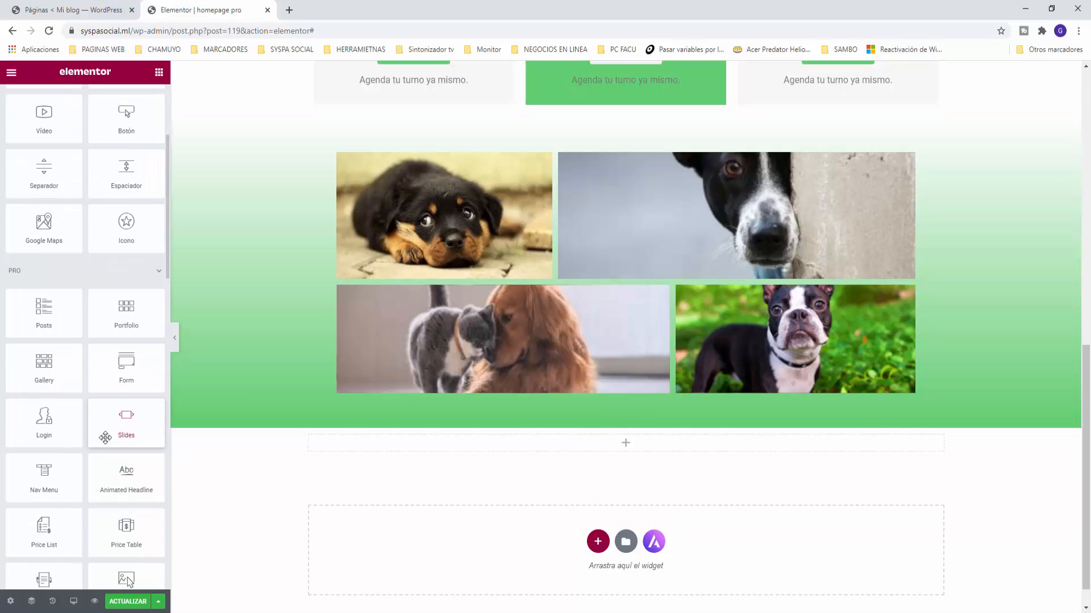
{"action": "scroll", "coordinate": [105, 437], "scroll_direction": "down", "scroll_amount": 1}
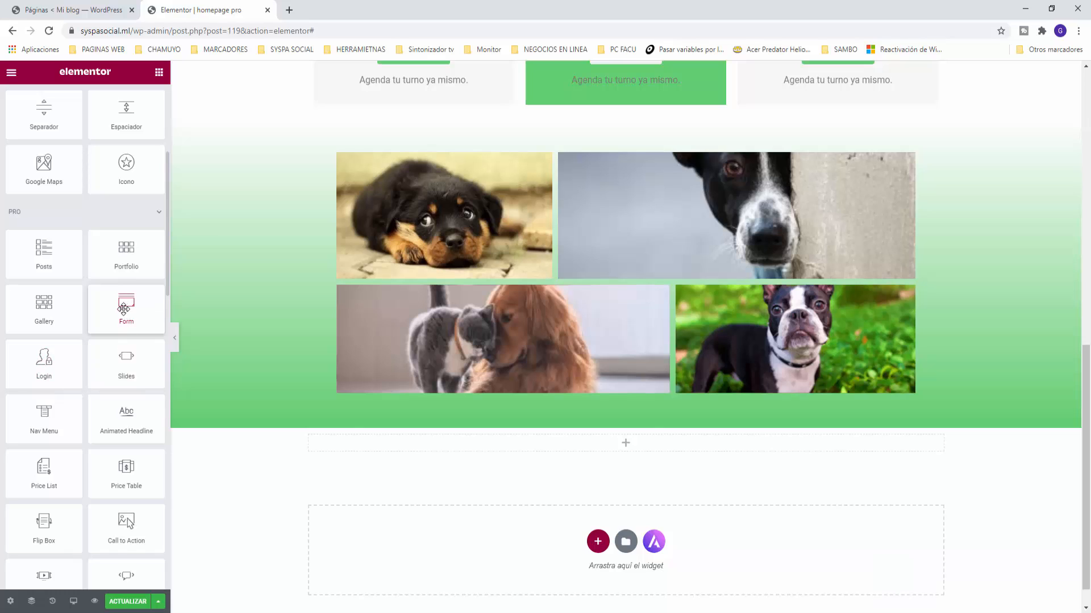
{"action": "left_click_drag", "start_coordinate": [123, 310], "coordinate": [616, 447]}
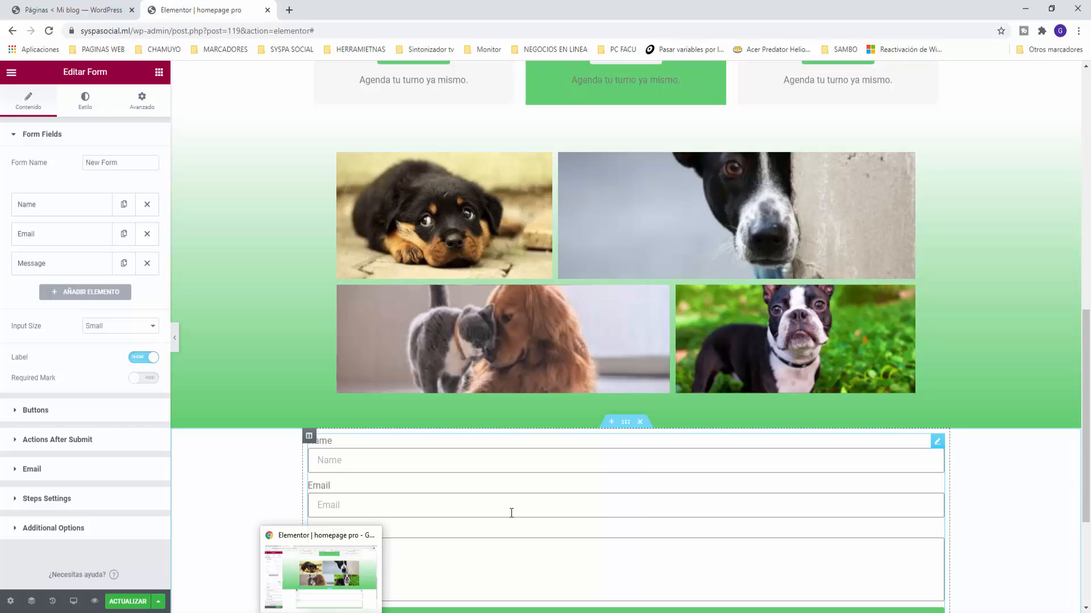
Step: Rename the Name field's label to Nombre and hide the form's field labels
{"action": "scroll", "coordinate": [511, 511], "scroll_direction": "down", "scroll_amount": 3}
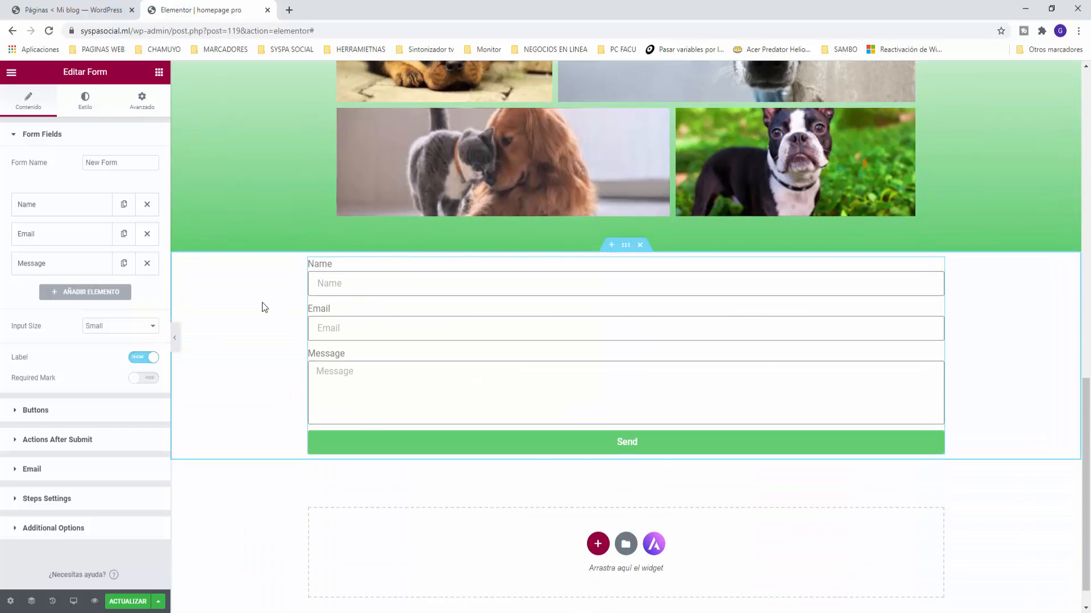
{"action": "left_click", "coordinate": [30, 205]}
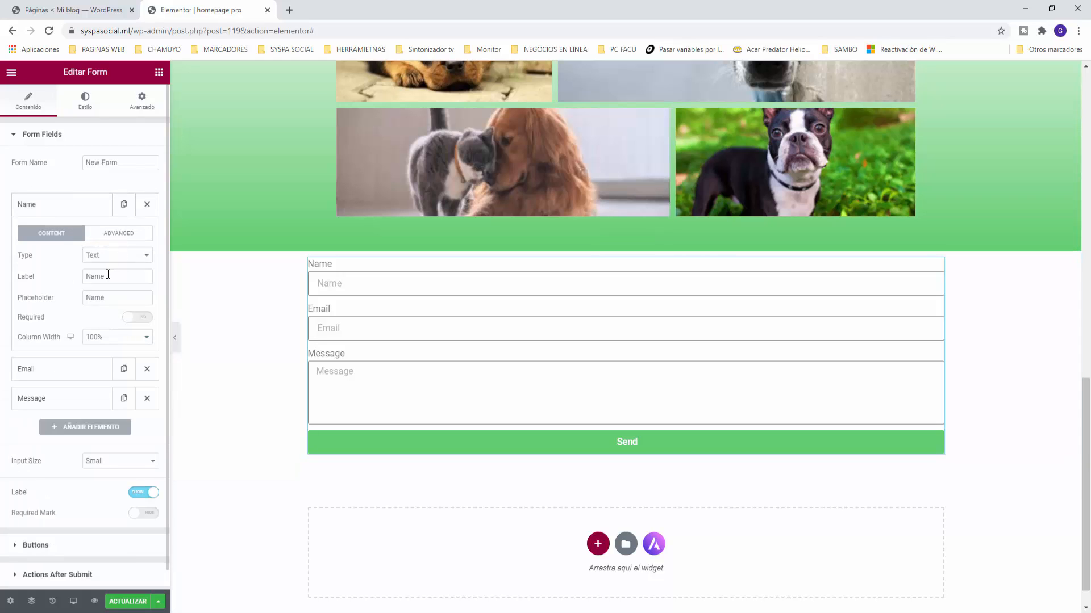
{"action": "left_click_drag", "start_coordinate": [111, 277], "coordinate": [63, 275]}
{"action": "type", "text": "Nombre"}
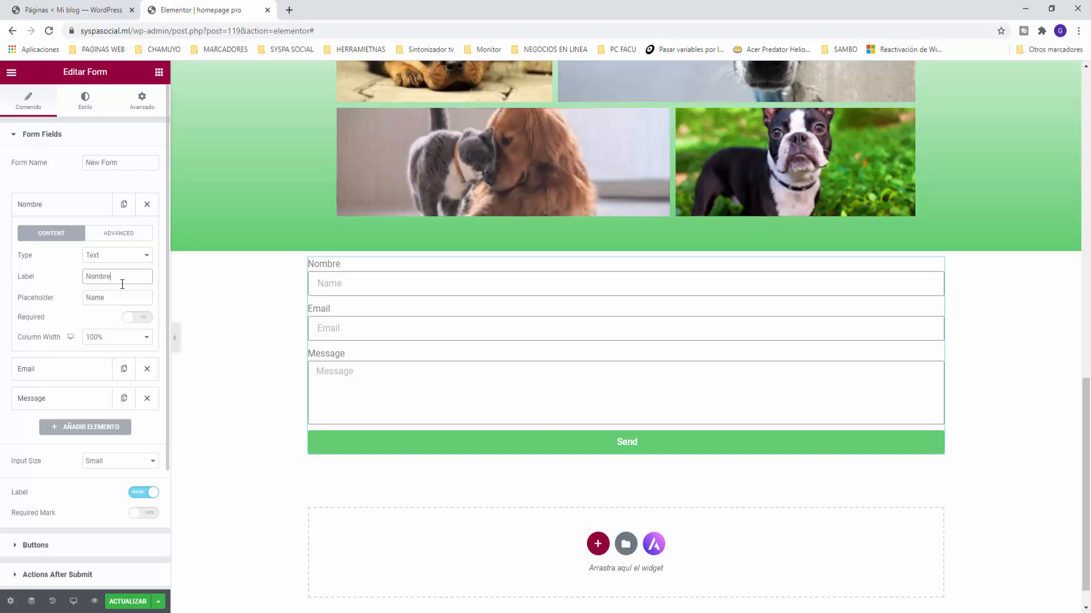
{"action": "left_click", "coordinate": [80, 495]}
{"action": "left_click", "coordinate": [144, 493]}
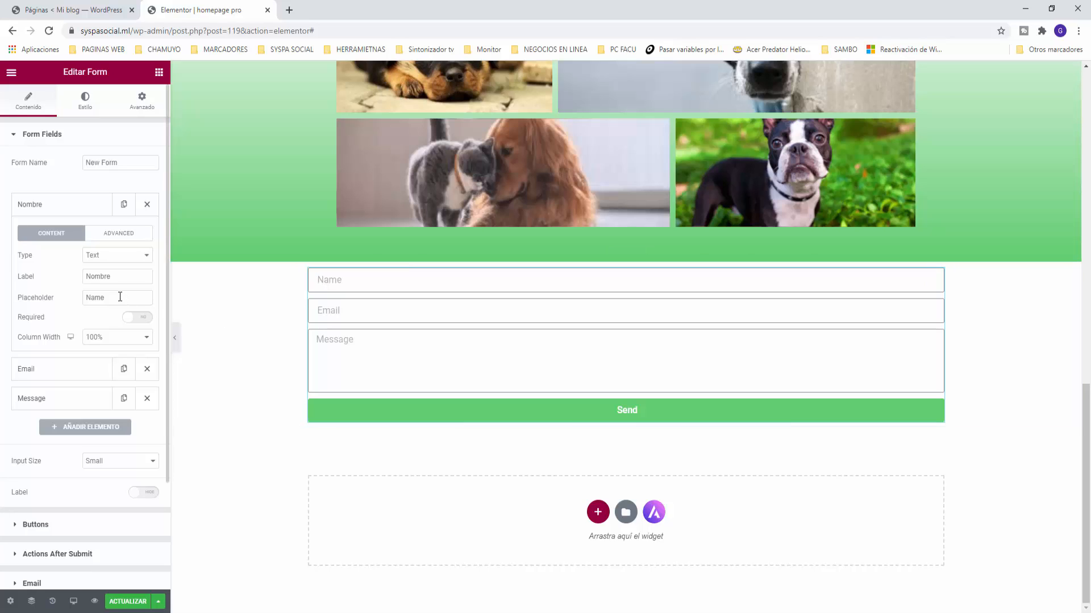
Step: Set the Name field's placeholder to Nombre and the Message field's placeholder to Mensaje
{"action": "left_click_drag", "start_coordinate": [114, 297], "coordinate": [2, 295]}
{"action": "type", "text": "Nombre"}
{"action": "left_click", "coordinate": [54, 209]}
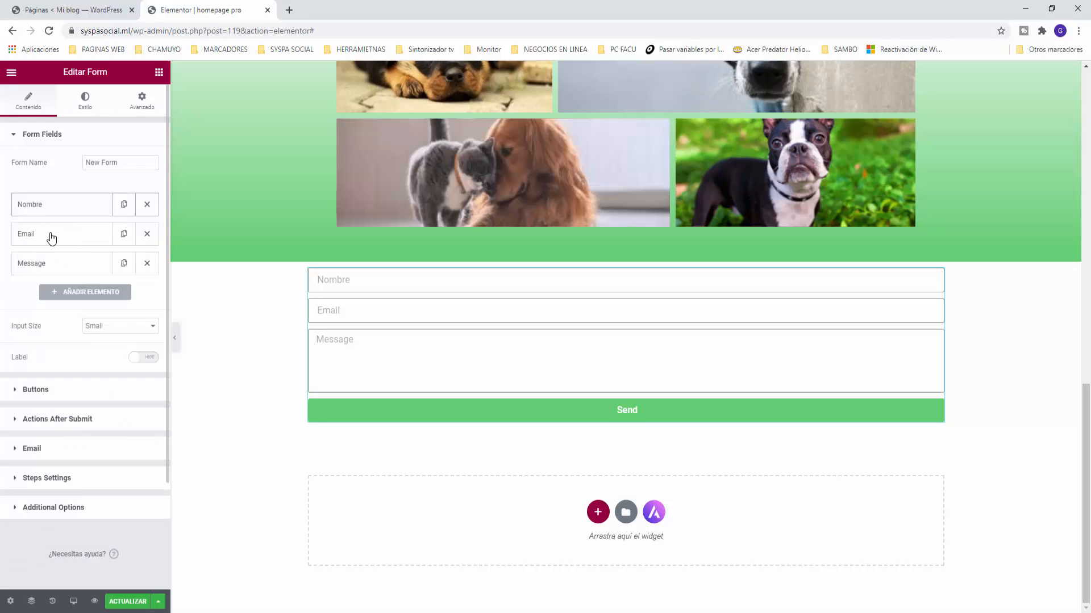
{"action": "left_click", "coordinate": [51, 238]}
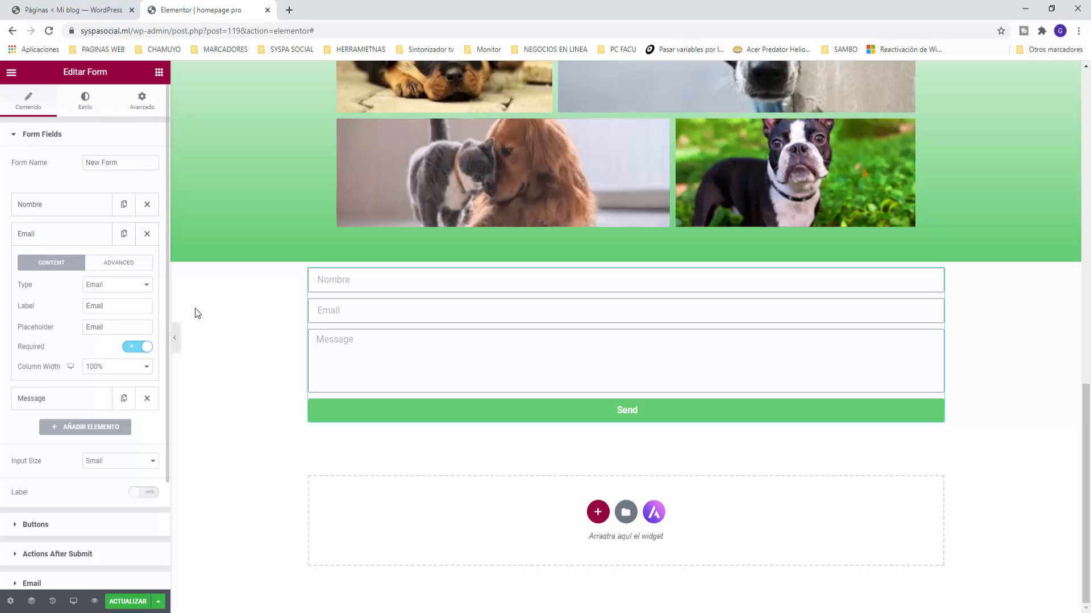
{"action": "left_click", "coordinate": [63, 241]}
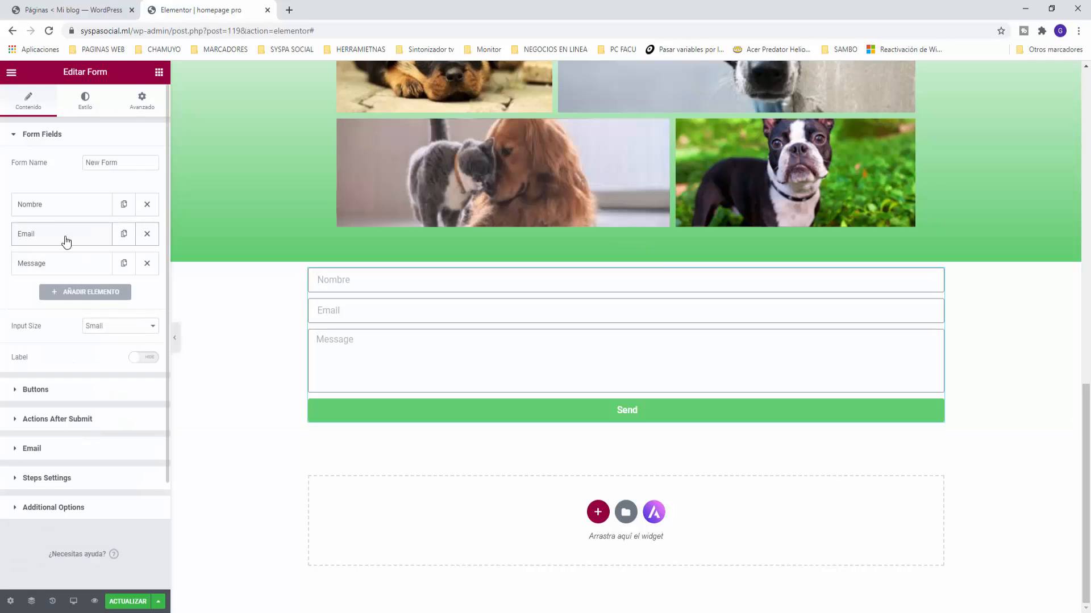
{"action": "left_click", "coordinate": [36, 267]}
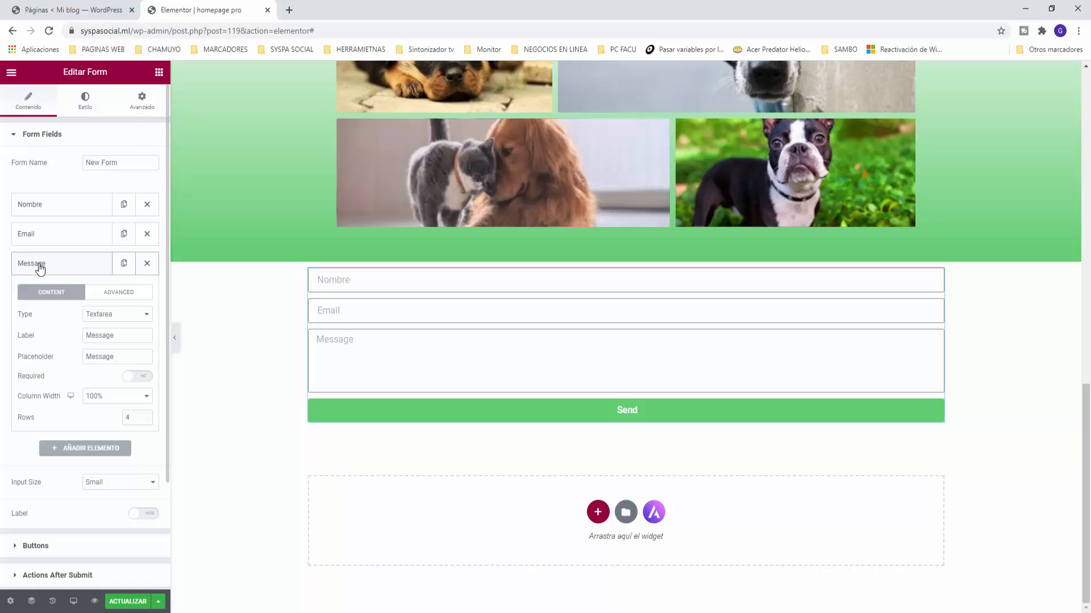
{"action": "double_click", "coordinate": [113, 355]}
{"action": "type", "text": "Mensaj"}
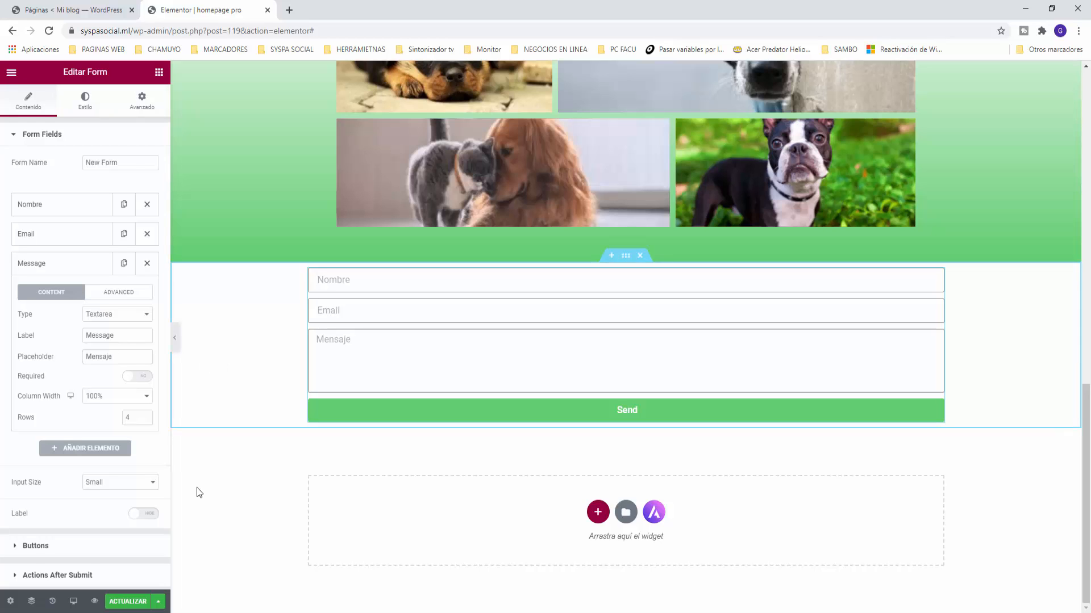
Step: Set the submit button to Justified alignment and change its text from Submit to Enviar
{"action": "left_click", "coordinate": [33, 546]}
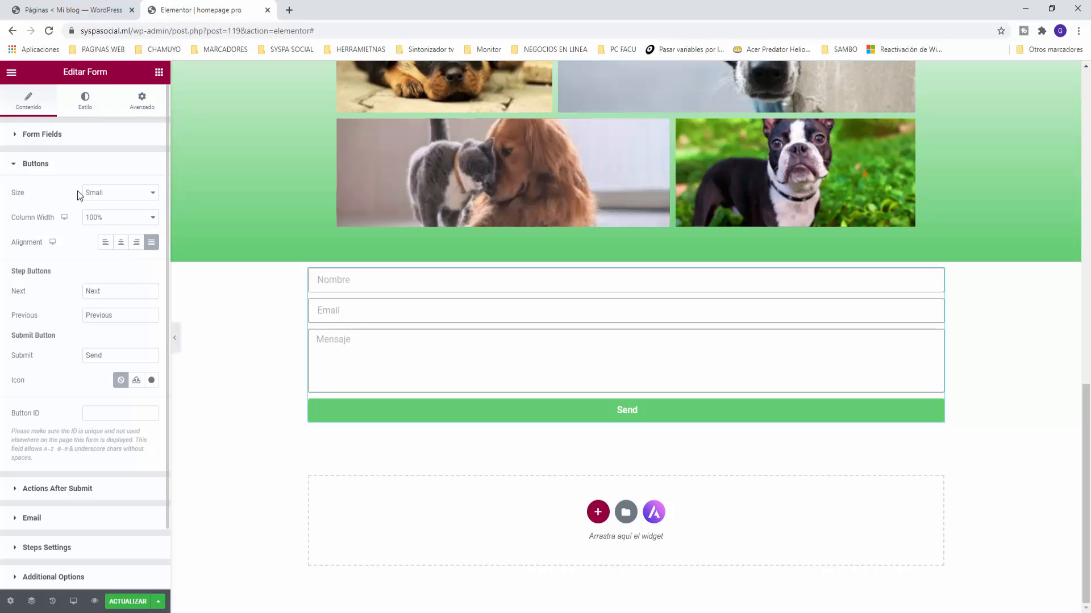
{"action": "left_click", "coordinate": [121, 244]}
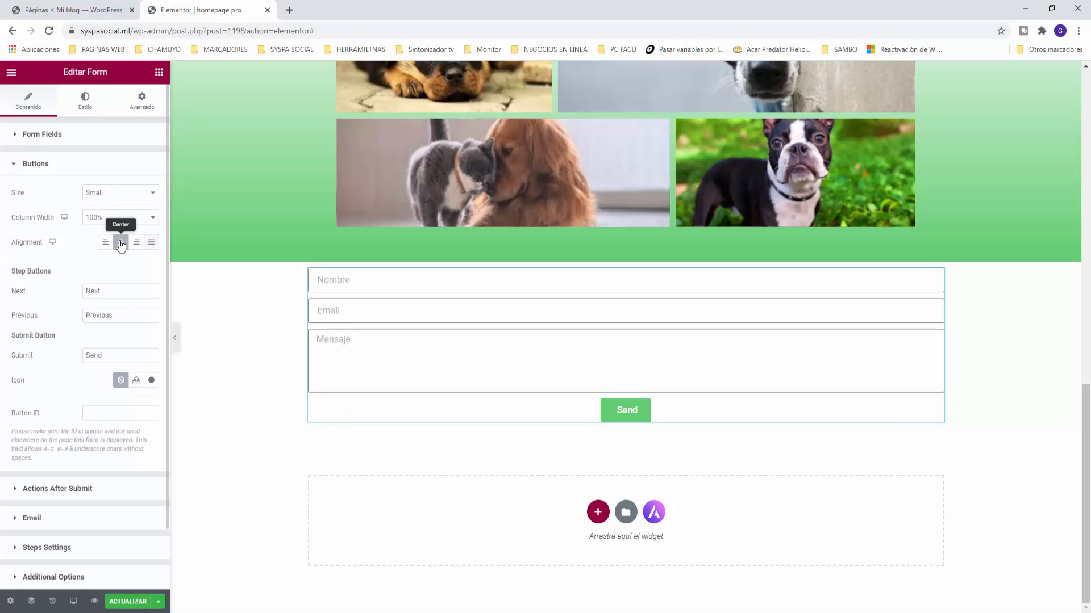
{"action": "left_click", "coordinate": [149, 245]}
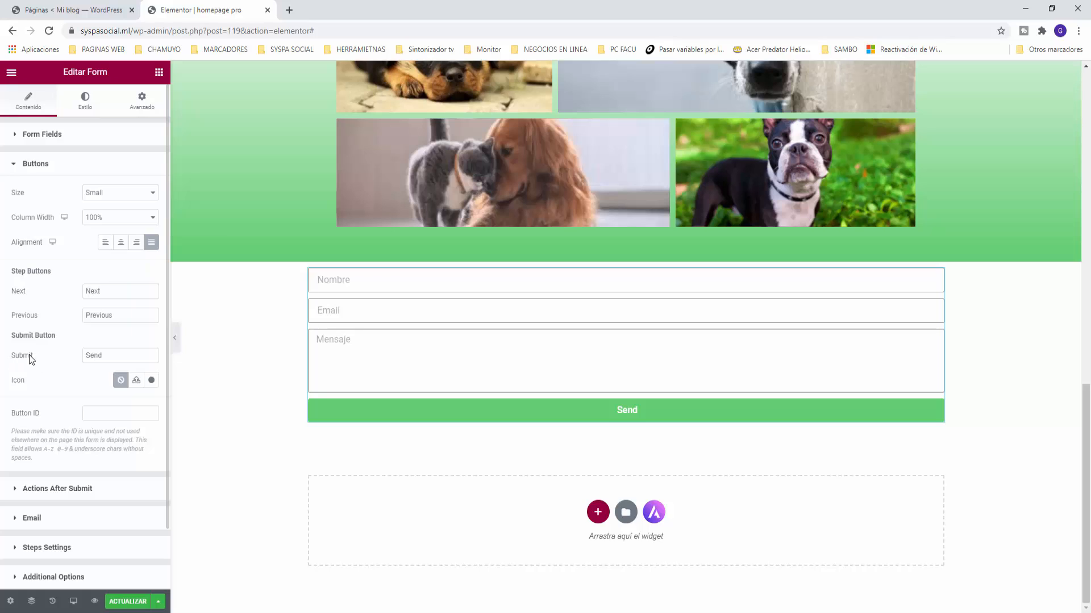
{"action": "left_click_drag", "start_coordinate": [101, 355], "coordinate": [81, 357]}
{"action": "type", "text": "Enviar"}
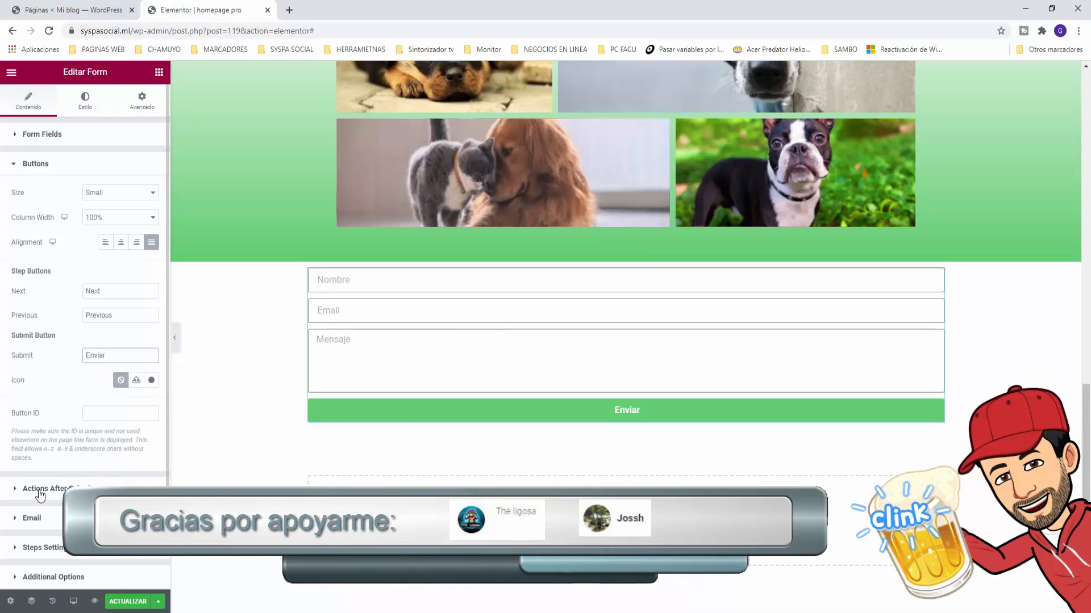
Step: In the Email action, change the recipient address and set the subject to 'Mensaje desde Mundo de las animaladas'
{"action": "left_click", "coordinate": [74, 488]}
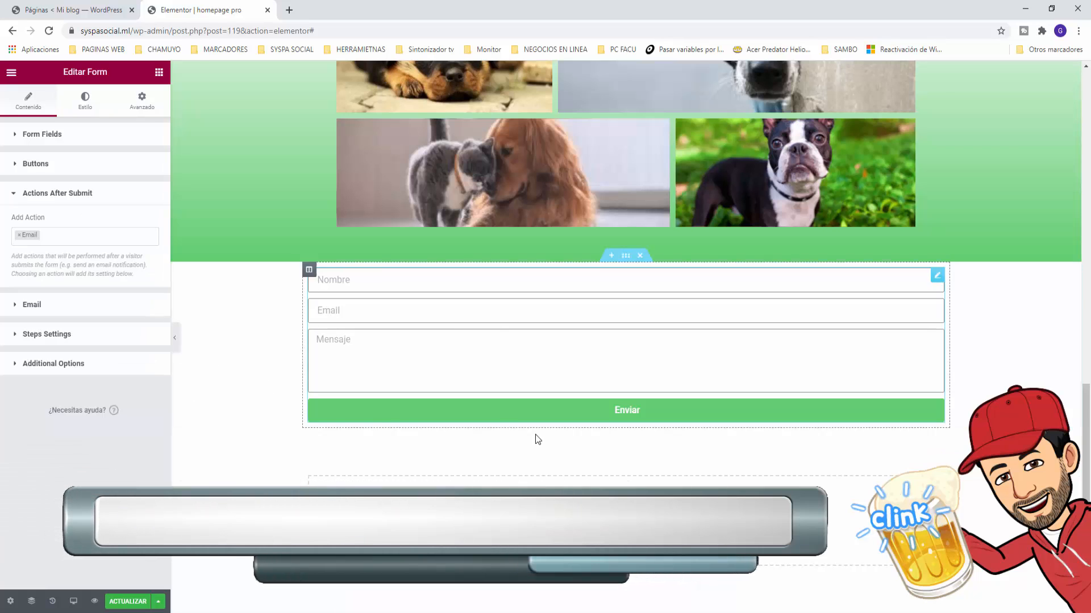
{"action": "left_click", "coordinate": [54, 237]}
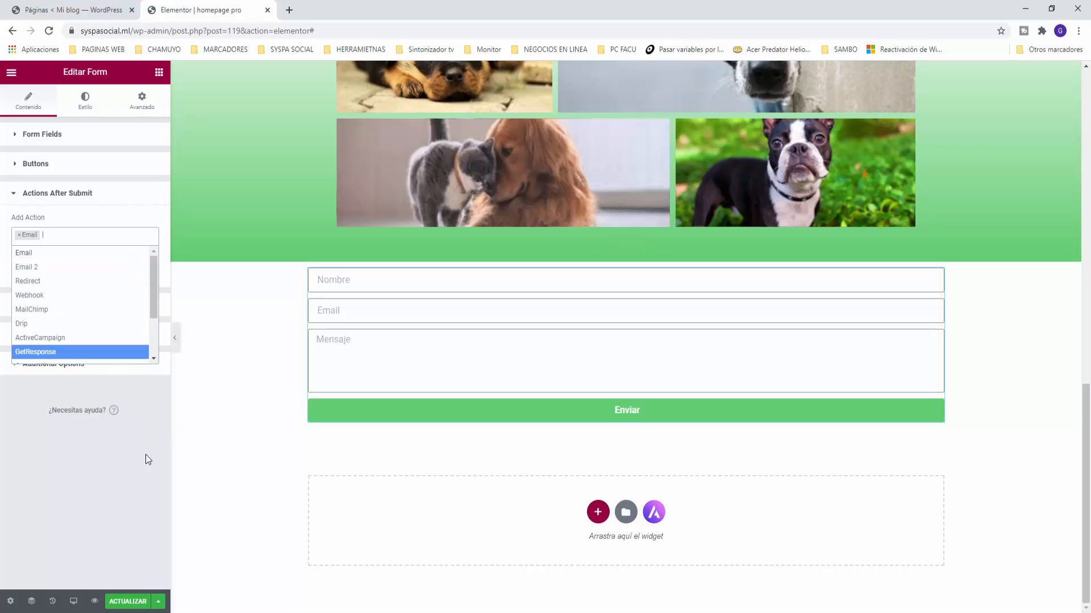
{"action": "left_click", "coordinate": [148, 473]}
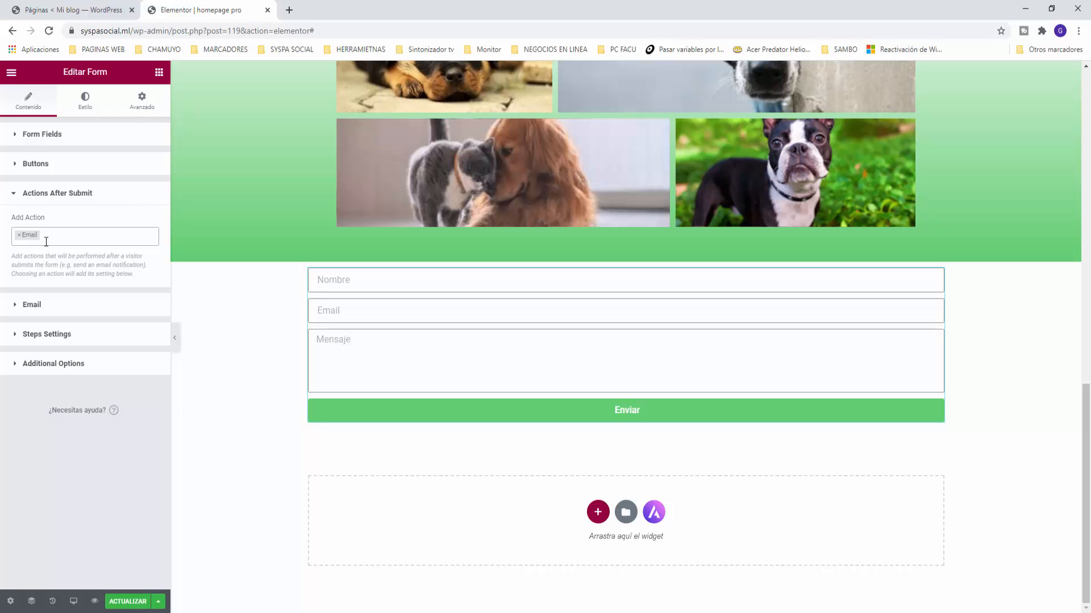
{"action": "left_click", "coordinate": [32, 305]}
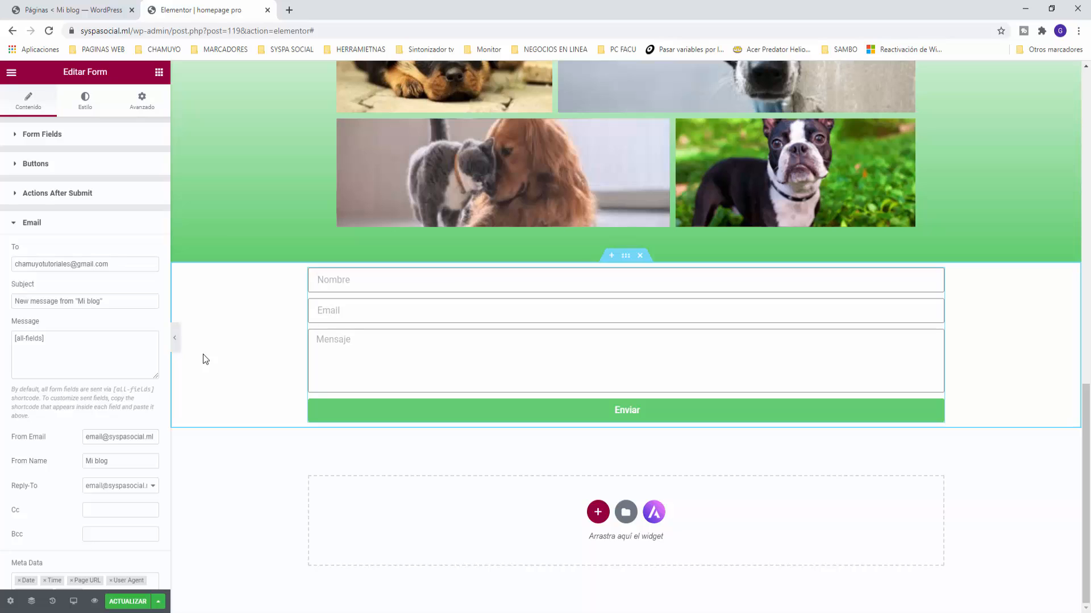
{"action": "left_click_drag", "start_coordinate": [70, 264], "coordinate": [0, 257]}
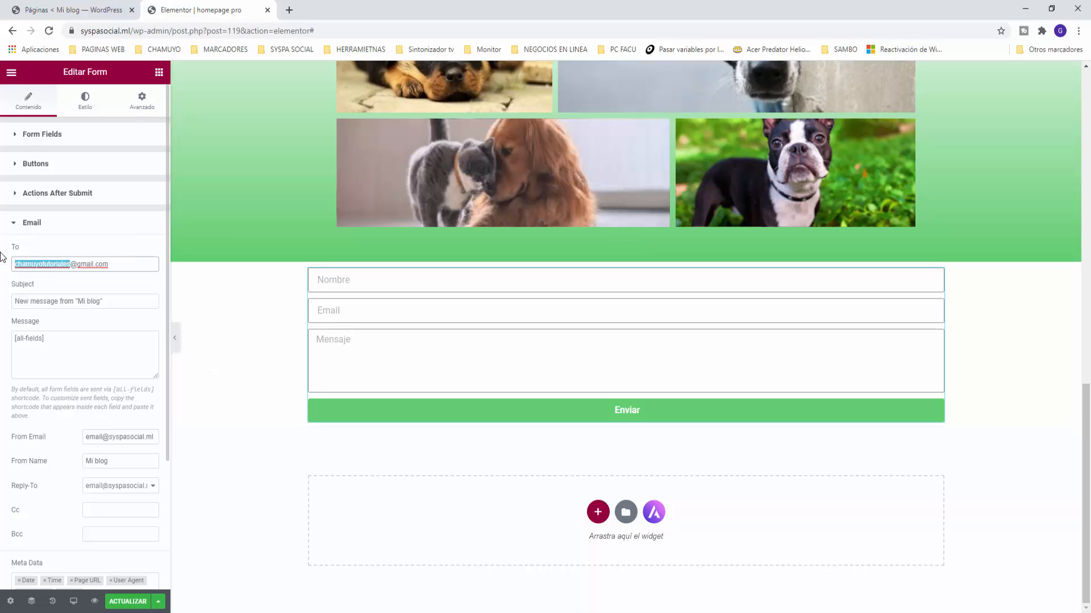
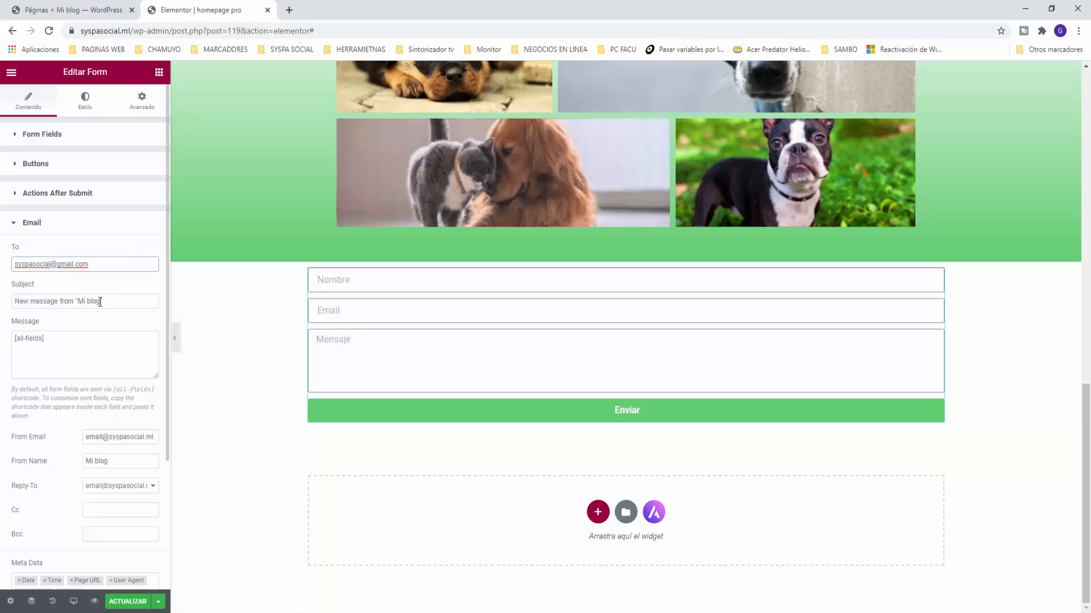
{"action": "left_click_drag", "start_coordinate": [107, 301], "coordinate": [0, 293]}
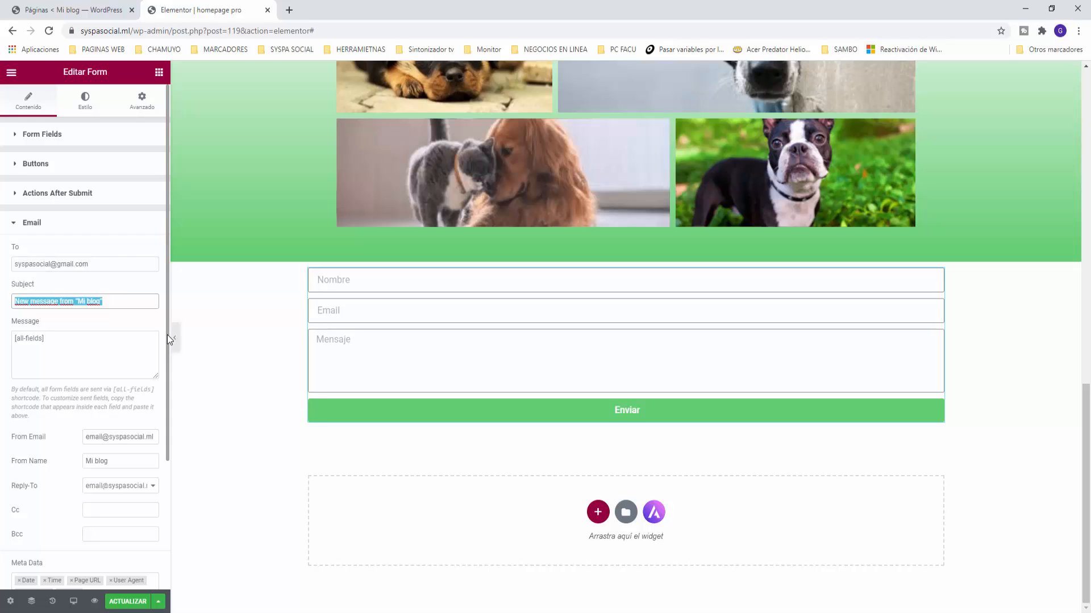
{"action": "type", "text": "Mensaje de"}
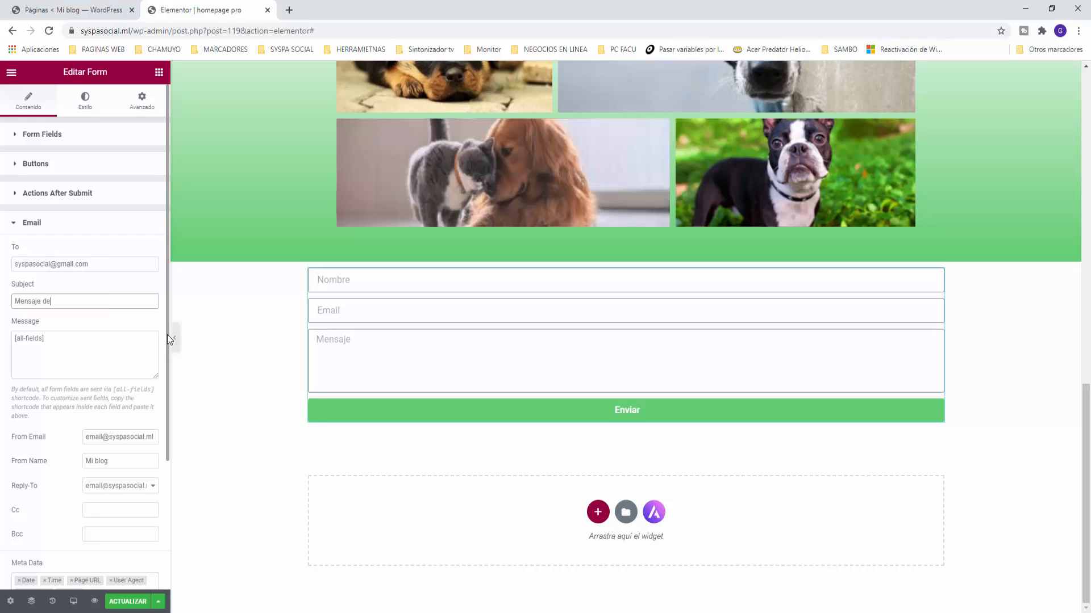
{"action": "type", "text": "sde Mundo de las animaladas"}
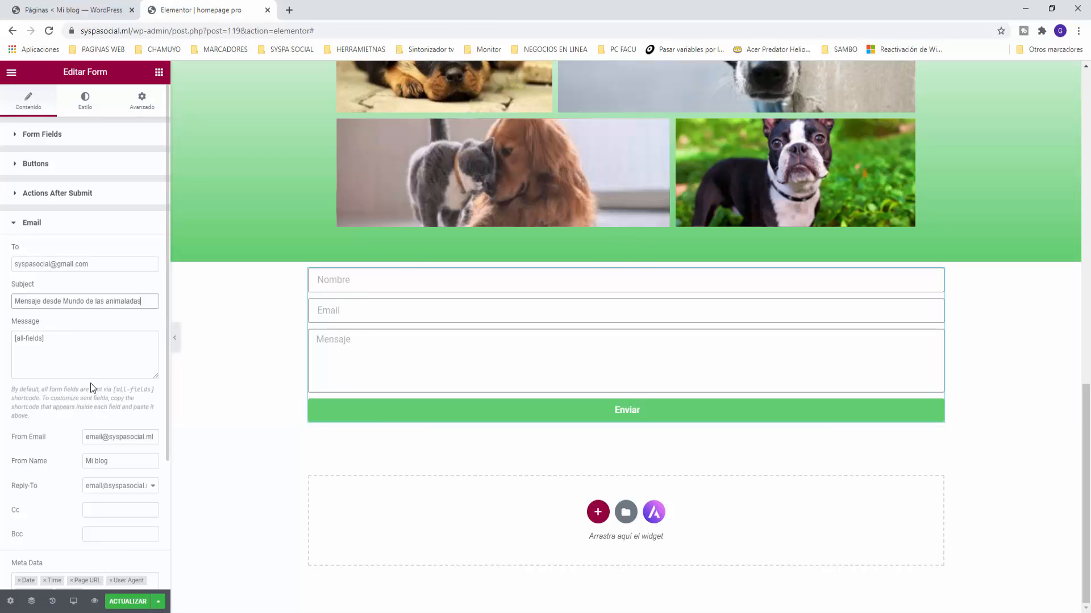
Step: Change the sender address, set From Name to 'Mundo animaladas', confirm Reply-To, and save
{"action": "left_click", "coordinate": [104, 437]}
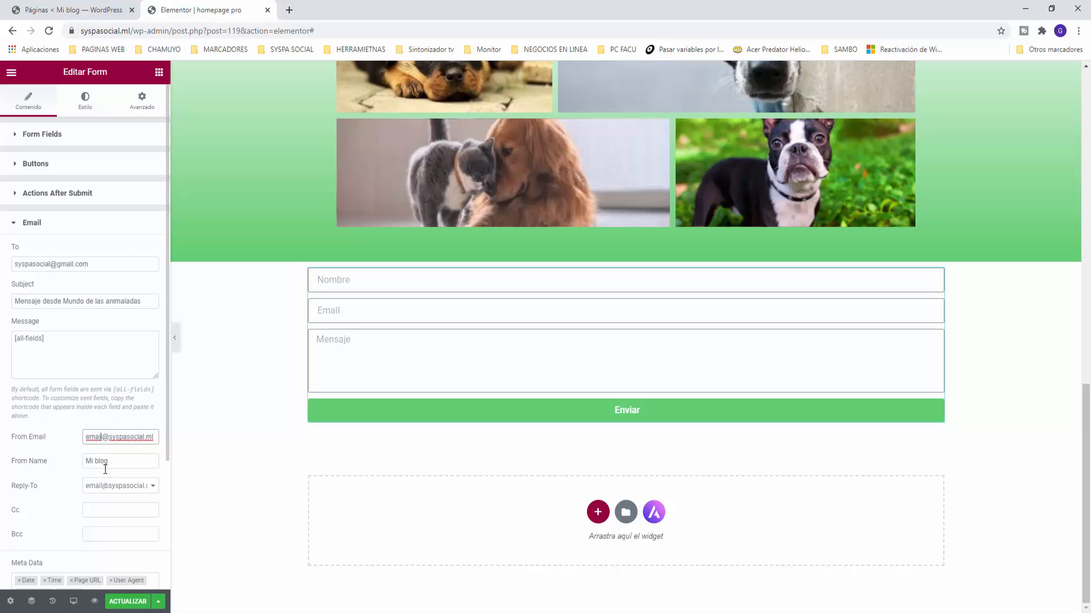
{"action": "key", "text": "shift+Right"}
{"action": "key", "text": "shift+Right"}
{"action": "key", "text": "shift+Right"}
{"action": "key", "text": "shift+Right"}
{"action": "key", "text": "BackSpace"}
{"action": "key", "text": "BackSpace"}
{"action": "left_click_drag", "start_coordinate": [119, 463], "coordinate": [39, 461]}
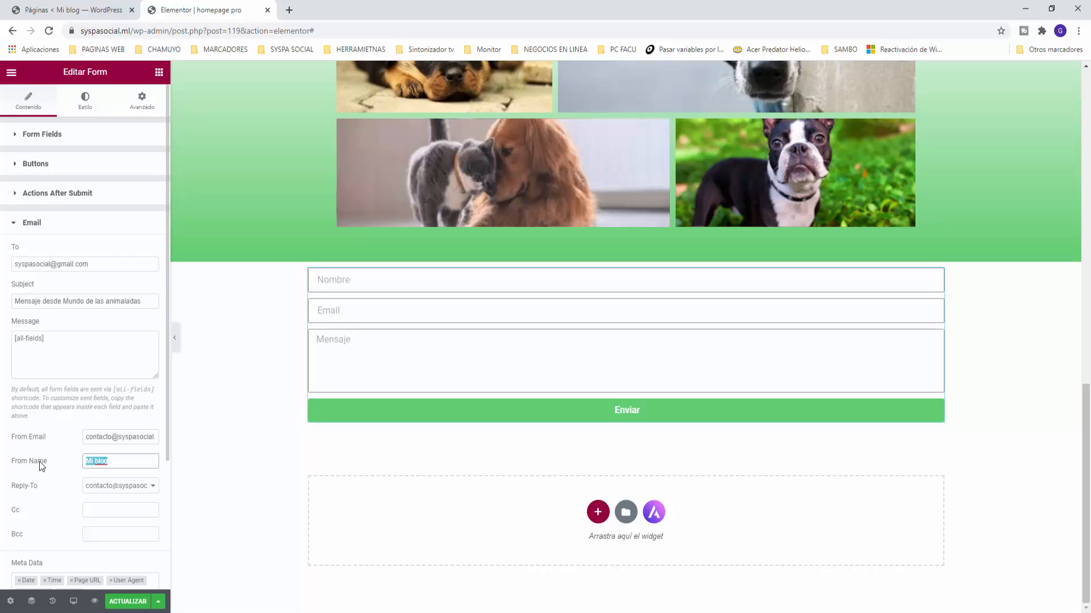
{"action": "type", "text": "Mundo"}
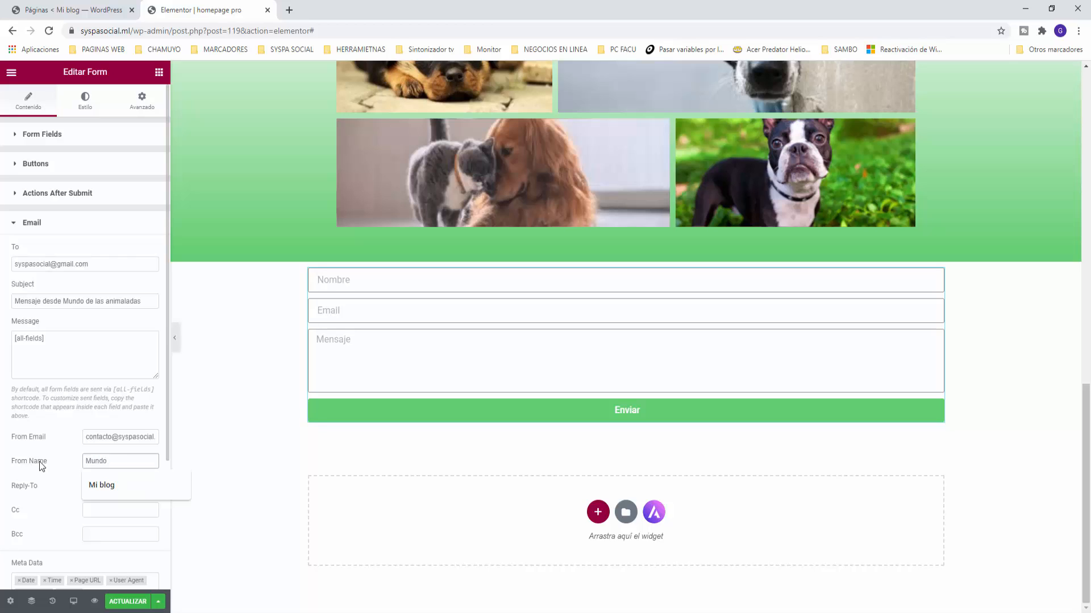
{"action": "type", "text": " animaladas"}
{"action": "left_click", "coordinate": [90, 487]}
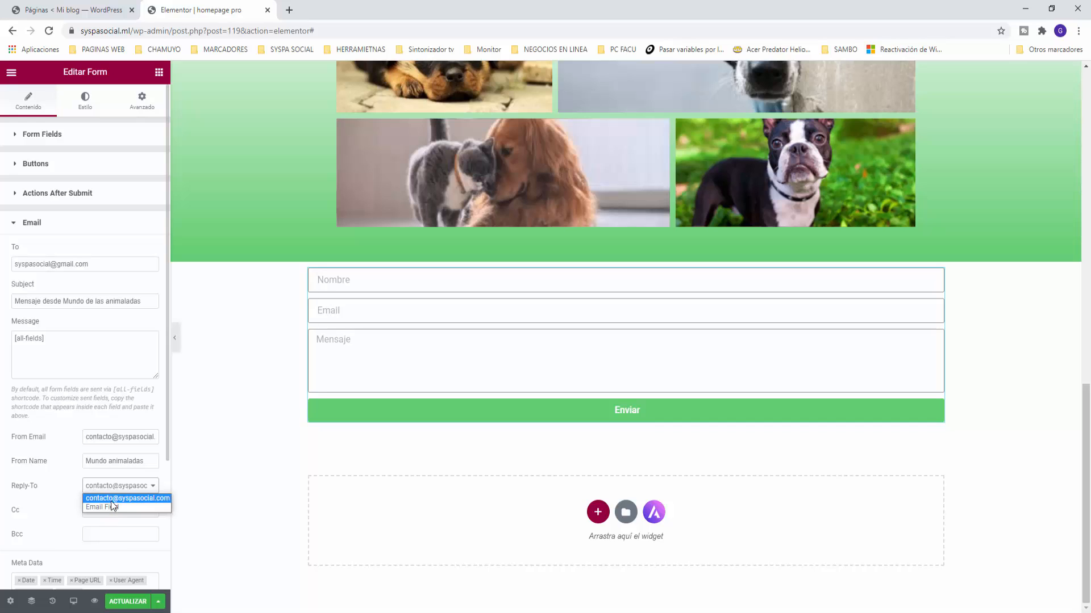
{"action": "left_click", "coordinate": [111, 499]}
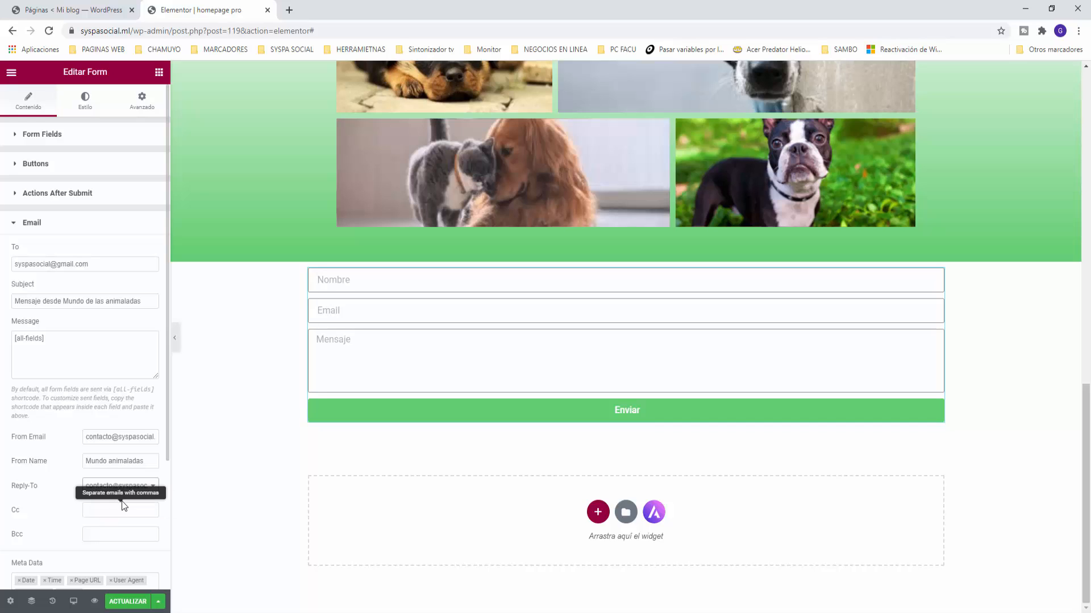
{"action": "left_click", "coordinate": [138, 487]}
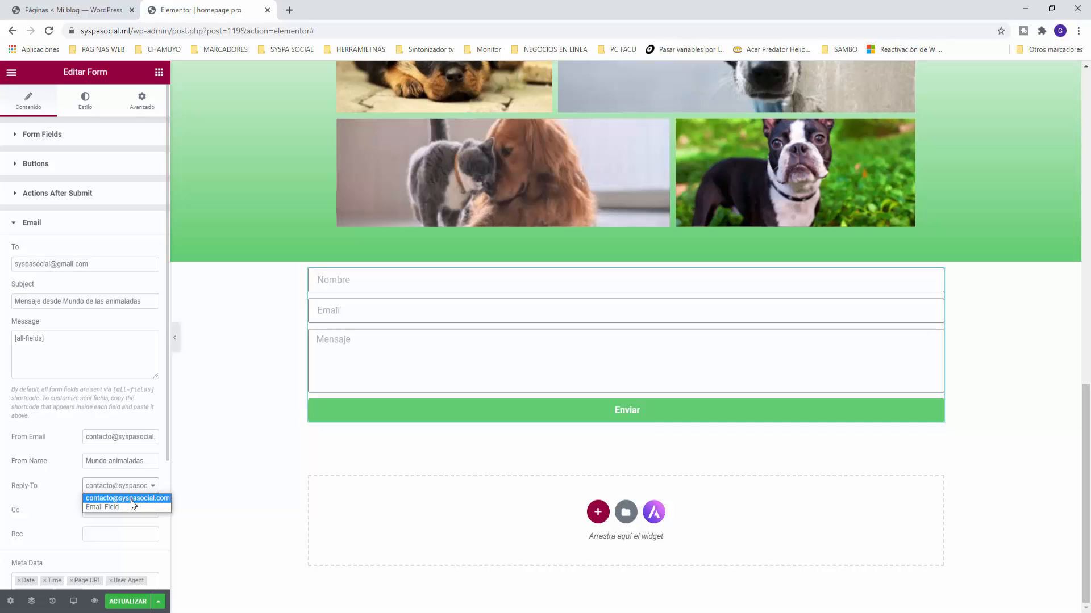
{"action": "left_click", "coordinate": [129, 498]}
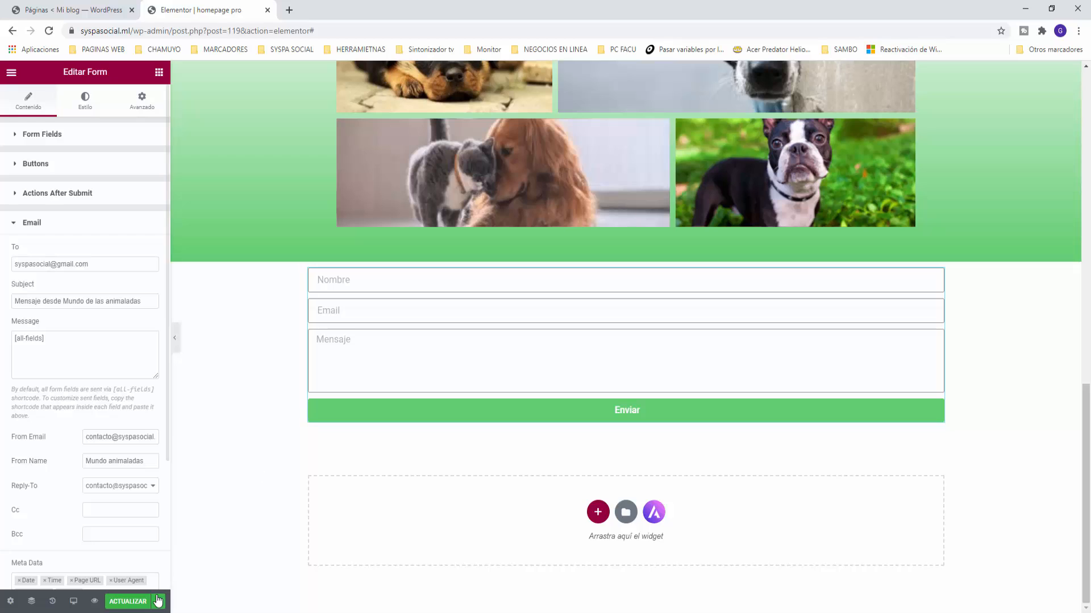
{"action": "key", "text": "ctrl+s"}
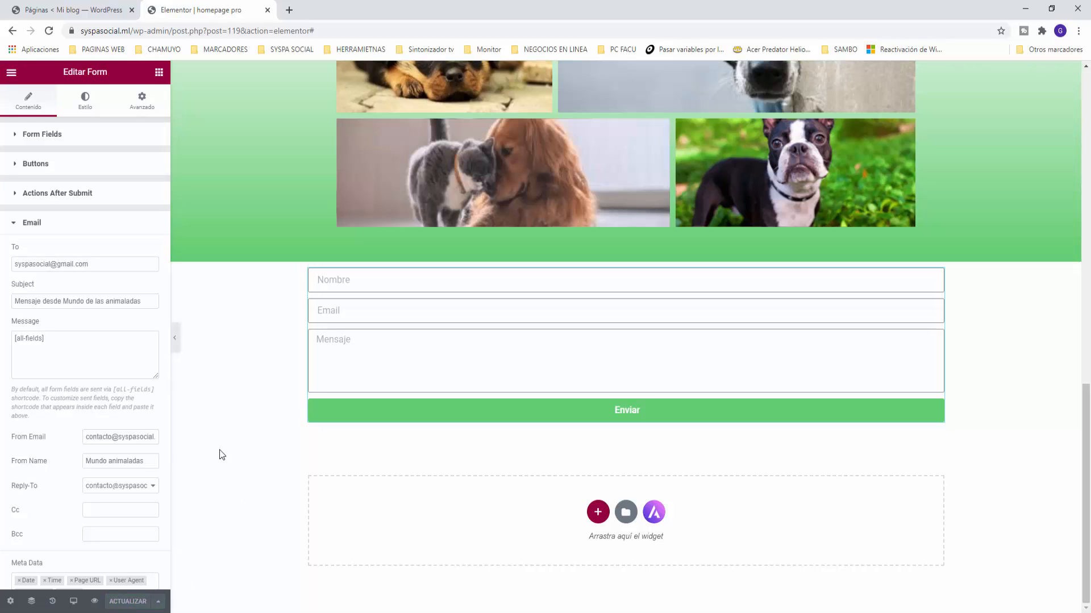
Step: Review the form's Steps Settings and Additional Options, then switch to the Estilo tab
{"action": "scroll", "coordinate": [114, 484], "scroll_direction": "down", "scroll_amount": 3}
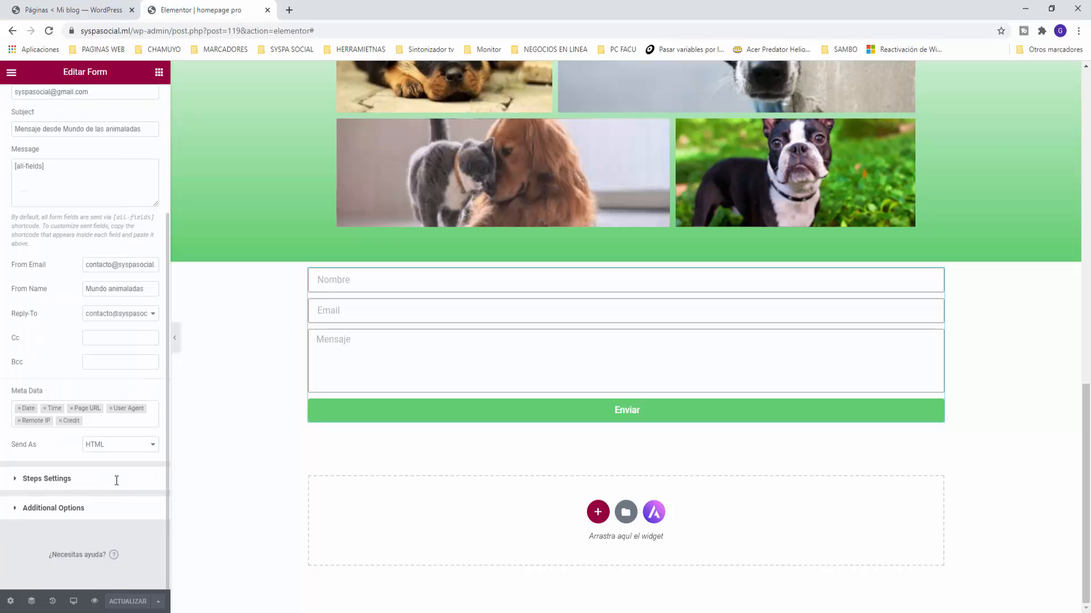
{"action": "left_click", "coordinate": [13, 482]}
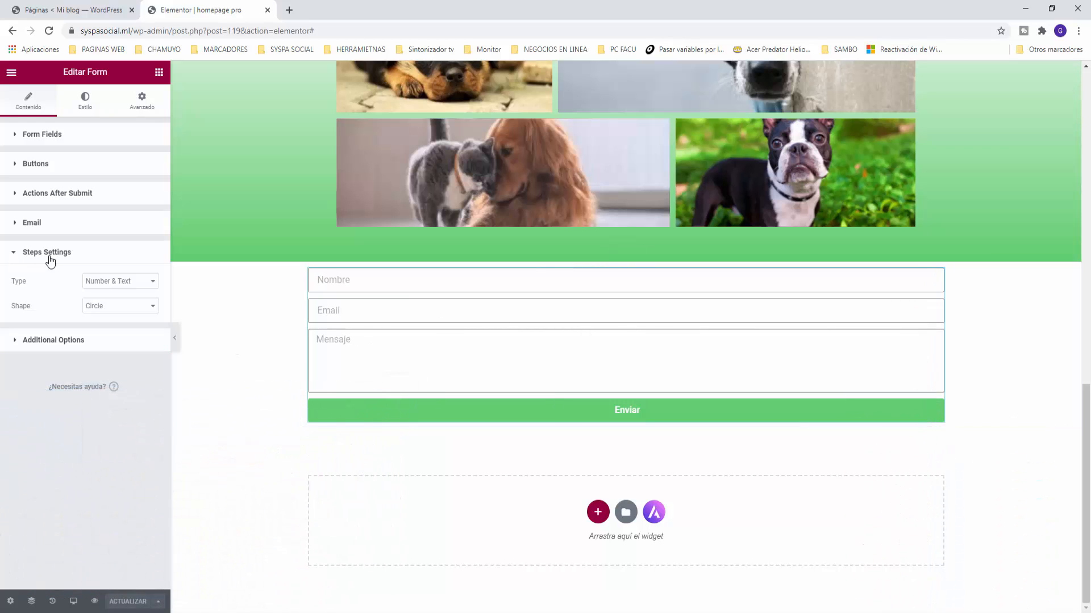
{"action": "left_click", "coordinate": [63, 341]}
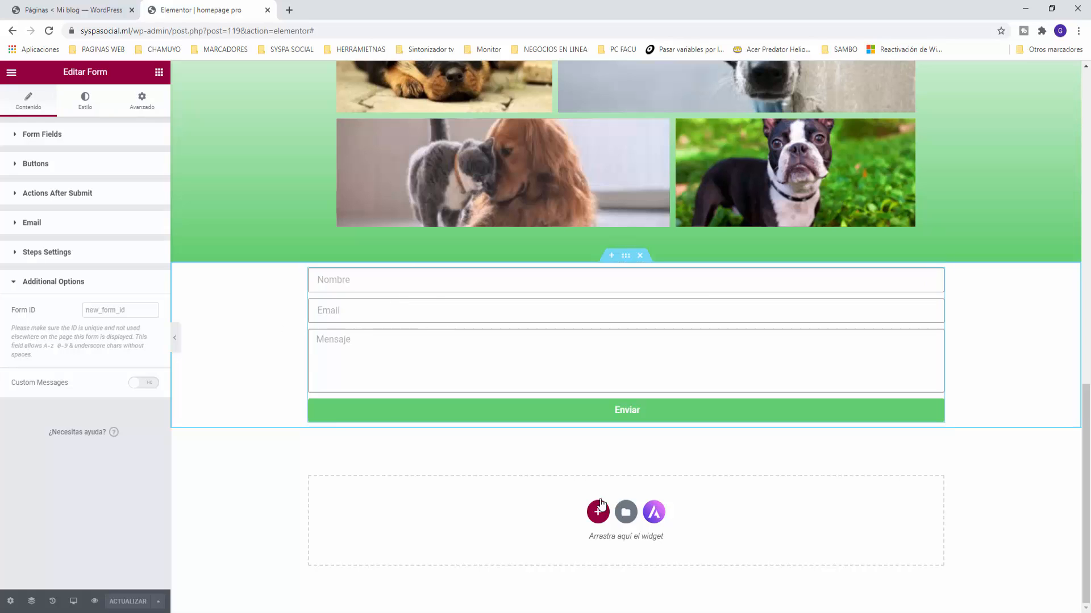
{"action": "left_click", "coordinate": [85, 101]}
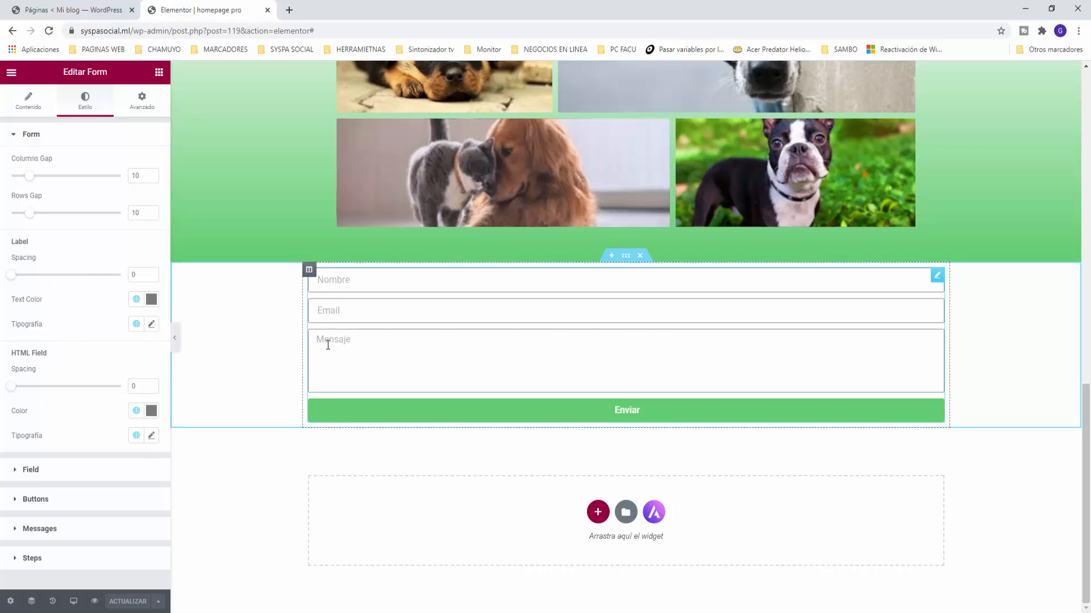
Step: Check the Buttons background's global colours, keeping the Énfasis green, and return to the widgets
{"action": "left_click", "coordinate": [25, 501]}
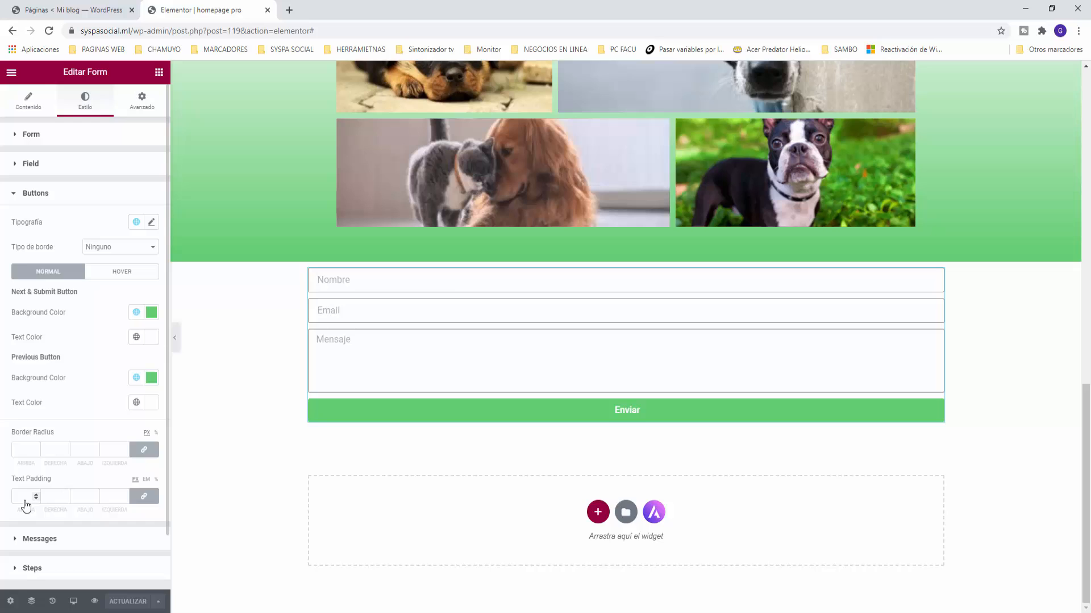
{"action": "left_click", "coordinate": [134, 313]}
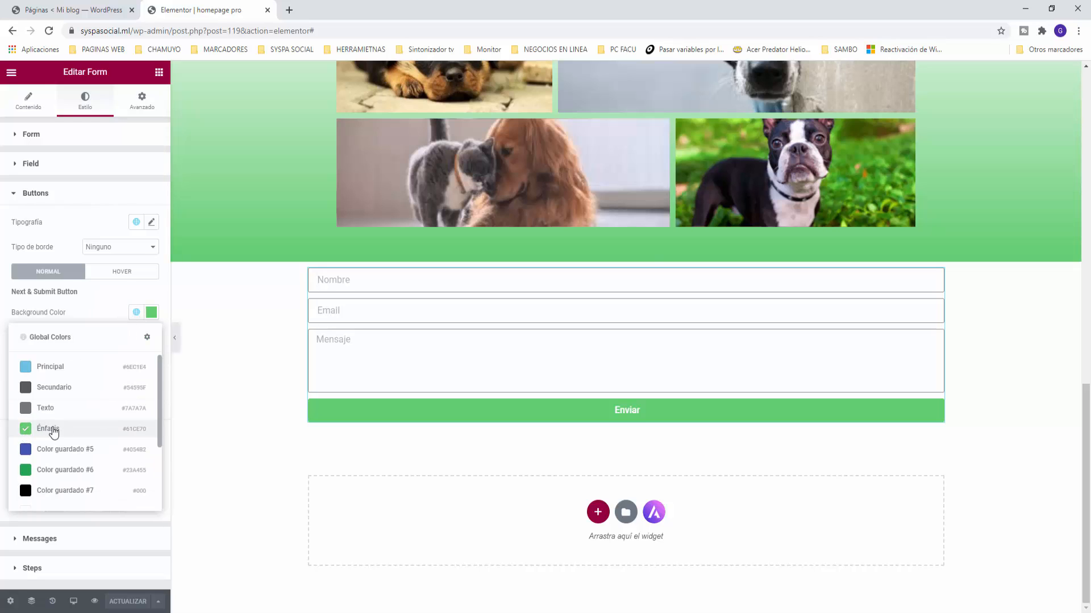
{"action": "left_click", "coordinate": [211, 424]}
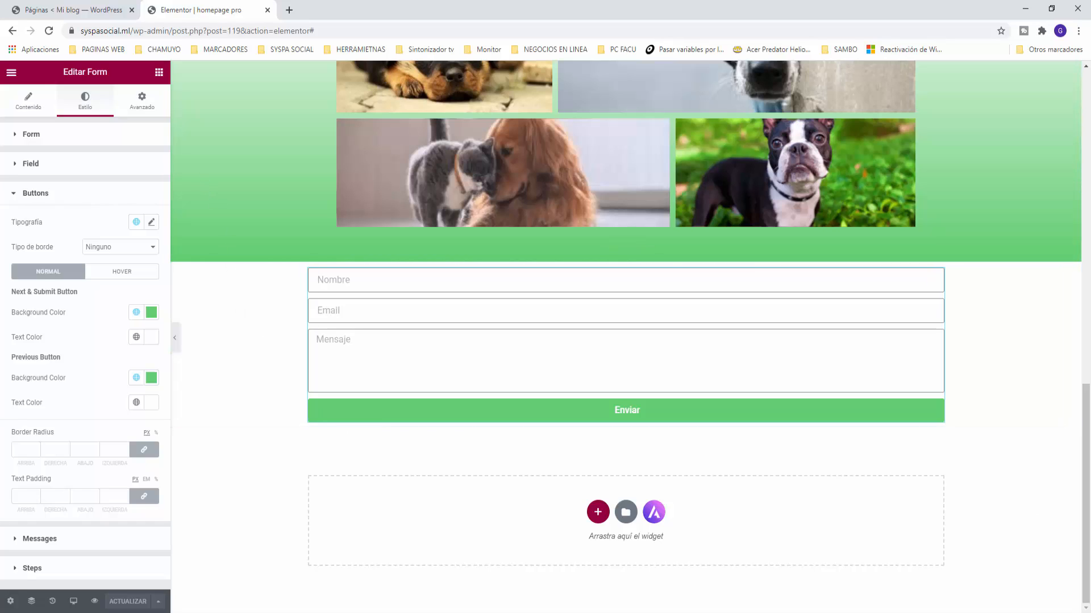
{"action": "left_click", "coordinate": [159, 72]}
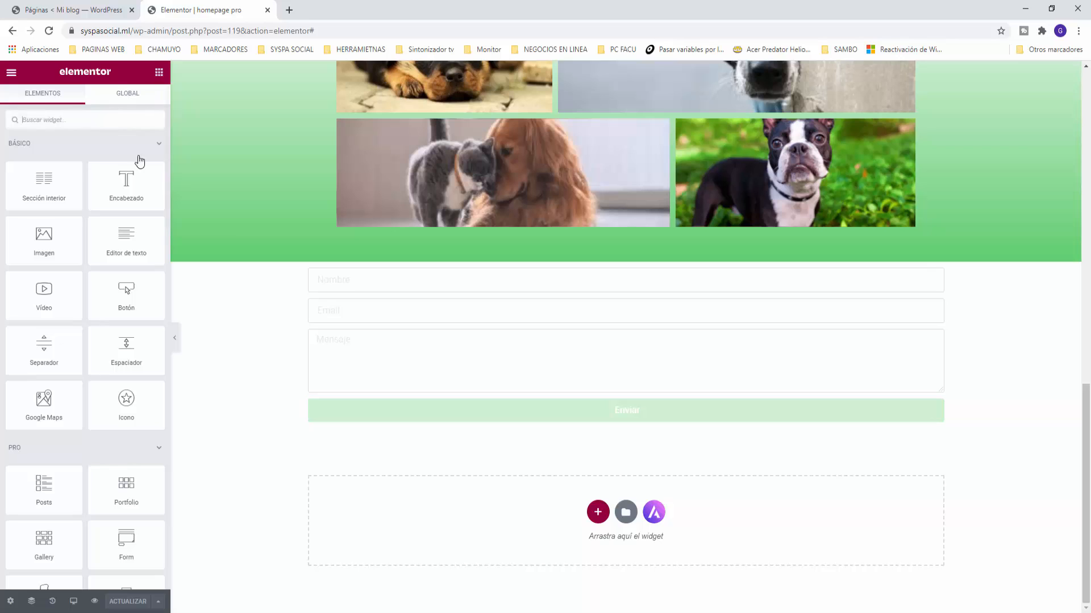
Step: Insert a centred 'Contacto !' heading above the form with the div HTML tag
{"action": "left_click_drag", "start_coordinate": [140, 164], "coordinate": [642, 268]}
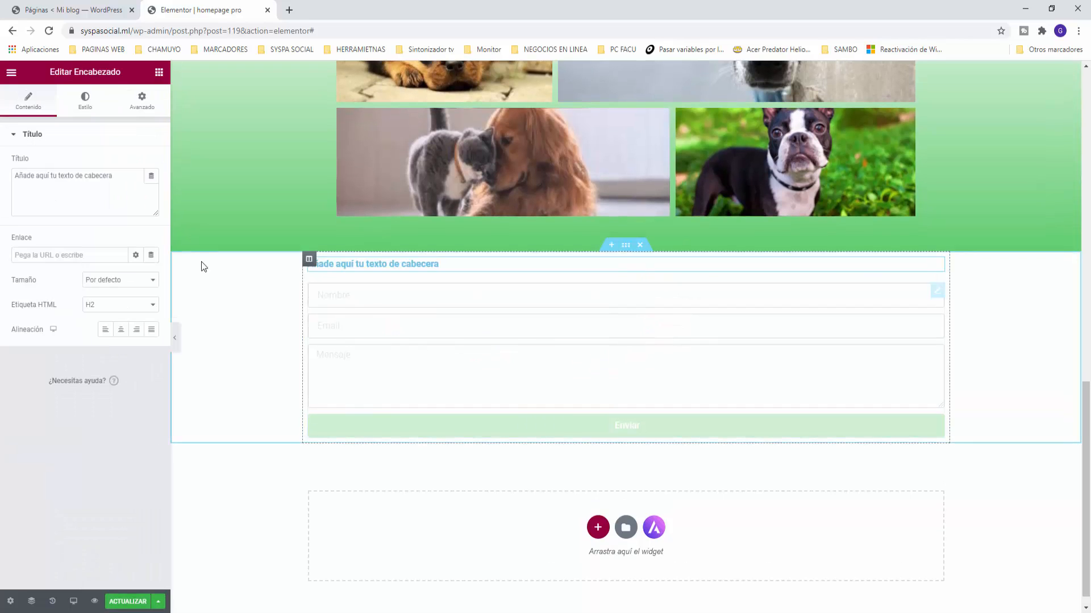
{"action": "left_click_drag", "start_coordinate": [126, 178], "coordinate": [1, 164]}
{"action": "type", "text": "Contacto !"}
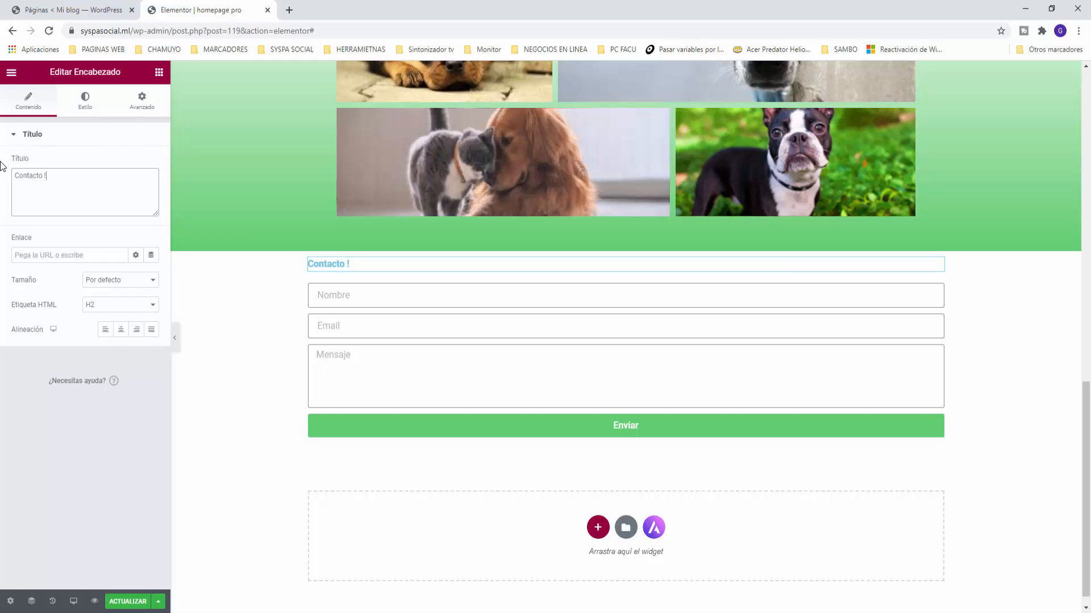
{"action": "left_click", "coordinate": [123, 331]}
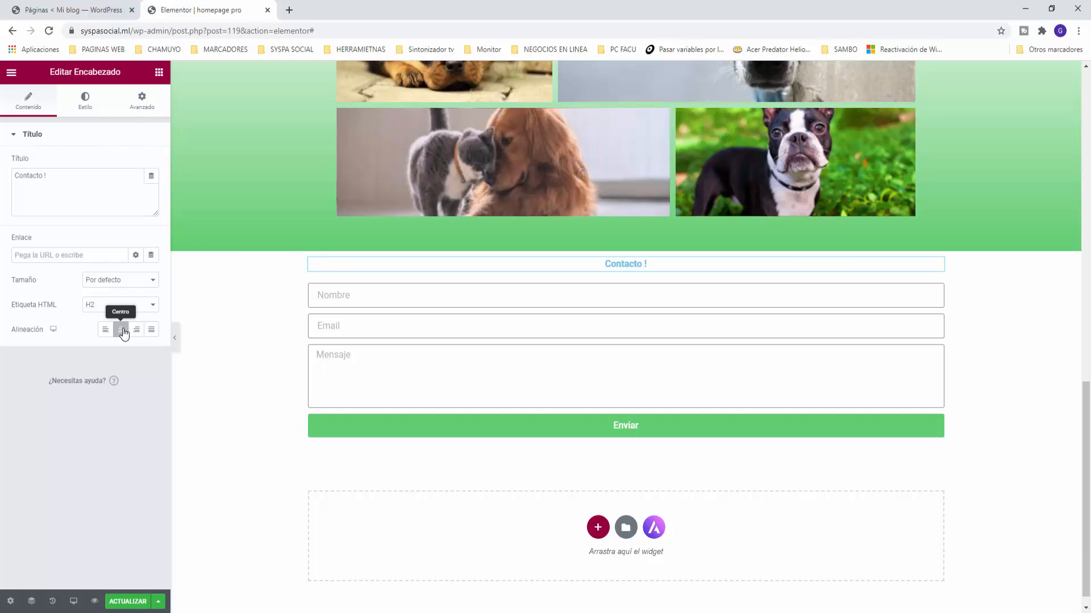
{"action": "left_click", "coordinate": [109, 305]}
{"action": "left_click", "coordinate": [90, 370]}
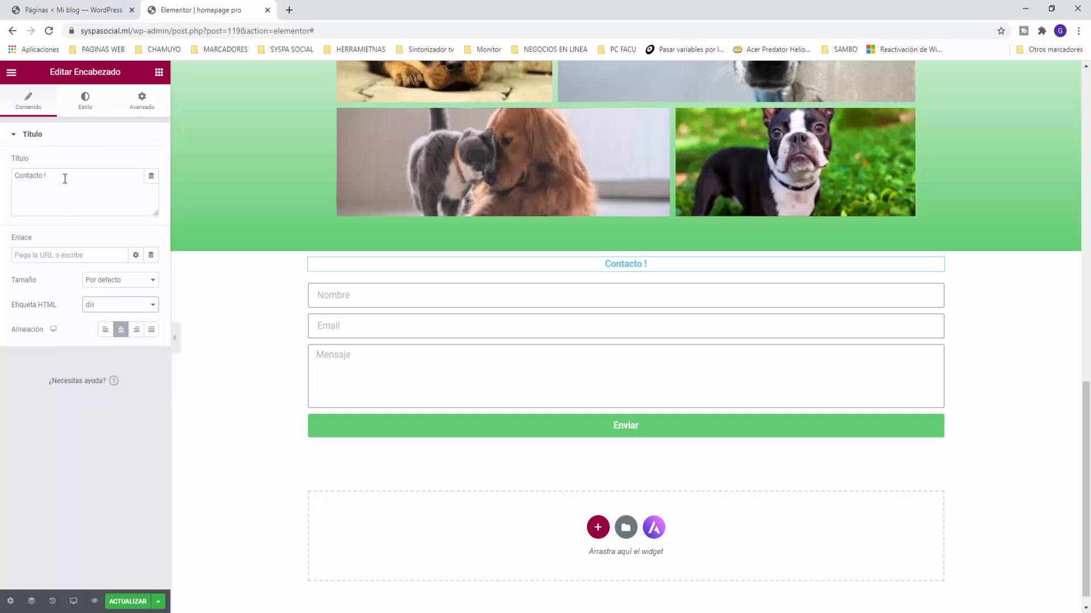
Step: Give the heading the grey Texto global colour and a 27 px typography size
{"action": "left_click", "coordinate": [85, 102]}
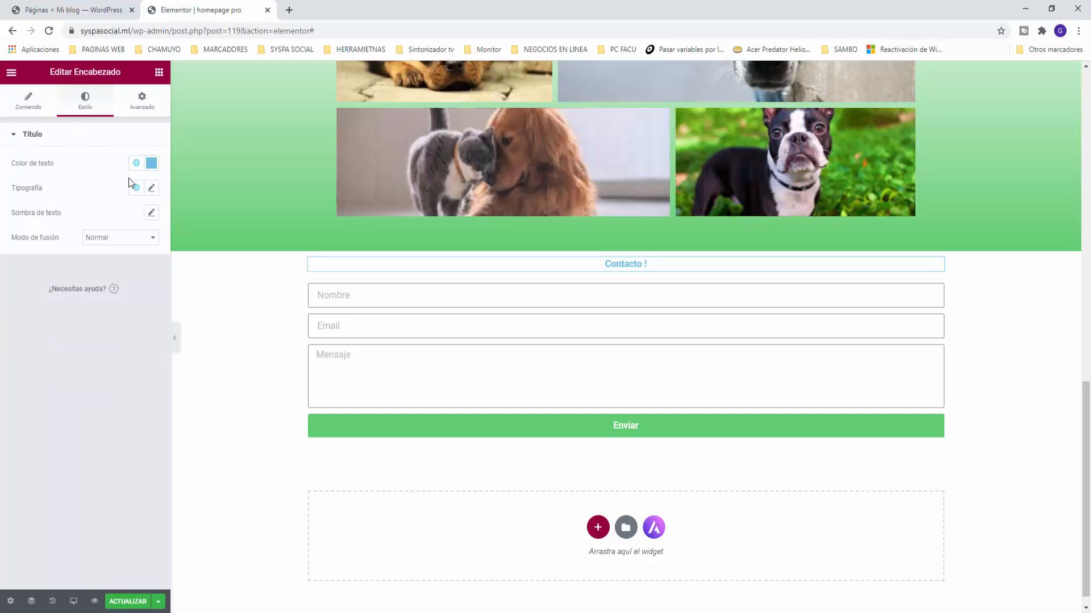
{"action": "left_click", "coordinate": [136, 166]}
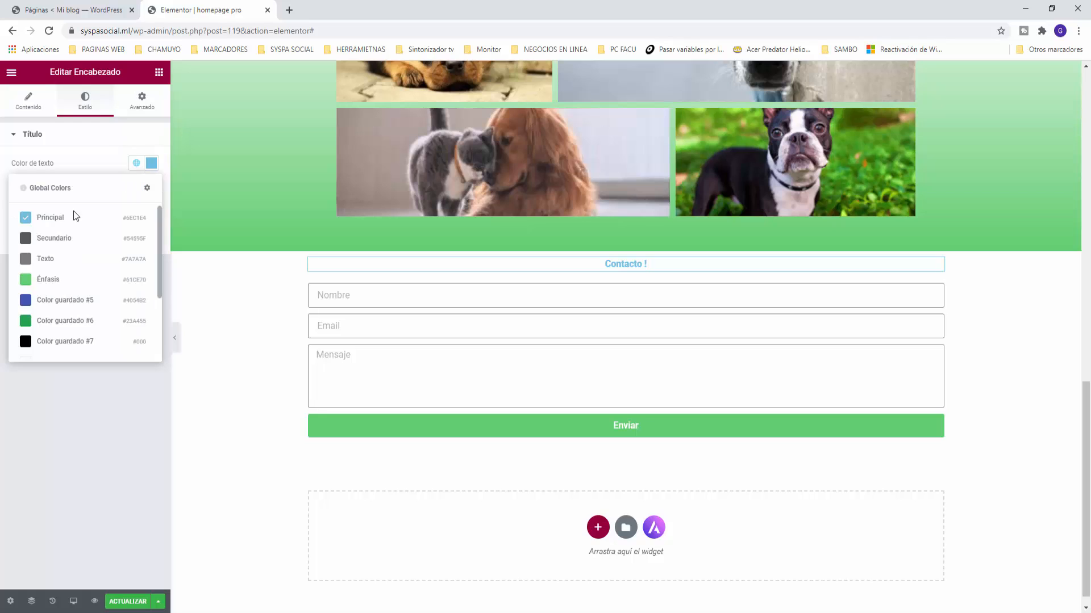
{"action": "left_click", "coordinate": [30, 260]}
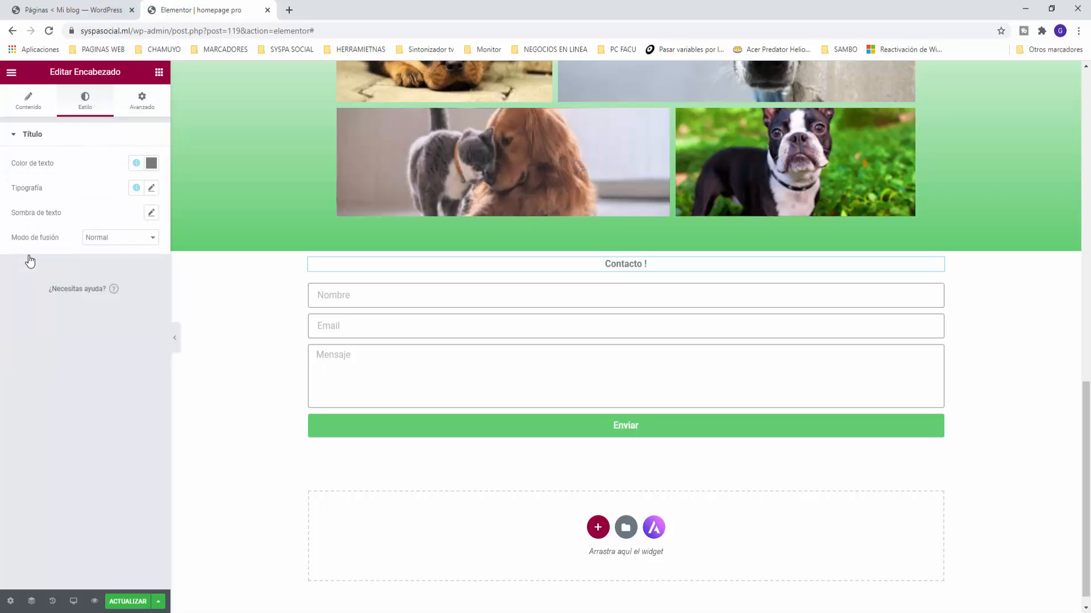
{"action": "left_click", "coordinate": [151, 188]}
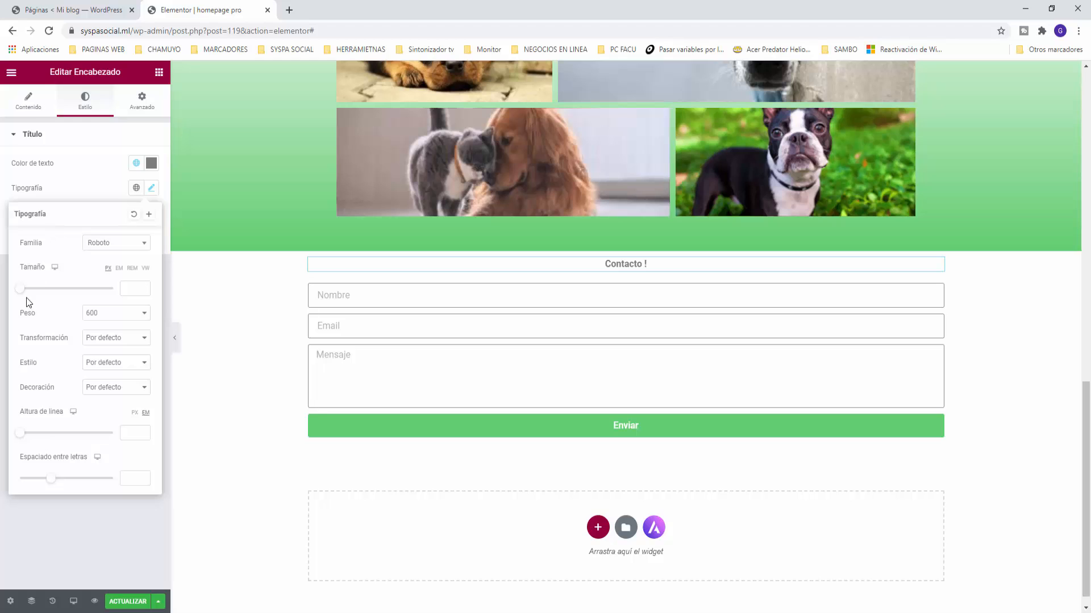
{"action": "mouse_move", "coordinate": [25, 292]}
{"action": "left_mouse_down"}
{"action": "mouse_move", "coordinate": [42, 296]}
{"action": "mouse_move", "coordinate": [33, 292]}
{"action": "left_mouse_up"}
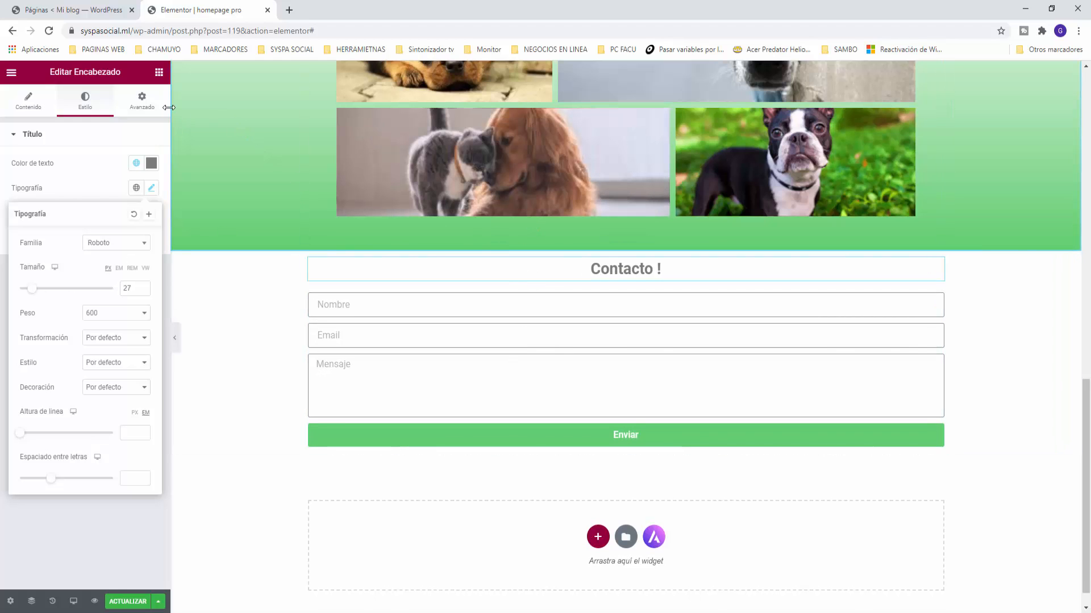
{"action": "left_click", "coordinate": [142, 101]}
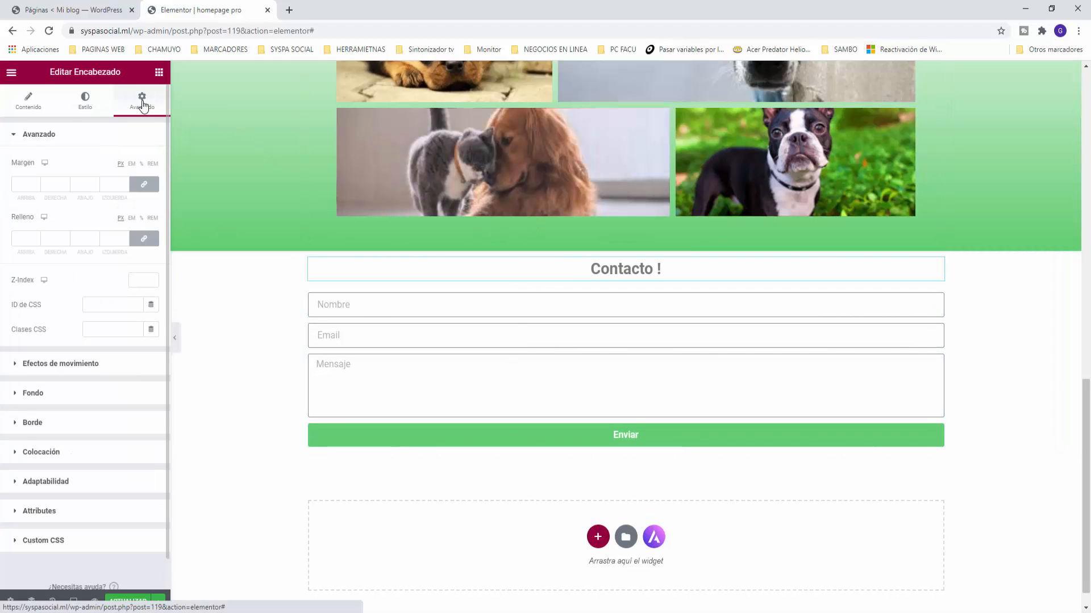
Step: Leave the heading's margins at 0, clearing the 50 px values tried on top and bottom
{"action": "left_click", "coordinate": [146, 190]}
{"action": "left_click_drag", "start_coordinate": [32, 187], "coordinate": [2, 185]}
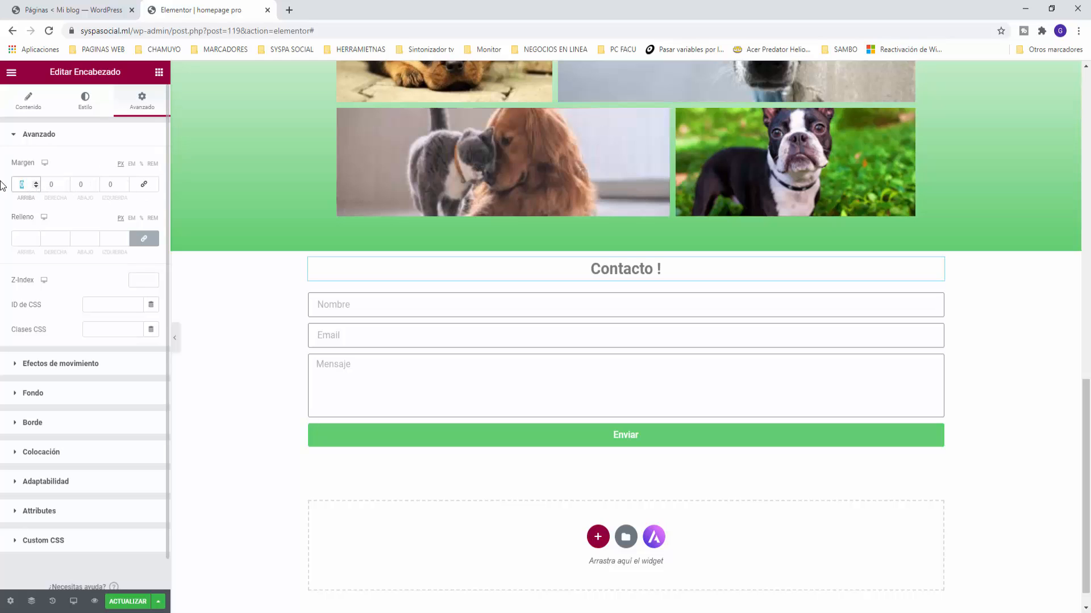
{"action": "type", "text": "50"}
{"action": "left_click_drag", "start_coordinate": [87, 186], "coordinate": [67, 185]}
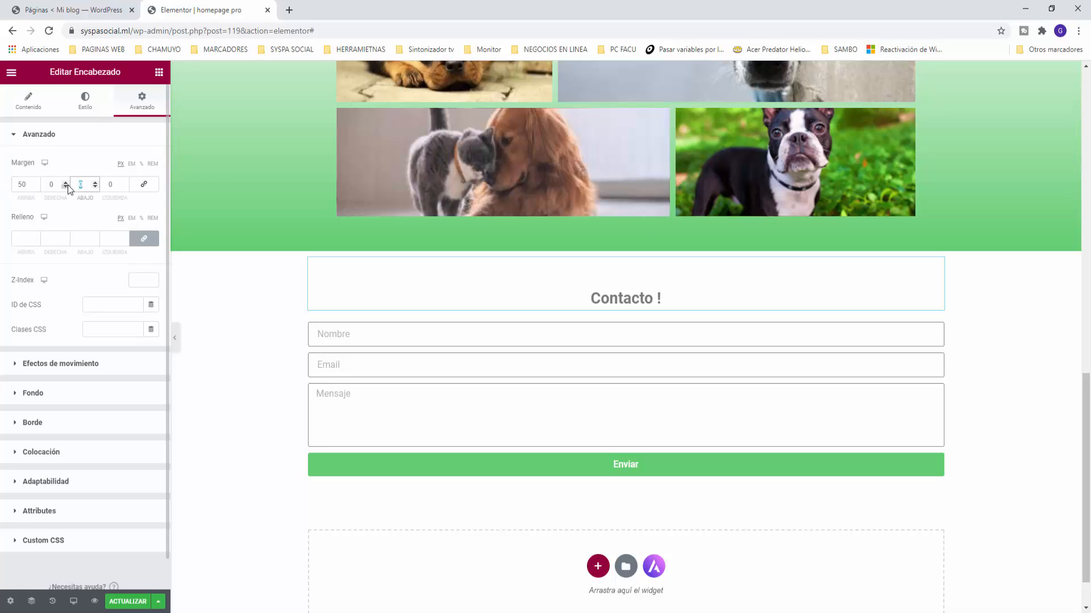
{"action": "type", "text": "50"}
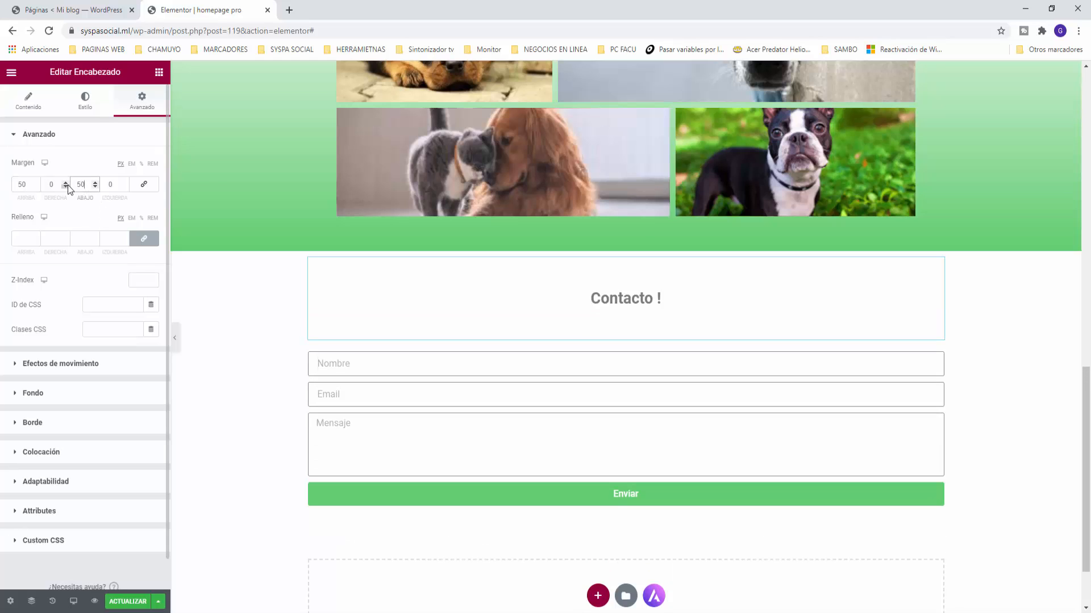
{"action": "key", "text": "BackSpace"}
{"action": "key", "text": "BackSpace"}
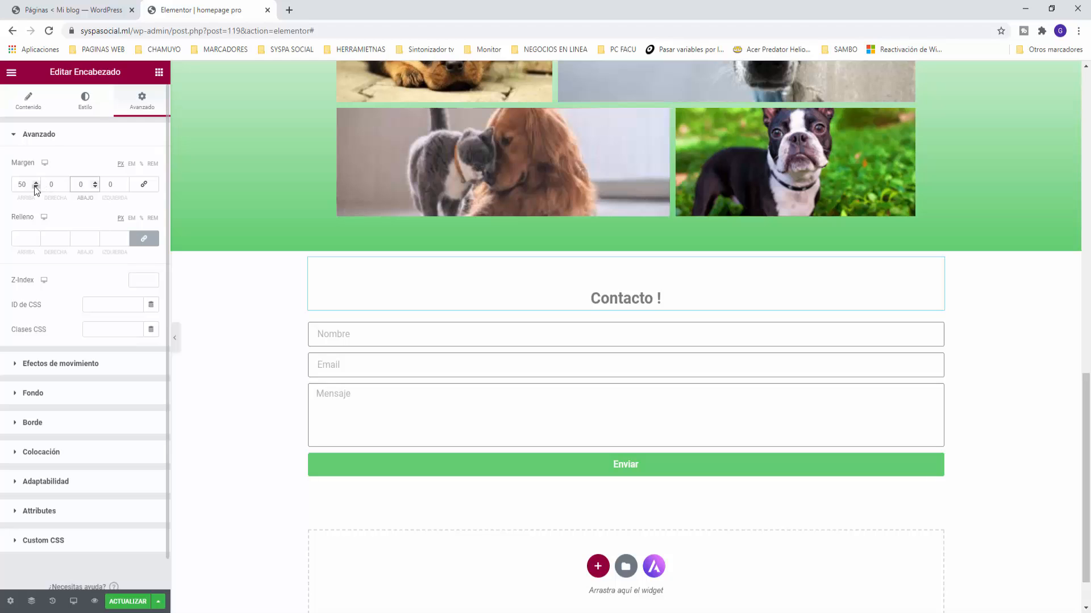
{"action": "left_click", "coordinate": [29, 186]}
{"action": "key", "text": "BackSpace"}
{"action": "key", "text": "BackSpace"}
{"action": "type", "text": "4"}
{"action": "key", "text": "BackSpace"}
{"action": "left_click", "coordinate": [144, 184]}
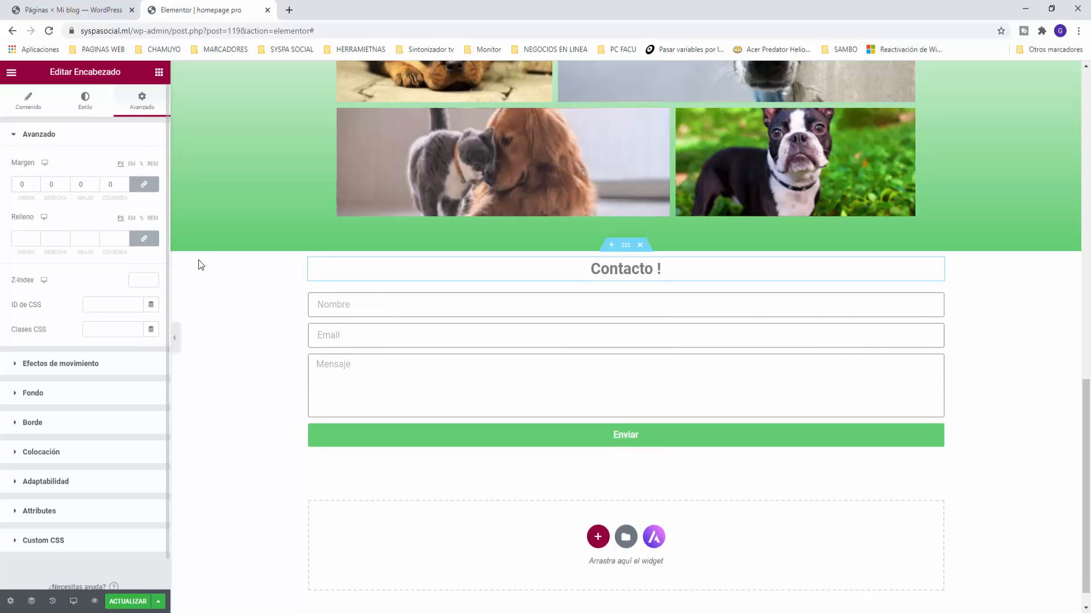
Step: Give the contact section a 50 px top and bottom margin in its Avanzado settings
{"action": "left_click", "coordinate": [626, 245]}
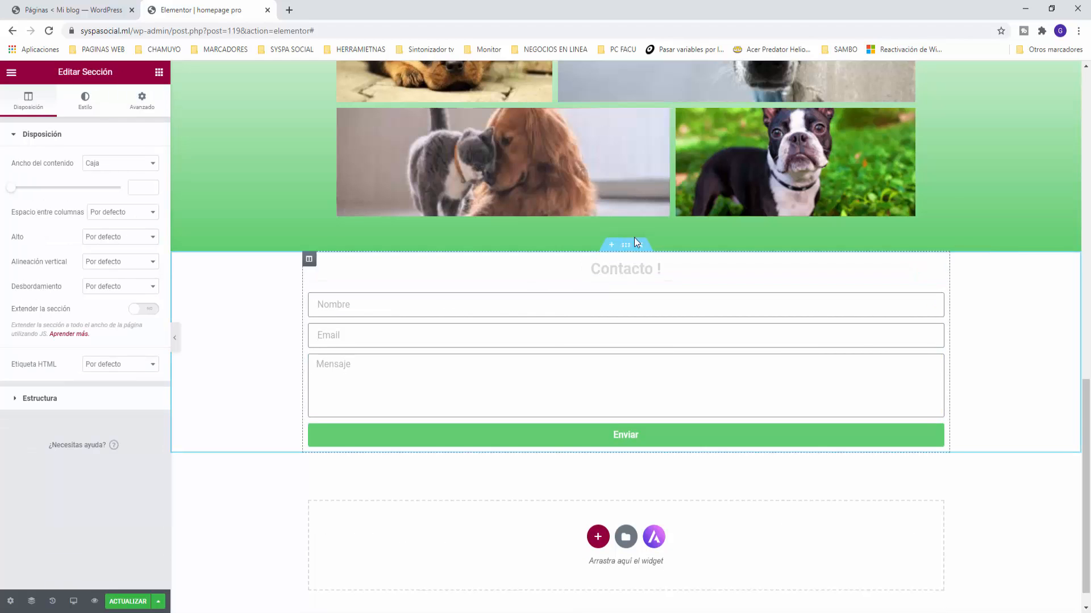
{"action": "left_click", "coordinate": [146, 107]}
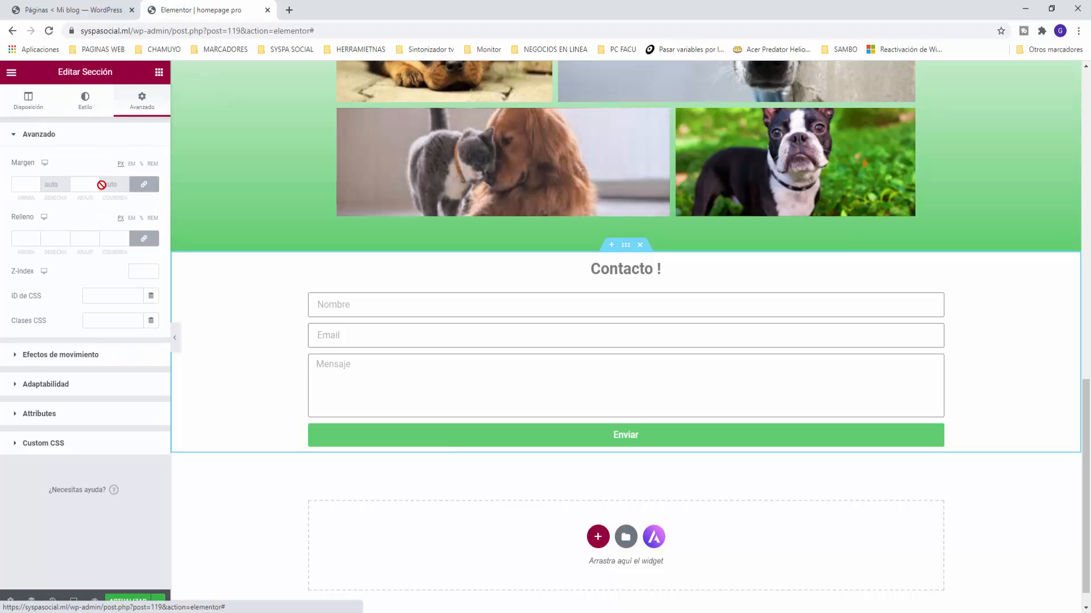
{"action": "left_click", "coordinate": [29, 184]}
{"action": "type", "text": "50"}
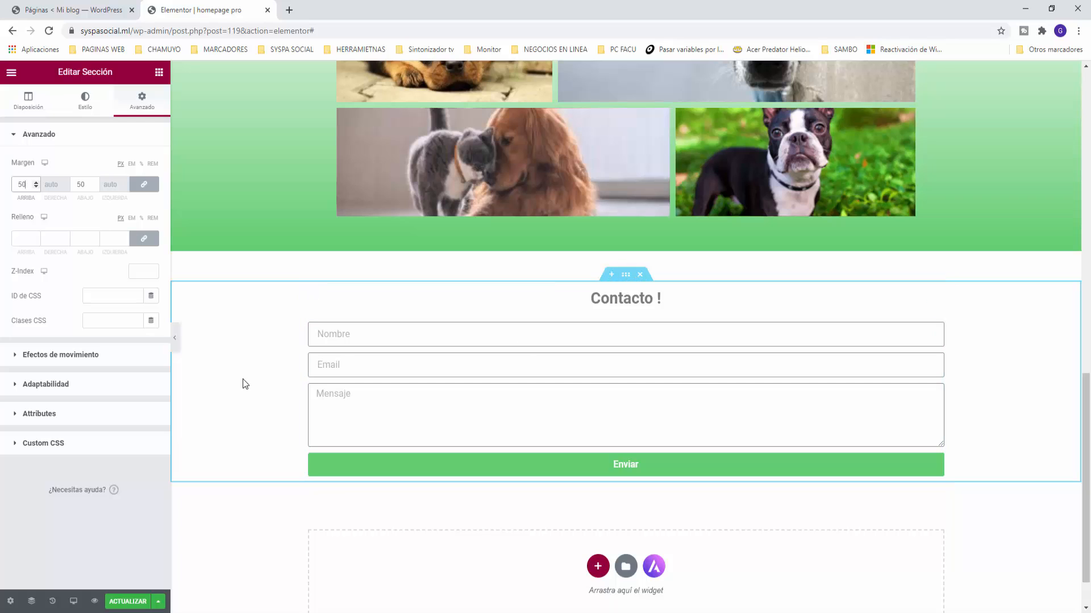
{"action": "scroll", "coordinate": [243, 380], "scroll_direction": "down", "scroll_amount": 1}
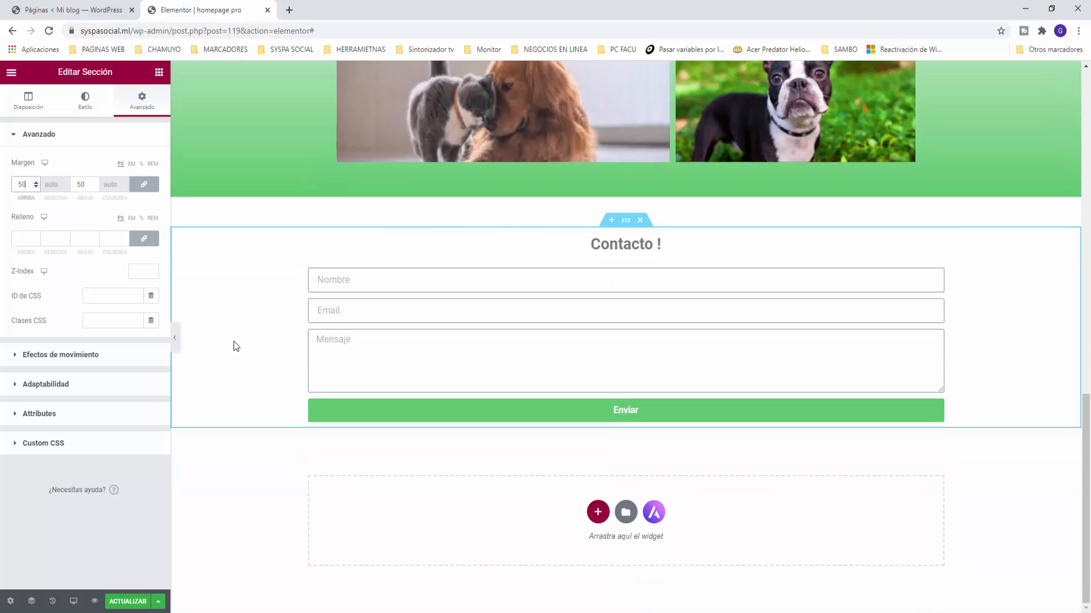
{"action": "left_click", "coordinate": [159, 72]}
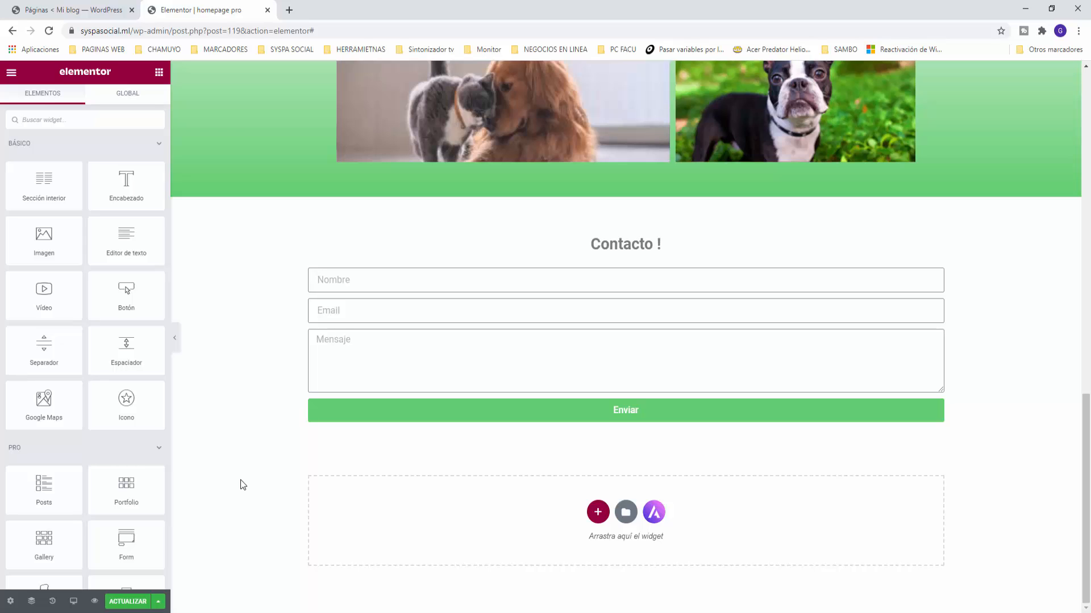
Step: Add a single-column section below the form with a Posts widget in the Cards layout
{"action": "left_click", "coordinate": [596, 513]}
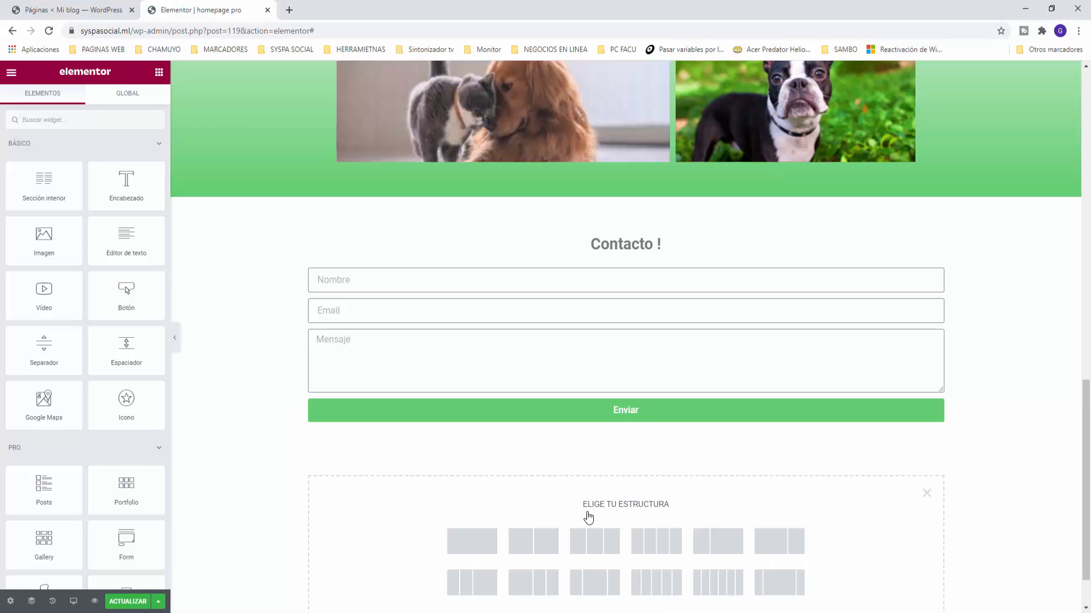
{"action": "left_click", "coordinate": [479, 546]}
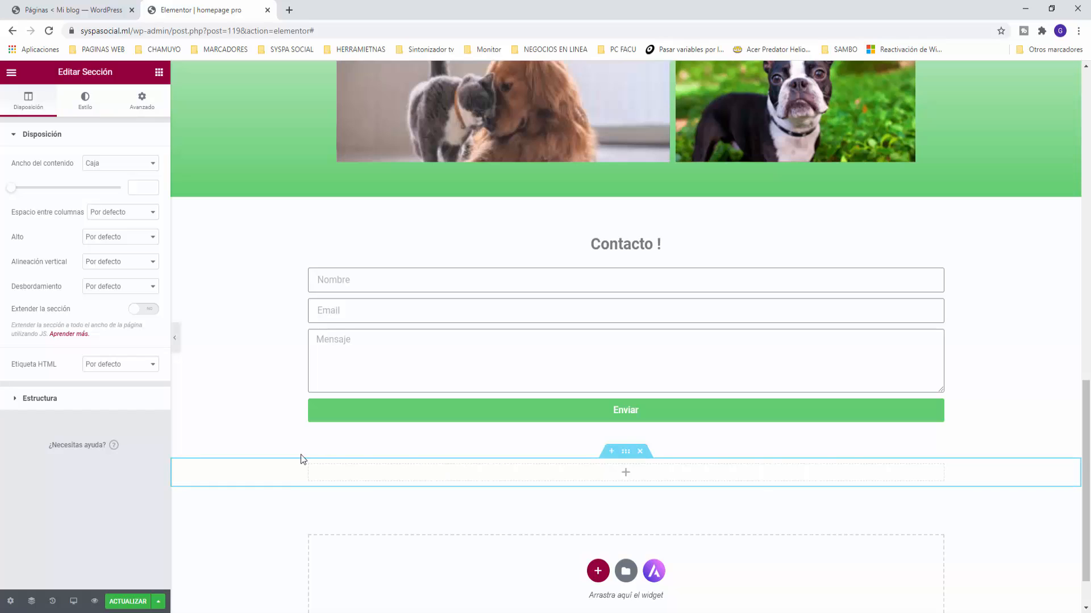
{"action": "left_click", "coordinate": [159, 72]}
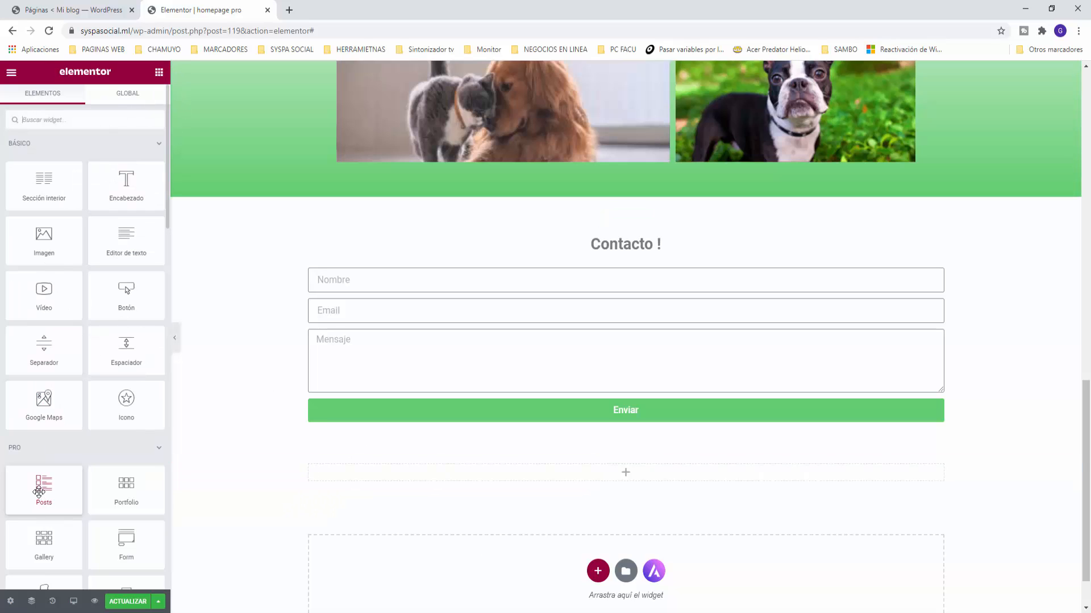
{"action": "left_click_drag", "start_coordinate": [43, 489], "coordinate": [619, 472]}
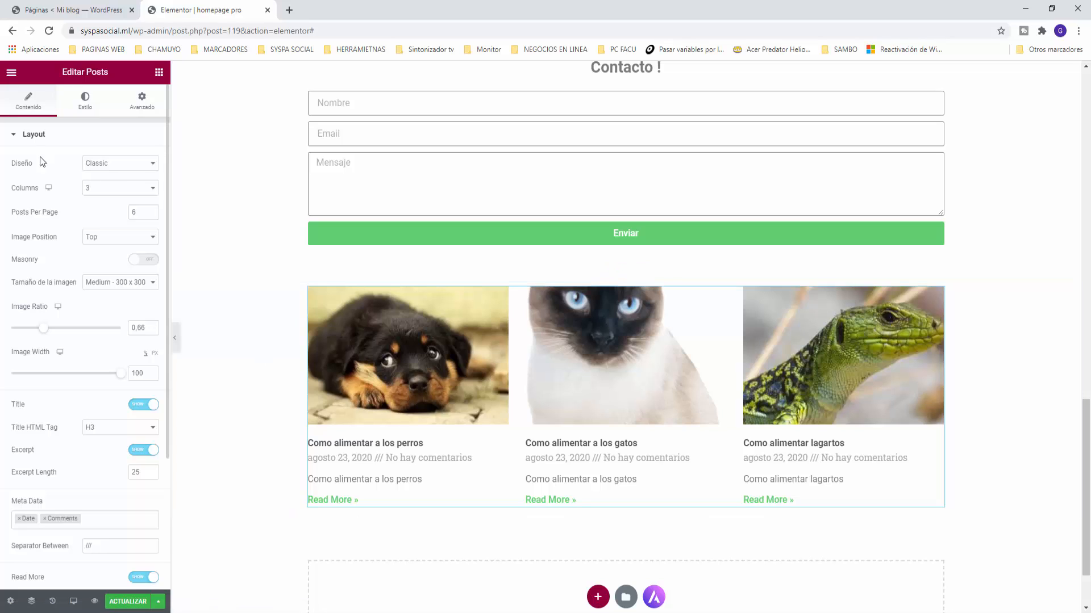
{"action": "left_click", "coordinate": [115, 169]}
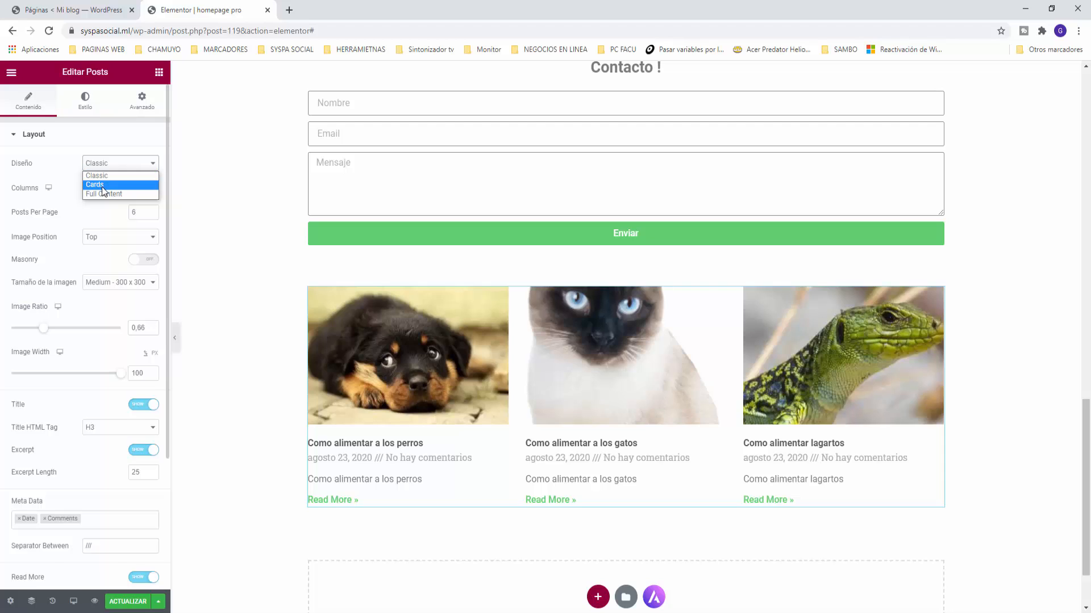
{"action": "left_click", "coordinate": [97, 185]}
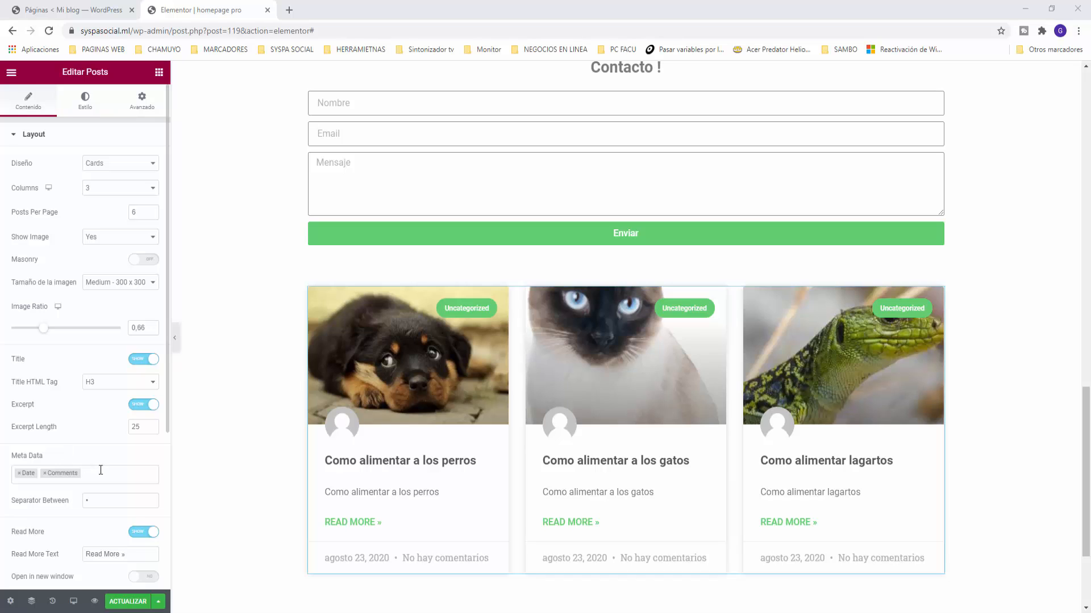
Step: Turn on post excerpts and remove the date and comments from the meta data
{"action": "left_click", "coordinate": [137, 410]}
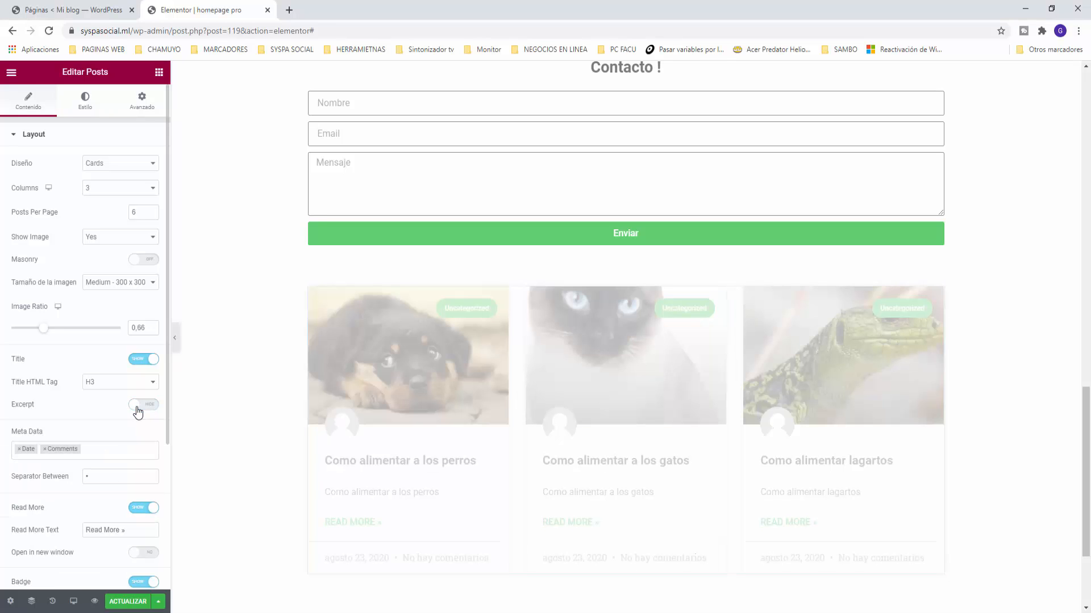
{"action": "left_click", "coordinate": [137, 411]}
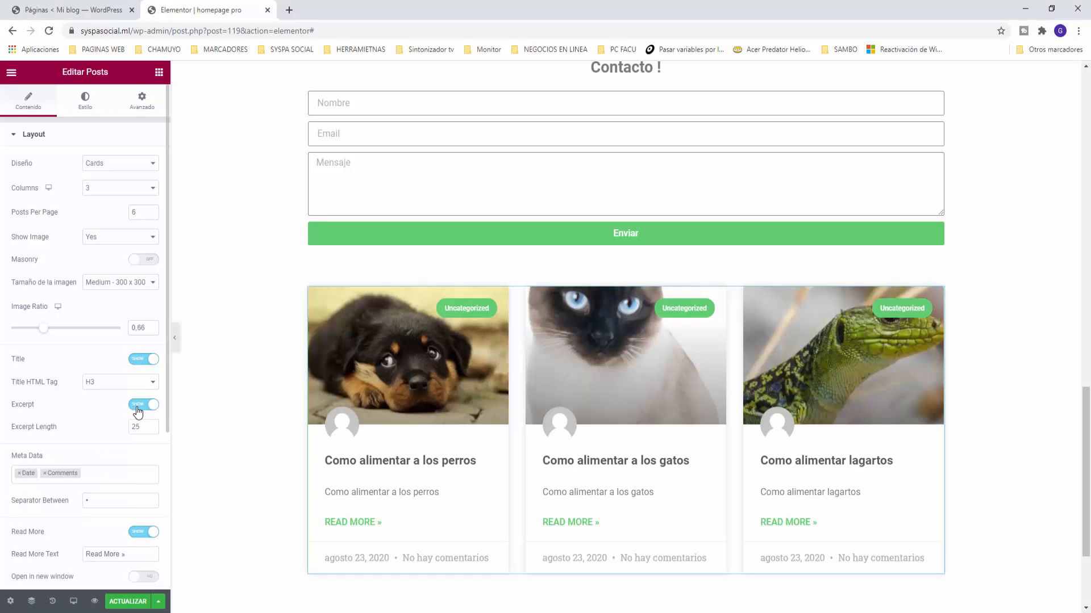
{"action": "left_click", "coordinate": [138, 410]}
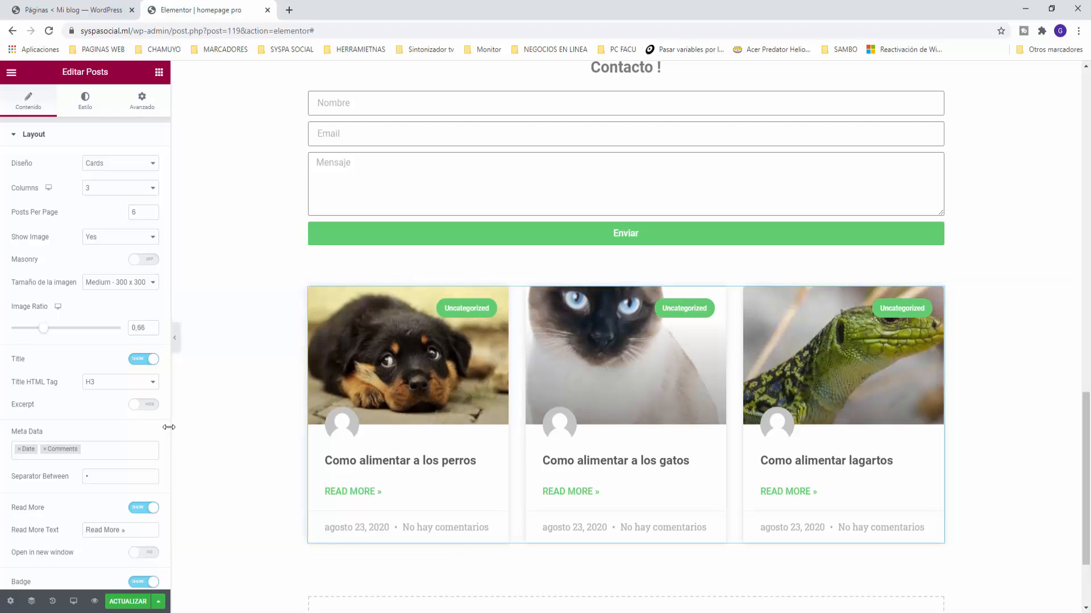
{"action": "left_click", "coordinate": [141, 406]}
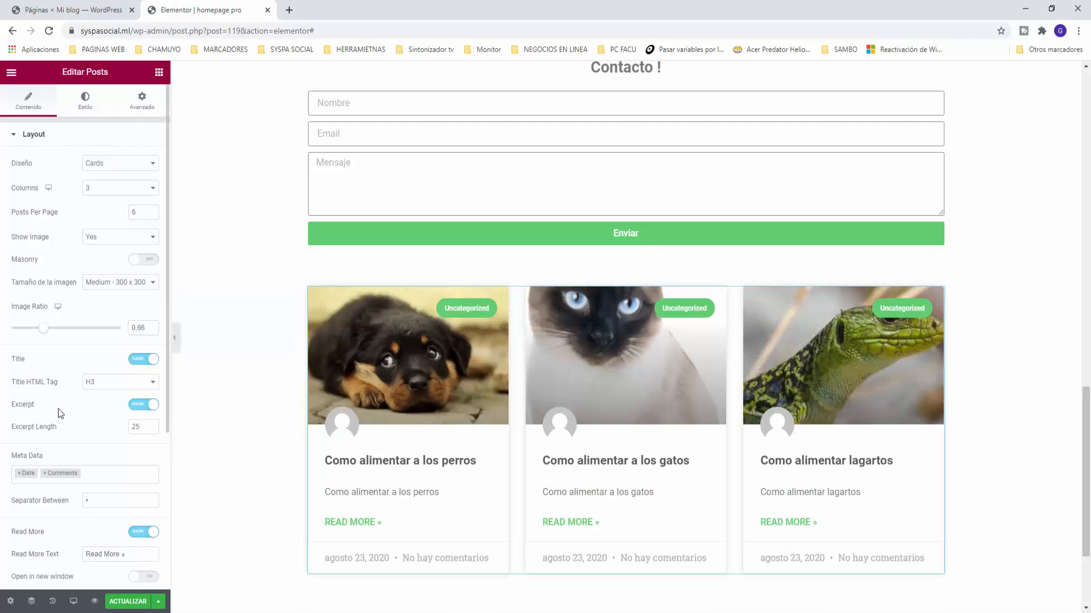
{"action": "scroll", "coordinate": [68, 403], "scroll_direction": "down", "scroll_amount": 2}
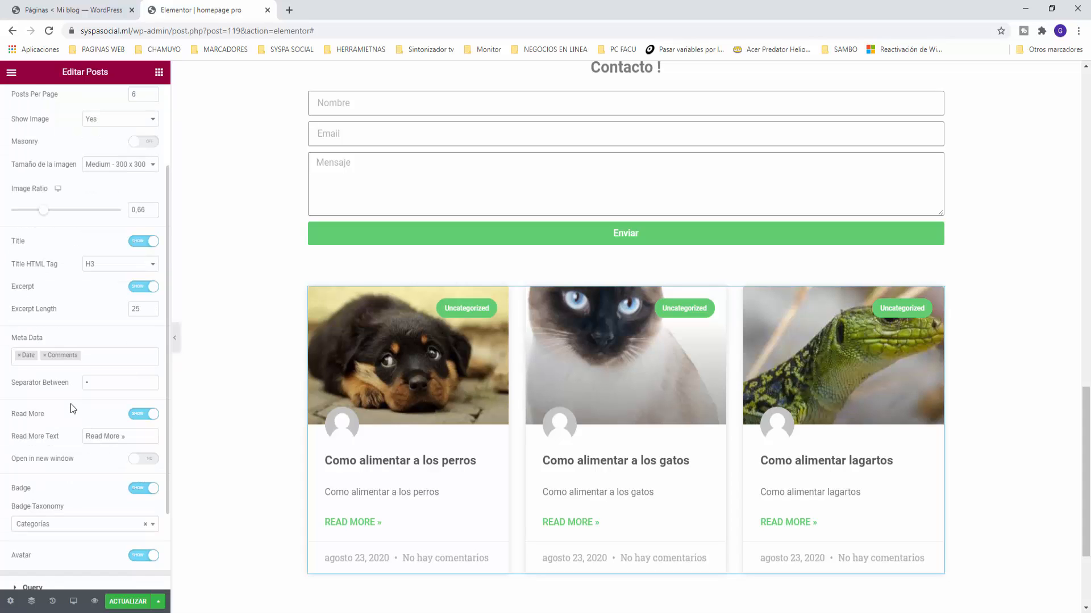
{"action": "scroll", "coordinate": [57, 390], "scroll_direction": "down", "scroll_amount": 1}
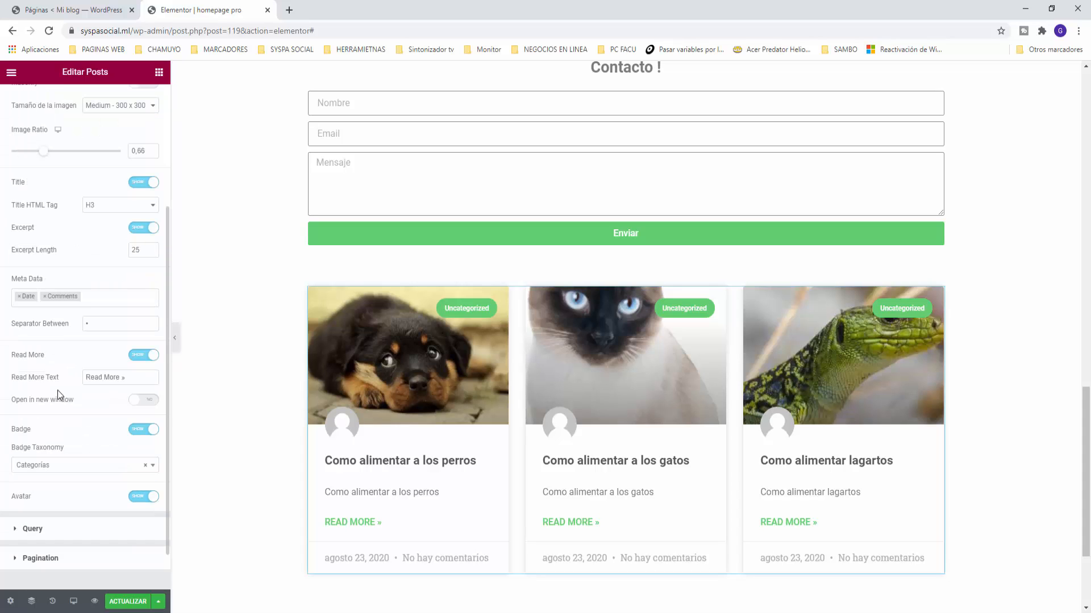
{"action": "left_click", "coordinate": [44, 297]}
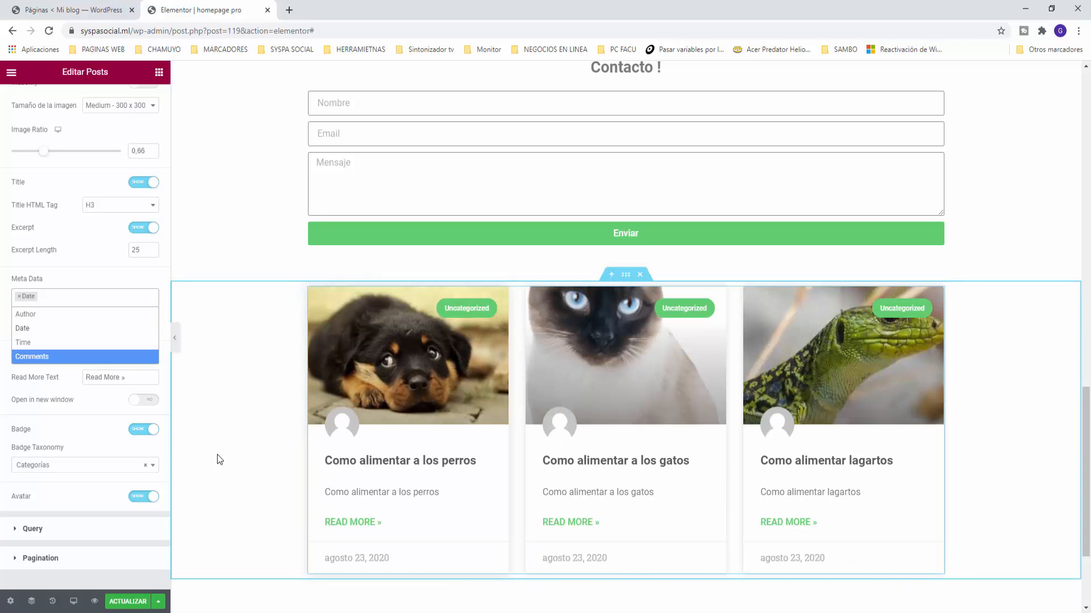
{"action": "left_click", "coordinate": [19, 297]}
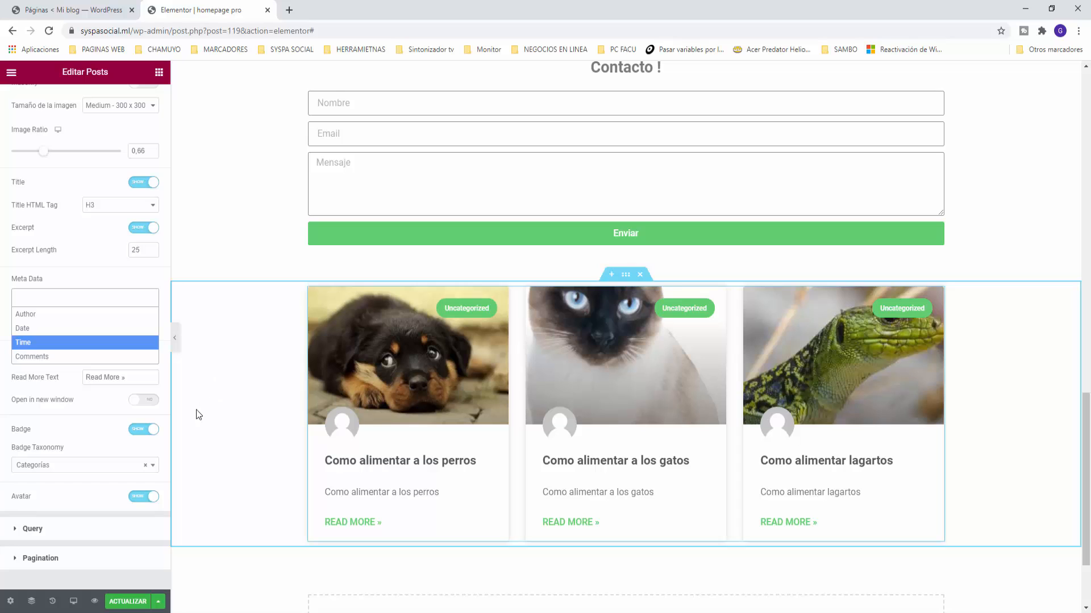
{"action": "left_click", "coordinate": [126, 382]}
Step: Change the read-more text to 'Mas »', open posts in a new window, and hide the badge
{"action": "left_click", "coordinate": [110, 377]}
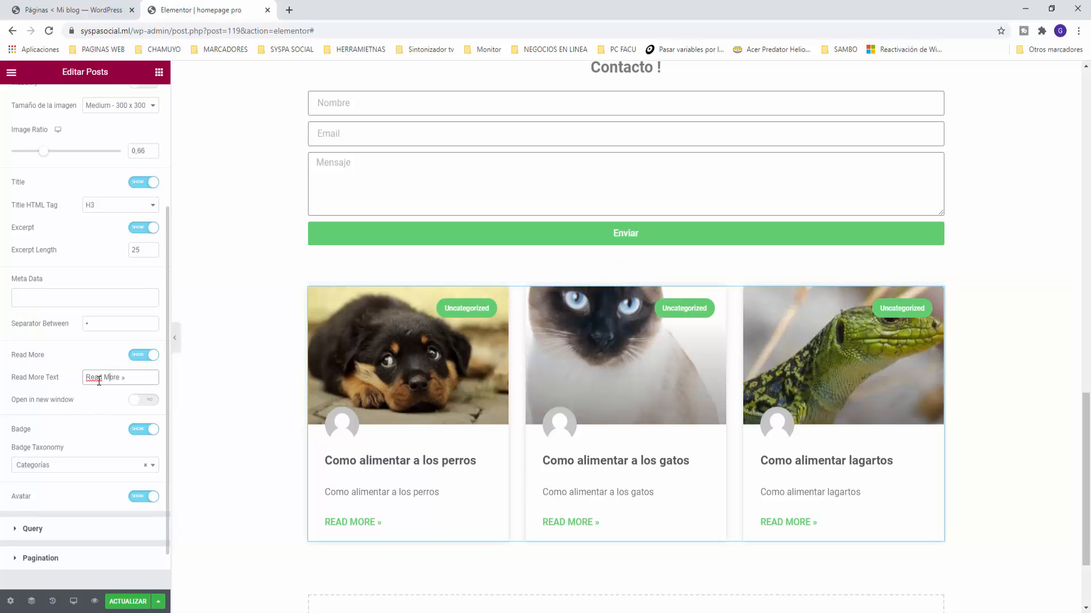
{"action": "key", "text": "BackSpace"}
{"action": "key", "text": "BackSpace"}
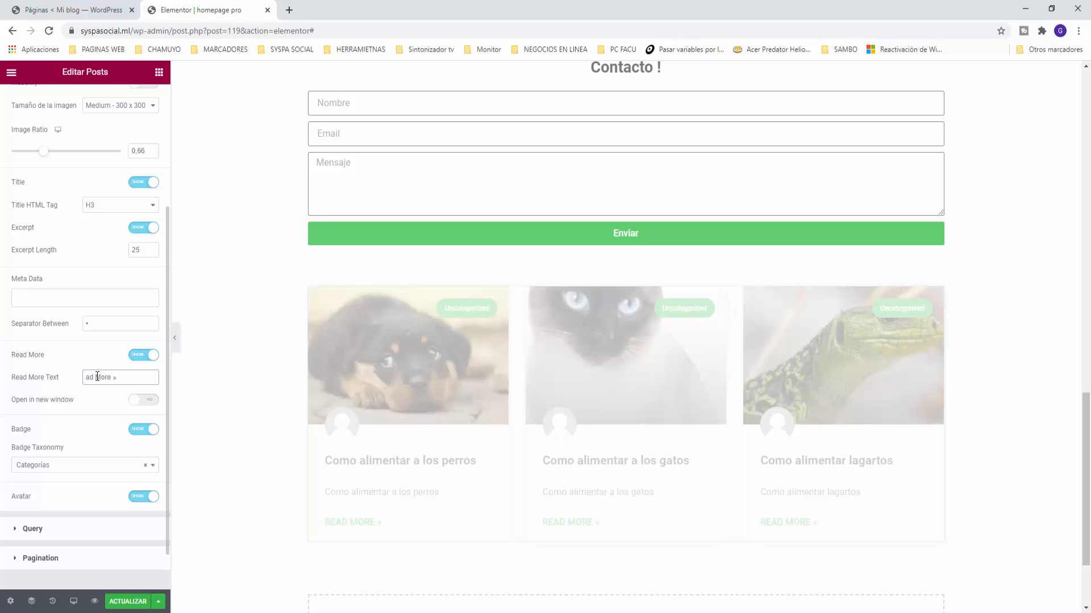
{"action": "key", "text": "Delete"}
{"action": "left_click", "coordinate": [146, 406]}
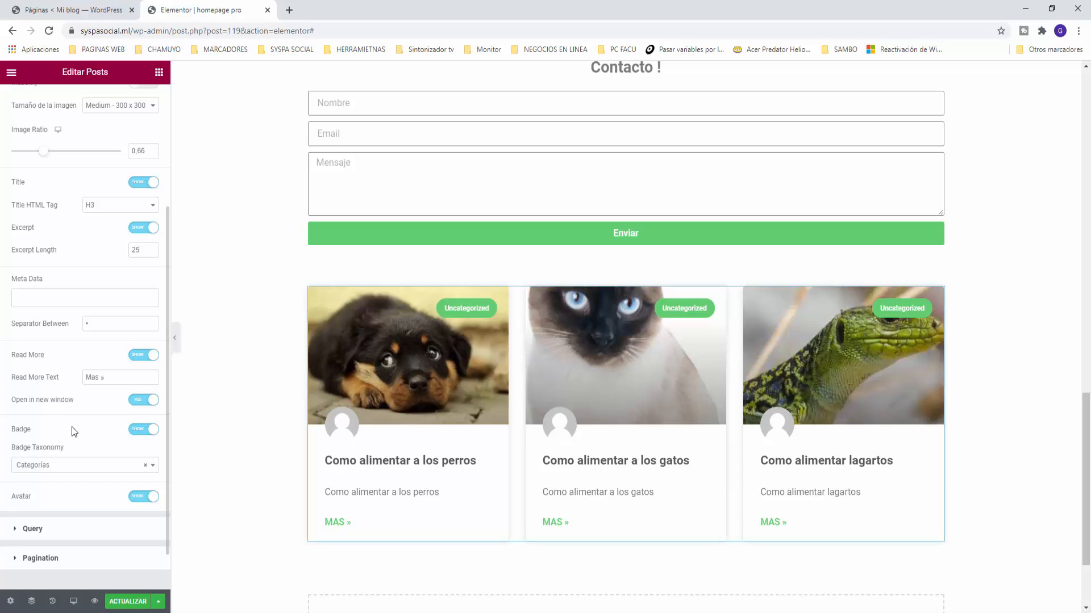
{"action": "scroll", "coordinate": [69, 427], "scroll_direction": "down", "scroll_amount": 2}
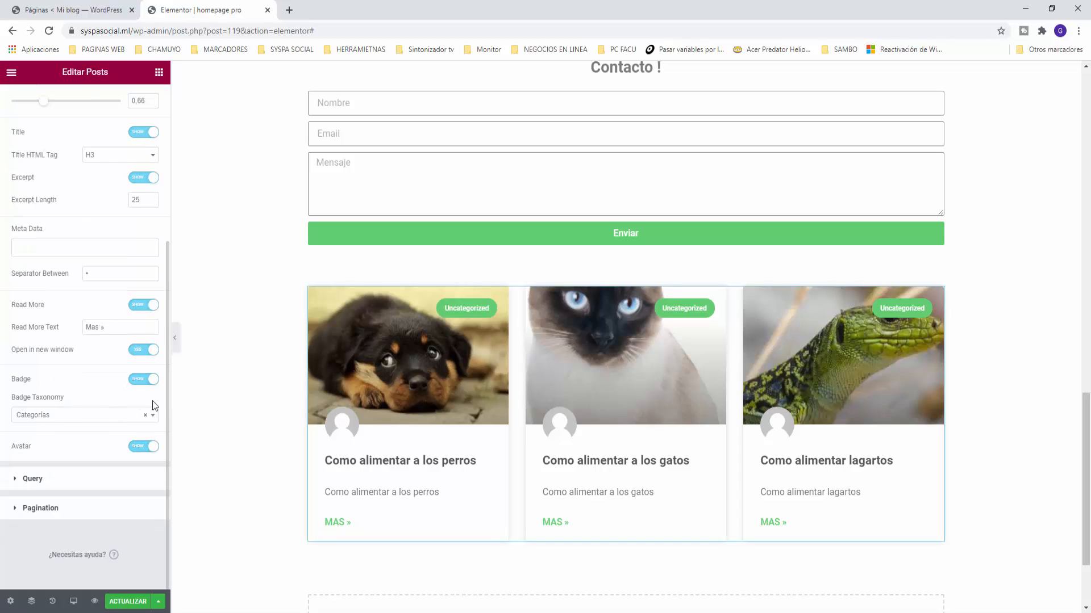
{"action": "left_click", "coordinate": [144, 379]}
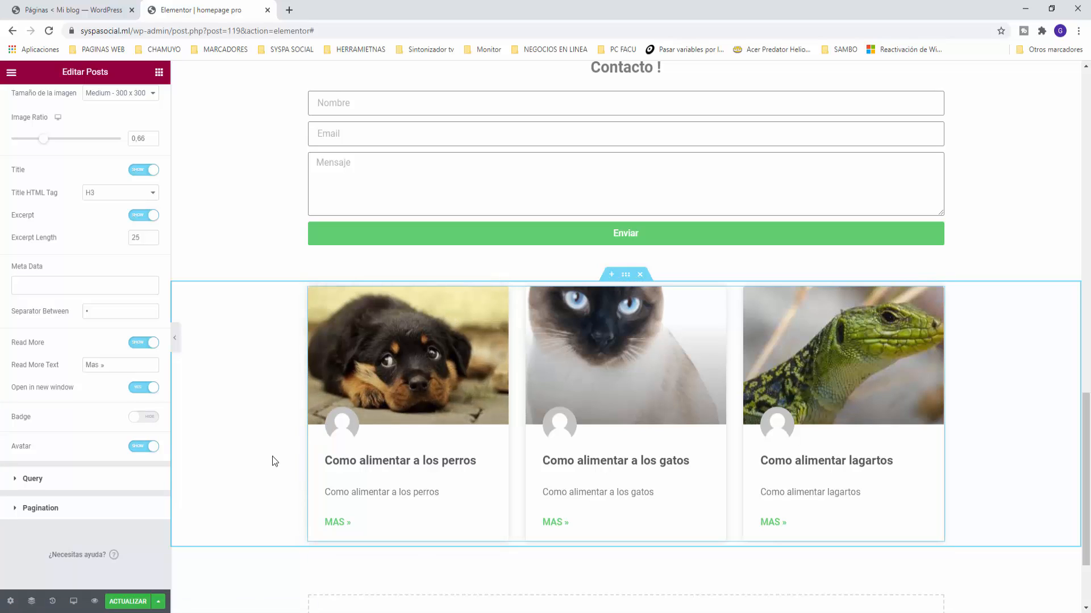
{"action": "left_click", "coordinate": [25, 509]}
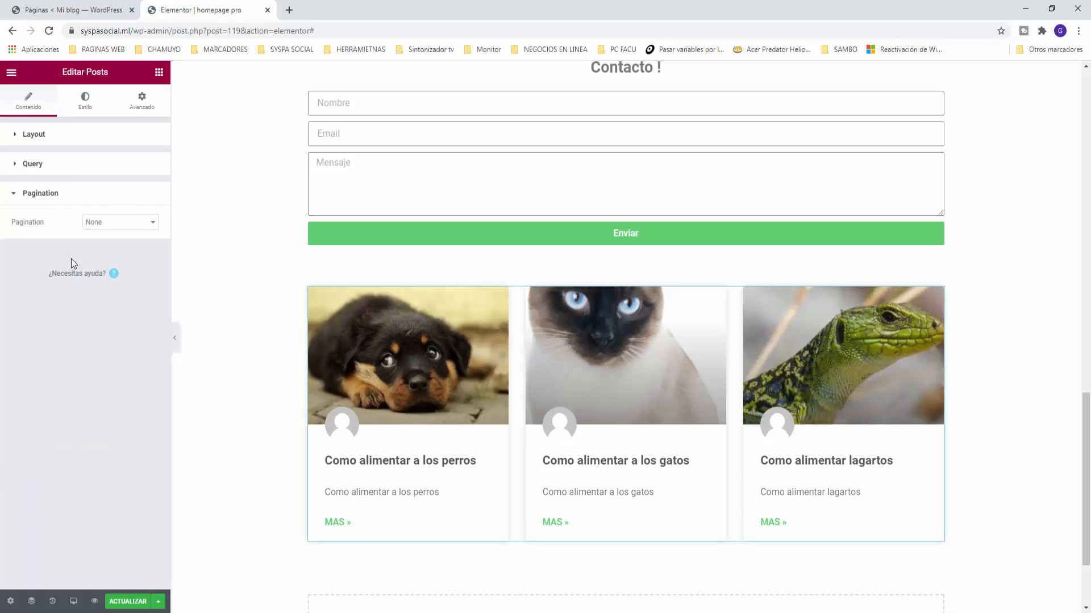
Step: Set the posts grid pagination style to Numbers
{"action": "left_click", "coordinate": [92, 223]}
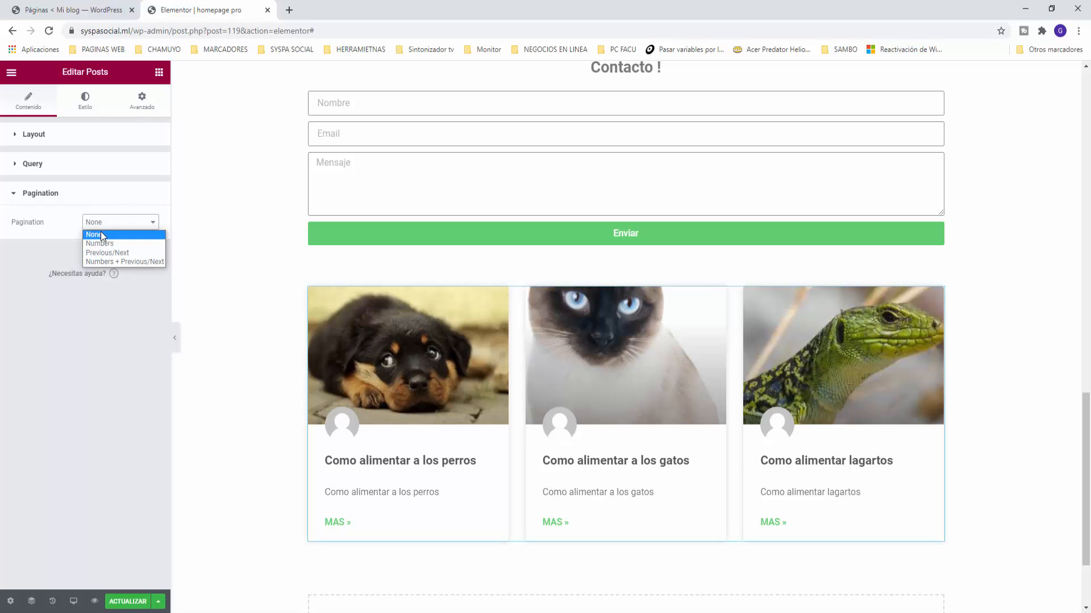
{"action": "left_click", "coordinate": [102, 242]}
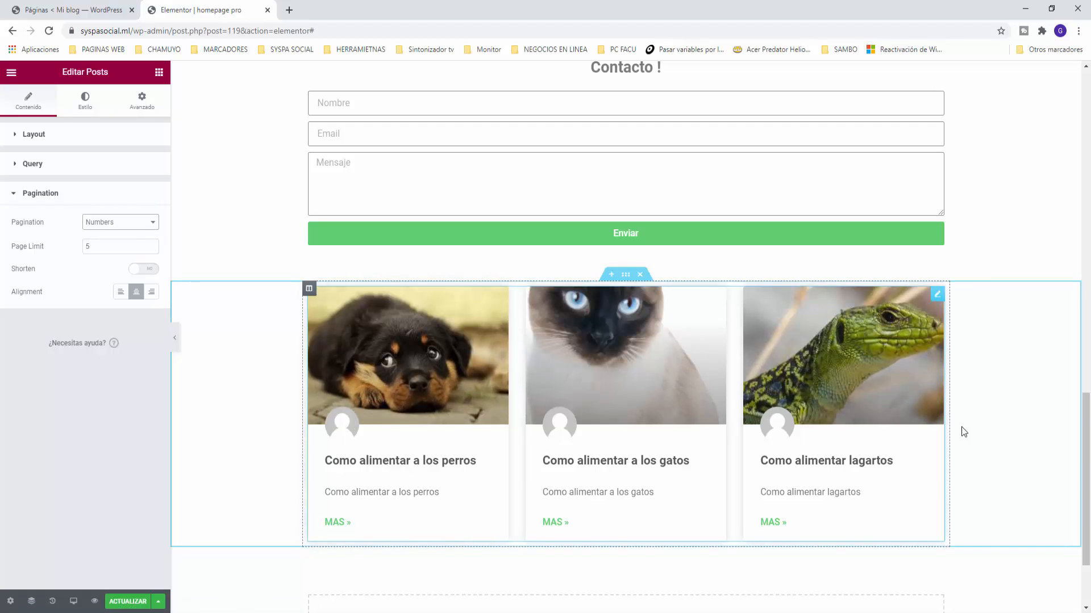
{"action": "left_click", "coordinate": [108, 221]}
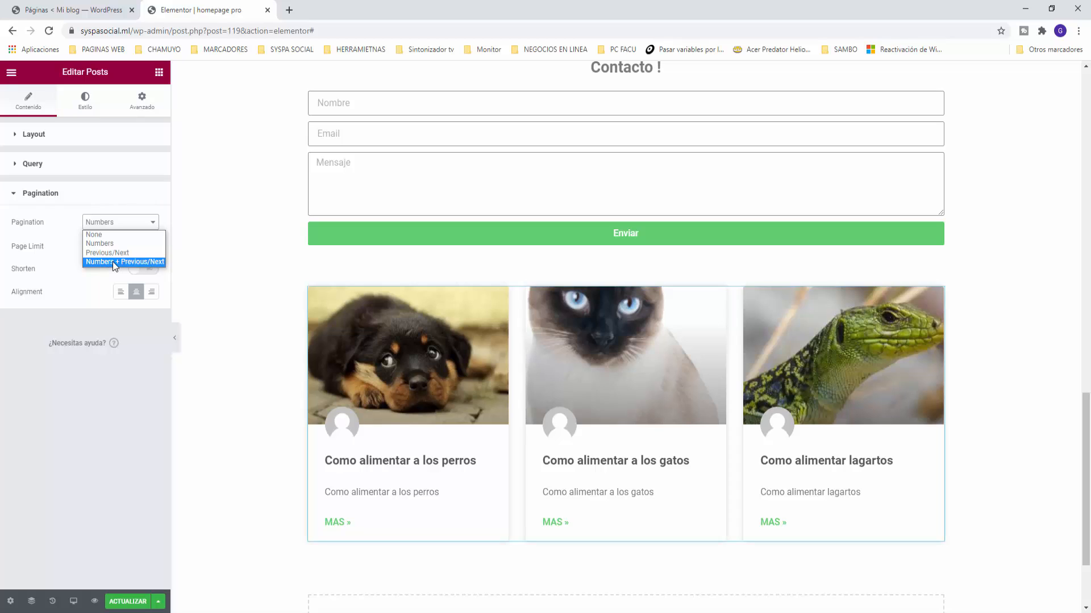
{"action": "left_click", "coordinate": [110, 224]}
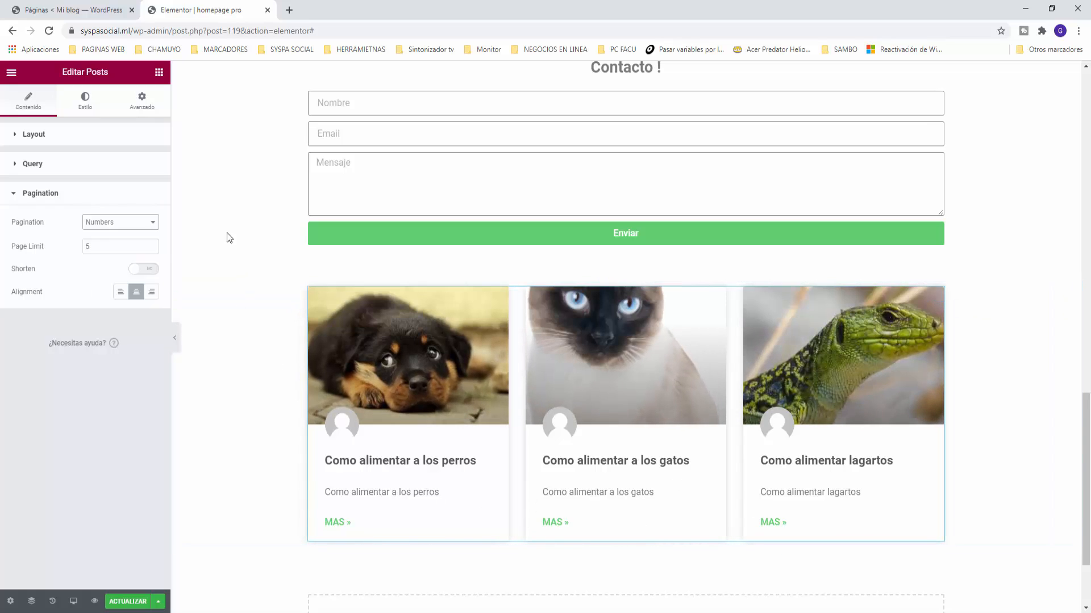
Step: Check the Query source list without changing it, then return to the widgets list
{"action": "left_click", "coordinate": [53, 164]}
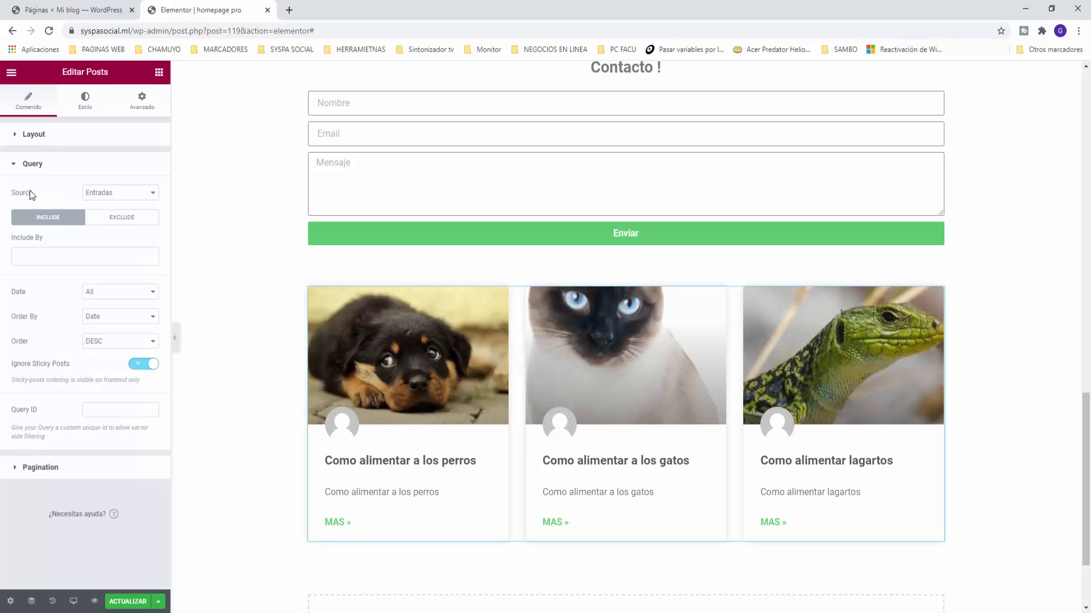
{"action": "left_click", "coordinate": [131, 194]}
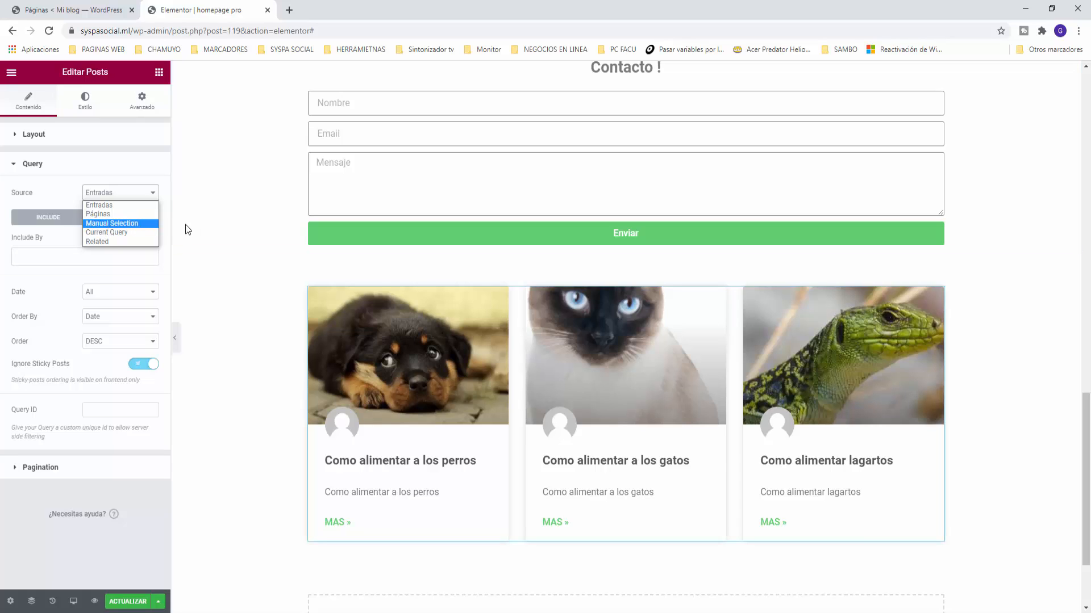
{"action": "left_click", "coordinate": [67, 166]}
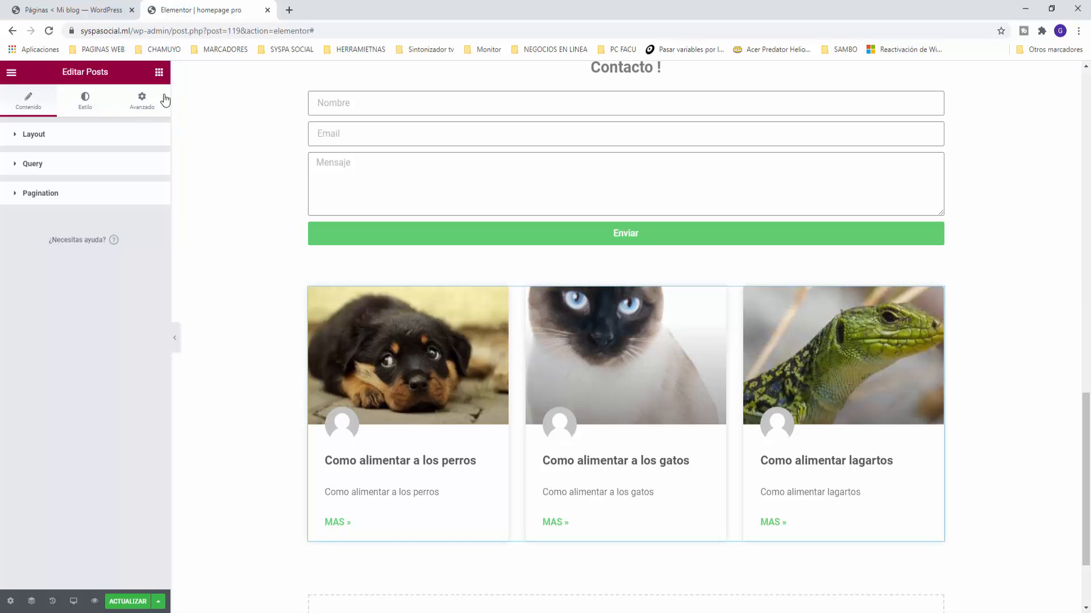
{"action": "left_click", "coordinate": [159, 72]}
Step: Add a new single-column section below the posts grid
{"action": "scroll", "coordinate": [575, 432], "scroll_direction": "down", "scroll_amount": 2}
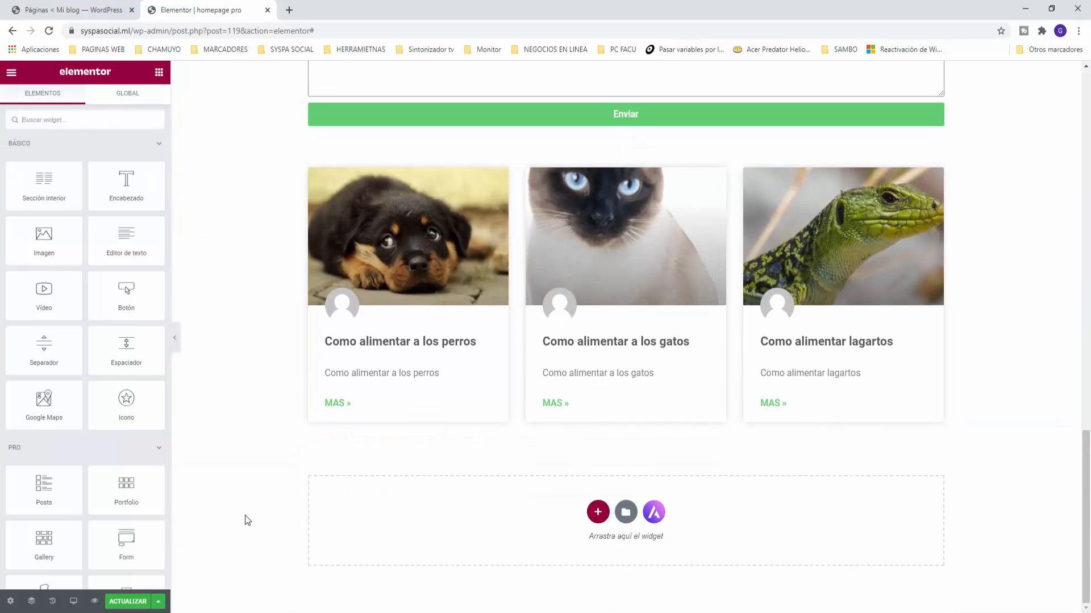
{"action": "left_click", "coordinate": [597, 512]}
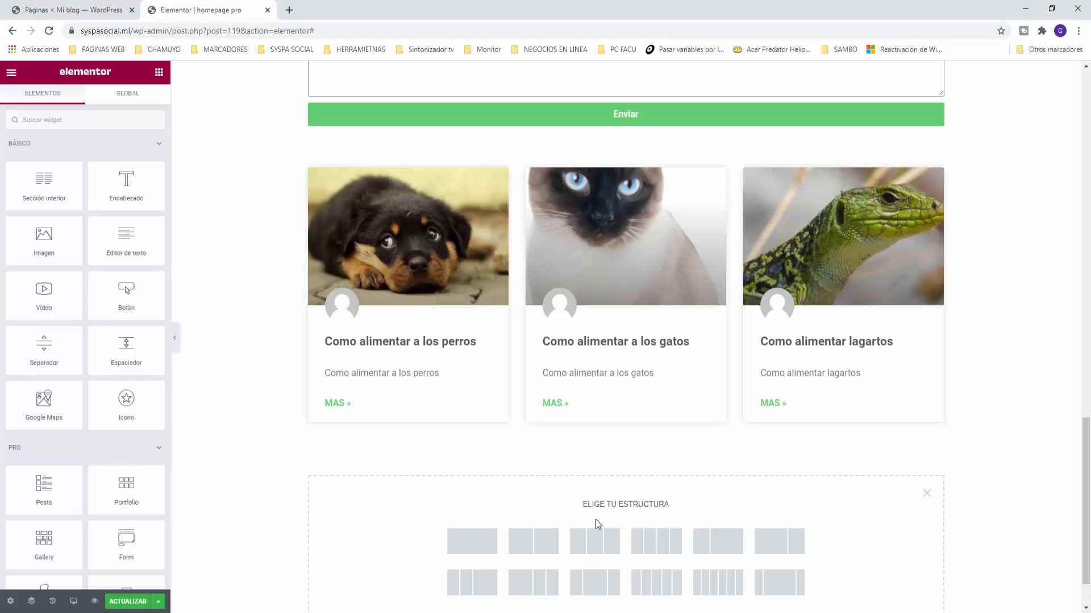
{"action": "left_click", "coordinate": [472, 541]}
{"action": "scroll", "coordinate": [409, 505], "scroll_direction": "down", "scroll_amount": 1}
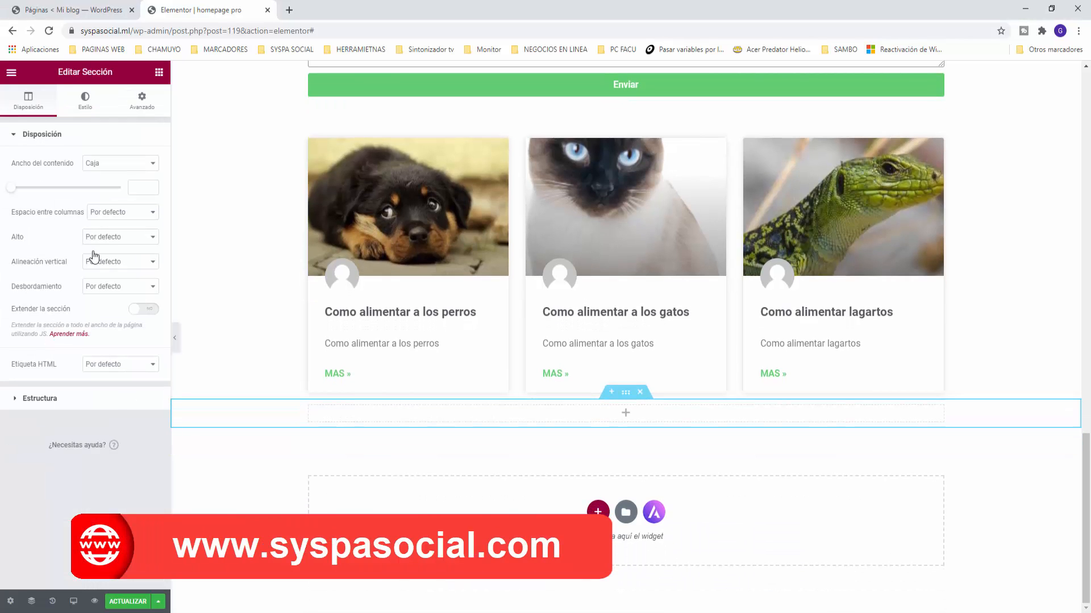
Step: Drop a Call to Action widget into it showing the 'banner perro y gato' image
{"action": "left_click", "coordinate": [159, 72]}
{"action": "scroll", "coordinate": [25, 451], "scroll_direction": "down", "scroll_amount": 3}
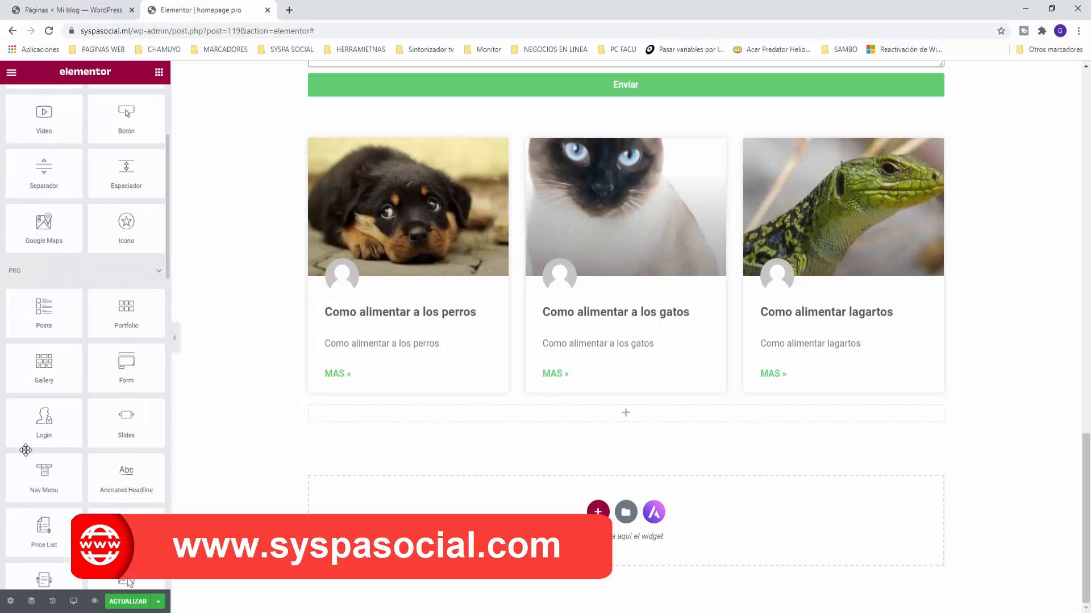
{"action": "scroll", "coordinate": [26, 450], "scroll_direction": "down", "scroll_amount": 2}
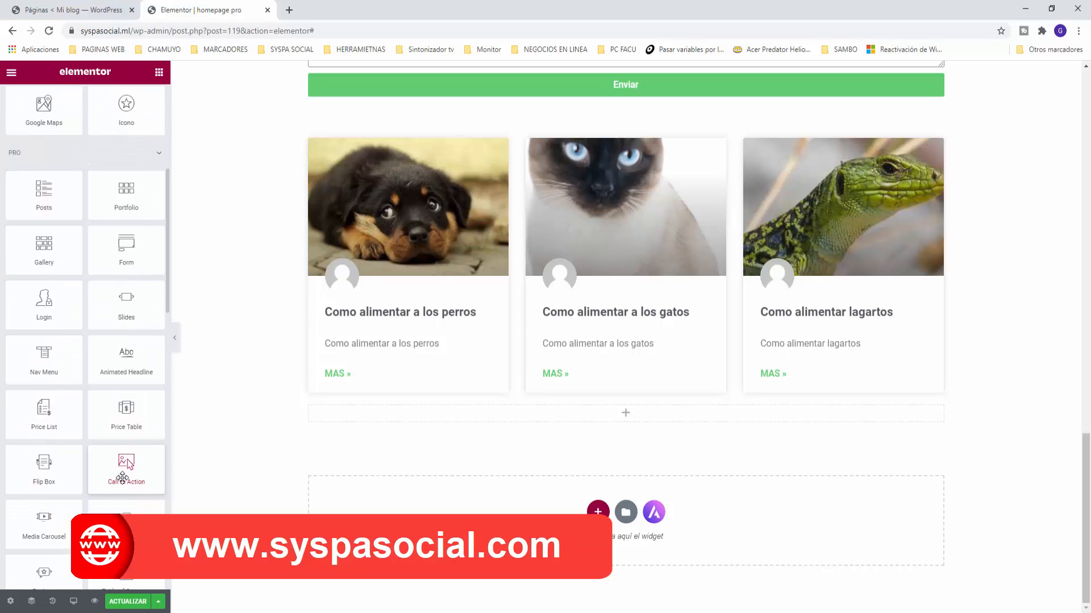
{"action": "left_click_drag", "start_coordinate": [123, 479], "coordinate": [629, 417]}
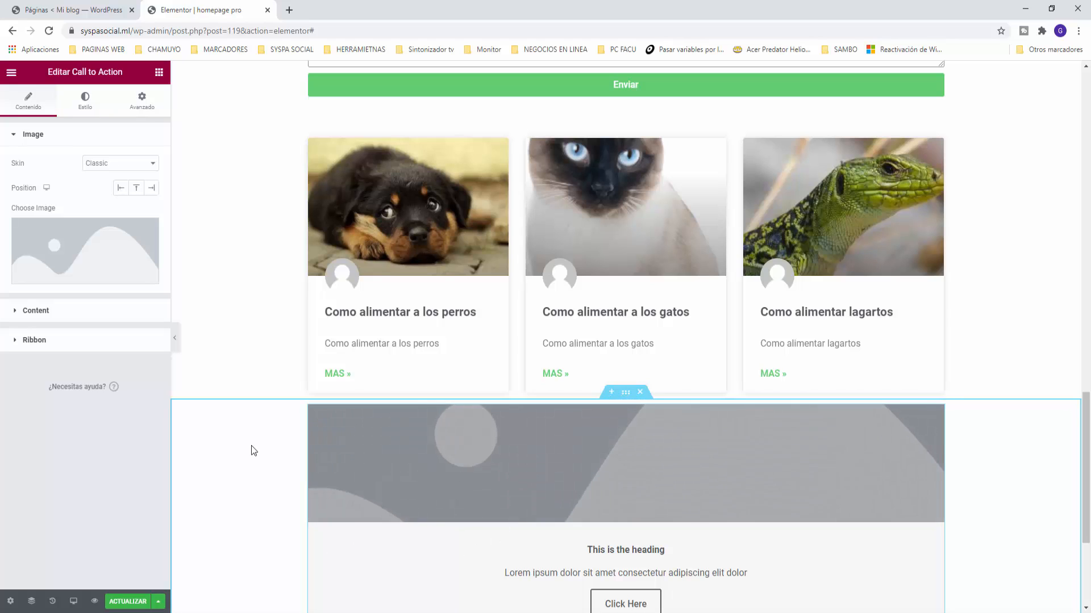
{"action": "left_click", "coordinate": [100, 267]}
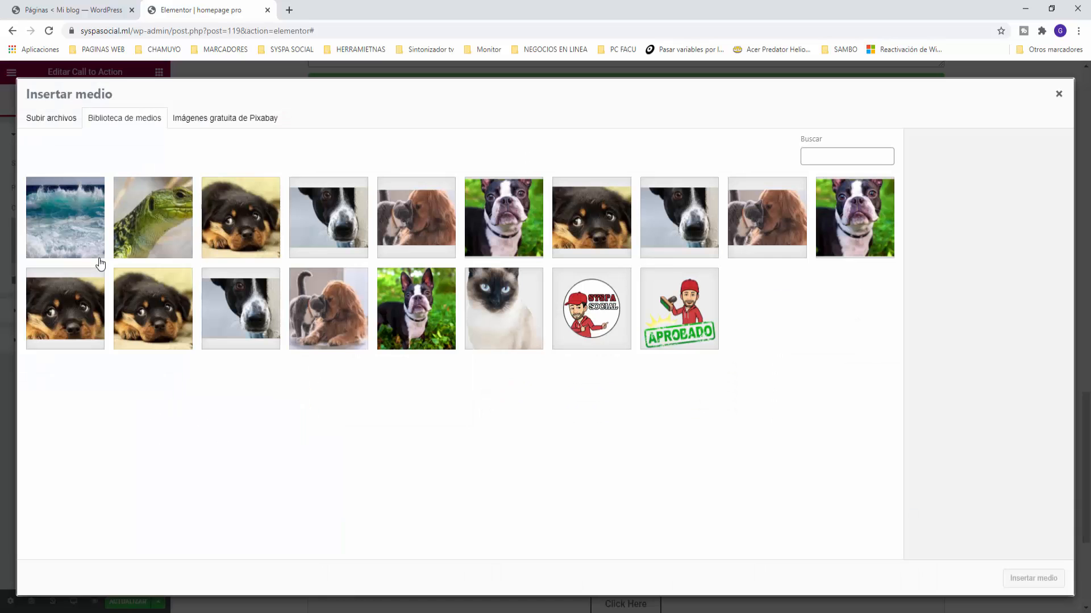
{"action": "left_click", "coordinate": [324, 307]}
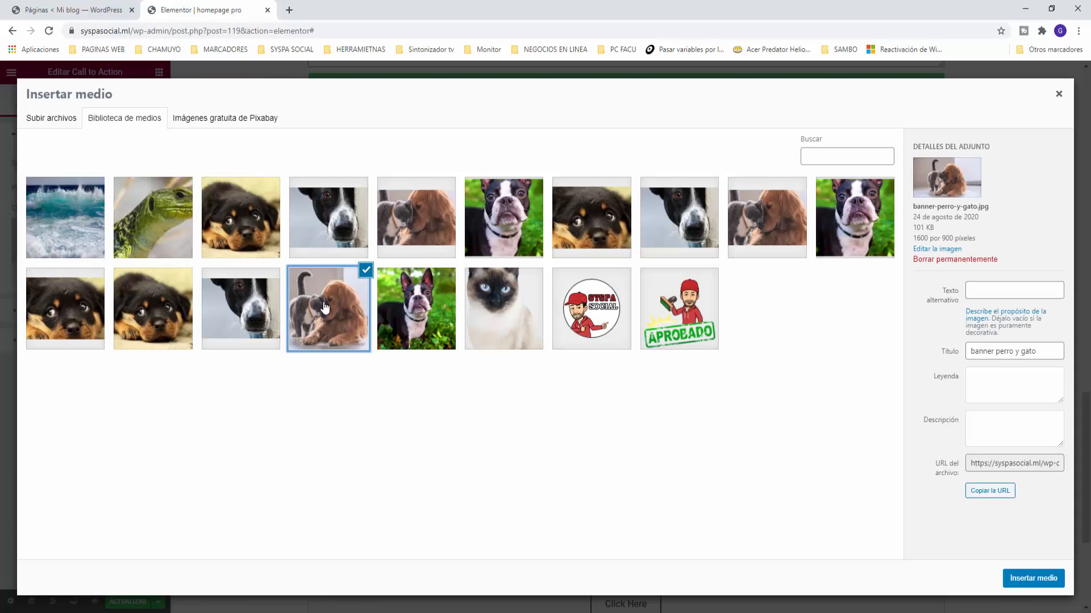
{"action": "left_click", "coordinate": [1040, 578]}
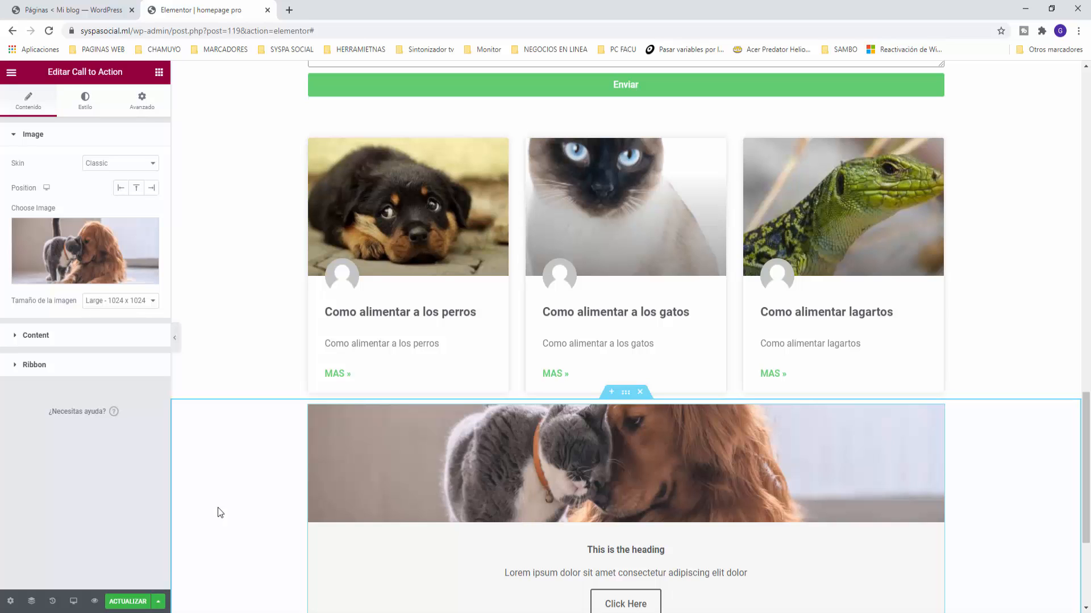
{"action": "scroll", "coordinate": [217, 507], "scroll_direction": "down", "scroll_amount": 2}
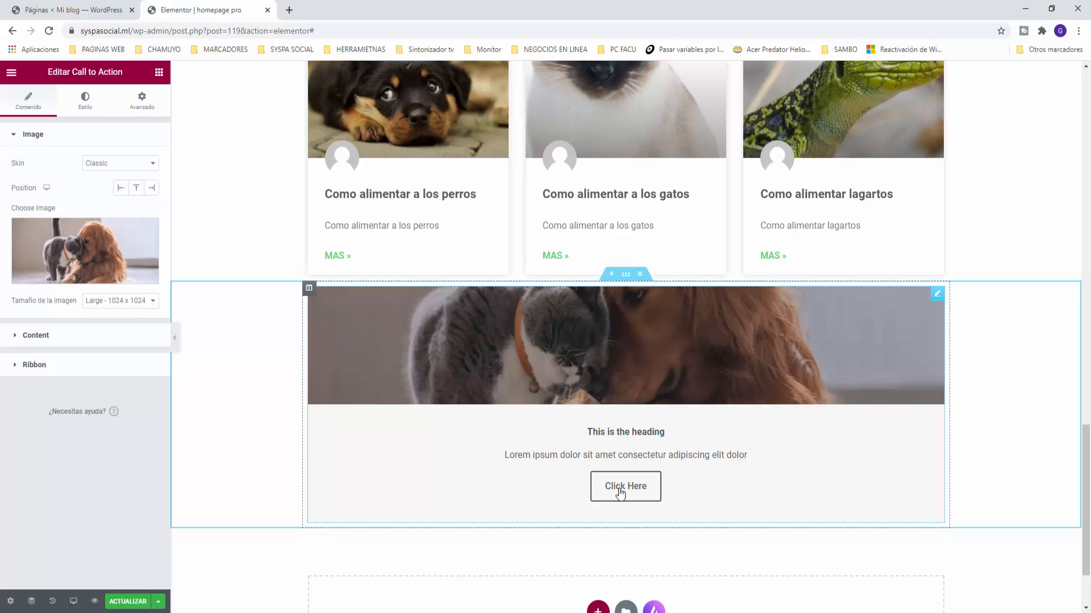
Step: Try the Left, Right and Above image positions, then set the Call to Action skin to Cover
{"action": "left_click", "coordinate": [121, 188]}
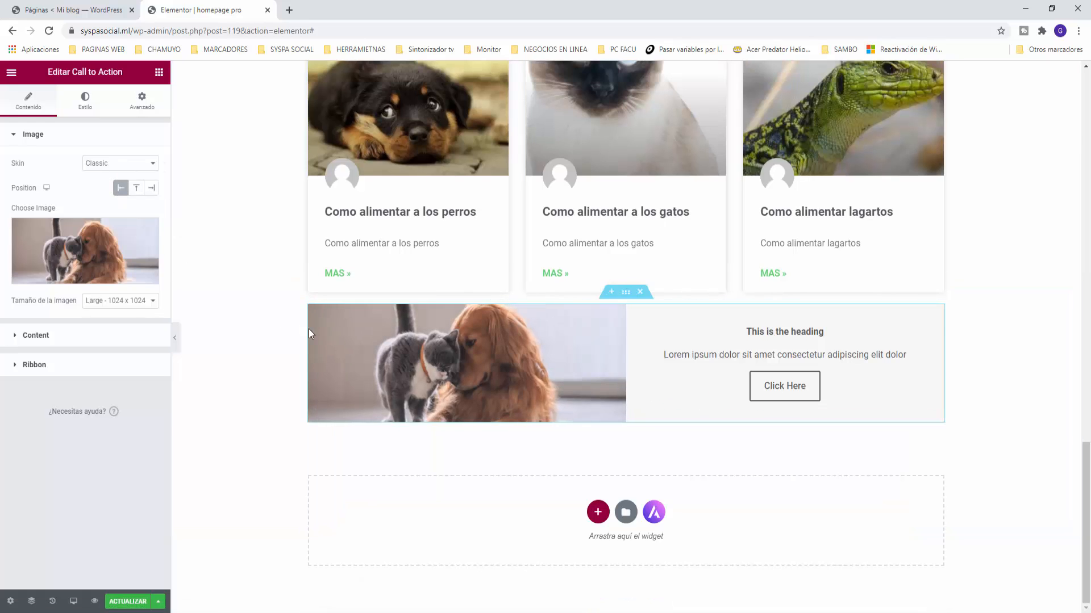
{"action": "left_click", "coordinate": [152, 189]}
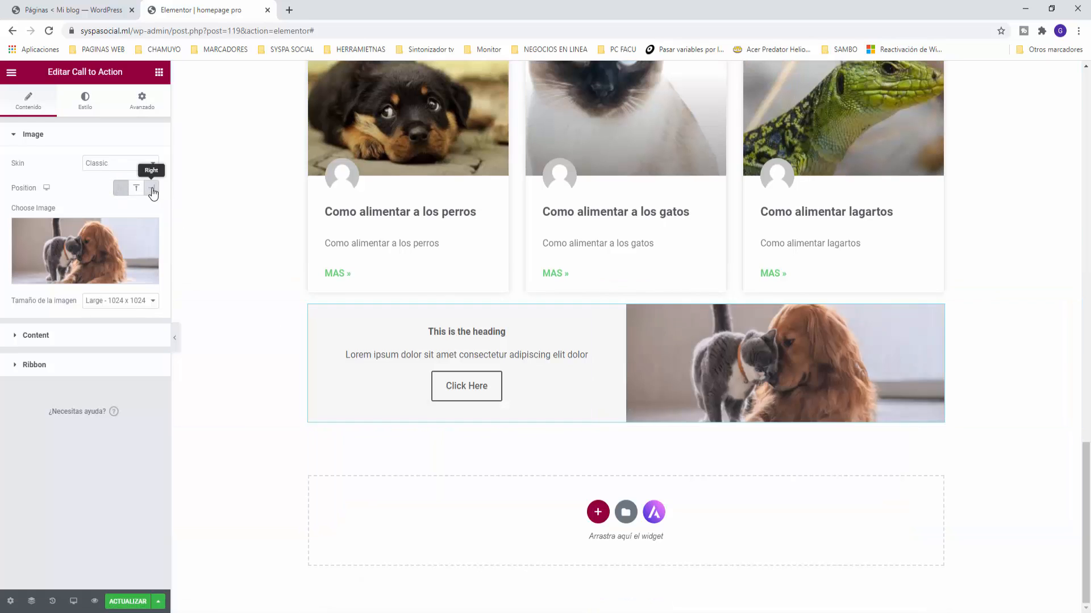
{"action": "left_click", "coordinate": [137, 190]}
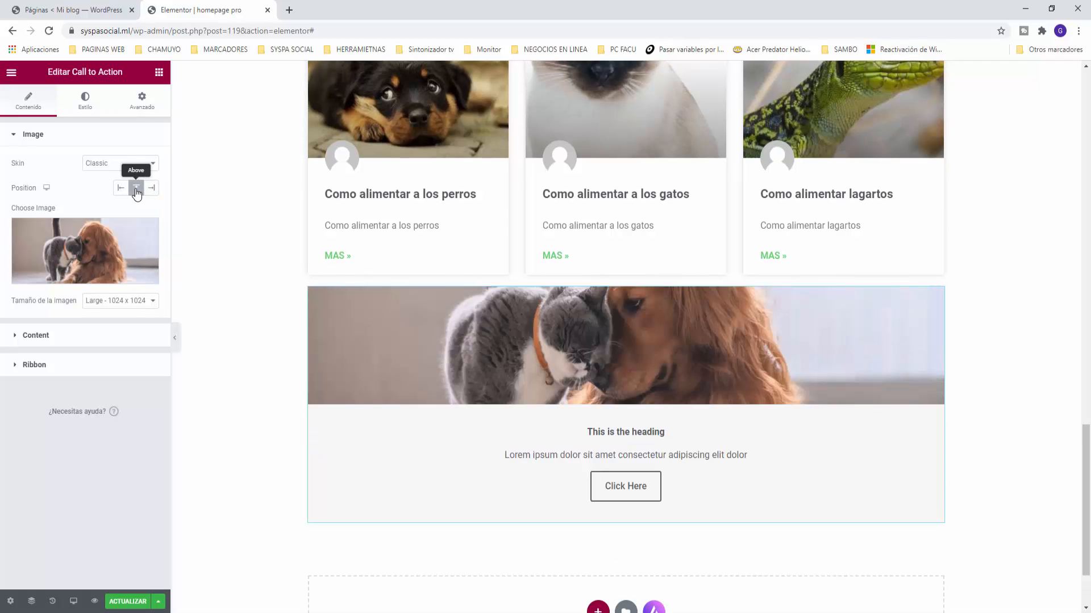
{"action": "left_click", "coordinate": [112, 163]}
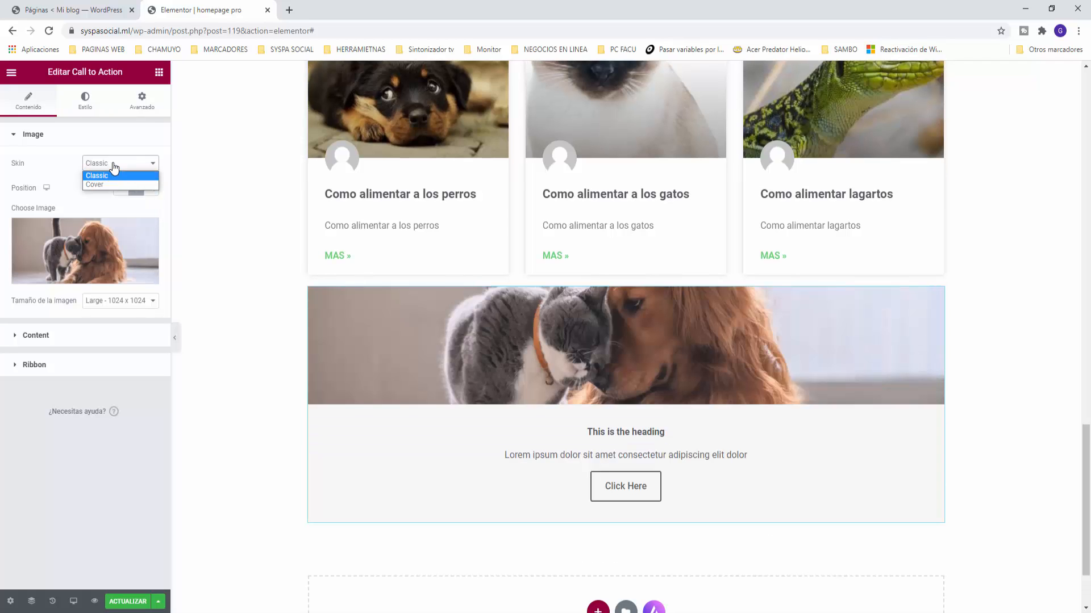
{"action": "left_click", "coordinate": [108, 184]}
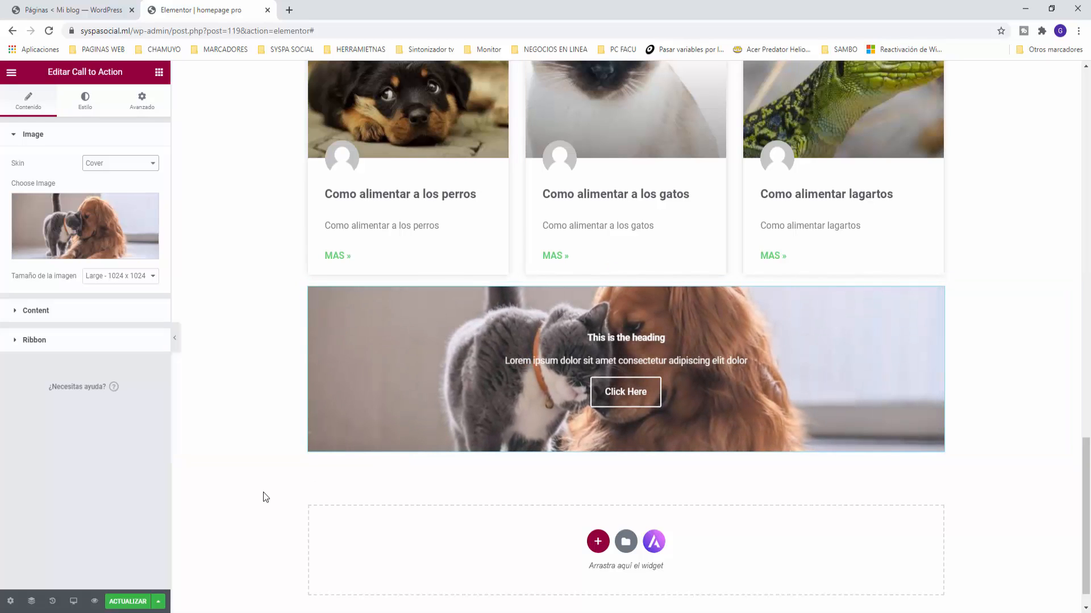
Step: Set the banner title to 'Tu perro esta buscando un nuevo collar' and description to 'No se lo podes negar, mira nuestra gran variedad !!!'
{"action": "left_click", "coordinate": [18, 310]}
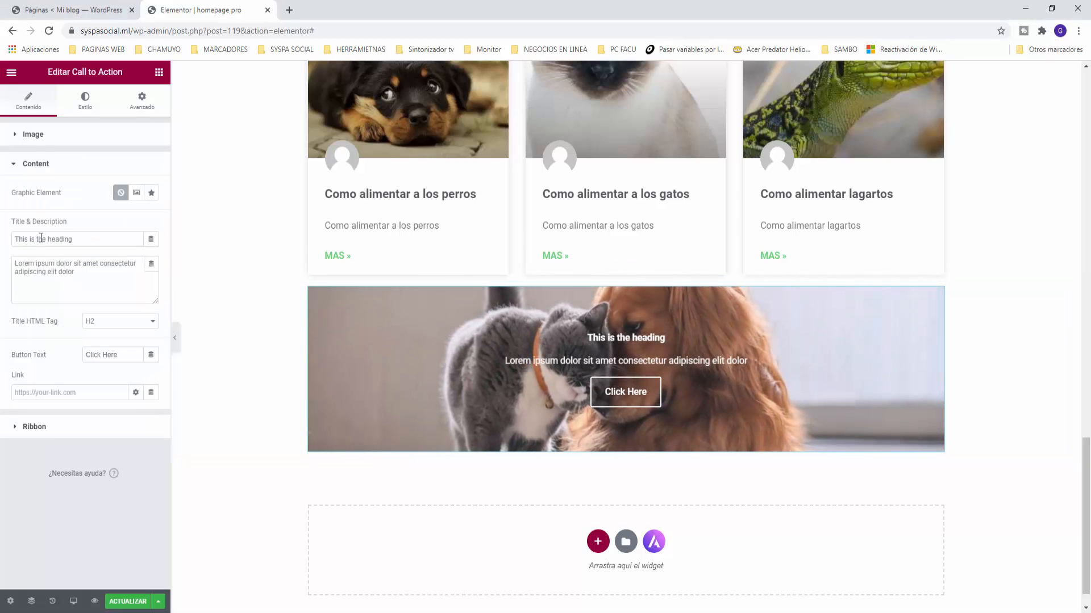
{"action": "left_click_drag", "start_coordinate": [78, 247], "coordinate": [2, 246]}
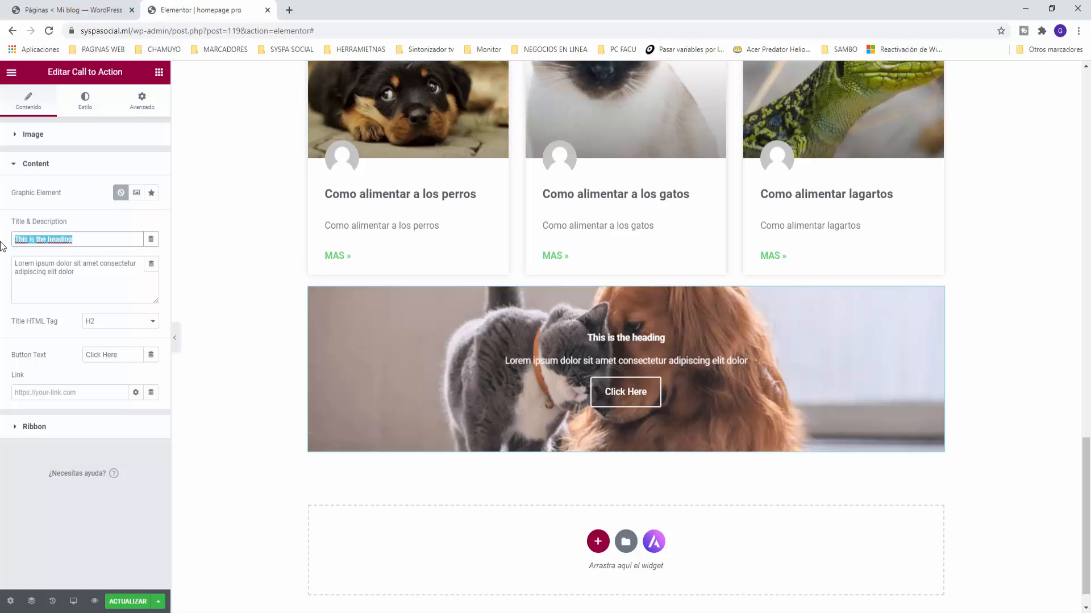
{"action": "type", "text": "Tu perro esta "}
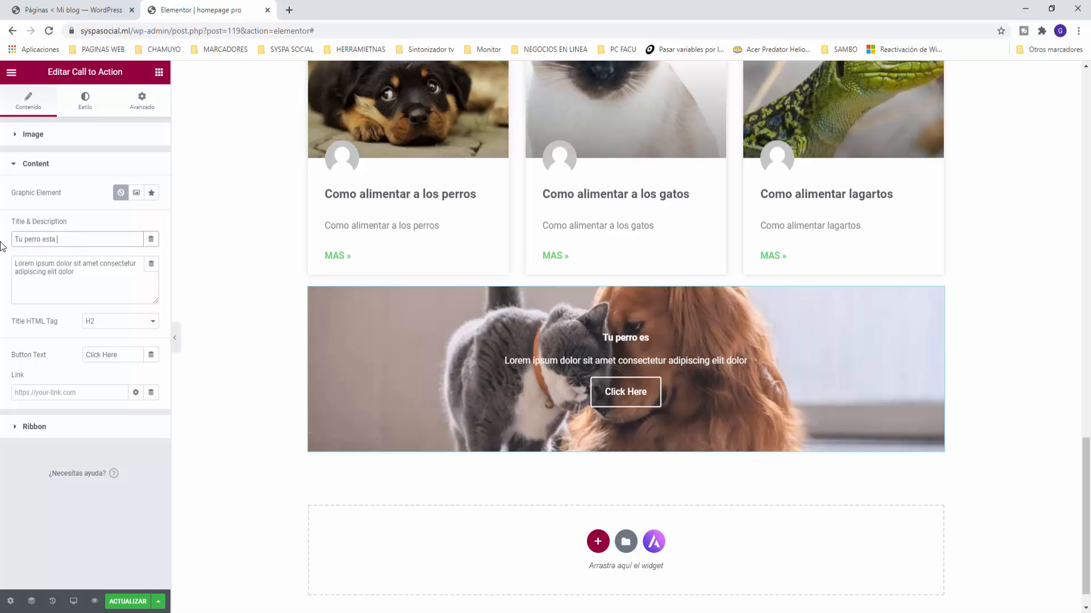
{"action": "type", "text": "buscando un"}
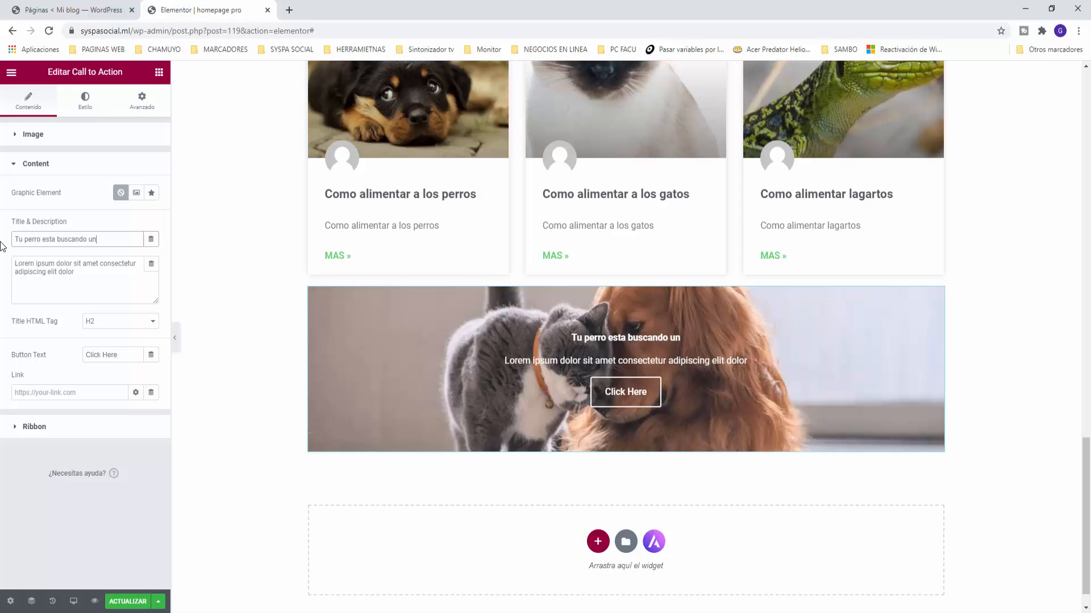
{"action": "type", "text": " nuevo collar"}
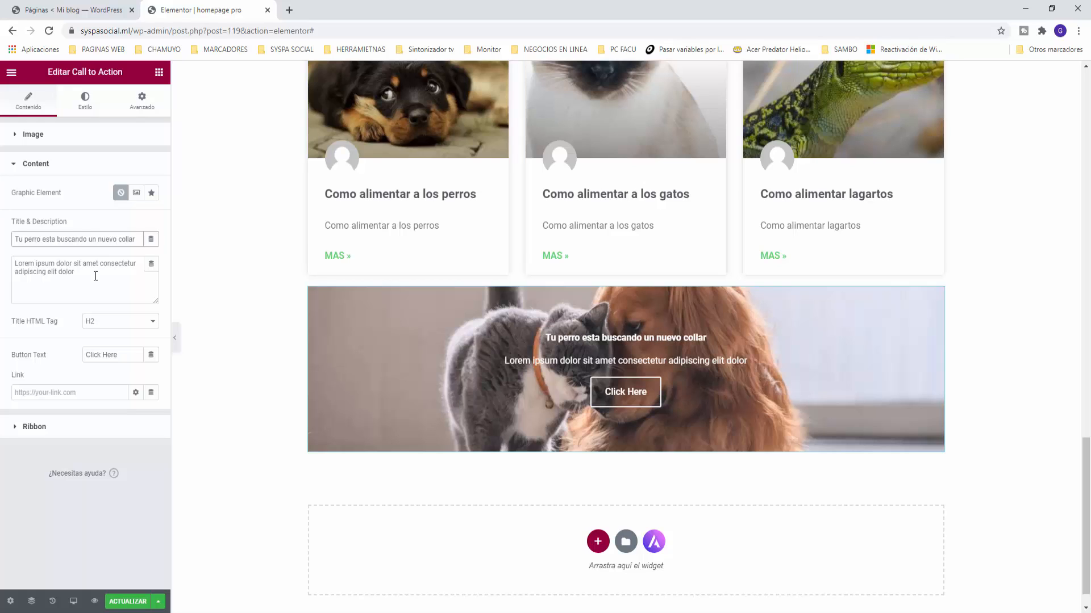
{"action": "left_click_drag", "start_coordinate": [74, 272], "coordinate": [3, 275]}
{"action": "left_click_drag", "start_coordinate": [86, 276], "coordinate": [6, 257]}
{"action": "type", "text": "No se lo podes negar, mi"}
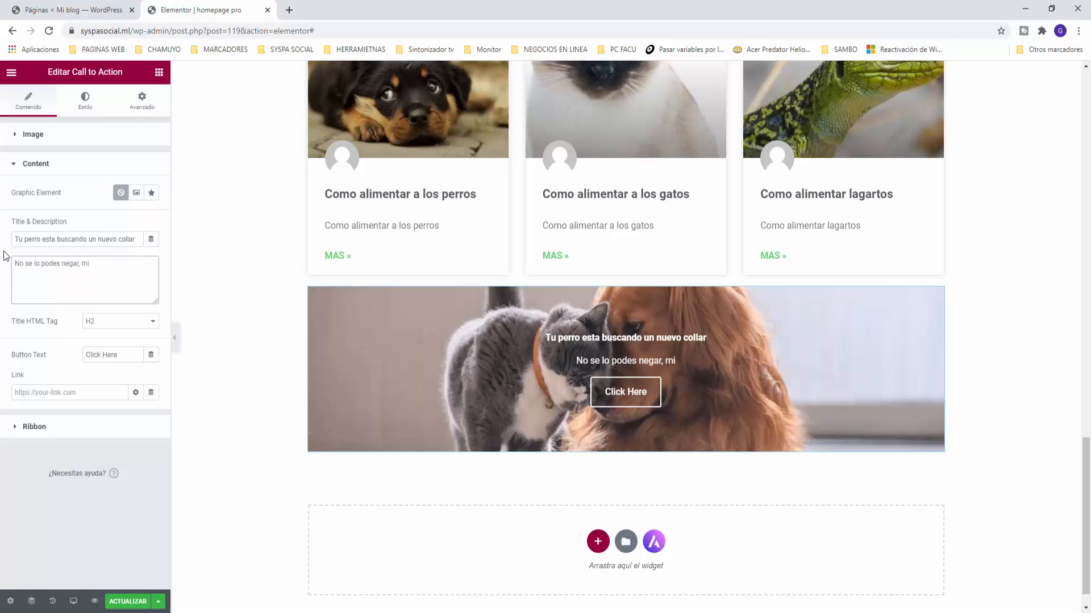
{"action": "type", "text": "ra nuestra gra"}
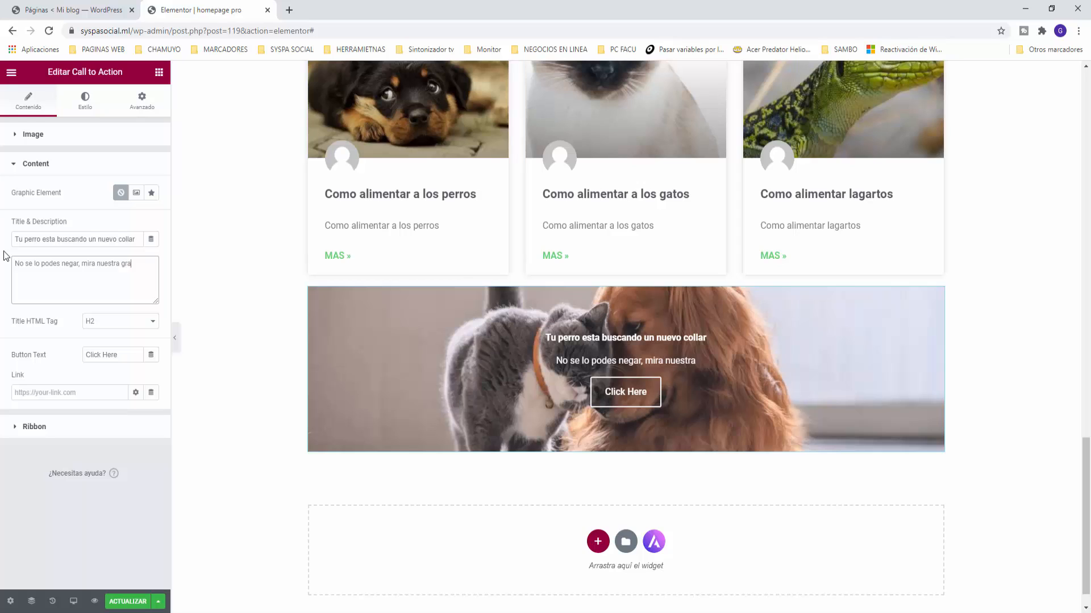
{"action": "type", "text": "n varied"}
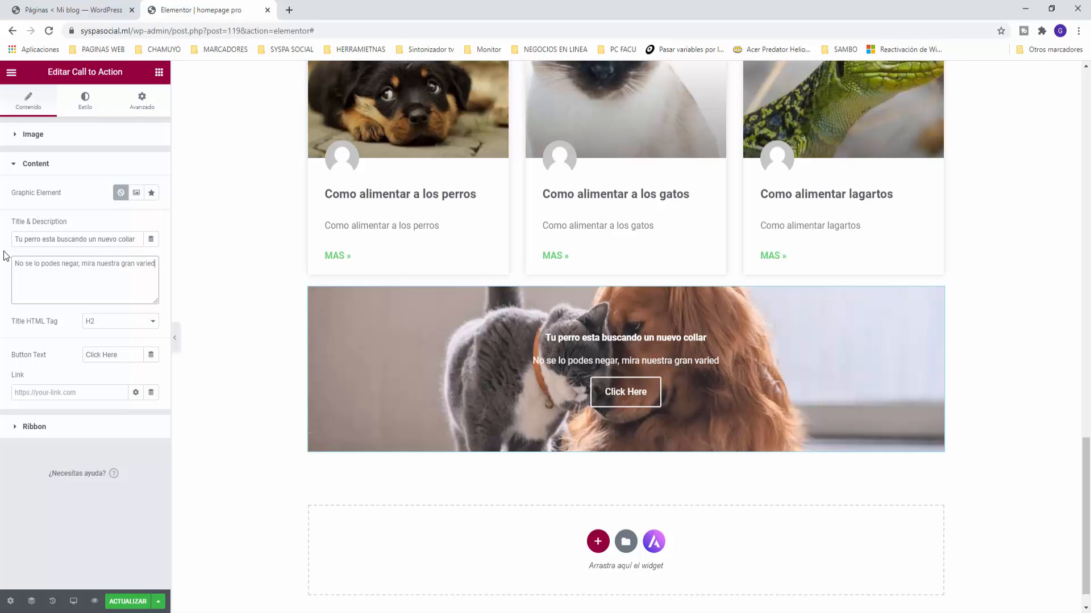
{"action": "type", "text": "ad !!!"}
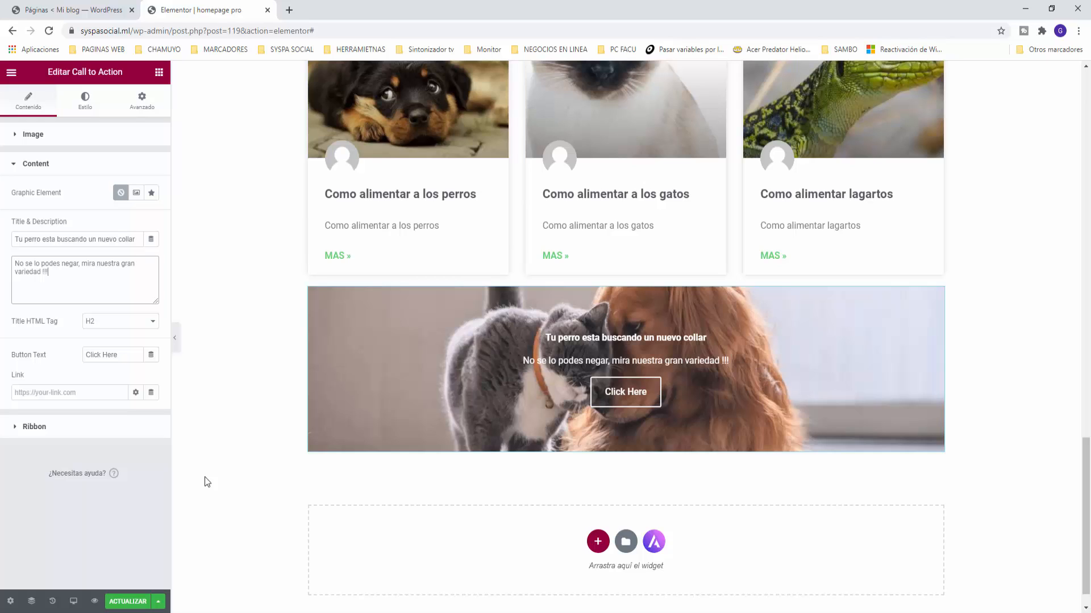
Step: Change the banner button text to 'Compra su nuevo collar ahora'
{"action": "left_click_drag", "start_coordinate": [125, 355], "coordinate": [59, 346]}
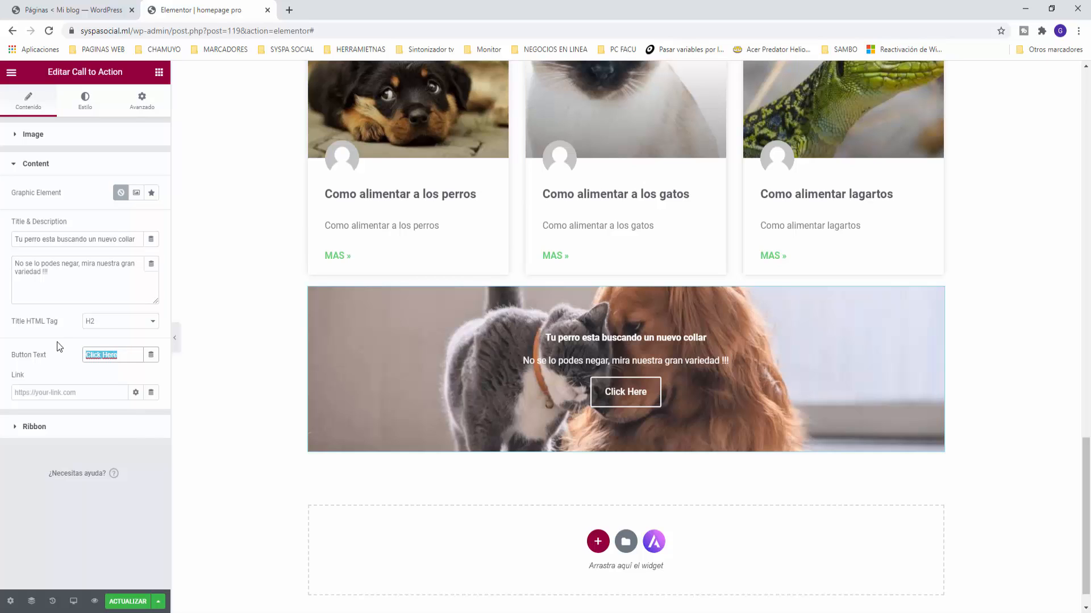
{"action": "type", "text": "Compra "}
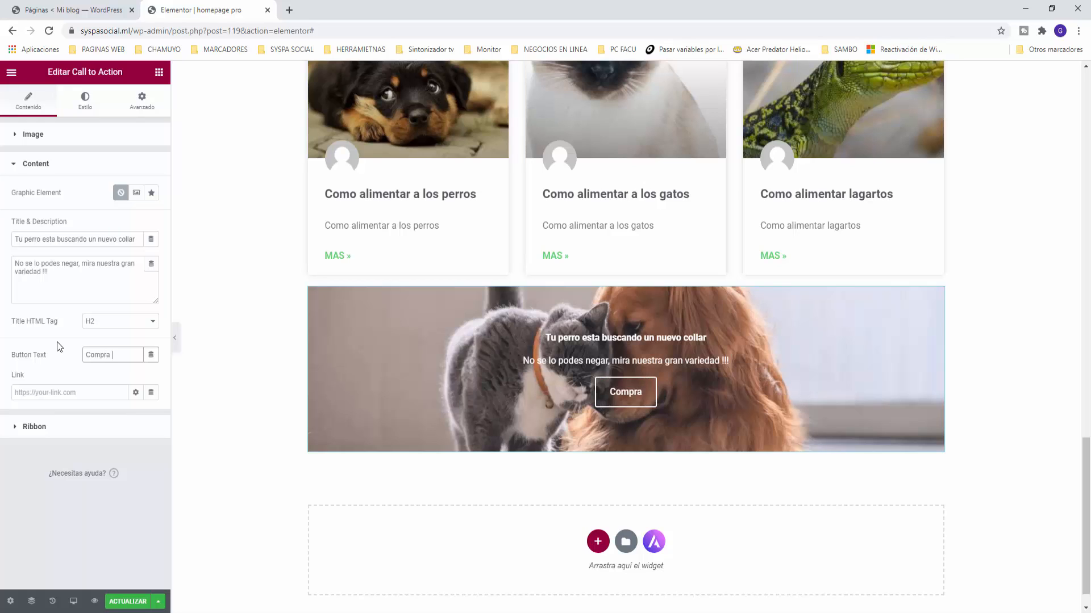
{"action": "type", "text": "su nuevo"}
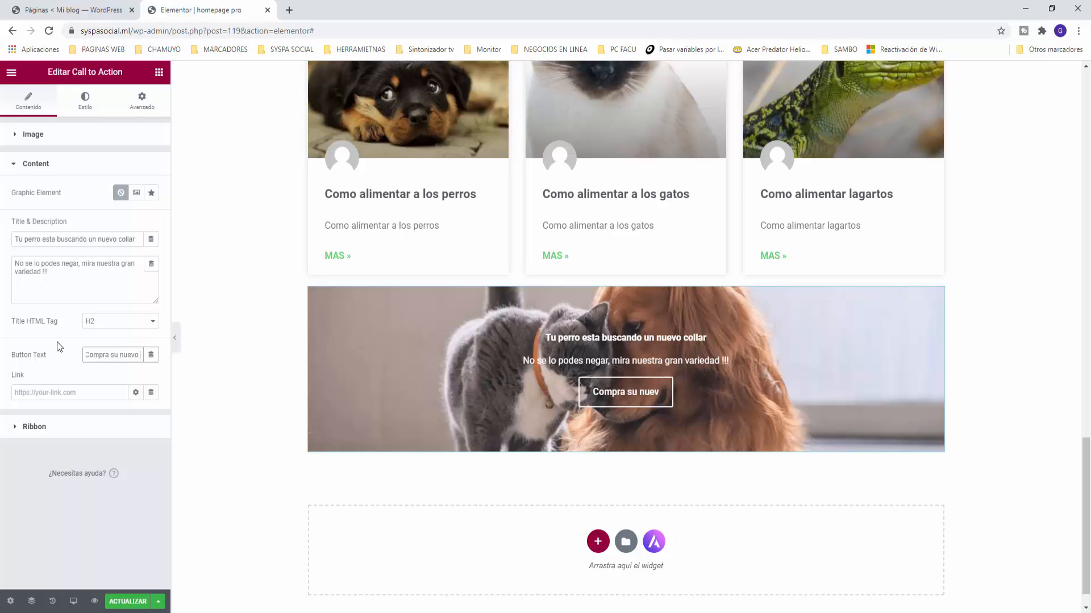
{"action": "type", "text": " collar ahora"}
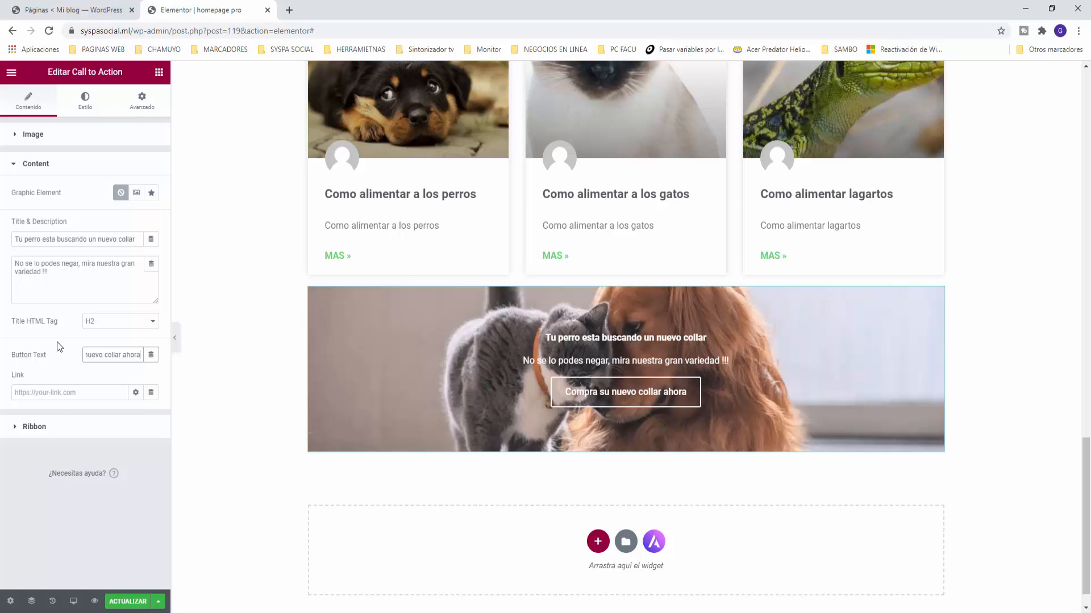
{"action": "left_click", "coordinate": [60, 398]}
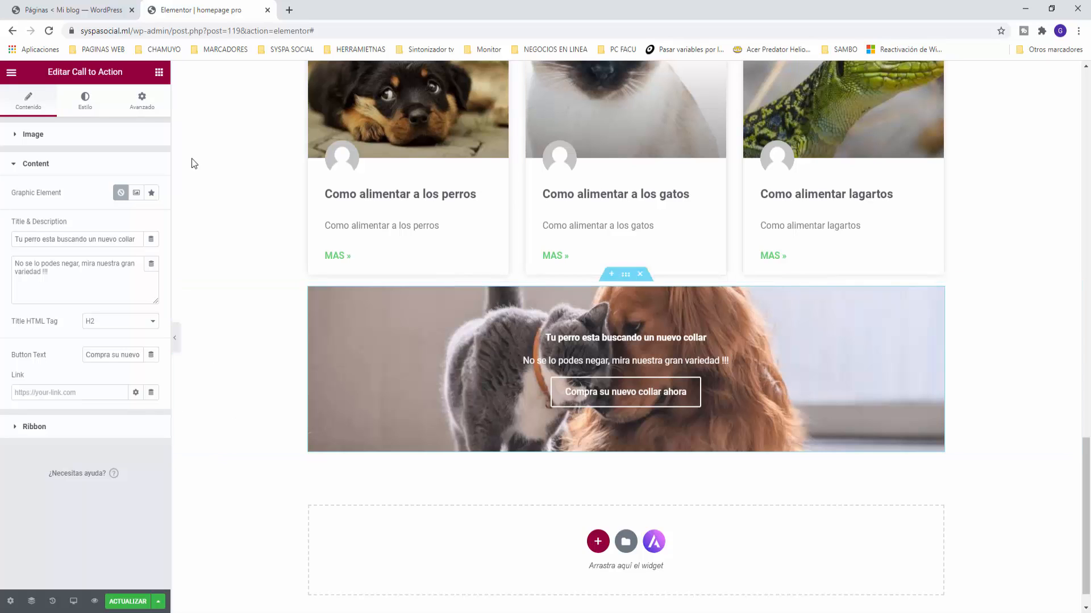
Step: Add a new single-column section below the collar banner
{"action": "left_click", "coordinate": [160, 73]}
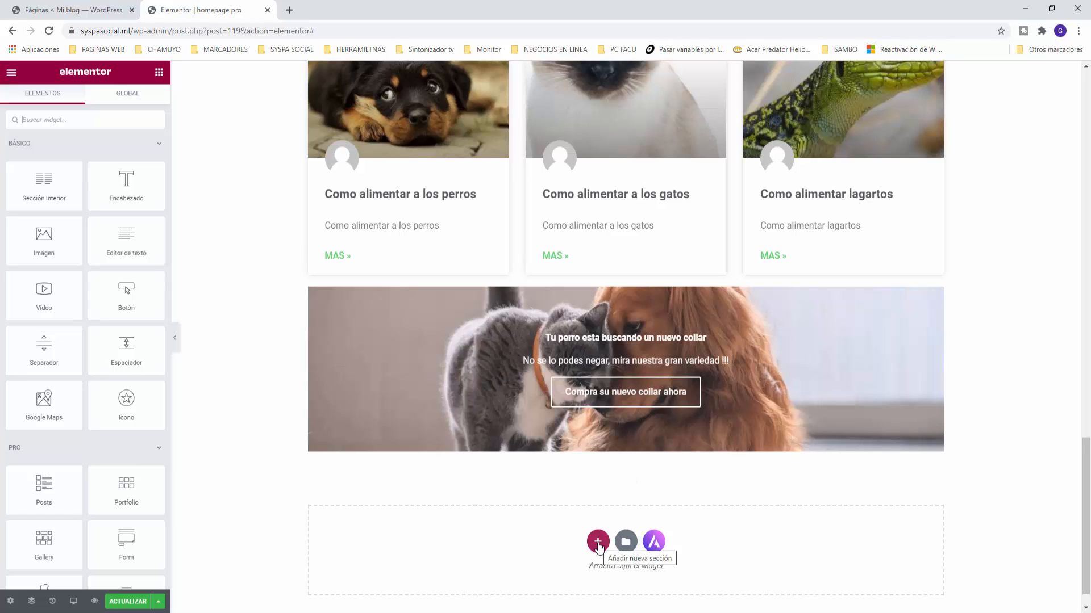
{"action": "left_click", "coordinate": [598, 544]}
{"action": "left_click", "coordinate": [470, 571]}
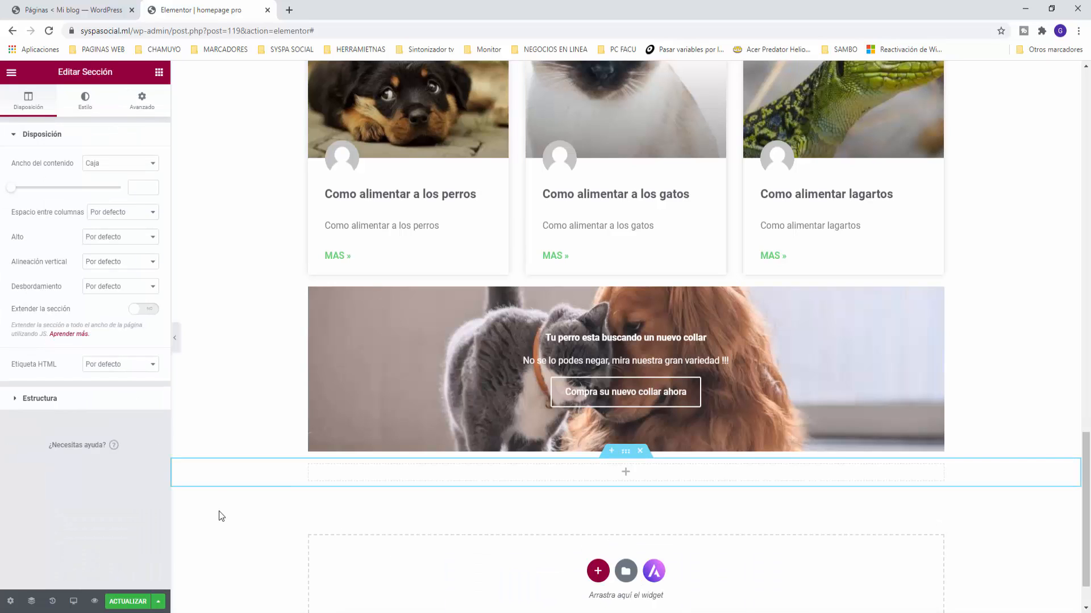
Step: Place a Flip Box widget from the widgets list into the new section
{"action": "left_click", "coordinate": [159, 72]}
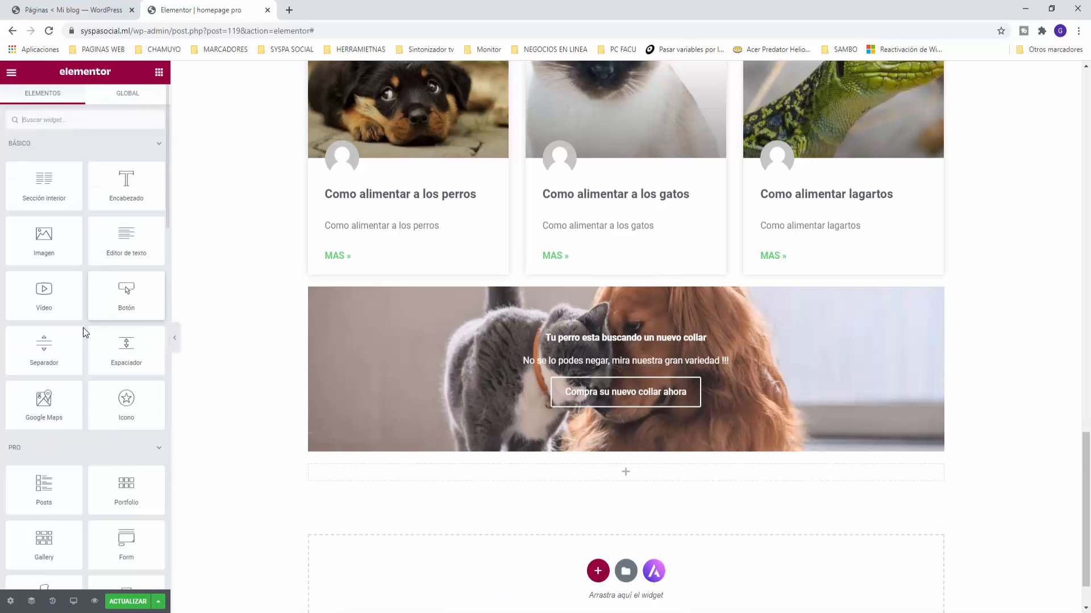
{"action": "scroll", "coordinate": [64, 359], "scroll_direction": "down", "scroll_amount": 3}
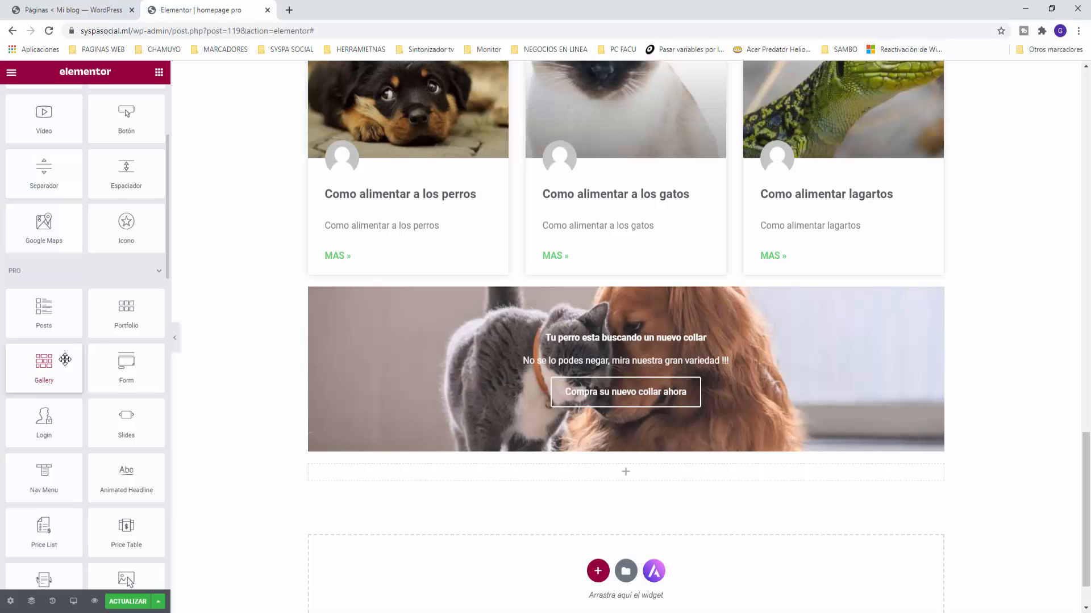
{"action": "scroll", "coordinate": [65, 359], "scroll_direction": "down", "scroll_amount": 1}
{"action": "scroll", "coordinate": [64, 359], "scroll_direction": "down", "scroll_amount": 1}
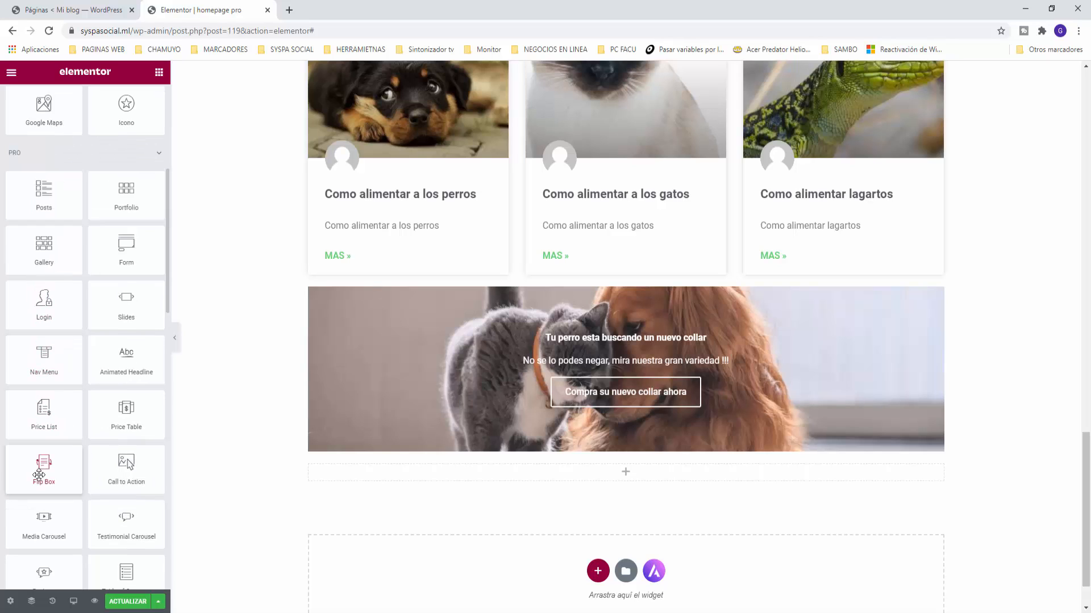
{"action": "left_click_drag", "start_coordinate": [55, 476], "coordinate": [623, 472]}
{"action": "scroll", "coordinate": [189, 487], "scroll_direction": "down", "scroll_amount": 2}
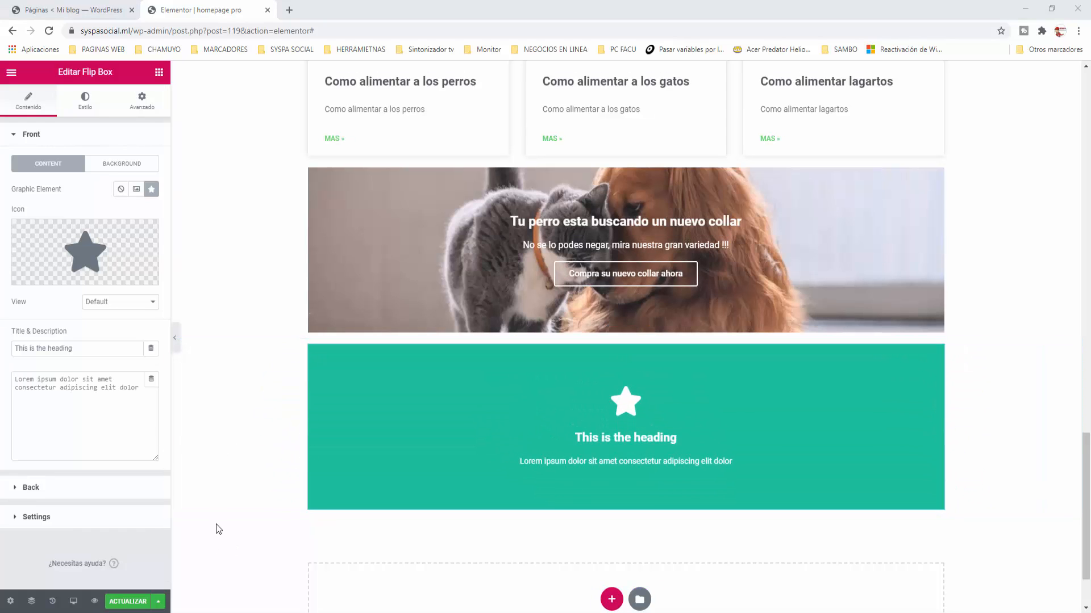
Step: Set the front title to 'Realmente quieres a tus animales?' and description to 'Veamos si es verdad solo tienes que pasar tu mouse sobre la estrella !'
{"action": "triple_click", "coordinate": [91, 348]}
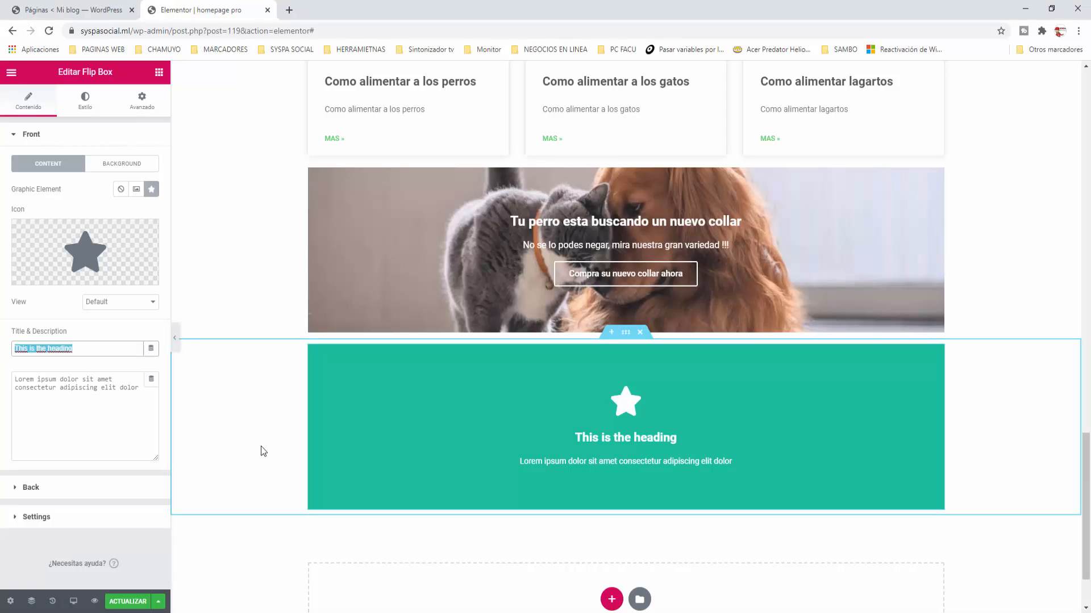
{"action": "type", "text": "Re"}
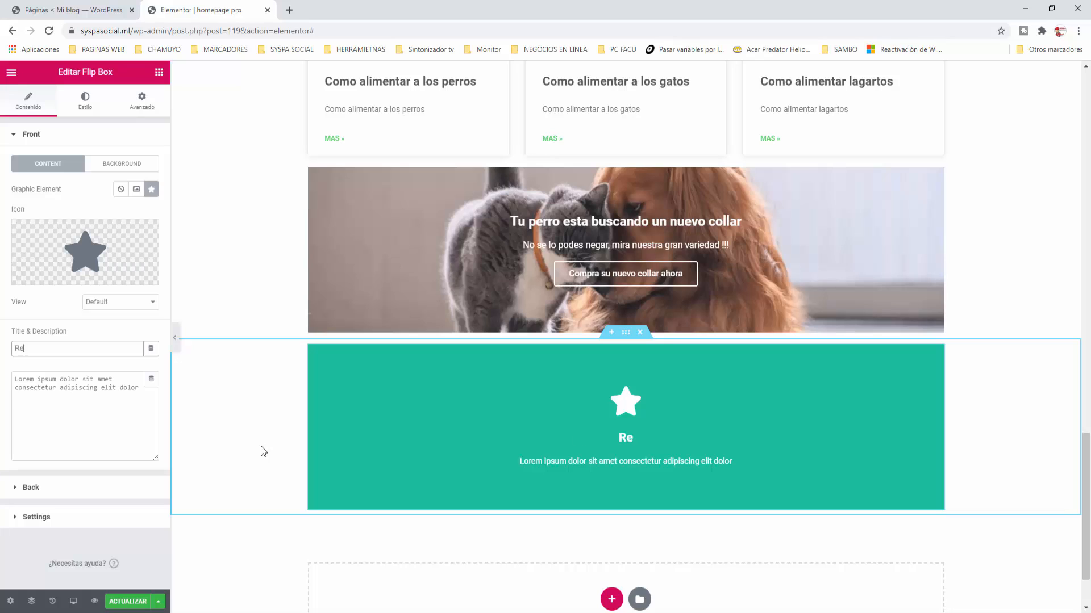
{"action": "type", "text": "almente quieres"}
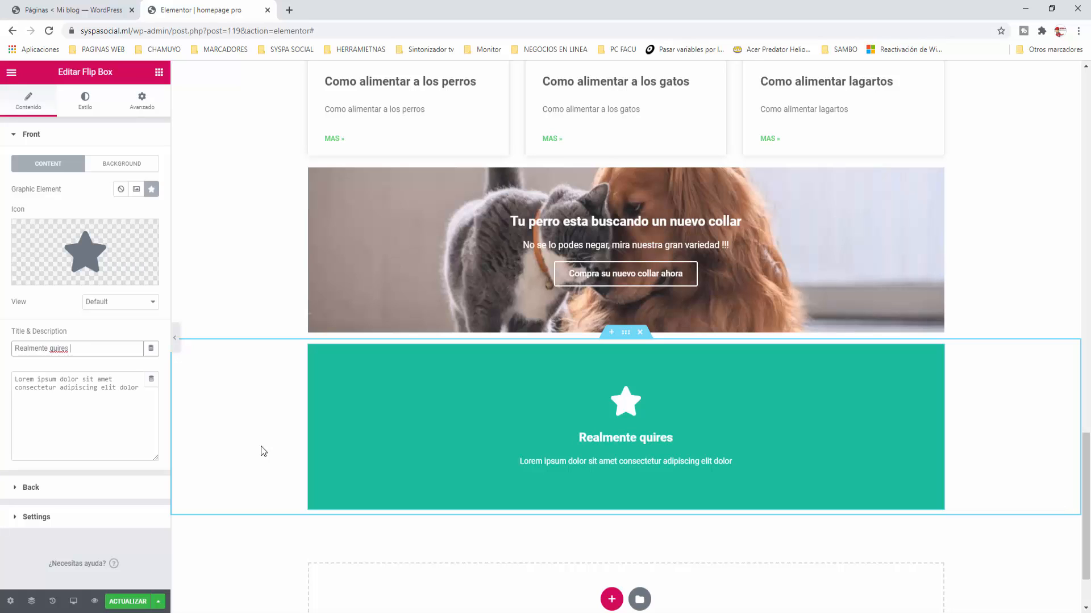
{"action": "key", "text": "BackSpace"}
{"action": "key", "text": "BackSpace"}
{"action": "key", "text": "BackSpace"}
{"action": "key", "text": "BackSpace"}
{"action": "type", "text": "eres a tus animale"}
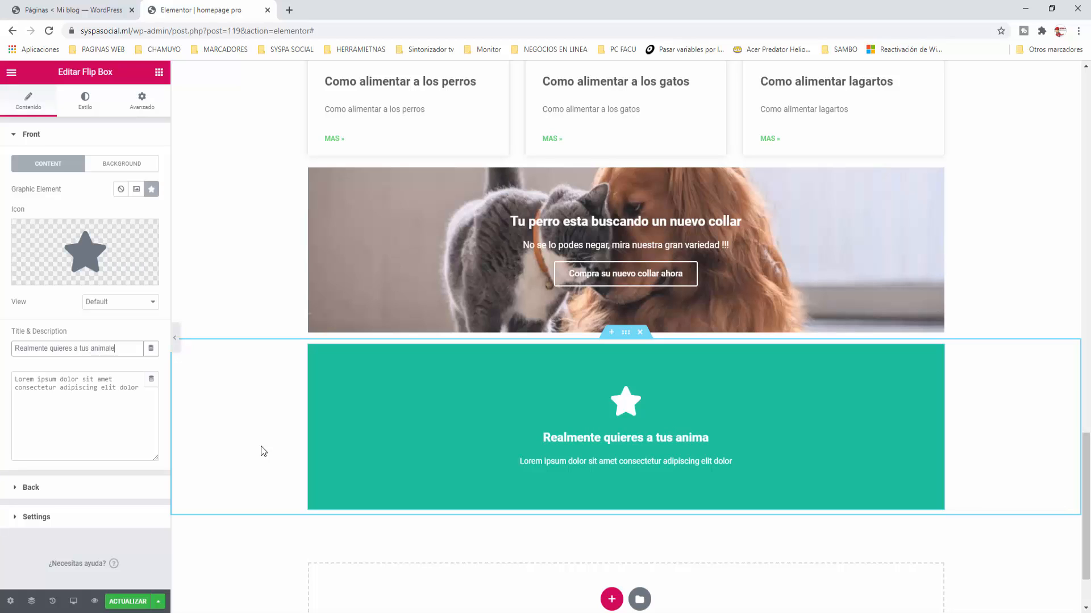
{"action": "type", "text": "s?"}
{"action": "left_click_drag", "start_coordinate": [140, 389], "coordinate": [2, 370]}
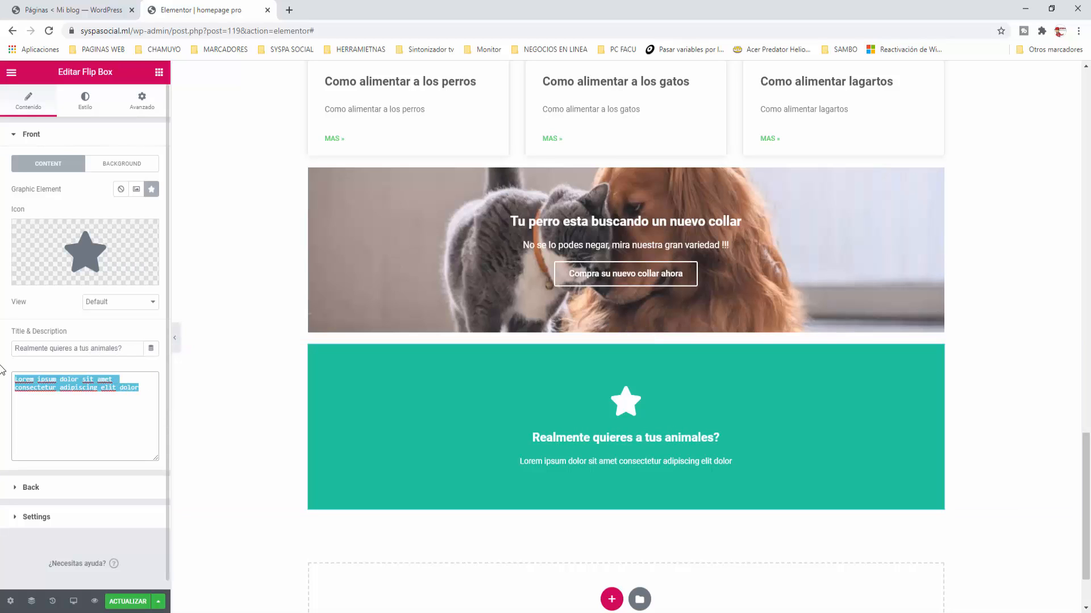
{"action": "type", "text": "V"}
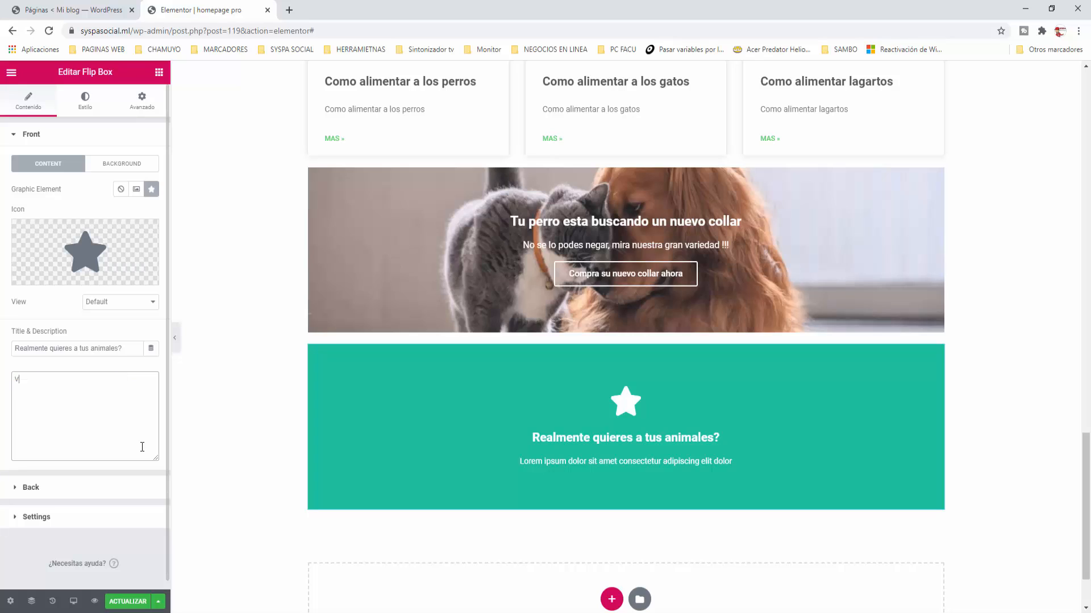
{"action": "type", "text": "eamos si es "}
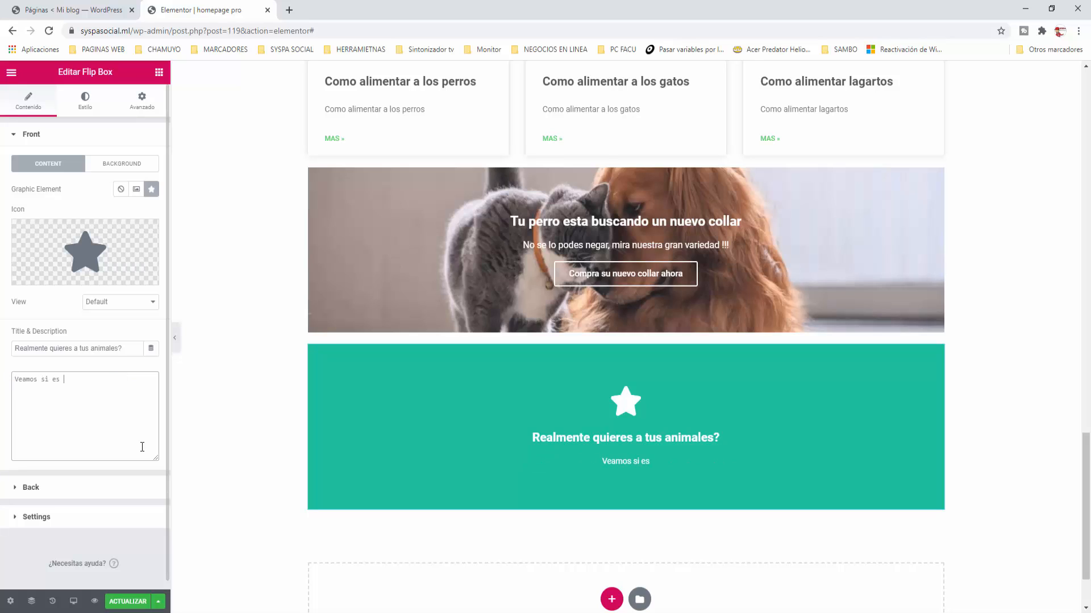
{"action": "type", "text": "verdad solo tiene"}
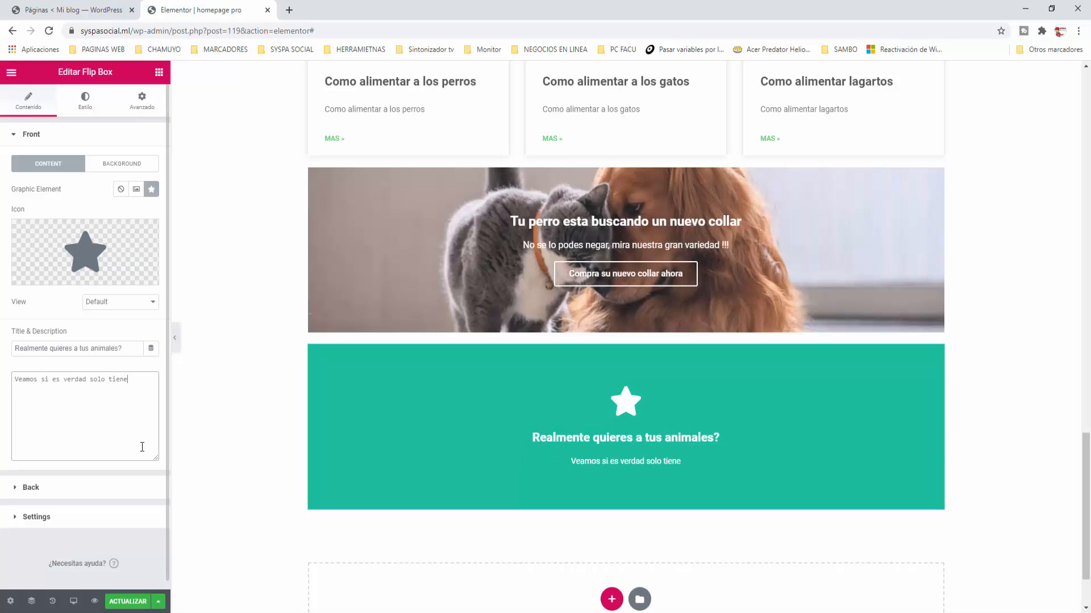
{"action": "type", "text": "s que pasar tu mou"}
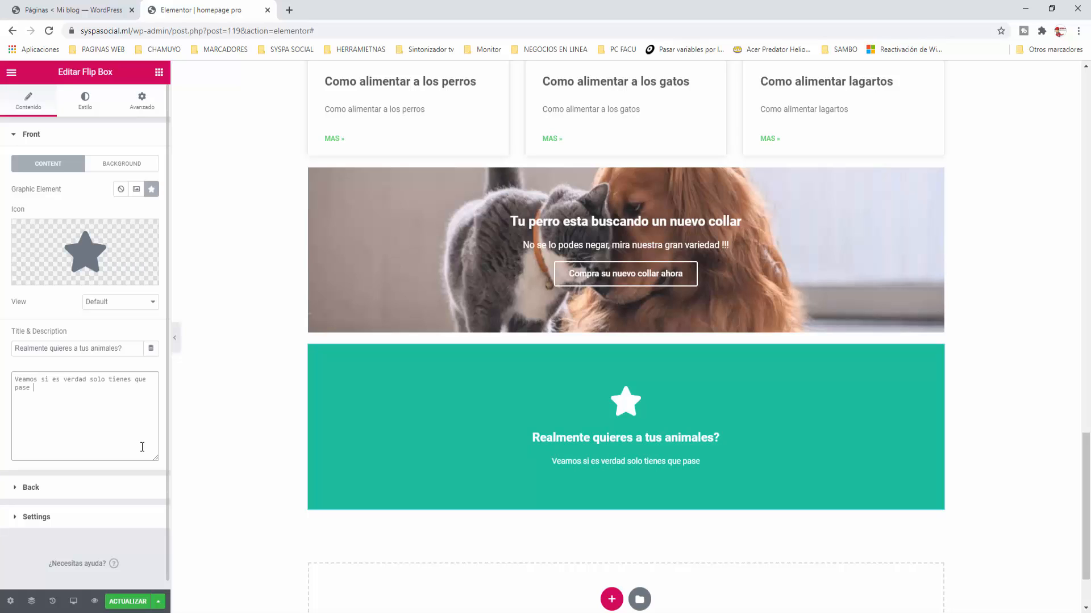
{"action": "type", "text": "se sobre la es"}
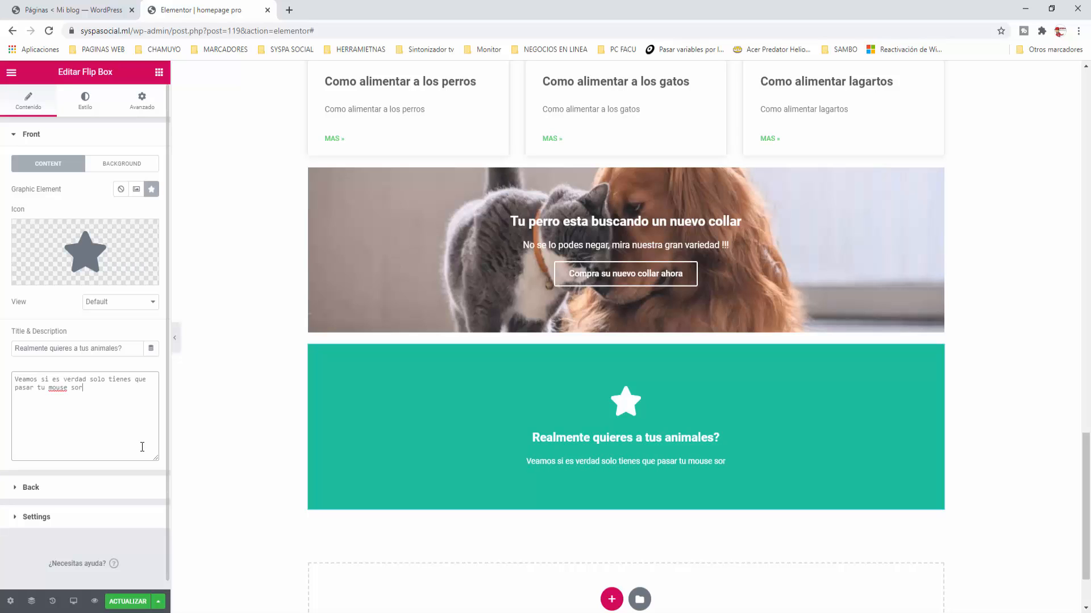
{"action": "type", "text": "trella !"}
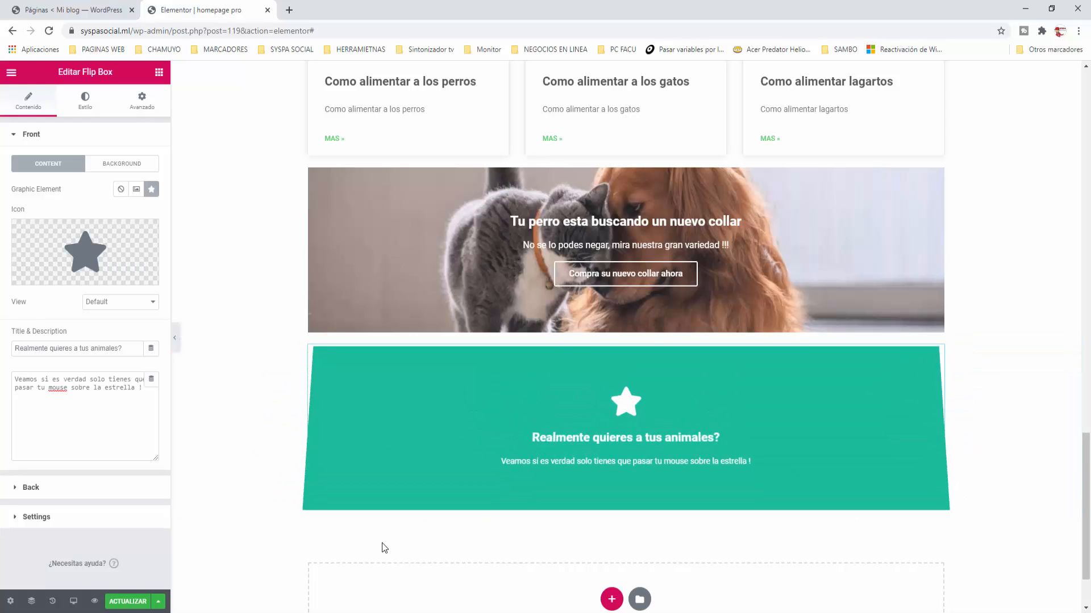
Step: Set the back title 'Un baño refescante para tu perro', description 'Estas a un solo click de darselo !' and button 'Comprar'
{"action": "left_click", "coordinate": [25, 489]}
{"action": "left_click_drag", "start_coordinate": [96, 235], "coordinate": [2, 228]}
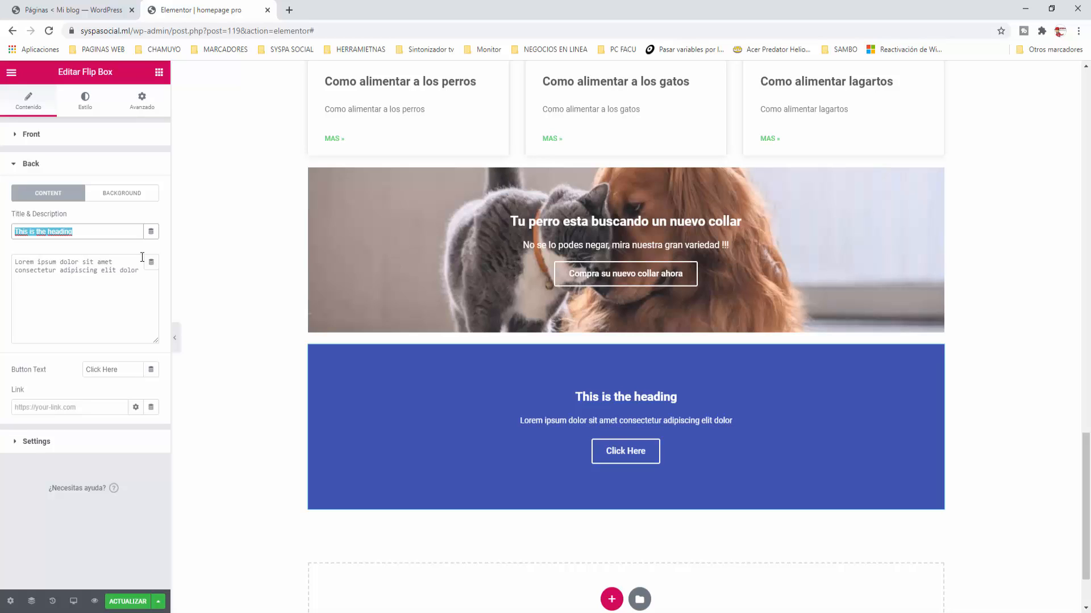
{"action": "type", "text": "Un ba"}
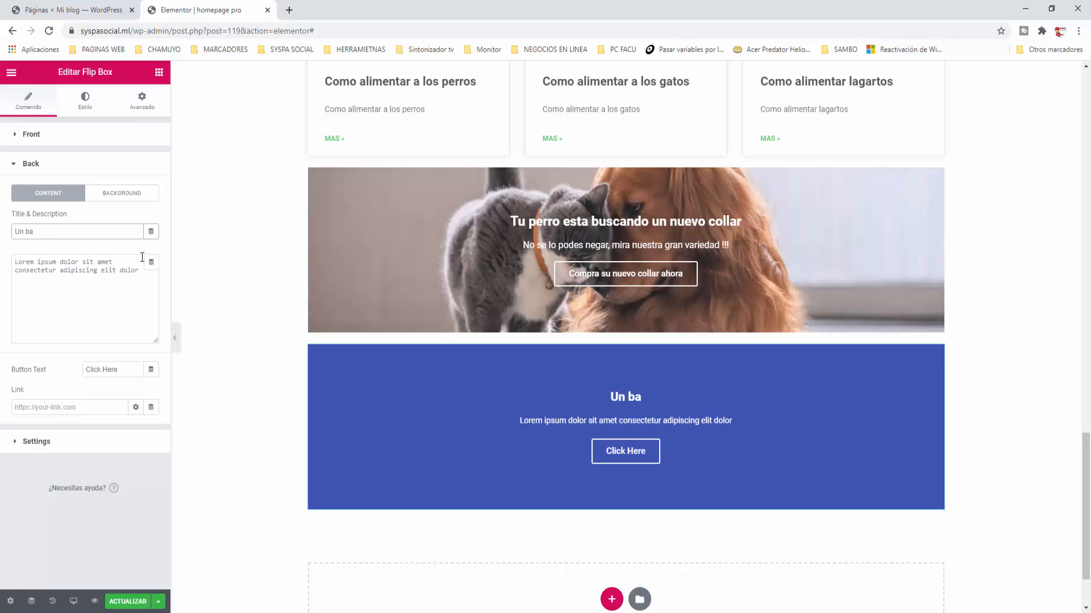
{"action": "type", "text": "ño refescante para tu perro"}
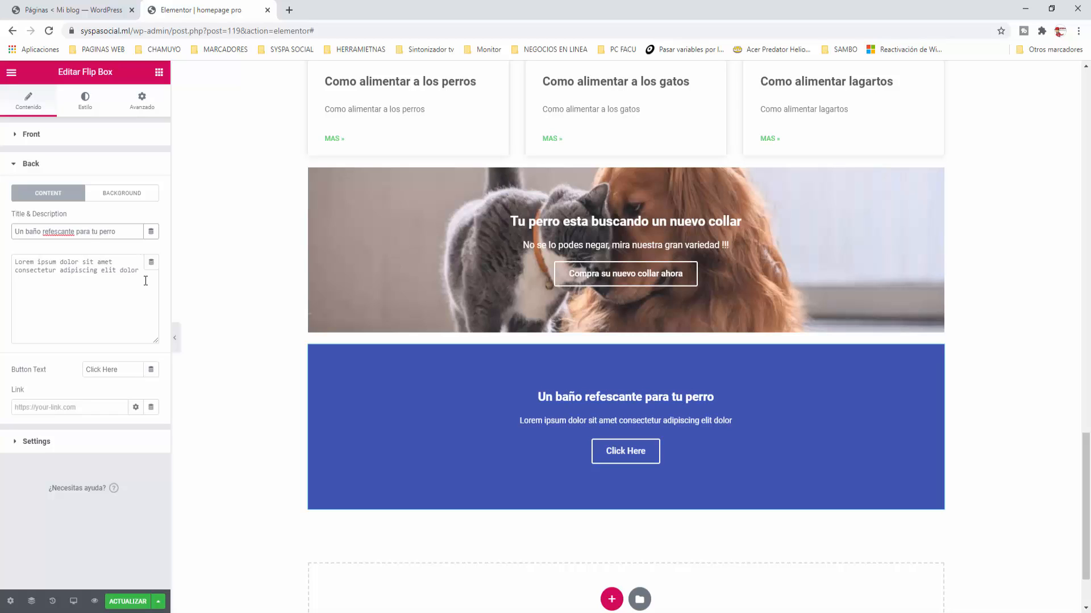
{"action": "left_click_drag", "start_coordinate": [141, 271], "coordinate": [3, 261]}
{"action": "type", "text": "E"}
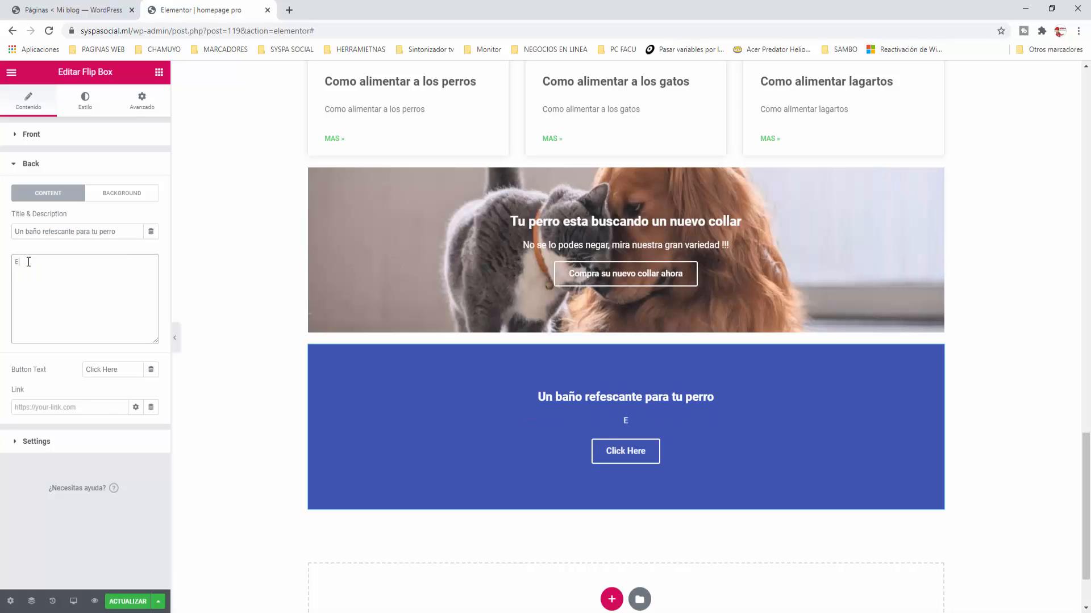
{"action": "type", "text": "stas a un solo click de dars"}
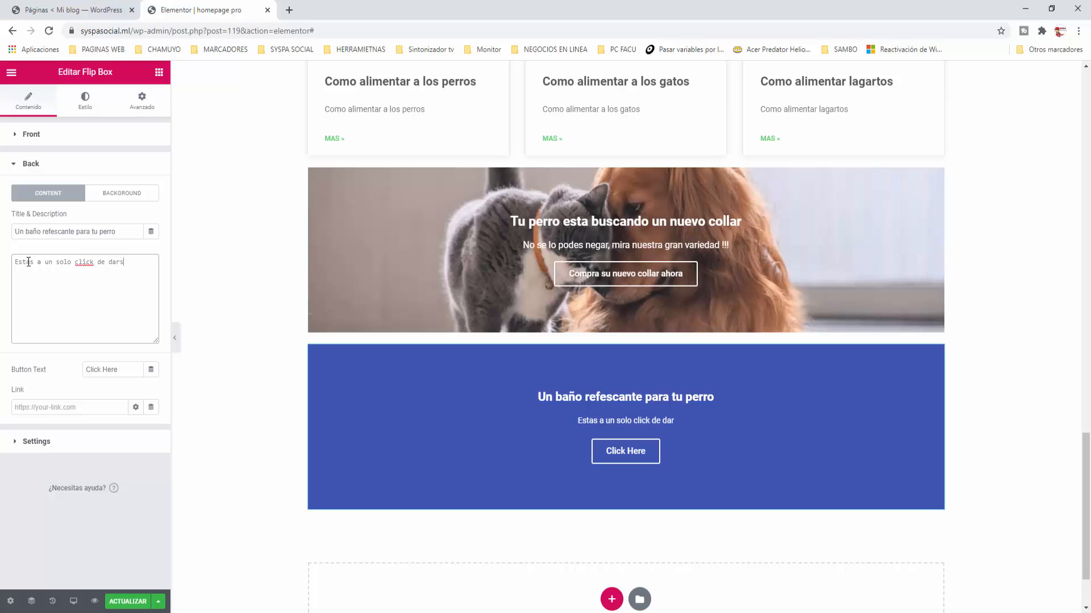
{"action": "type", "text": "elo !"}
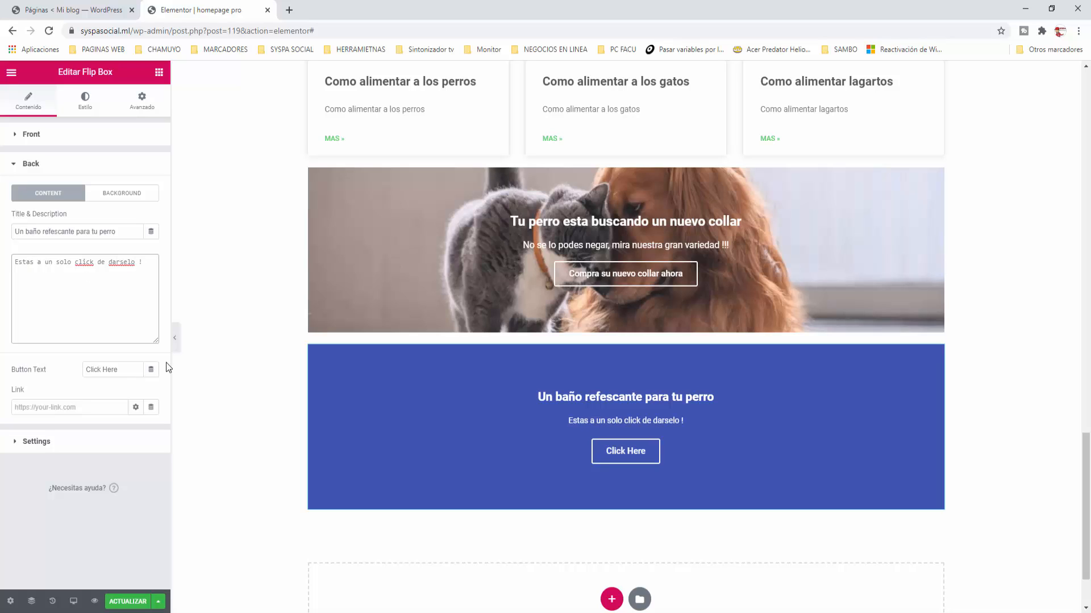
{"action": "left_click", "coordinate": [230, 381]}
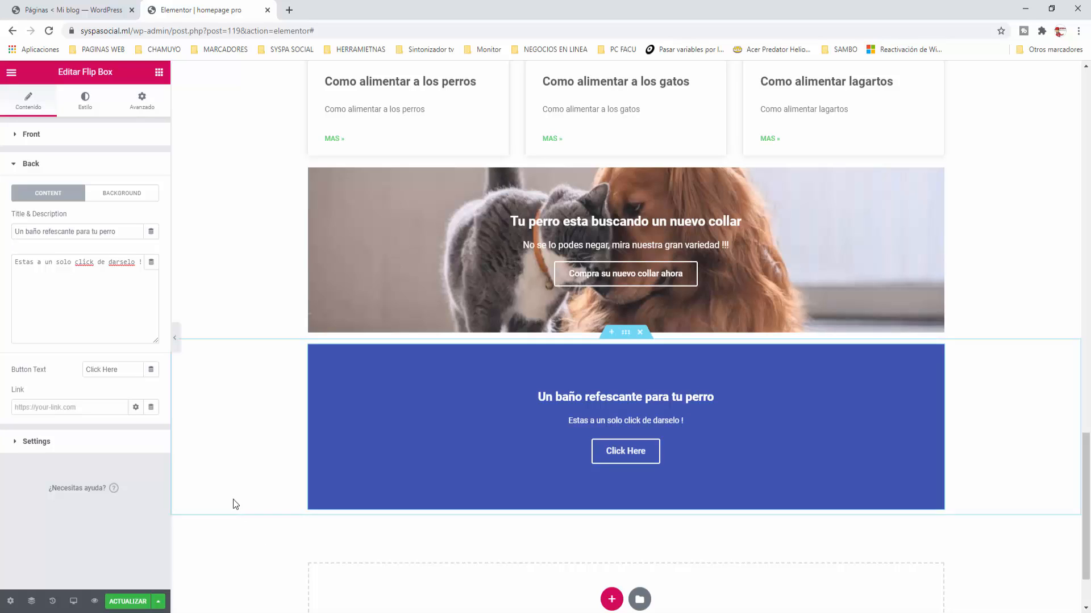
{"action": "left_click_drag", "start_coordinate": [124, 370], "coordinate": [65, 362]}
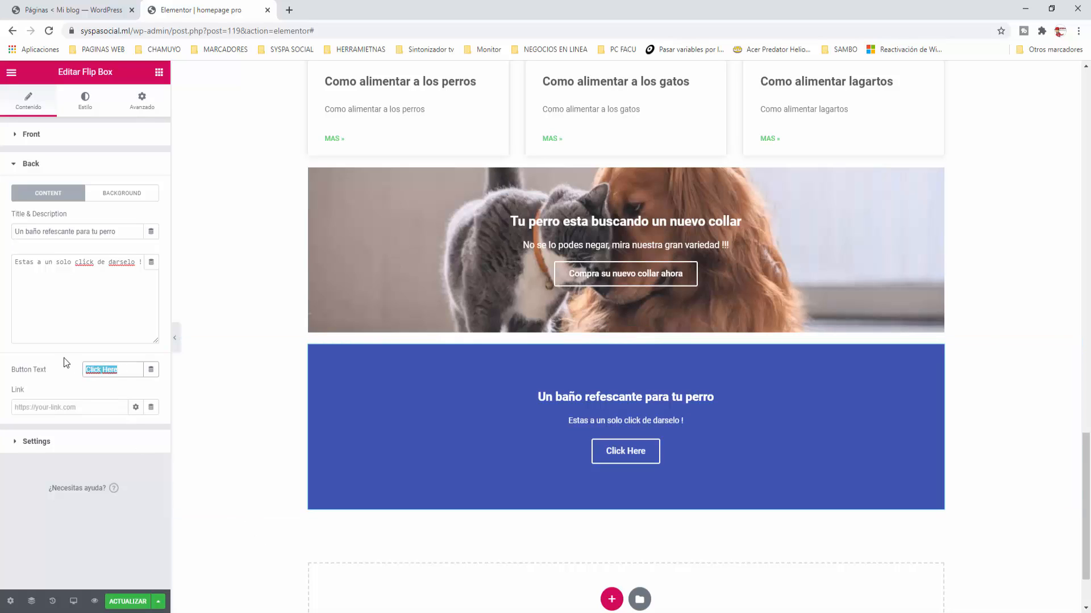
{"action": "type", "text": "Comprar"}
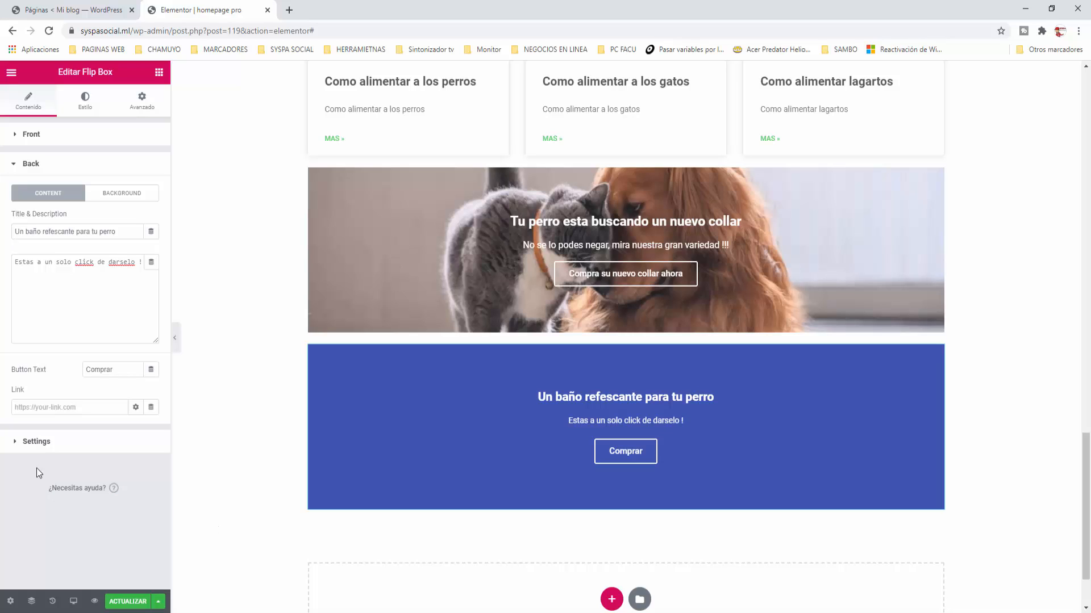
Step: Cycle the flip effect through Slide, Push and Zoom In back to Flip, toggling 3D Depth on then off
{"action": "left_click", "coordinate": [33, 446]}
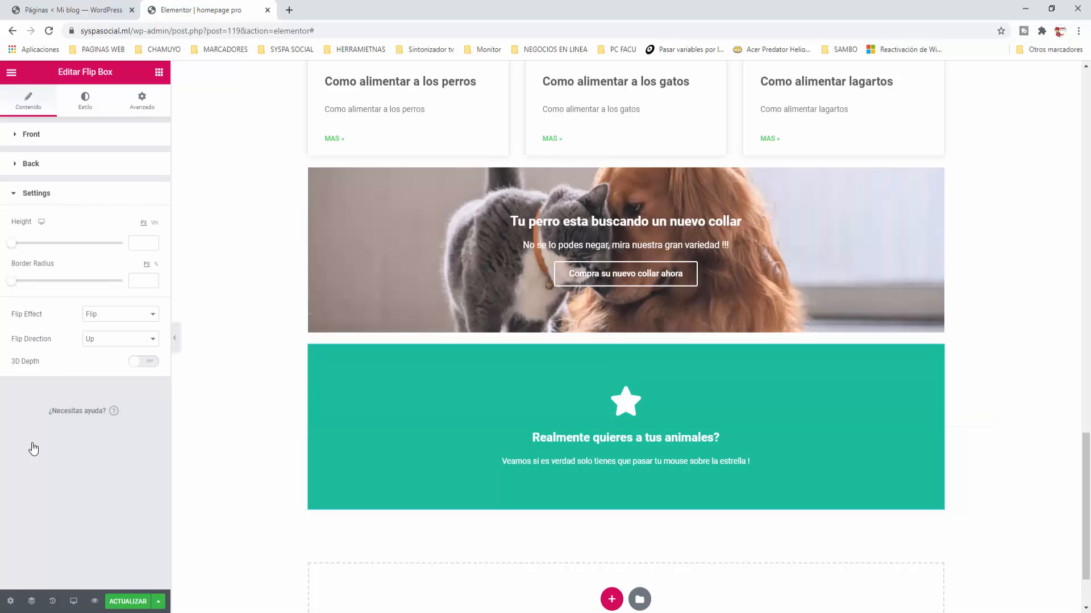
{"action": "left_click", "coordinate": [109, 317]}
{"action": "left_click", "coordinate": [102, 335]}
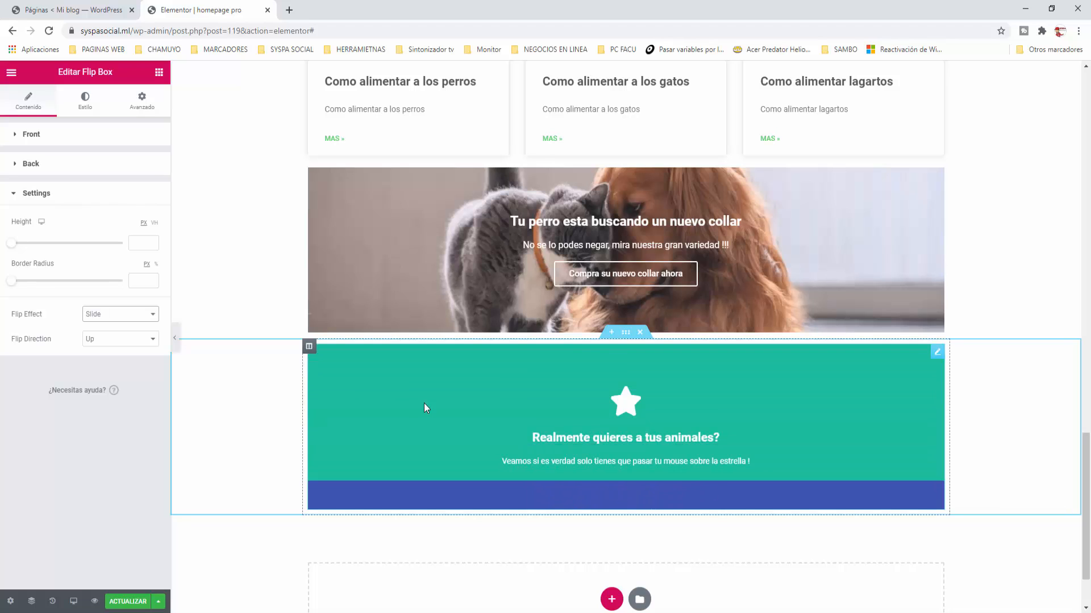
{"action": "left_click", "coordinate": [125, 316]}
{"action": "left_click", "coordinate": [114, 344]}
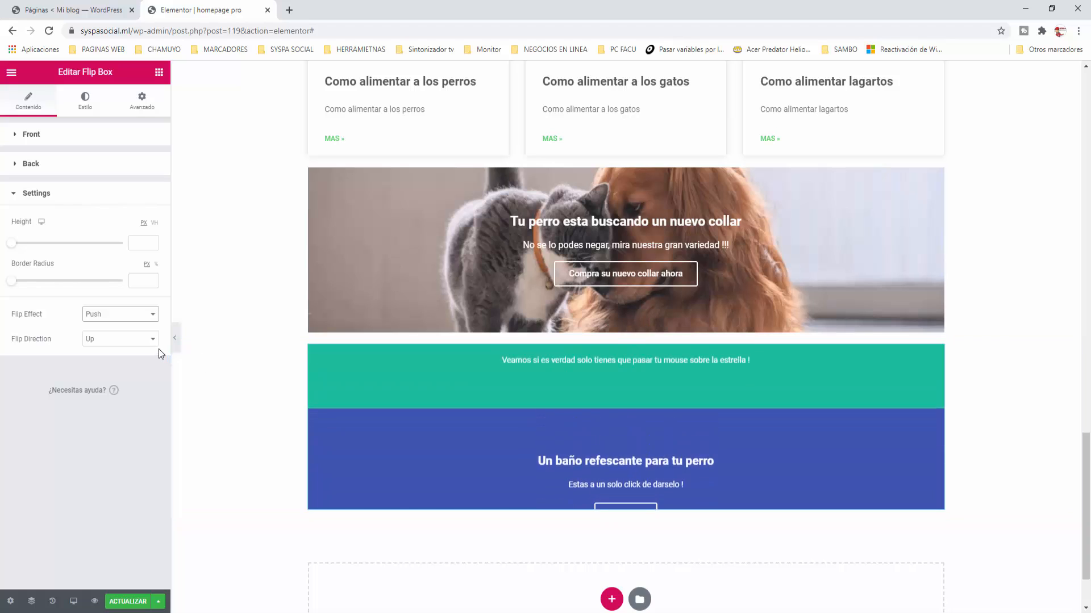
{"action": "left_click", "coordinate": [124, 314]}
{"action": "left_click", "coordinate": [114, 353]}
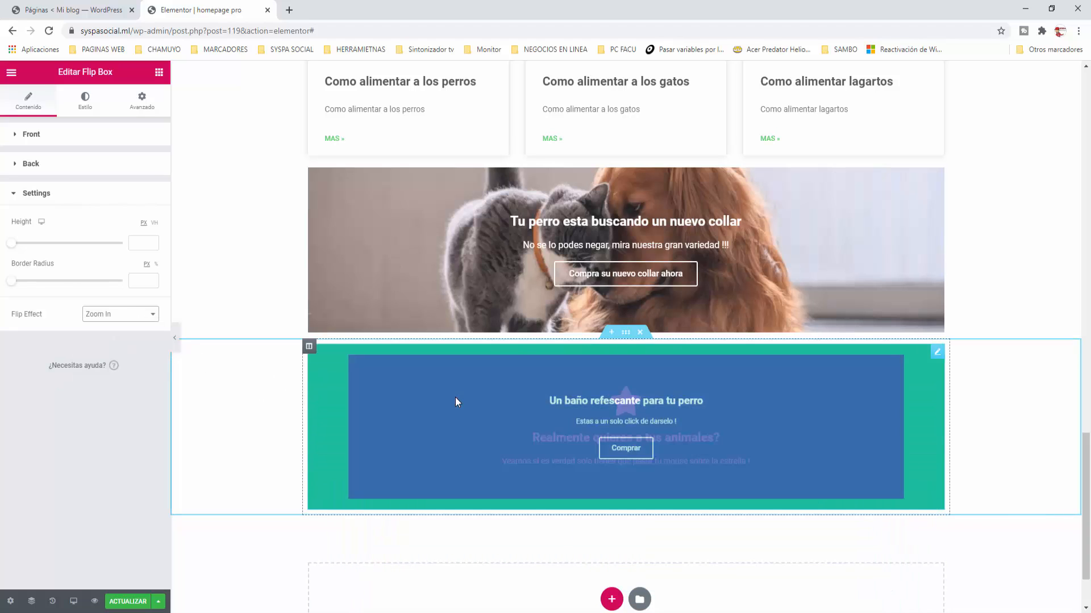
{"action": "left_click", "coordinate": [98, 315]}
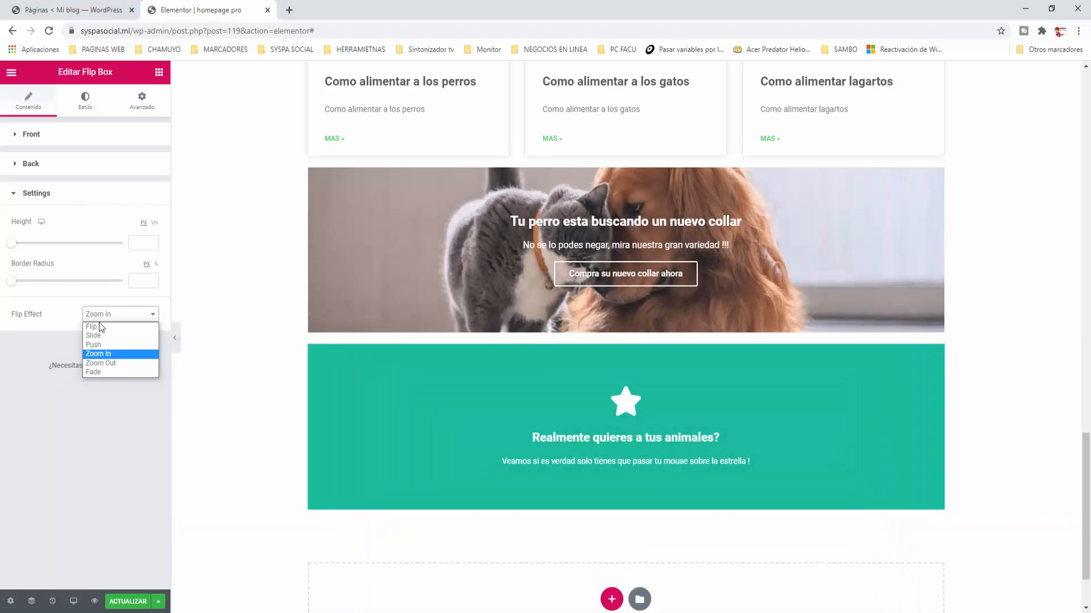
{"action": "left_click", "coordinate": [100, 327]}
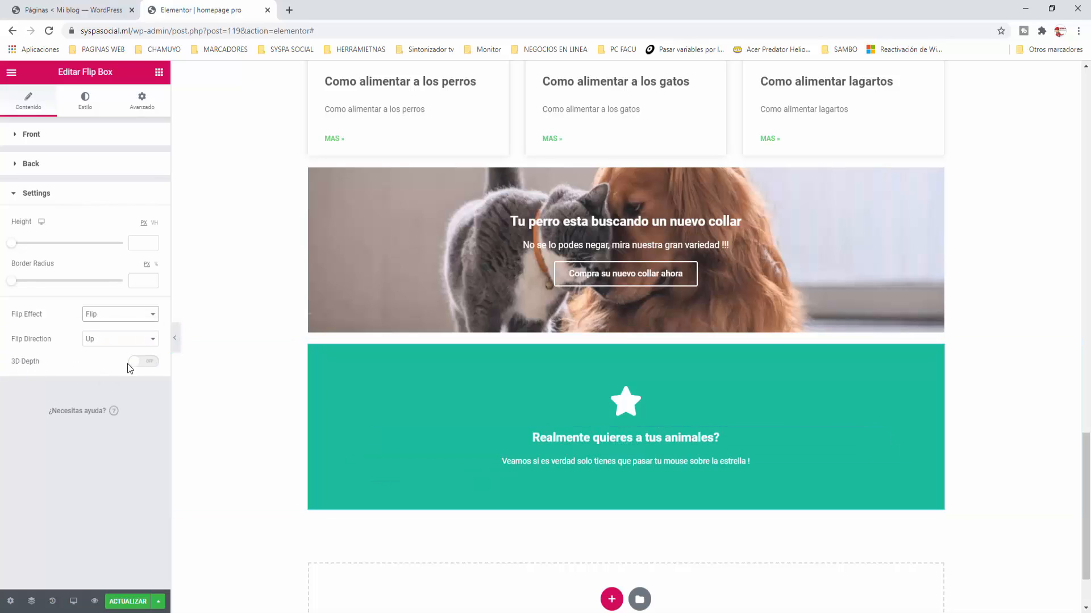
{"action": "left_click", "coordinate": [143, 362]}
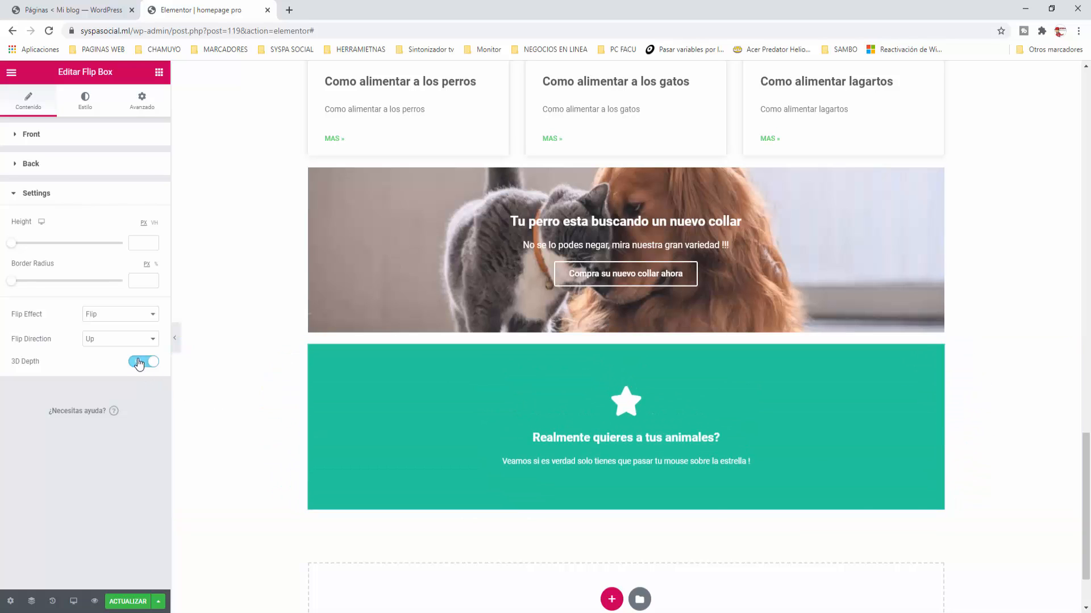
{"action": "left_click", "coordinate": [139, 362]}
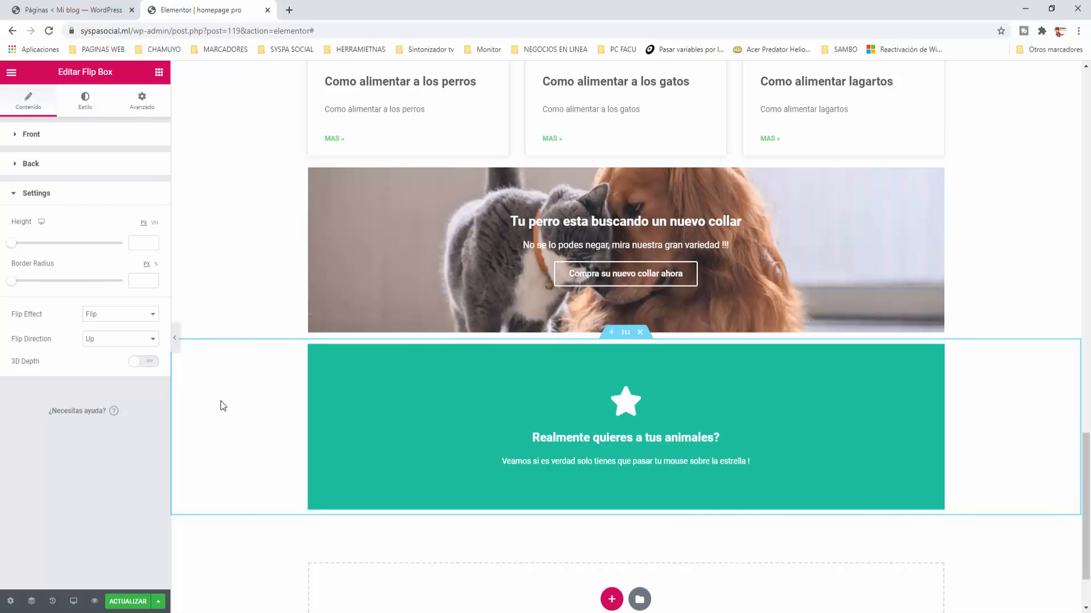
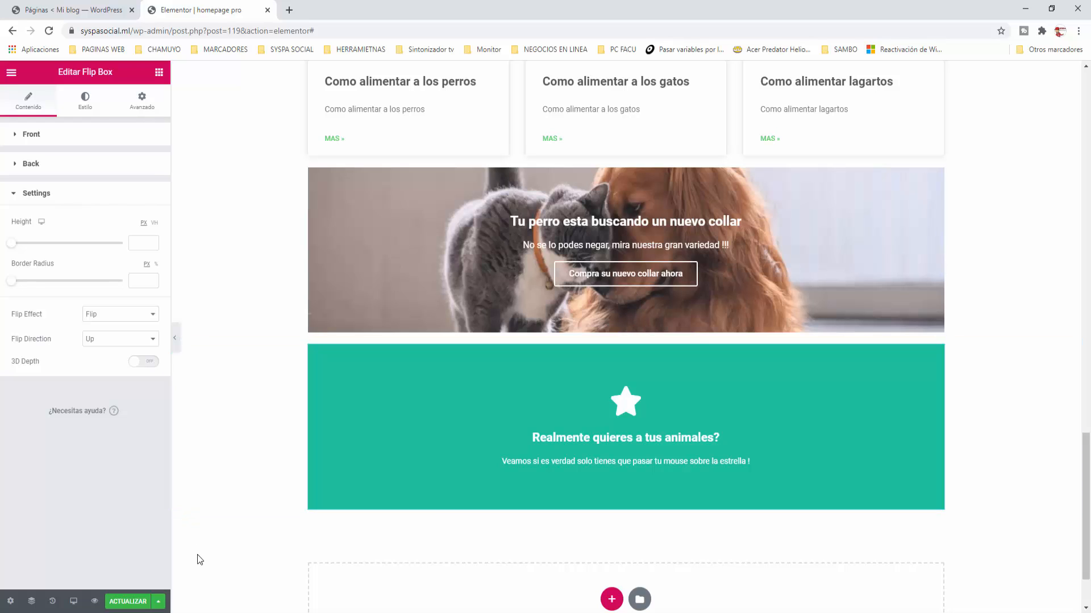
Step: Add a new empty section at the bottom of the page, below the teal flip box
{"action": "left_click", "coordinate": [612, 599]}
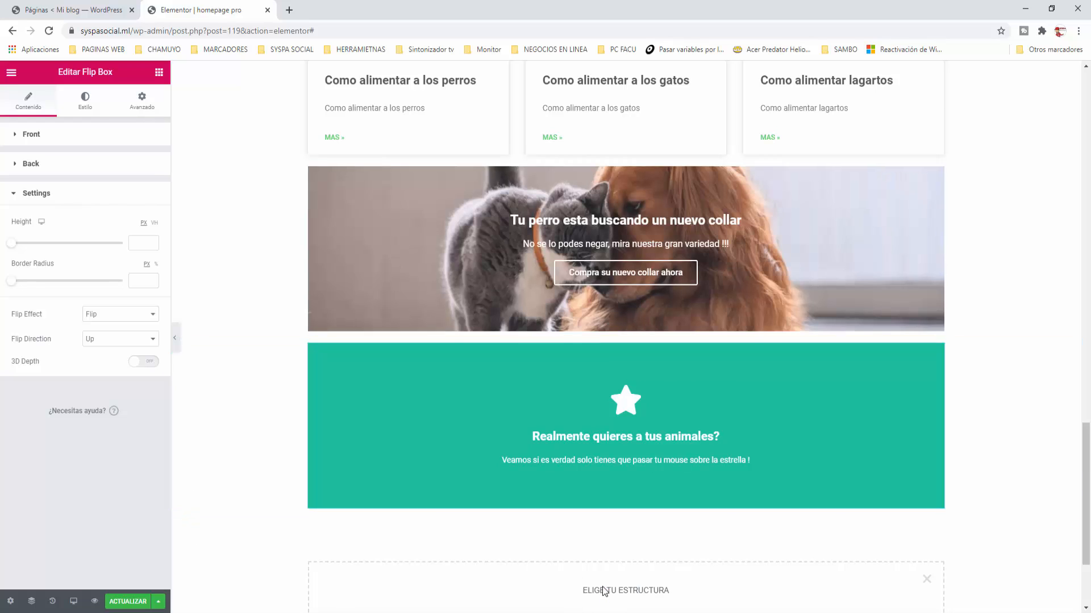
{"action": "scroll", "coordinate": [596, 579], "scroll_direction": "down", "scroll_amount": 3}
Step: Add a single-column section holding a Slides widget with three default slides at 400 px height
{"action": "left_click", "coordinate": [480, 488]}
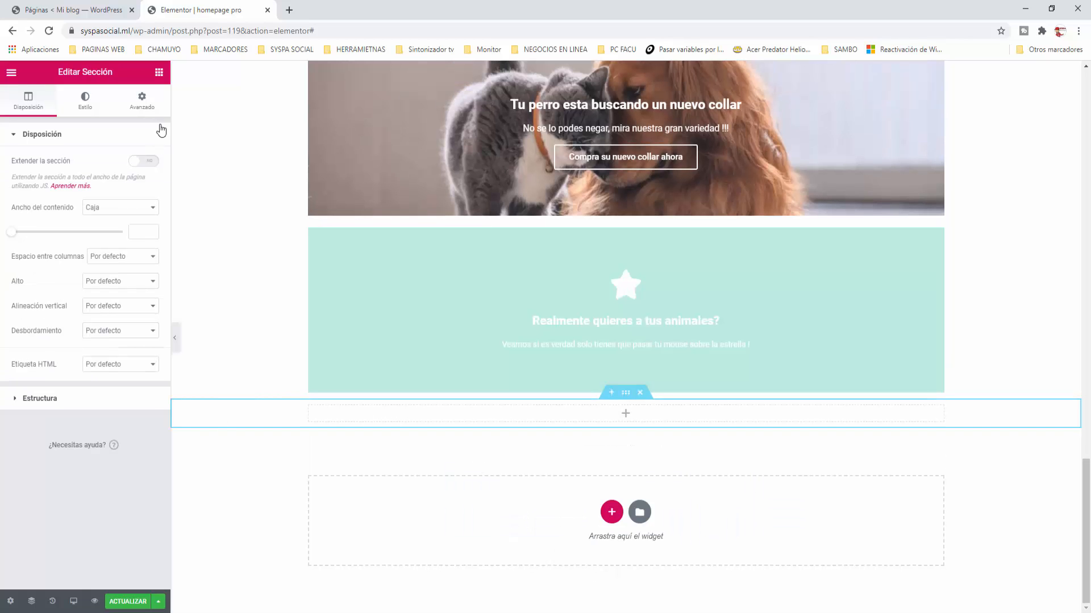
{"action": "left_click", "coordinate": [159, 72]}
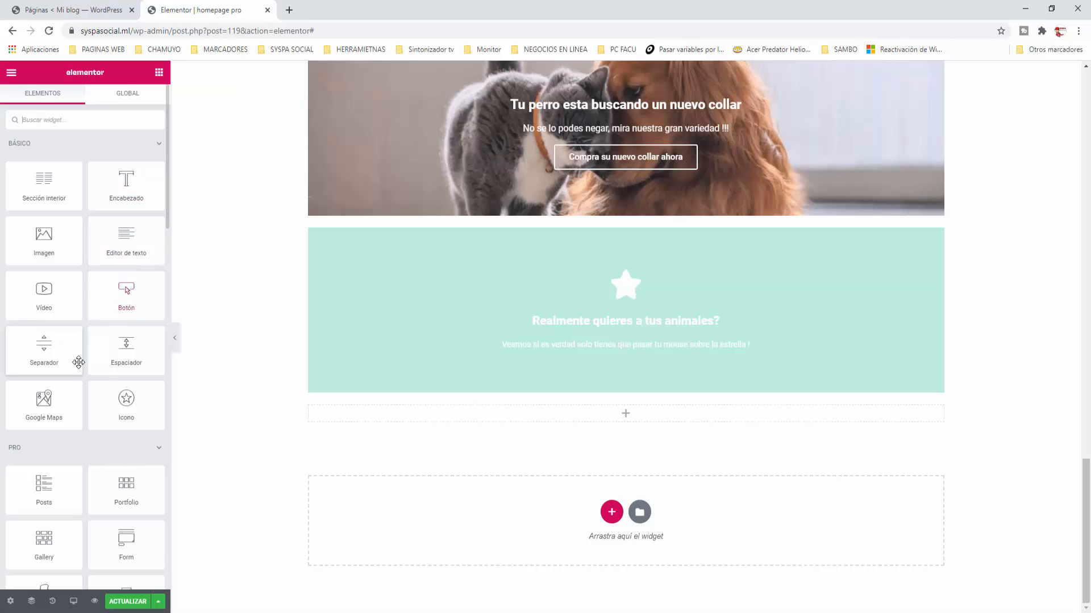
{"action": "scroll", "coordinate": [85, 364], "scroll_direction": "down", "scroll_amount": 5}
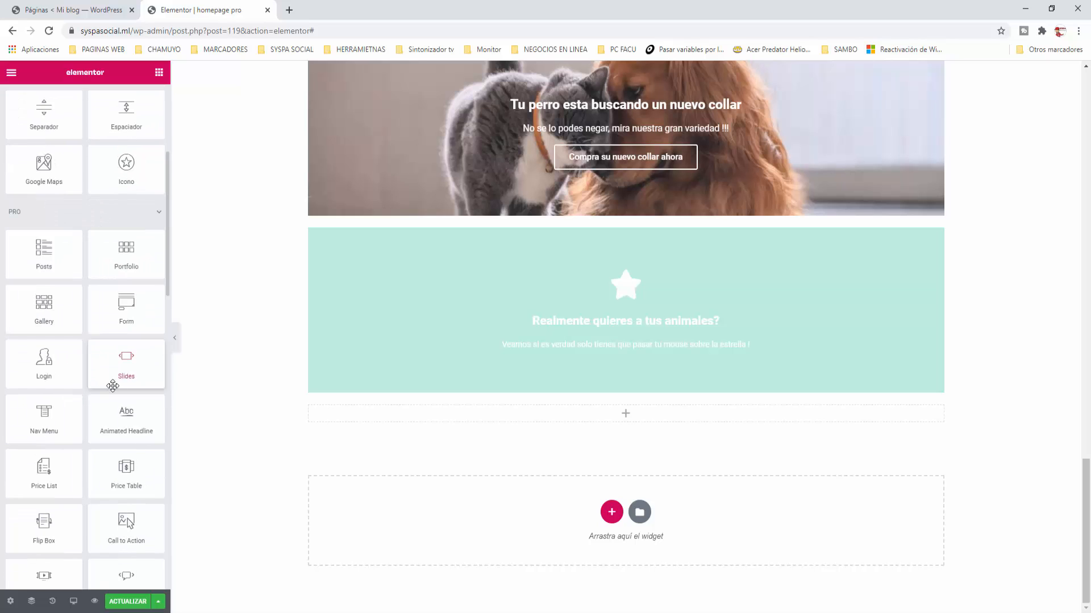
{"action": "left_click_drag", "start_coordinate": [112, 386], "coordinate": [619, 420]}
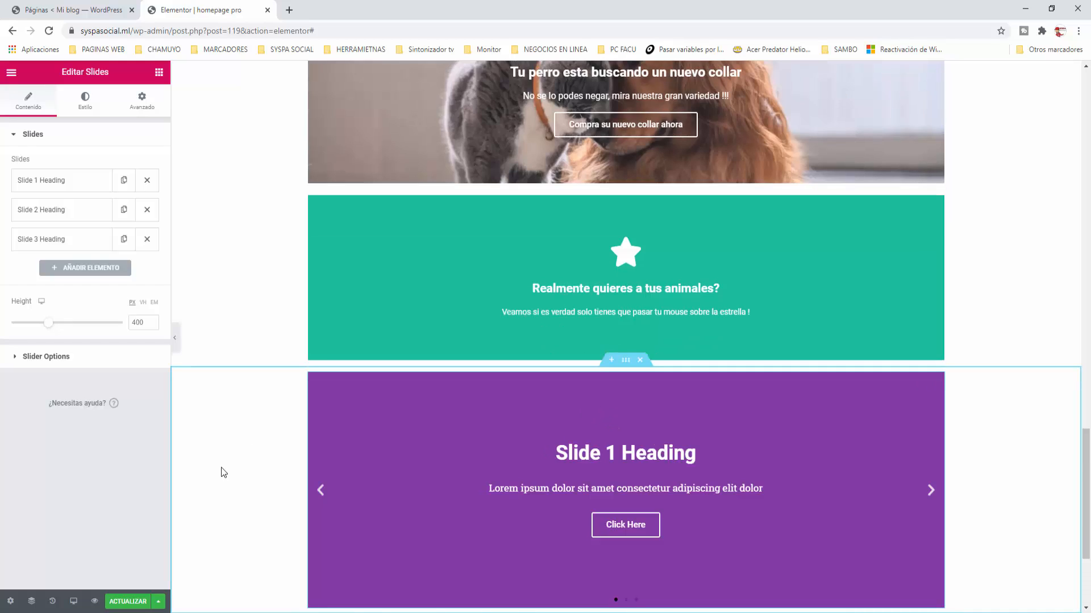
{"action": "scroll", "coordinate": [224, 472], "scroll_direction": "down", "scroll_amount": 2}
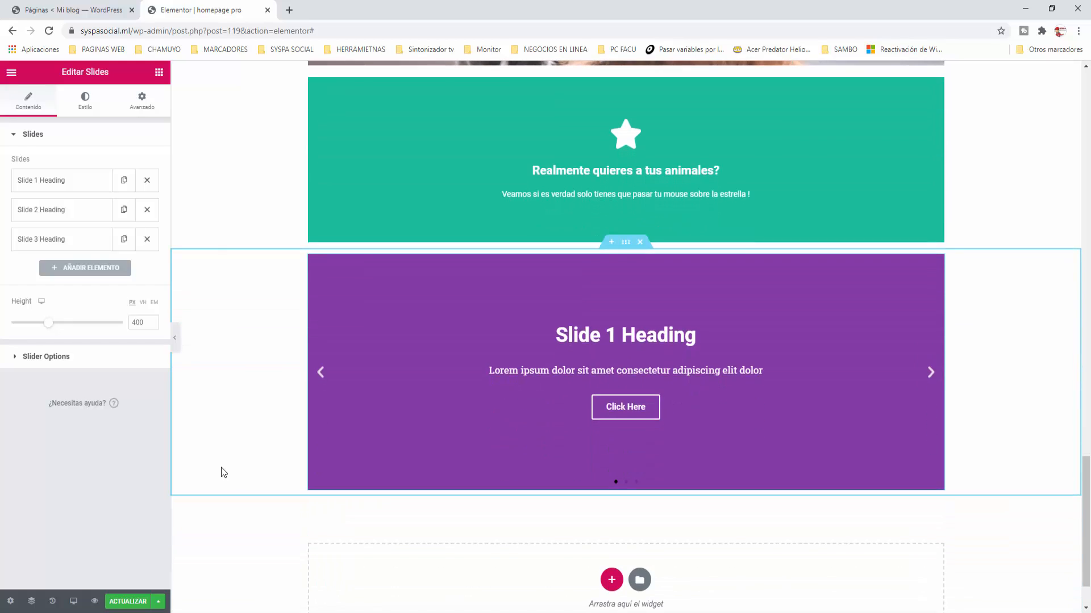
Step: Preview the slider by stepping forward and back through its slides
{"action": "left_click", "coordinate": [930, 375]}
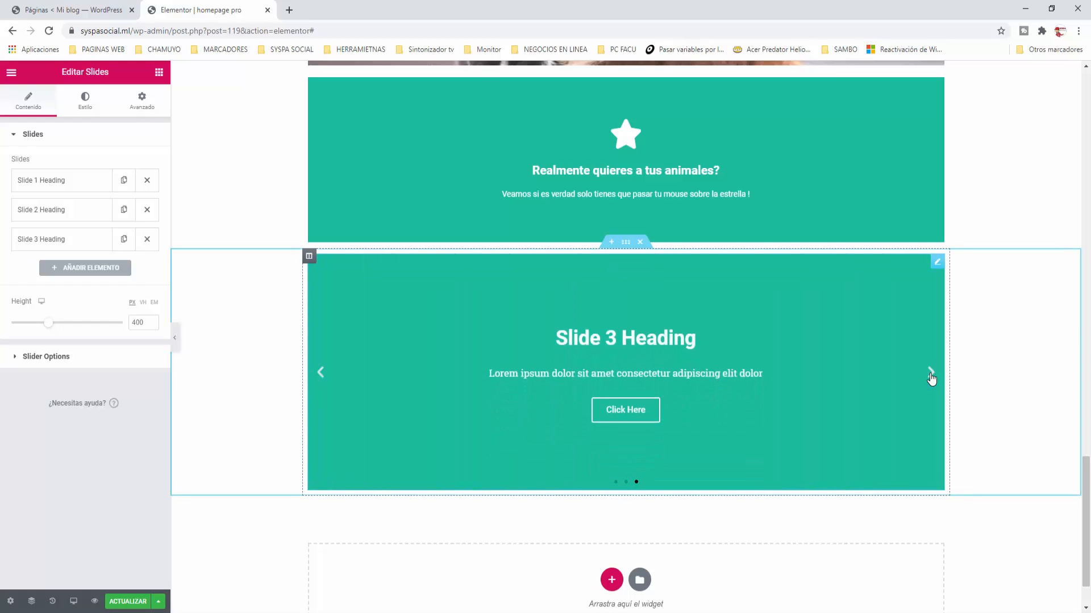
{"action": "left_click", "coordinate": [320, 373]}
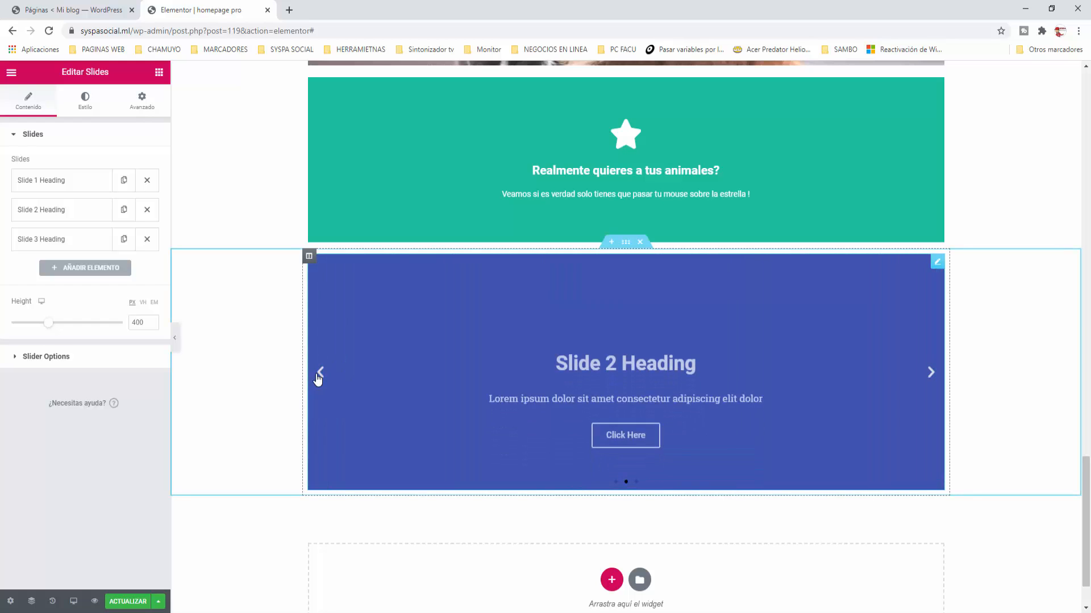
{"action": "left_click", "coordinate": [319, 375]}
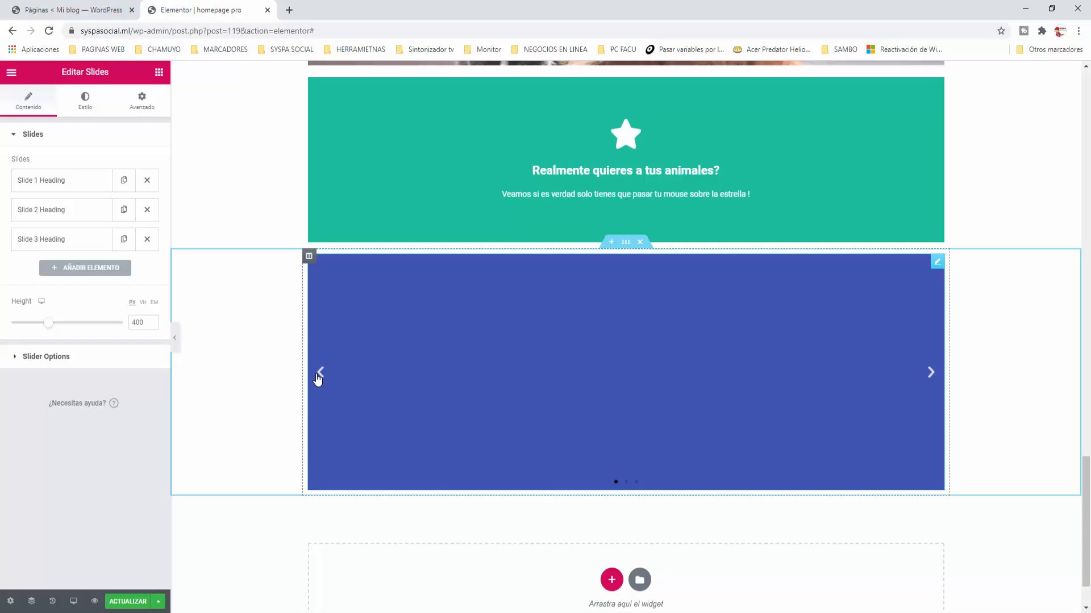
{"action": "left_click", "coordinate": [930, 373]}
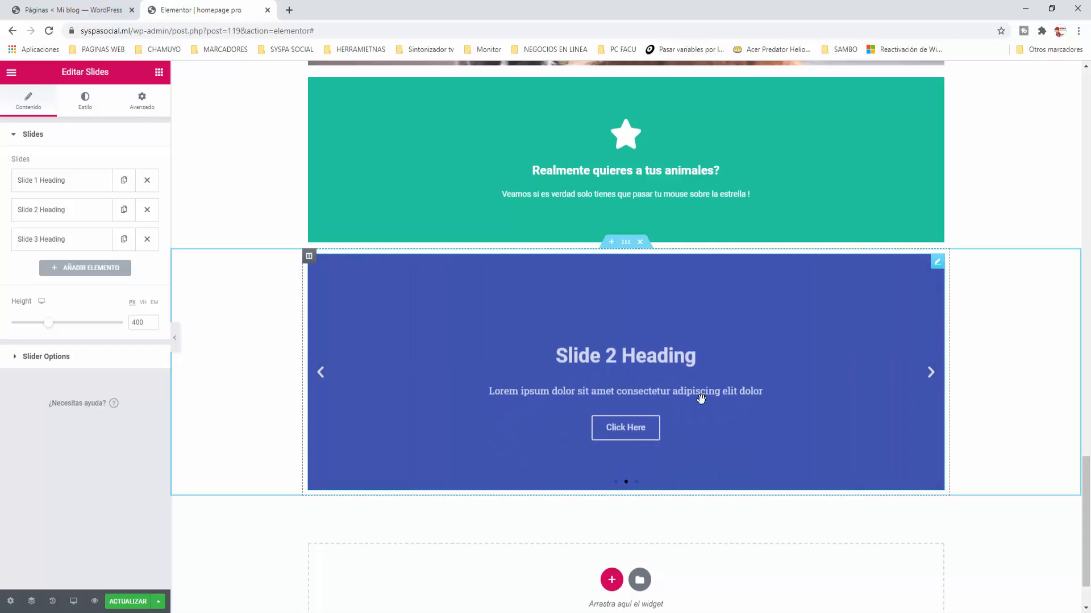
Step: Change Slide 2's title from 'Slide 2 Heading' to 'HOLA !' and its description to 'Hola'
{"action": "left_click", "coordinate": [63, 217]}
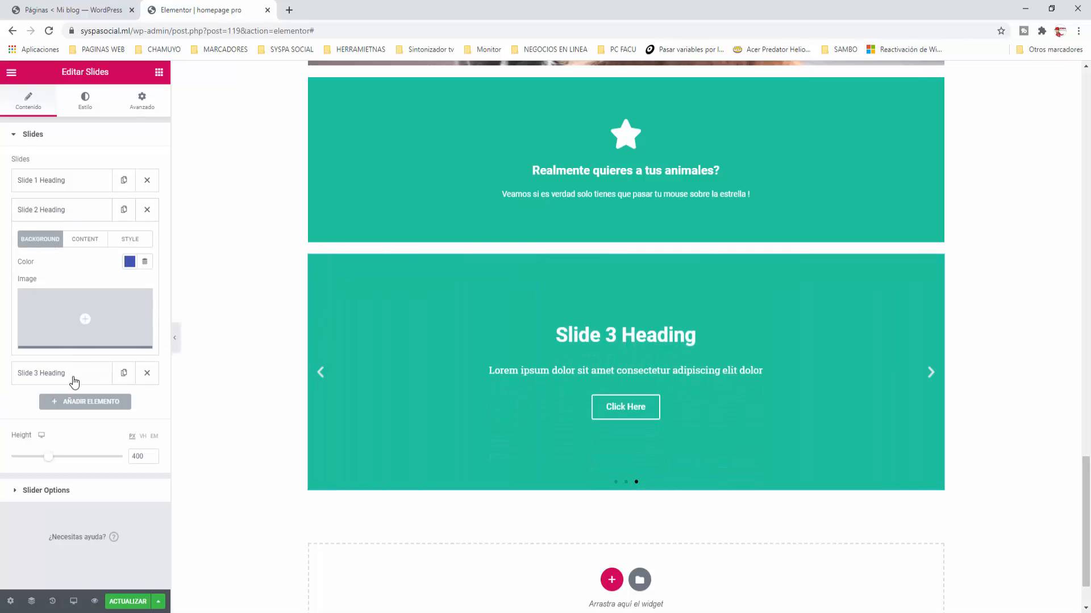
{"action": "left_click", "coordinate": [85, 239]}
{"action": "triple_click", "coordinate": [42, 274]}
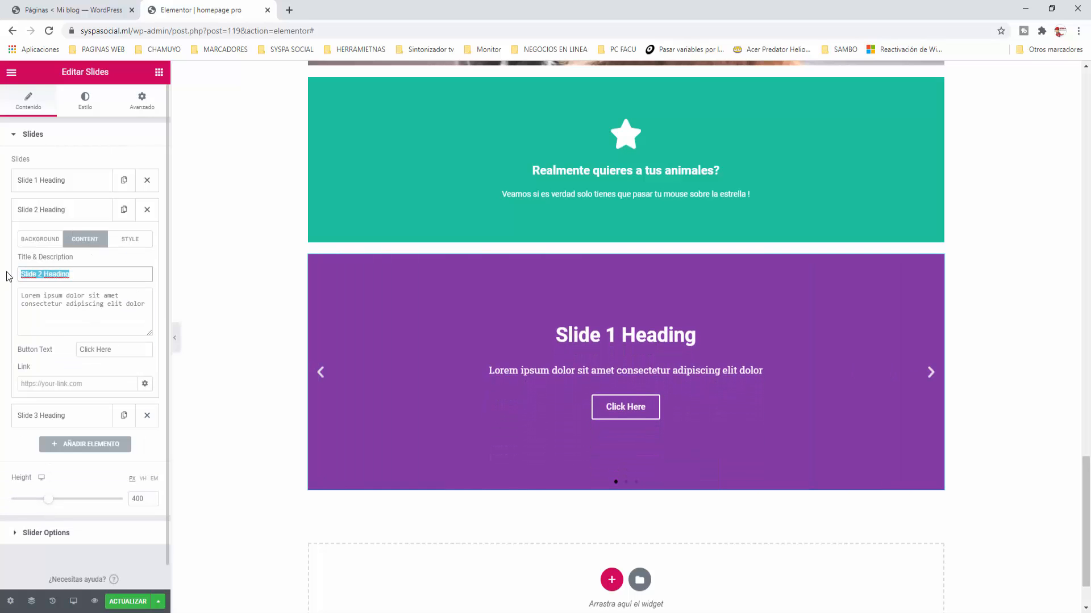
{"action": "type", "text": "HOLA !"}
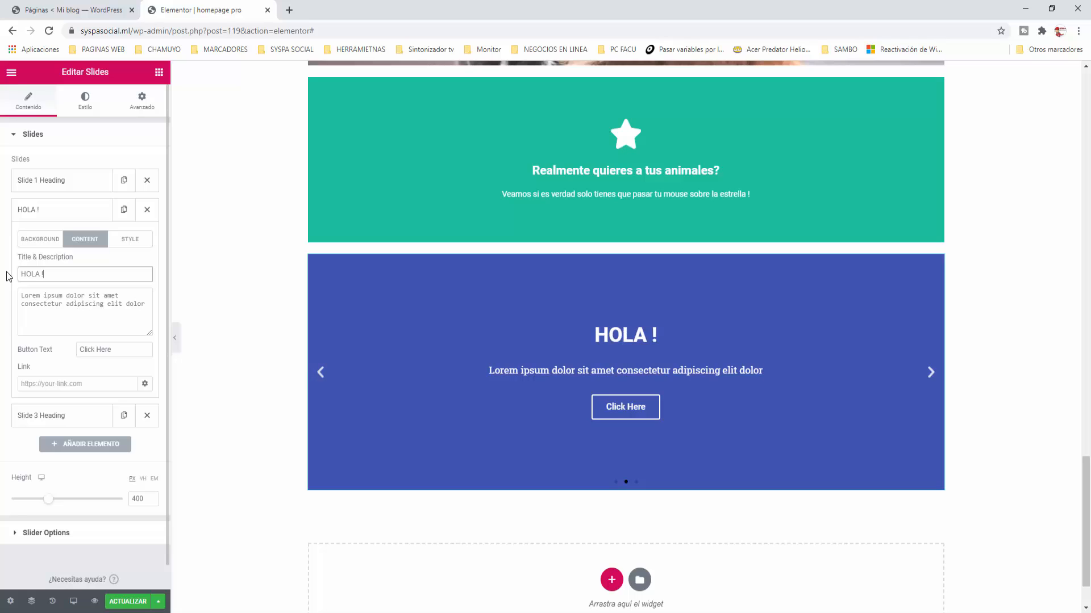
{"action": "triple_click", "coordinate": [149, 303]}
{"action": "type", "text": "Hola"}
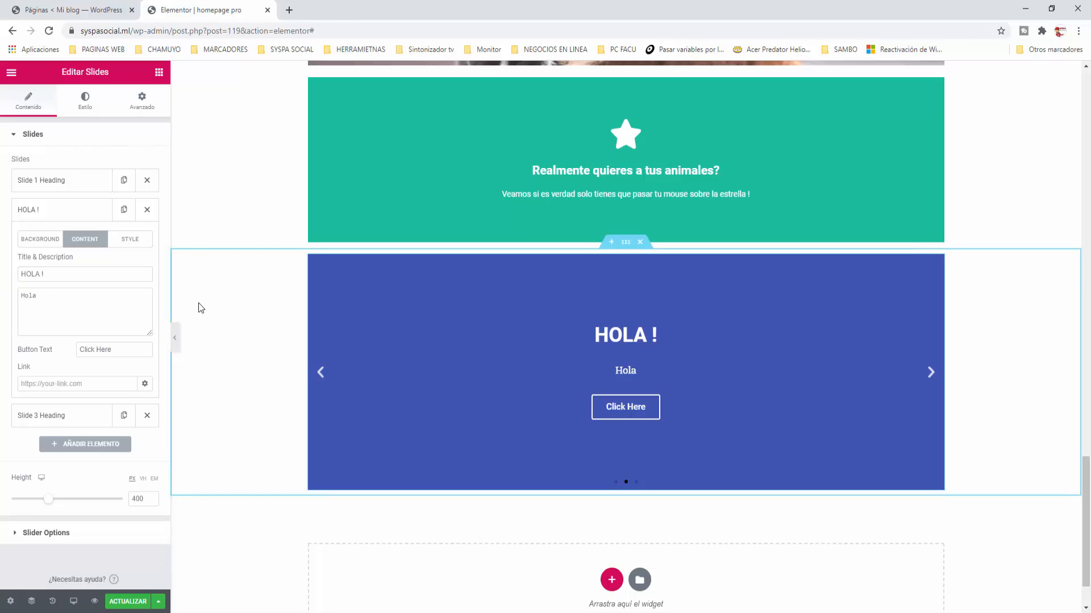
{"action": "left_click", "coordinate": [323, 378]}
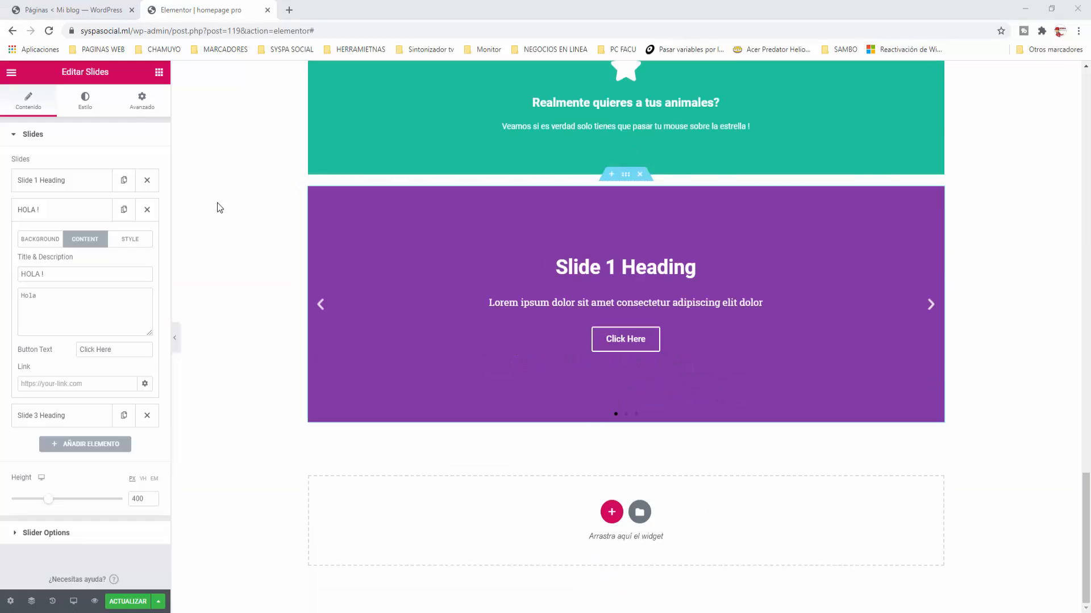
{"action": "left_click", "coordinate": [159, 73]}
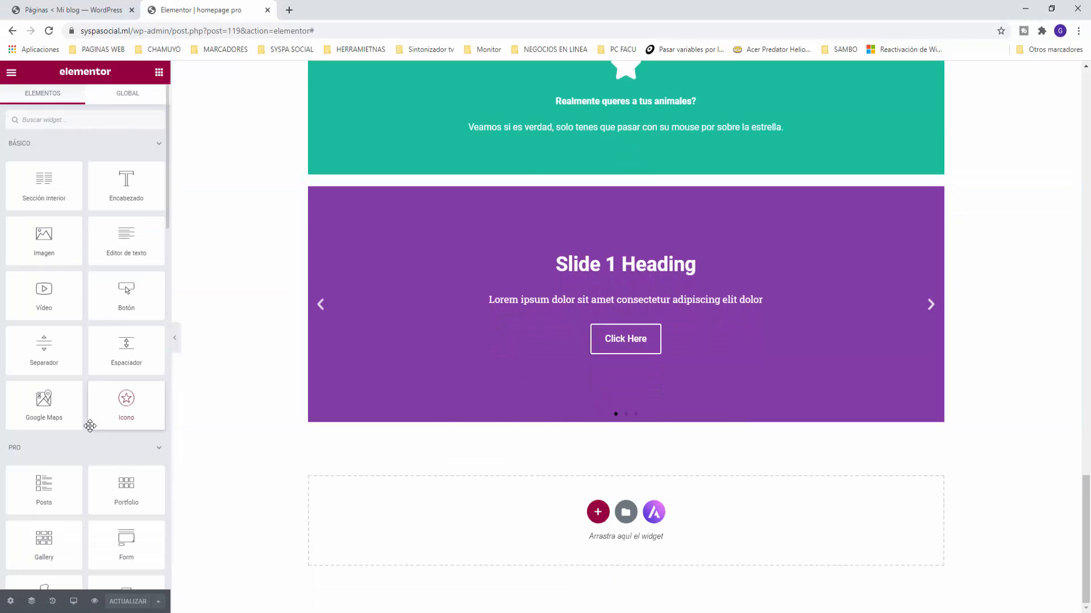
Step: Add a single-column section below the slider and place a Media Carousel widget in it
{"action": "scroll", "coordinate": [90, 426], "scroll_direction": "down", "scroll_amount": 1}
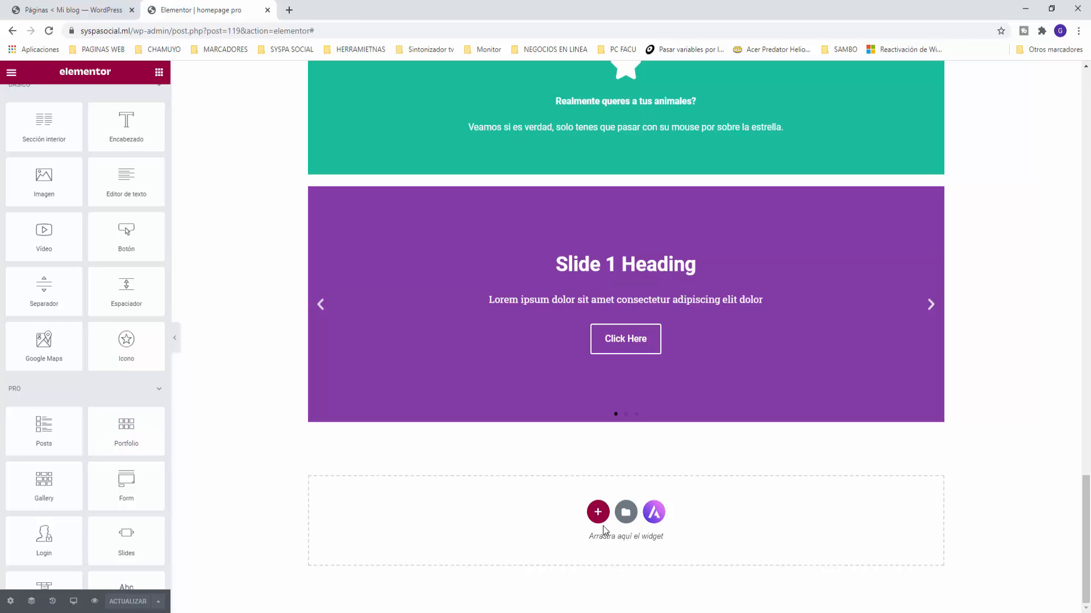
{"action": "left_click", "coordinate": [600, 516]}
{"action": "left_click", "coordinate": [453, 544]}
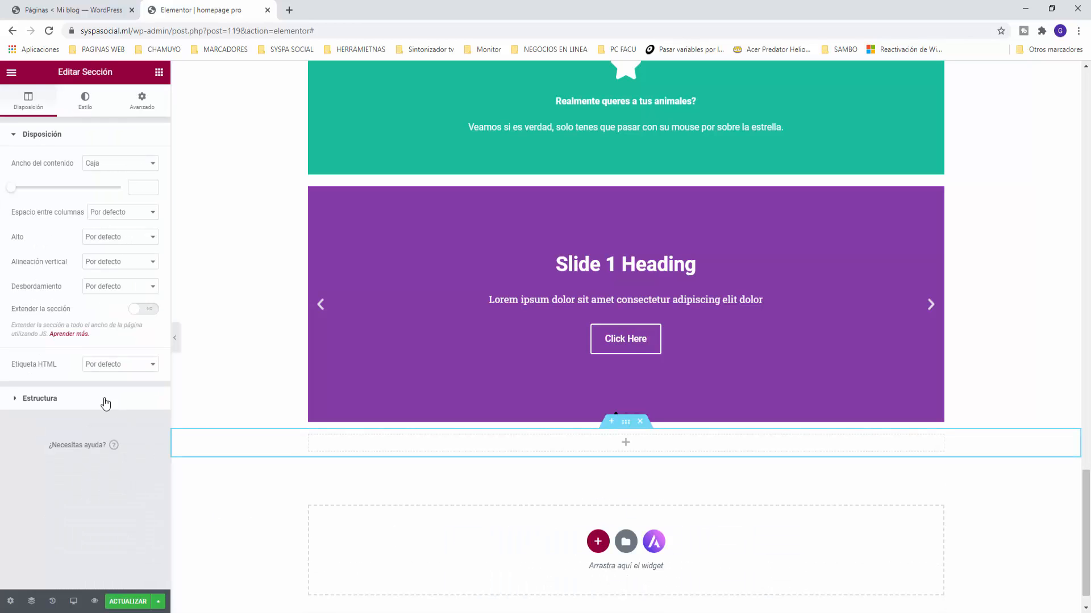
{"action": "left_click", "coordinate": [160, 74]}
{"action": "scroll", "coordinate": [54, 406], "scroll_direction": "down", "scroll_amount": 3}
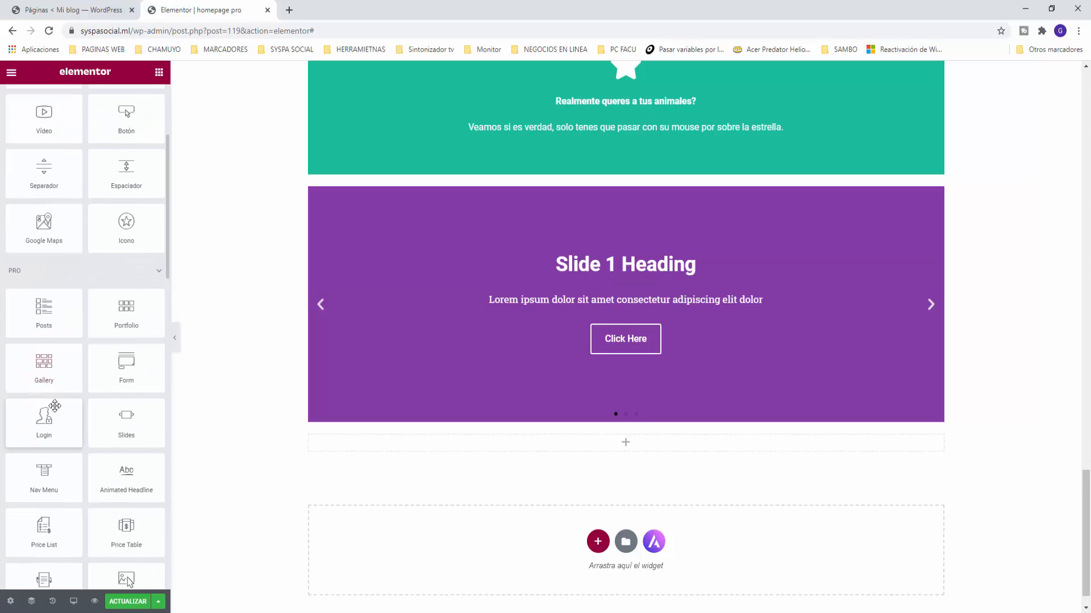
{"action": "scroll", "coordinate": [55, 406], "scroll_direction": "down", "scroll_amount": 1}
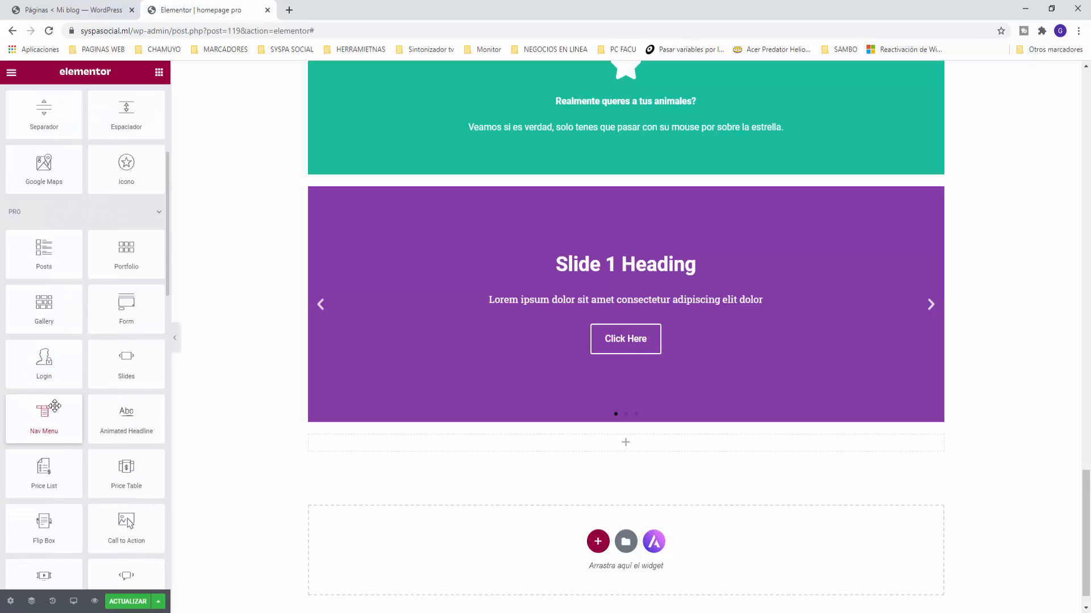
{"action": "scroll", "coordinate": [54, 406], "scroll_direction": "down", "scroll_amount": 1}
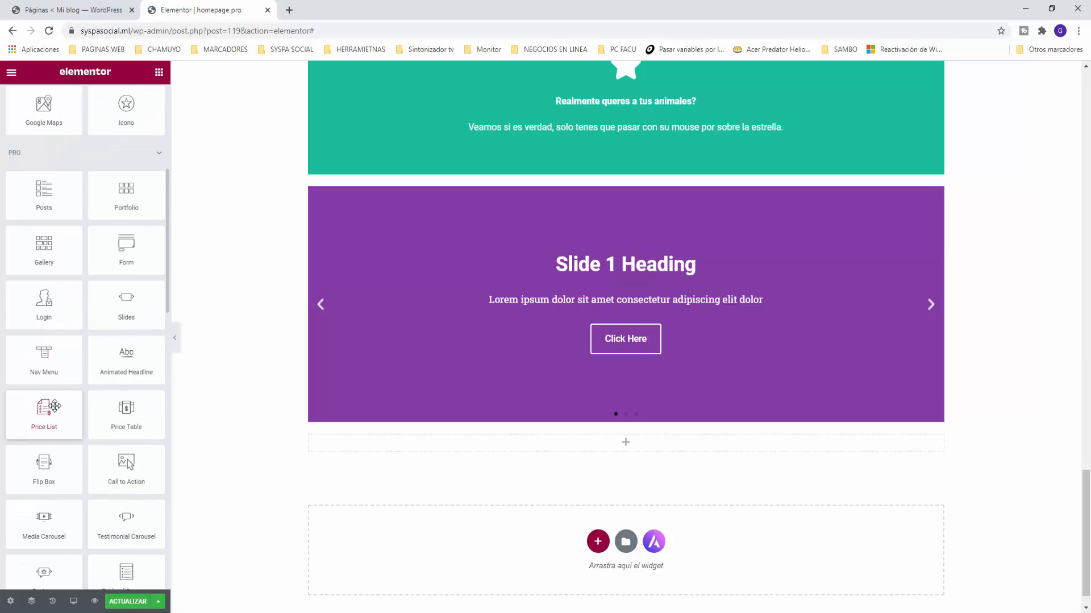
{"action": "left_click_drag", "start_coordinate": [47, 518], "coordinate": [602, 442]}
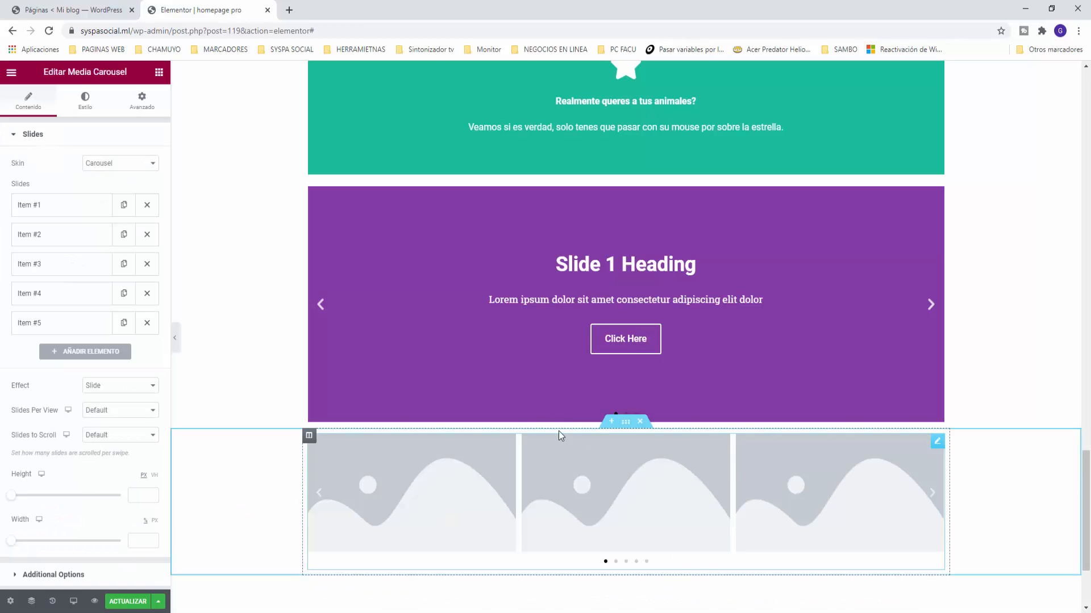
Step: Set carousel Item #1 to the rottweiler puppy photo, linked to Media File
{"action": "left_click", "coordinate": [48, 206]}
{"action": "left_click", "coordinate": [69, 283]}
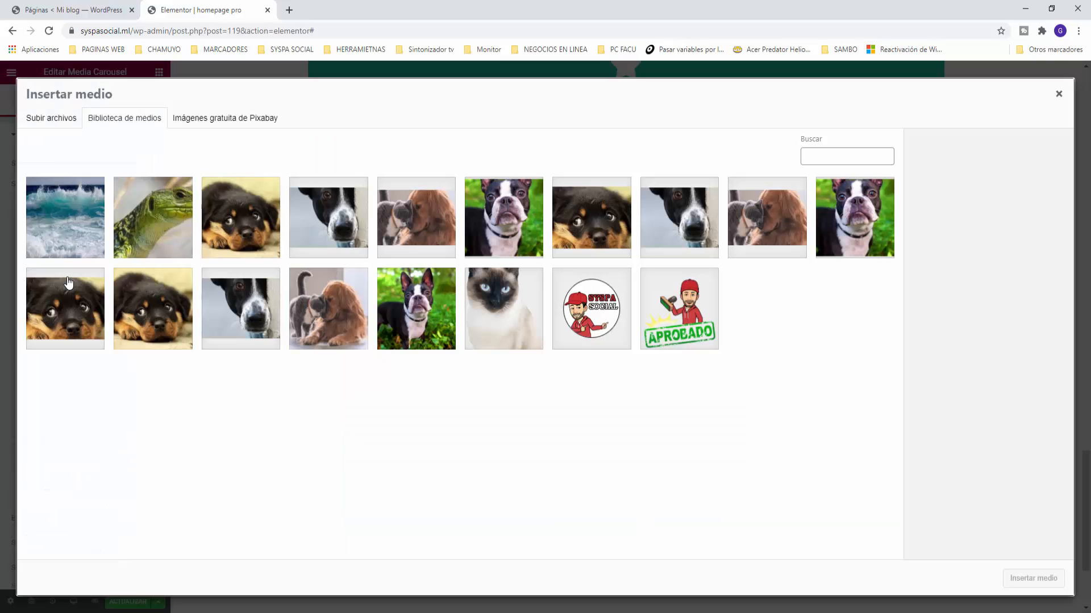
{"action": "left_click", "coordinate": [71, 315]}
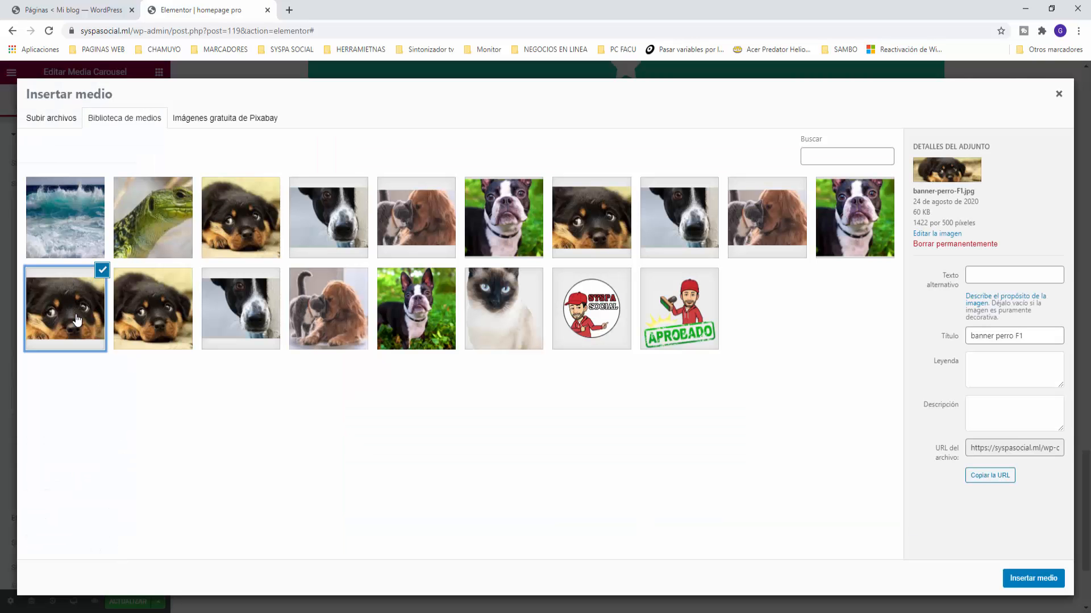
{"action": "left_click", "coordinate": [1020, 589]}
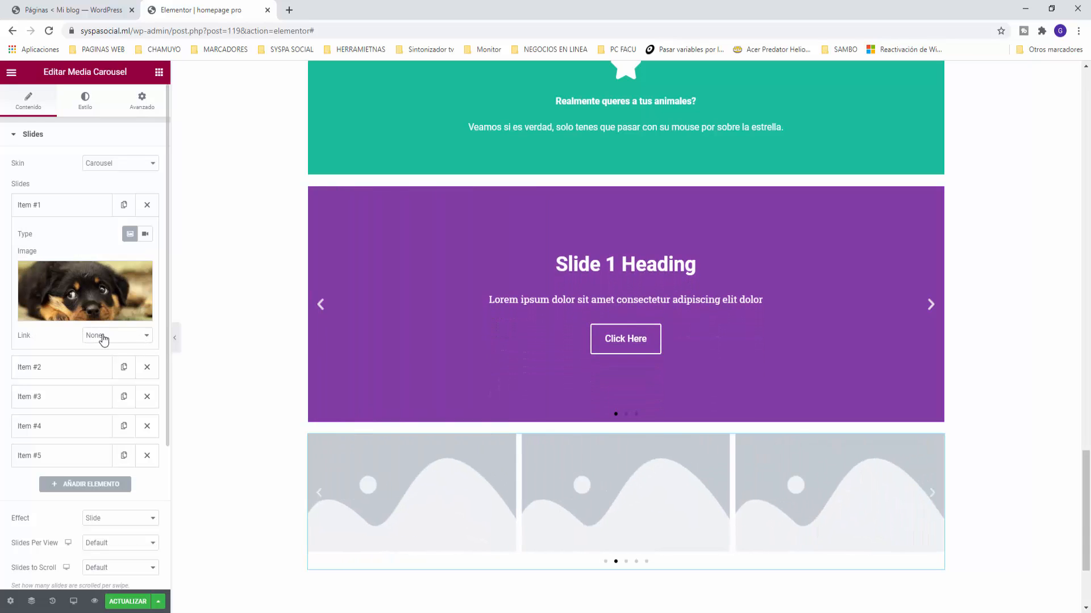
{"action": "left_click", "coordinate": [105, 357]}
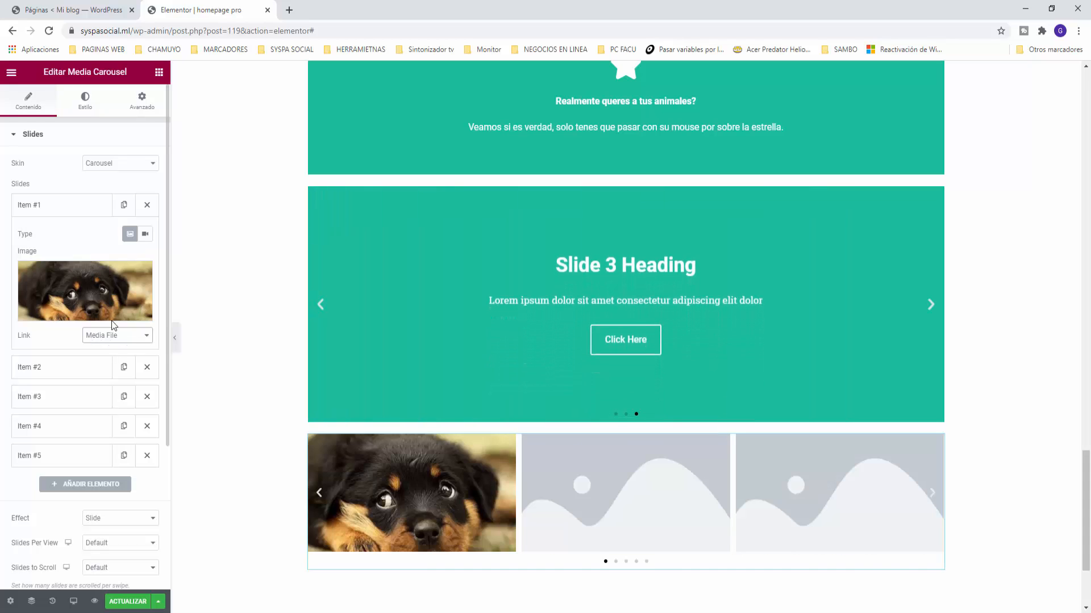
Step: Give carousel Item #2 the lizard photo from the Media Library
{"action": "left_click", "coordinate": [73, 207]}
{"action": "left_click", "coordinate": [57, 238]}
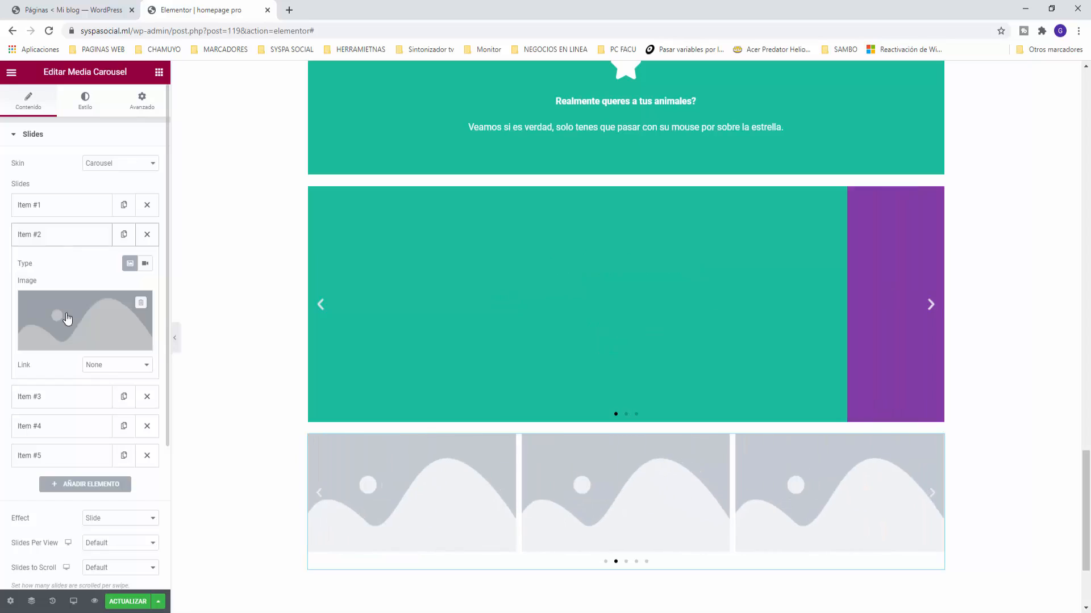
{"action": "left_click", "coordinate": [67, 320]}
{"action": "left_click", "coordinate": [156, 236]}
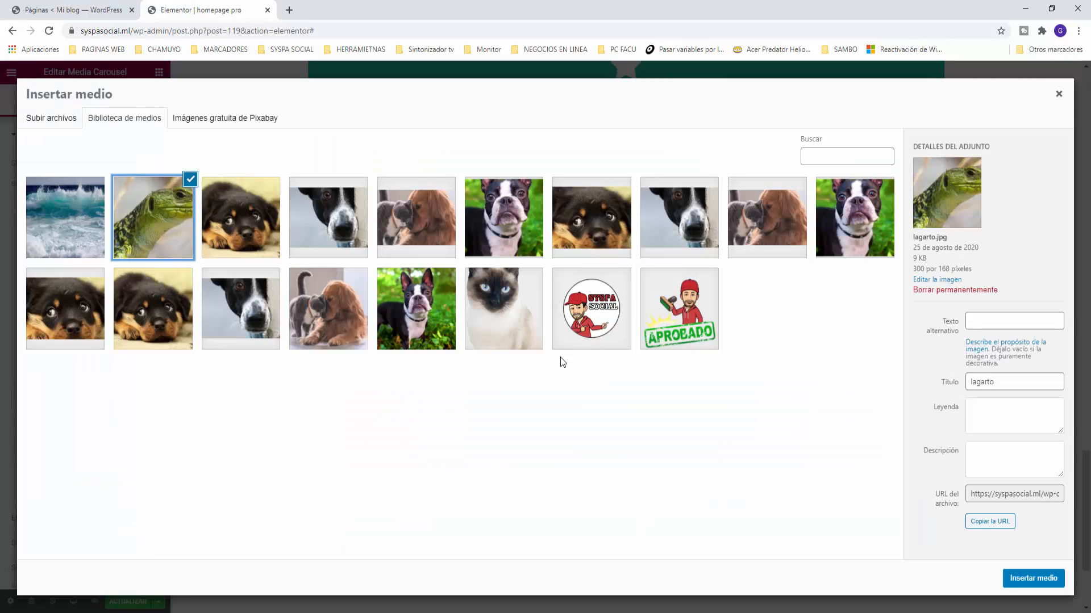
{"action": "left_click", "coordinate": [1032, 578]}
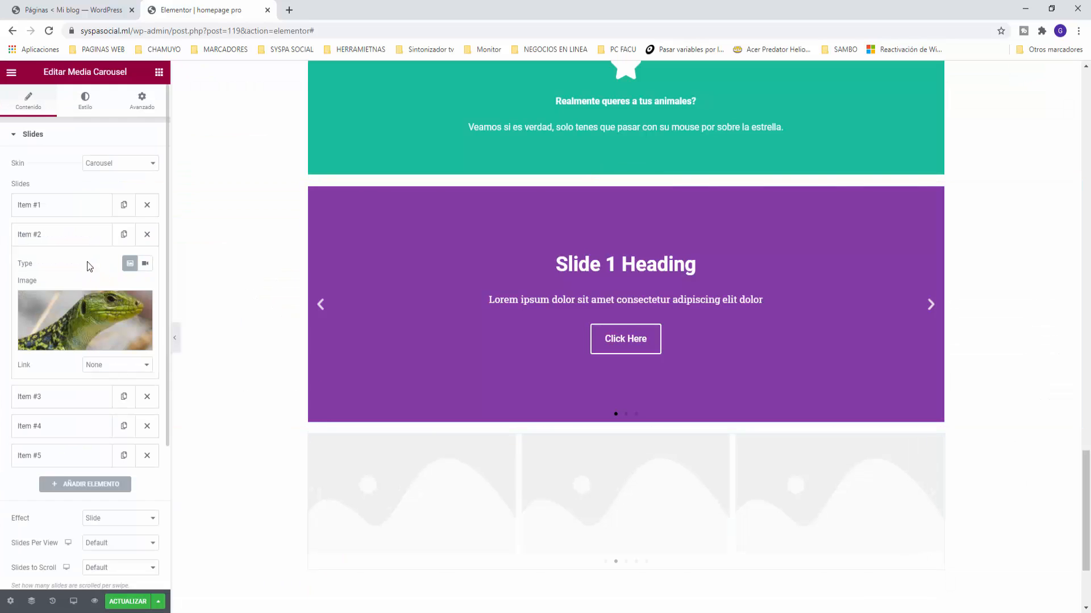
{"action": "left_click", "coordinate": [64, 241]}
Step: Give carousel Item #3 the dog-and-cat photo
{"action": "left_click", "coordinate": [63, 289]}
{"action": "left_click", "coordinate": [58, 264]}
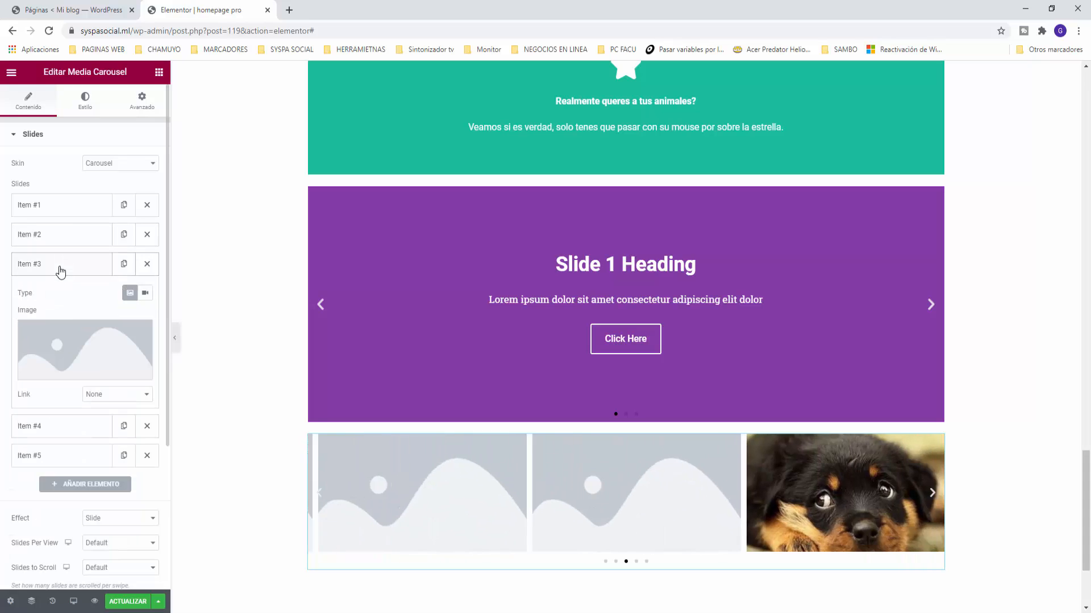
{"action": "left_click", "coordinate": [67, 348]}
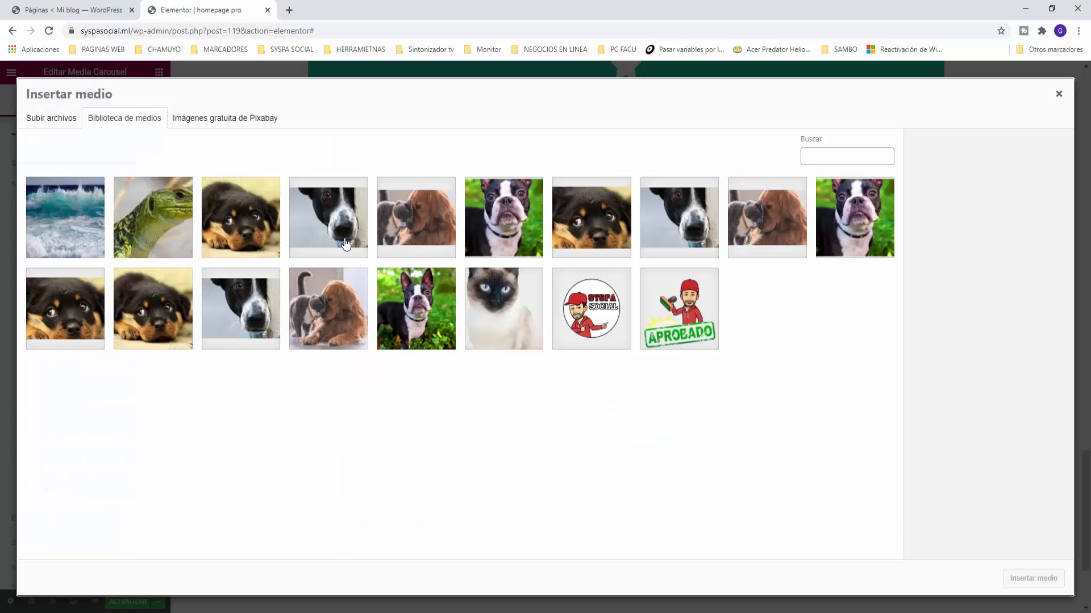
{"action": "left_click", "coordinate": [404, 224]}
{"action": "left_click", "coordinate": [1036, 583]}
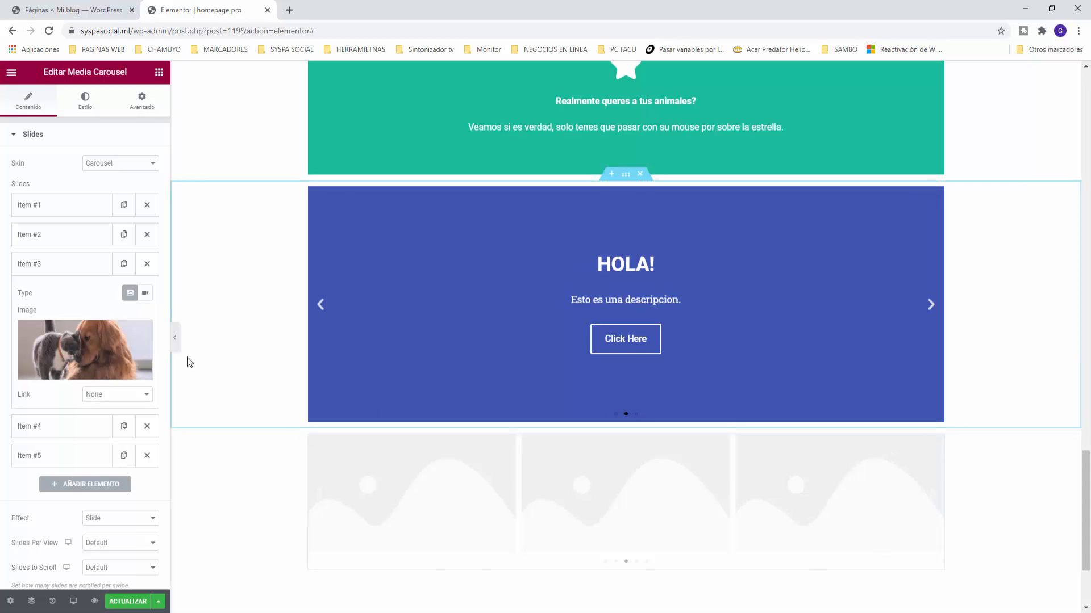
{"action": "left_click", "coordinate": [67, 268]}
Step: Give carousel Item #4 the Boston terrier photo
{"action": "left_click", "coordinate": [63, 293]}
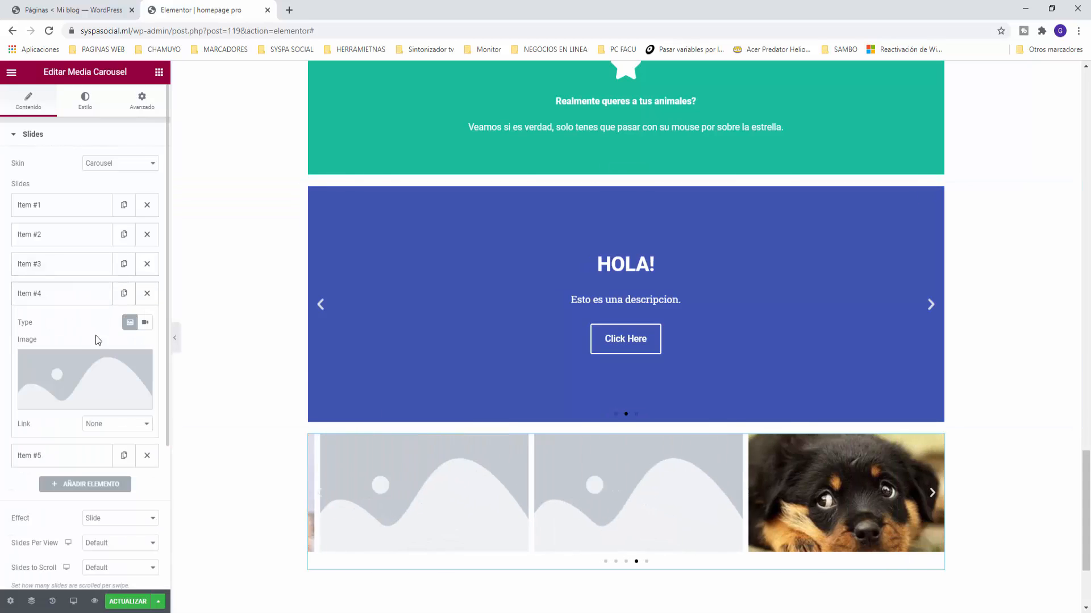
{"action": "left_click", "coordinate": [67, 377]}
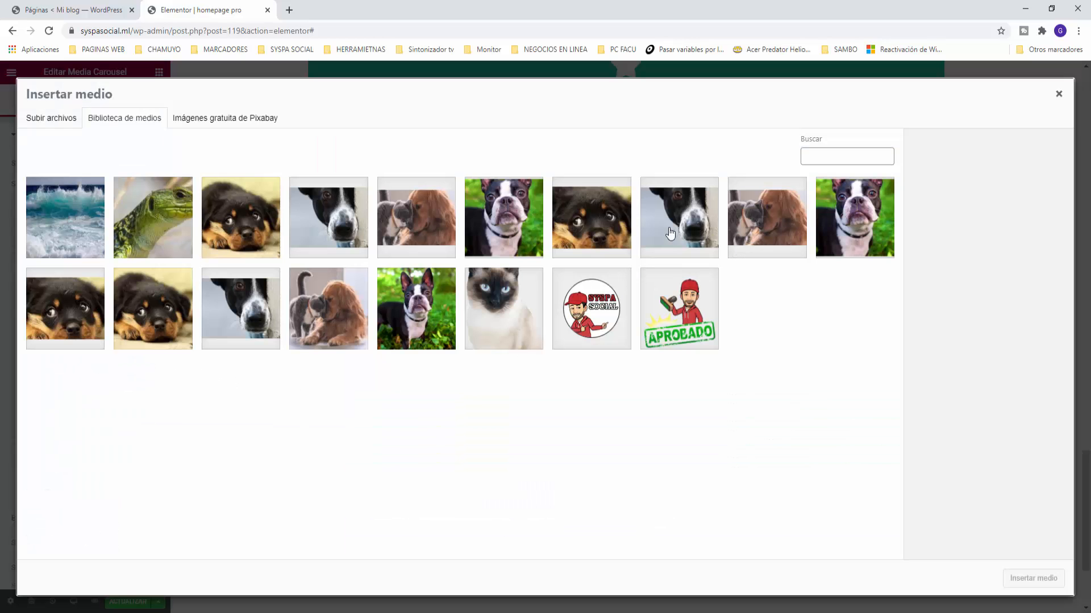
{"action": "left_click", "coordinate": [825, 219]}
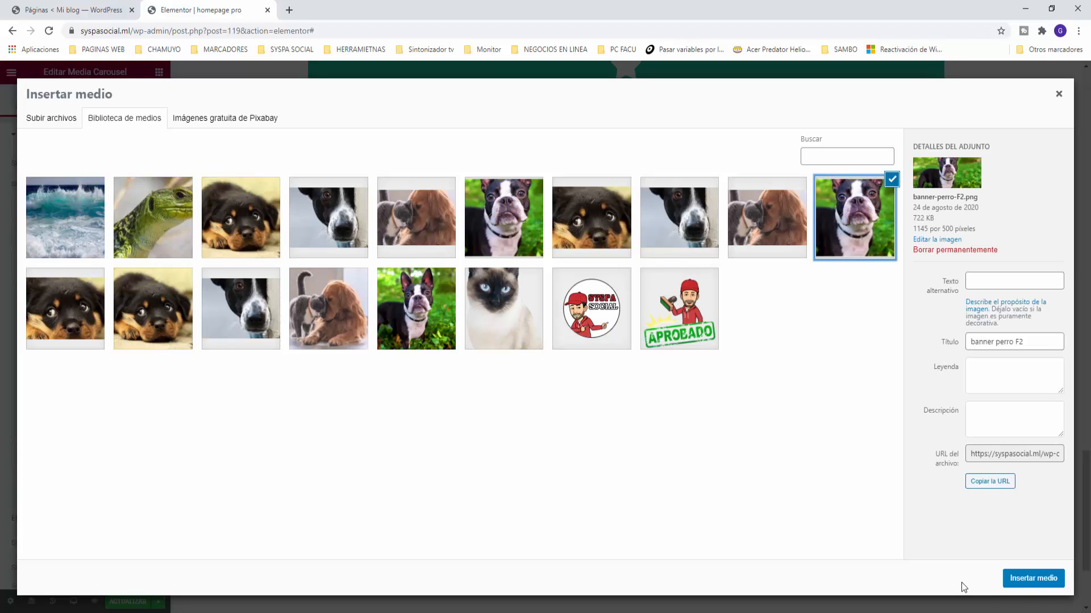
{"action": "left_click", "coordinate": [1031, 579]}
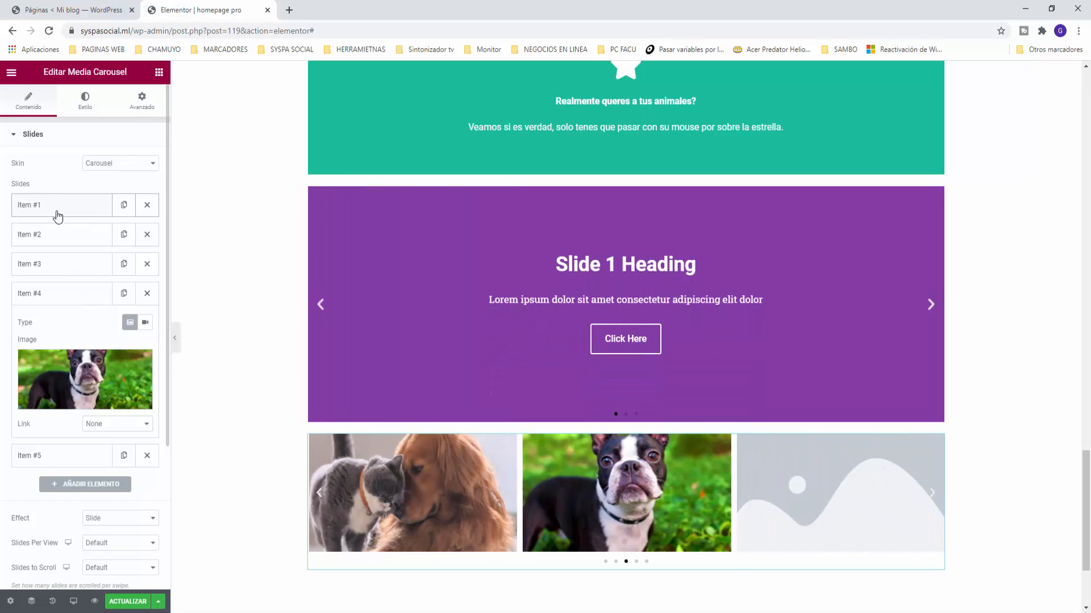
{"action": "left_click", "coordinate": [120, 164]}
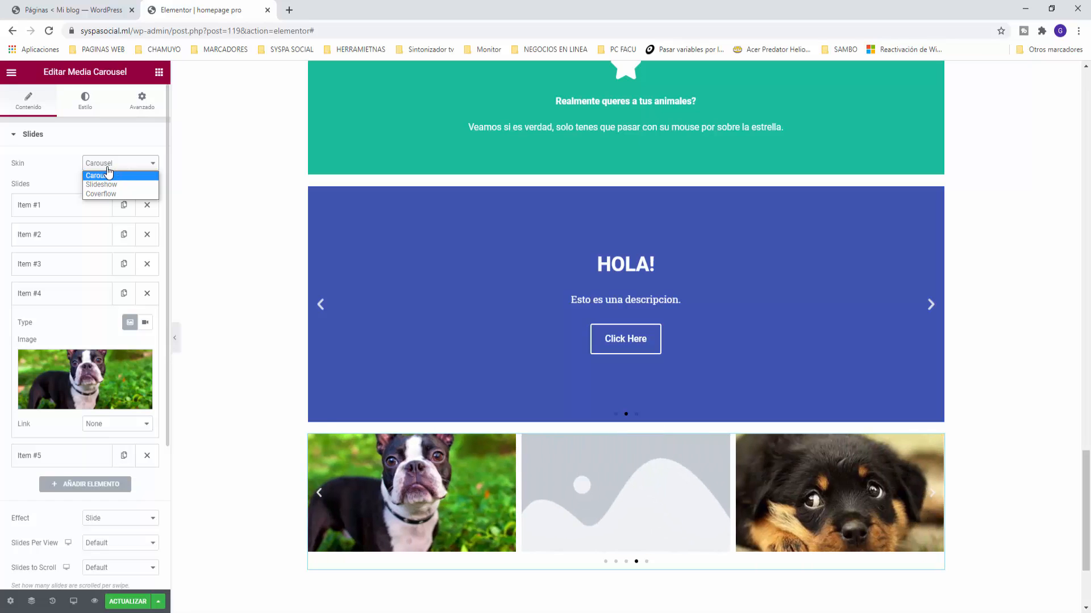
Step: Switch the carousel skin to Slideshow and preview the photos with the arrows
{"action": "left_click", "coordinate": [107, 184]}
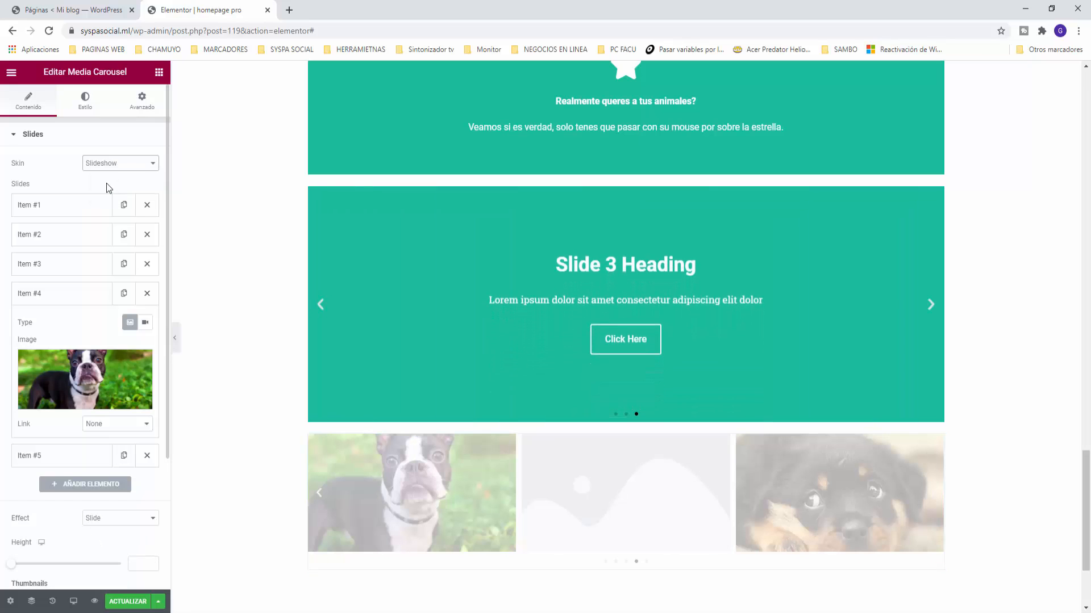
{"action": "scroll", "coordinate": [632, 284], "scroll_direction": "down", "scroll_amount": 2}
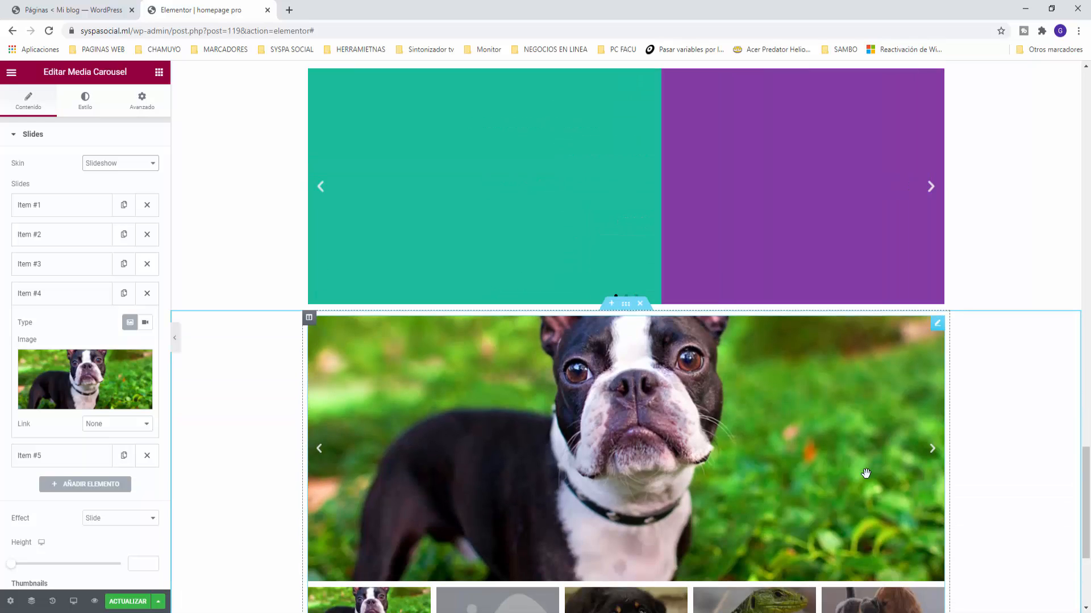
{"action": "scroll", "coordinate": [632, 284], "scroll_direction": "down", "scroll_amount": 2}
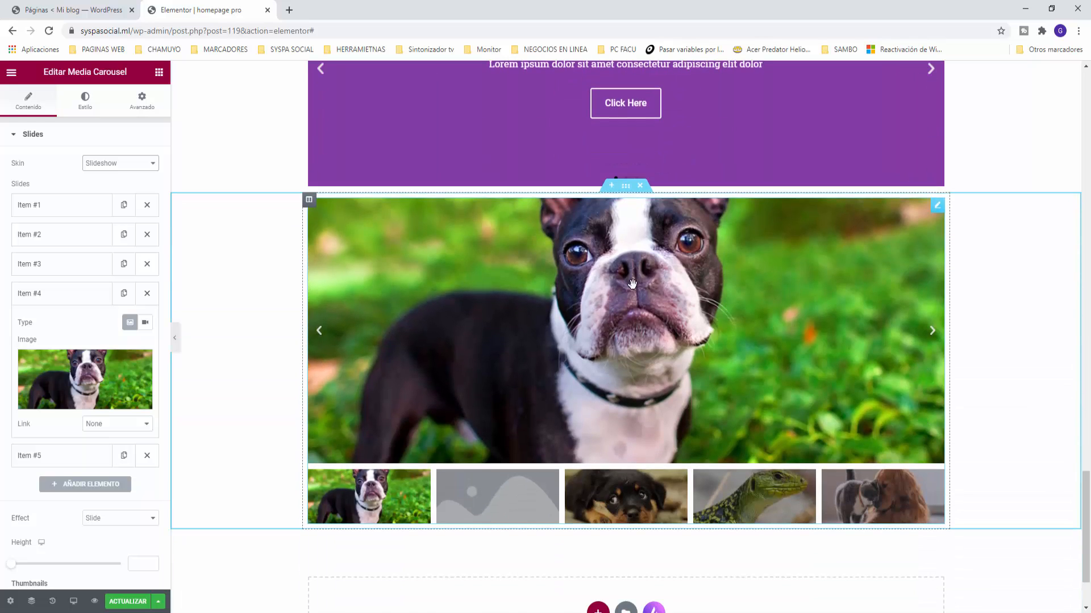
{"action": "left_click", "coordinate": [932, 331]}
{"action": "left_click", "coordinate": [933, 334]}
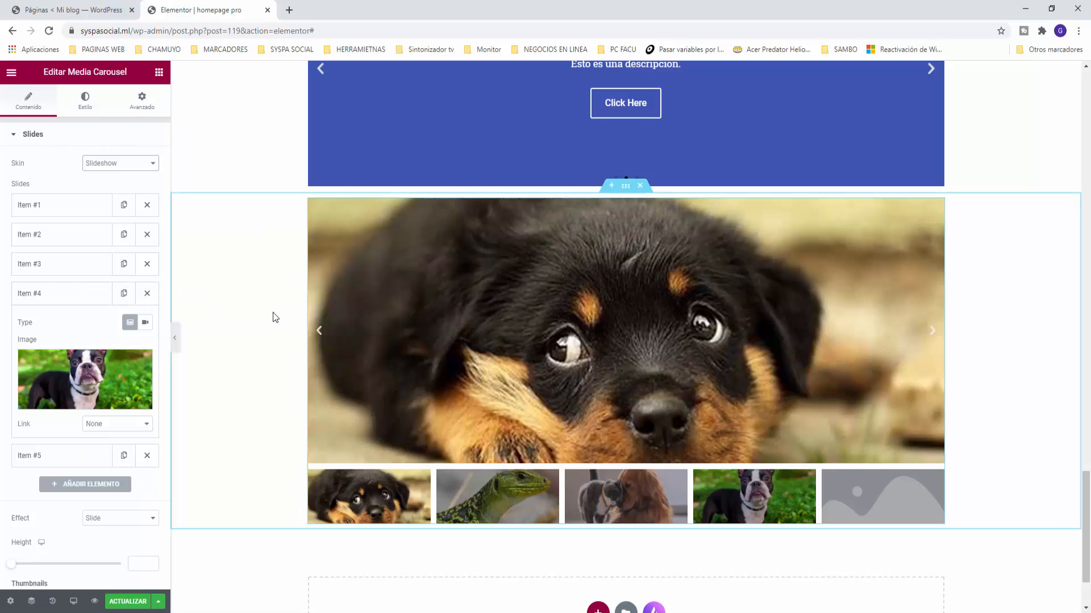
{"action": "left_click", "coordinate": [69, 244]}
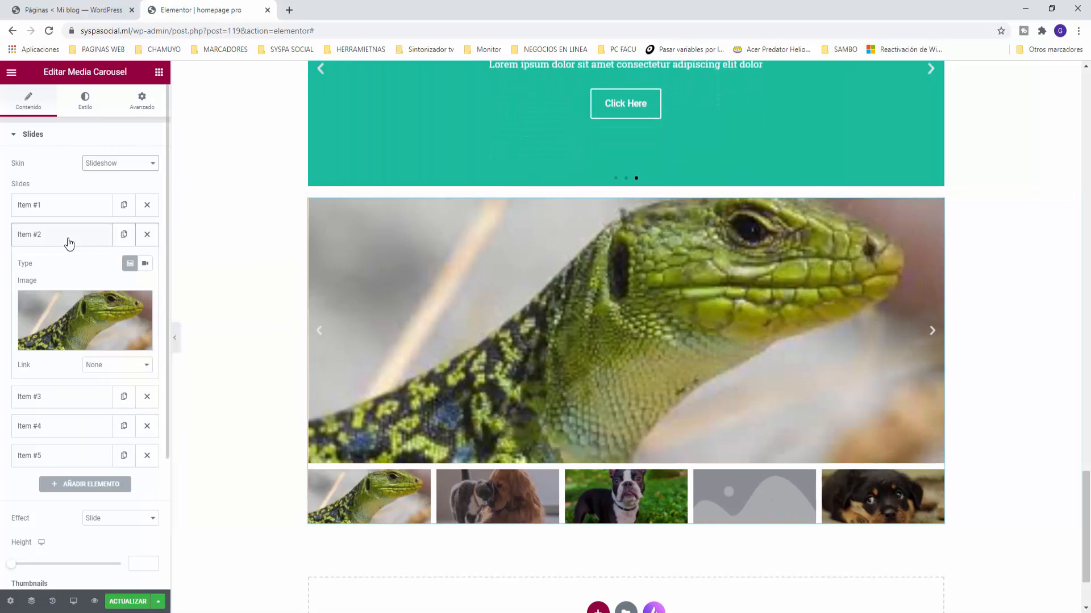
{"action": "left_click", "coordinate": [68, 214]}
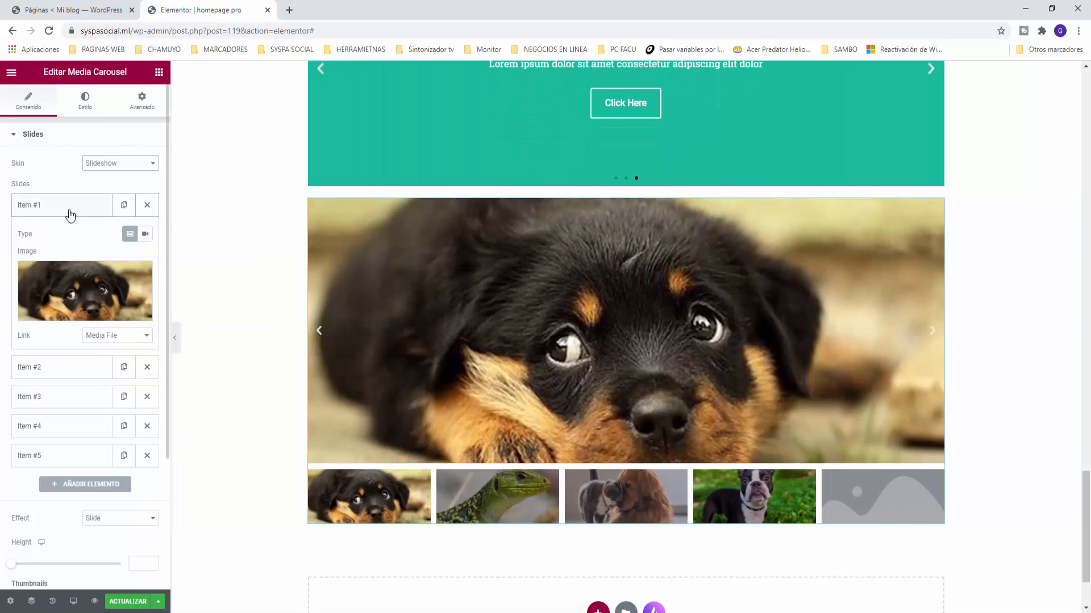
{"action": "left_click", "coordinate": [319, 331]}
{"action": "left_click", "coordinate": [319, 331]}
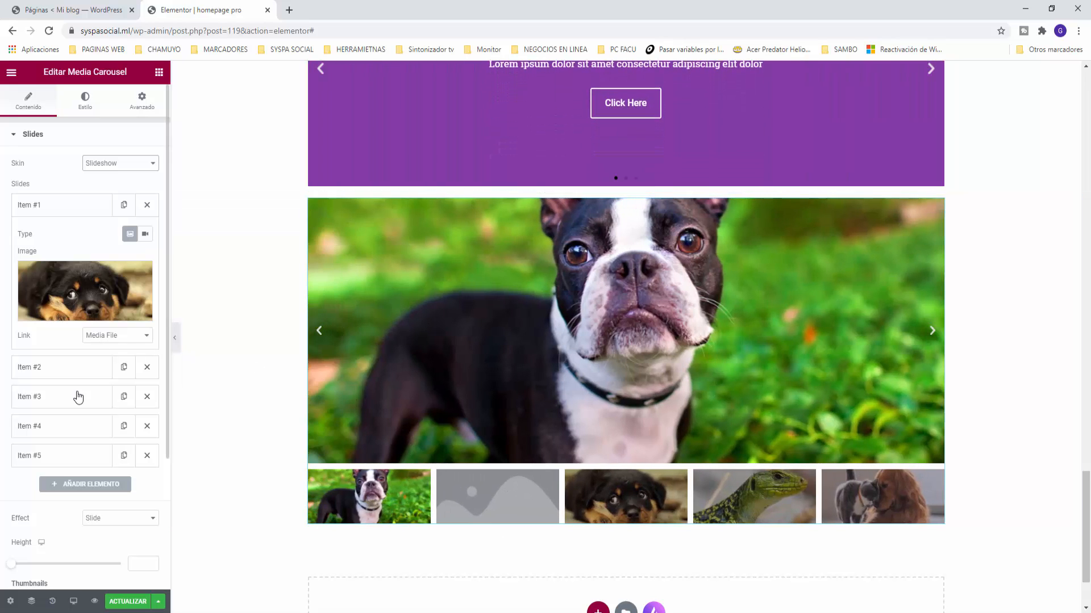
Step: Delete the empty Item #5, leaving four photo slides, and cycle through the slideshow
{"action": "left_click", "coordinate": [43, 455]}
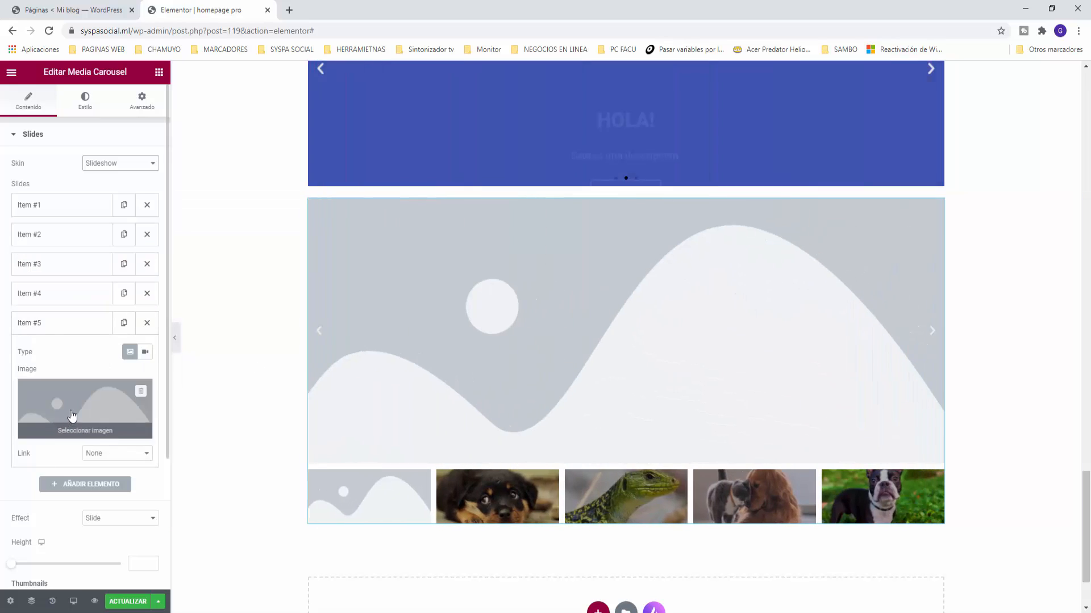
{"action": "left_click", "coordinate": [147, 323]}
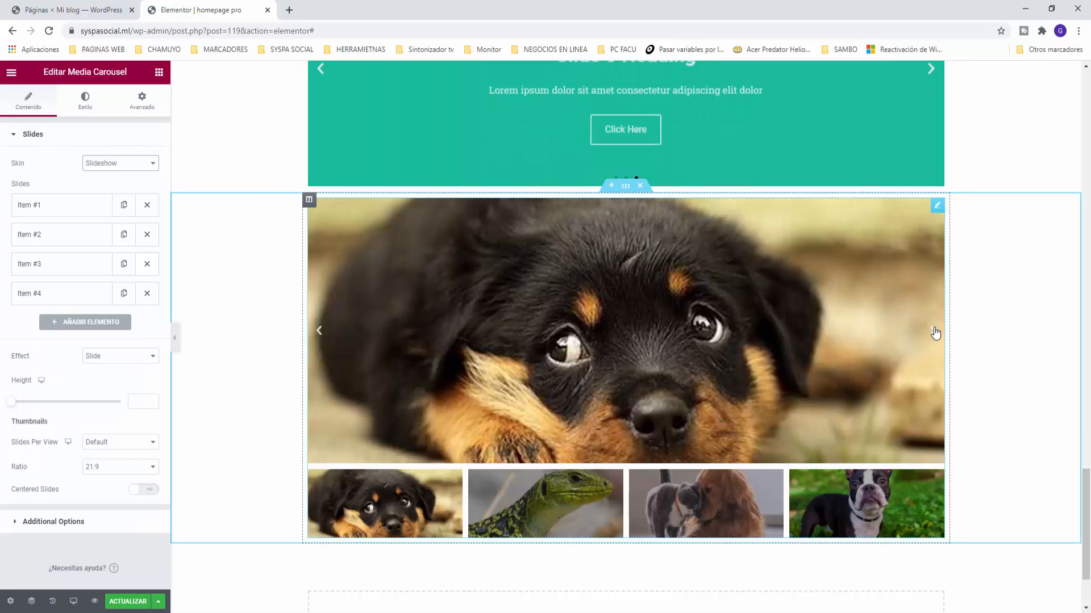
{"action": "left_click", "coordinate": [935, 333]}
{"action": "left_click", "coordinate": [935, 333]}
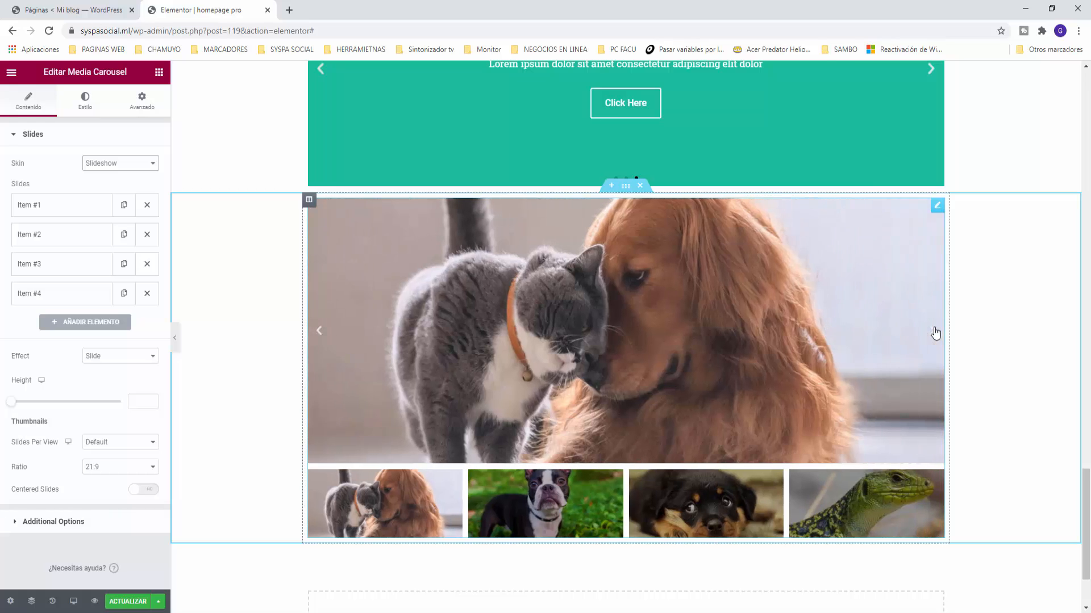
{"action": "left_click", "coordinate": [936, 333]}
{"action": "left_click", "coordinate": [936, 334]}
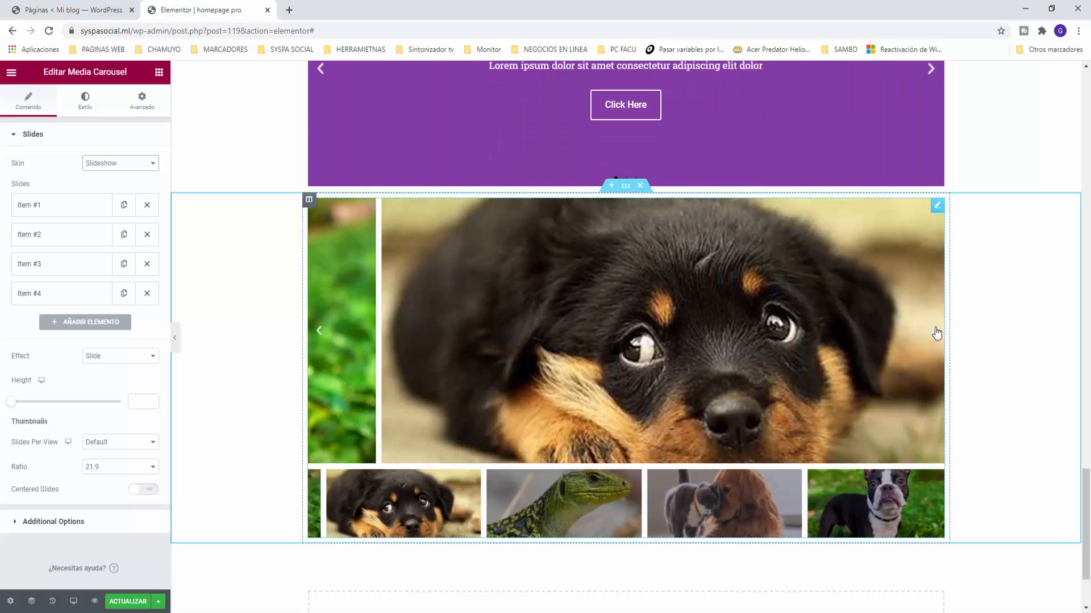
{"action": "left_click", "coordinate": [936, 334]}
Step: Try the Coverflow skin on the carousel and step through its slides
{"action": "left_click", "coordinate": [119, 164]}
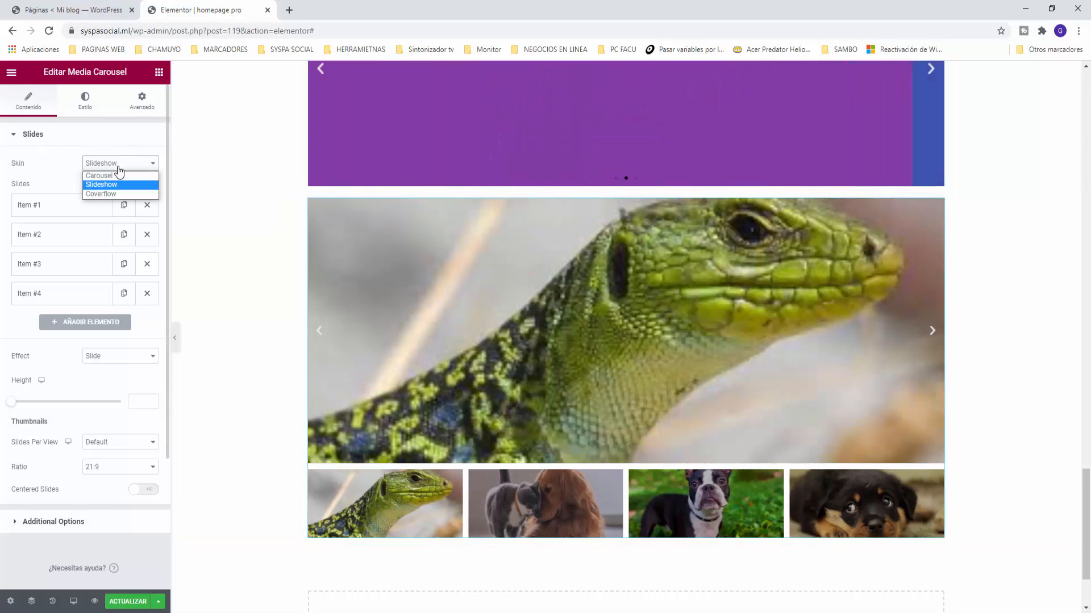
{"action": "left_click", "coordinate": [101, 194]}
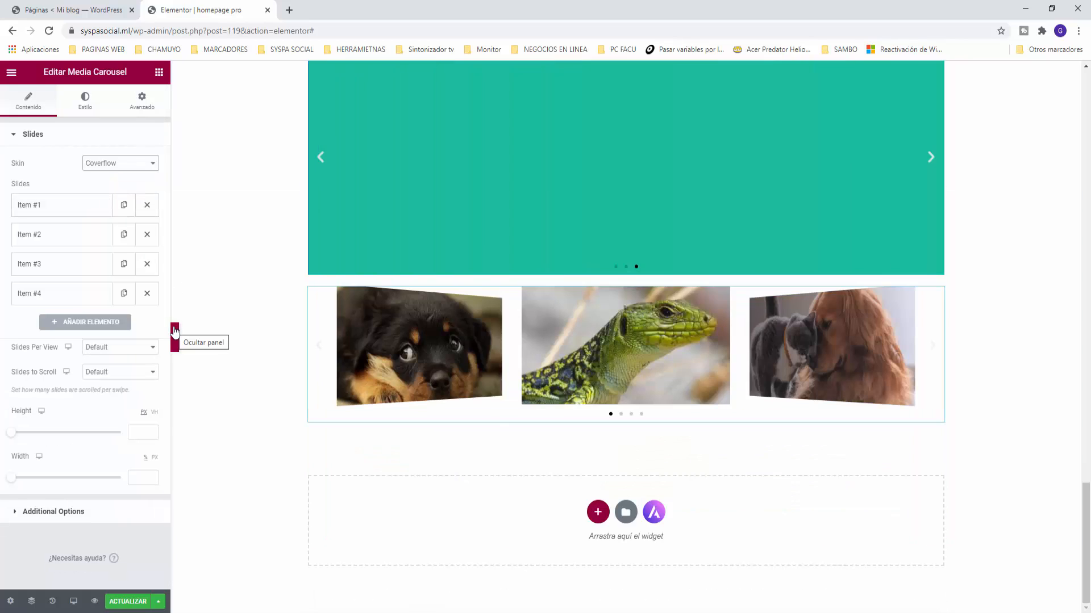
{"action": "left_click", "coordinate": [933, 353]}
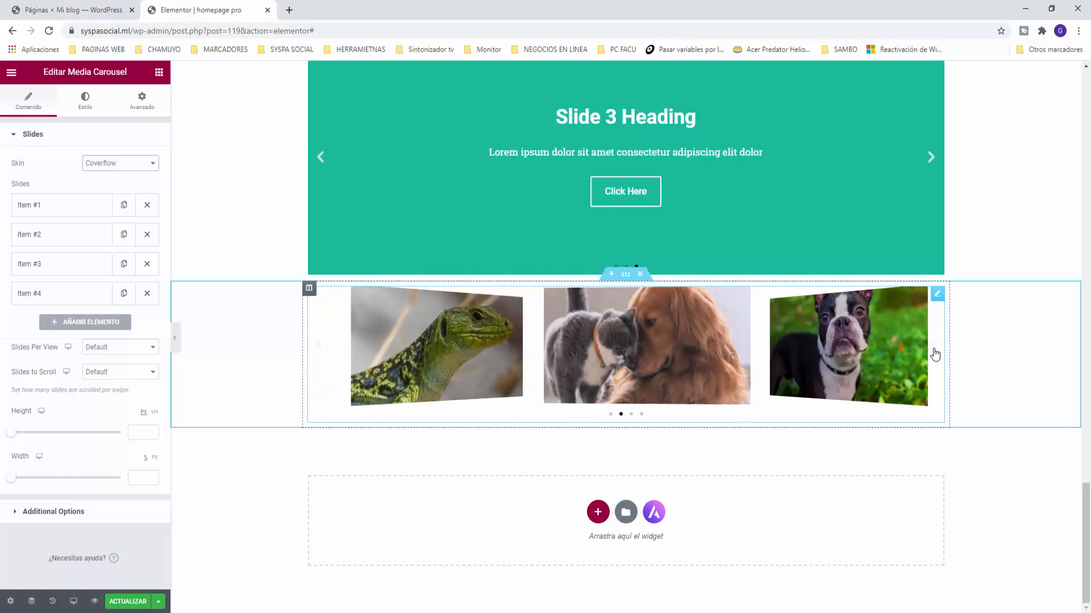
{"action": "left_click", "coordinate": [934, 353]}
{"action": "left_click", "coordinate": [933, 353]}
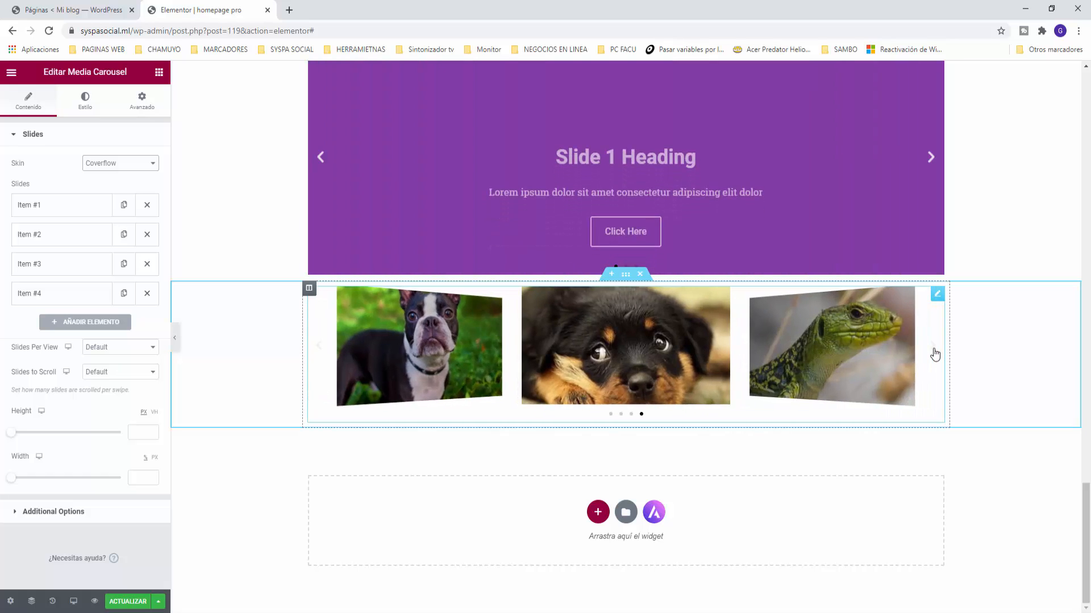
{"action": "left_click", "coordinate": [933, 353]}
{"action": "left_click", "coordinate": [933, 353]}
{"action": "left_click", "coordinate": [934, 354]}
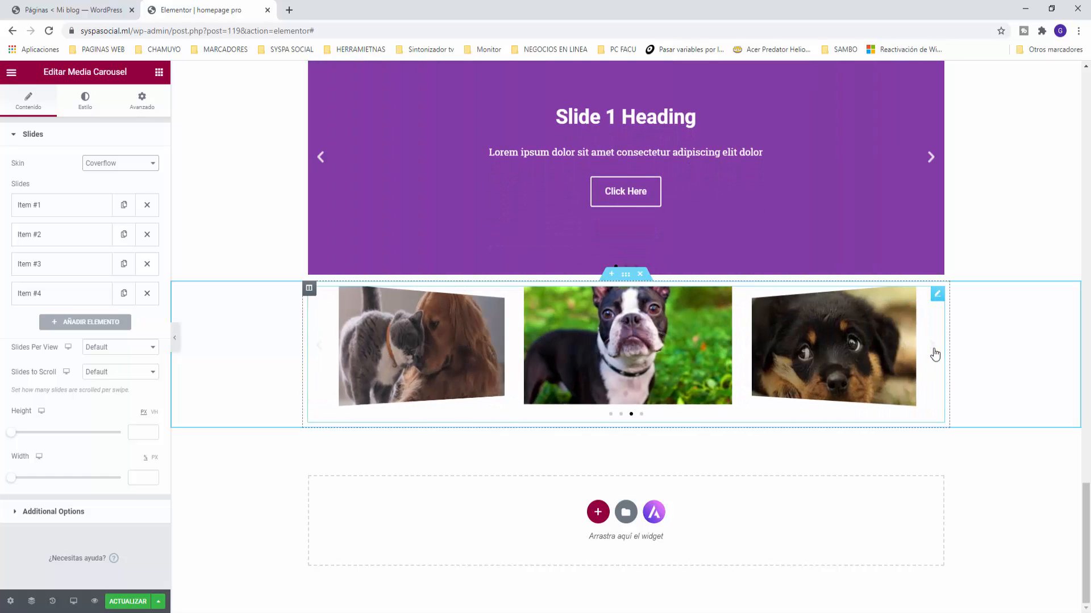
{"action": "left_click", "coordinate": [933, 353]}
Step: Switch the skin back to Slideshow and test it, ending on the rottweiler photo
{"action": "left_click", "coordinate": [100, 184]}
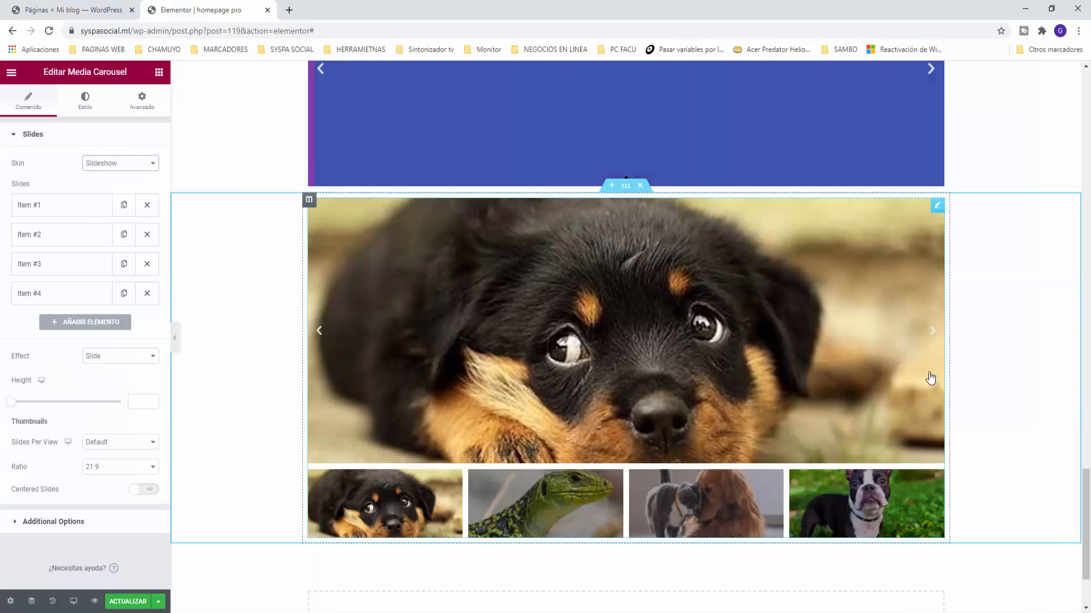
{"action": "left_click", "coordinate": [939, 339]}
{"action": "left_click", "coordinate": [939, 340]}
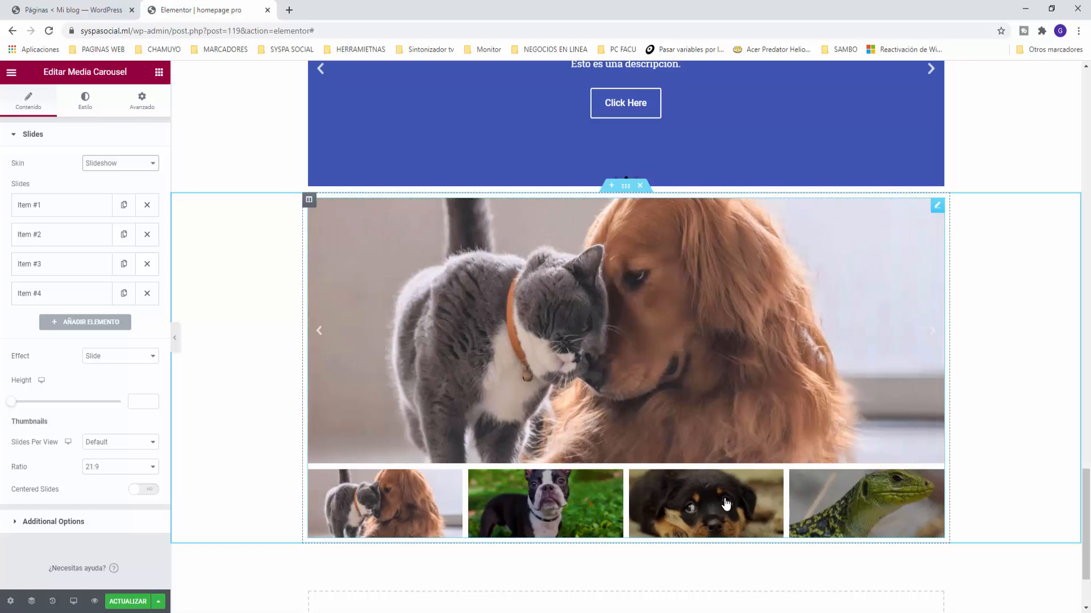
{"action": "left_click", "coordinate": [726, 504]}
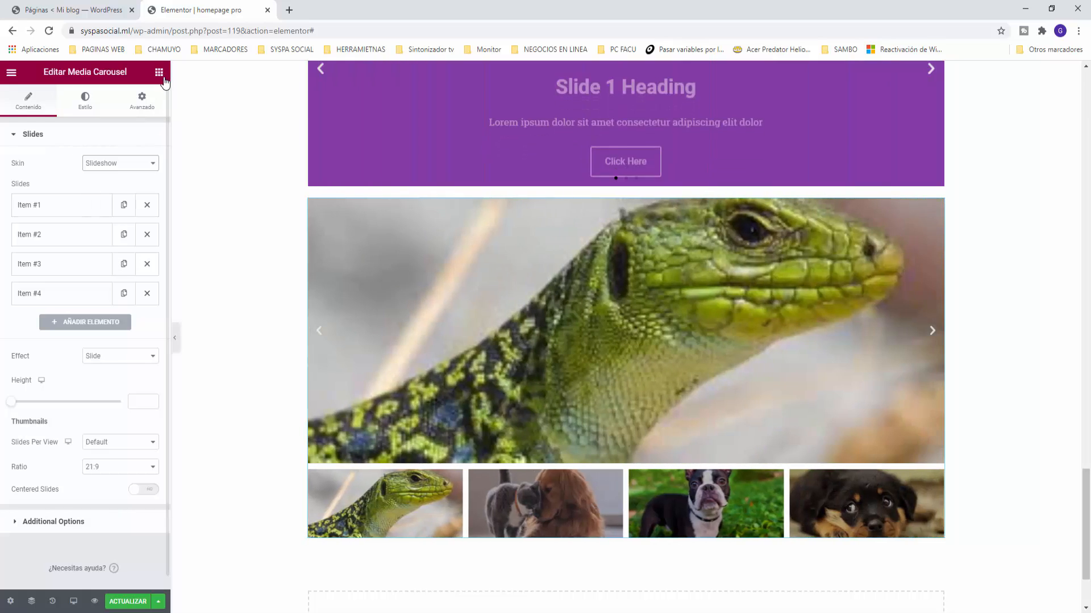
Step: Add another single-column section below the media carousel
{"action": "left_click", "coordinate": [159, 72]}
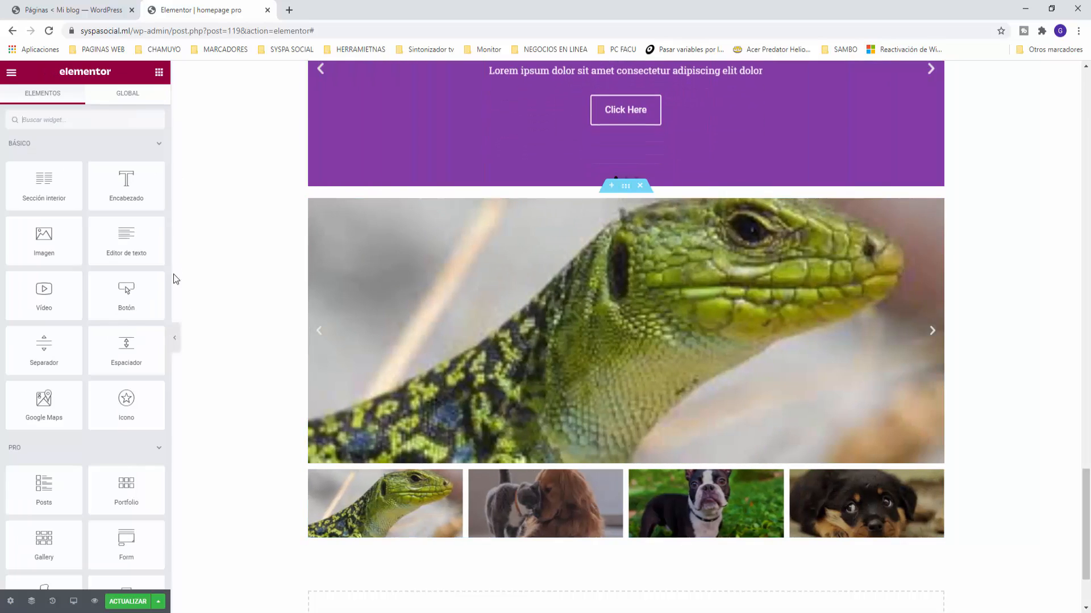
{"action": "scroll", "coordinate": [596, 555], "scroll_direction": "down", "scroll_amount": 2}
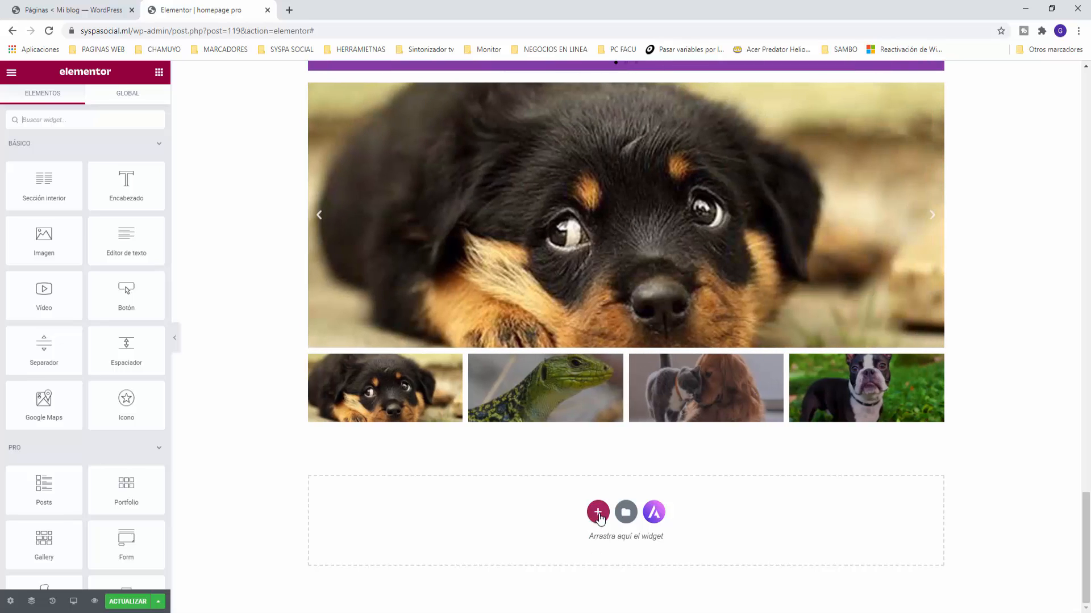
{"action": "left_click", "coordinate": [599, 512]}
{"action": "left_click", "coordinate": [477, 538]}
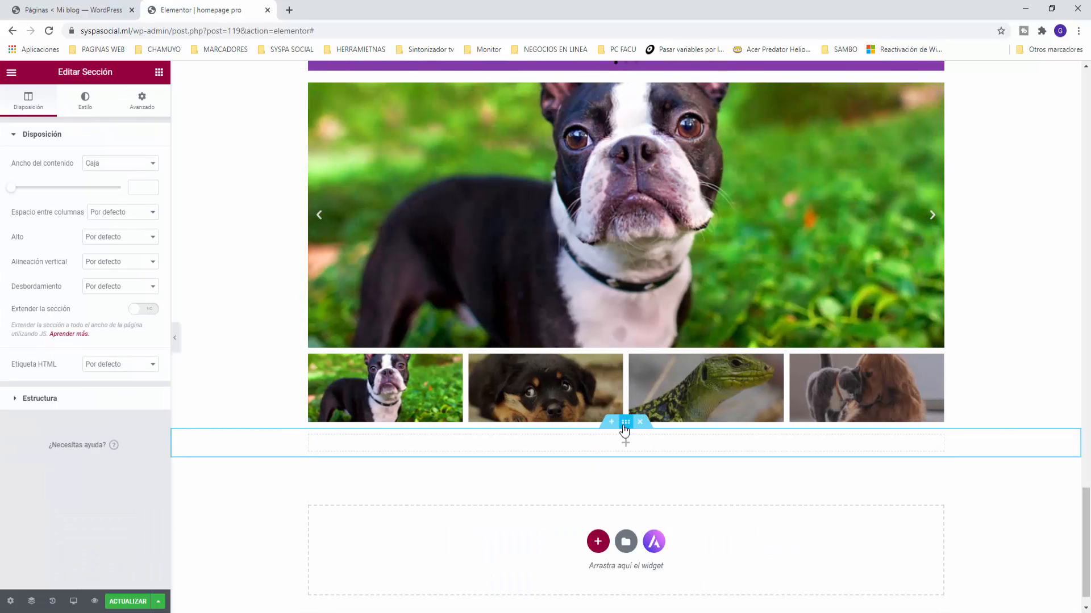
Step: Set the gallery section's top and bottom margins to 50 px
{"action": "left_click", "coordinate": [142, 103]}
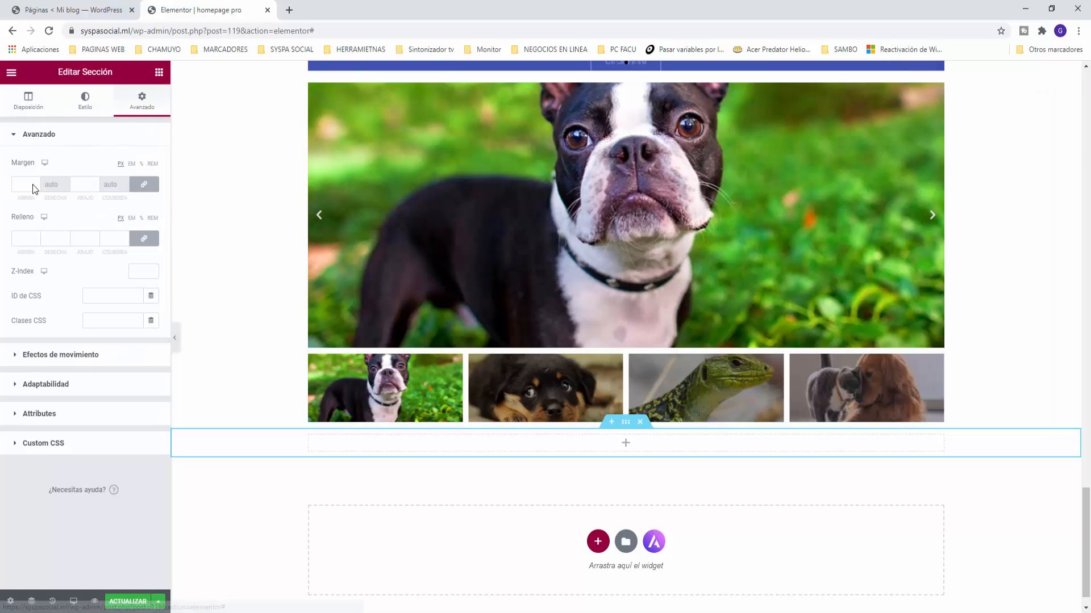
{"action": "type", "text": "50"}
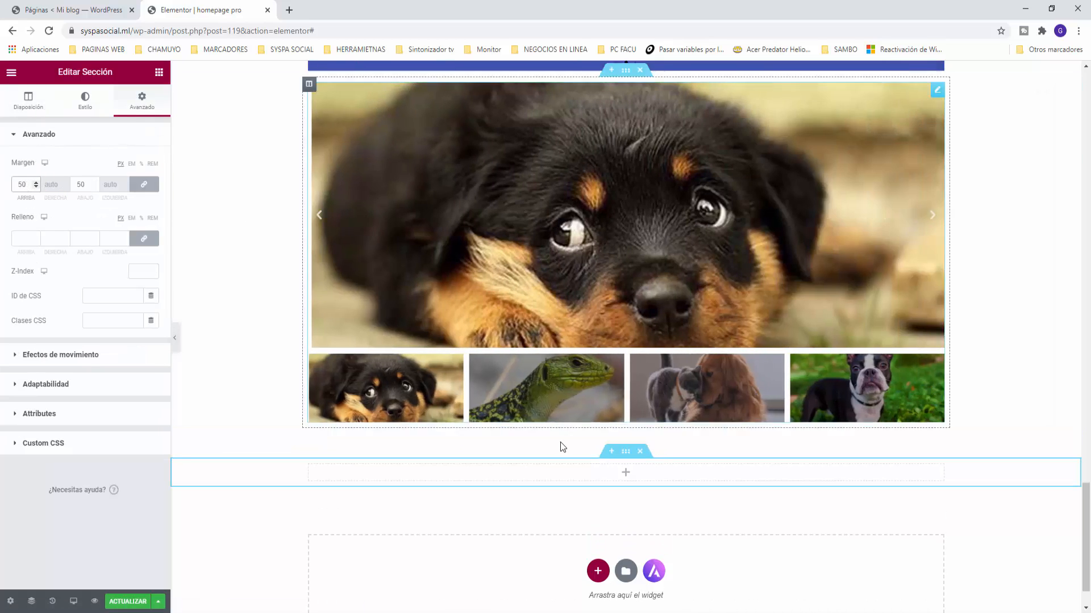
{"action": "scroll", "coordinate": [568, 398], "scroll_direction": "up", "scroll_amount": 3}
{"action": "left_click", "coordinate": [28, 101]}
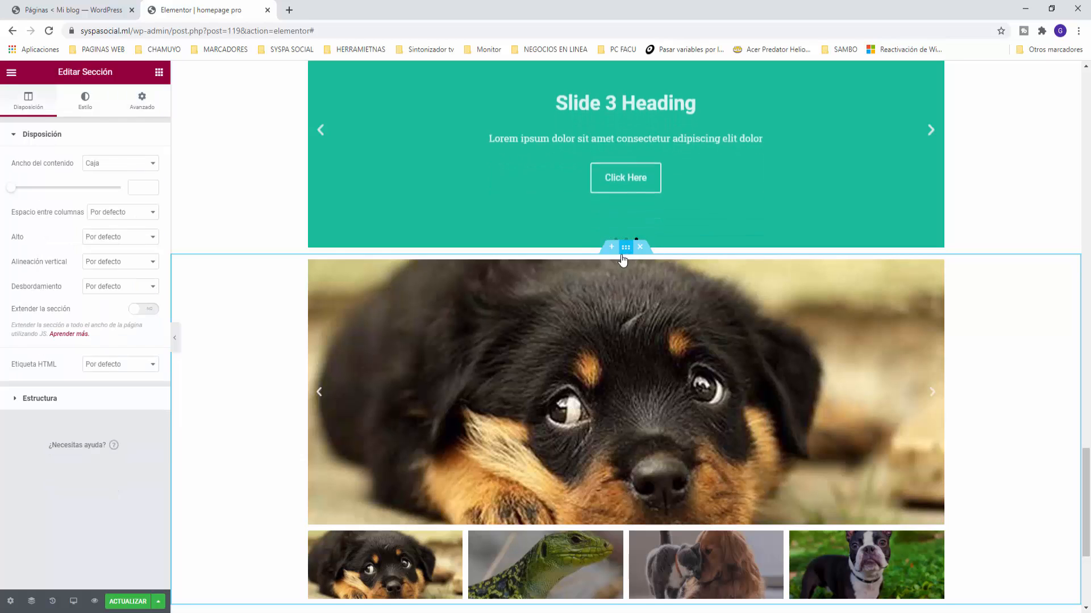
{"action": "left_click", "coordinate": [142, 103]}
{"action": "left_click", "coordinate": [27, 184]}
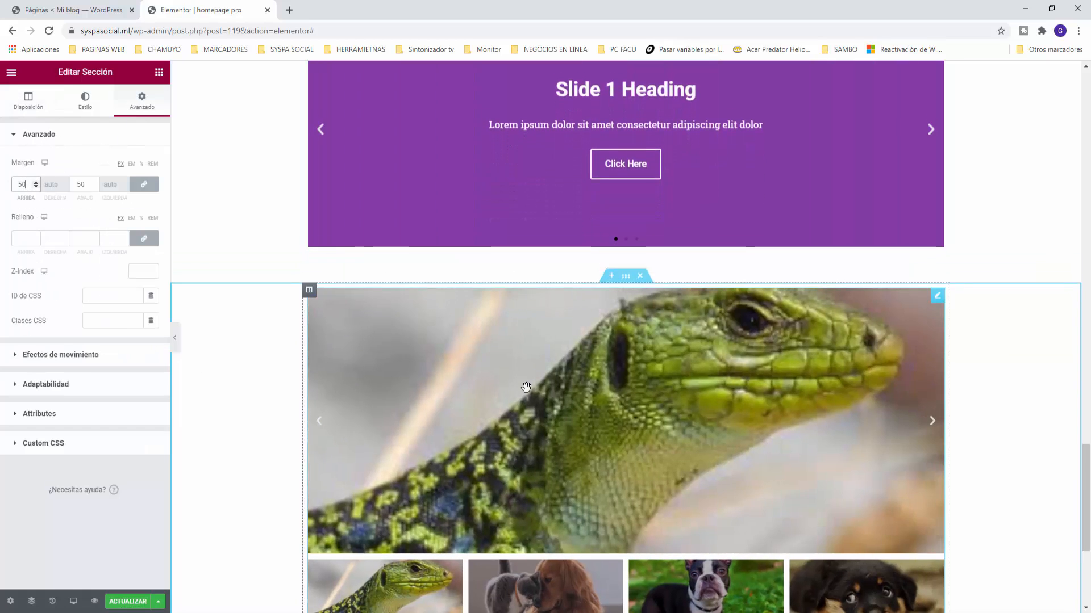
{"action": "scroll", "coordinate": [526, 387], "scroll_direction": "down", "scroll_amount": 5}
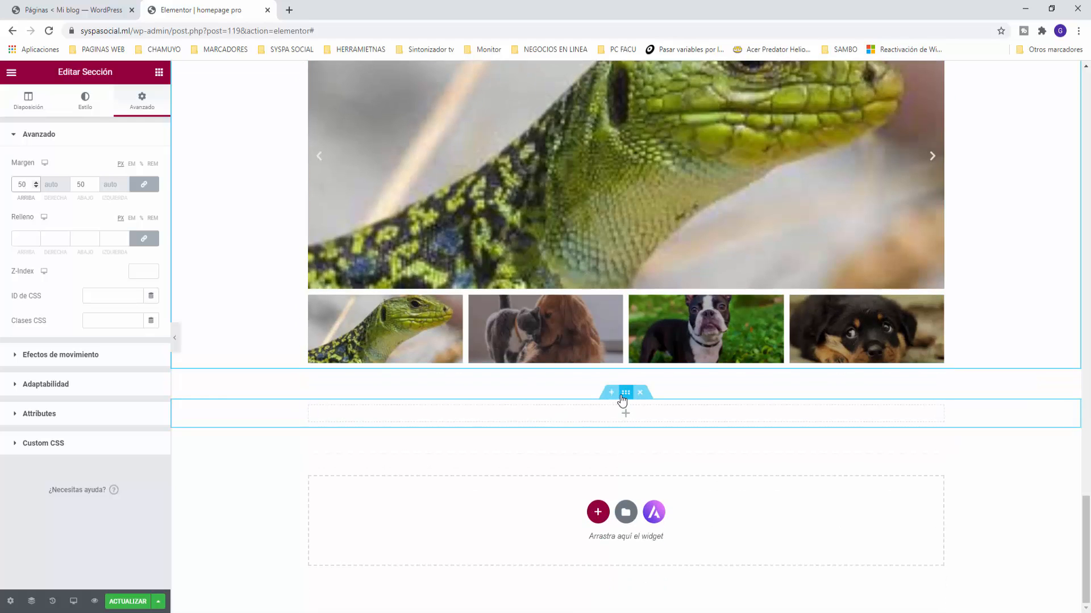
{"action": "left_click", "coordinate": [620, 400]}
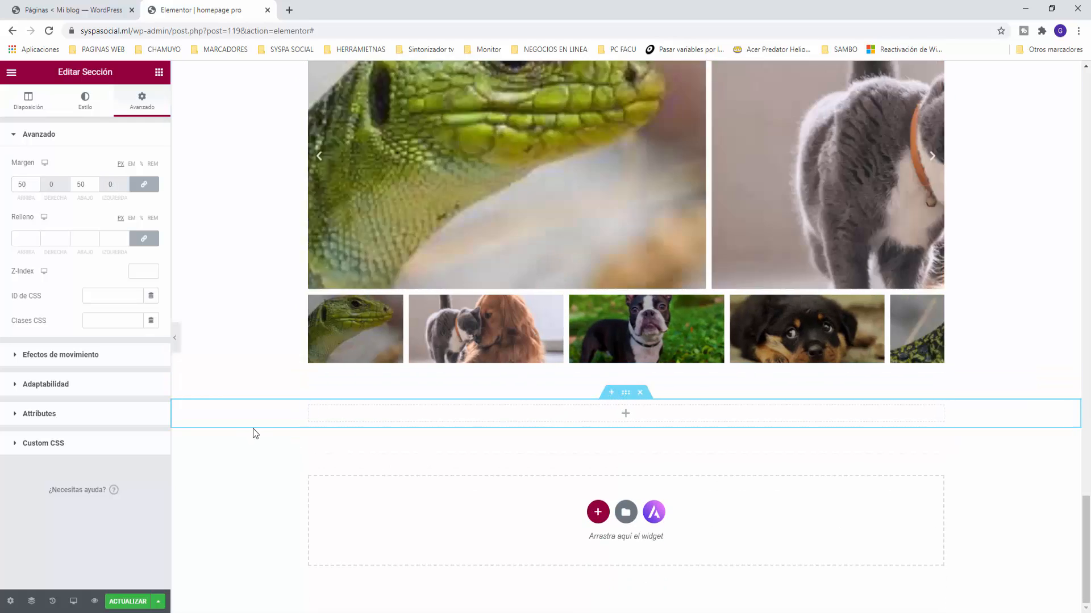
{"action": "left_click", "coordinate": [84, 100]}
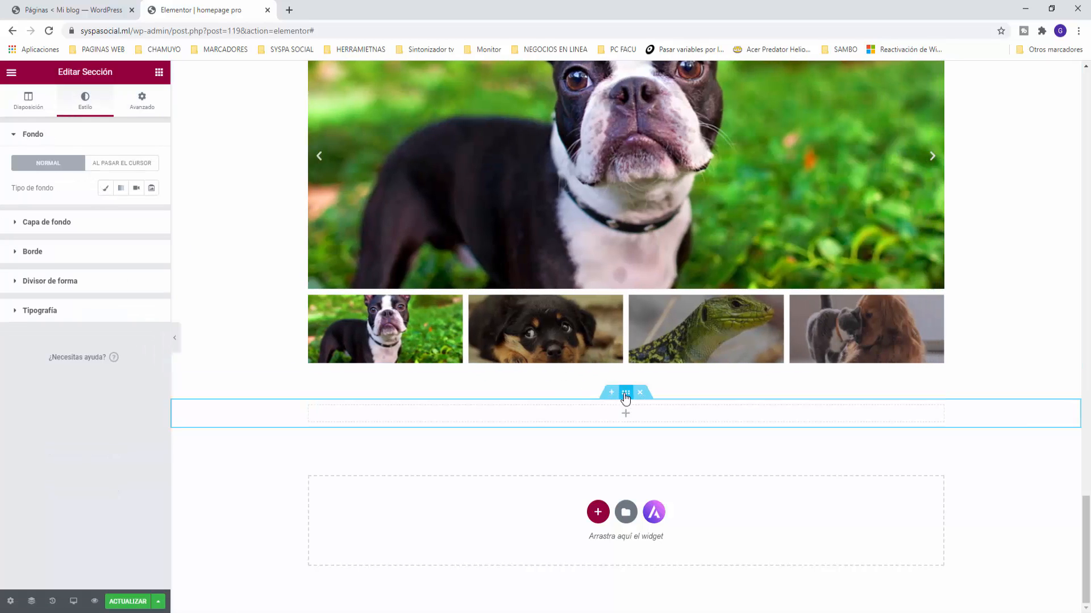
Step: Give the empty section a gradient background from global Color guardado #8 (white) to #11 (light grey)
{"action": "left_click", "coordinate": [121, 190]}
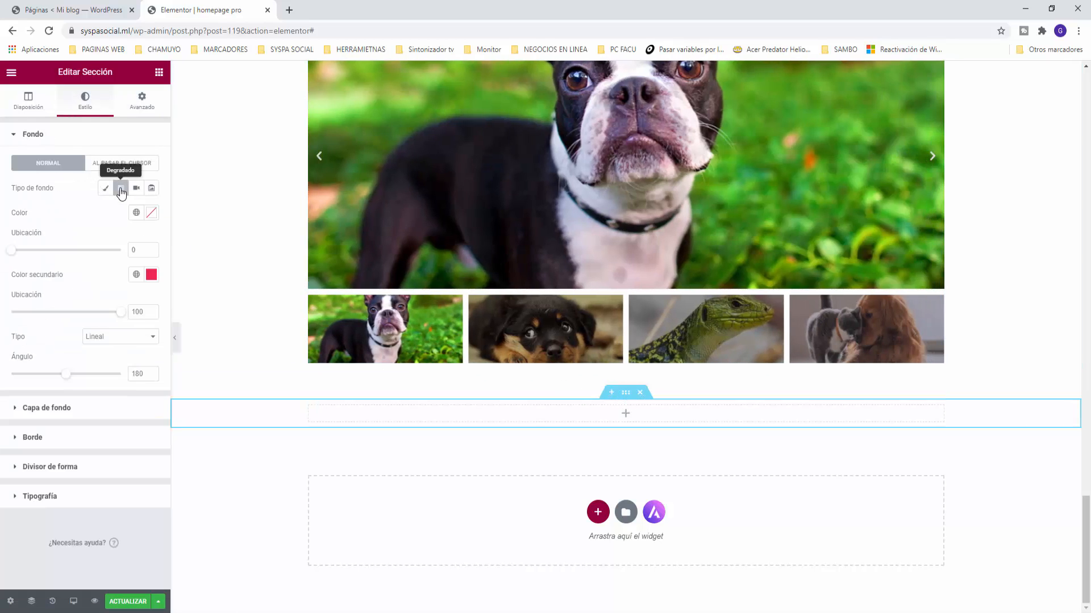
{"action": "left_click", "coordinate": [136, 213]}
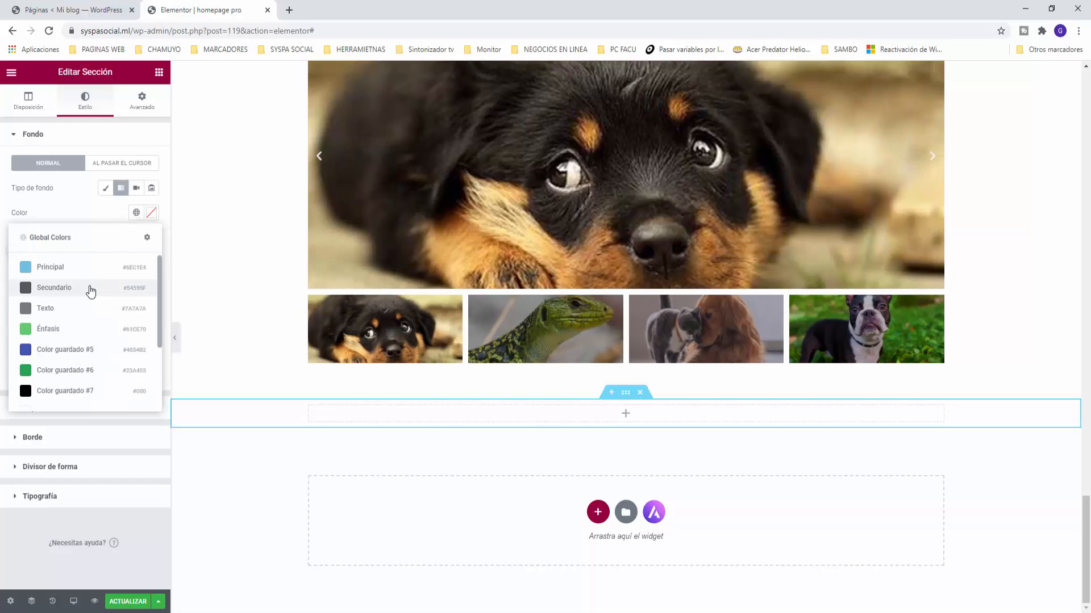
{"action": "scroll", "coordinate": [75, 338], "scroll_direction": "down", "scroll_amount": 2}
{"action": "left_click", "coordinate": [28, 317]}
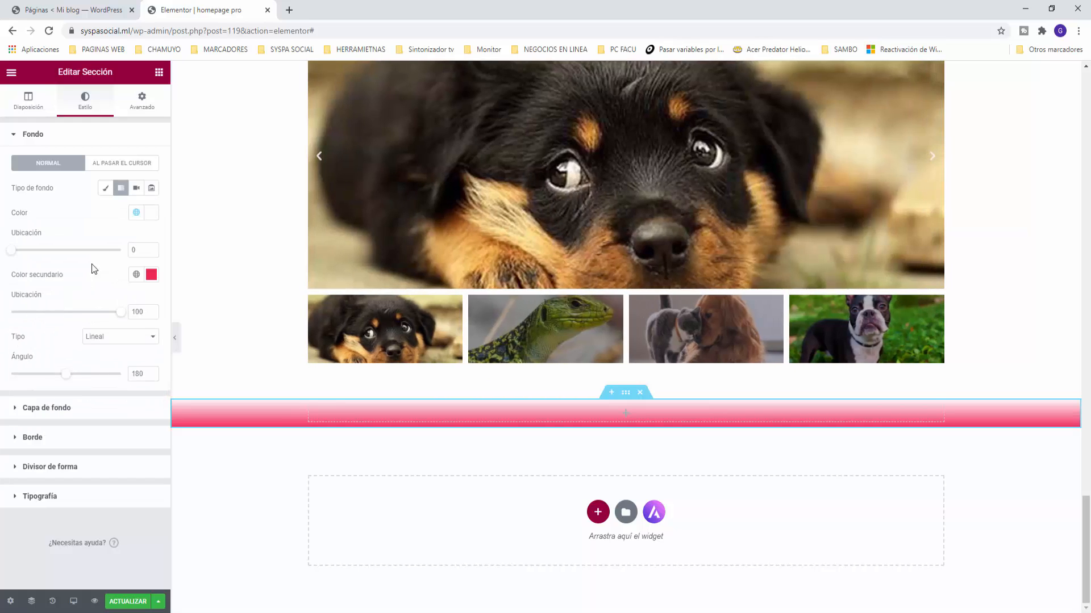
{"action": "left_click", "coordinate": [136, 281]}
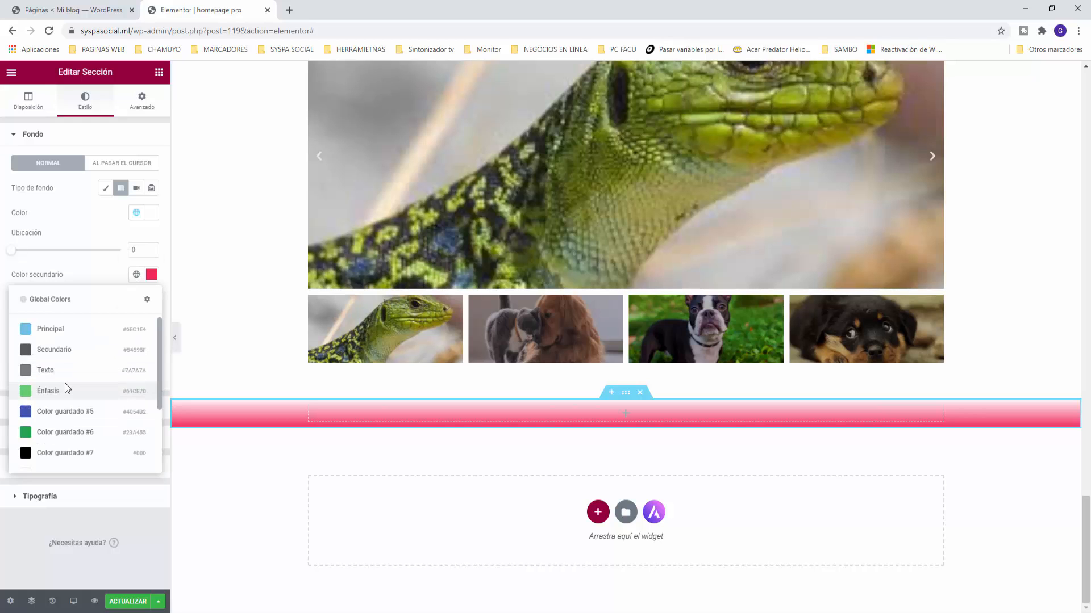
{"action": "scroll", "coordinate": [66, 389], "scroll_direction": "down", "scroll_amount": 1}
{"action": "scroll", "coordinate": [45, 420], "scroll_direction": "down", "scroll_amount": 1}
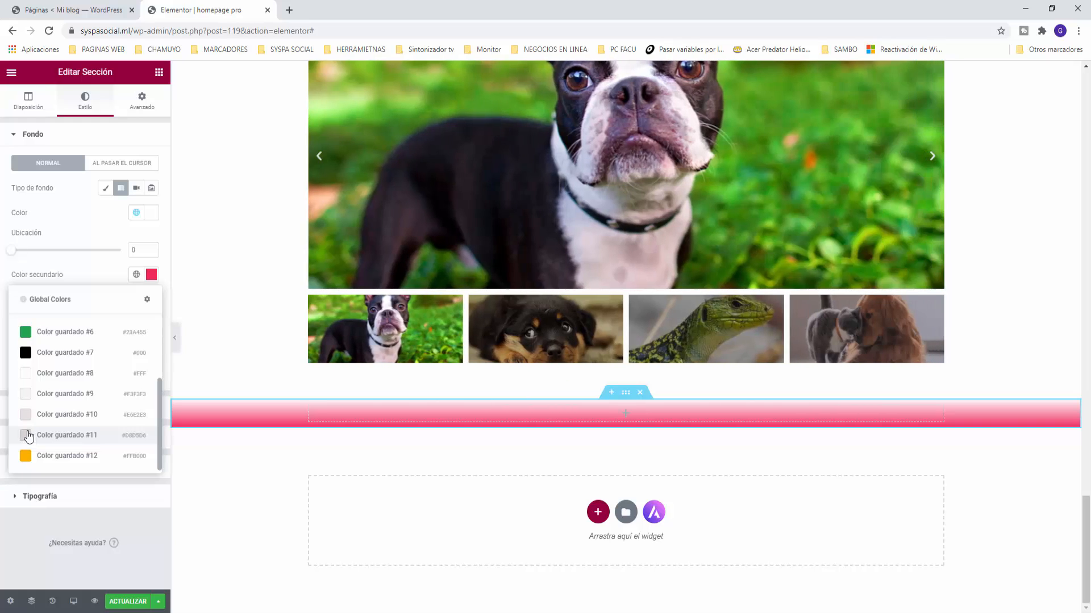
{"action": "left_click", "coordinate": [28, 436]}
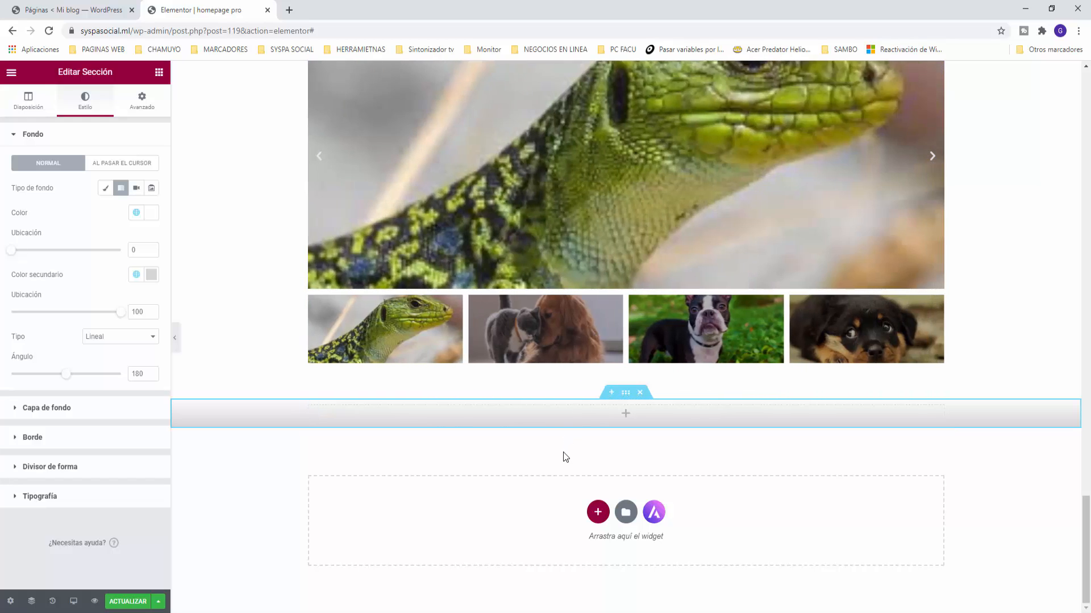
{"action": "left_click", "coordinate": [159, 73]}
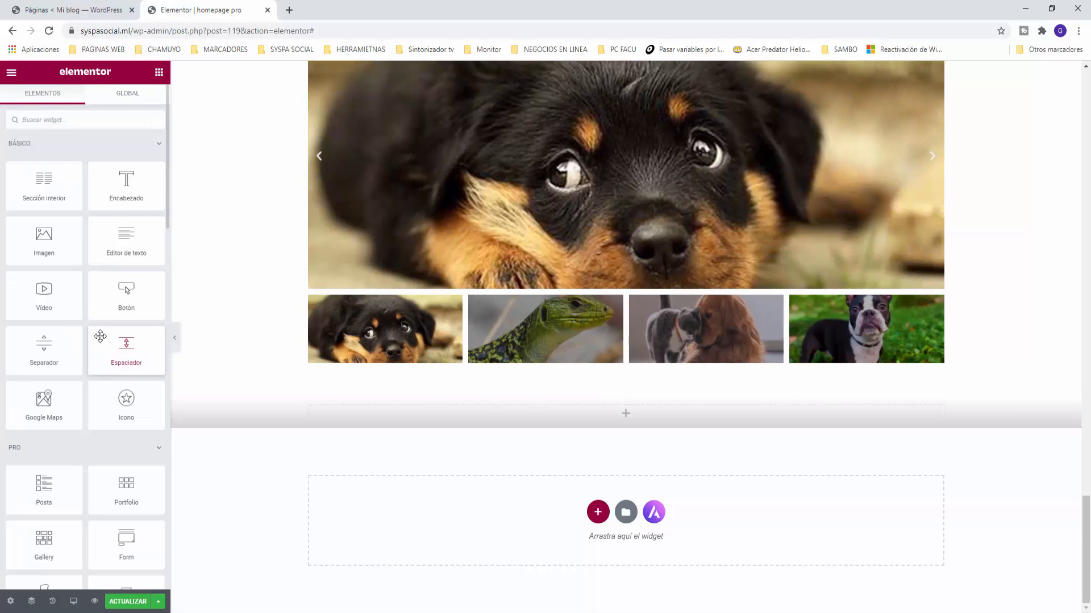
Step: Drag a Lottie widget into the gradient section, showing the default animated Elementor logo
{"action": "scroll", "coordinate": [100, 336], "scroll_direction": "down", "scroll_amount": 8}
{"action": "scroll", "coordinate": [100, 335], "scroll_direction": "down", "scroll_amount": 2}
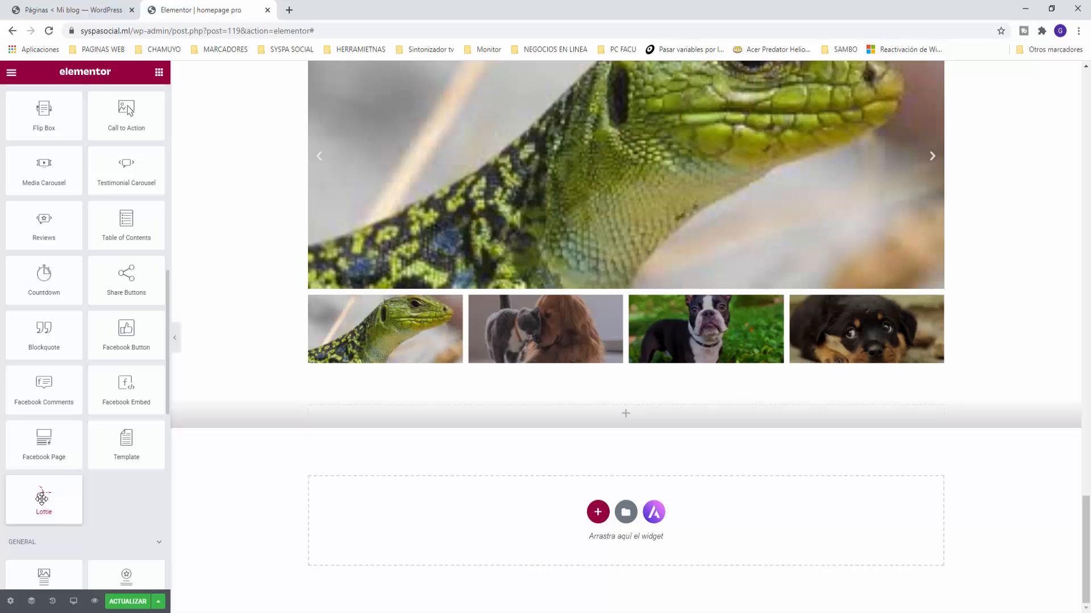
{"action": "left_click_drag", "start_coordinate": [42, 500], "coordinate": [627, 414]}
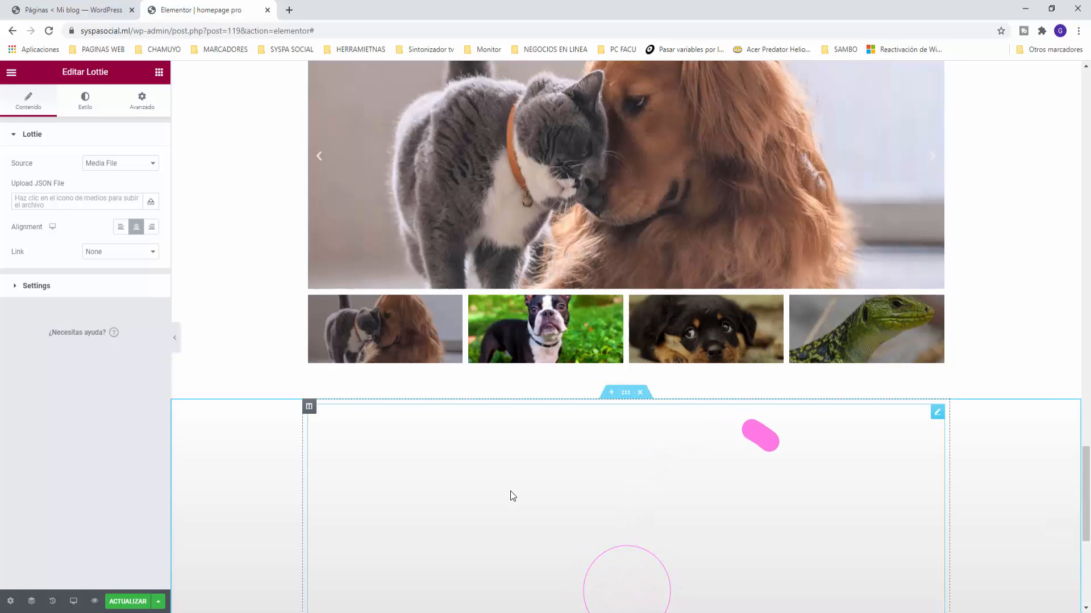
{"action": "scroll", "coordinate": [601, 477], "scroll_direction": "down", "scroll_amount": 5}
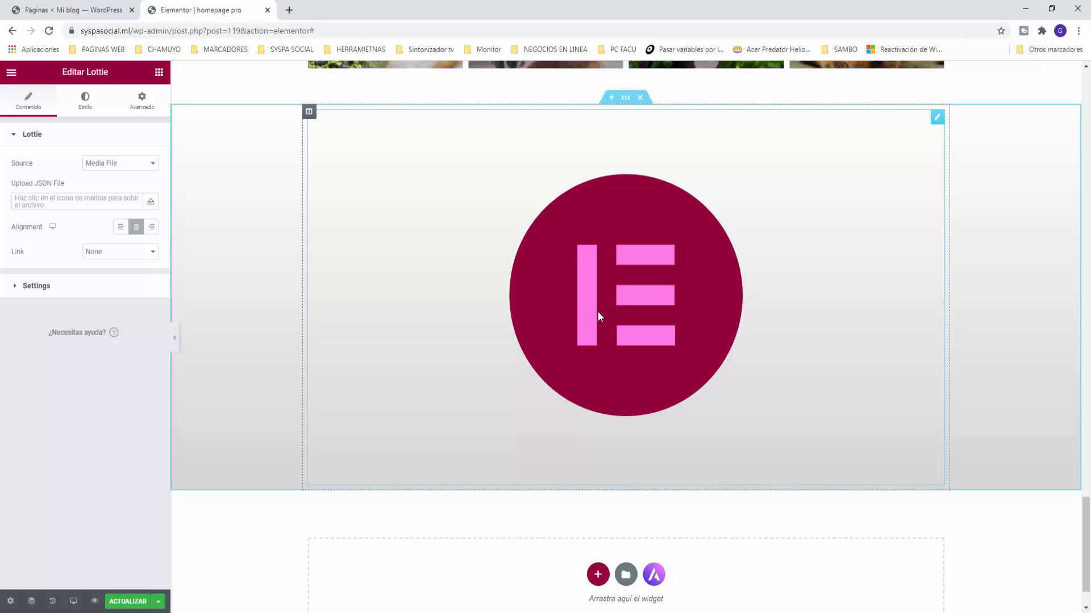
Step: Add a new column beside the Lottie and resize the split to about 65/35
{"action": "right_click", "coordinate": [310, 113]}
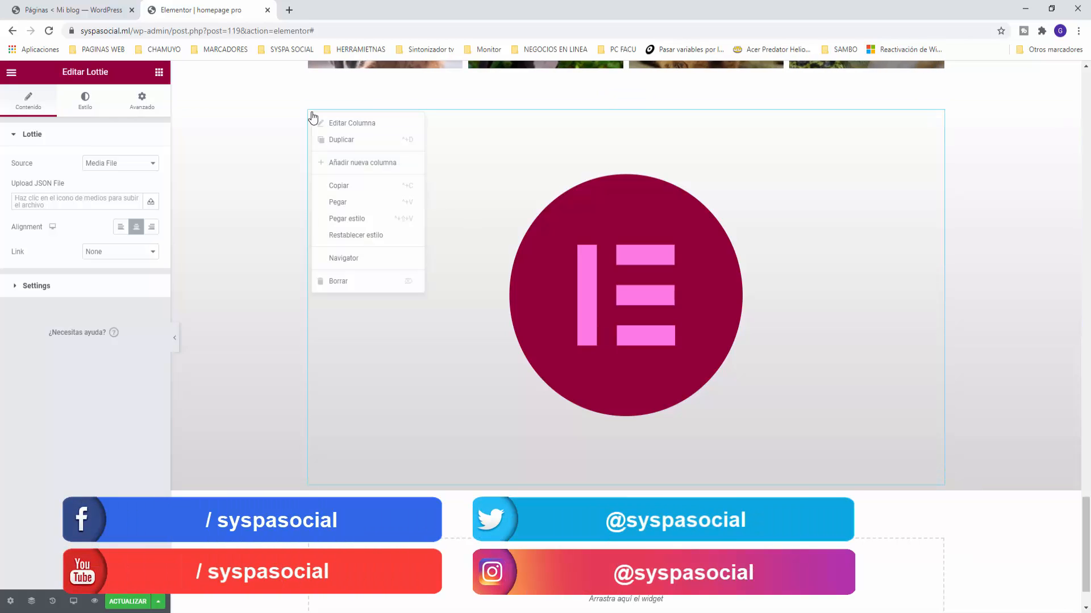
{"action": "left_click", "coordinate": [354, 163]}
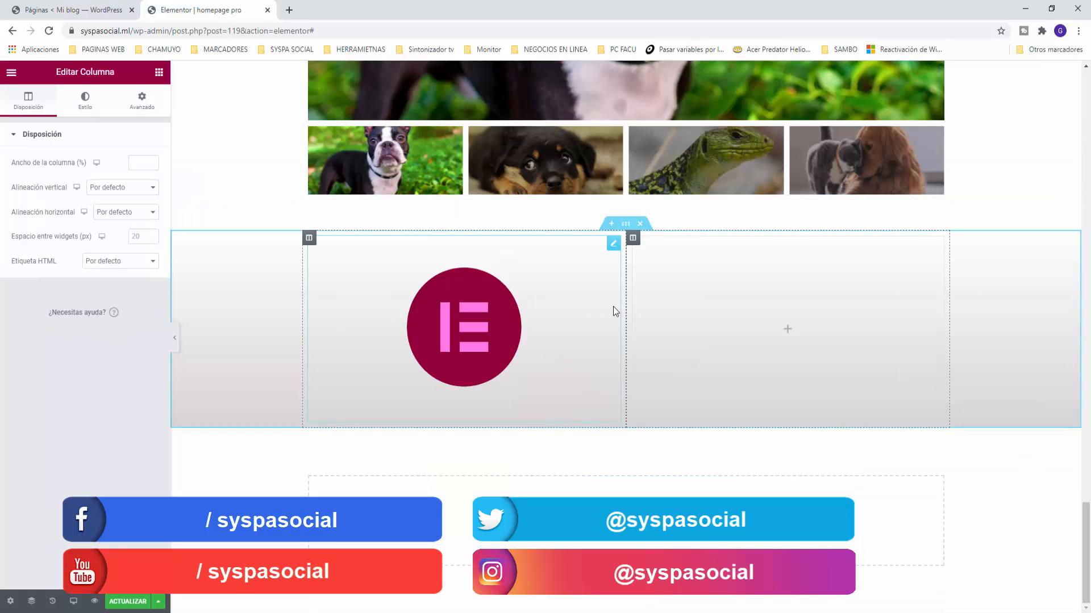
{"action": "left_click_drag", "start_coordinate": [626, 304], "coordinate": [728, 310]}
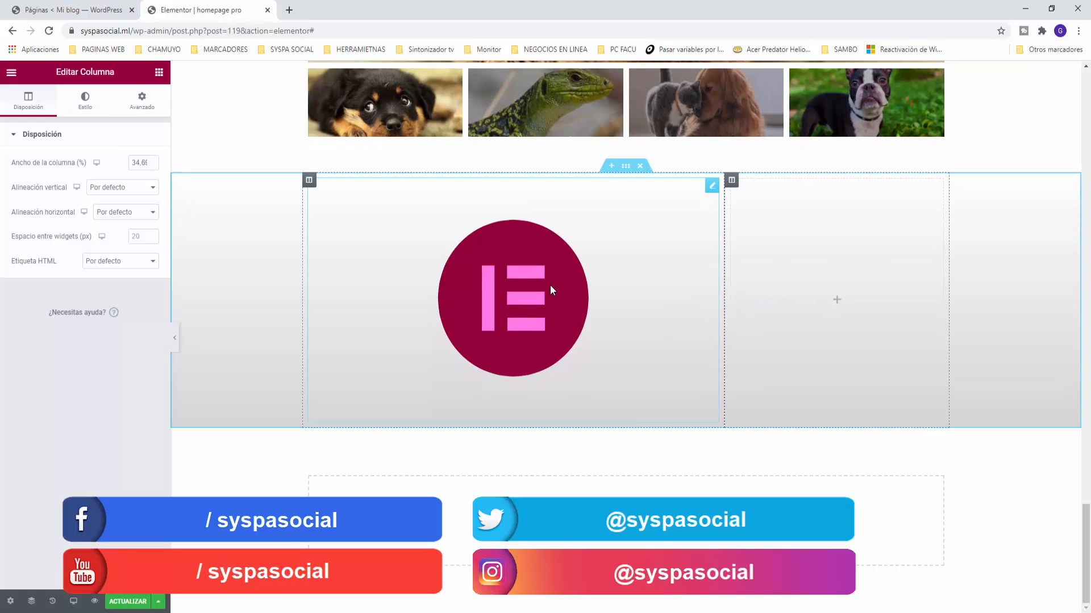
Step: Set the Lottie widget's animation source to External URL
{"action": "left_click", "coordinate": [711, 187]}
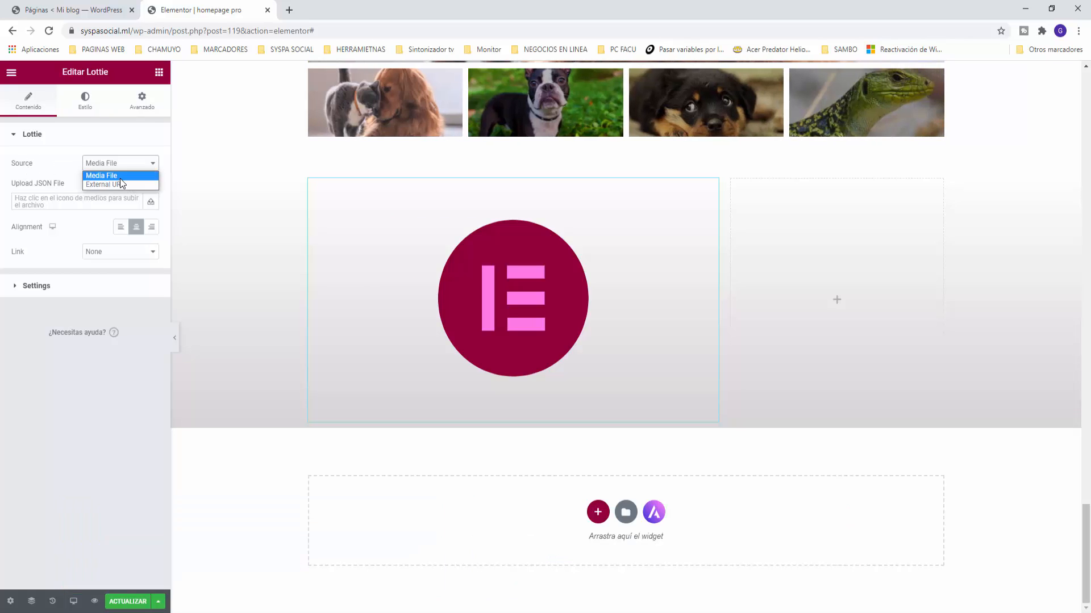
{"action": "left_click", "coordinate": [48, 137]}
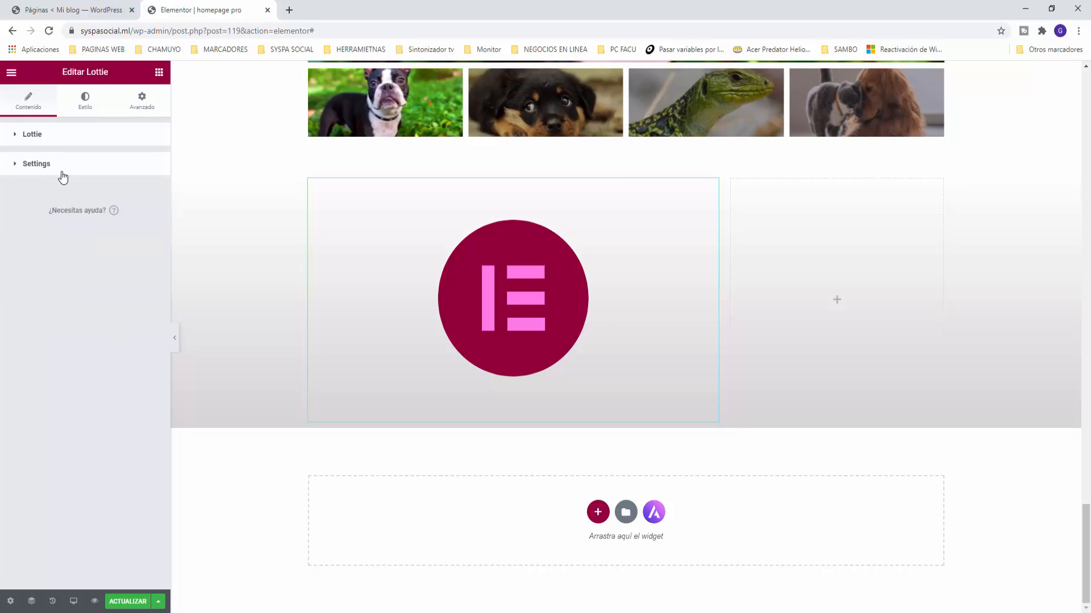
{"action": "left_click", "coordinate": [17, 137]}
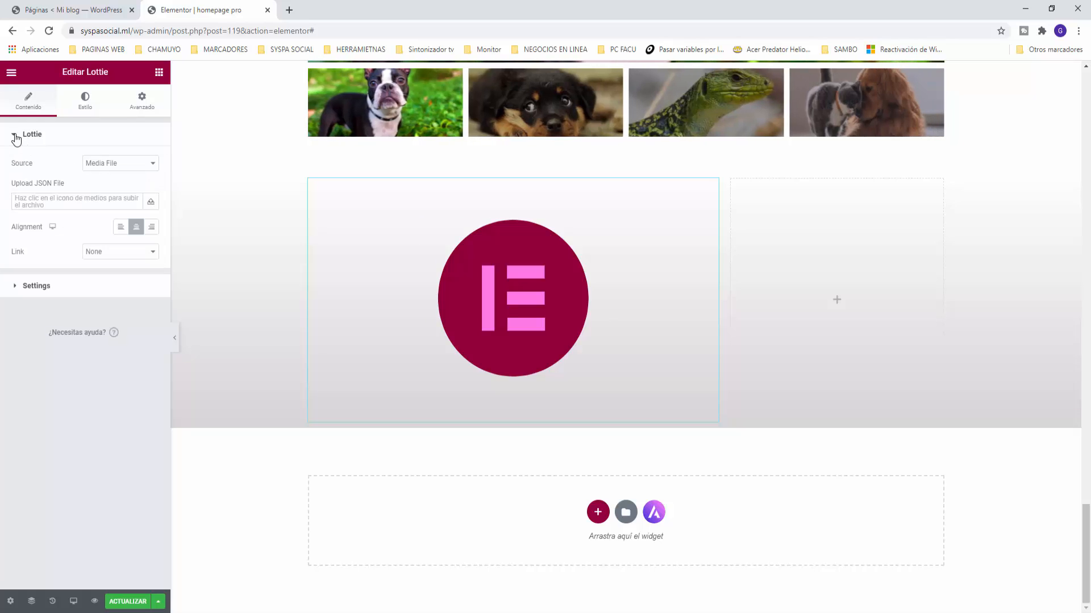
{"action": "left_click", "coordinate": [149, 164]}
{"action": "left_click", "coordinate": [109, 184]}
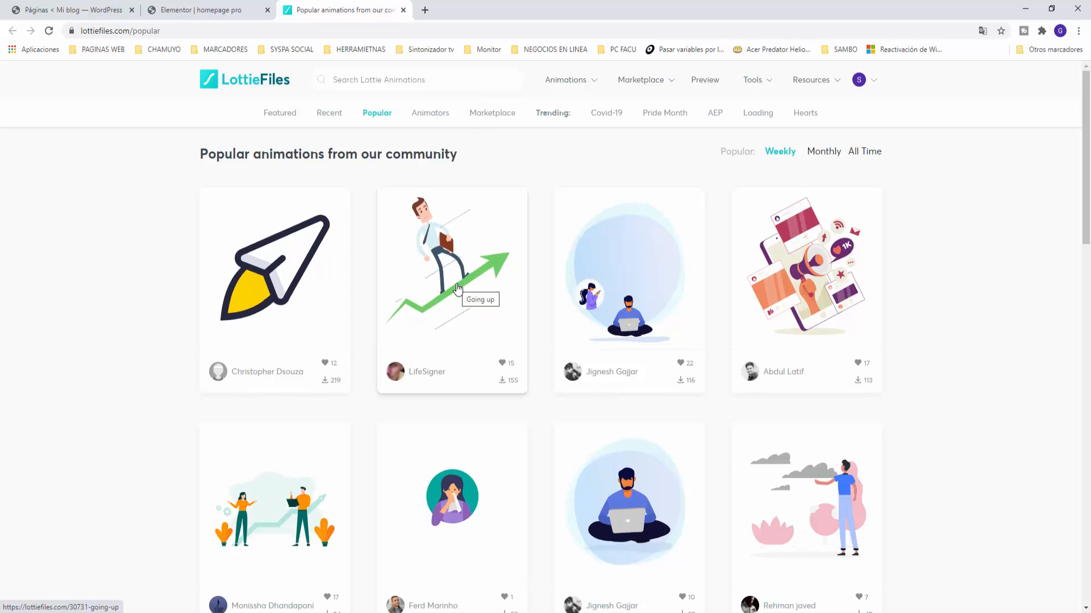
Step: Copy the 'Going up' animation's Lottie URL from LottieFiles and return to the Elementor tab
{"action": "scroll", "coordinate": [512, 296], "scroll_direction": "down", "scroll_amount": 6}
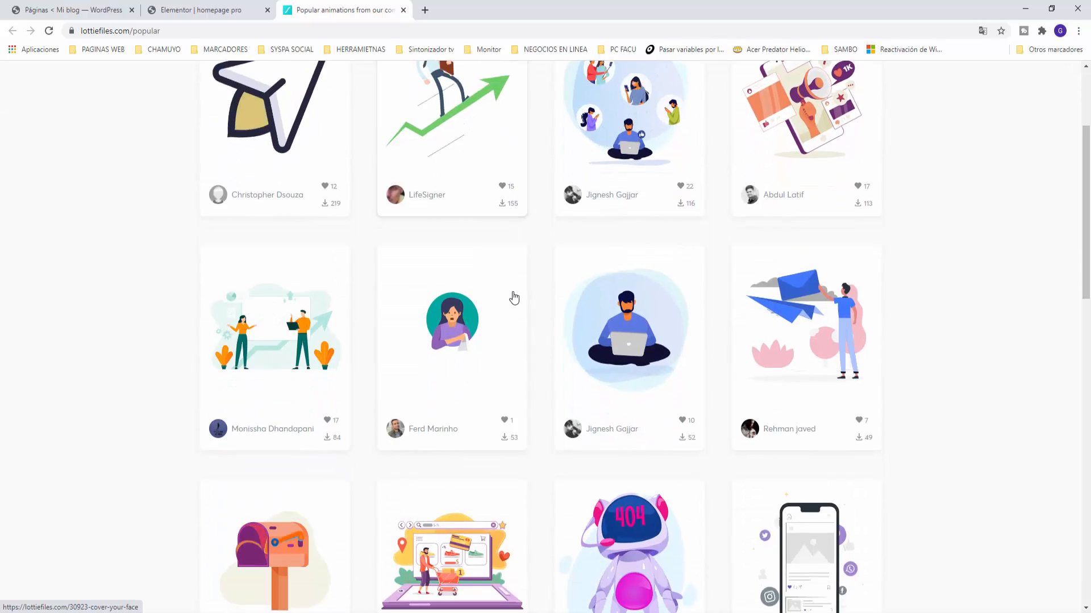
{"action": "scroll", "coordinate": [512, 296], "scroll_direction": "down", "scroll_amount": 4}
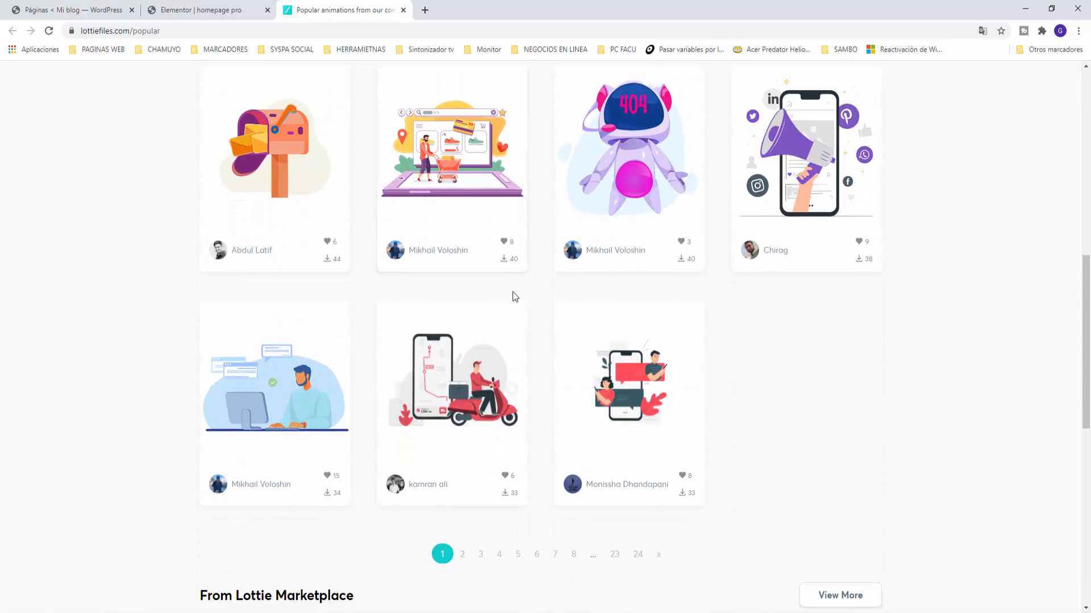
{"action": "scroll", "coordinate": [513, 295], "scroll_direction": "up", "scroll_amount": 4}
{"action": "scroll", "coordinate": [512, 292], "scroll_direction": "up", "scroll_amount": 5}
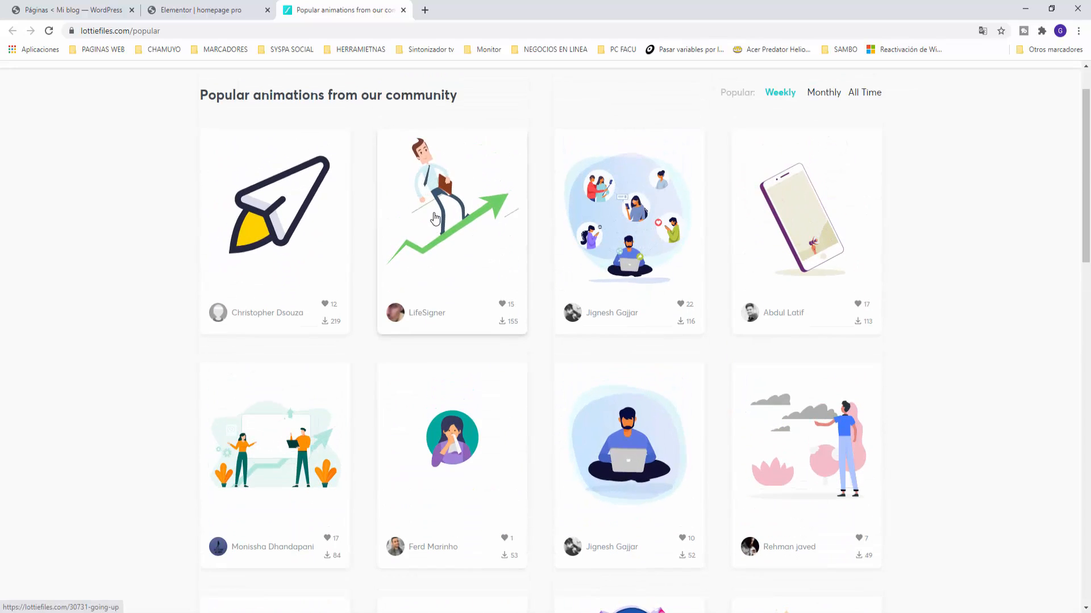
{"action": "left_click", "coordinate": [435, 218]}
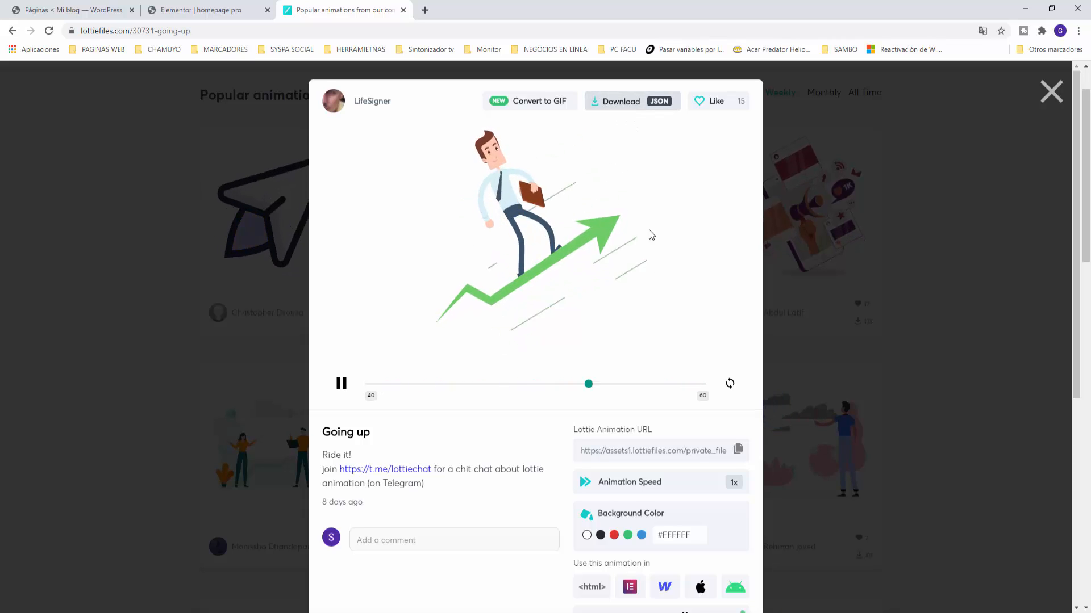
{"action": "left_click", "coordinate": [738, 450]}
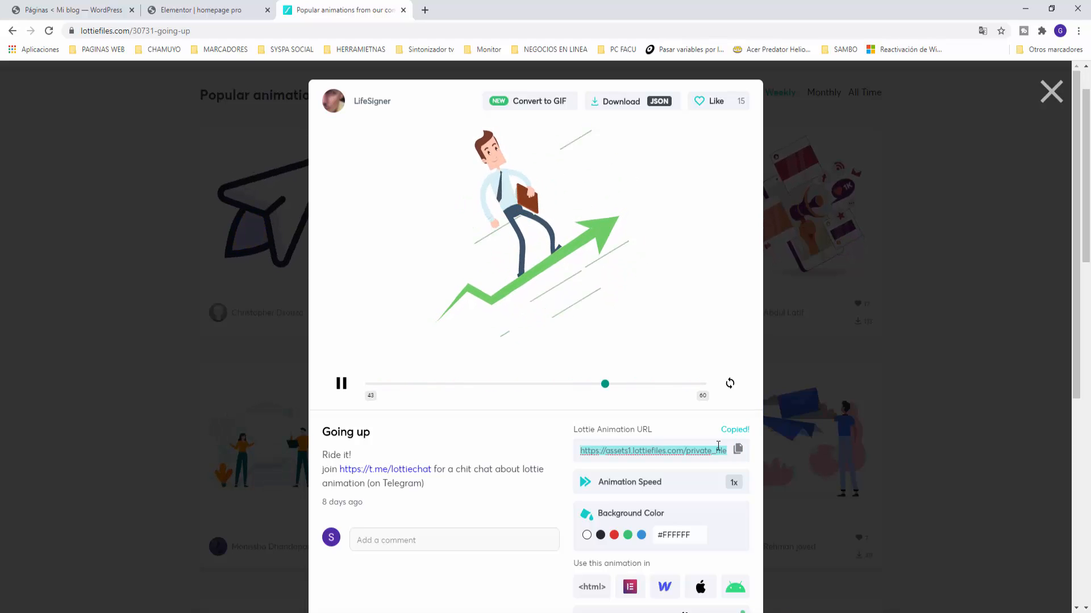
{"action": "left_click", "coordinate": [215, 17]}
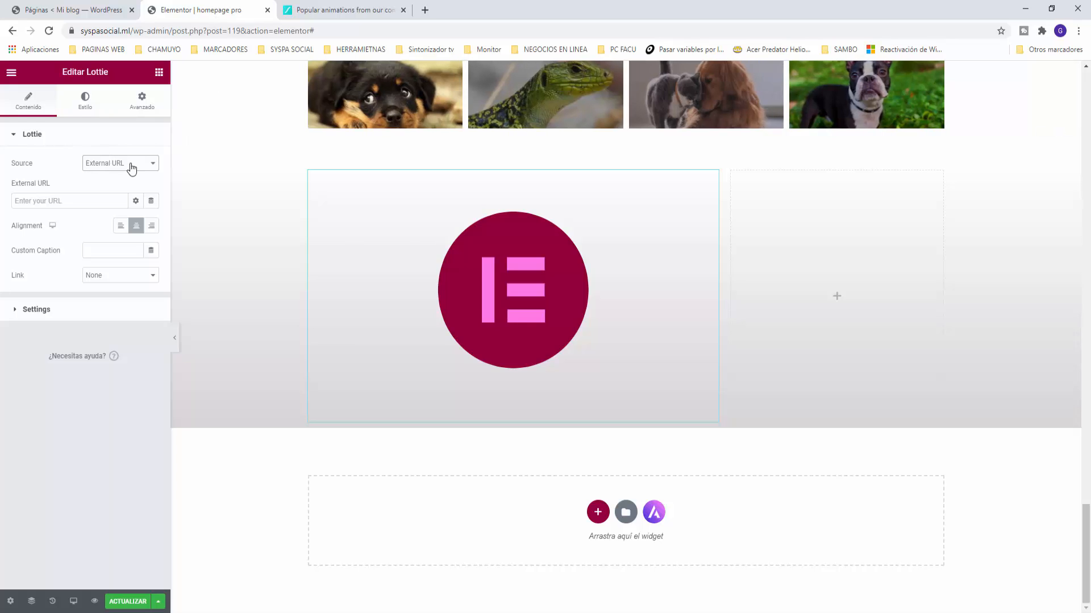
Step: Paste the LottieFiles link into the External URL field to show the businessman-on-green-arrow animation
{"action": "right_click", "coordinate": [70, 200]}
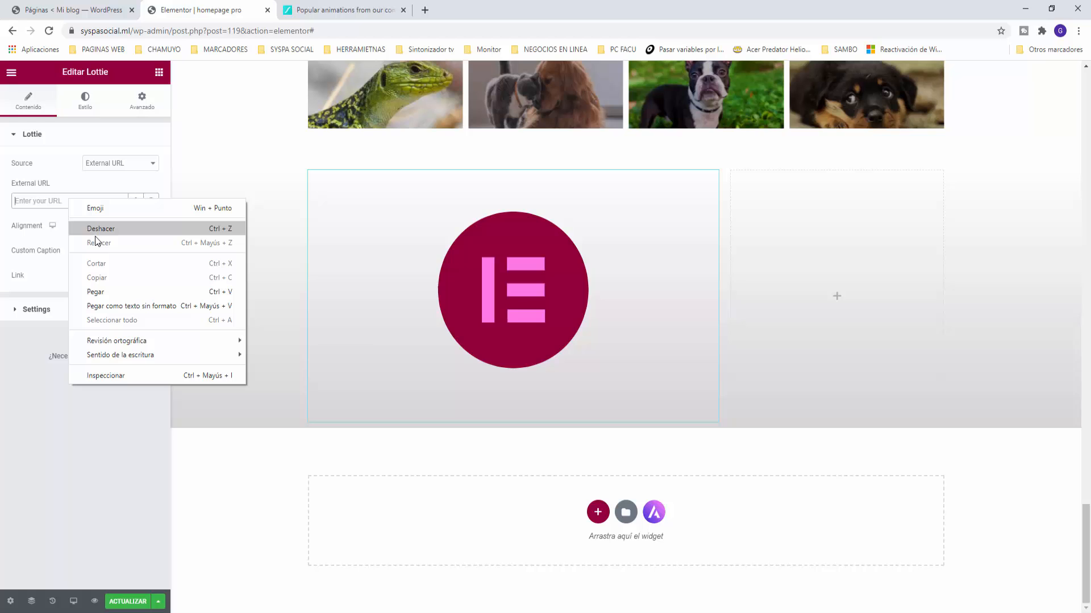
{"action": "left_click", "coordinate": [98, 292]}
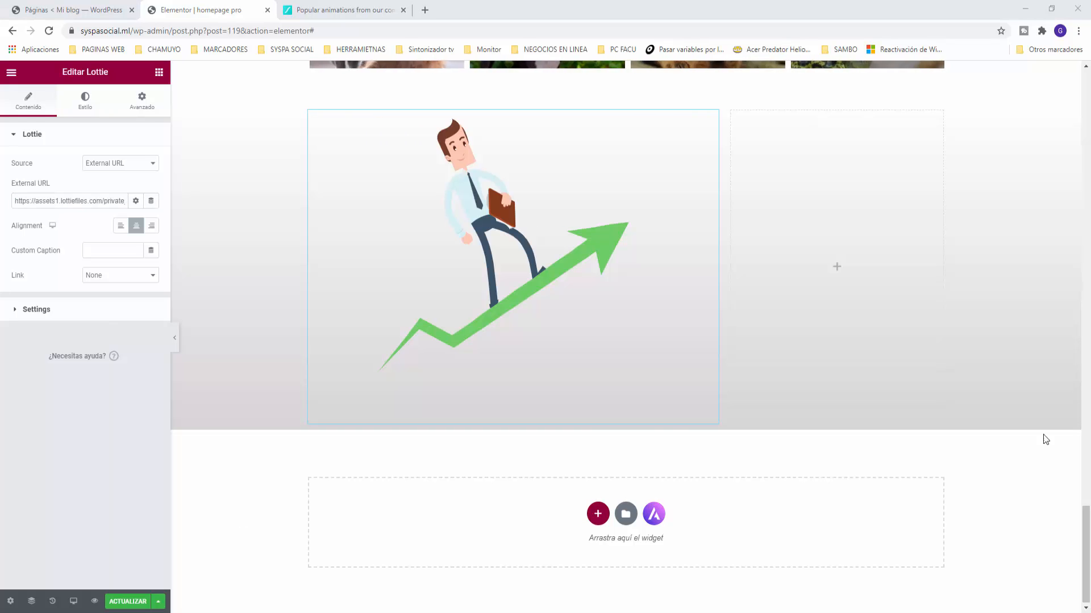
{"action": "left_click", "coordinate": [209, 475]}
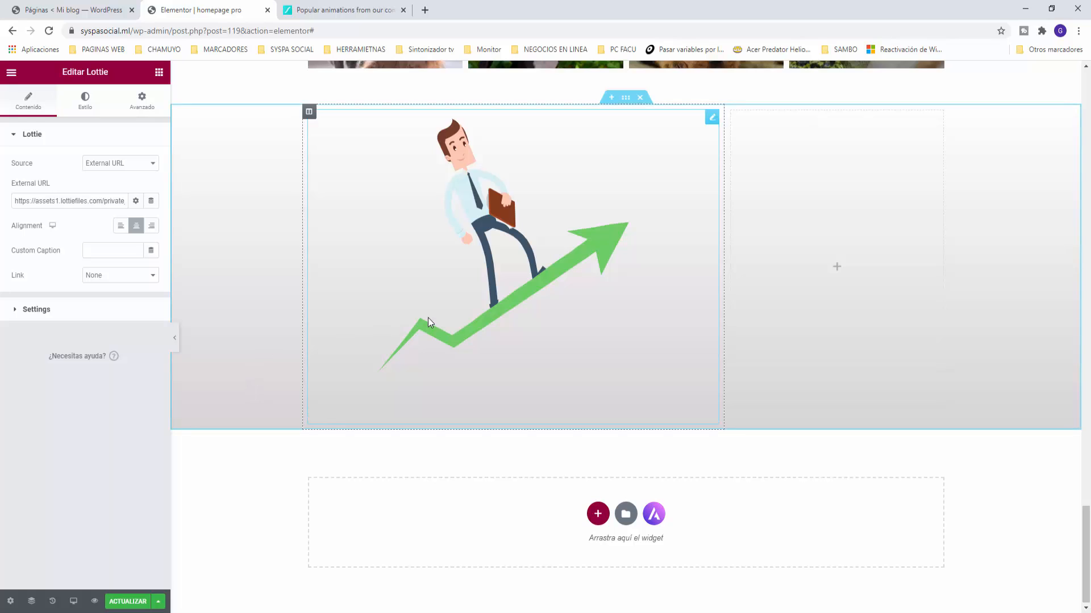
{"action": "scroll", "coordinate": [458, 271], "scroll_direction": "up", "scroll_amount": 2}
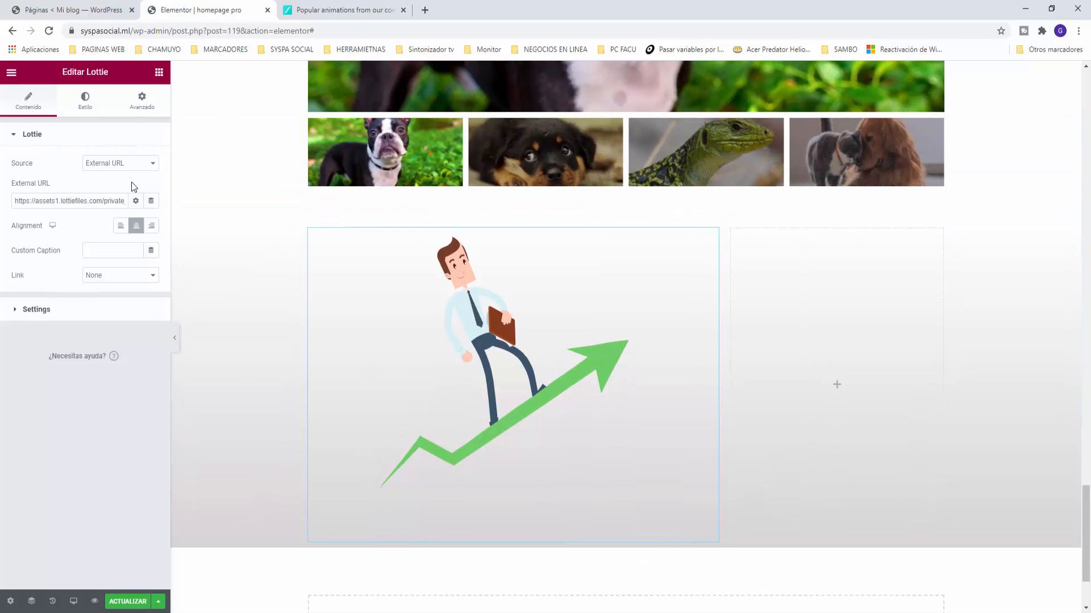
Step: Check the Lottie's style options and leave the animation without a link
{"action": "left_click", "coordinate": [88, 107]}
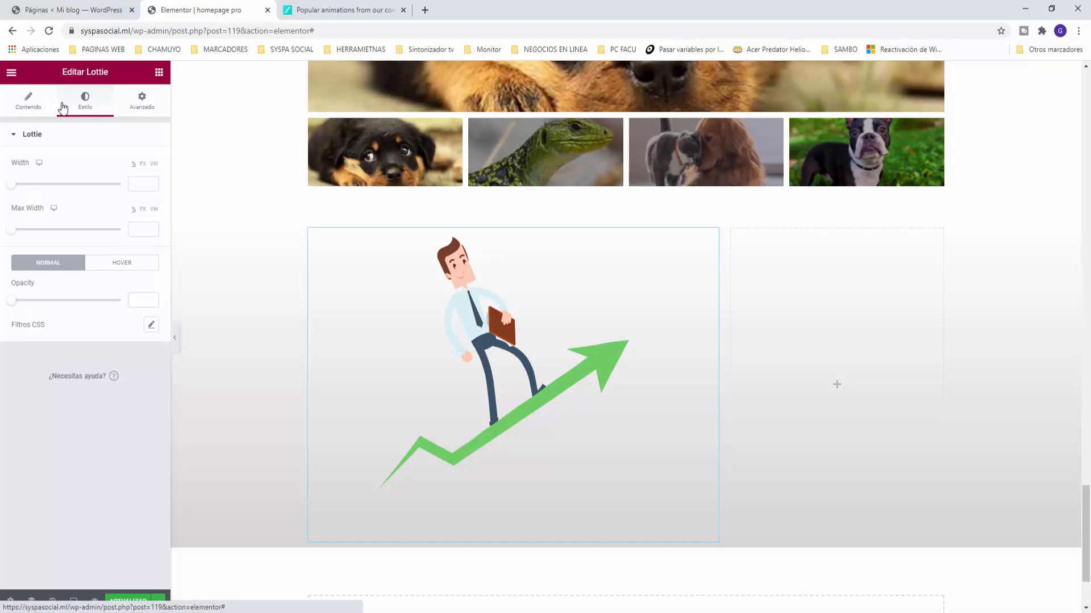
{"action": "left_click", "coordinate": [30, 106]}
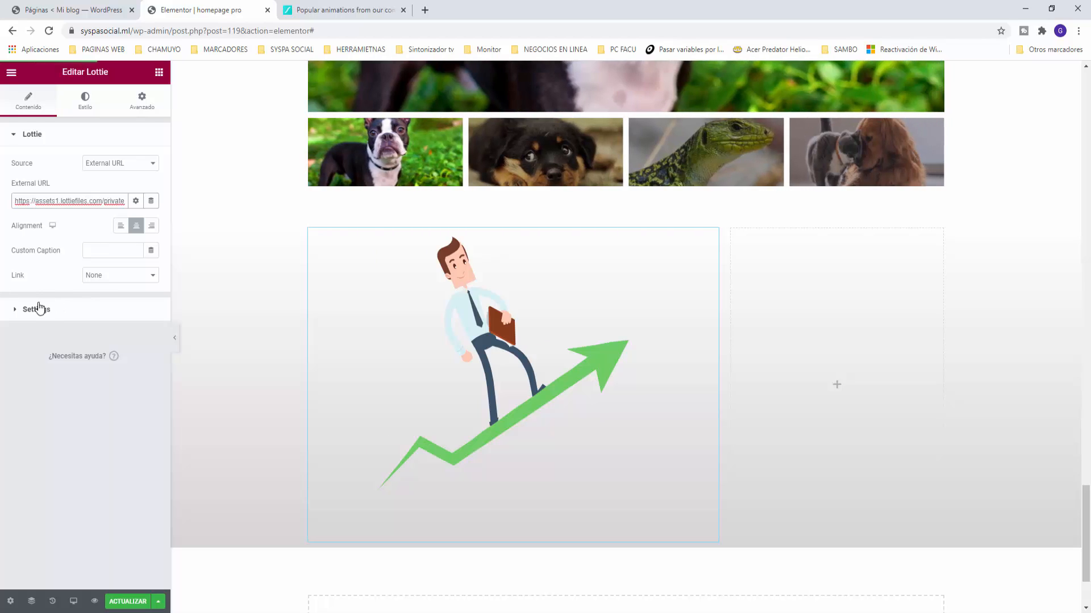
{"action": "left_click", "coordinate": [157, 282]}
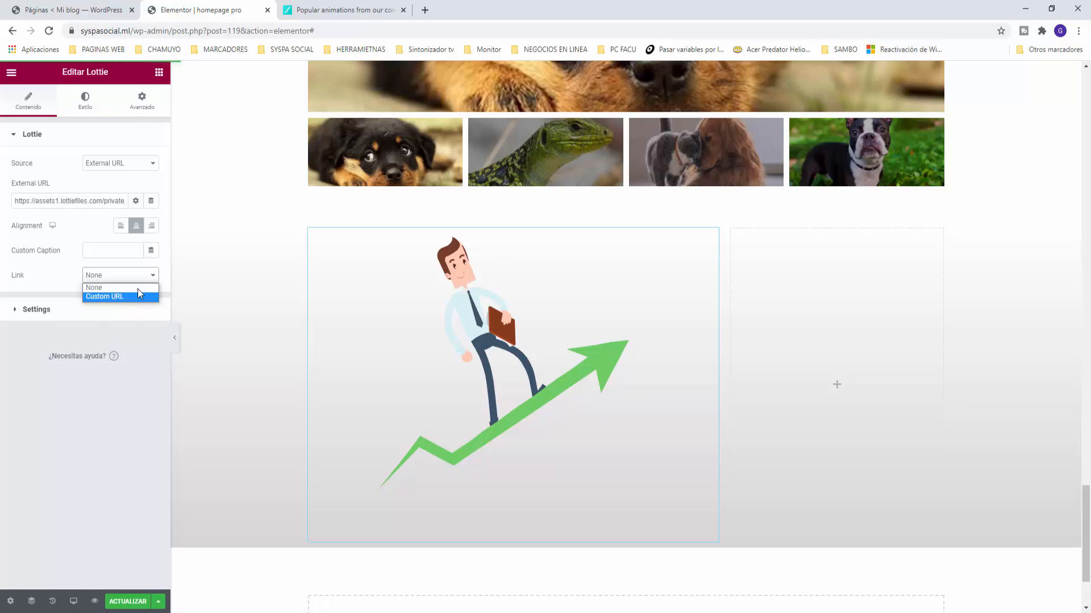
{"action": "left_click", "coordinate": [153, 277]}
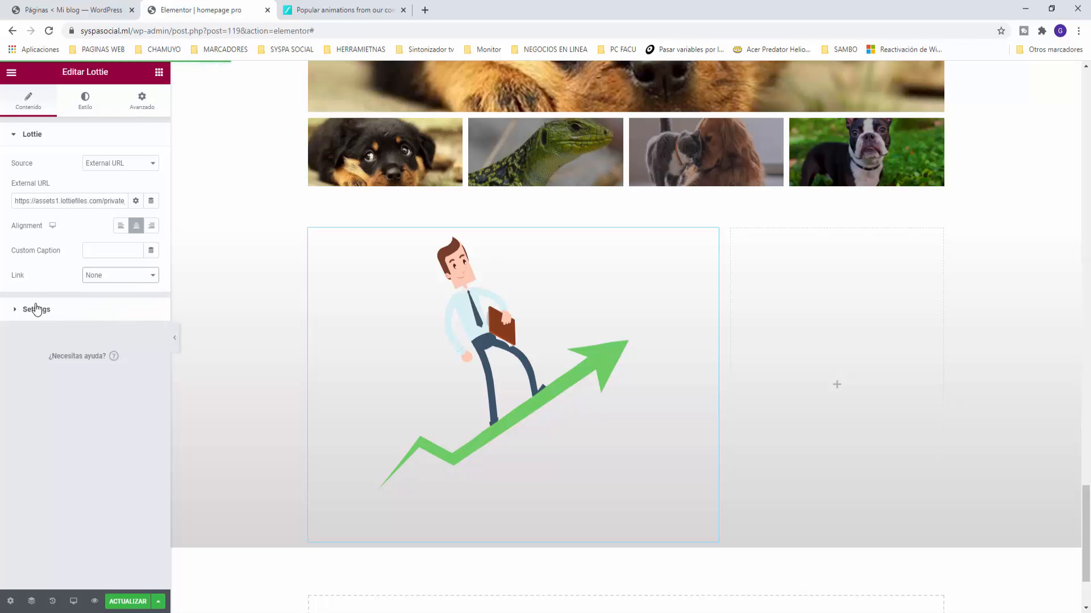
Step: Turn on Loop and Lazy Load for the Lottie and update the page
{"action": "left_click", "coordinate": [36, 309]}
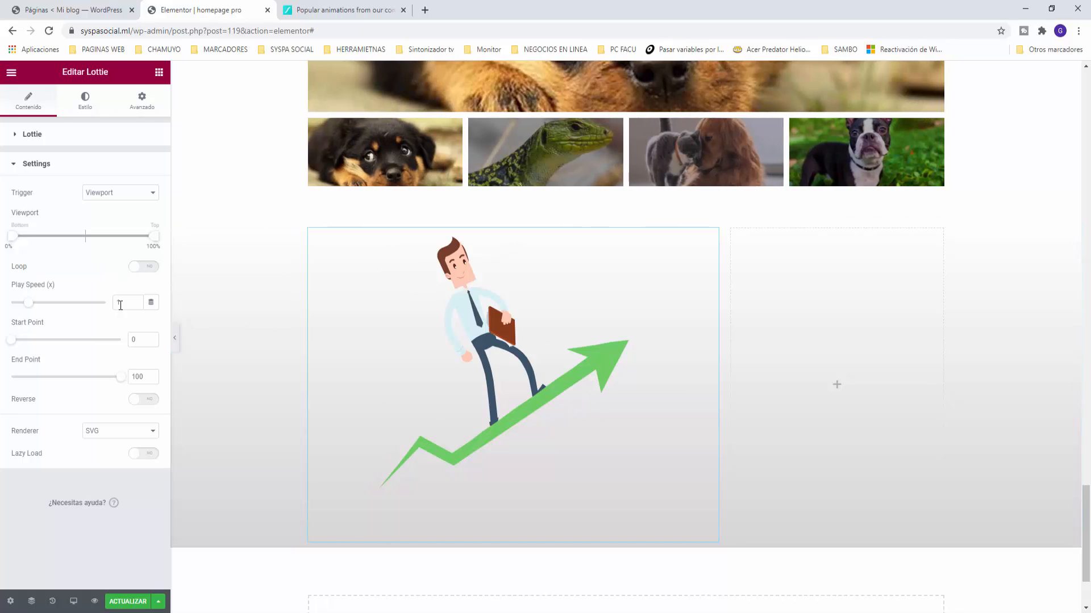
{"action": "left_click", "coordinate": [146, 267]}
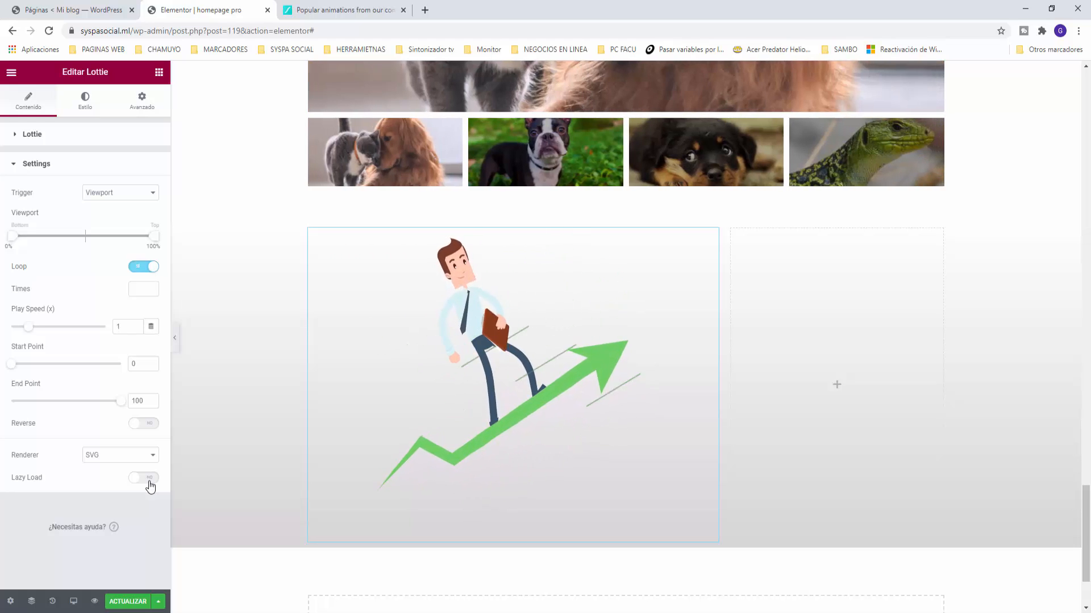
{"action": "left_click", "coordinate": [149, 479]}
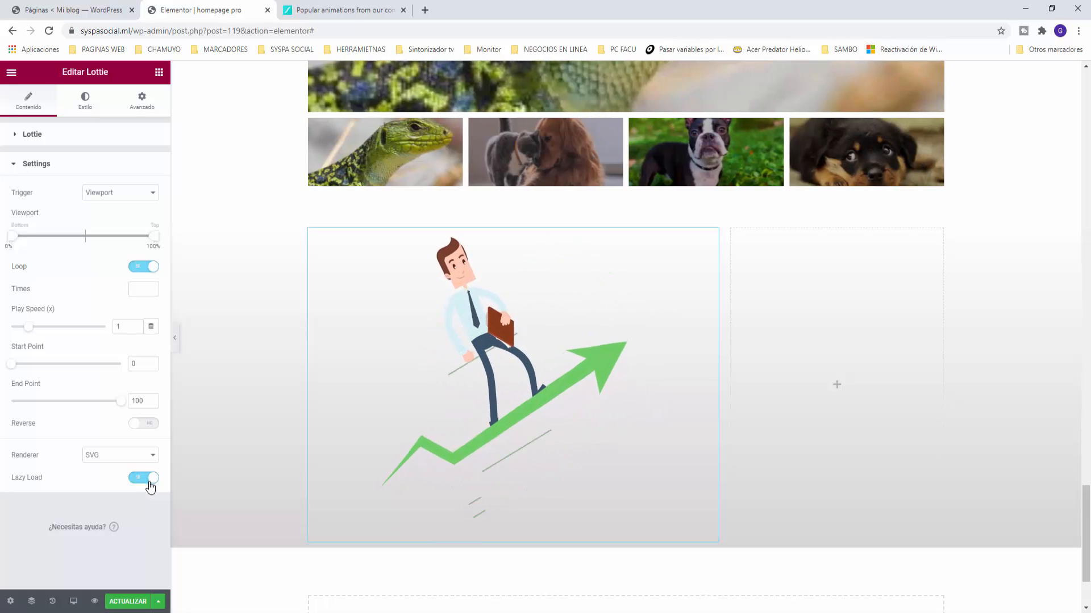
{"action": "left_click", "coordinate": [128, 602]}
Step: Add a heading 'Vola alo mejor del mundo animal' to the right column in global grey Texto colour
{"action": "left_click", "coordinate": [159, 72]}
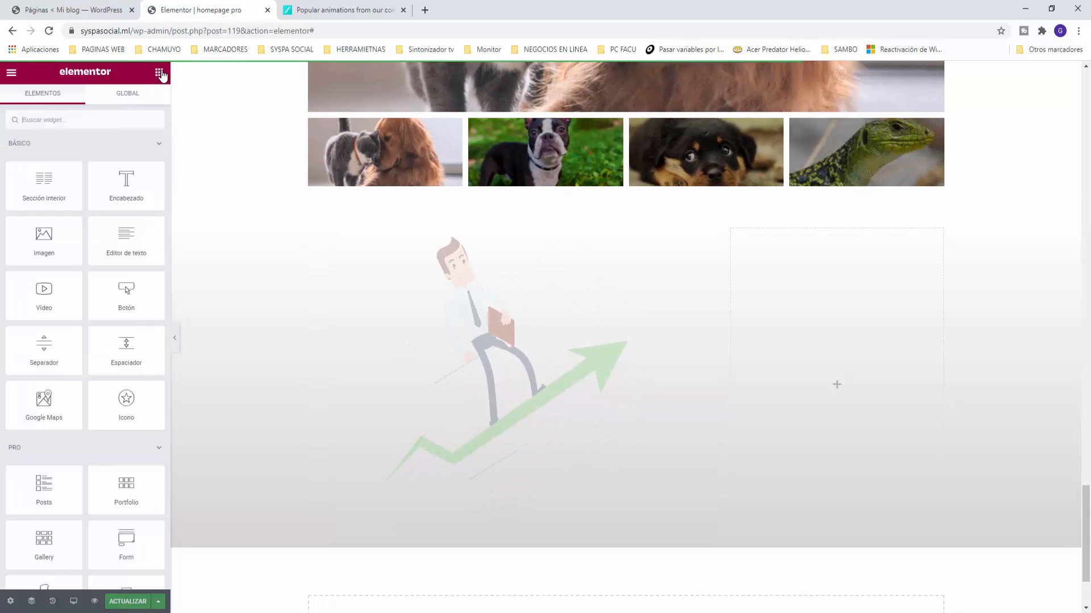
{"action": "left_click_drag", "start_coordinate": [124, 189], "coordinate": [847, 370]}
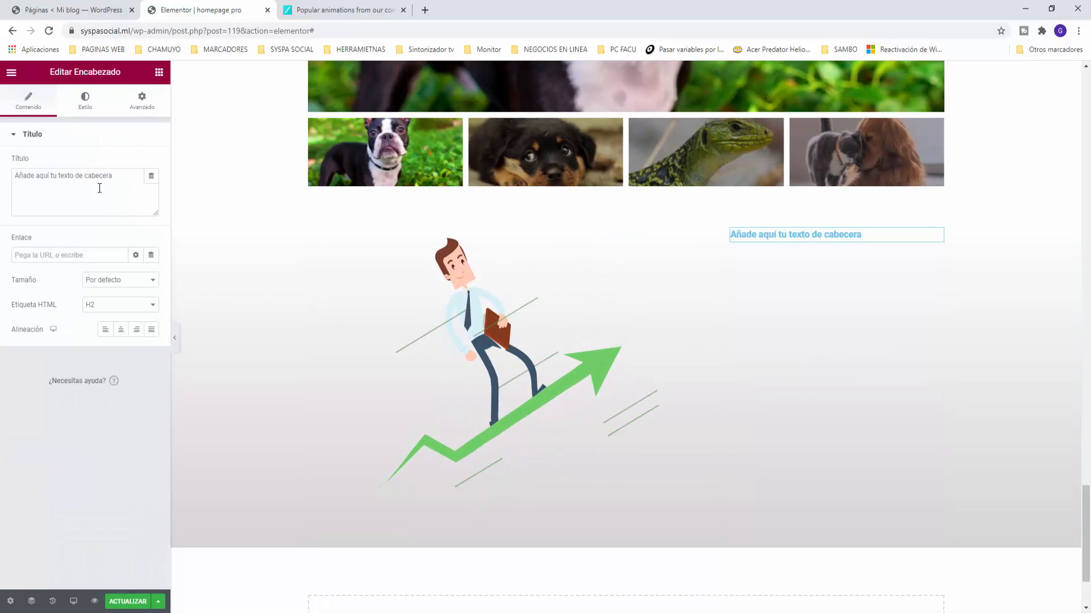
{"action": "type", "text": "Vola"}
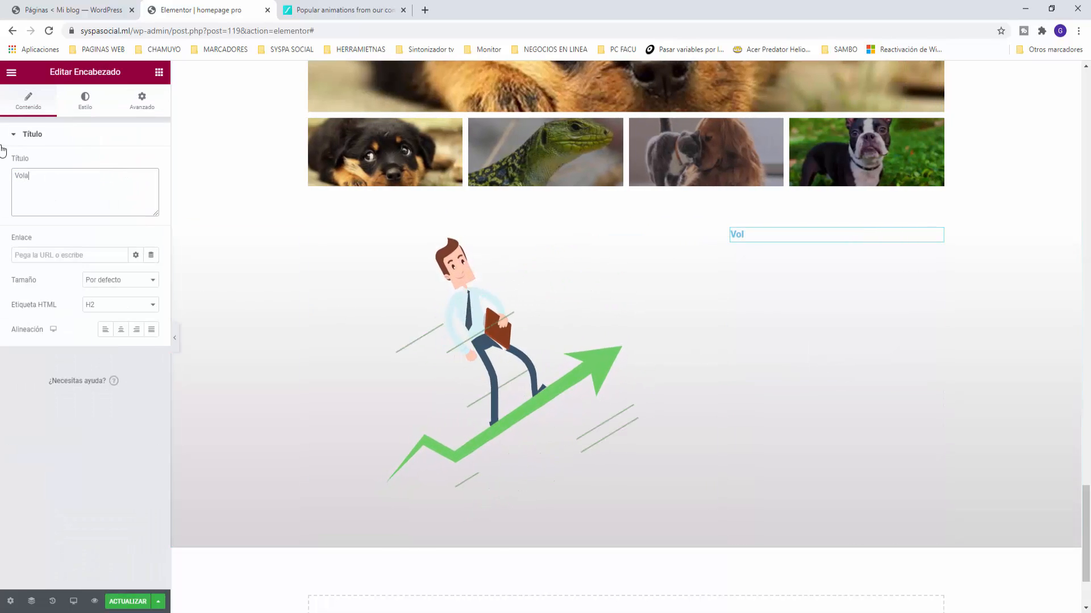
{"action": "type", "text": " alo me"}
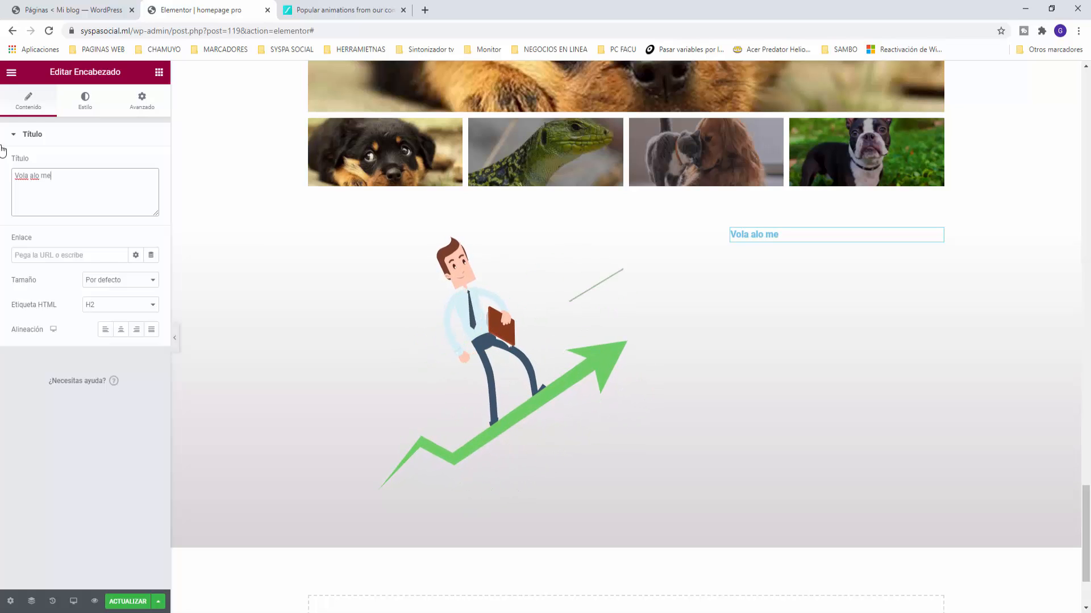
{"action": "type", "text": "jor del mun"}
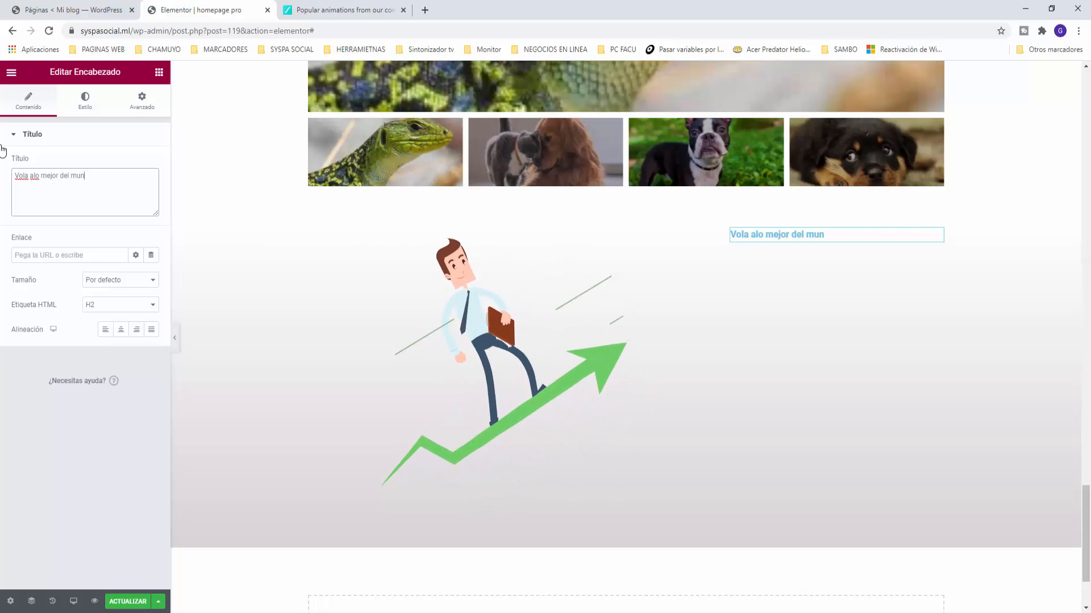
{"action": "type", "text": "do animal"}
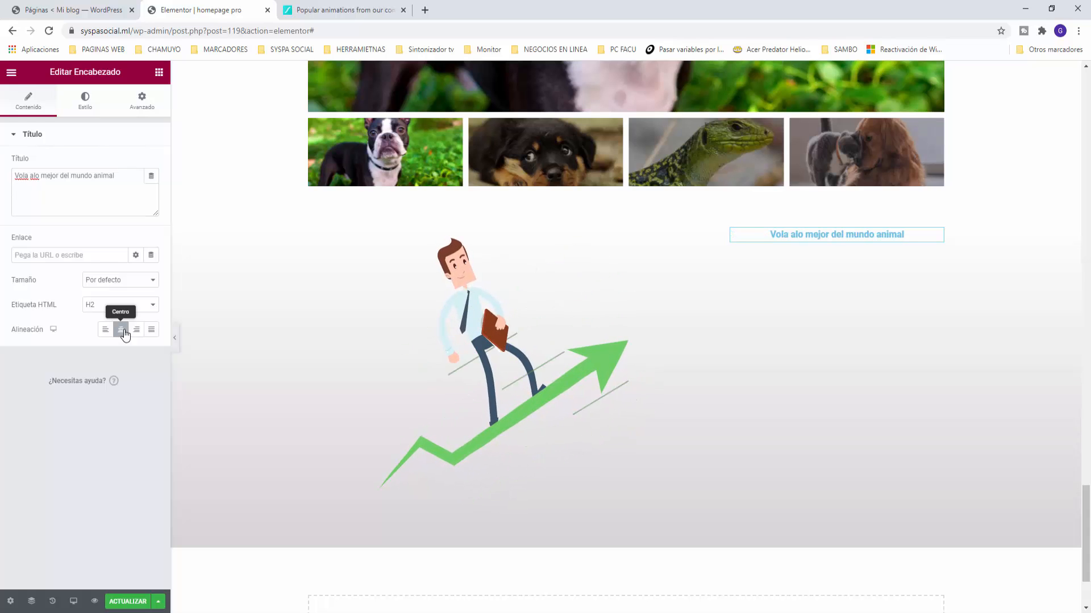
{"action": "left_click", "coordinate": [88, 104]}
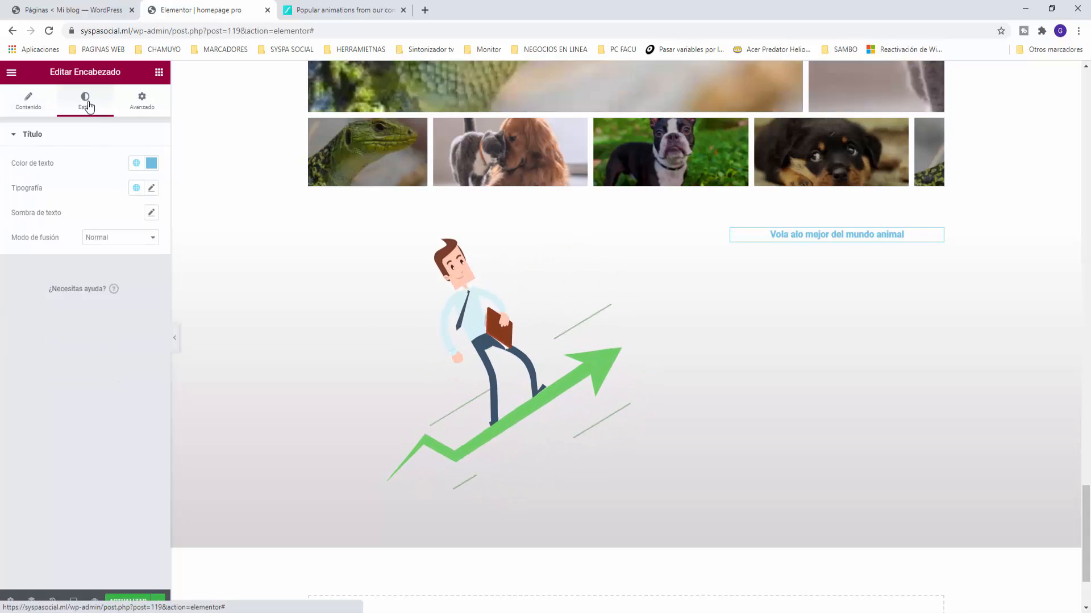
{"action": "left_click", "coordinate": [136, 165]}
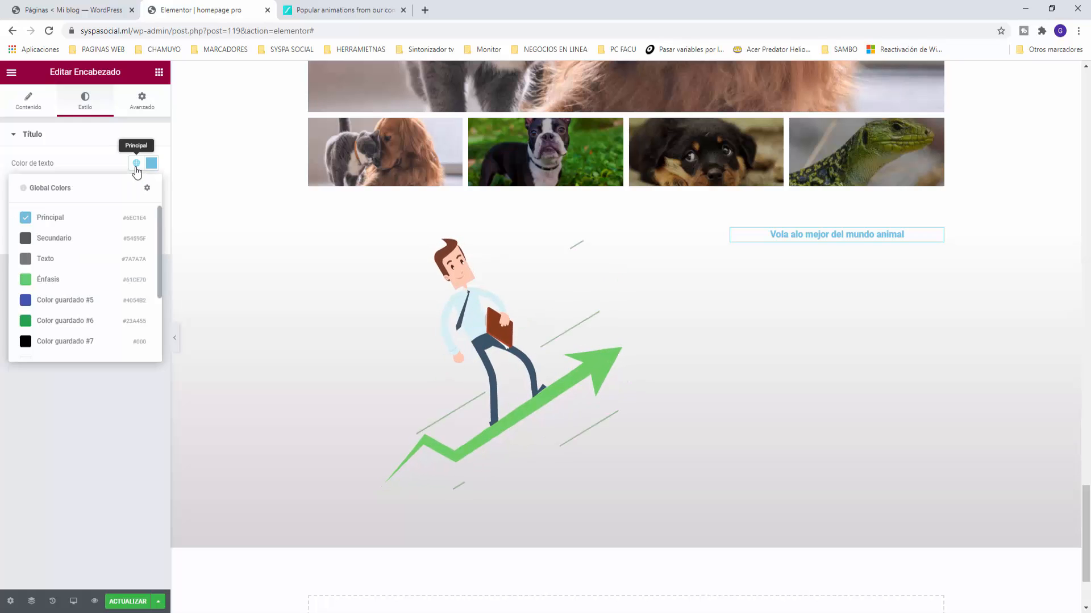
{"action": "left_click", "coordinate": [34, 256]}
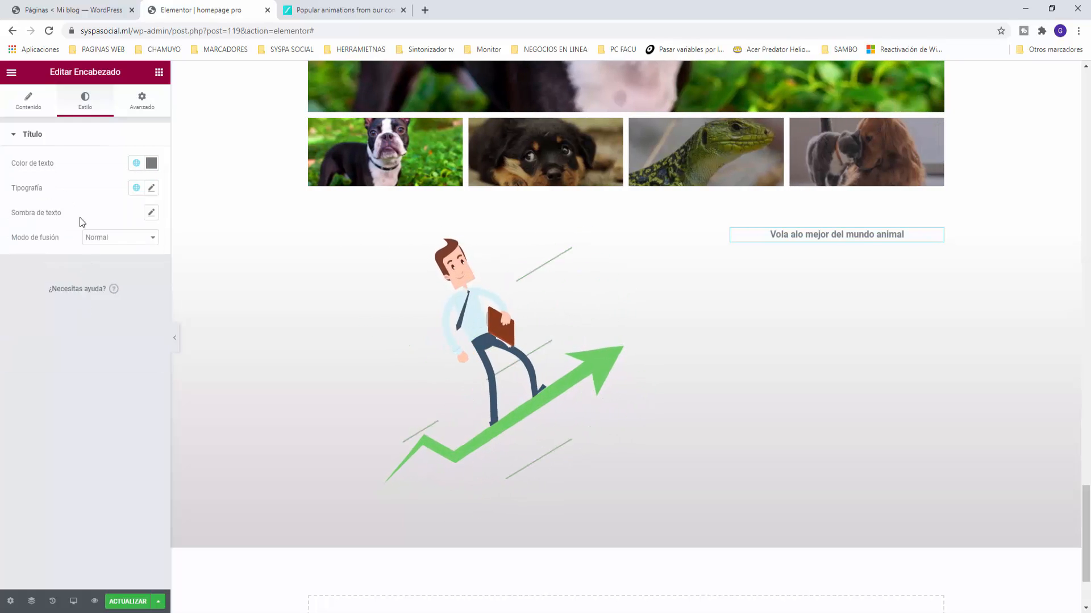
{"action": "left_click", "coordinate": [731, 230]}
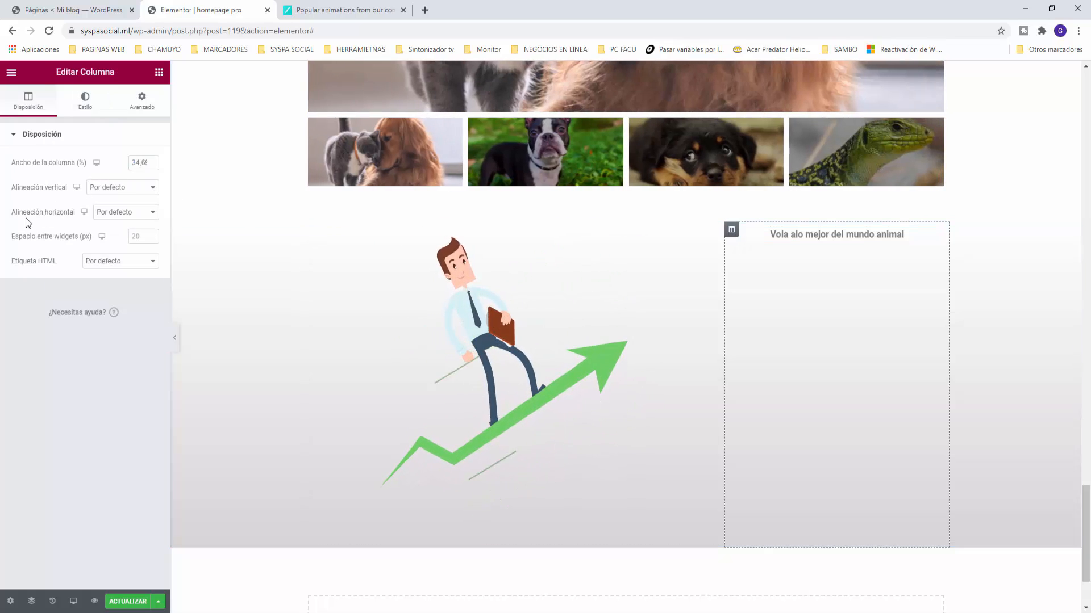
Step: Set the right column's vertical alignment to Middle and reopen the heading's title to fix the typo
{"action": "left_click", "coordinate": [104, 194]}
{"action": "left_click", "coordinate": [105, 218]}
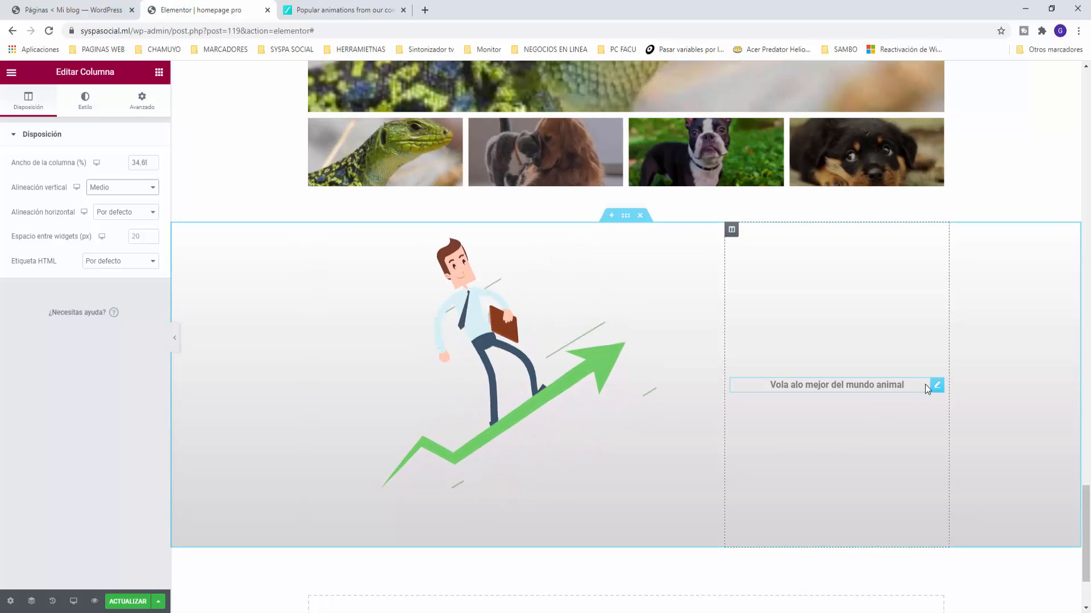
{"action": "left_click", "coordinate": [833, 391]}
{"action": "left_click", "coordinate": [8, 107]}
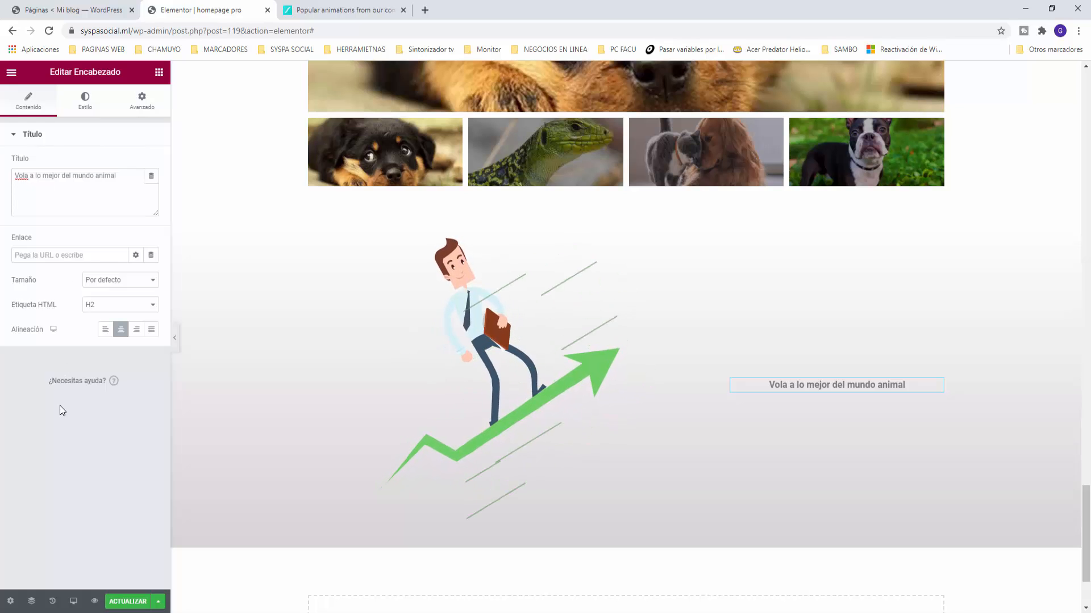
Step: Add a centred button under the heading and relabel it 'Ingresar'
{"action": "left_click", "coordinate": [160, 74]}
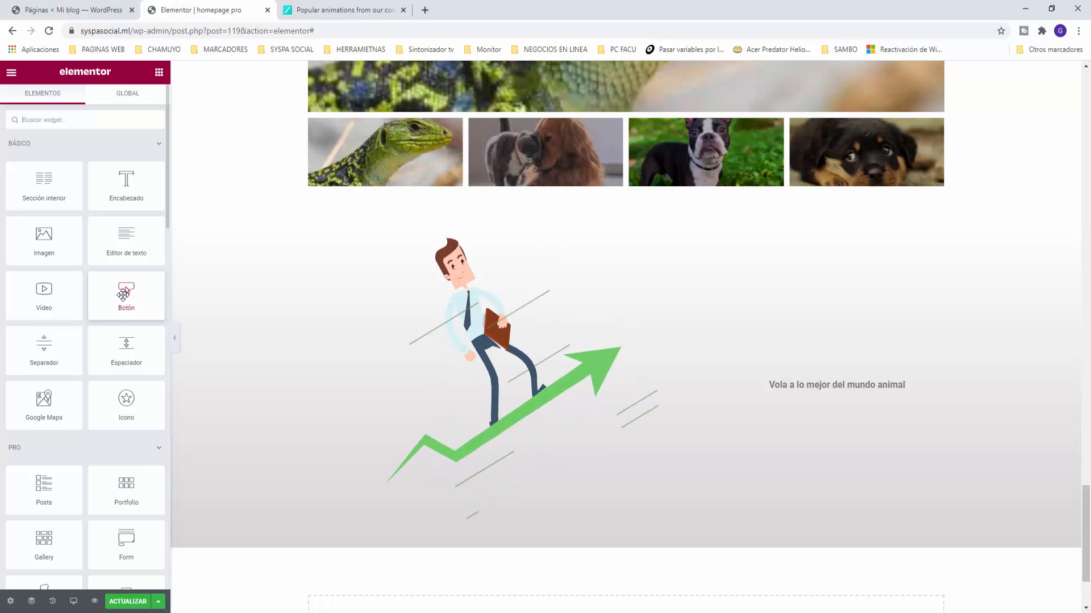
{"action": "left_click_drag", "start_coordinate": [123, 294], "coordinate": [838, 384]}
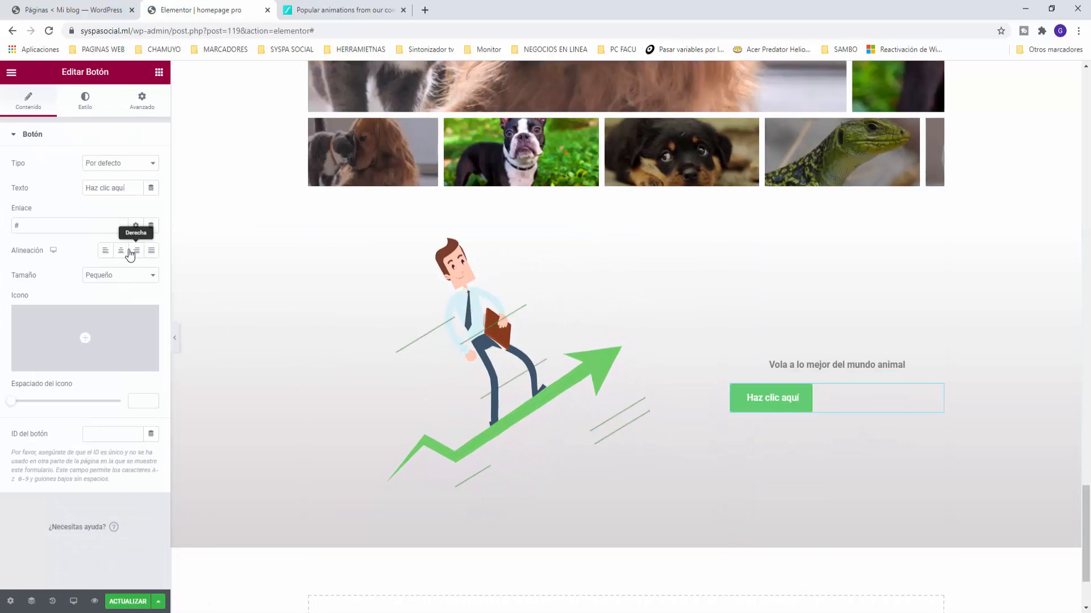
{"action": "left_click", "coordinate": [121, 251]}
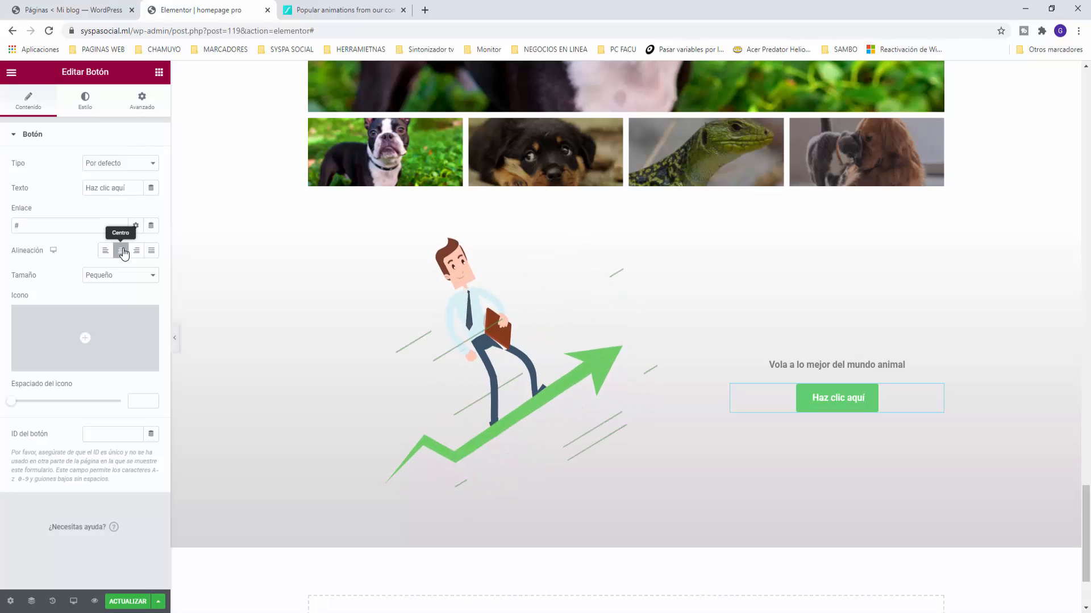
{"action": "left_click_drag", "start_coordinate": [128, 185], "coordinate": [43, 181]}
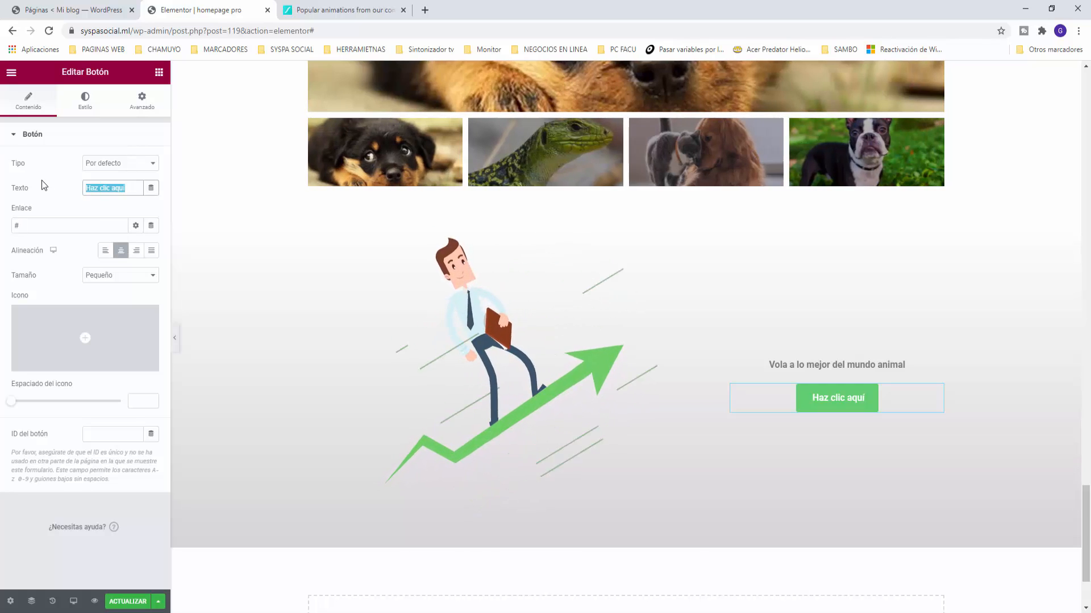
{"action": "type", "text": "Ingresar"}
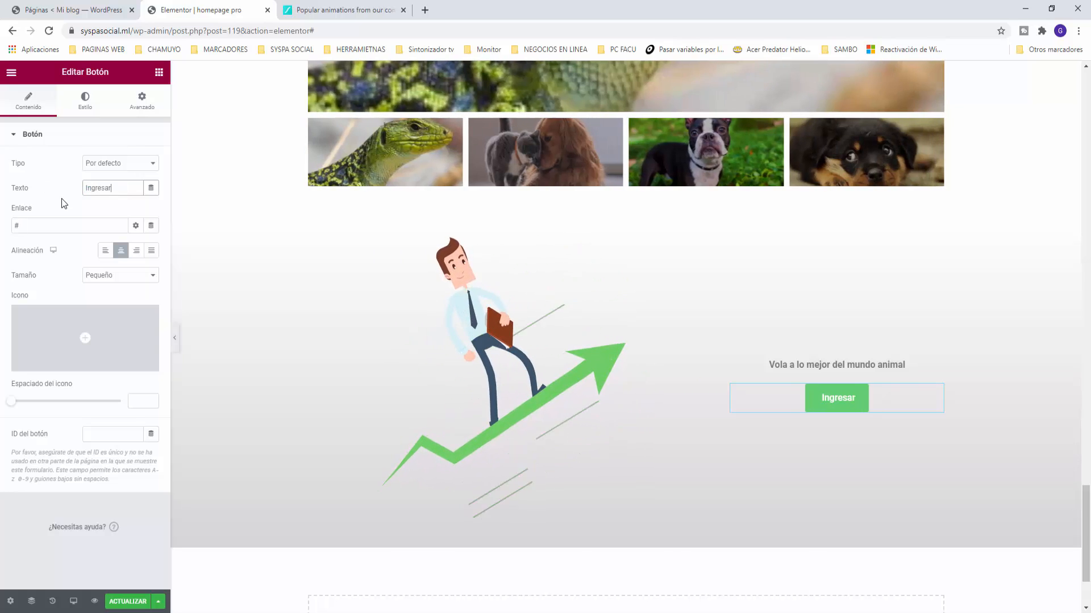
{"action": "left_click", "coordinate": [61, 198]}
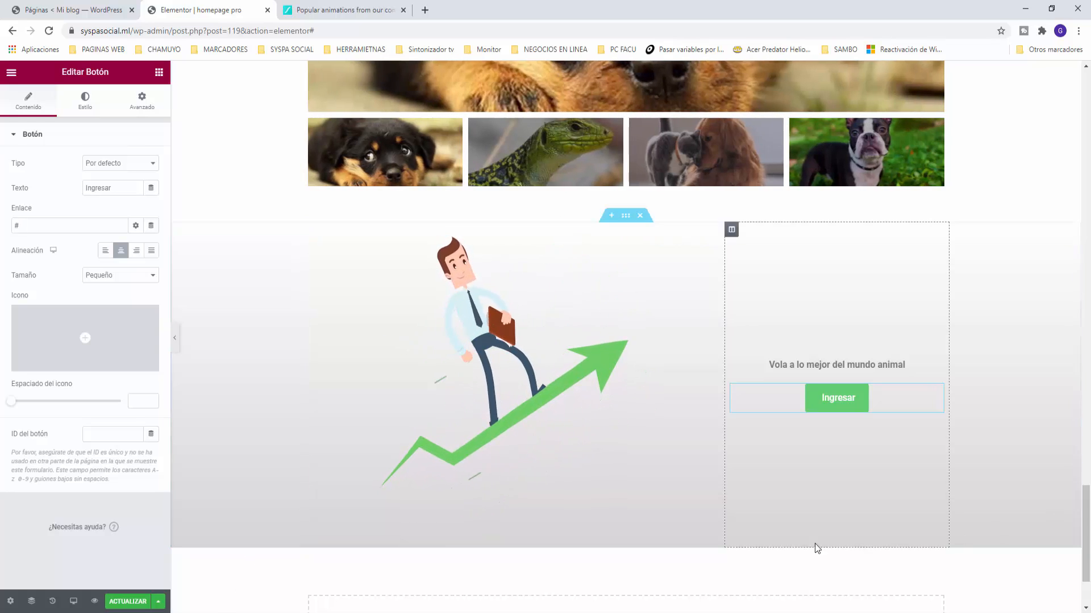
Step: Create a new three-column section below the Lottie section
{"action": "scroll", "coordinate": [627, 536], "scroll_direction": "down", "scroll_amount": 2}
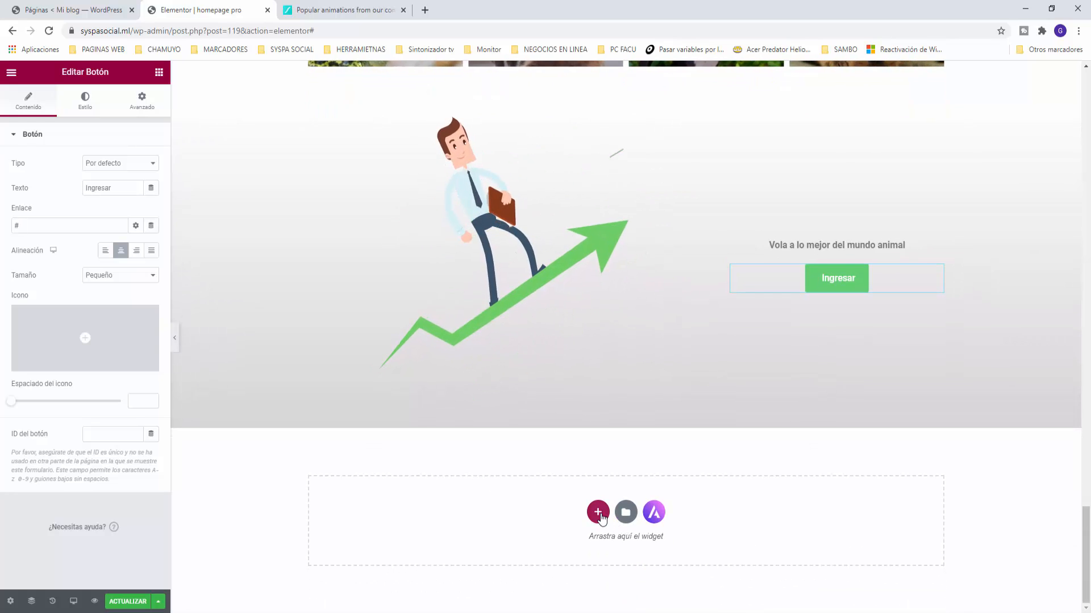
{"action": "left_click", "coordinate": [598, 514]}
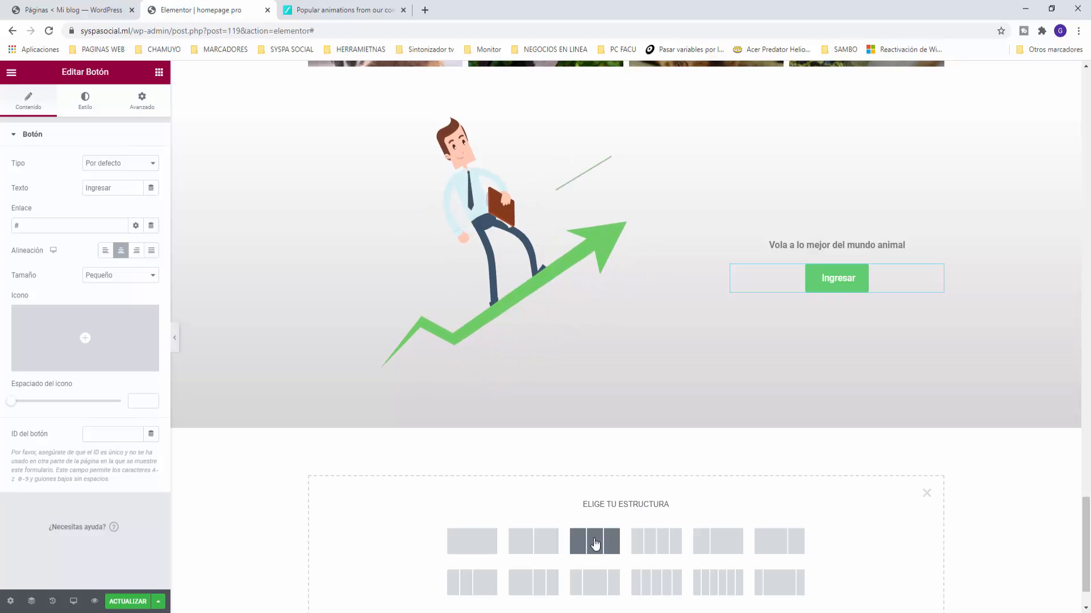
{"action": "left_click", "coordinate": [594, 543]}
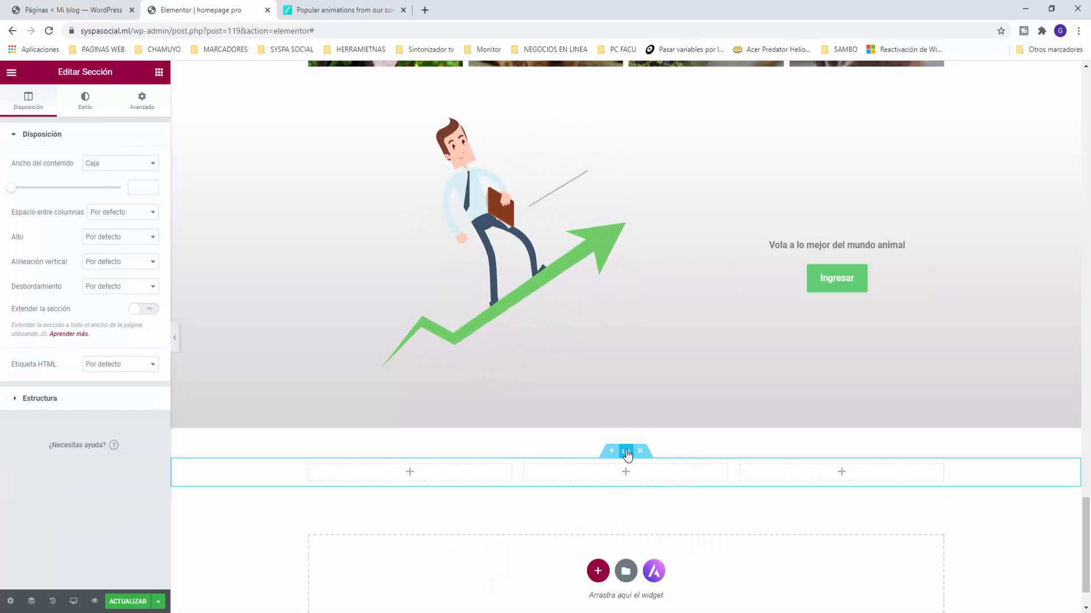
Step: Give the new section a classic background using the saved light grey global colour
{"action": "left_click", "coordinate": [85, 106]}
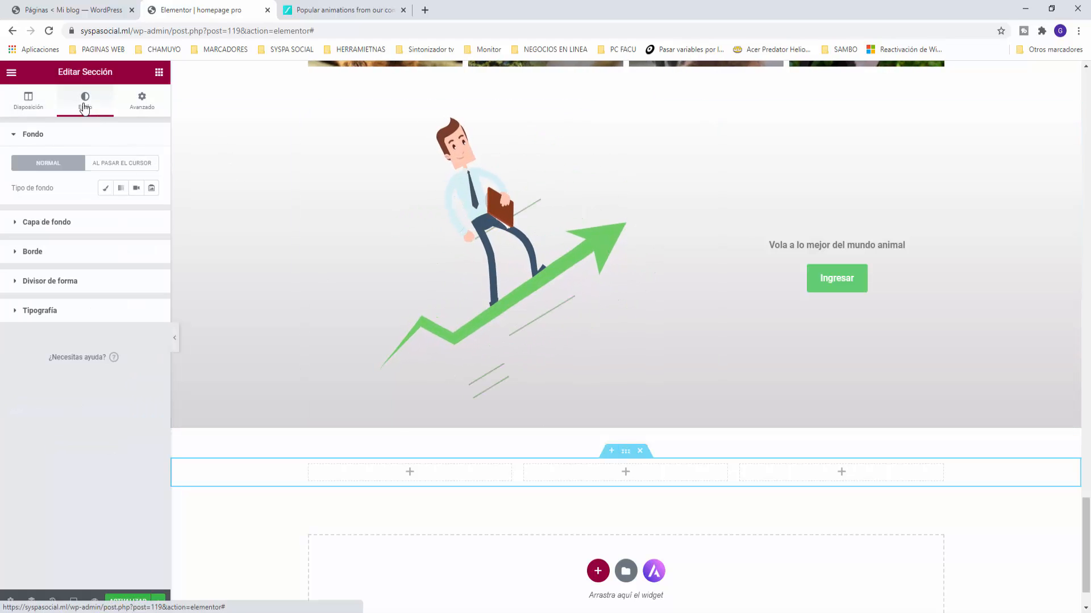
{"action": "left_click", "coordinate": [105, 188]}
{"action": "left_click", "coordinate": [135, 217]}
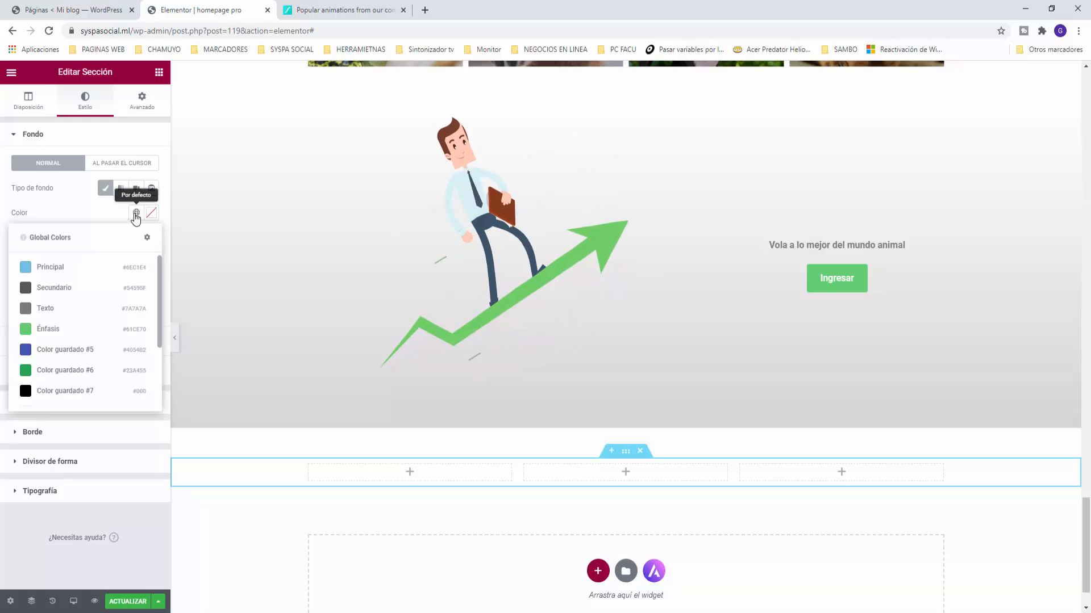
{"action": "scroll", "coordinate": [97, 330], "scroll_direction": "down", "scroll_amount": 3}
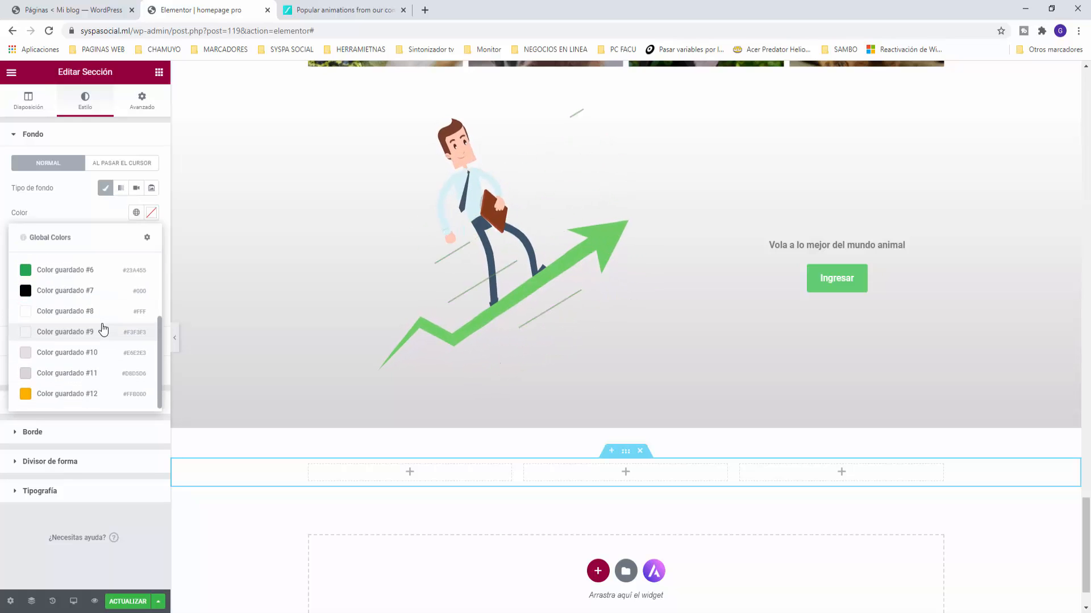
{"action": "left_click", "coordinate": [28, 372]}
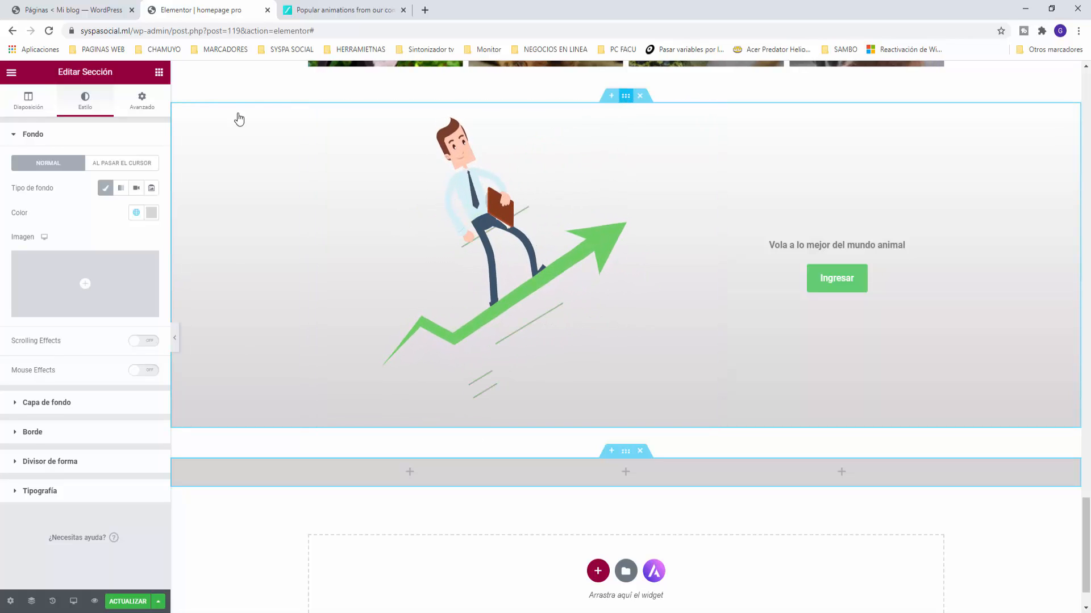
Step: Clear the section's 50 px margins in the Advanced tab
{"action": "left_click", "coordinate": [141, 100]}
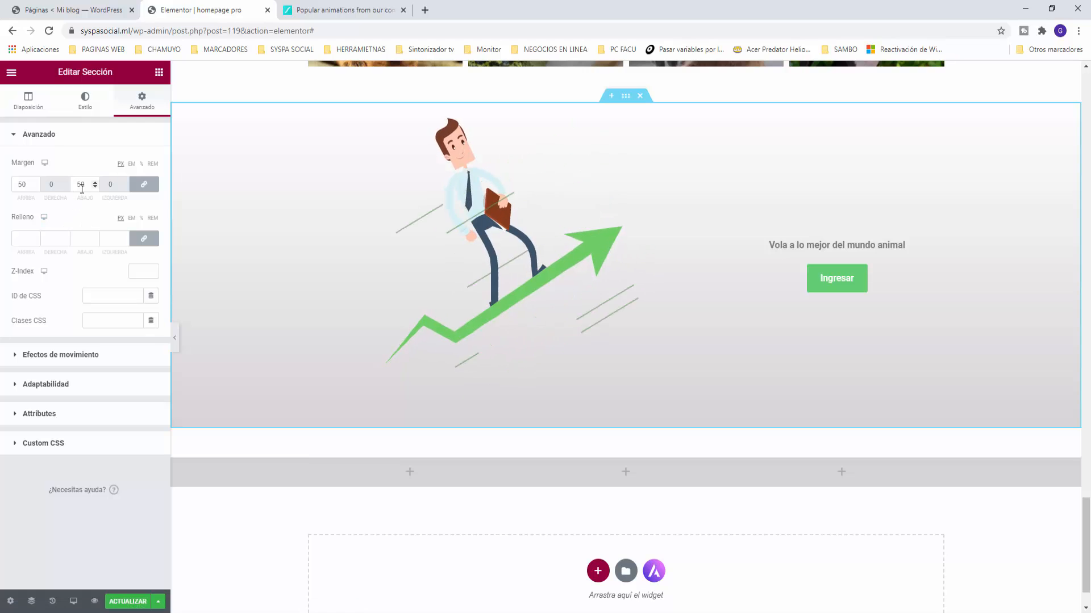
{"action": "left_click_drag", "start_coordinate": [82, 188], "coordinate": [66, 183]}
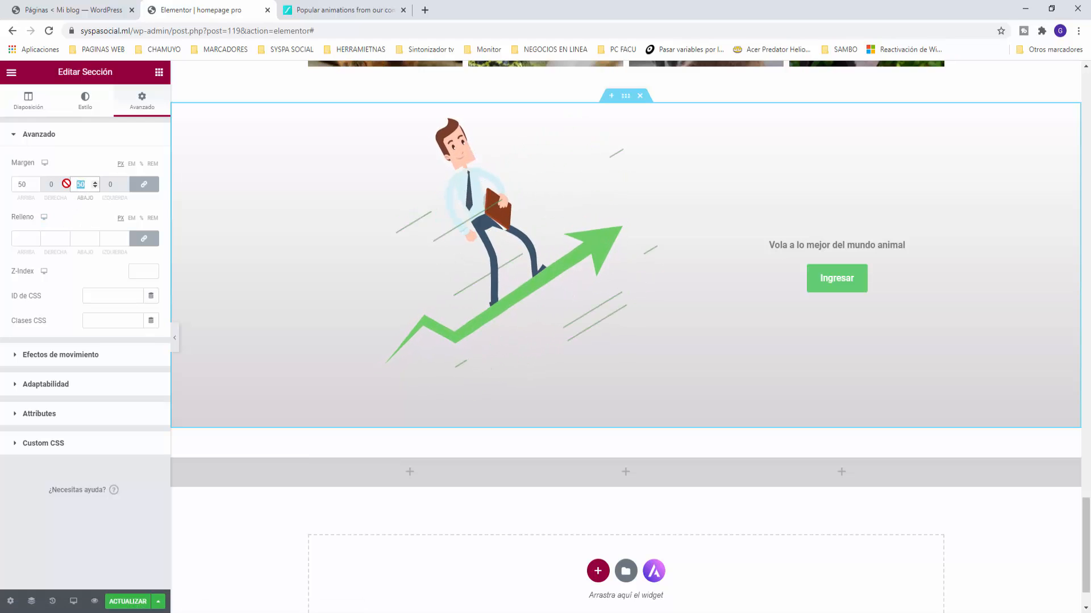
{"action": "key", "text": "BackSpace"}
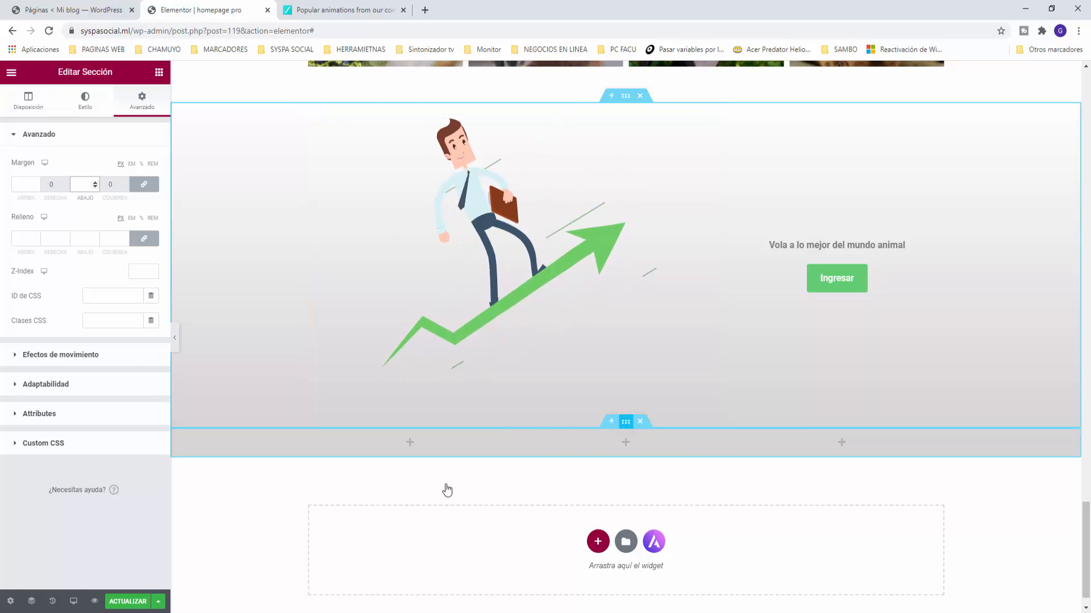
{"action": "left_click", "coordinate": [625, 421]}
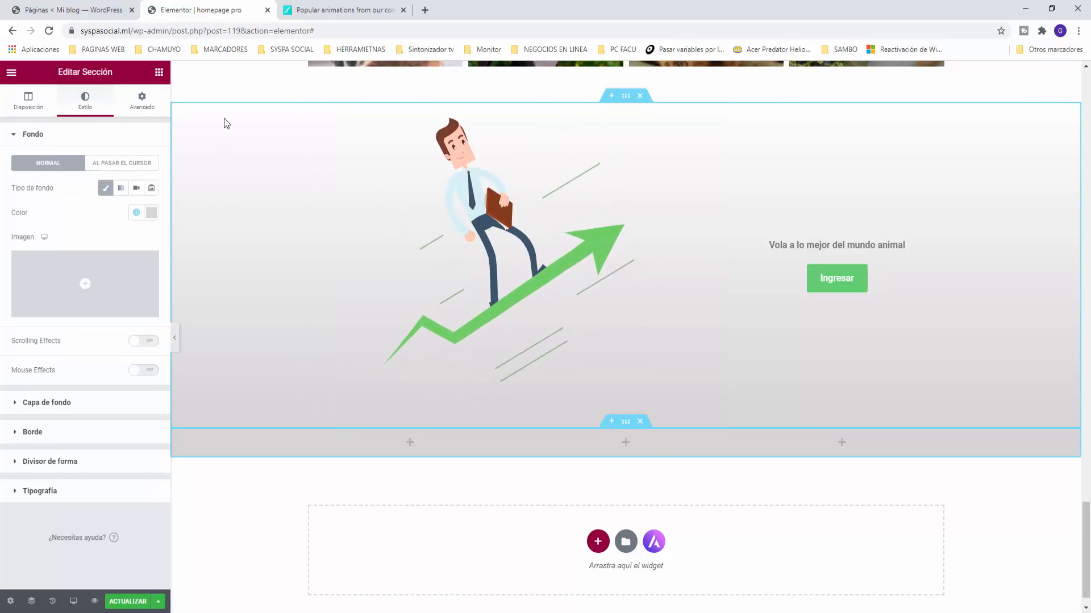
Step: Place a Share Buttons widget (Facebook, Twitter, LinkedIn) in the grey section's right column
{"action": "scroll", "coordinate": [418, 250], "scroll_direction": "up", "scroll_amount": 1}
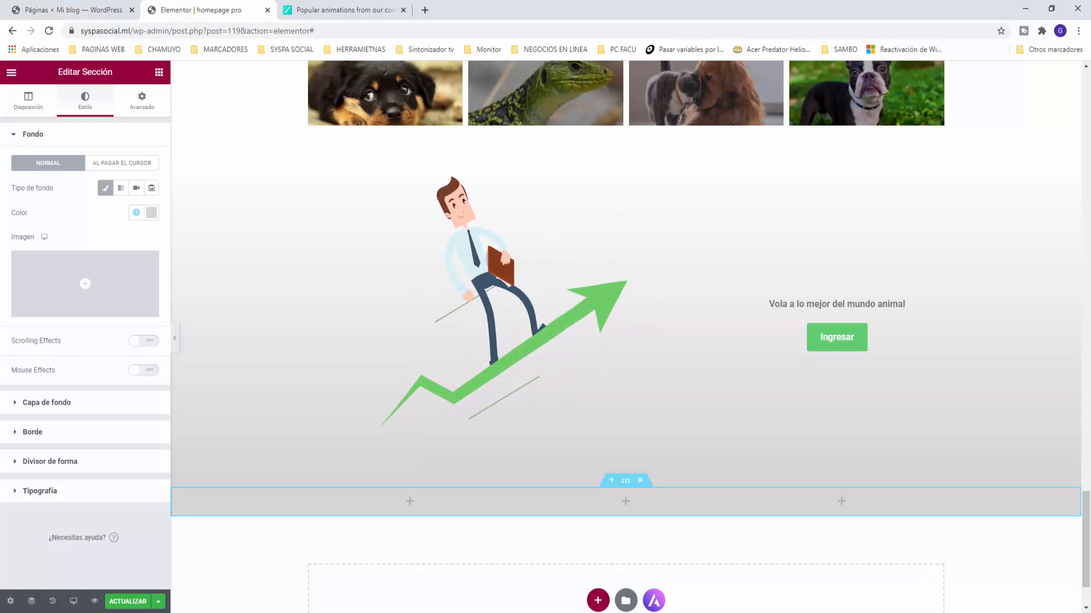
{"action": "left_click", "coordinate": [159, 73]}
{"action": "scroll", "coordinate": [103, 362], "scroll_direction": "down", "scroll_amount": 3}
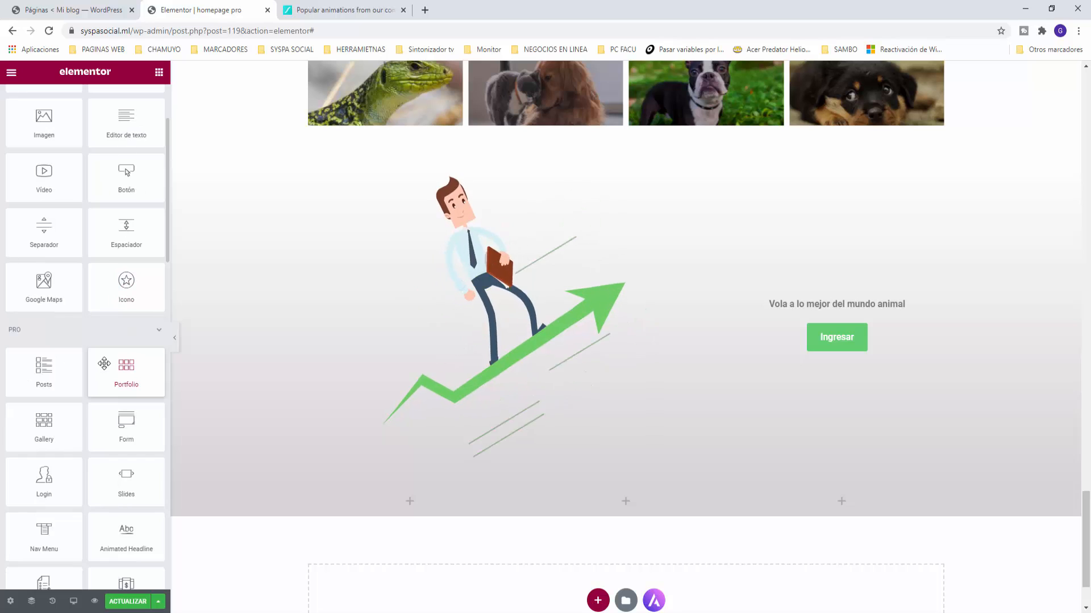
{"action": "scroll", "coordinate": [104, 364], "scroll_direction": "down", "scroll_amount": 3}
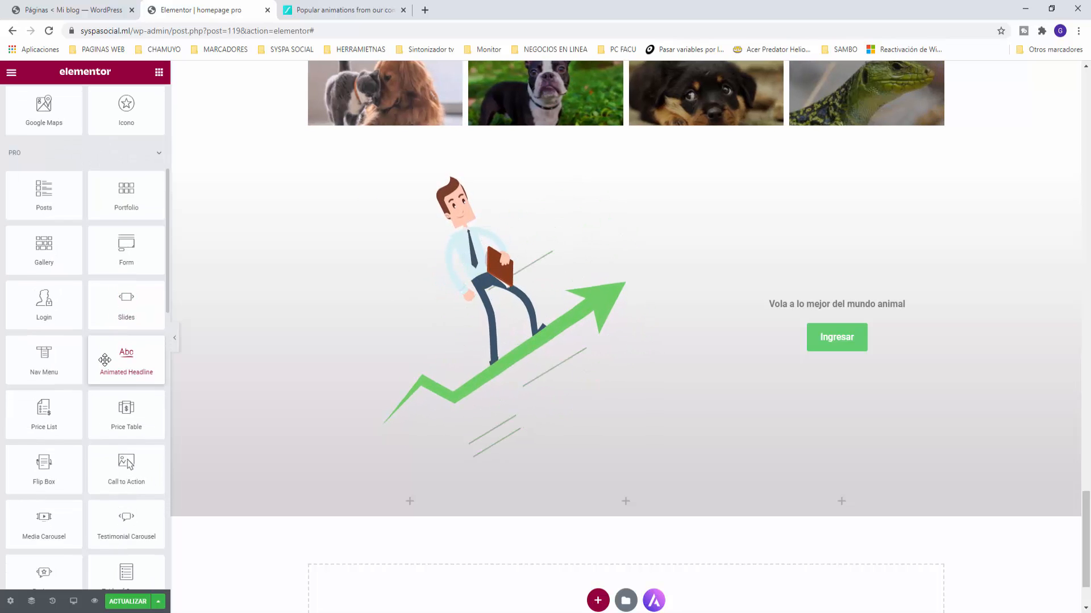
{"action": "scroll", "coordinate": [104, 360], "scroll_direction": "down", "scroll_amount": 4}
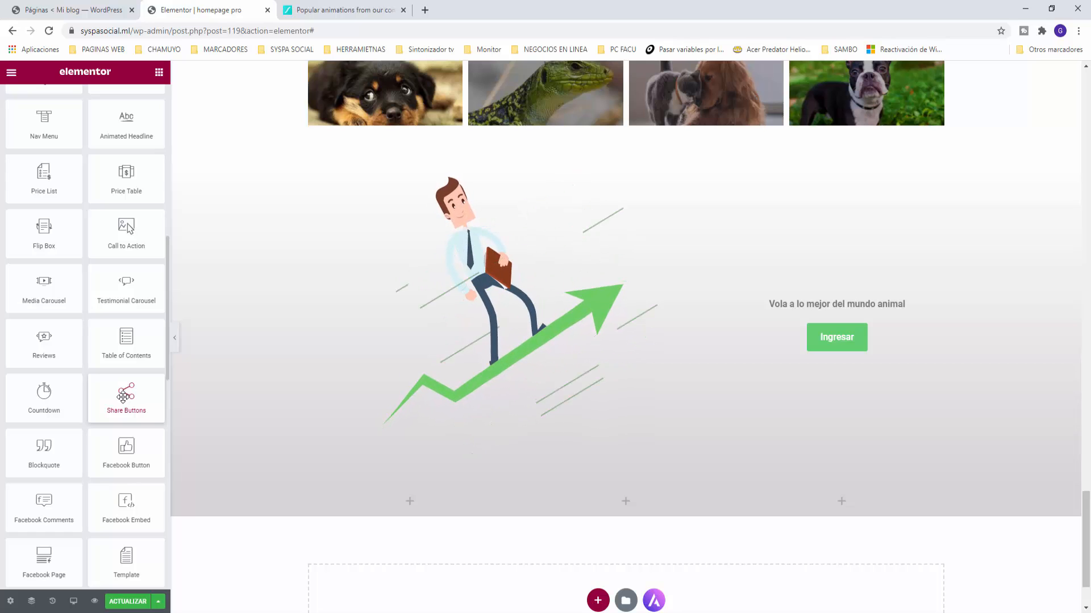
{"action": "left_click_drag", "start_coordinate": [123, 396], "coordinate": [864, 506]}
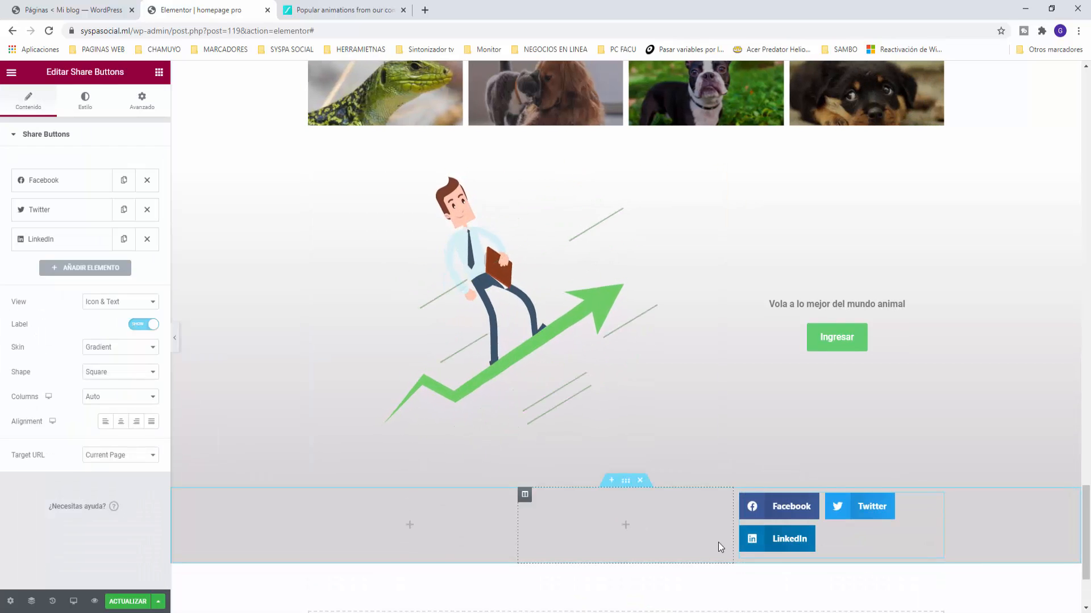
Step: Set the grey section's content width to Ancho completo (full width)
{"action": "left_click", "coordinate": [625, 482]}
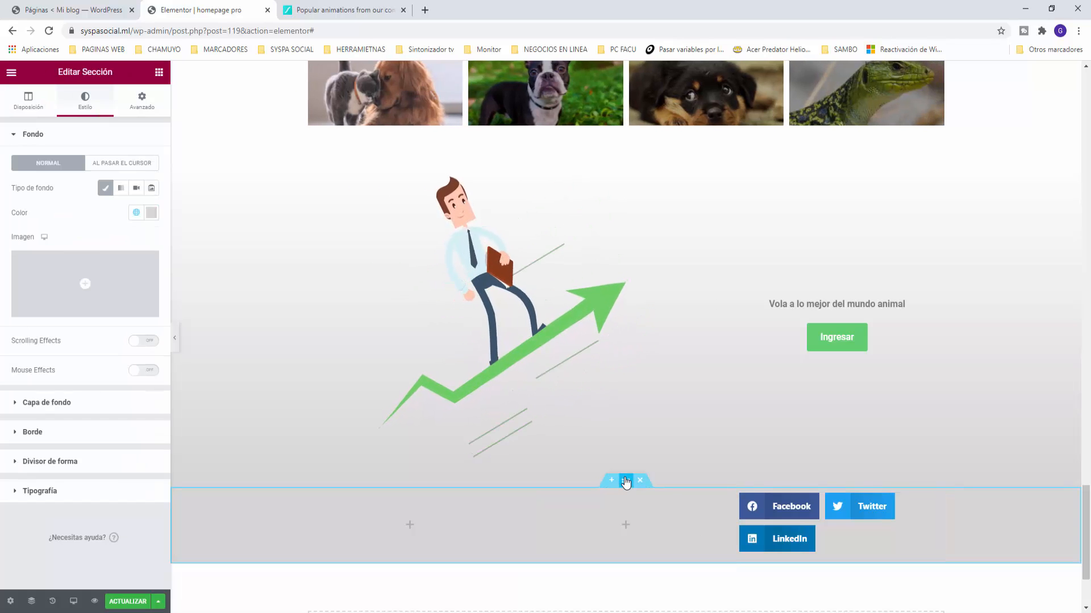
{"action": "left_click", "coordinate": [22, 111]}
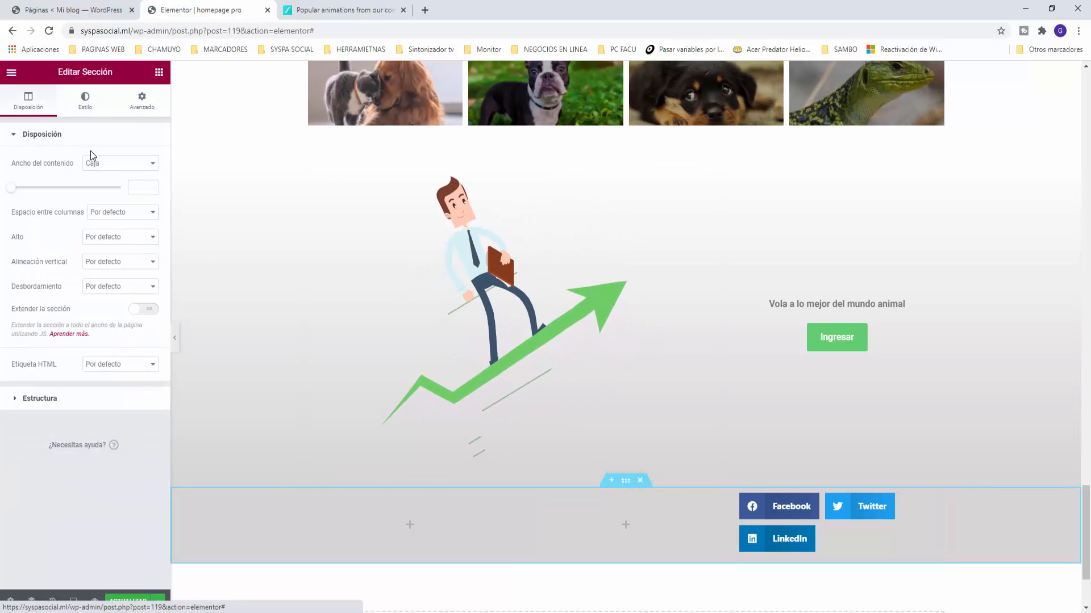
{"action": "left_click", "coordinate": [102, 163]}
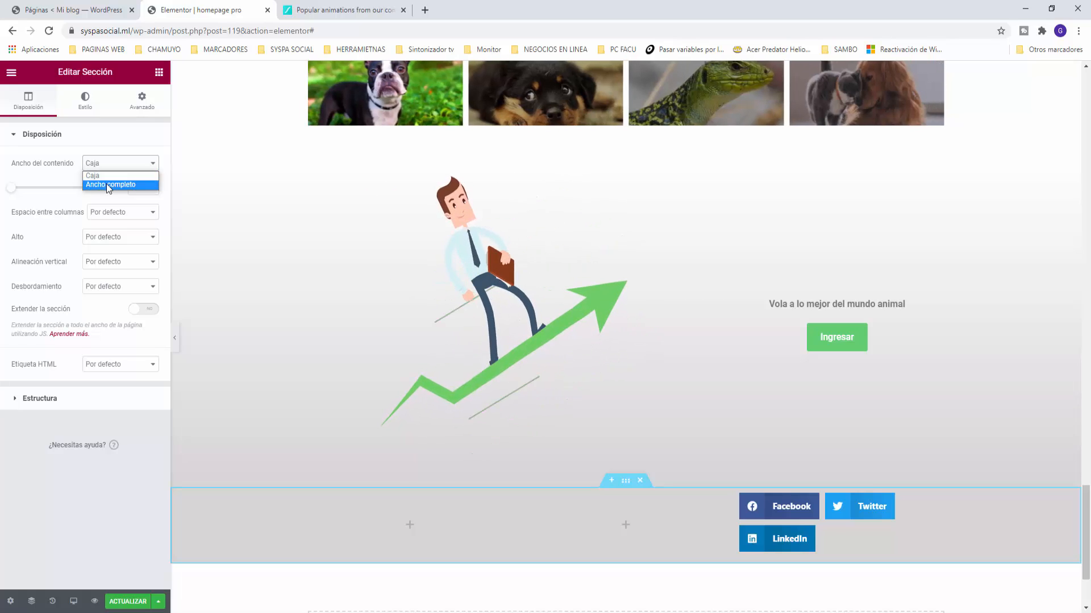
{"action": "left_click", "coordinate": [109, 186]}
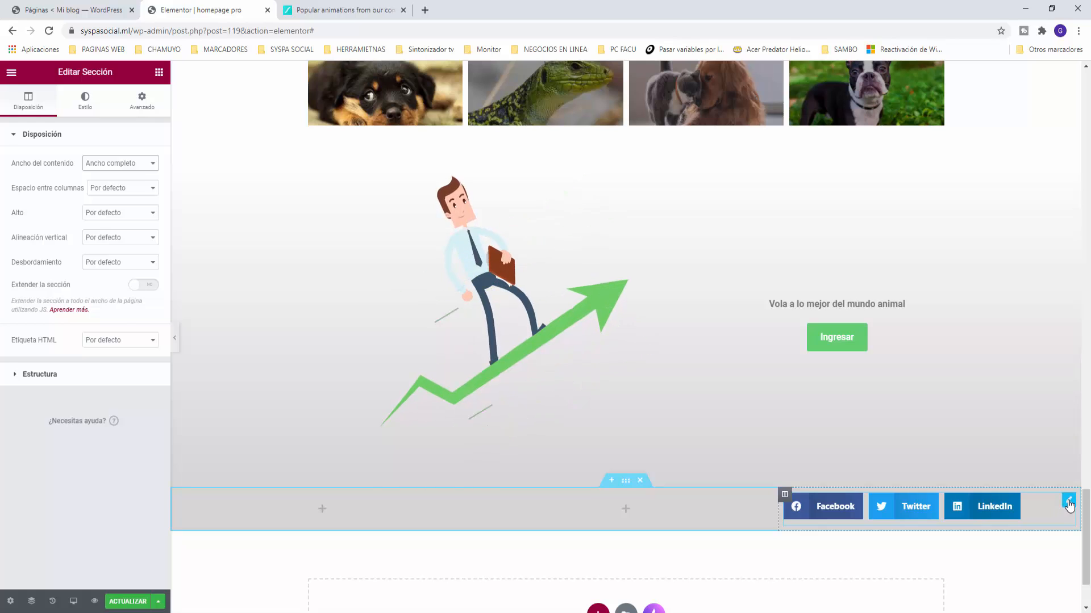
{"action": "left_click", "coordinate": [1069, 504]}
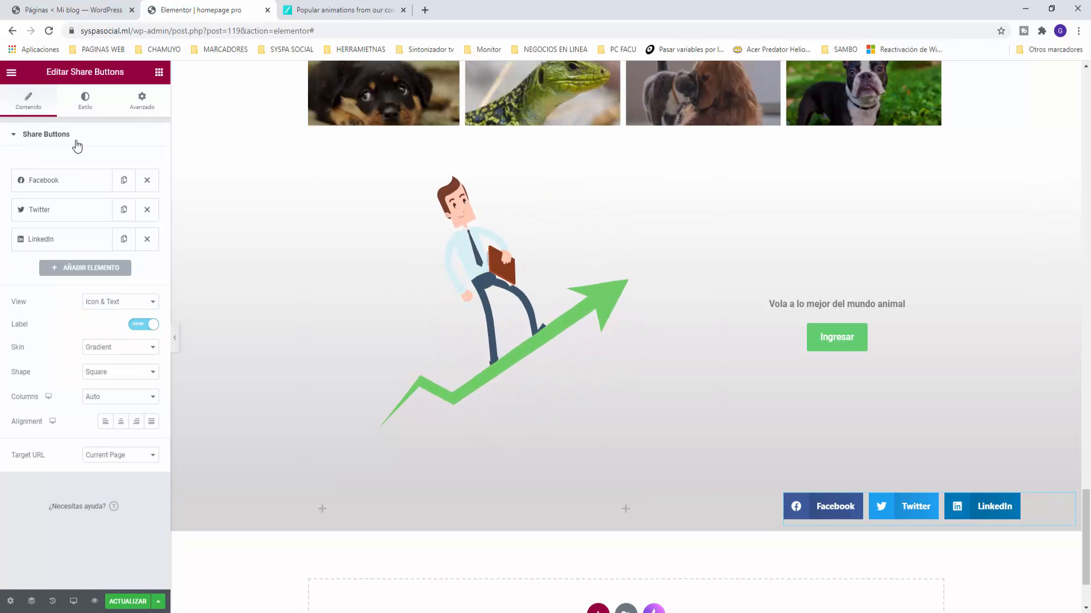
Step: Keep Facebook as the first network, show the share buttons as icons only, centred
{"action": "left_click", "coordinate": [55, 187]}
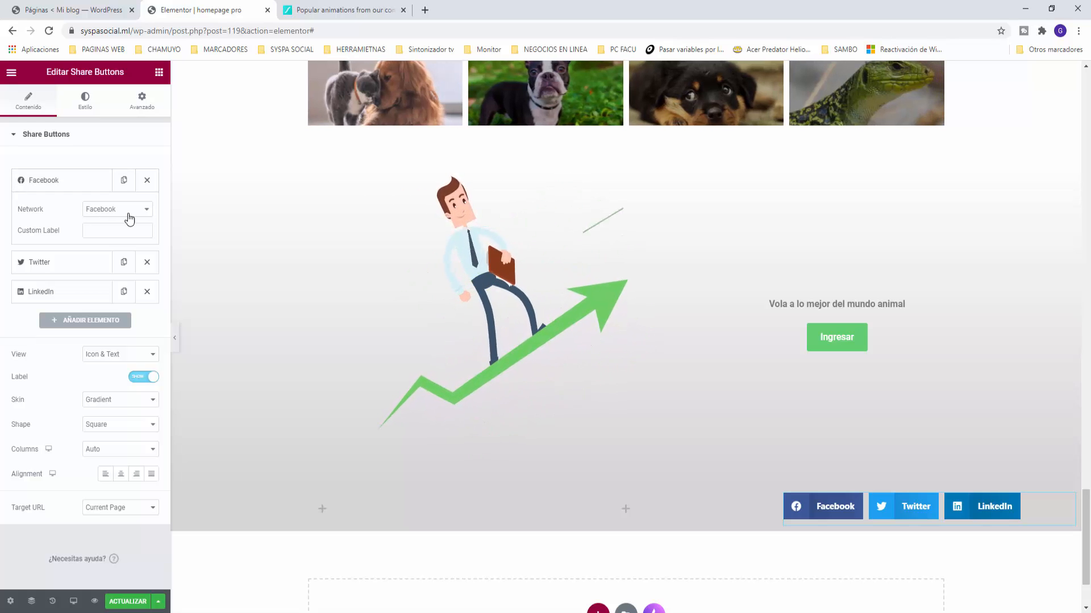
{"action": "left_click", "coordinate": [146, 211]}
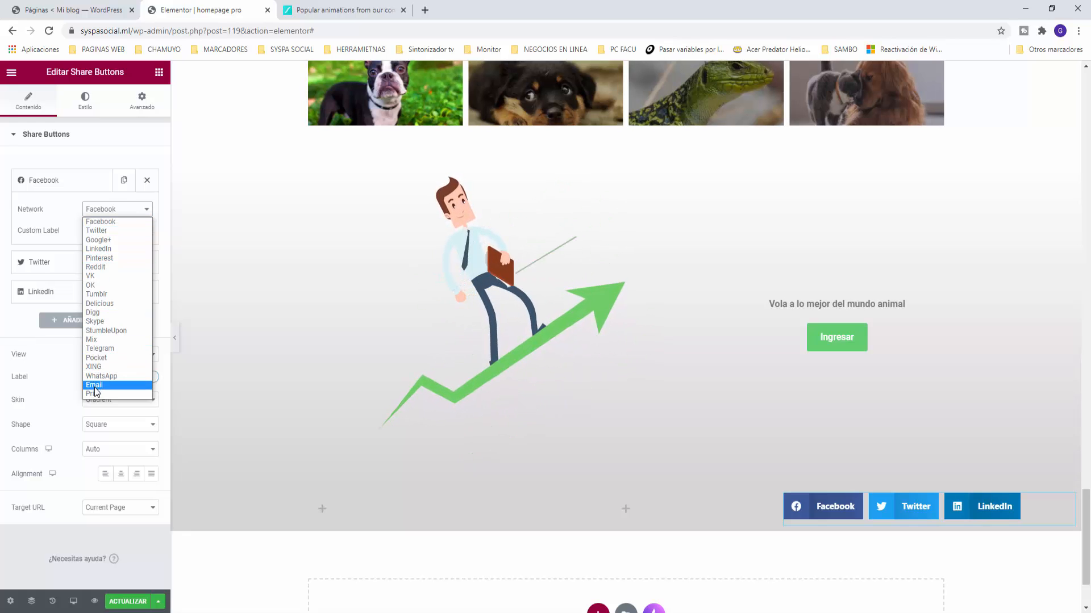
{"action": "left_click", "coordinate": [149, 211]}
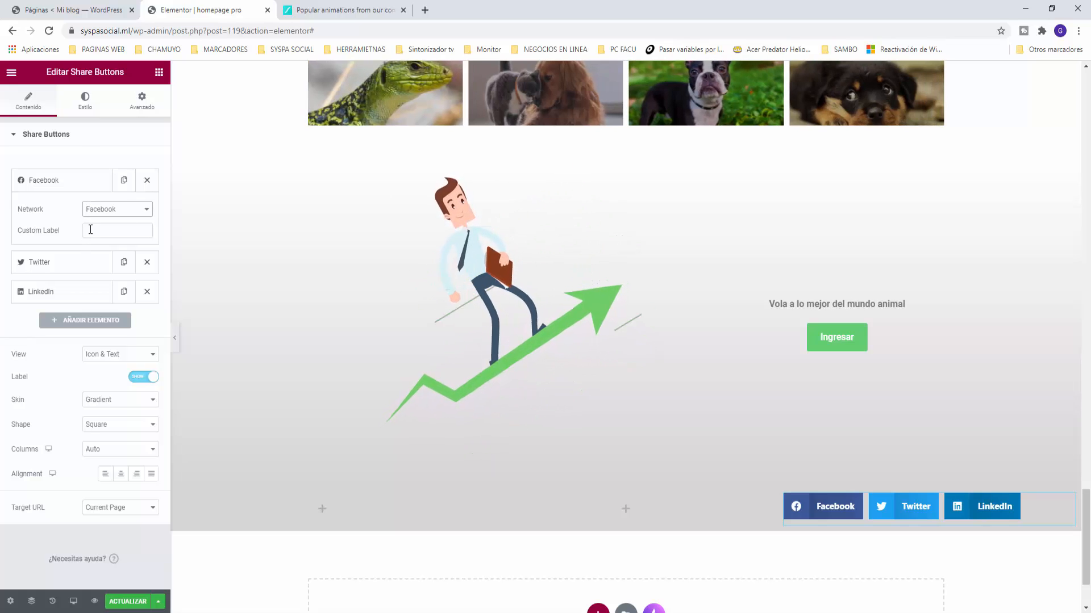
{"action": "left_click", "coordinate": [114, 352]}
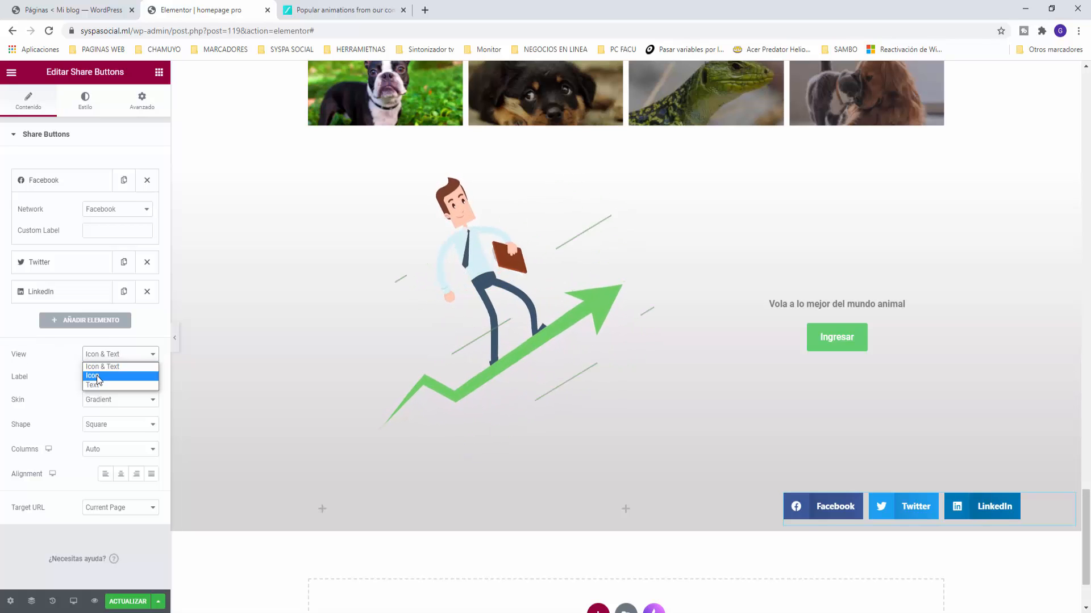
{"action": "left_click", "coordinate": [101, 376]}
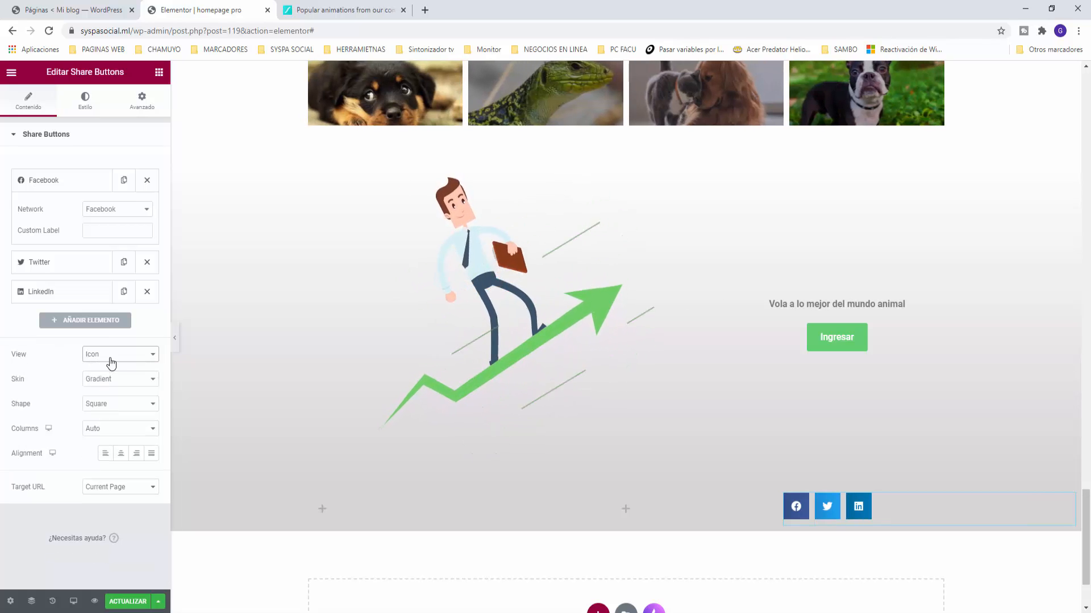
{"action": "left_click", "coordinate": [123, 455]}
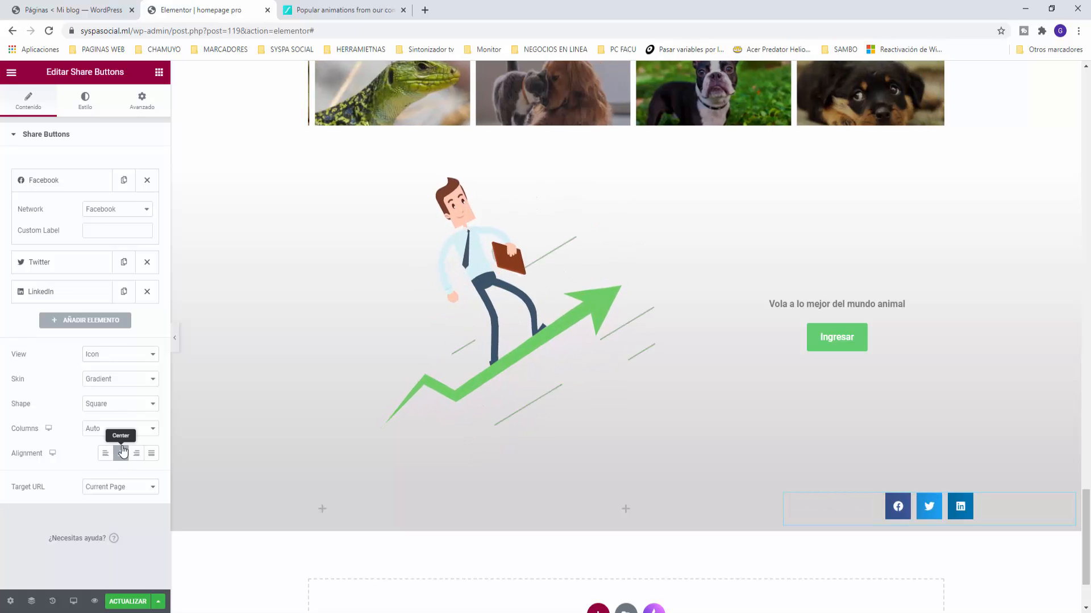
Step: Give the share buttons the Flat skin and Circle shape
{"action": "left_click", "coordinate": [114, 379]}
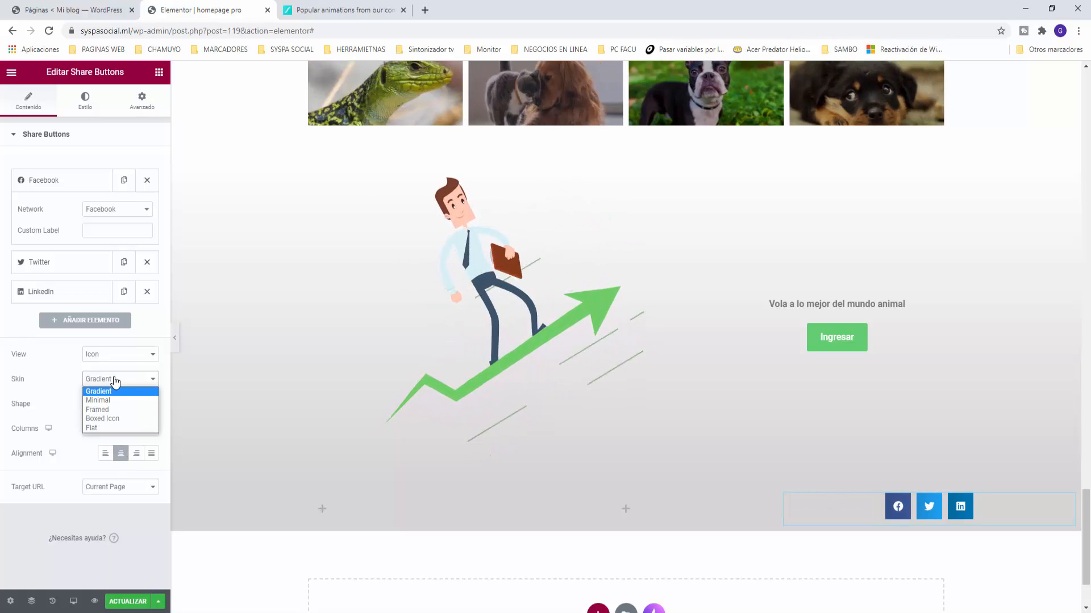
{"action": "left_click", "coordinate": [92, 430]}
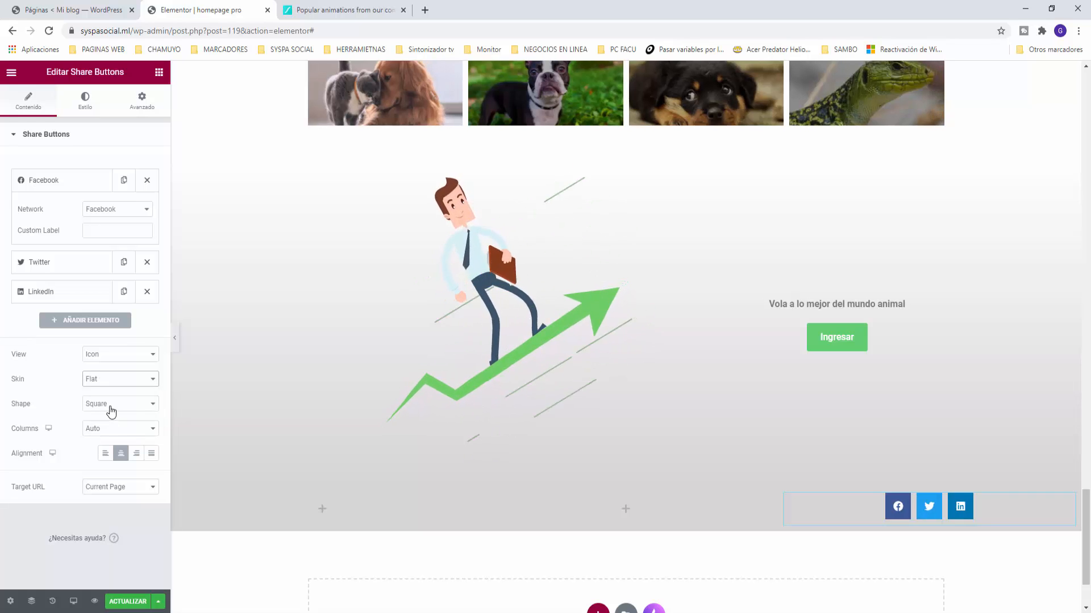
{"action": "left_click", "coordinate": [111, 413]}
{"action": "left_click", "coordinate": [109, 423]}
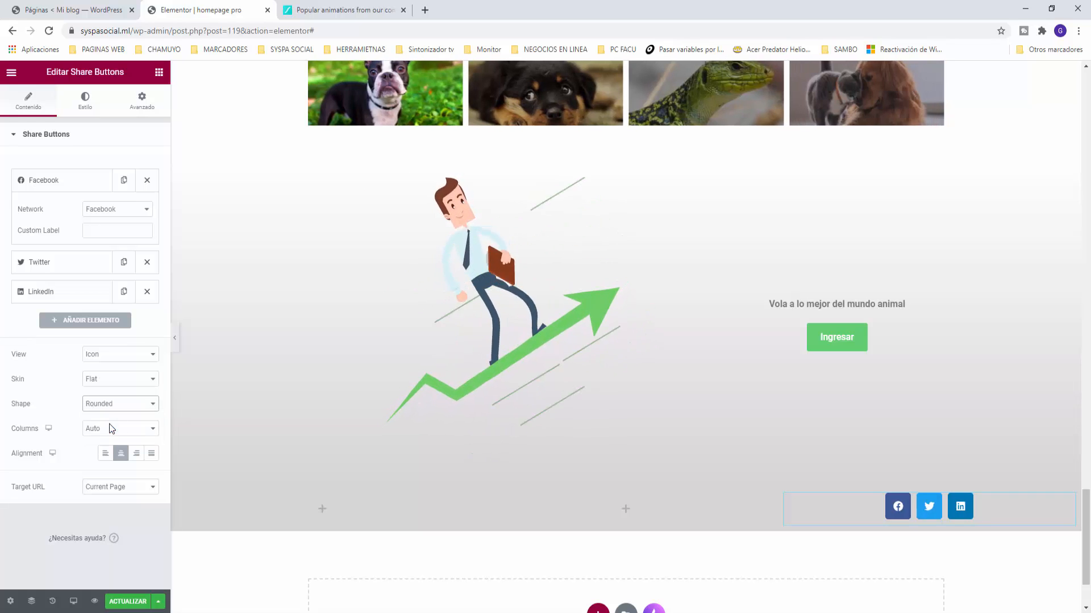
{"action": "left_click", "coordinate": [113, 414]}
{"action": "left_click", "coordinate": [107, 433]}
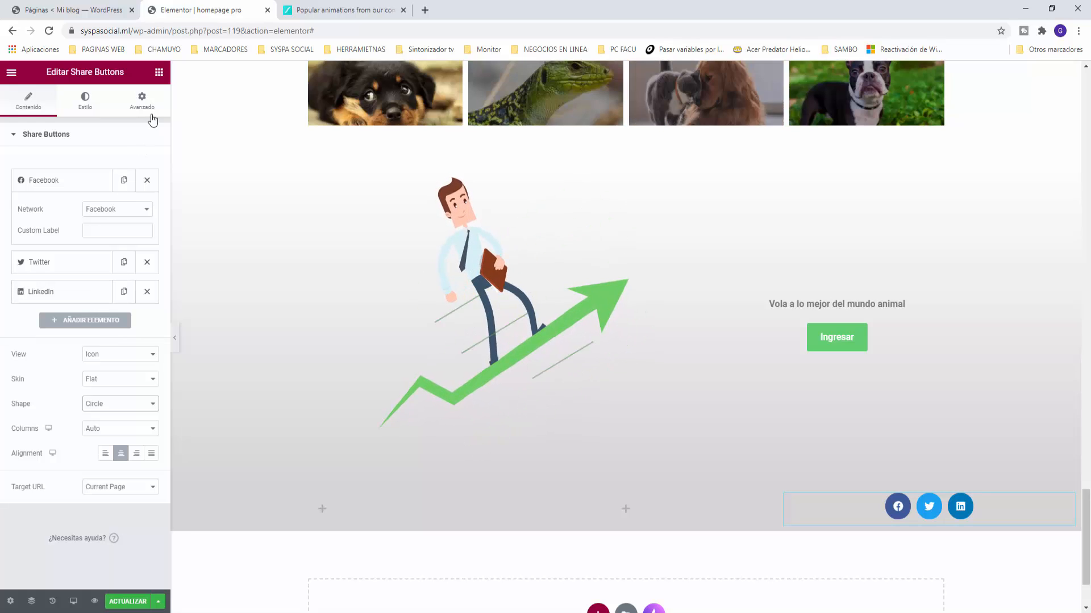
{"action": "left_click", "coordinate": [159, 72]}
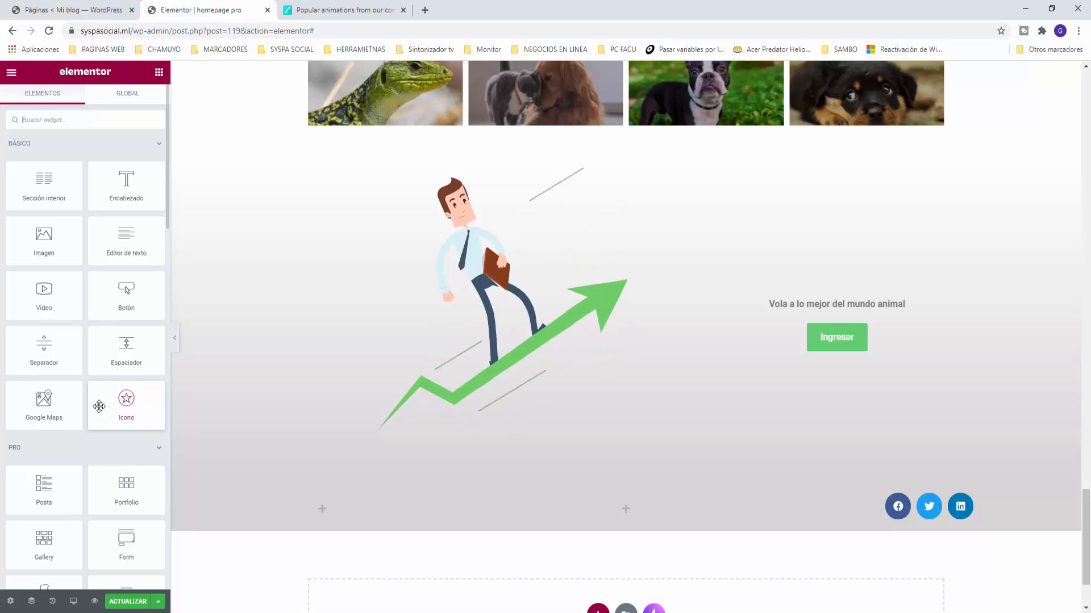
Step: Search for the Icon List widget and drop it into the footer's middle column
{"action": "left_click", "coordinate": [39, 118]}
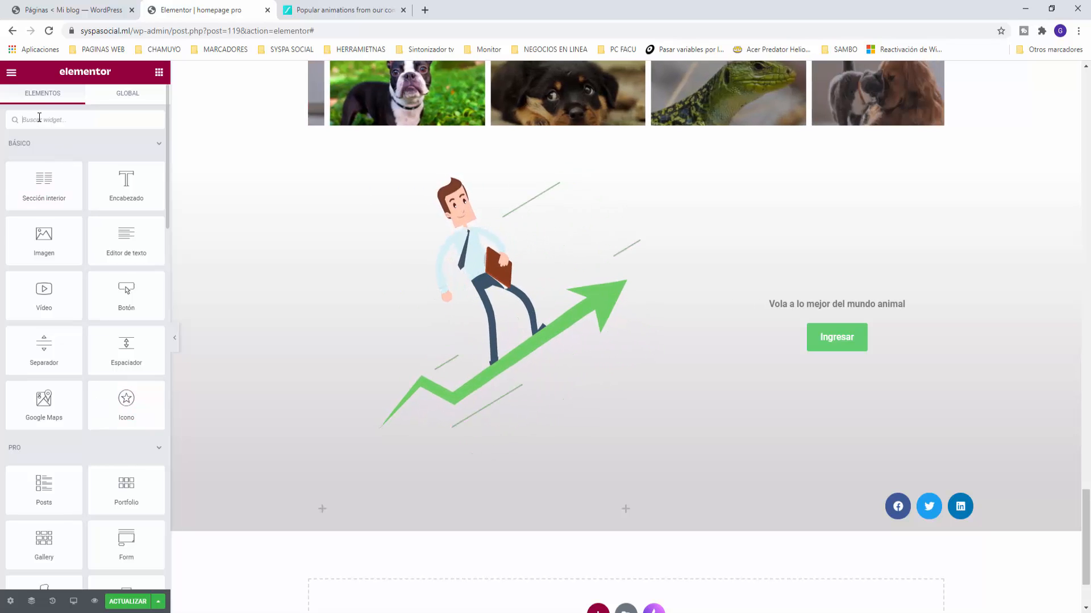
{"action": "type", "text": "ico"}
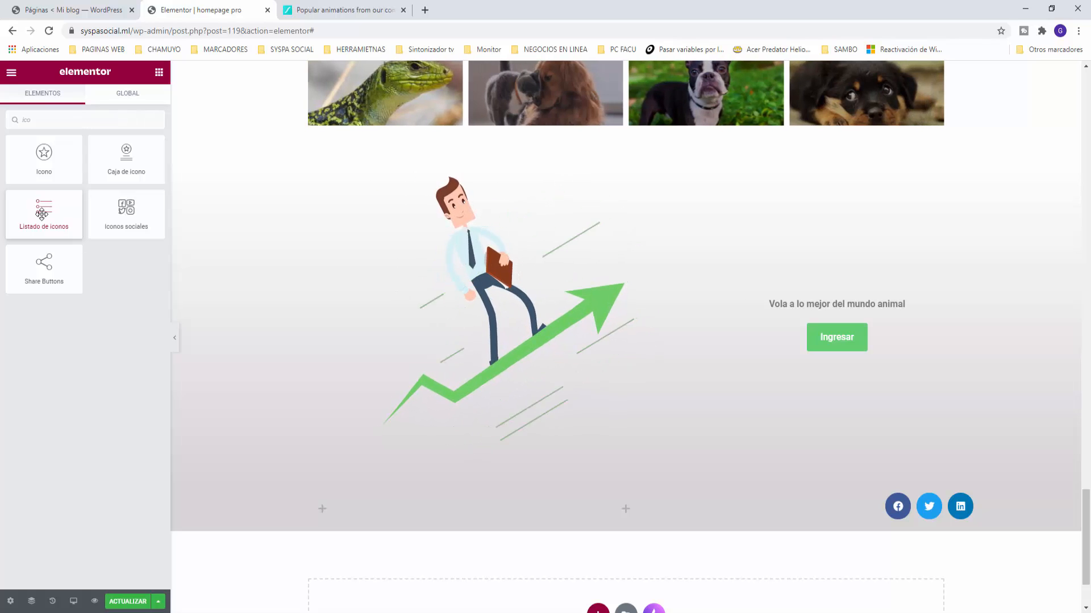
{"action": "left_click_drag", "start_coordinate": [42, 214], "coordinate": [650, 516]}
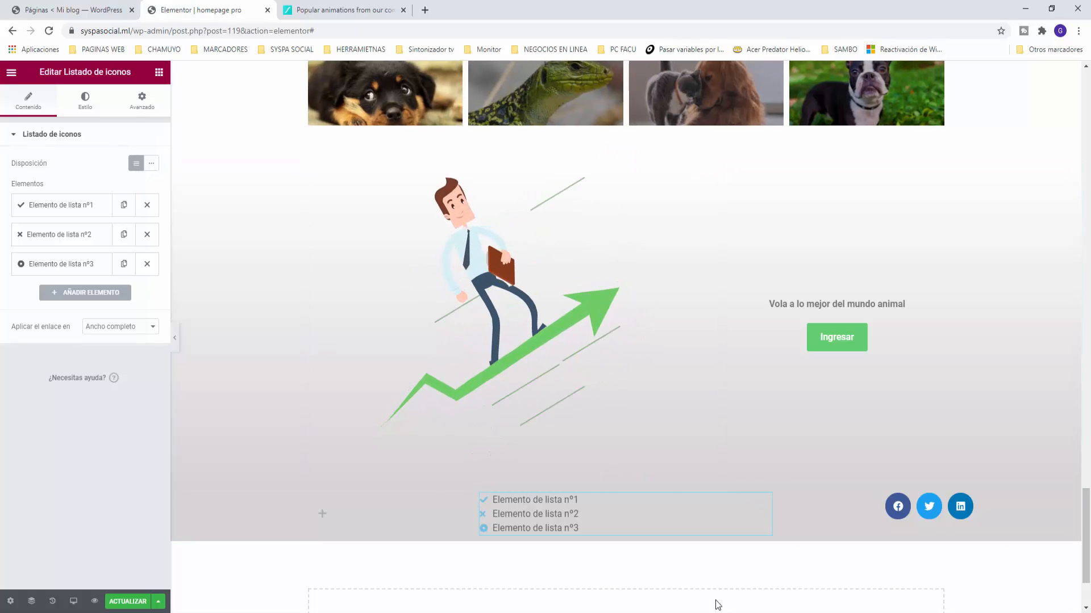
Step: Try the inline layout, narrow the footer's left column, then switch the list back to stacked
{"action": "left_click", "coordinate": [151, 164]}
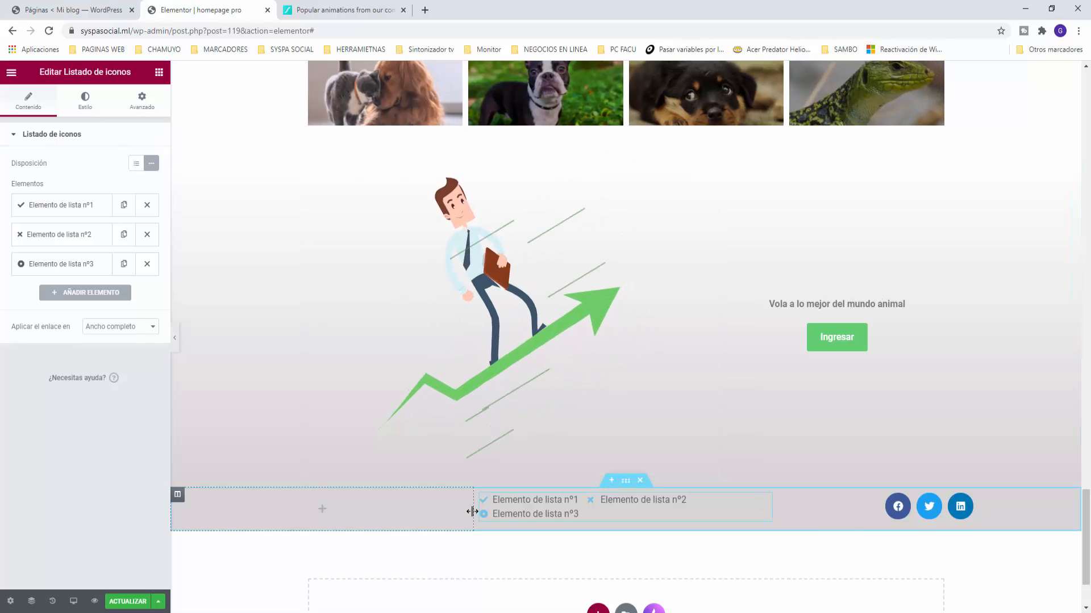
{"action": "mouse_move", "coordinate": [473, 514]}
{"action": "left_mouse_down"}
{"action": "mouse_move", "coordinate": [430, 509]}
{"action": "mouse_move", "coordinate": [469, 511]}
{"action": "left_mouse_up"}
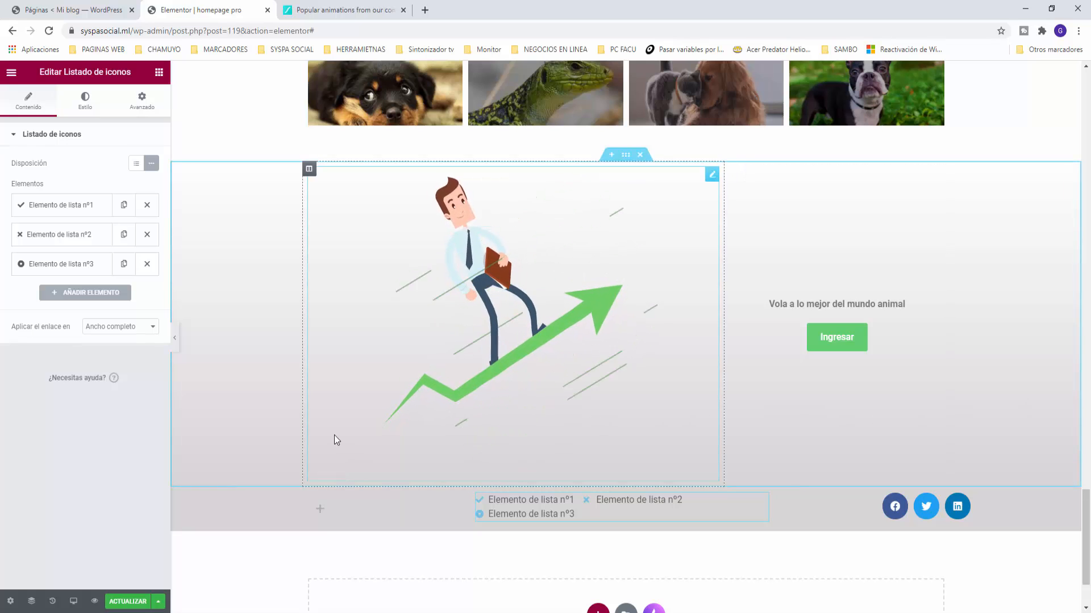
{"action": "left_click", "coordinate": [135, 165]}
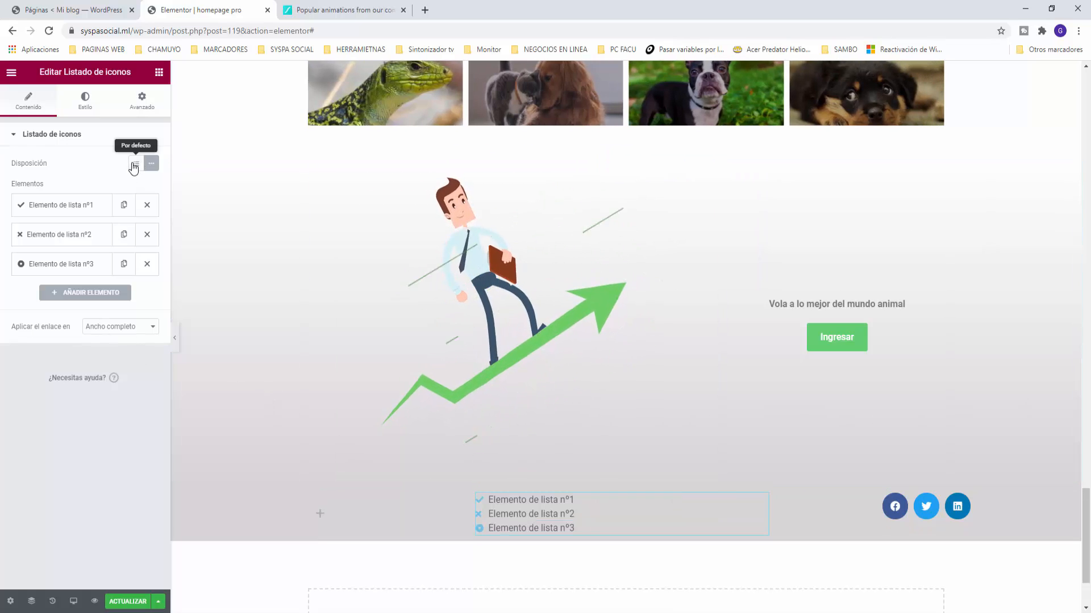
Step: Change the first list item's text to a sample phone number and give it the phone icon
{"action": "left_click", "coordinate": [67, 206]}
{"action": "left_click_drag", "start_coordinate": [82, 247], "coordinate": [4, 248]}
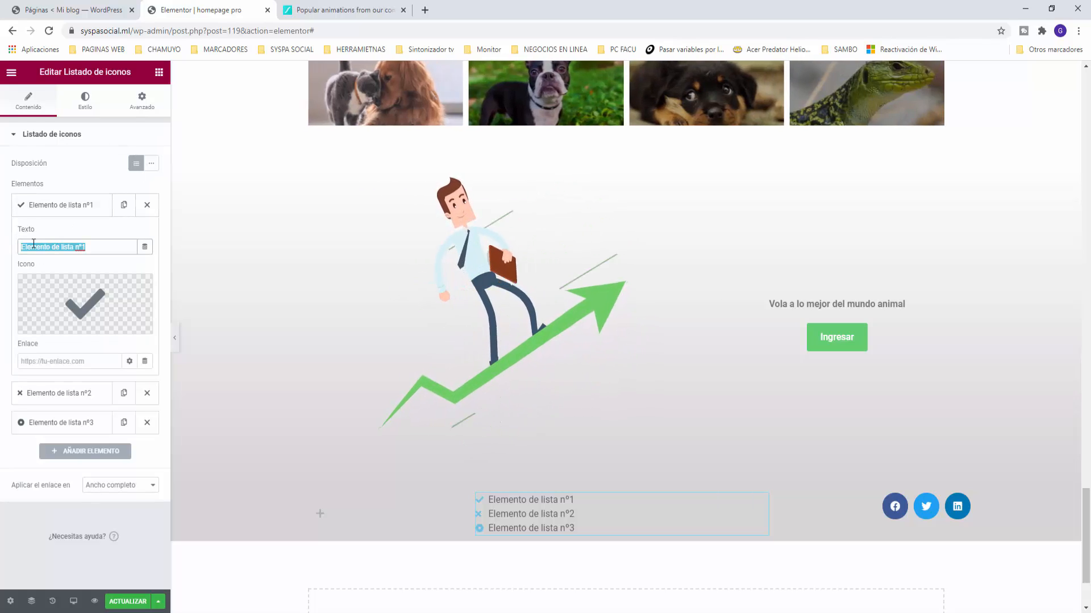
{"action": "type", "text": "1235"}
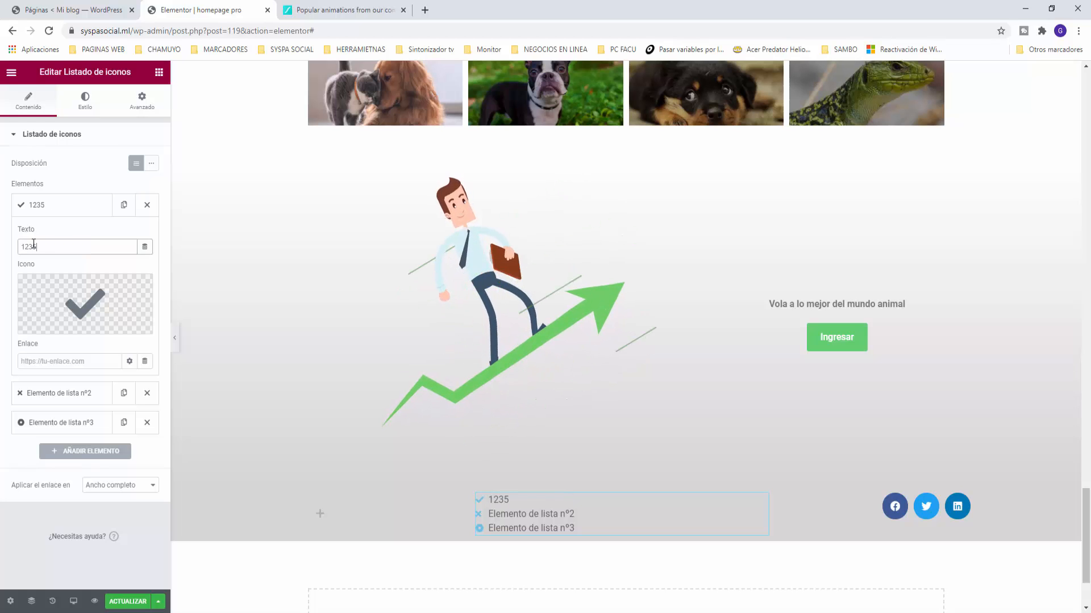
{"action": "type", "text": "-78954"}
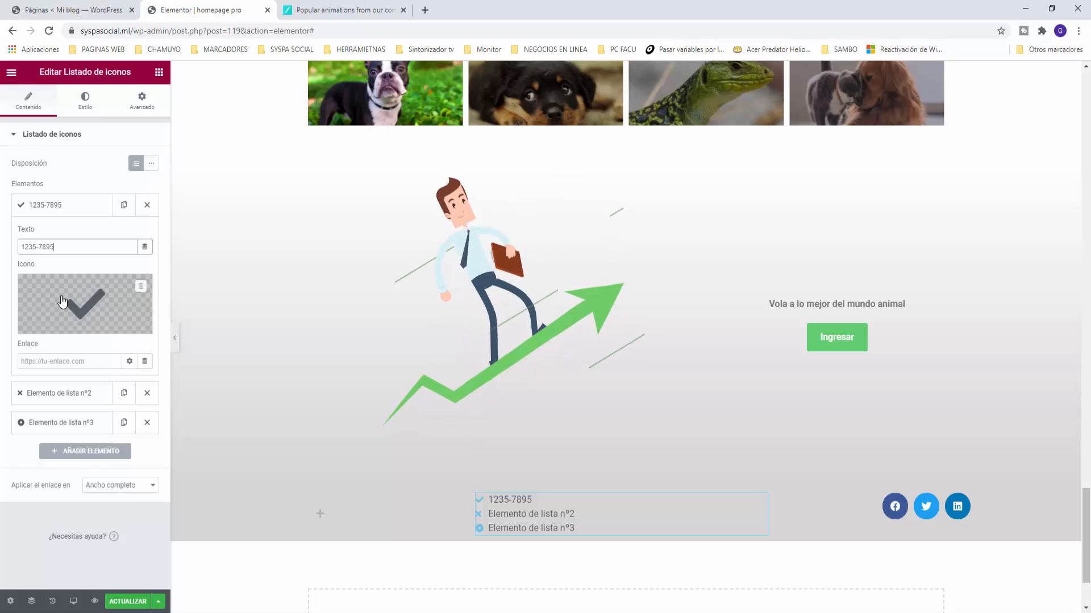
{"action": "left_click", "coordinate": [62, 323]}
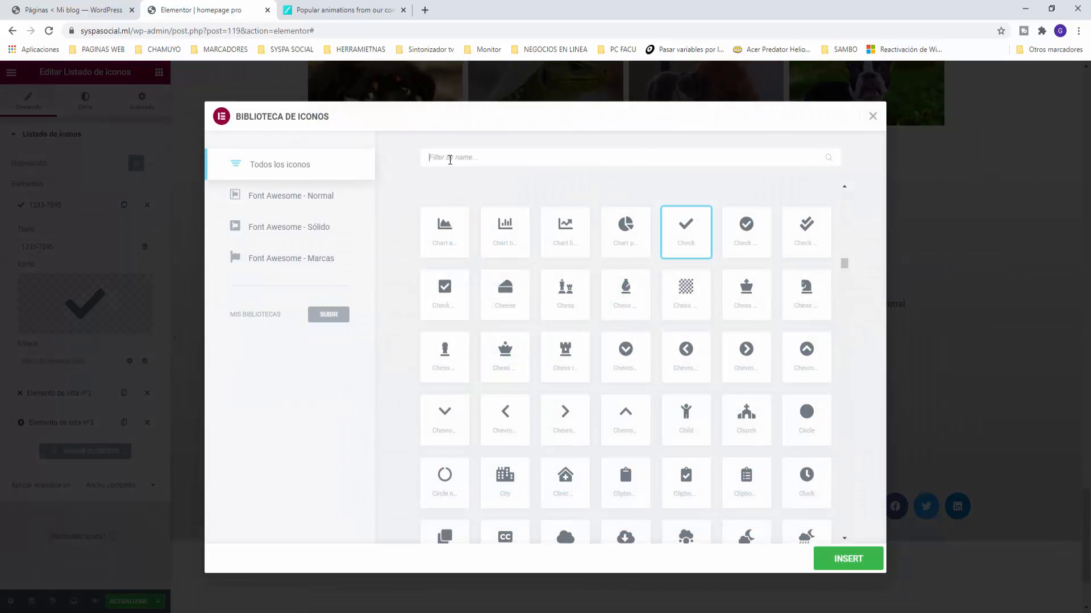
{"action": "type", "text": "p"}
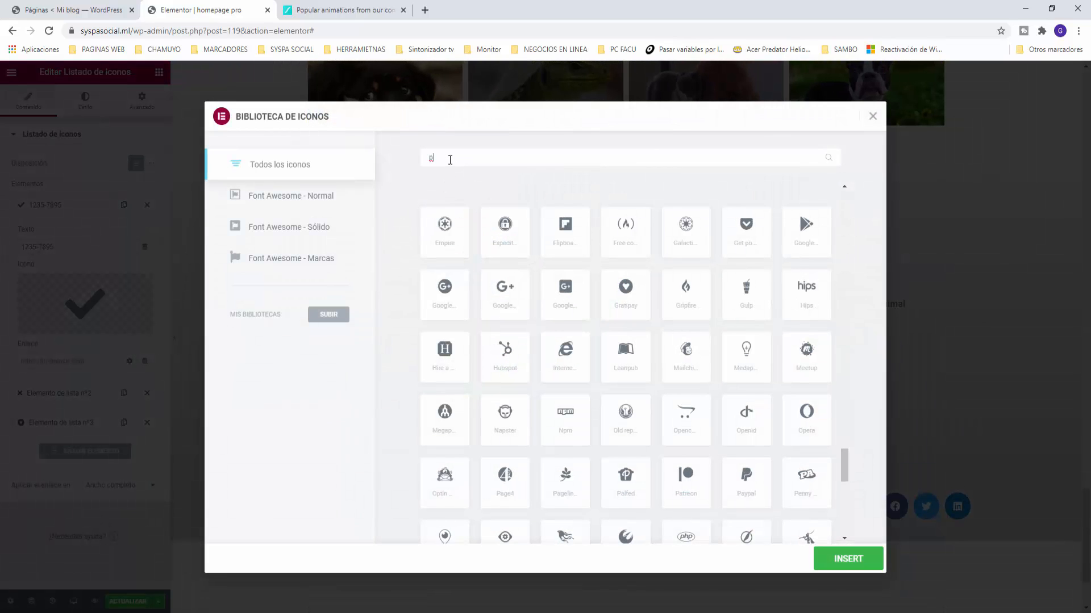
{"action": "type", "text": "ho"}
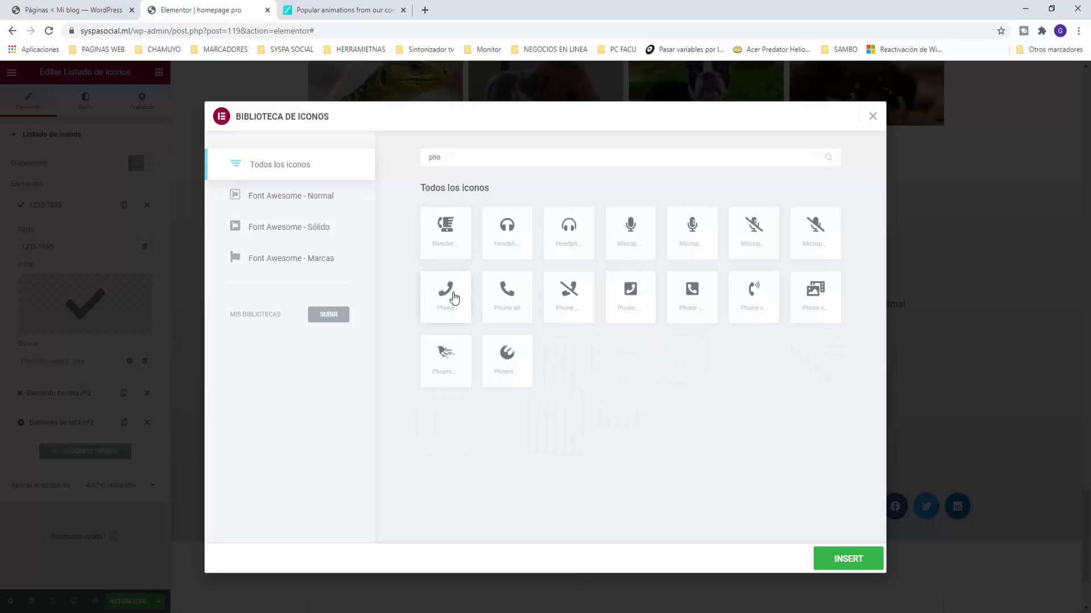
{"action": "left_click", "coordinate": [838, 561]}
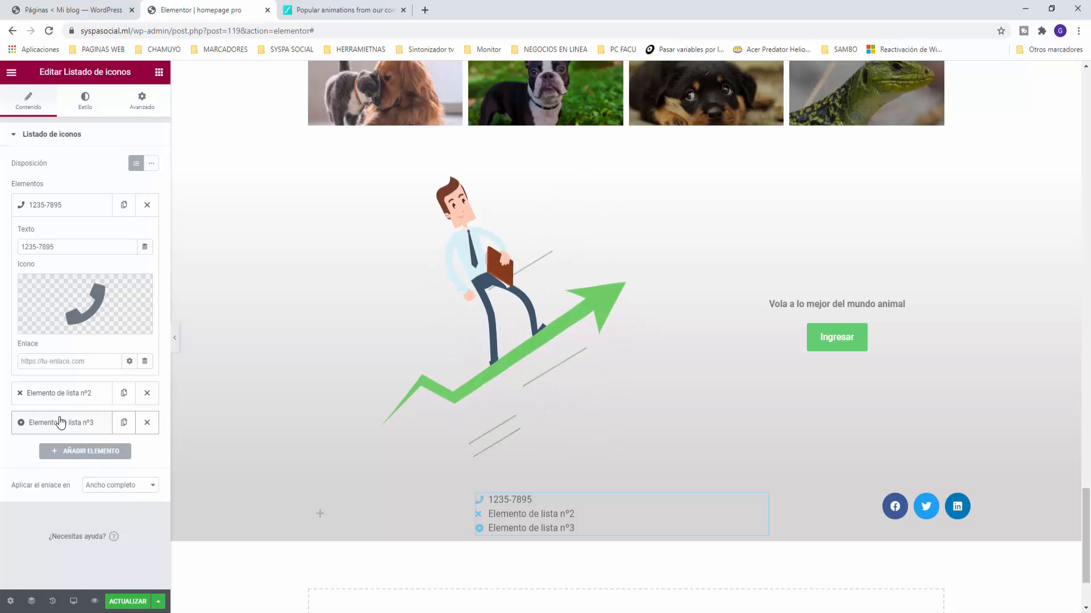
Step: Change the second list item's text to a sample e-mail address and give it the mail icon
{"action": "left_click", "coordinate": [62, 393]}
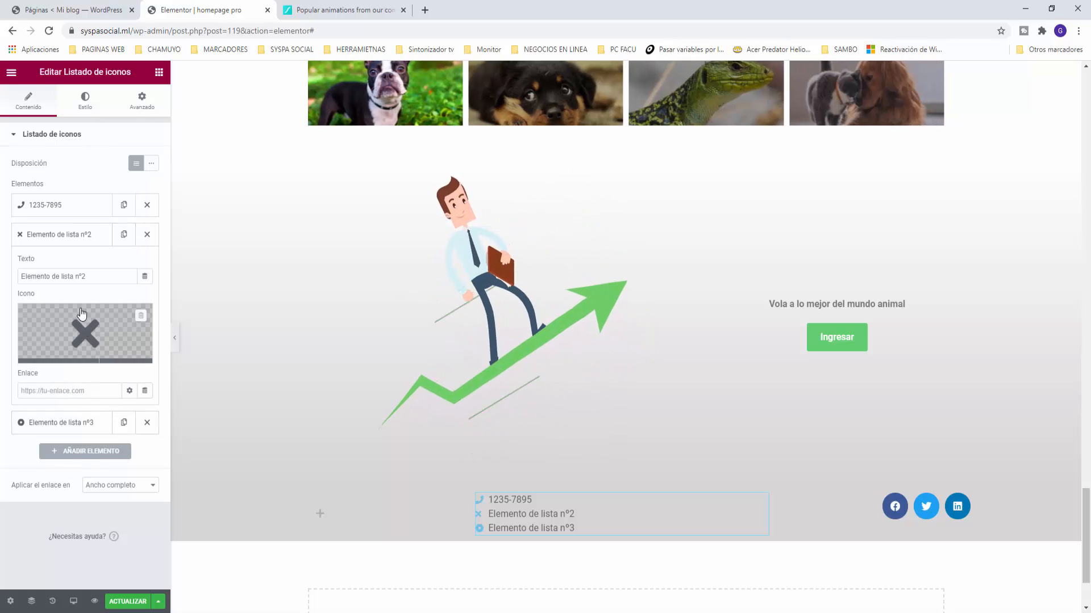
{"action": "left_click_drag", "start_coordinate": [90, 276], "coordinate": [3, 265]}
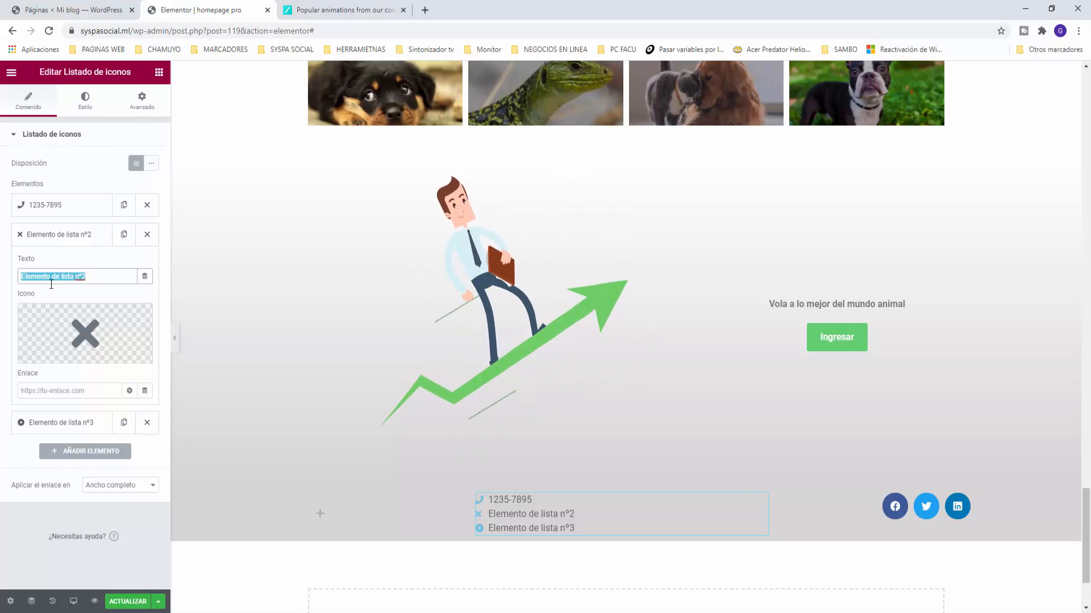
{"action": "type", "text": "micorreo"}
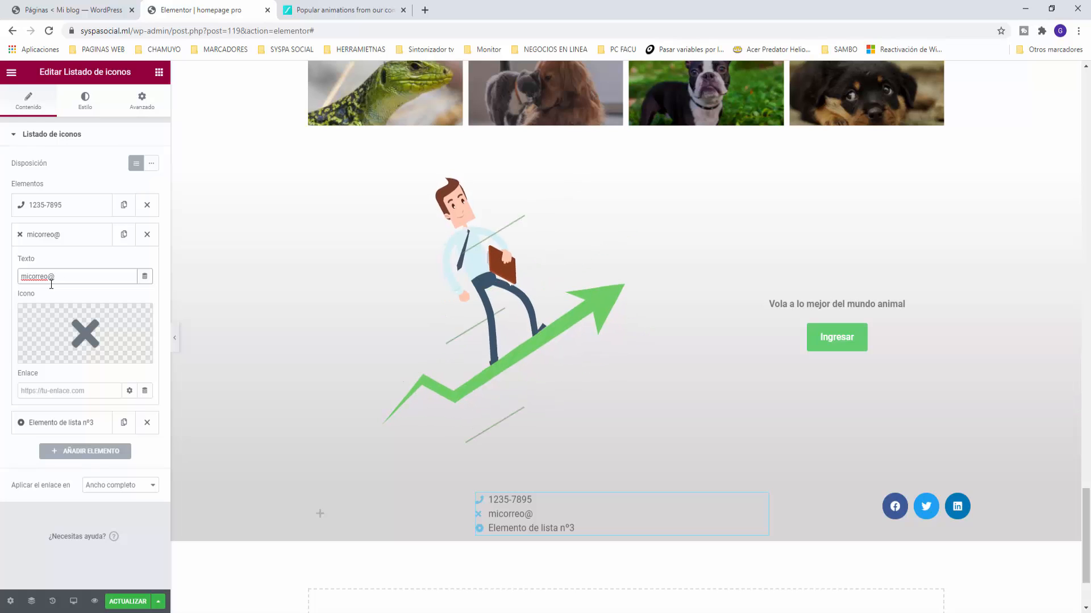
{"action": "type", "text": "@mif"}
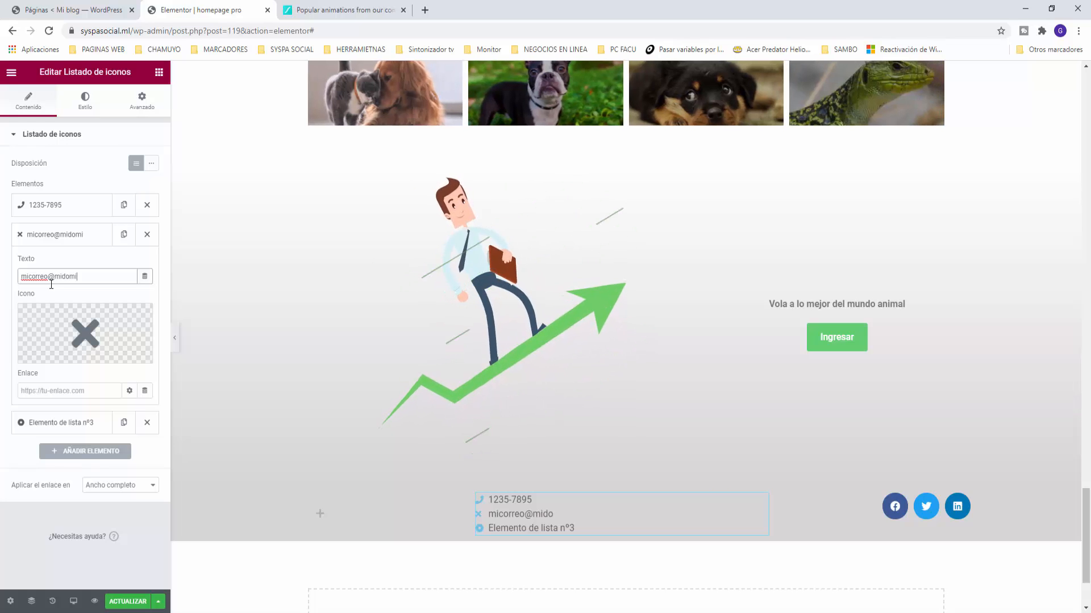
{"action": "type", "text": "ominio.com"}
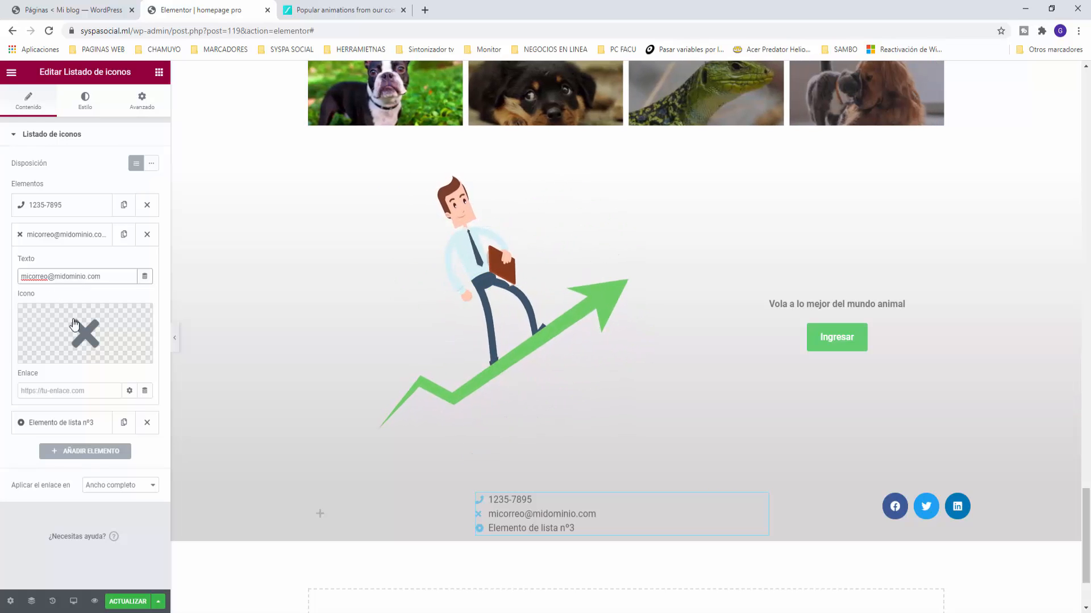
{"action": "left_click", "coordinate": [86, 337]}
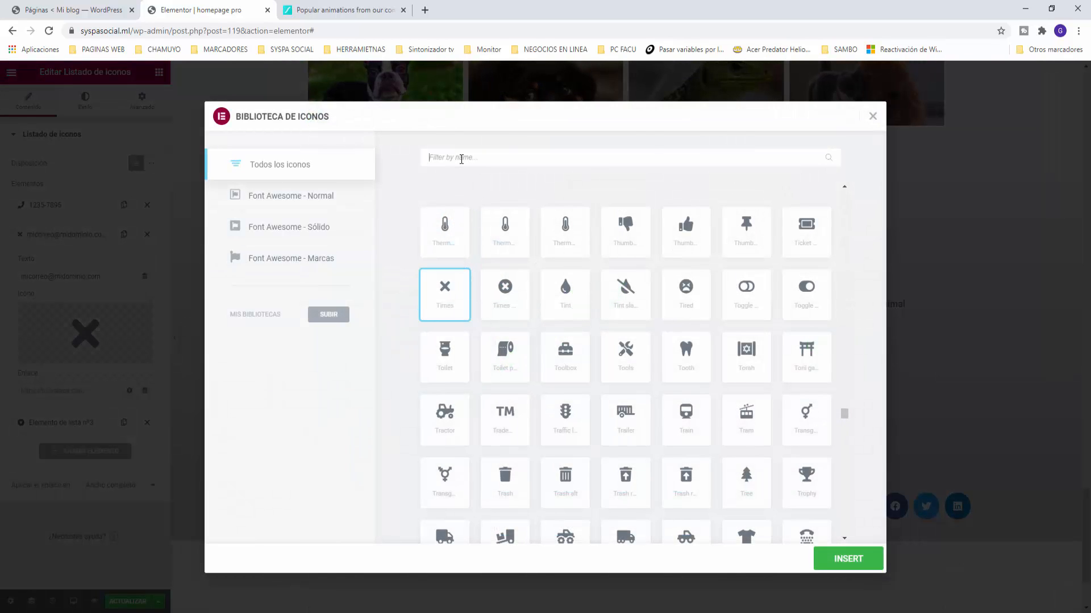
{"action": "type", "text": "mail"}
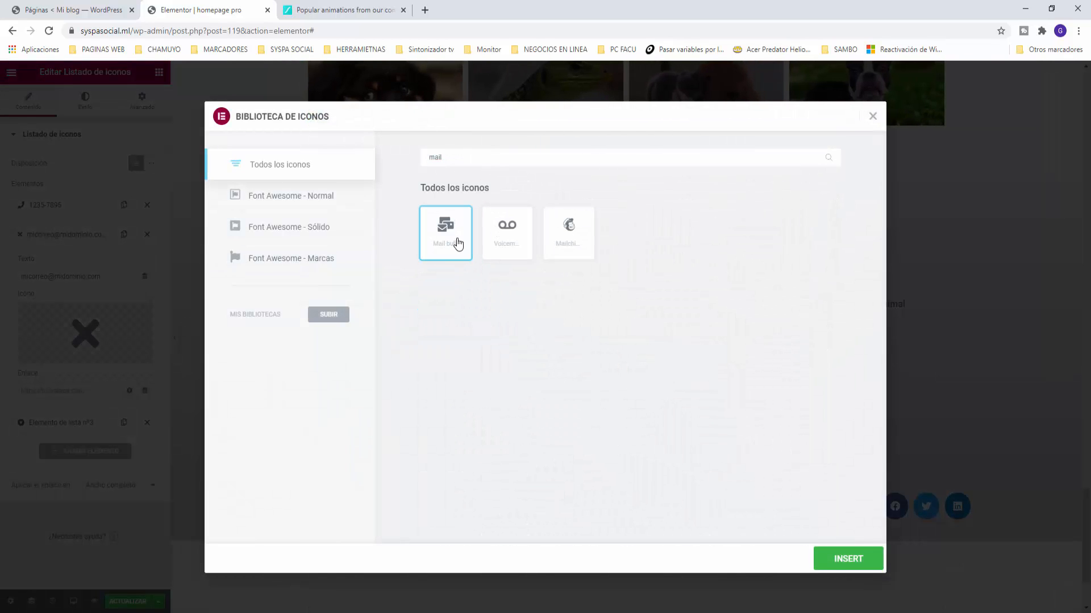
{"action": "left_click", "coordinate": [830, 559]}
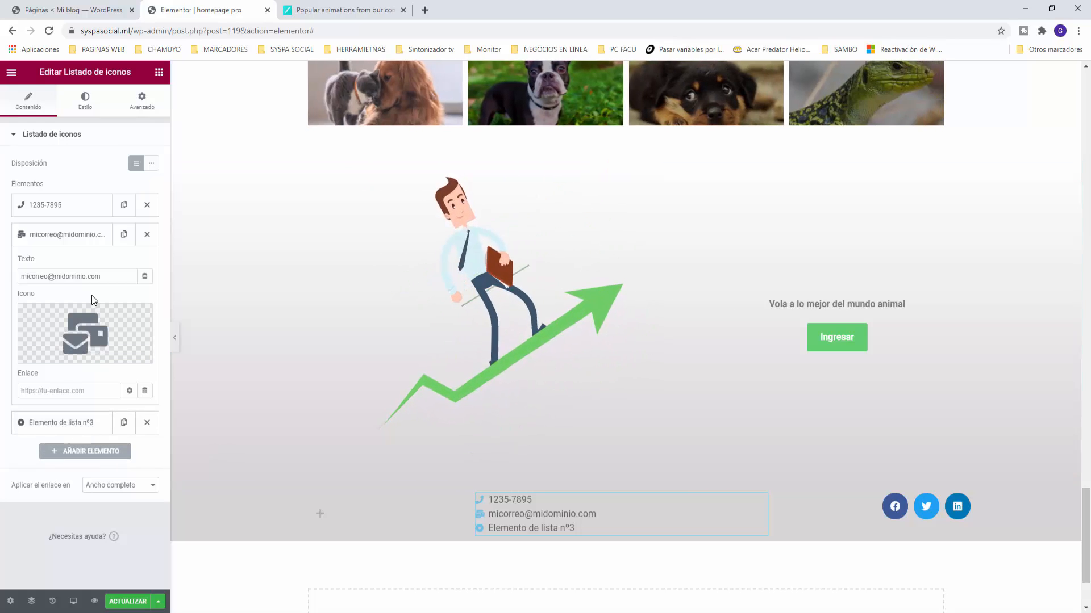
{"action": "left_click", "coordinate": [77, 433]}
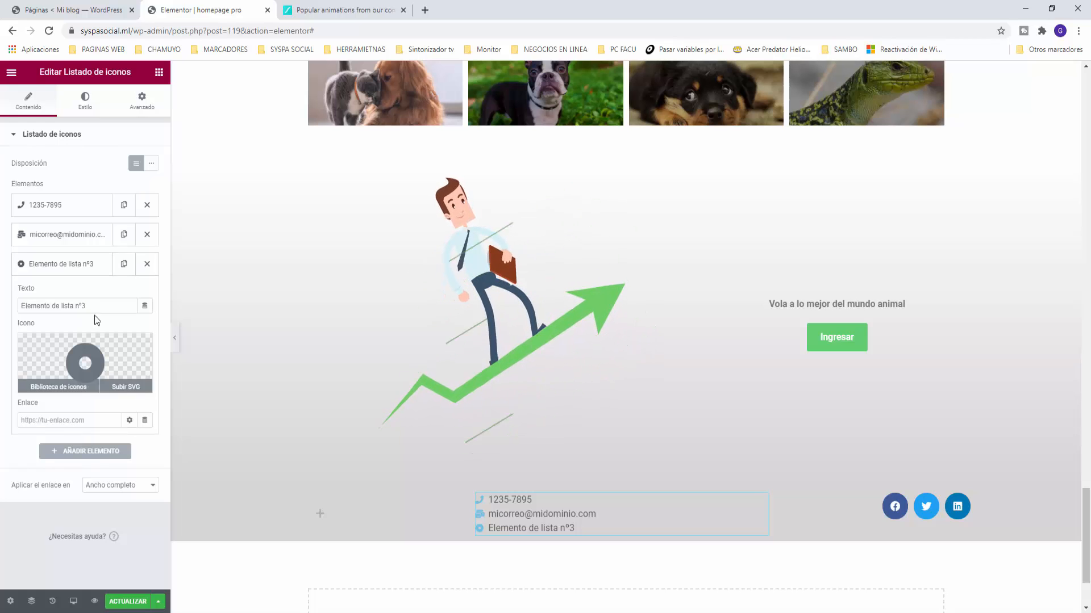
Step: Replace the third item's text with a sample street address and insert the Map marker icon
{"action": "left_click_drag", "start_coordinate": [88, 308], "coordinate": [3, 296]}
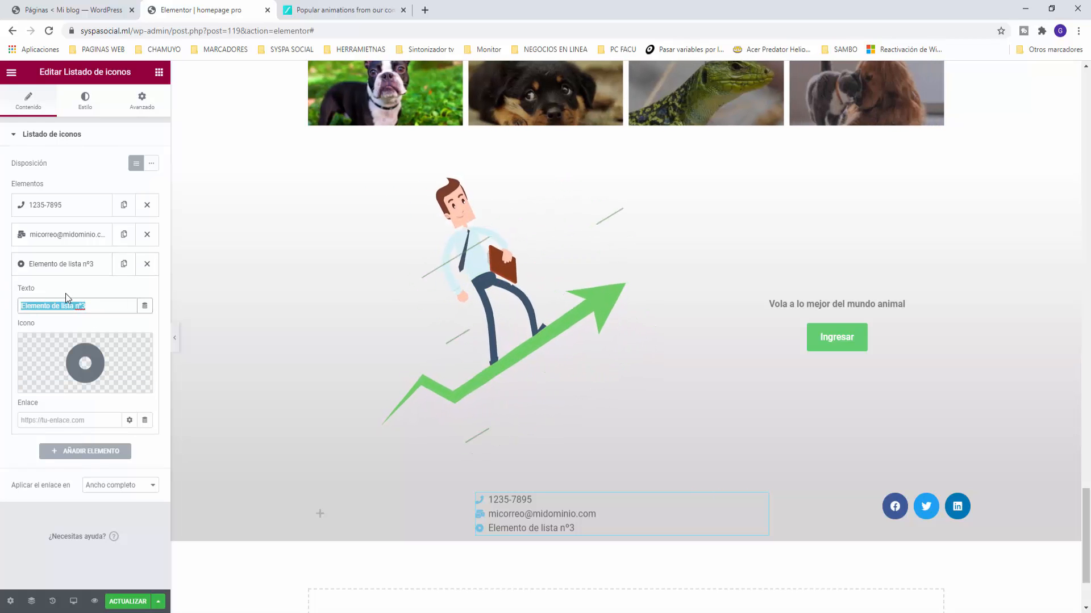
{"action": "type", "text": "mi direccion "}
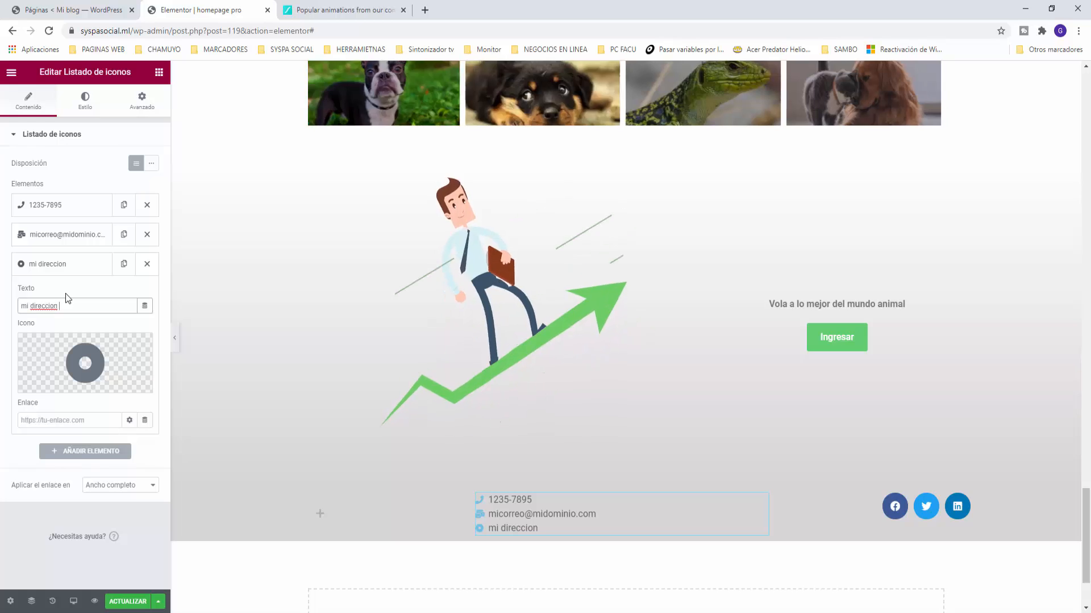
{"action": "type", "text": "1234"}
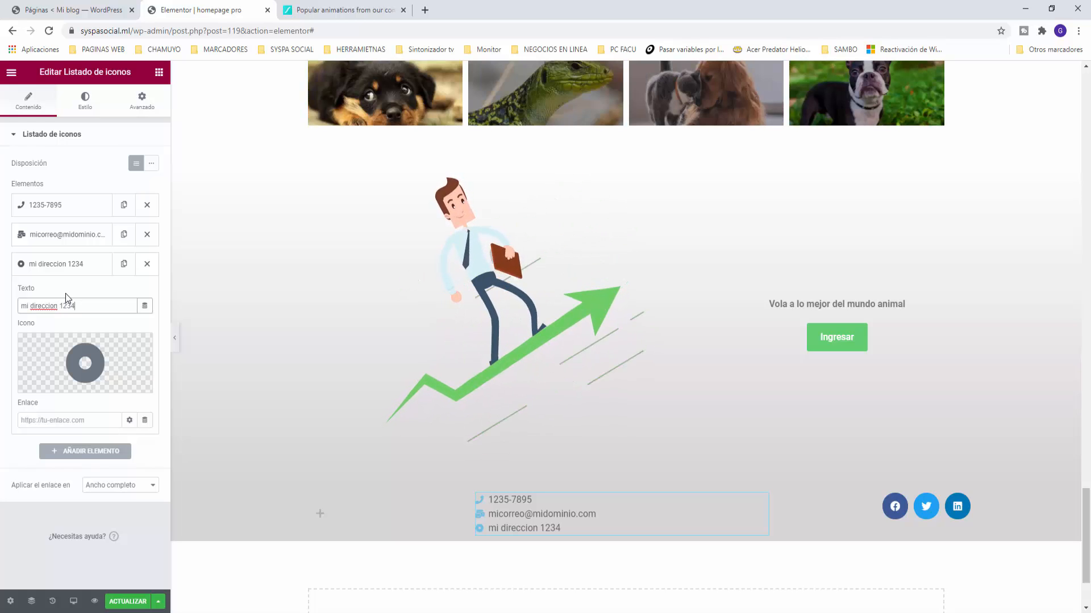
{"action": "left_click", "coordinate": [80, 357]}
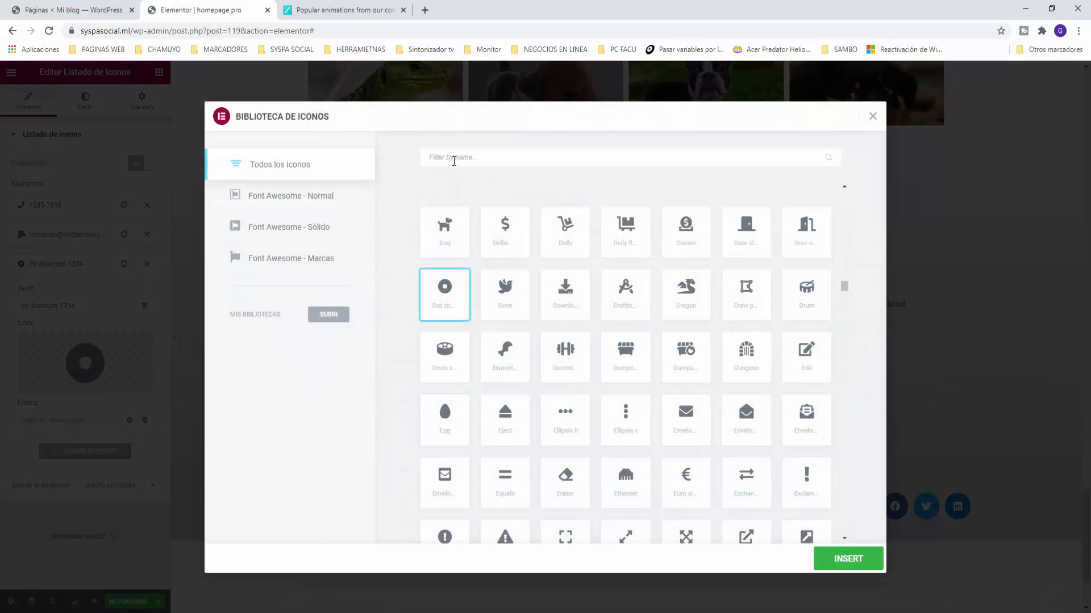
{"action": "type", "text": "mal"}
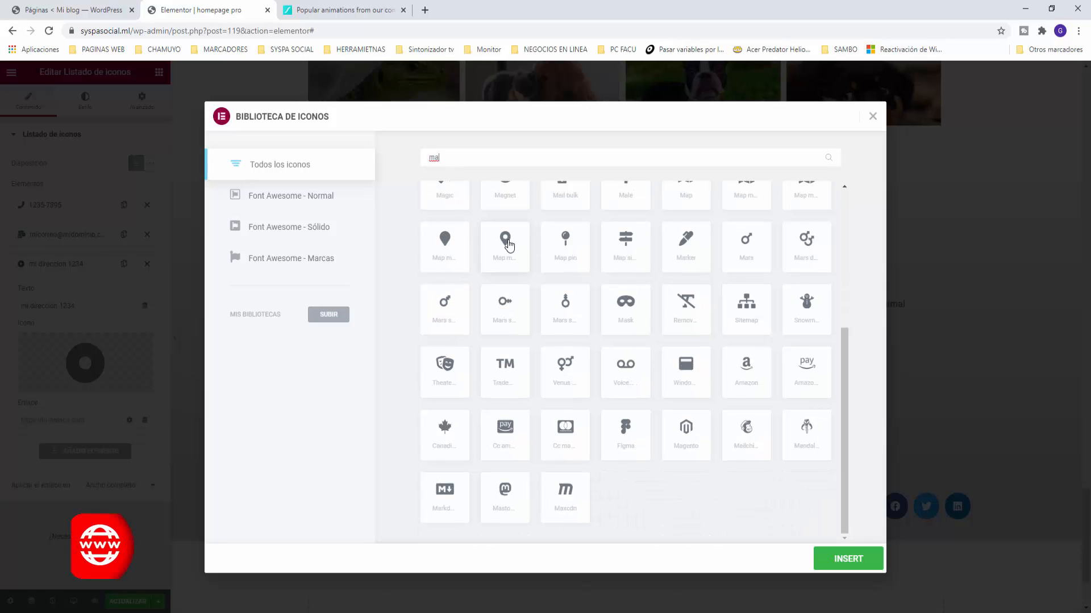
{"action": "left_click", "coordinate": [504, 239]}
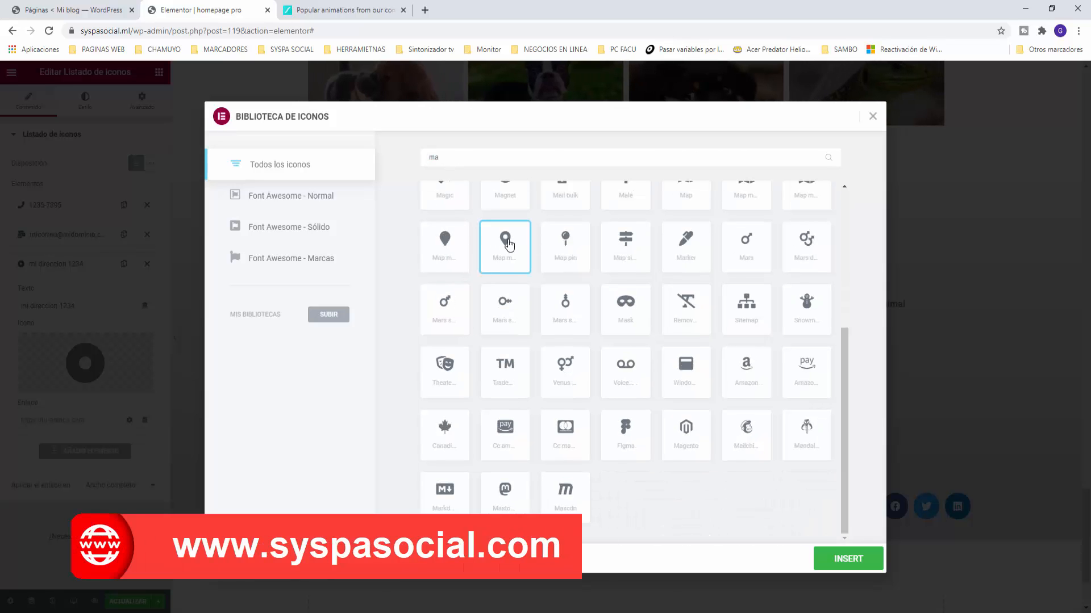
{"action": "left_click", "coordinate": [848, 559]}
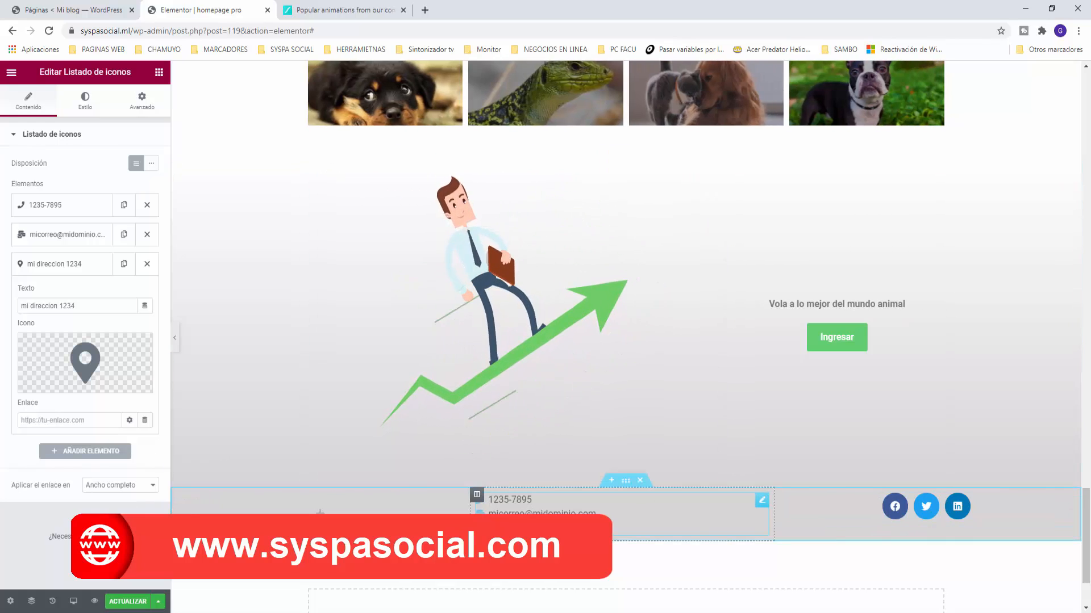
Step: Colour the contact icons with the Énfasis green, enlarge them to 16, and keep the list left-aligned
{"action": "left_click", "coordinate": [18, 136]}
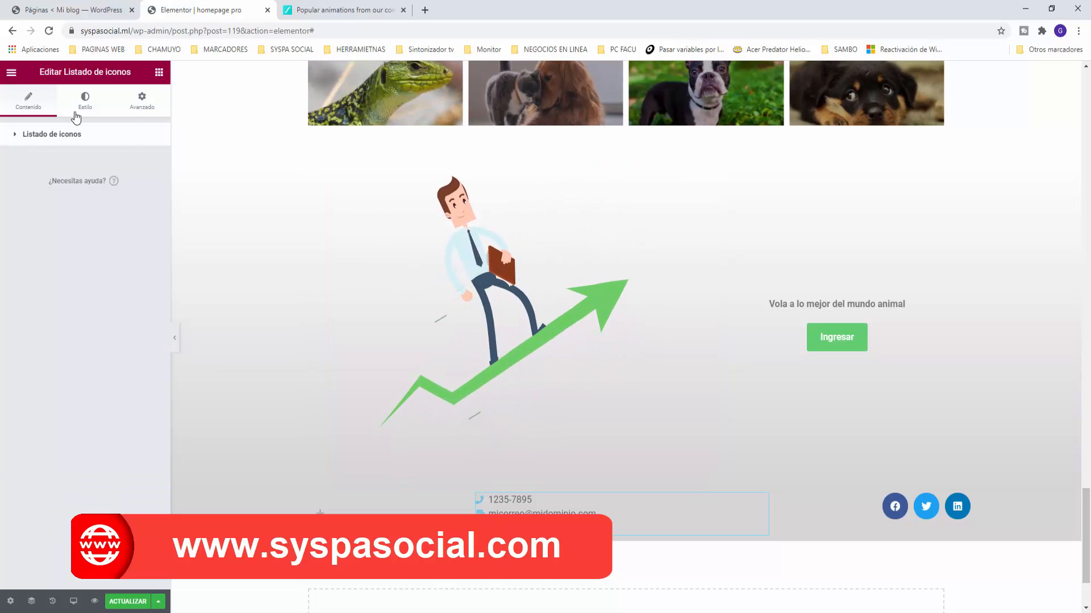
{"action": "left_click", "coordinate": [75, 113]}
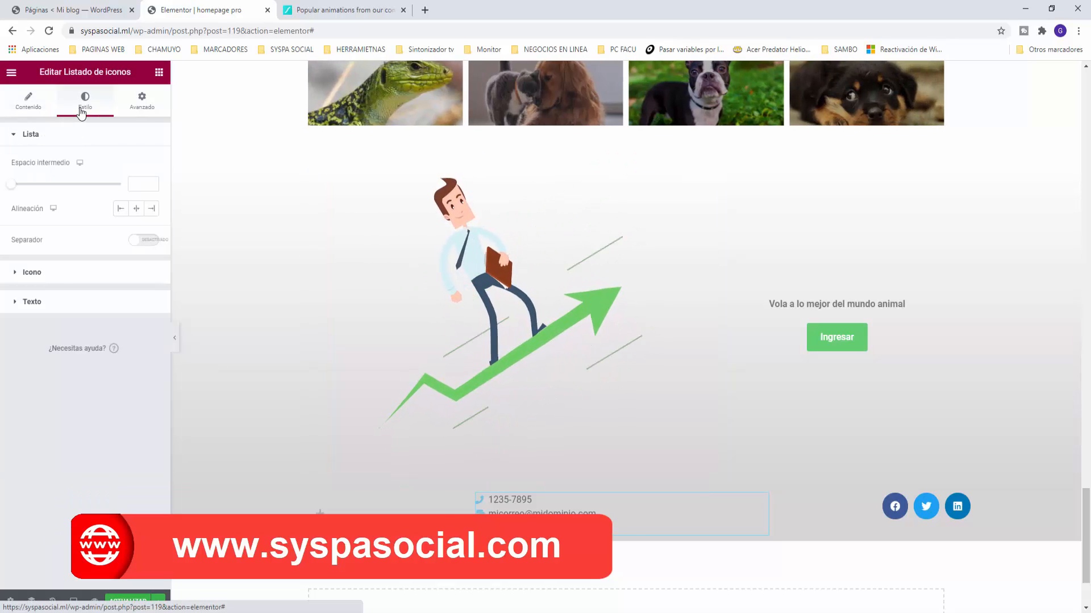
{"action": "left_click", "coordinate": [20, 275]}
{"action": "left_click", "coordinate": [135, 194]}
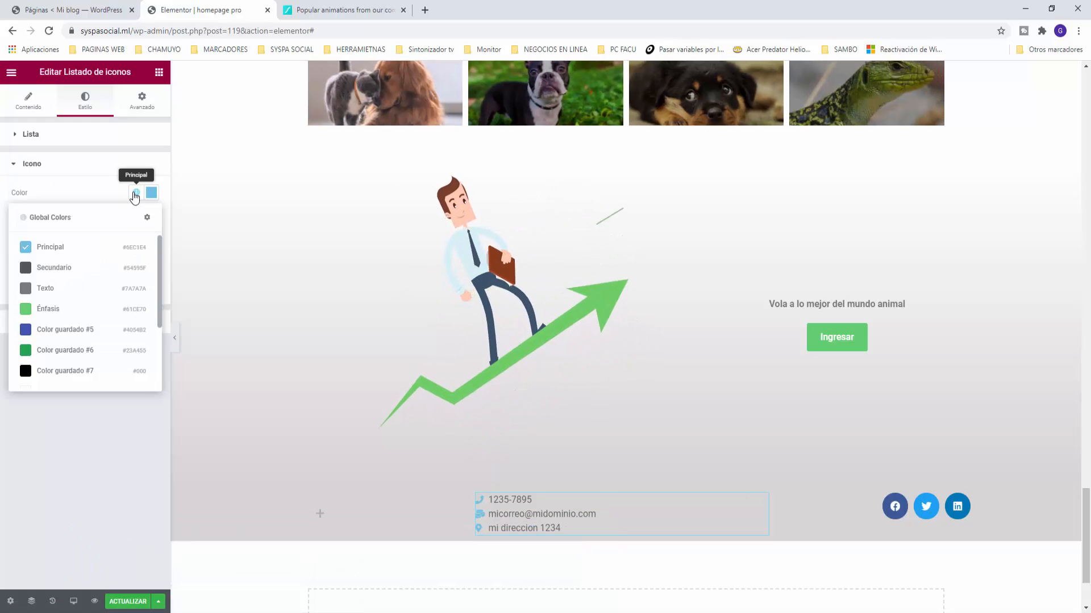
{"action": "left_click", "coordinate": [25, 309]}
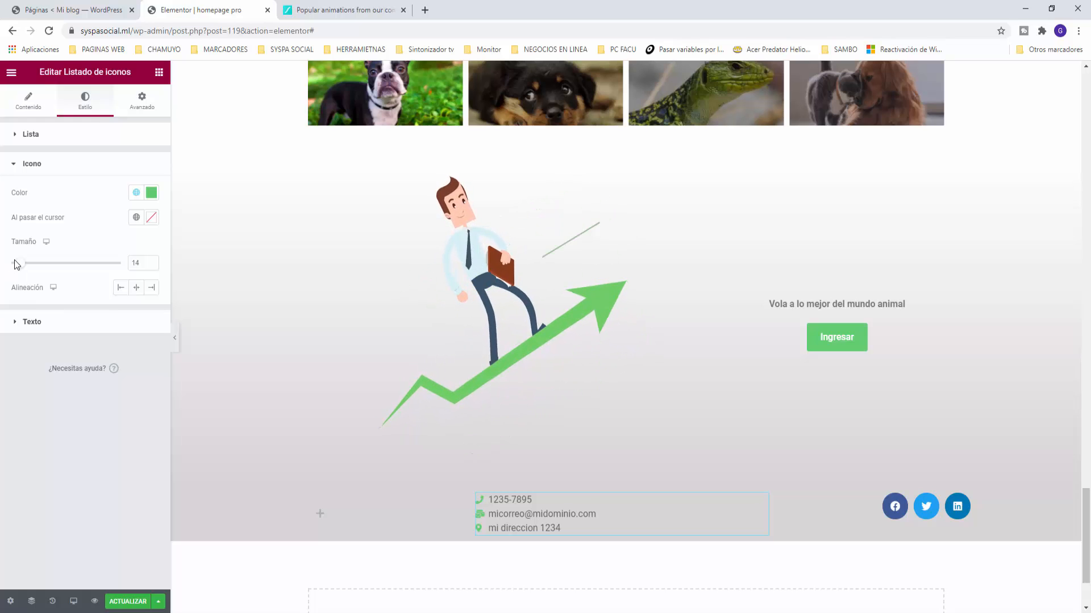
{"action": "left_click_drag", "start_coordinate": [20, 266], "coordinate": [22, 267]}
{"action": "left_click", "coordinate": [18, 137]}
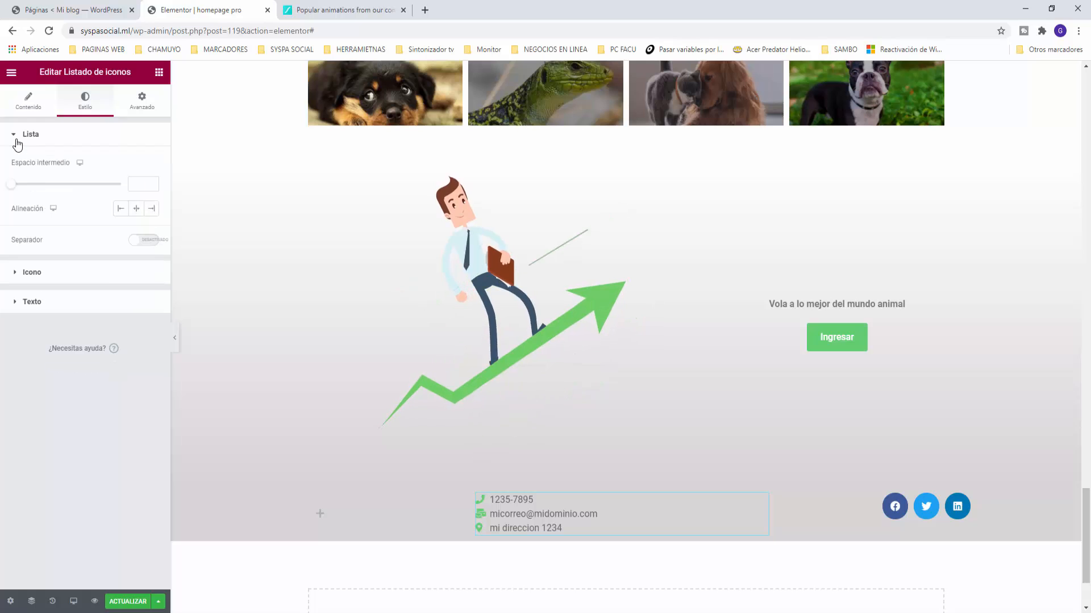
{"action": "left_click", "coordinate": [136, 209]}
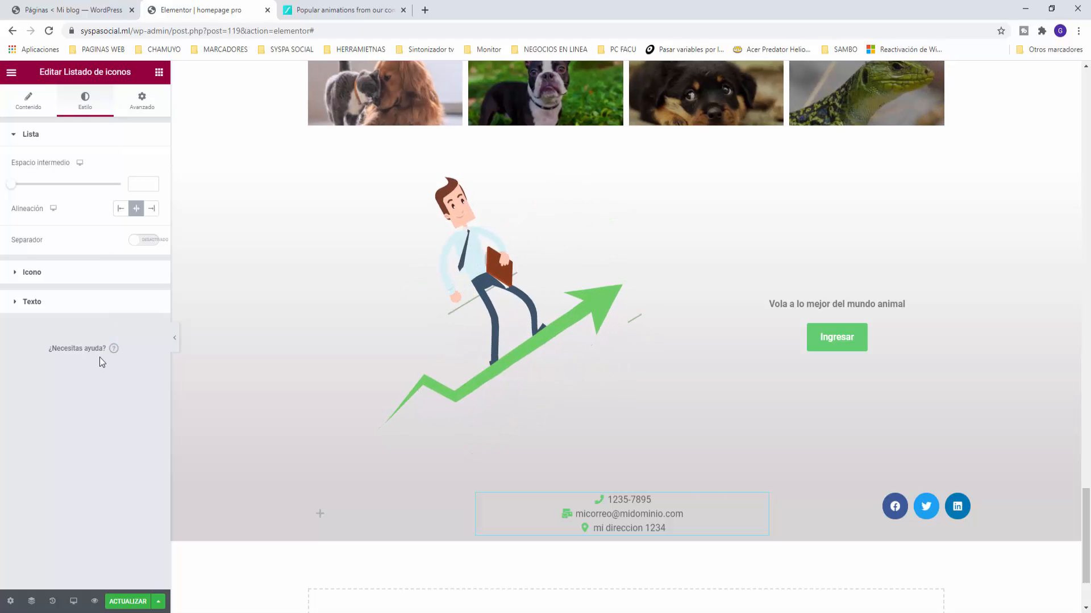
{"action": "left_click", "coordinate": [120, 210]}
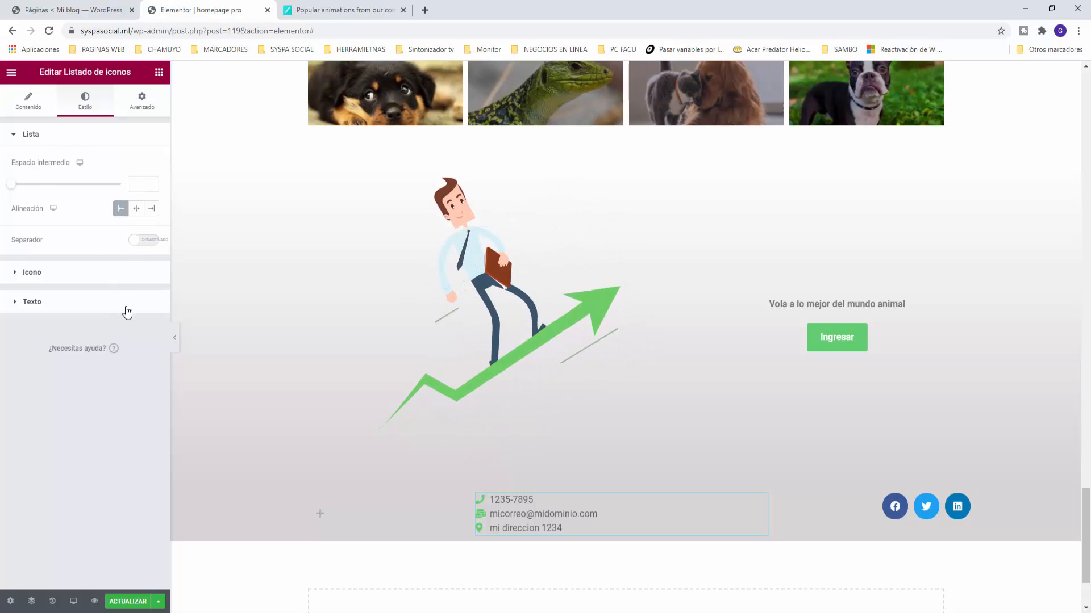
Step: Set the list's Texto typography size to 14 px
{"action": "left_click", "coordinate": [29, 303]}
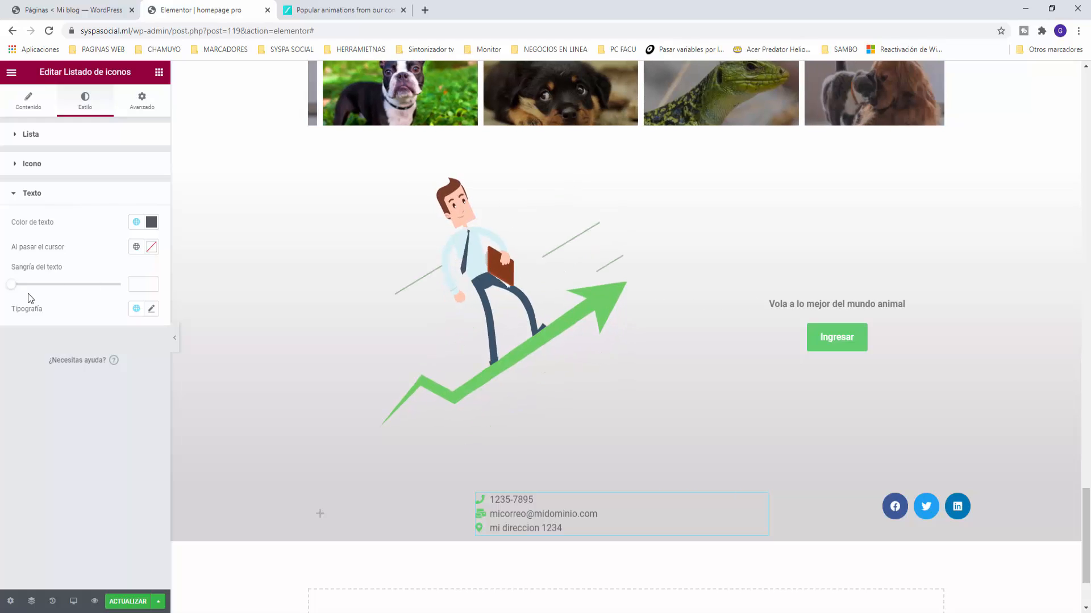
{"action": "left_click", "coordinate": [152, 309]}
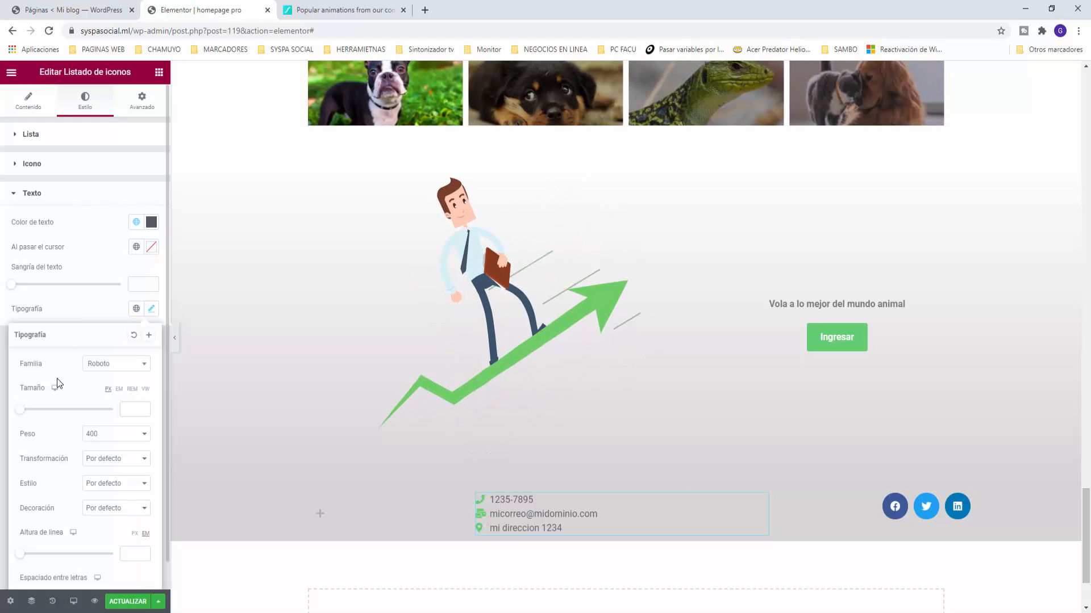
{"action": "left_click_drag", "start_coordinate": [25, 410], "coordinate": [27, 415]}
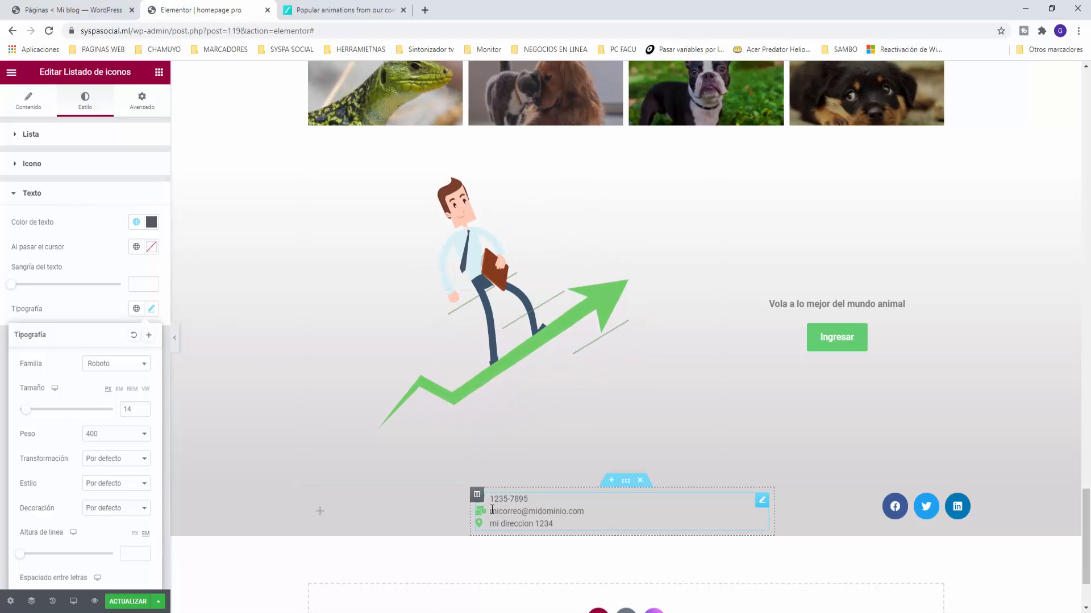
{"action": "left_click", "coordinate": [512, 488]}
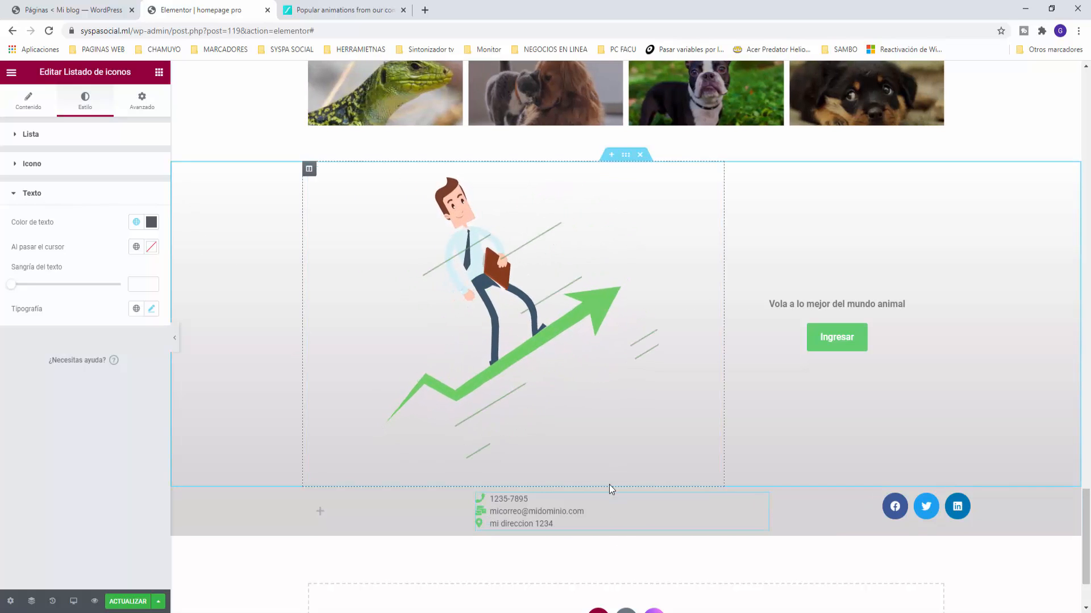
Step: Select the contact column and set its margins to 0 top, right and bottom, with a 130 px left margin
{"action": "left_click", "coordinate": [477, 495]}
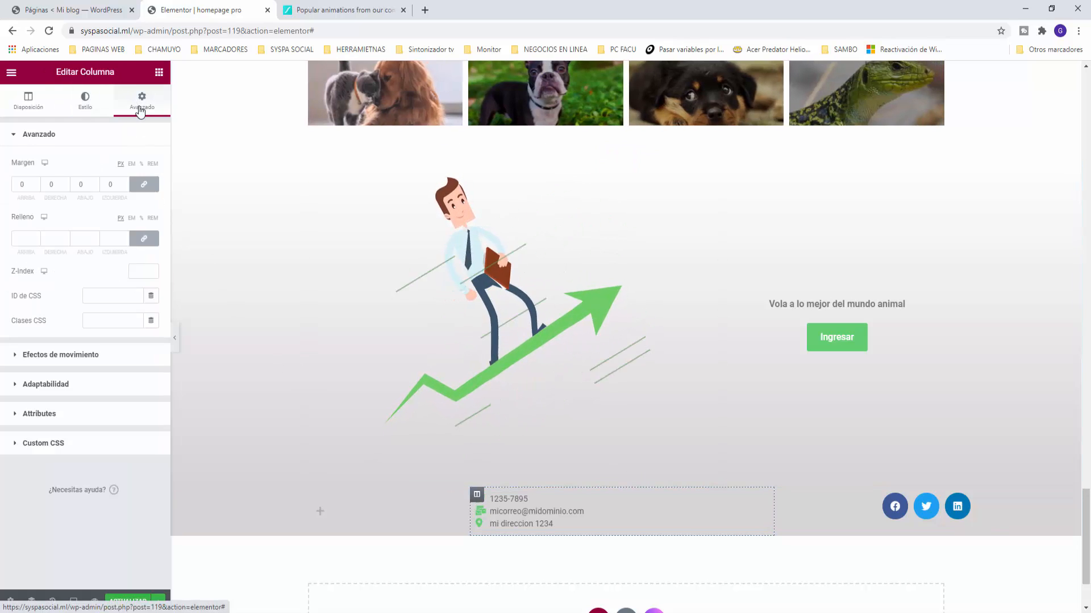
{"action": "left_click", "coordinate": [103, 186]}
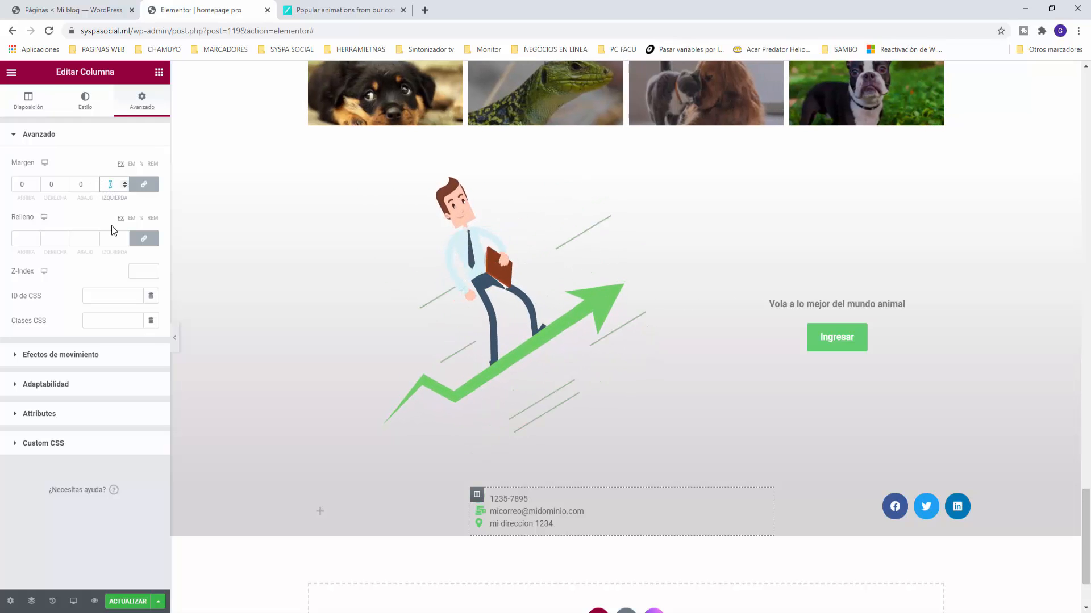
{"action": "type", "text": "100"}
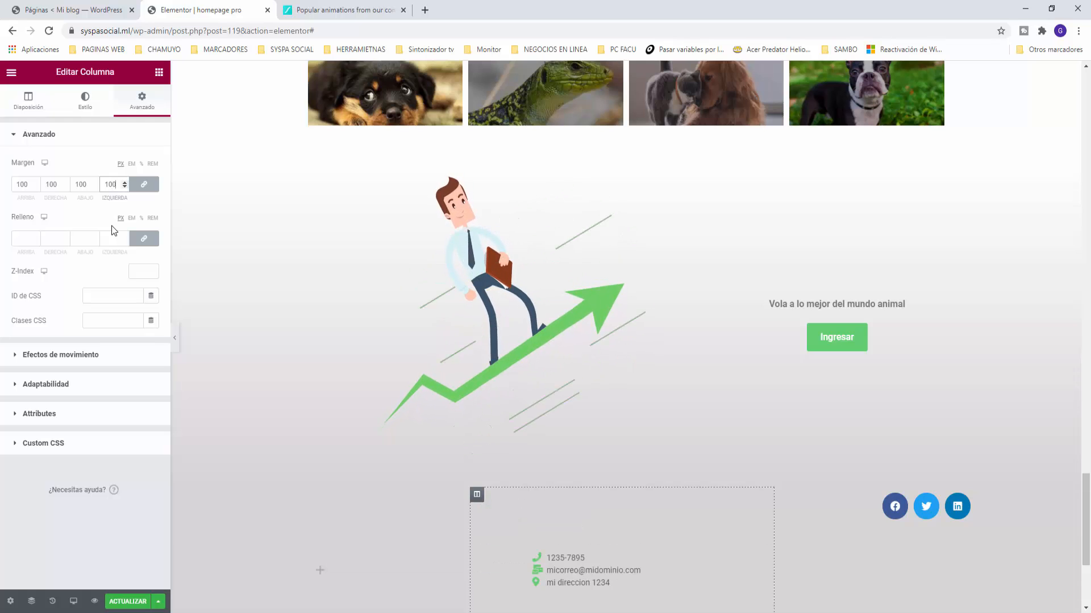
{"action": "left_click", "coordinate": [144, 184]}
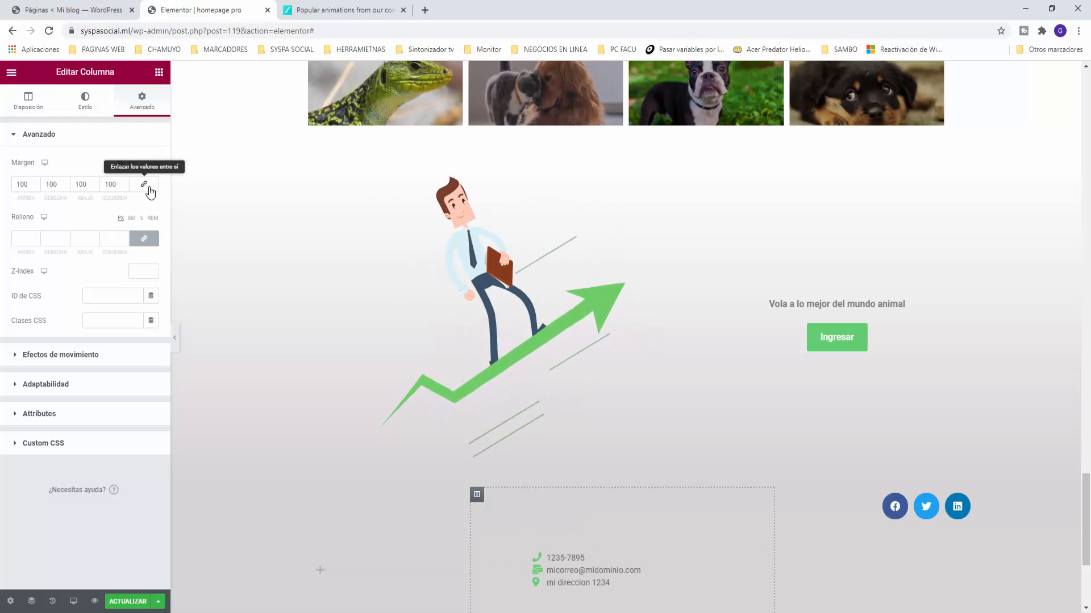
{"action": "left_click", "coordinate": [143, 184]}
{"action": "left_click", "coordinate": [115, 185]}
{"action": "key", "text": "BackSpace"}
{"action": "key", "text": "BackSpace"}
{"action": "key", "text": "BackSpace"}
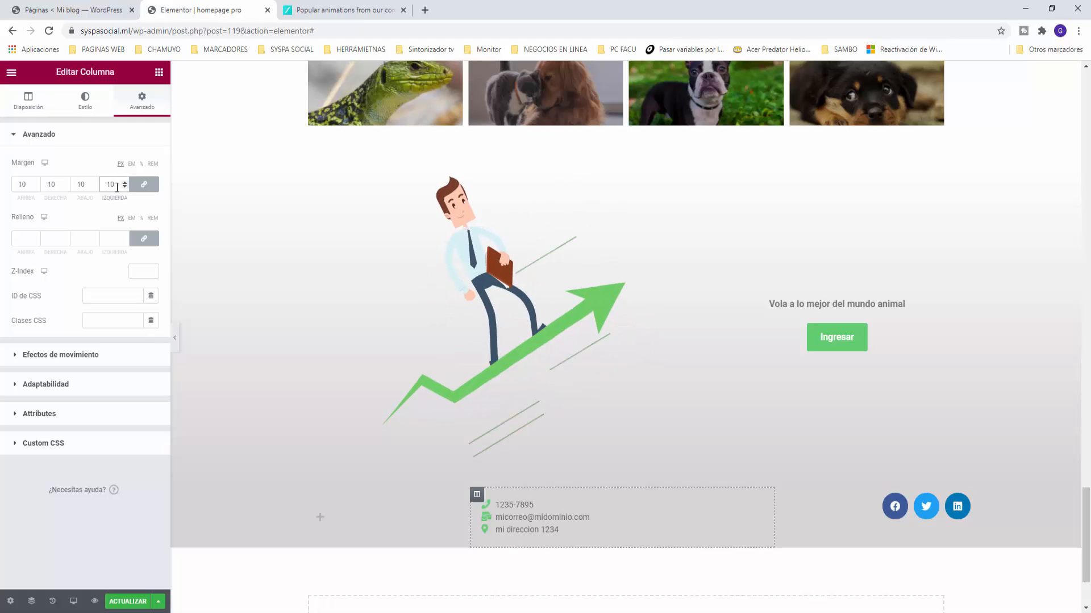
{"action": "left_click", "coordinate": [143, 184]}
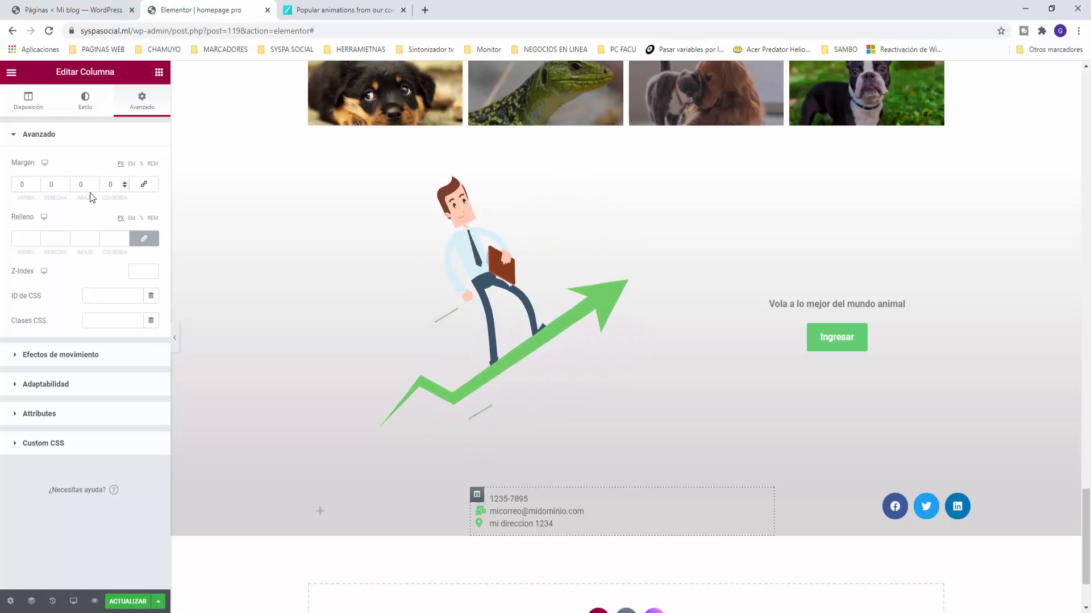
{"action": "left_click_drag", "start_coordinate": [113, 186], "coordinate": [97, 184]}
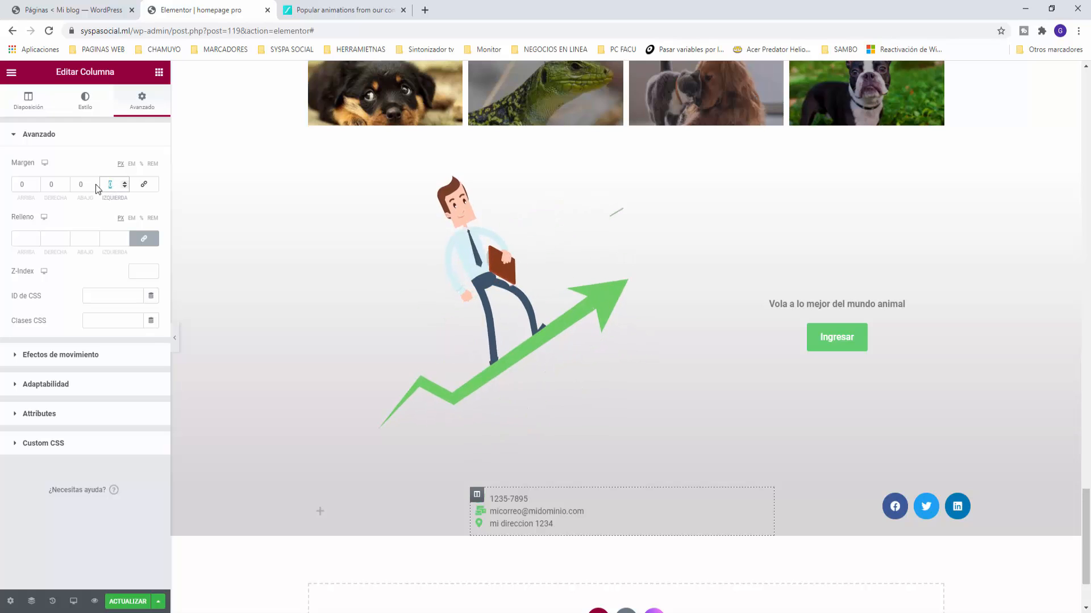
{"action": "type", "text": "100"}
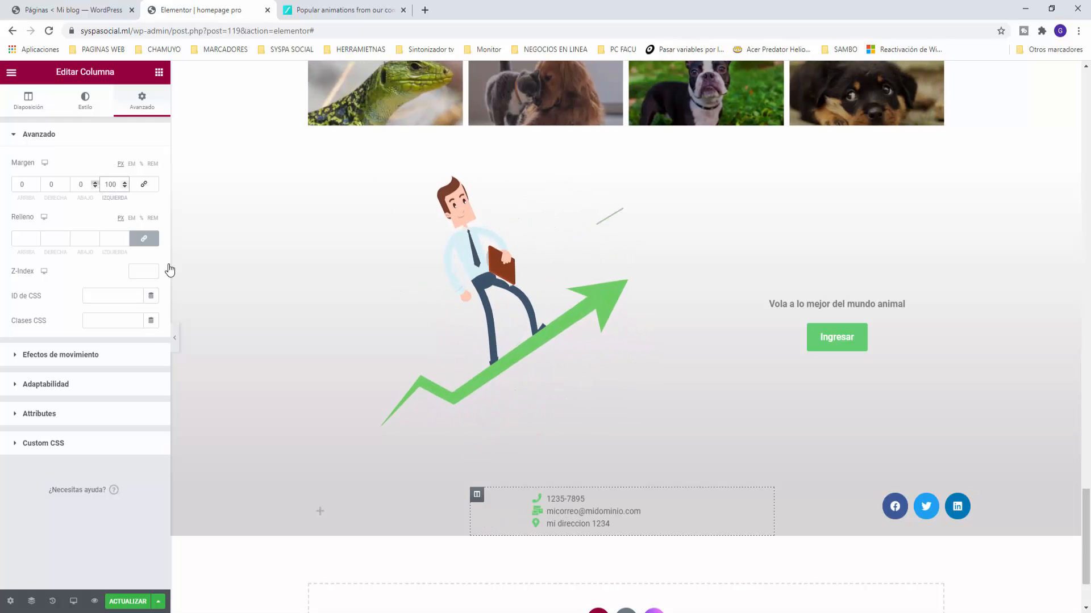
{"action": "key", "text": "BackSpace"}
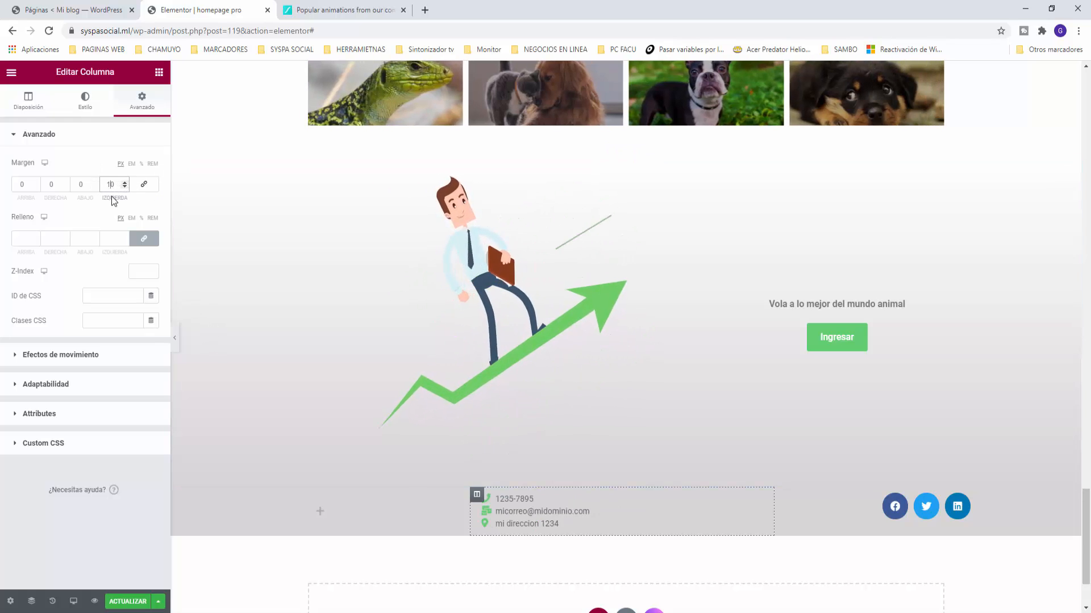
{"action": "key", "text": "BackSpace"}
{"action": "type", "text": "30"}
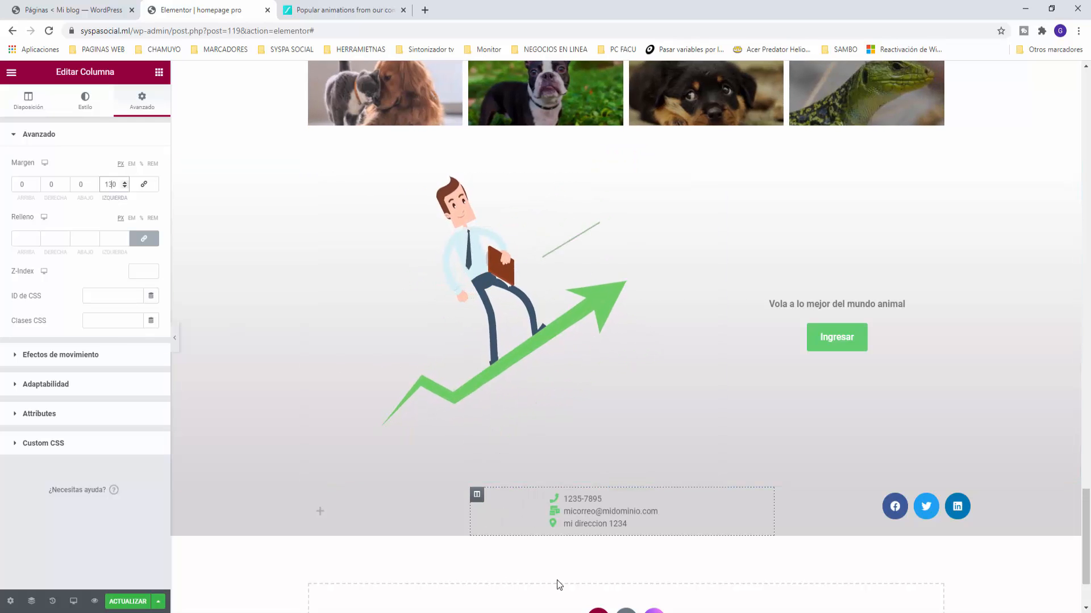
Step: Add a centred heading reading 'El mundo de las animaladas' to the footer's left column
{"action": "left_click", "coordinate": [159, 72]}
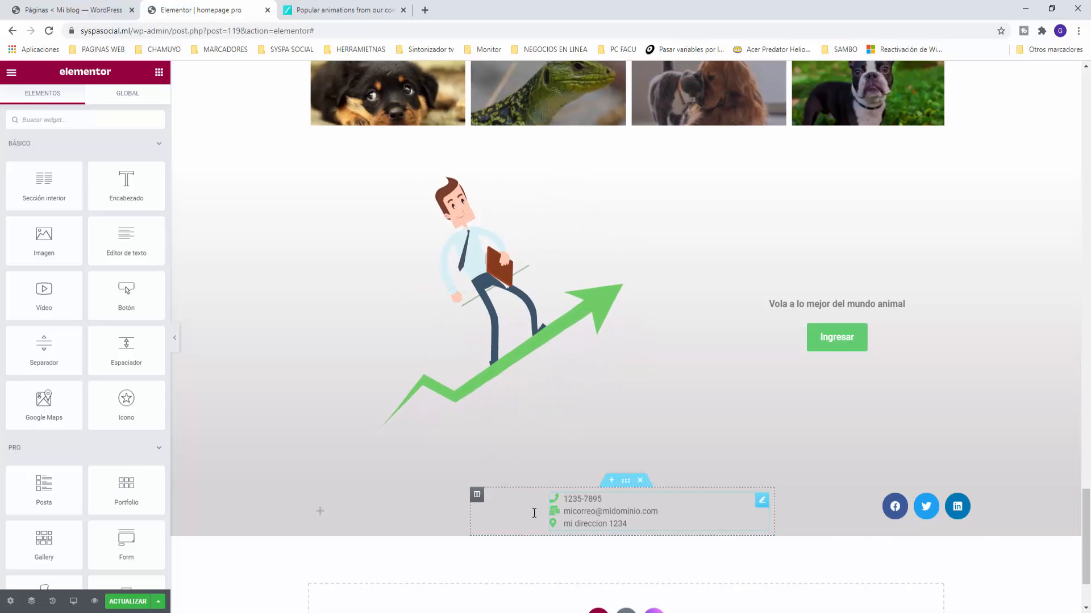
{"action": "left_click_drag", "start_coordinate": [142, 195], "coordinate": [341, 519]}
{"action": "left_click_drag", "start_coordinate": [115, 176], "coordinate": [1, 150]}
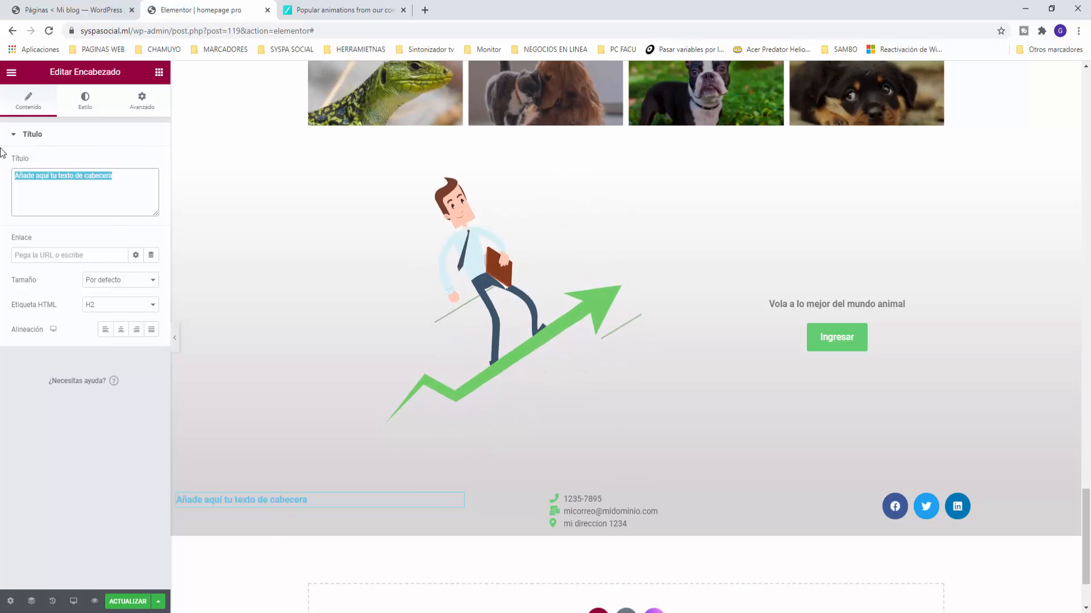
{"action": "type", "text": "El"}
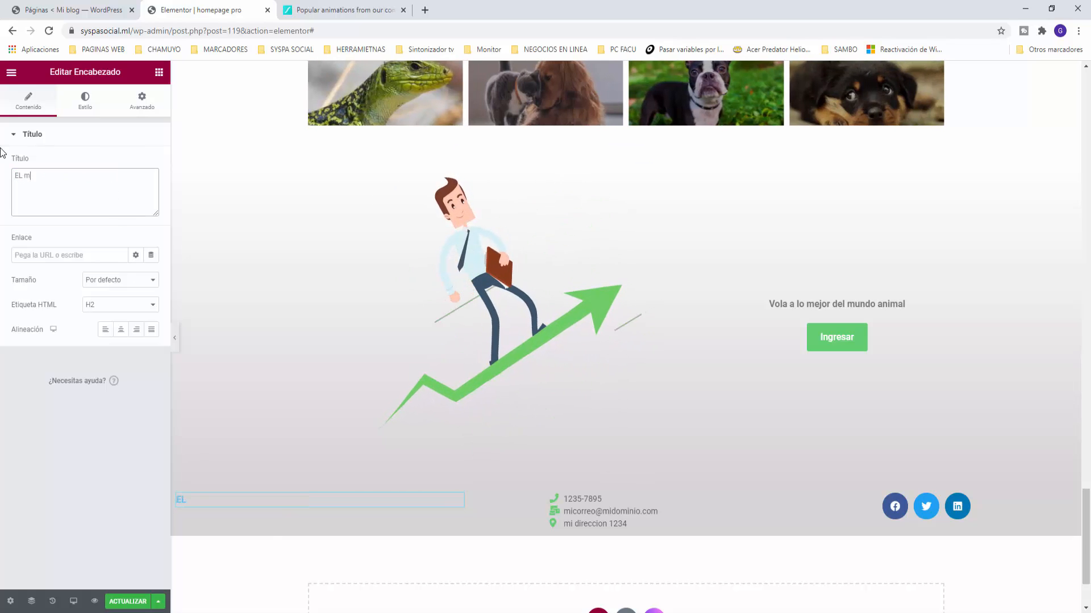
{"action": "type", "text": " m"}
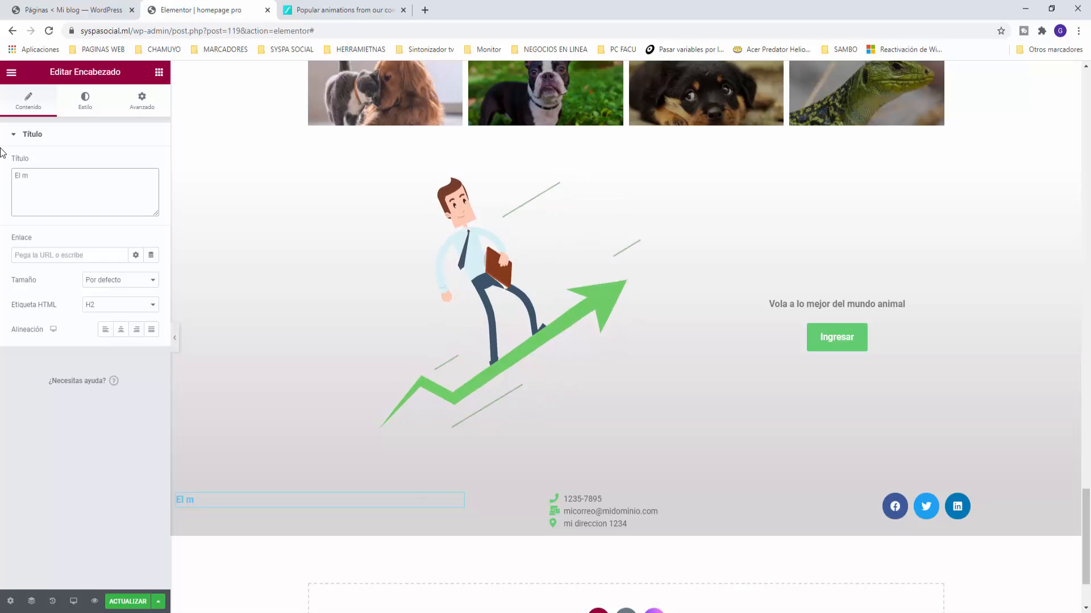
{"action": "type", "text": "undo de la"}
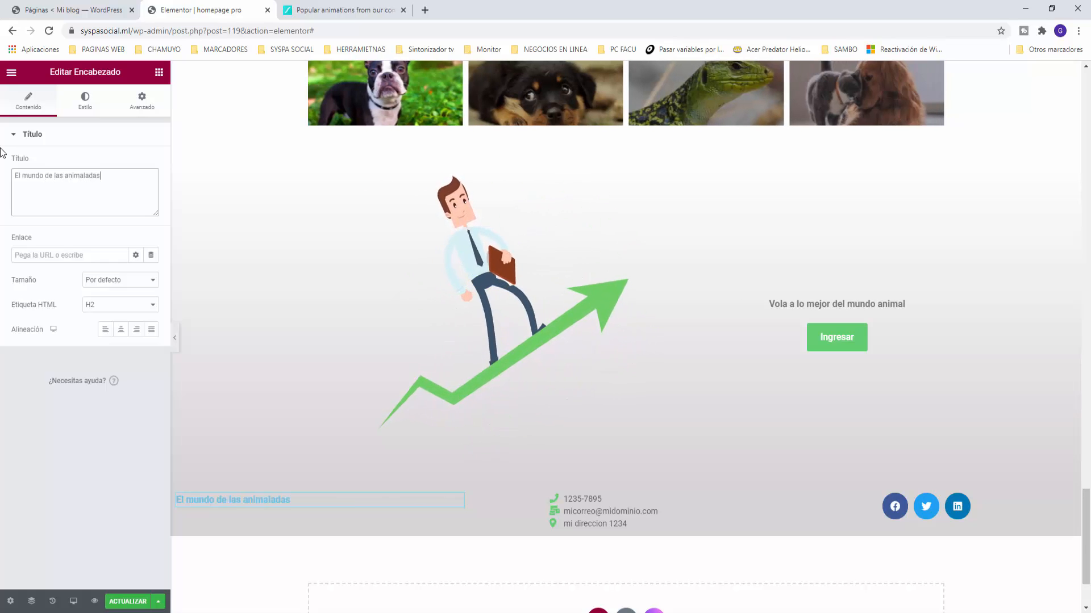
{"action": "left_click", "coordinate": [122, 331]}
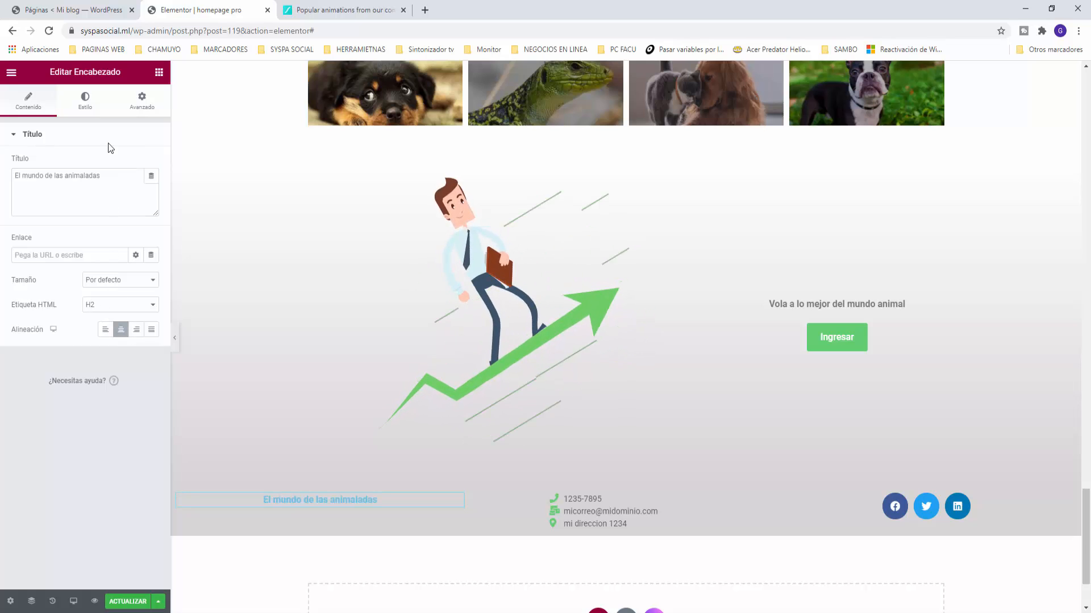
Step: Style the heading with the grey Texto global colour at 18 px, then save the page with Actualizar
{"action": "left_click", "coordinate": [85, 101]}
{"action": "left_click", "coordinate": [137, 164]}
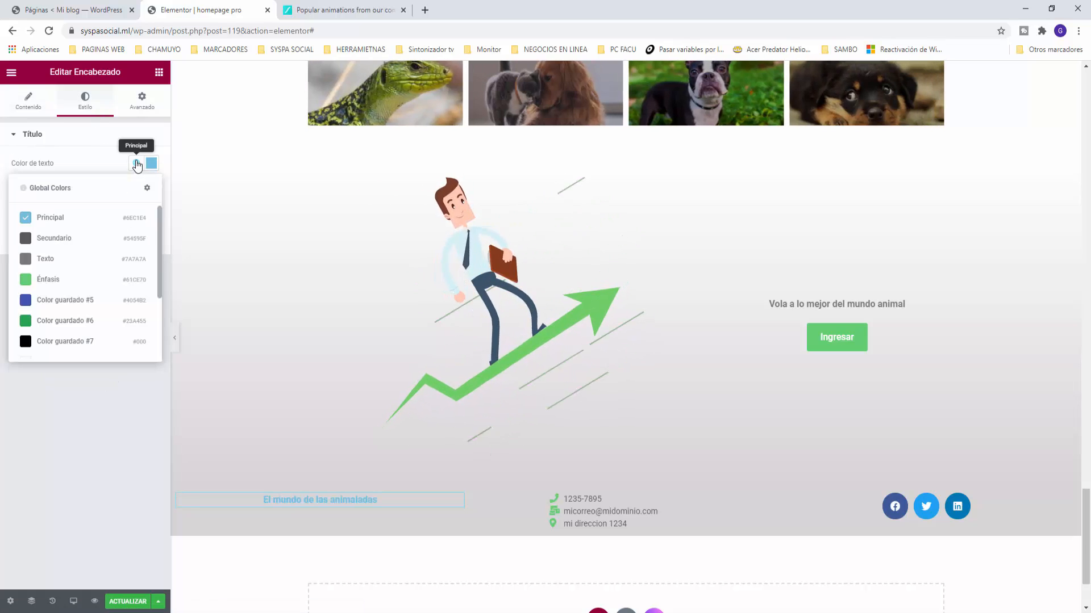
{"action": "left_click", "coordinate": [31, 260]}
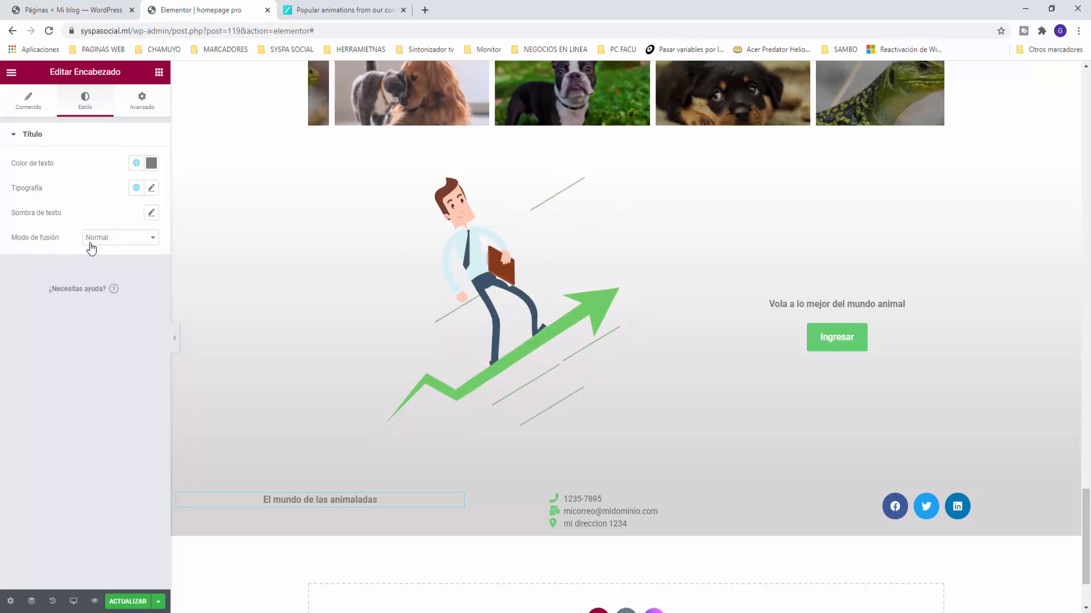
{"action": "left_click", "coordinate": [151, 188]}
{"action": "left_click_drag", "start_coordinate": [21, 289], "coordinate": [29, 291]}
{"action": "left_click", "coordinate": [98, 168]}
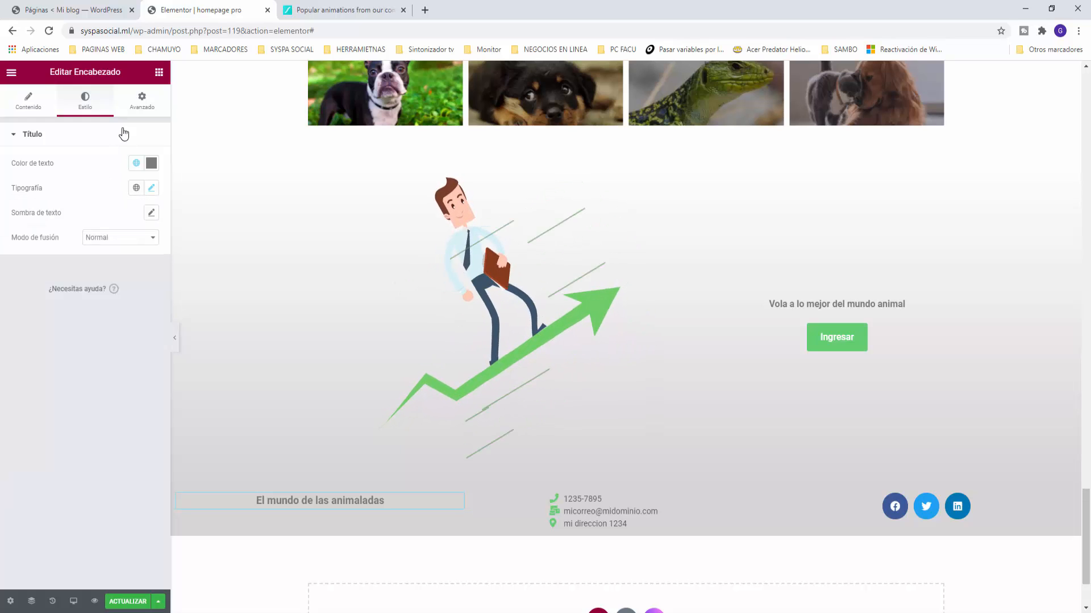
{"action": "left_click", "coordinate": [159, 72]}
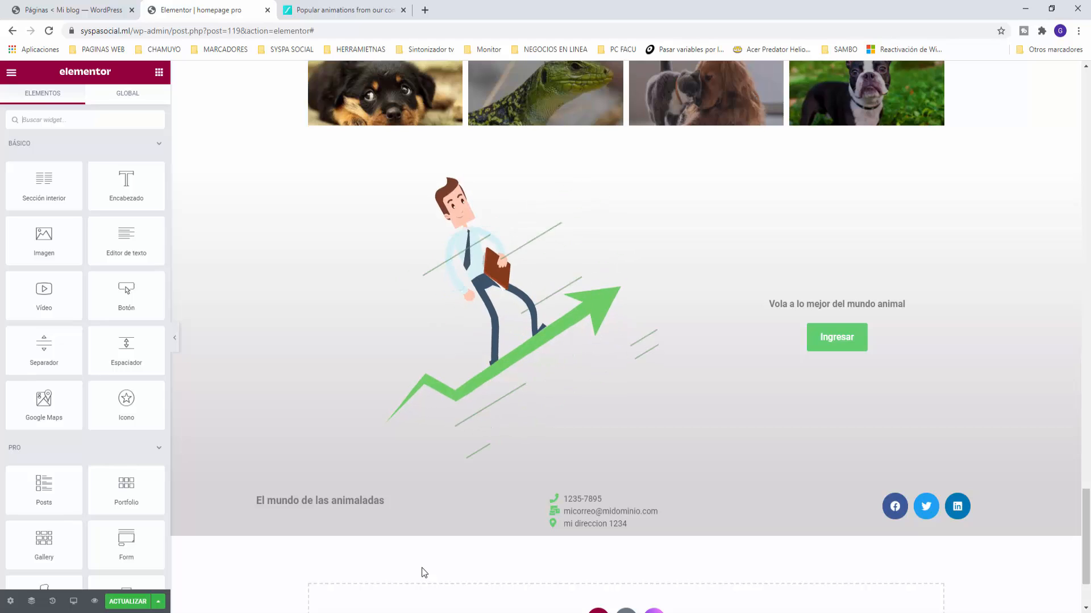
{"action": "left_click", "coordinate": [122, 602]}
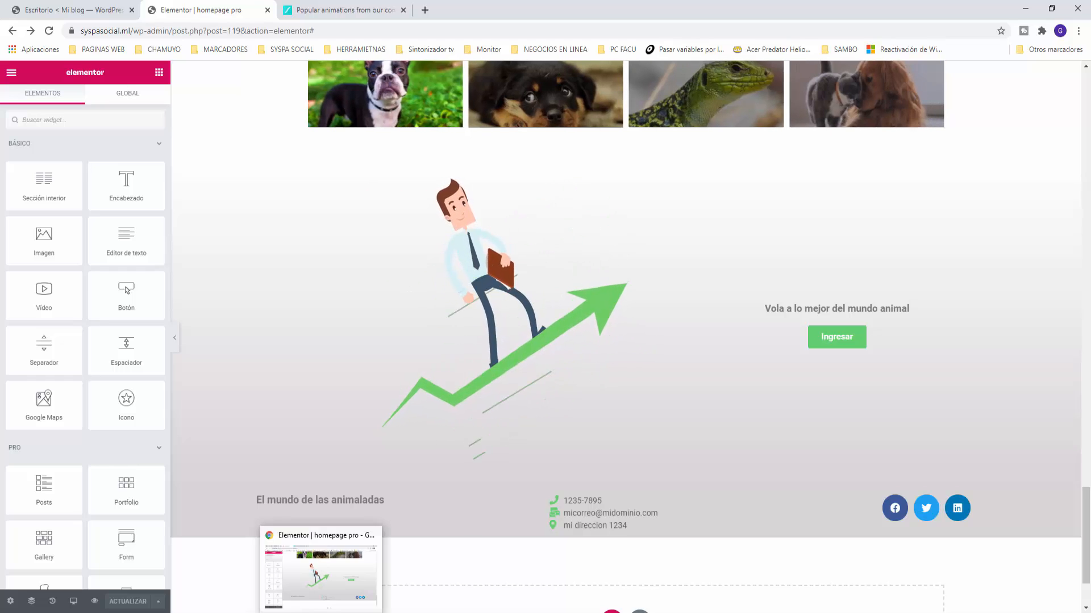
Step: Open a new Chrome incognito window and load syspasocial.ml
{"action": "right_click", "coordinate": [321, 612]}
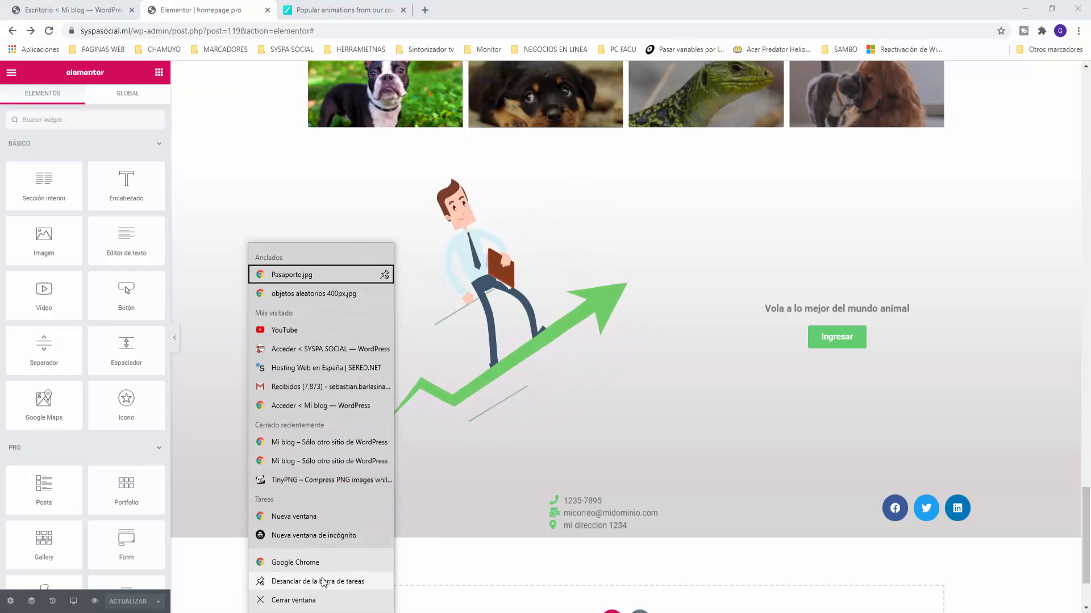
{"action": "left_click", "coordinate": [317, 535]}
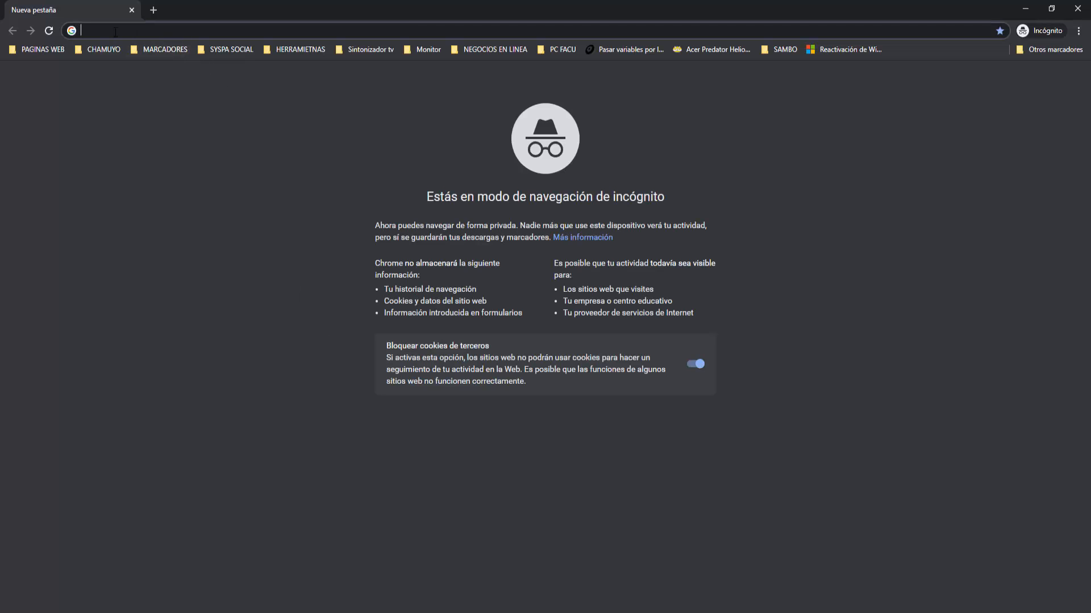
{"action": "type", "text": "sys"}
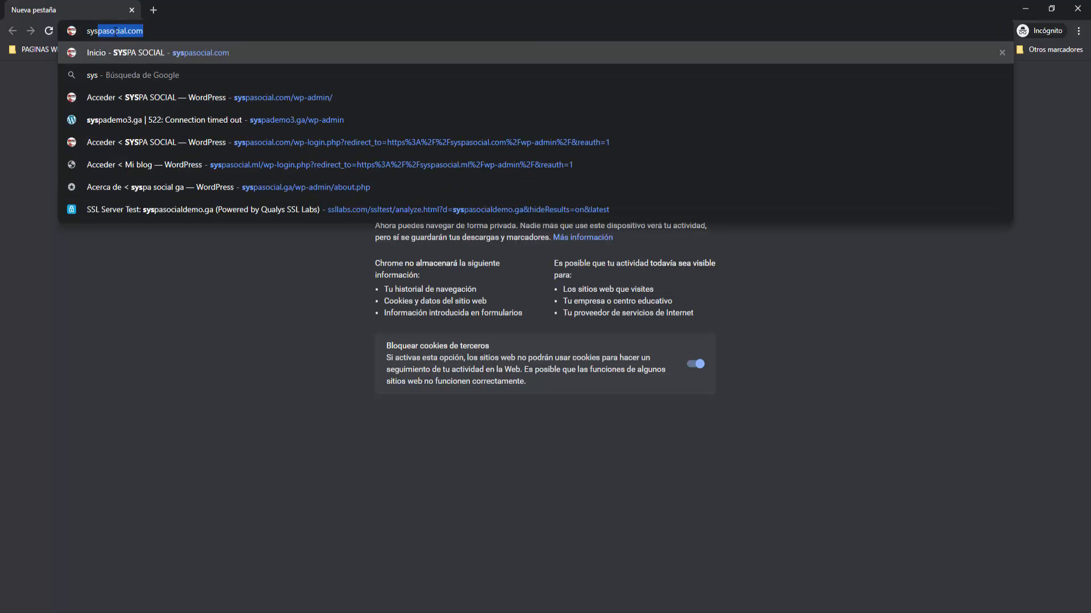
{"action": "type", "text": "pasocial.ml"}
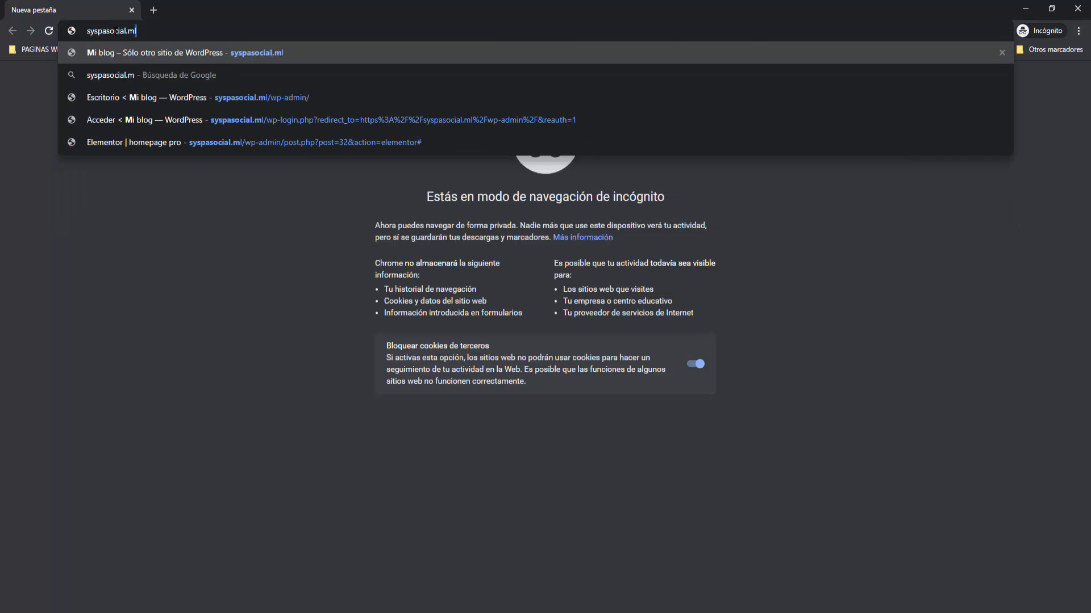
{"action": "key", "text": "Return"}
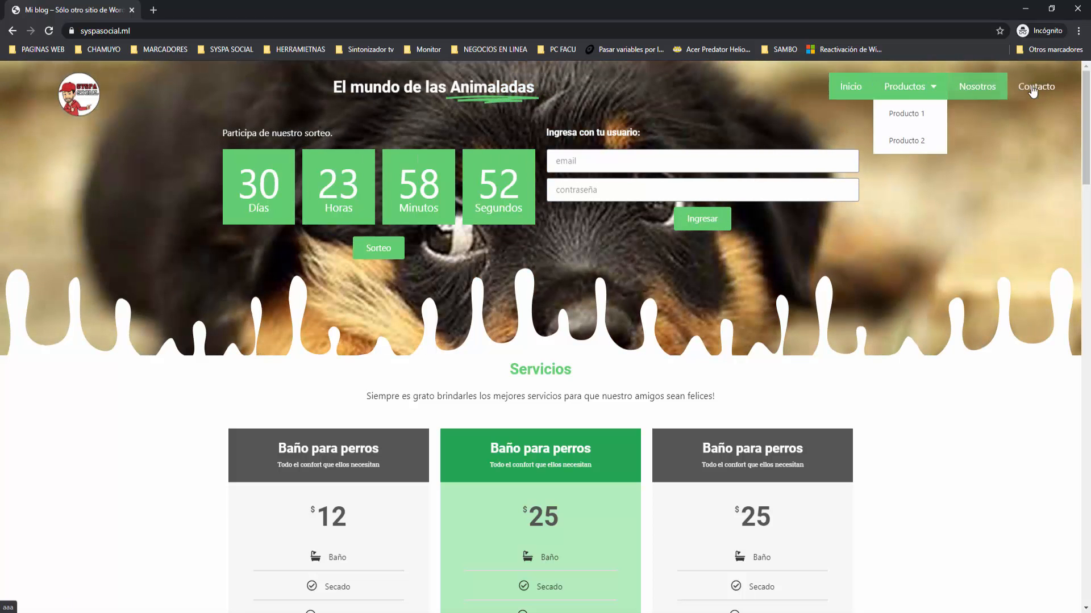
{"action": "mouse_move", "coordinate": [919, 90]}
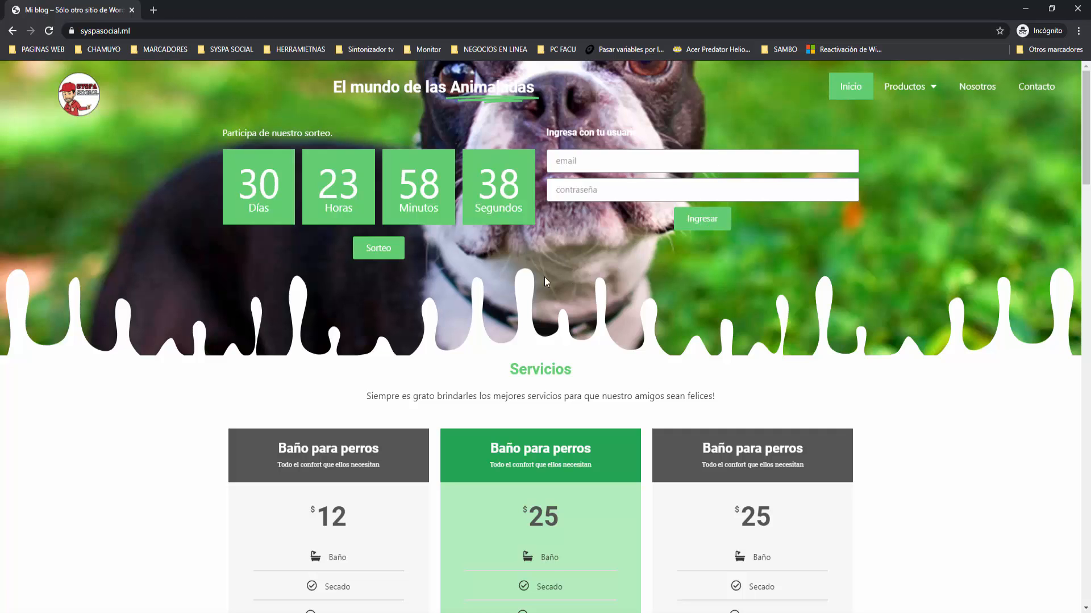
{"action": "scroll", "coordinate": [528, 272], "scroll_direction": "down", "scroll_amount": 3}
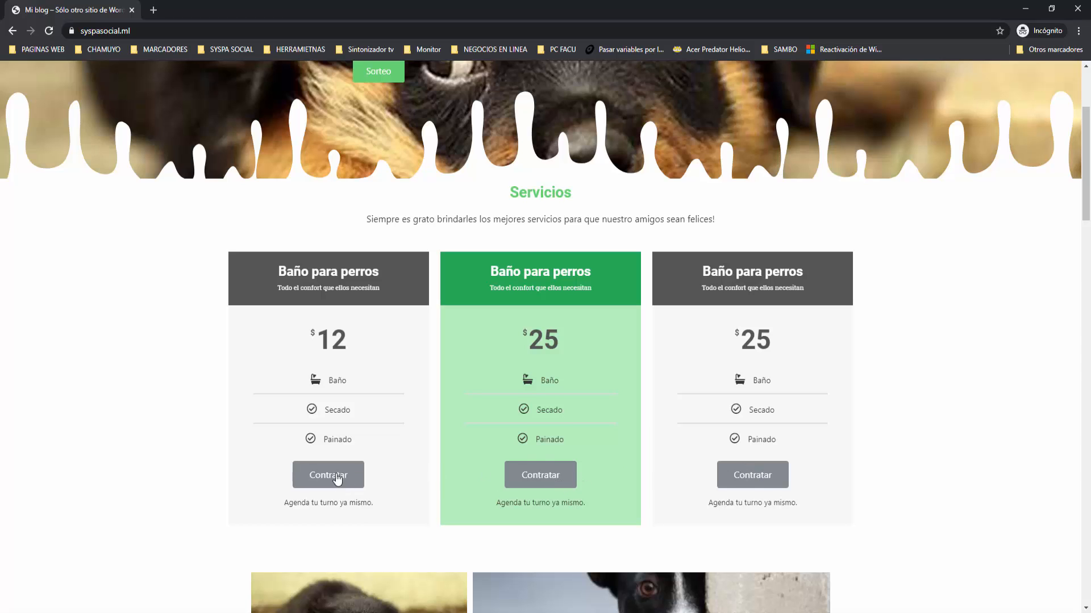
{"action": "scroll", "coordinate": [240, 468], "scroll_direction": "down", "scroll_amount": 7}
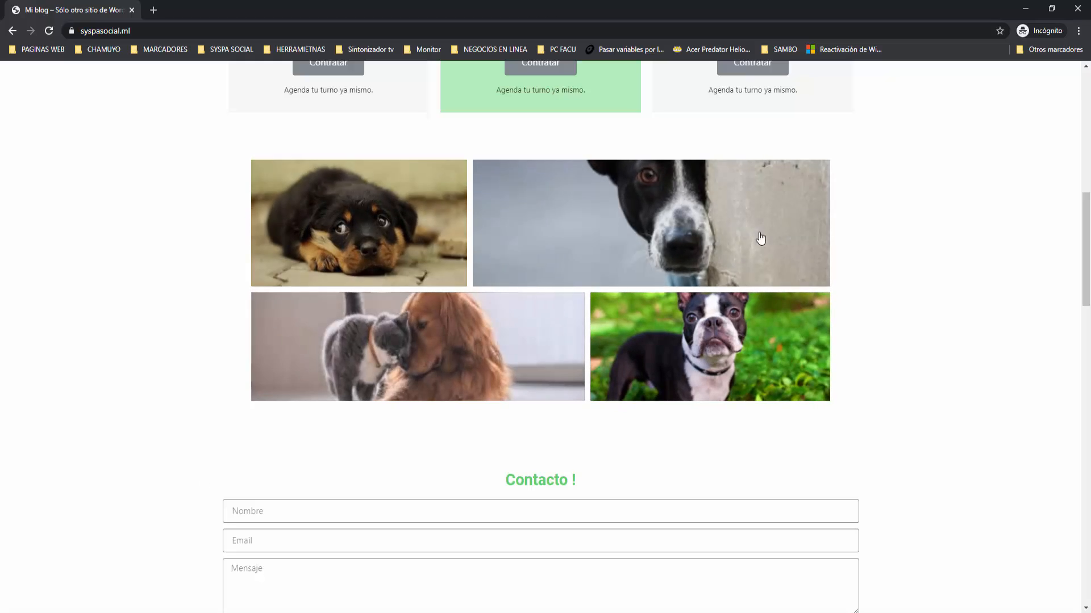
{"action": "left_click", "coordinate": [410, 239]}
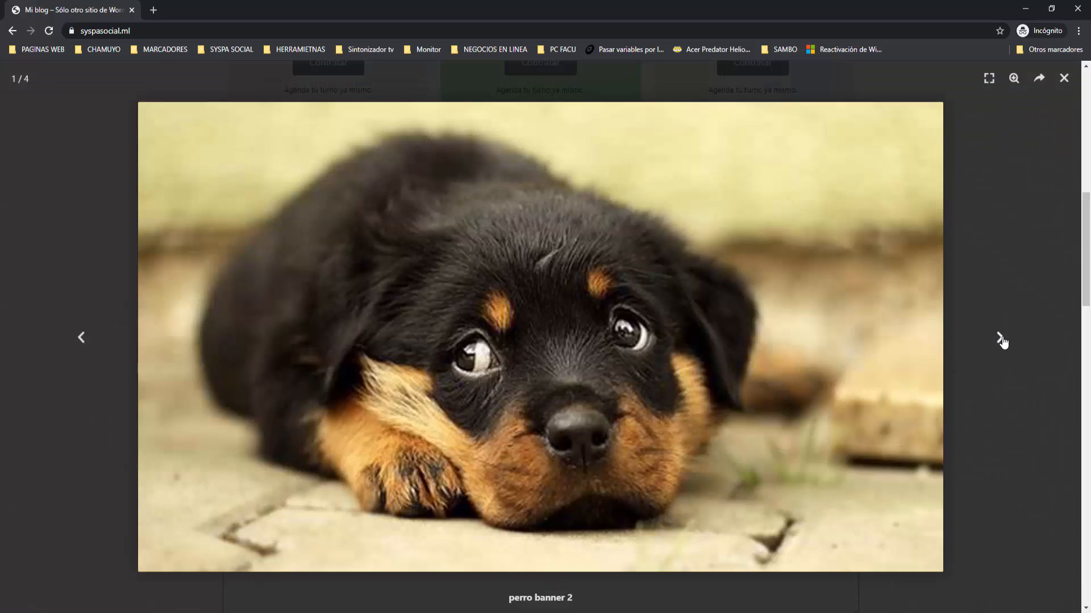
{"action": "left_click", "coordinate": [1001, 339]}
{"action": "left_click", "coordinate": [1001, 339]}
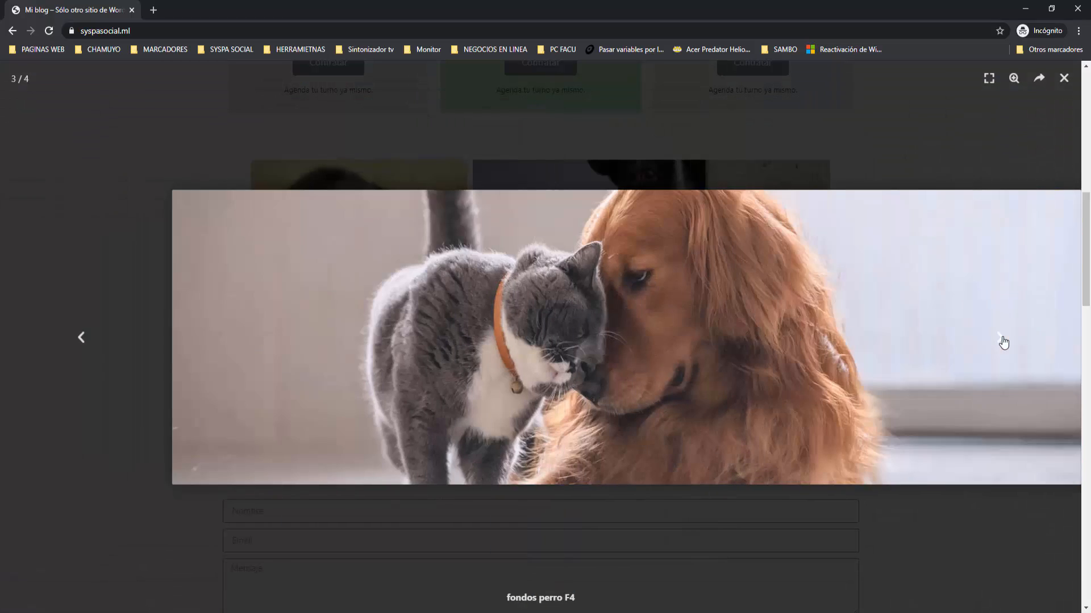
{"action": "left_click", "coordinate": [1060, 80]}
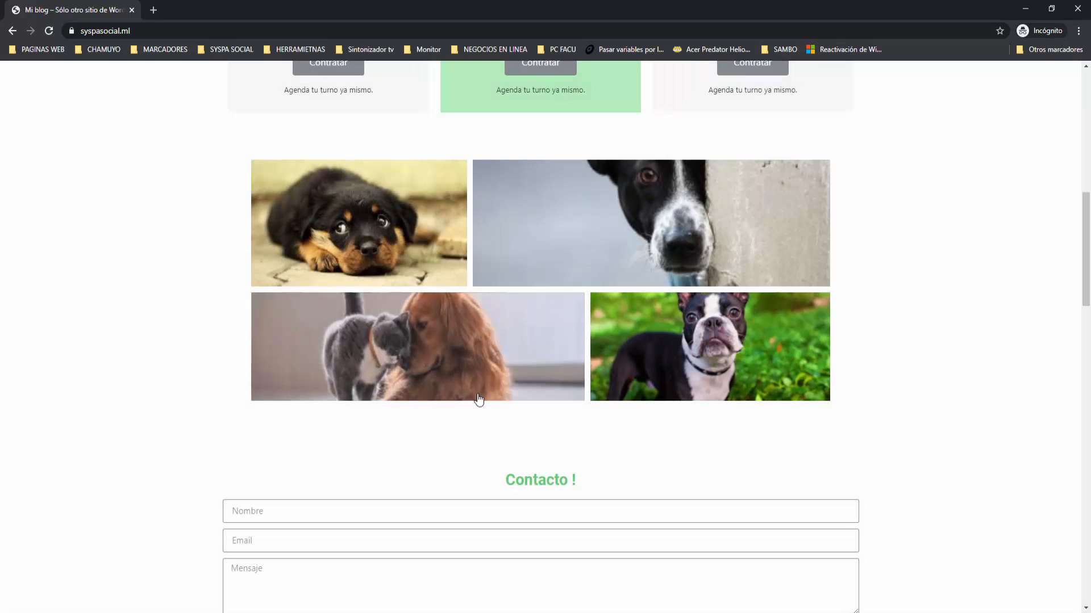
{"action": "scroll", "coordinate": [429, 445], "scroll_direction": "down", "scroll_amount": 4}
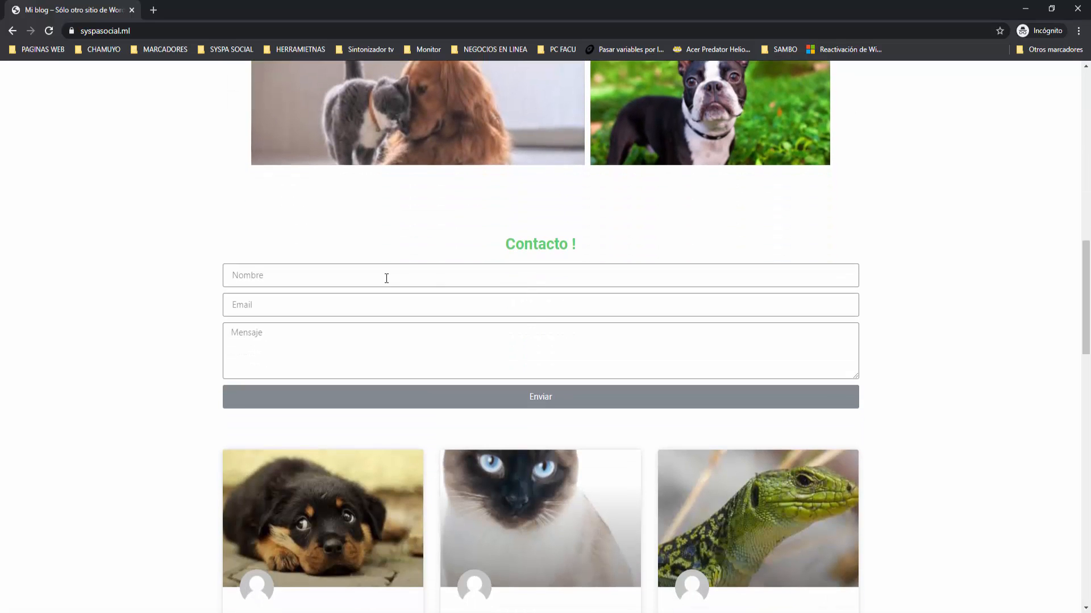
Step: Enter a test name and a sample e-mail in the Contacto form and submit it with Enviar
{"action": "left_click", "coordinate": [347, 277]}
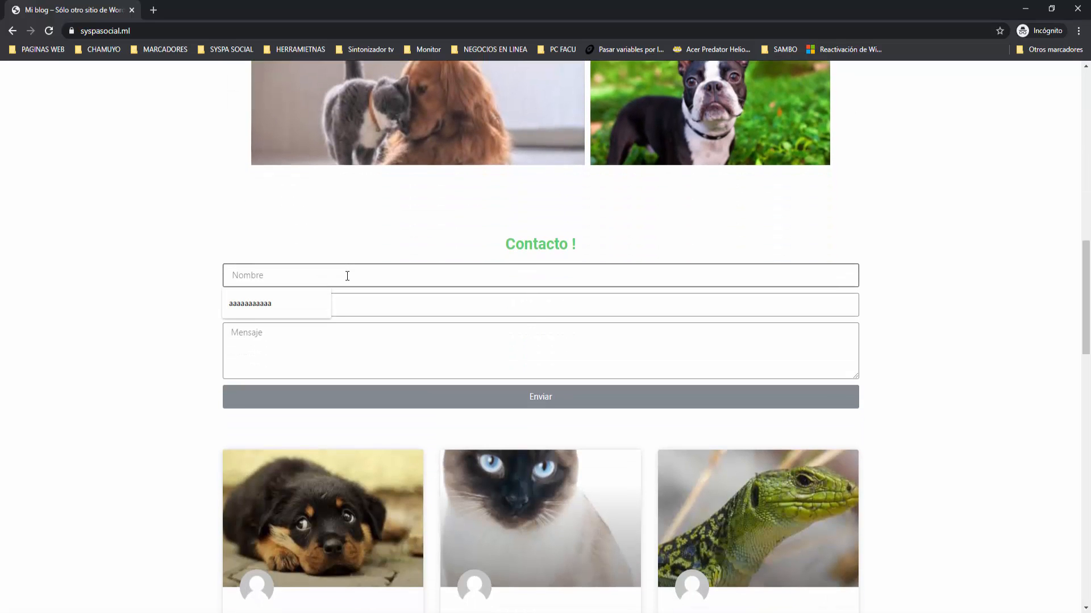
{"action": "type", "text": "ho"}
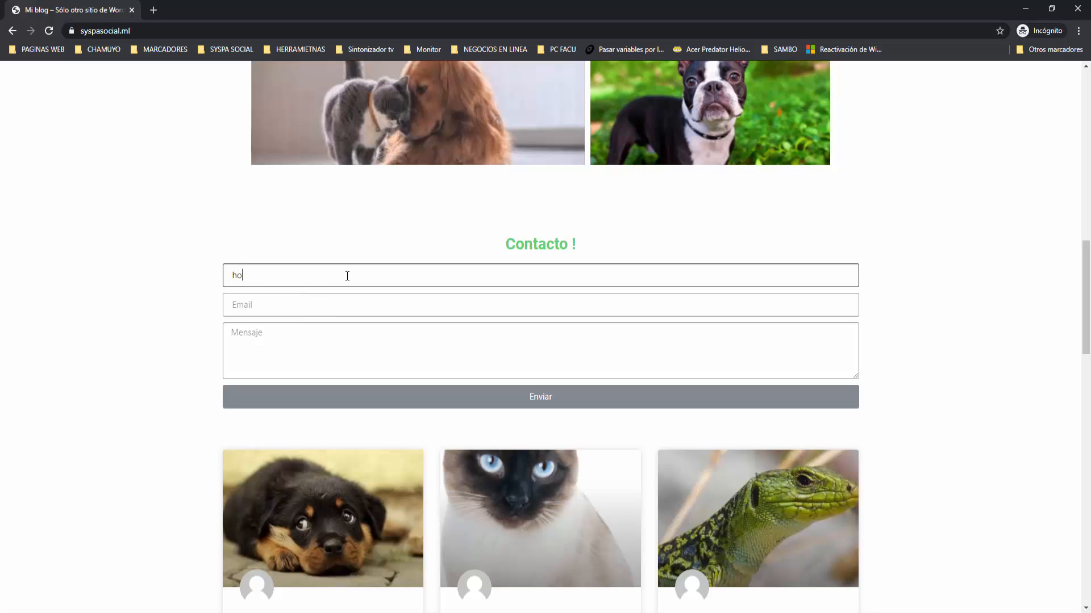
{"action": "type", "text": "la"}
{"action": "key", "text": "Tab"}
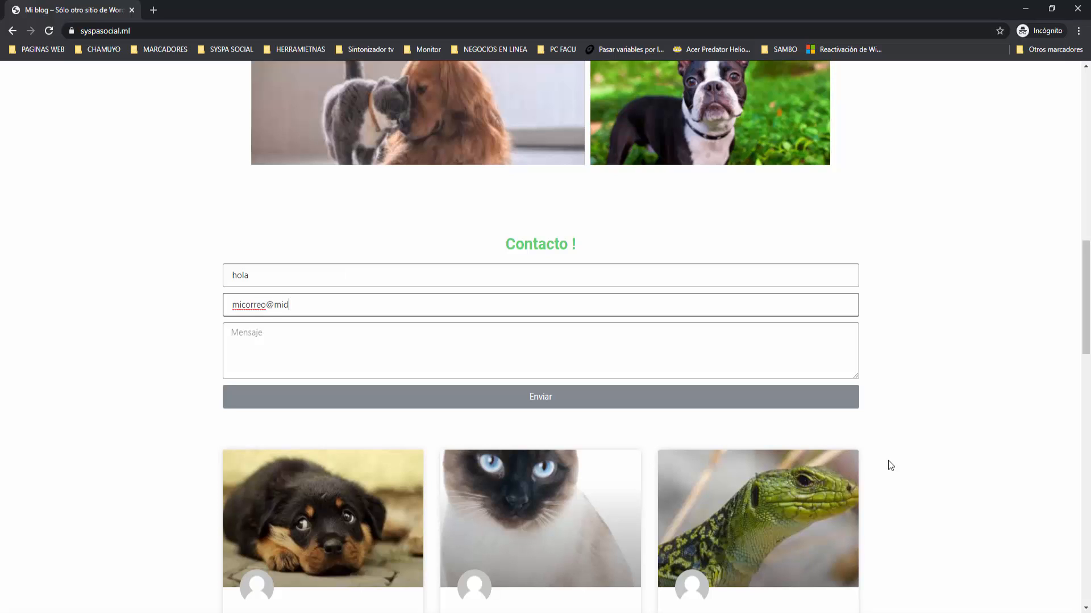
{"action": "type", "text": "micorreo@midominio.com"}
{"action": "left_click", "coordinate": [332, 349]}
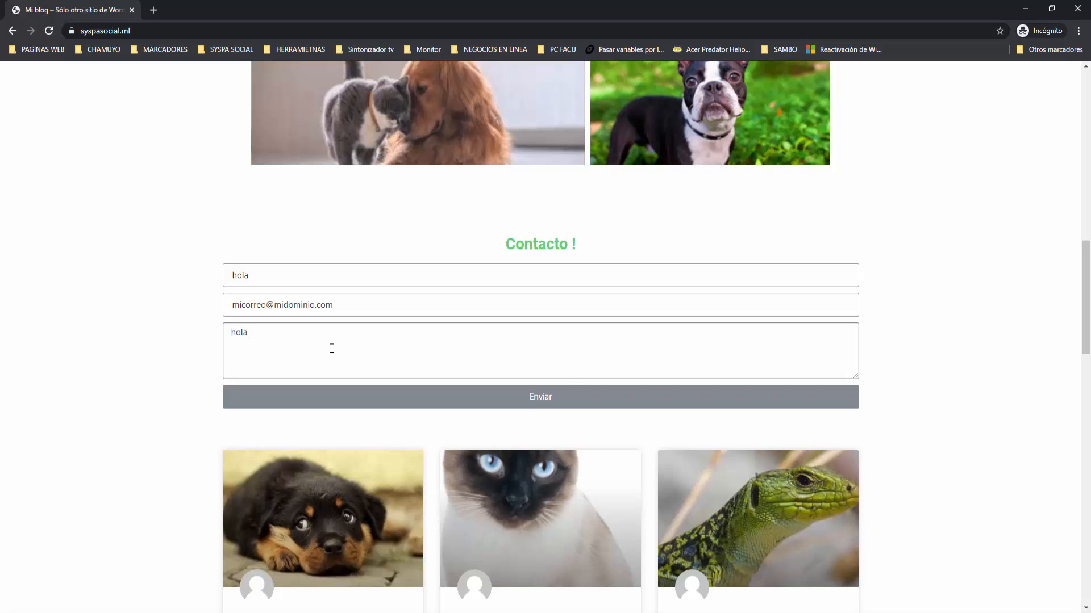
{"action": "left_click", "coordinate": [530, 397]}
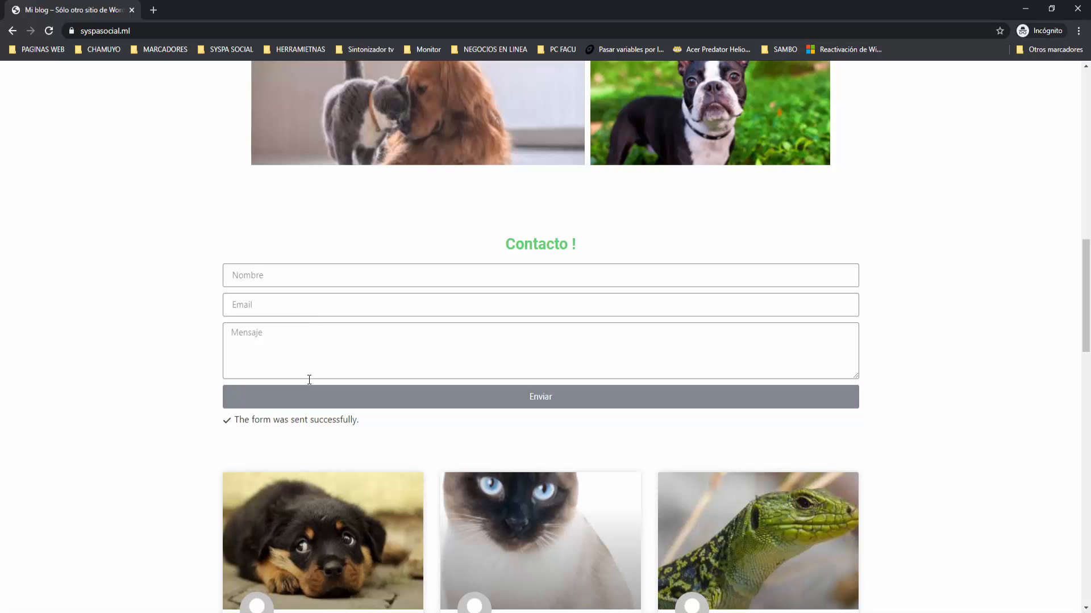
{"action": "scroll", "coordinate": [324, 428], "scroll_direction": "down", "scroll_amount": 4}
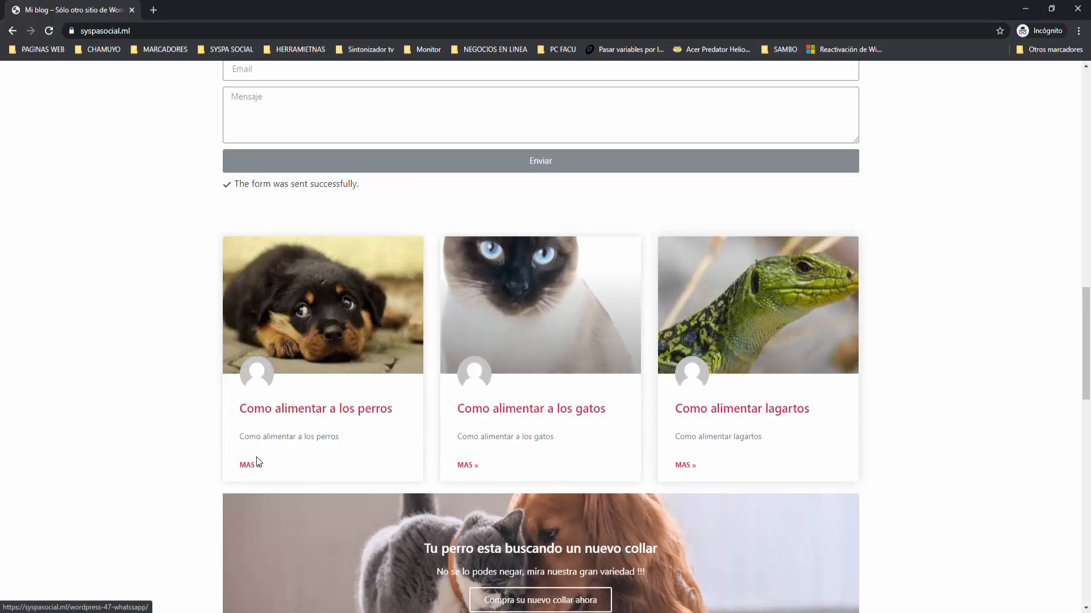
{"action": "scroll", "coordinate": [177, 457], "scroll_direction": "down", "scroll_amount": 6}
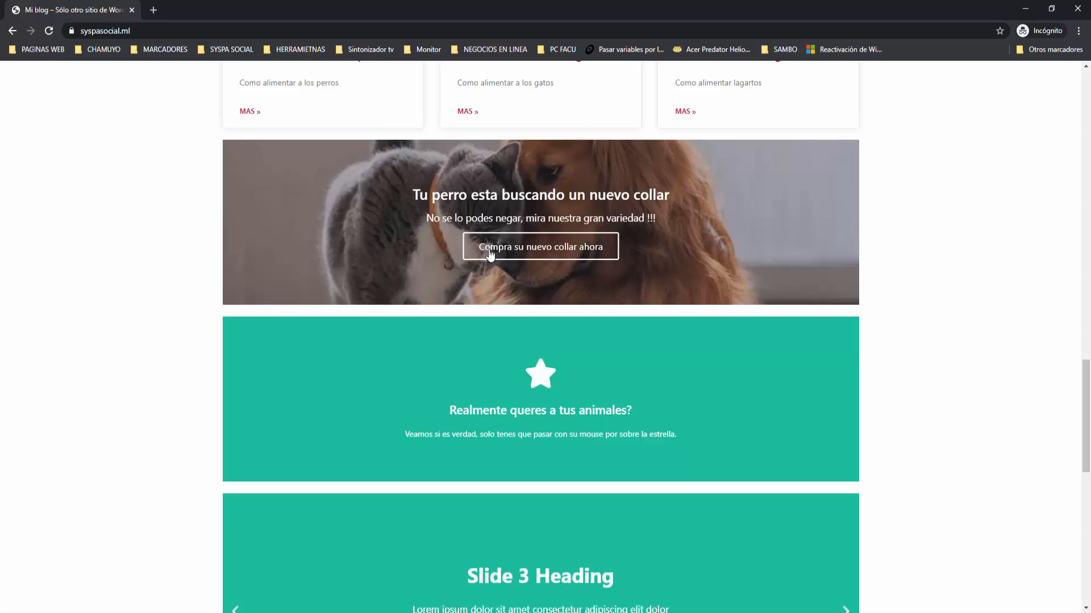
{"action": "mouse_move", "coordinate": [559, 383]}
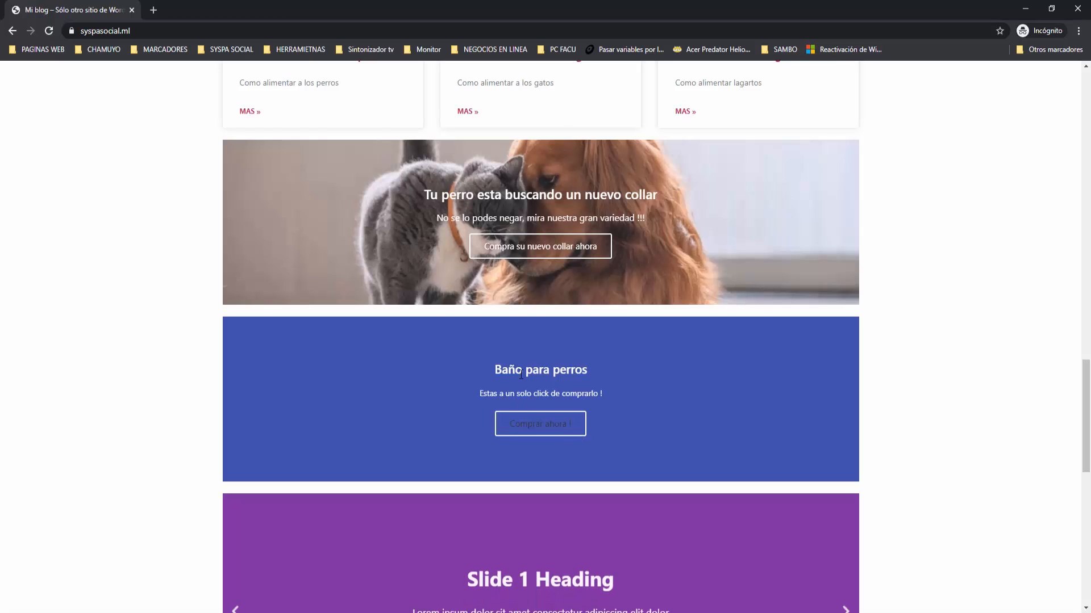
{"action": "scroll", "coordinate": [693, 380], "scroll_direction": "down", "scroll_amount": 3}
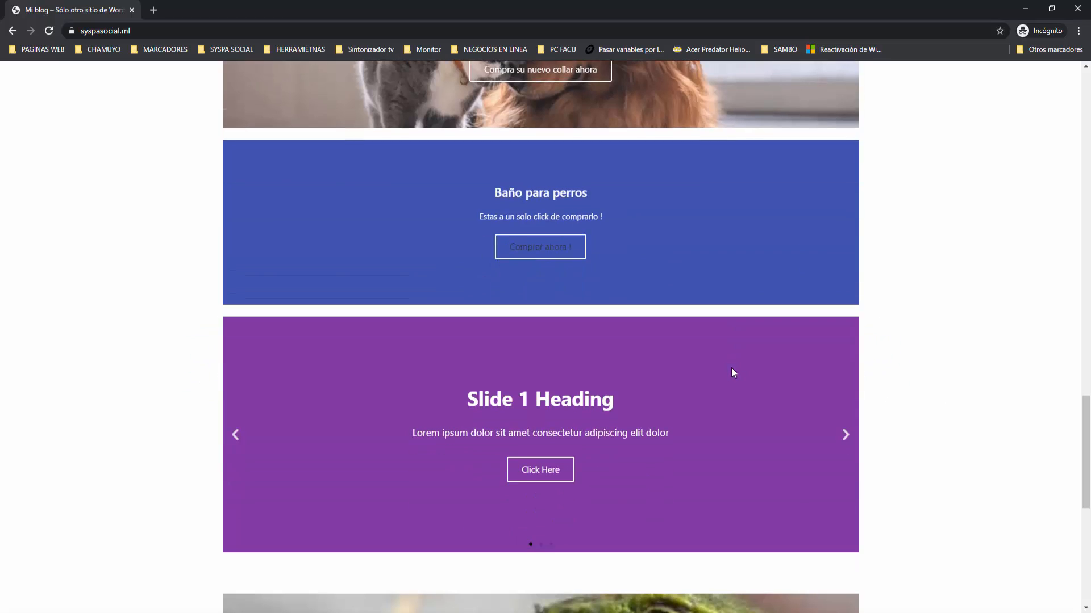
{"action": "left_click", "coordinate": [846, 436]}
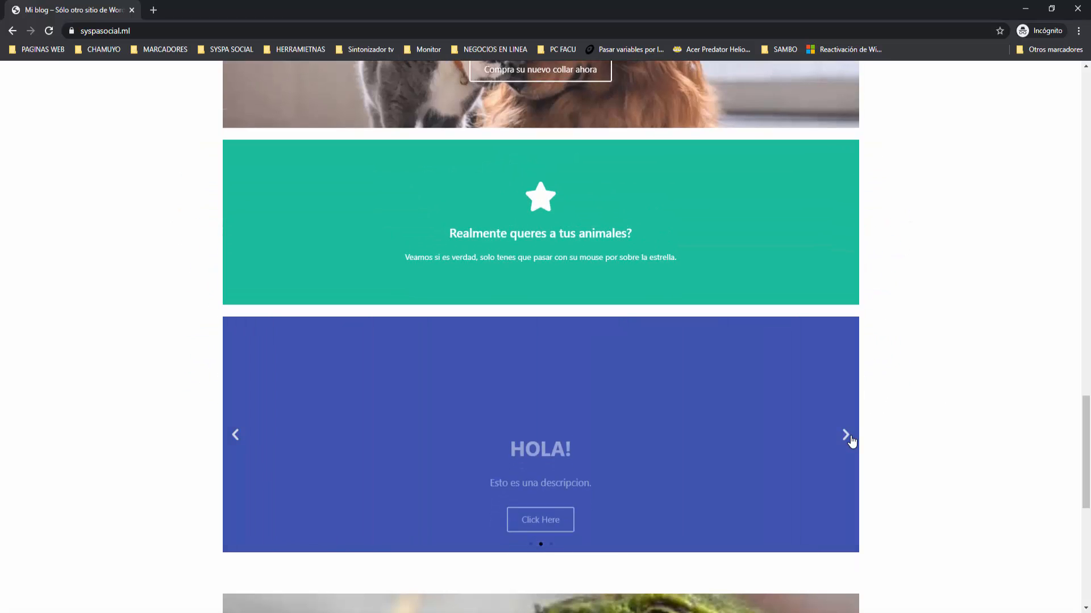
{"action": "left_click", "coordinate": [848, 438]}
{"action": "scroll", "coordinate": [928, 348], "scroll_direction": "down", "scroll_amount": 4}
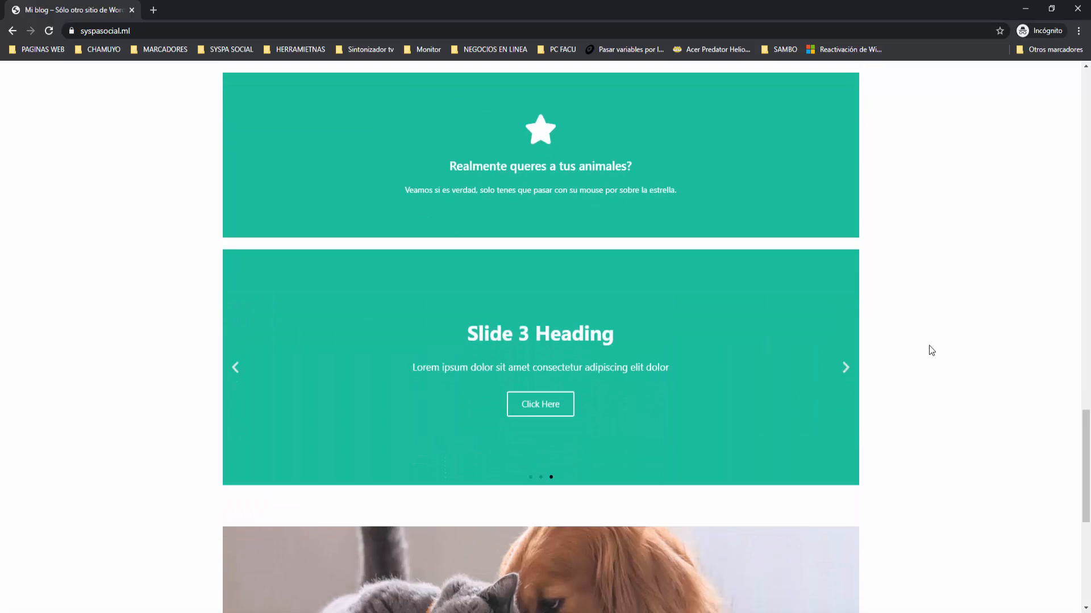
{"action": "scroll", "coordinate": [929, 349], "scroll_direction": "down", "scroll_amount": 4}
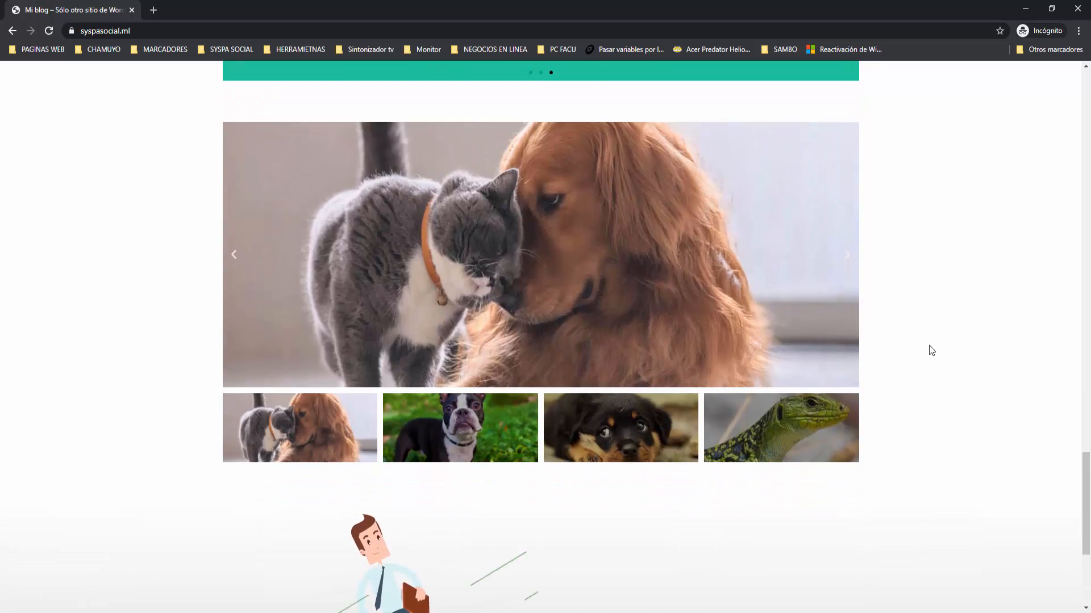
{"action": "left_click", "coordinate": [850, 263]}
{"action": "left_click", "coordinate": [848, 259]}
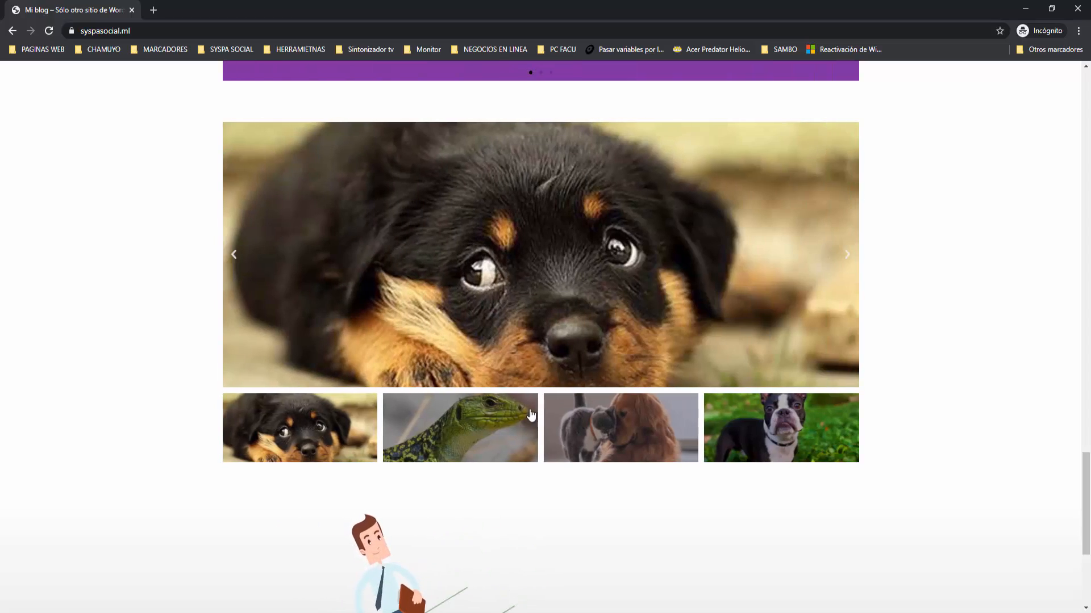
{"action": "left_click", "coordinate": [529, 419]}
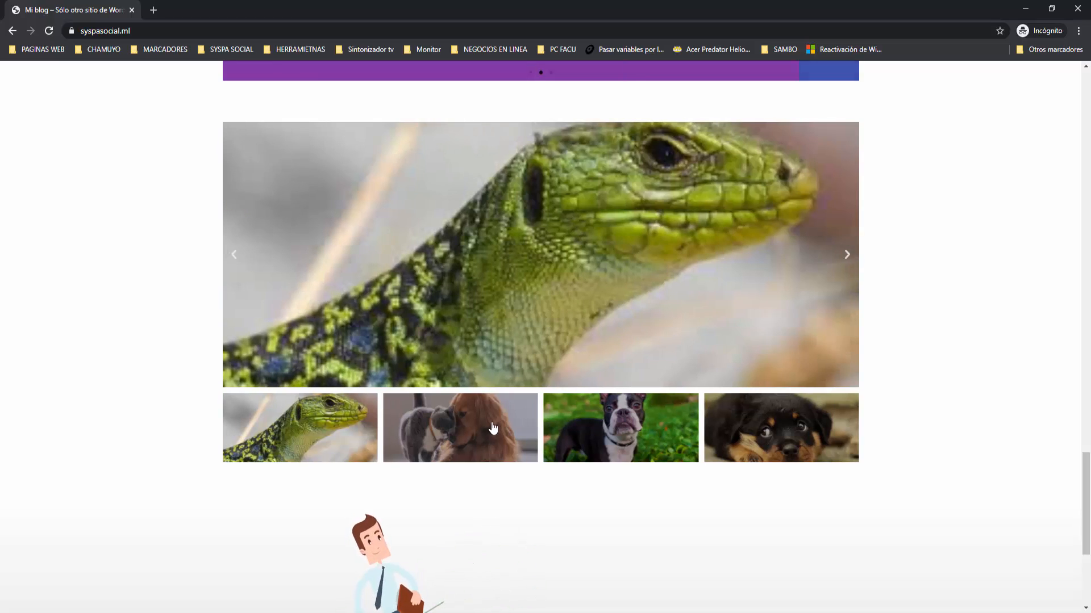
{"action": "scroll", "coordinate": [496, 426], "scroll_direction": "down", "scroll_amount": 5}
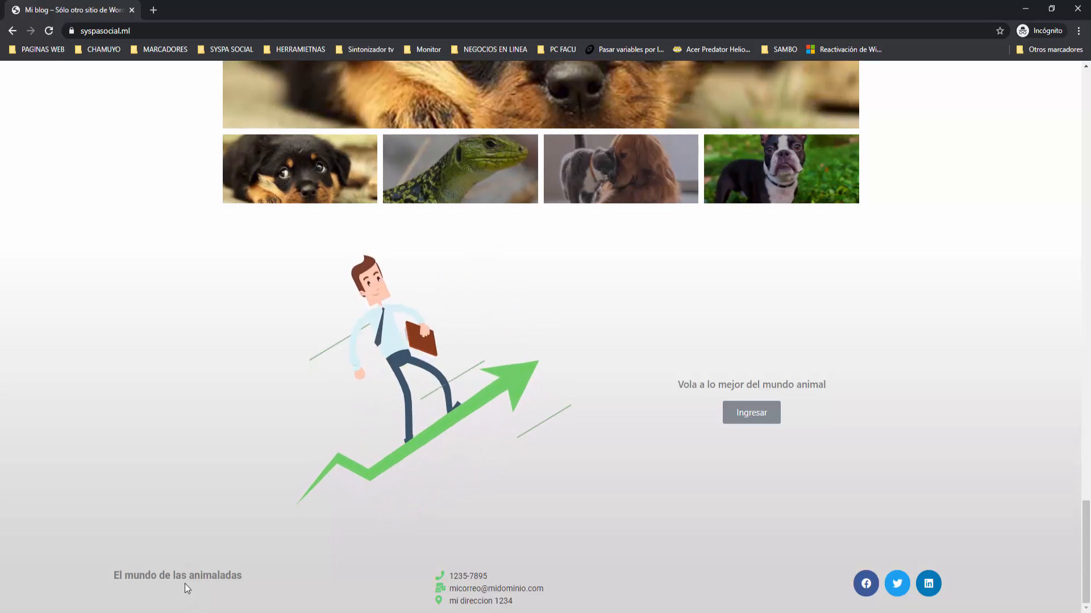
{"action": "scroll", "coordinate": [572, 503], "scroll_direction": "up", "scroll_amount": 15}
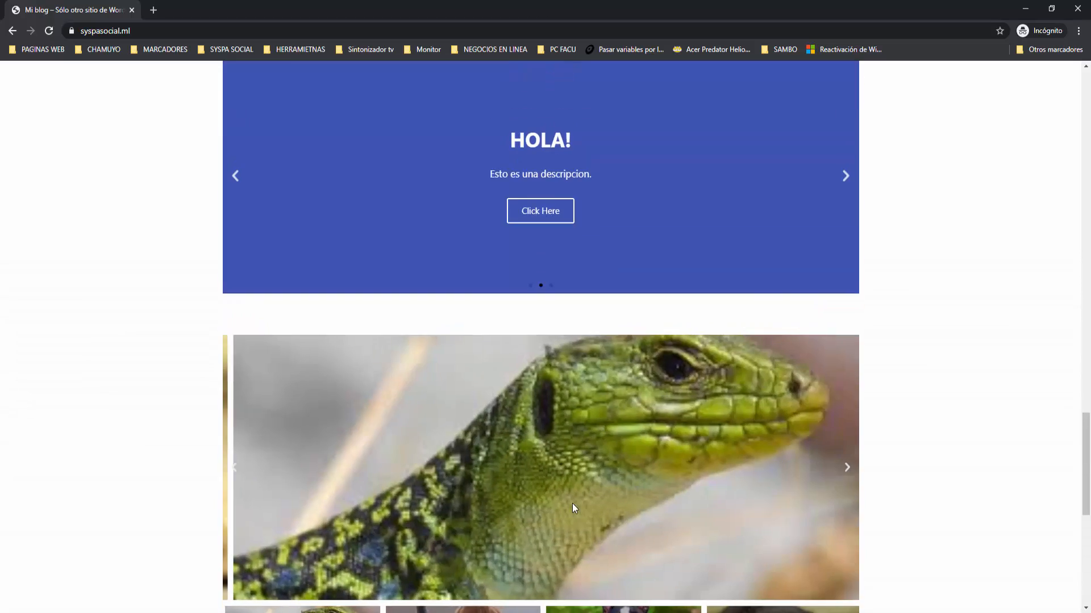
{"action": "scroll", "coordinate": [573, 503], "scroll_direction": "up", "scroll_amount": 15}
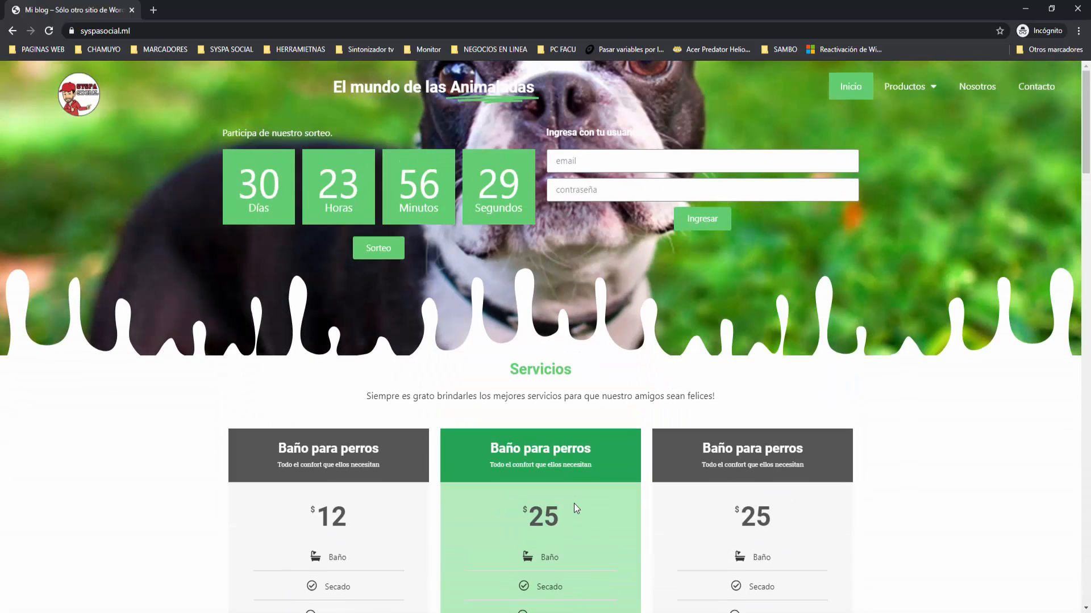